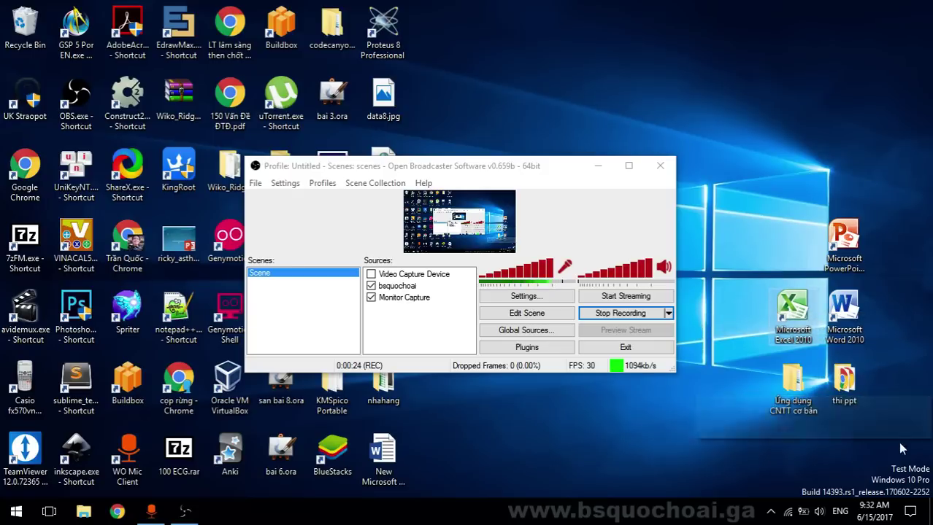
# Open the _baonghiep folder inside thi ppt, look over its De-CNTT-co-ban exam PDFs, and close the window
pyautogui.doubleClick(843, 379)
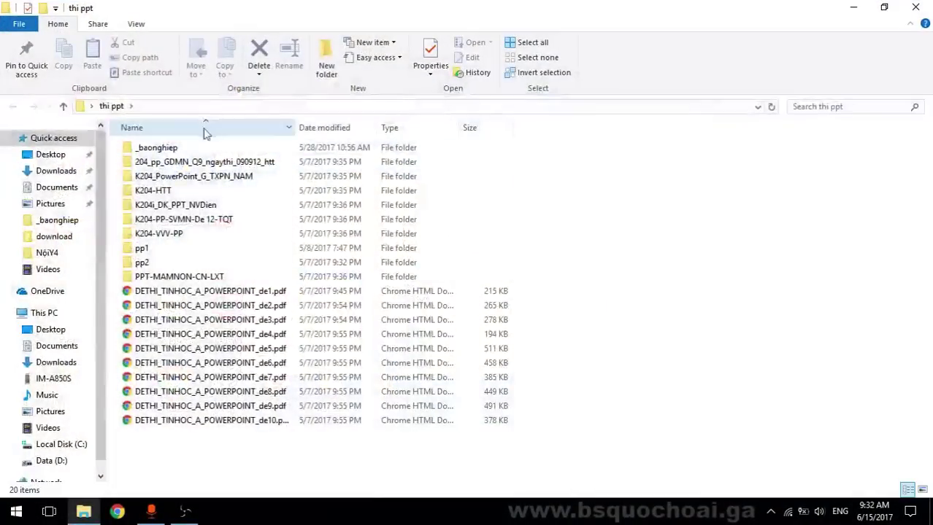
pyautogui.doubleClick(200, 147)
pyautogui.click(184, 238)
pyautogui.click(190, 248)
pyautogui.click(211, 263)
pyautogui.click(219, 305)
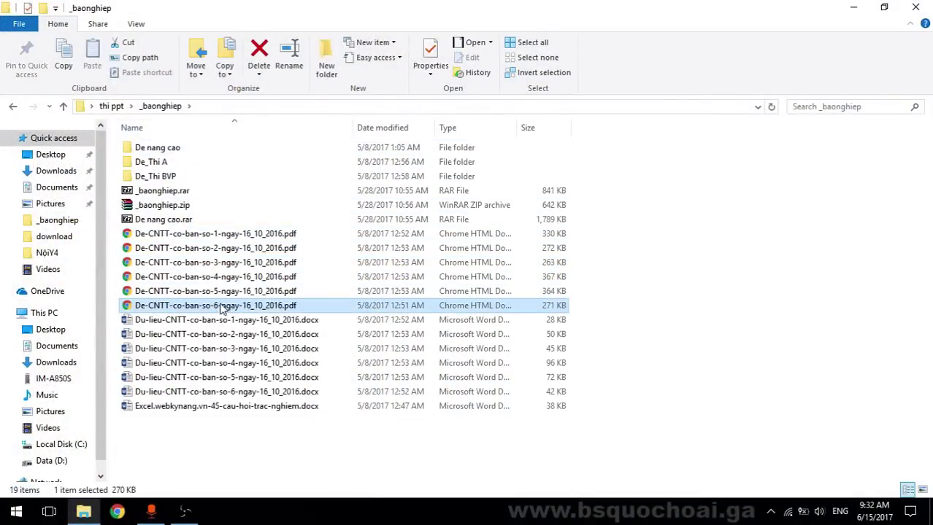
pyautogui.moveTo(601, 302); pyautogui.dragTo(415, 265)
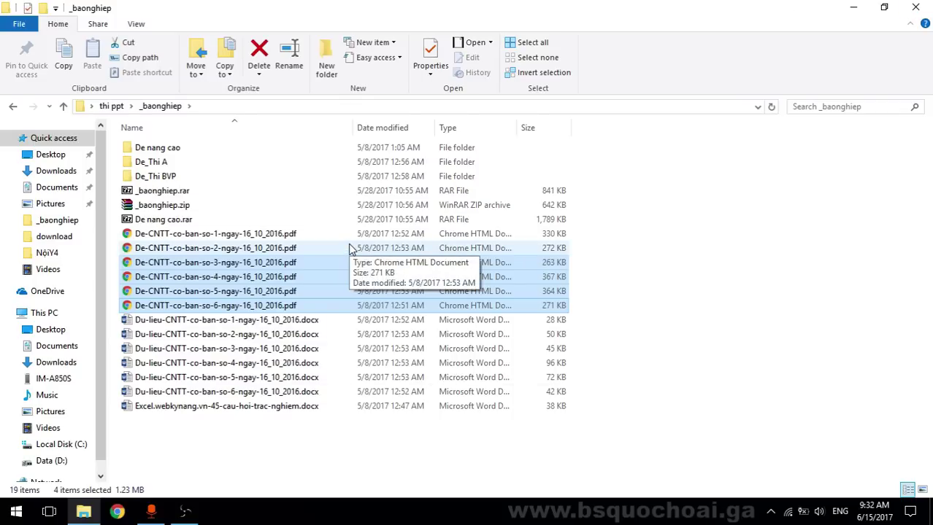
pyautogui.click(915, 8)
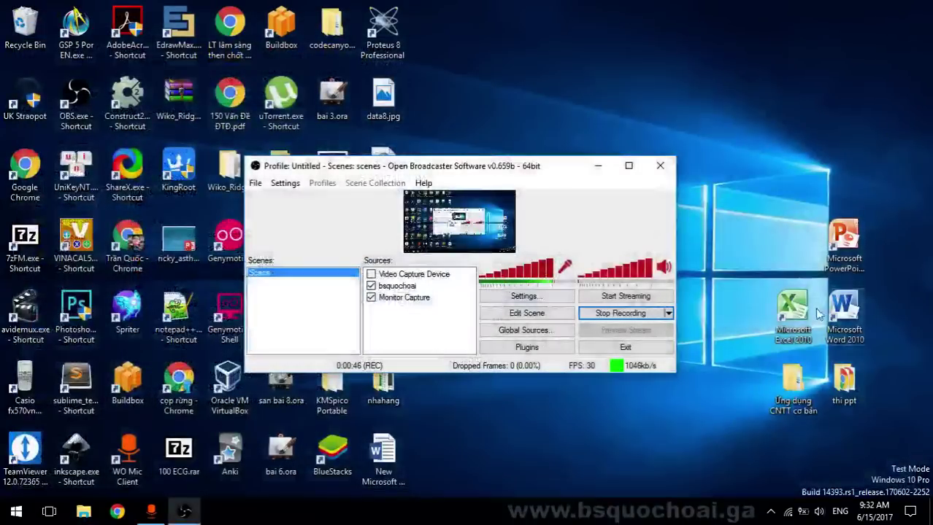
# Return to _baonghiep in thi ppt, check exam PDFs number 3 to 5, and close the folder
pyautogui.doubleClick(844, 383)
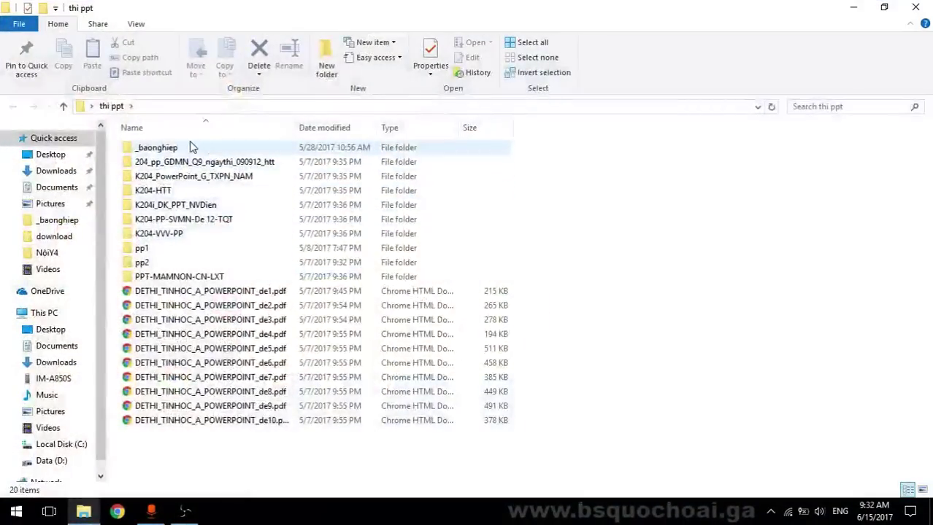
pyautogui.doubleClick(190, 146)
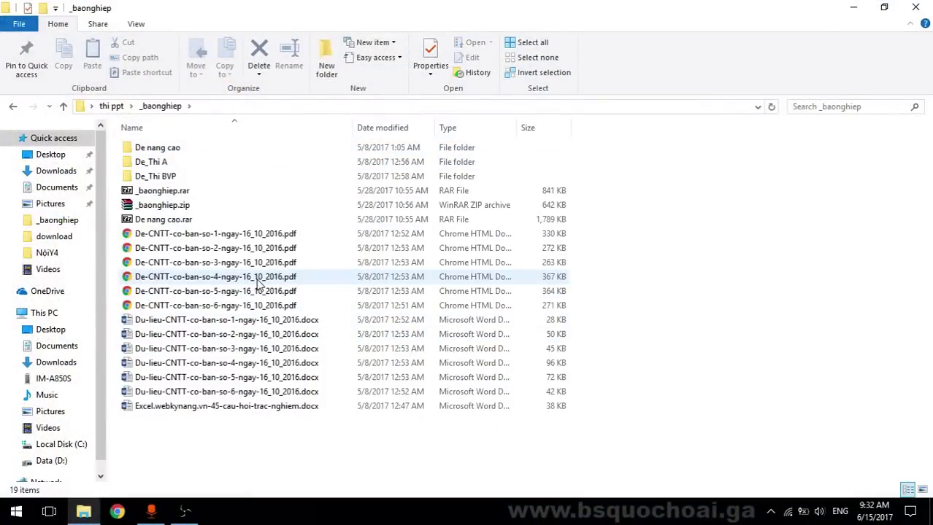
pyautogui.click(247, 264)
pyautogui.click(219, 291)
pyautogui.click(218, 275)
pyautogui.click(223, 267)
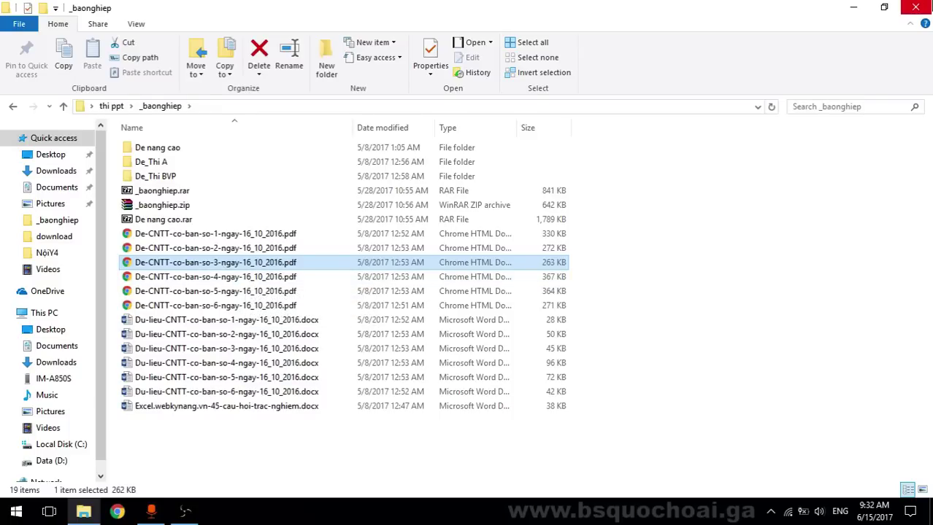
pyautogui.click(916, 8)
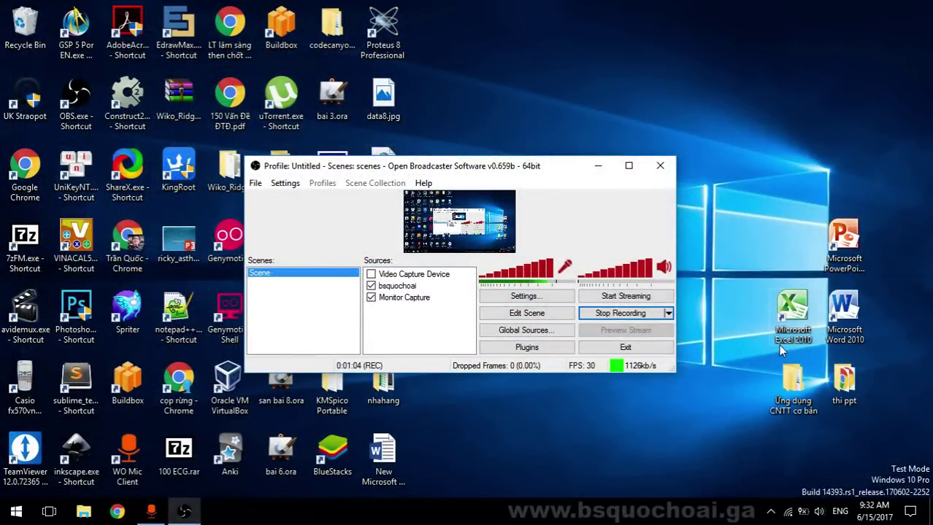
# Open the Ứng dụng CNTT cơ bản folder from the desktop and look through its list of exam folders
pyautogui.doubleClick(781, 387)
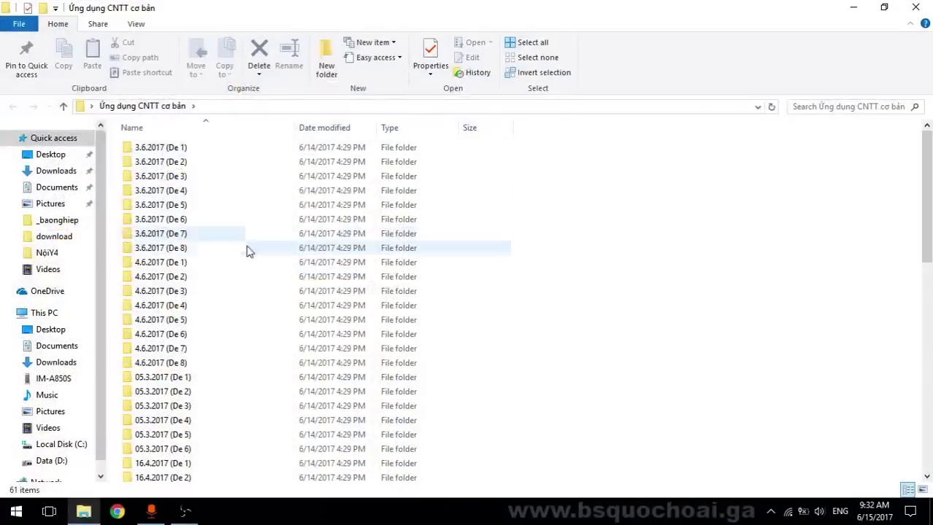
pyautogui.scroll(-12, 270, 228)
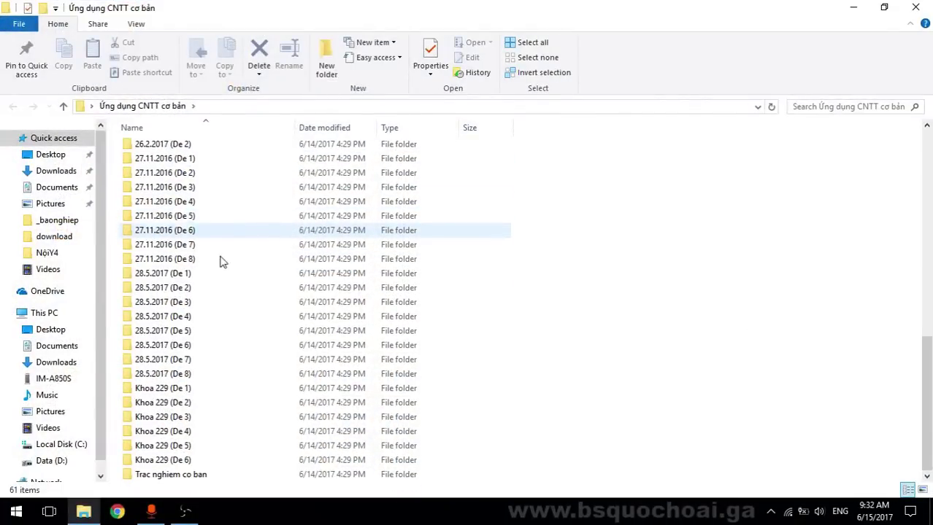
pyautogui.scroll(9, 354, 295)
pyautogui.scroll(-9, 300, 270)
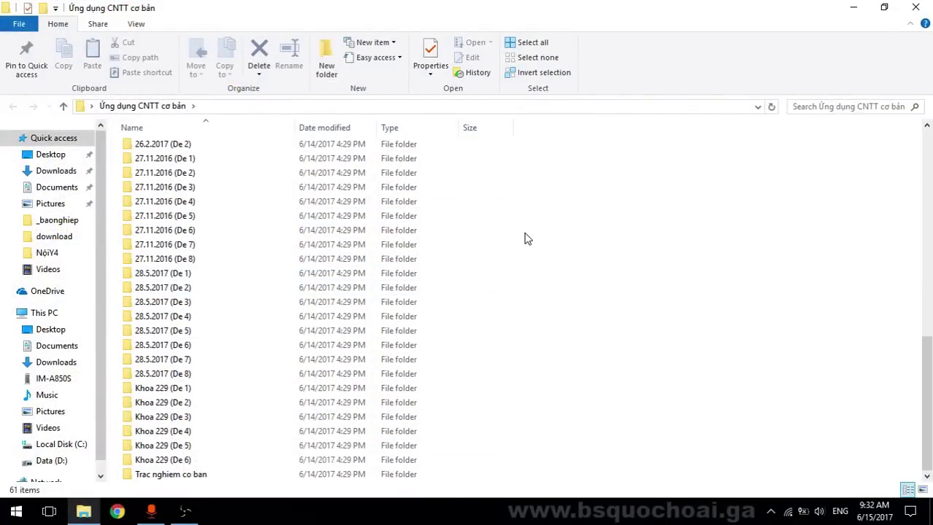
pyautogui.scroll(12, 527, 239)
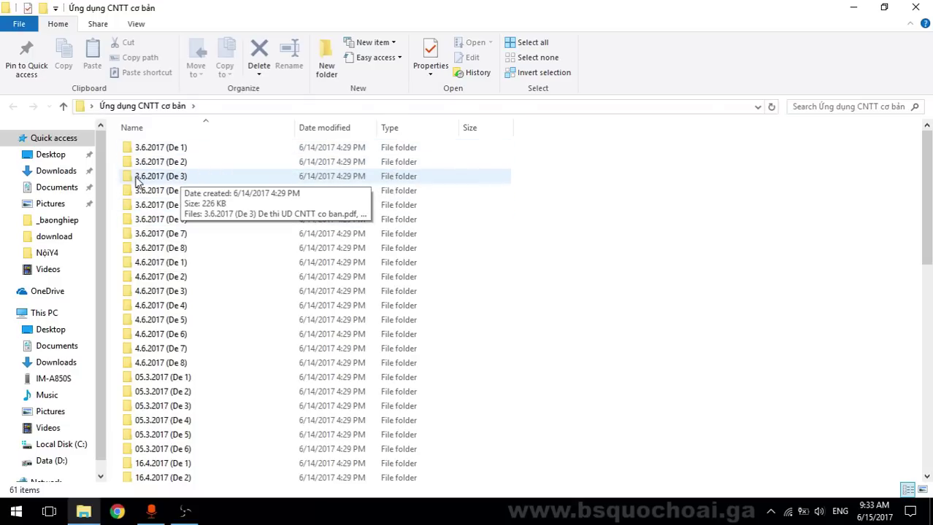
# Go into the 3.6.2017 (De 3) folder and open its exam paper, 3.6.2017 (De 3) De thi UD CNTT co ban.pdf
pyautogui.doubleClick(209, 177)
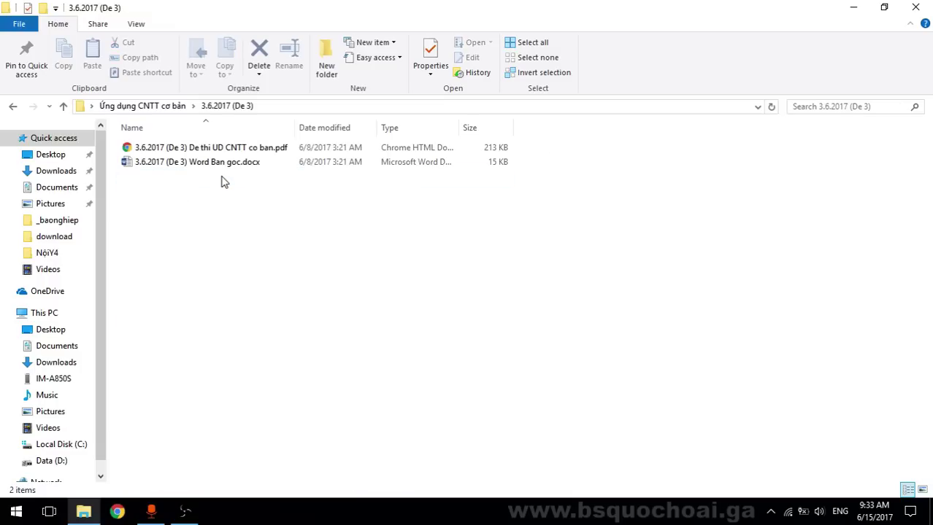
pyautogui.moveTo(394, 259); pyautogui.dragTo(296, 156)
pyautogui.click(262, 188)
pyautogui.click(231, 168)
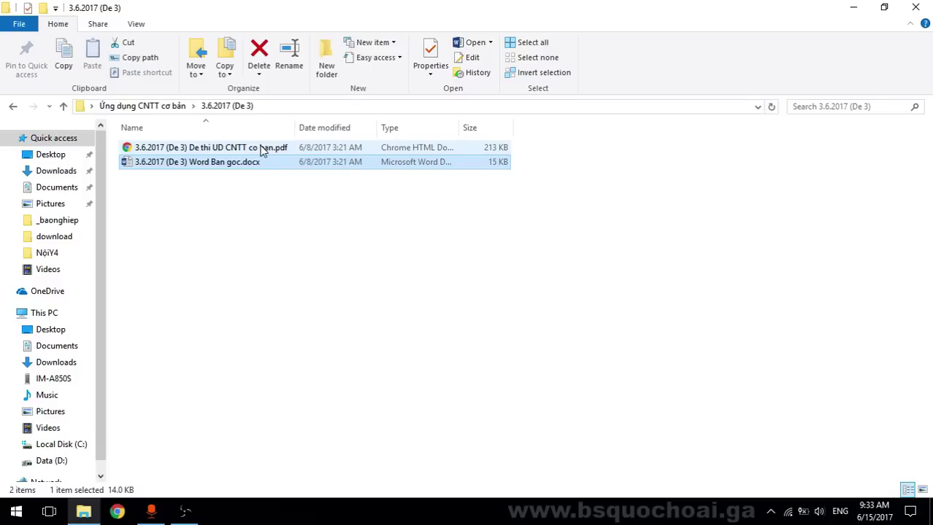
pyautogui.click(265, 211)
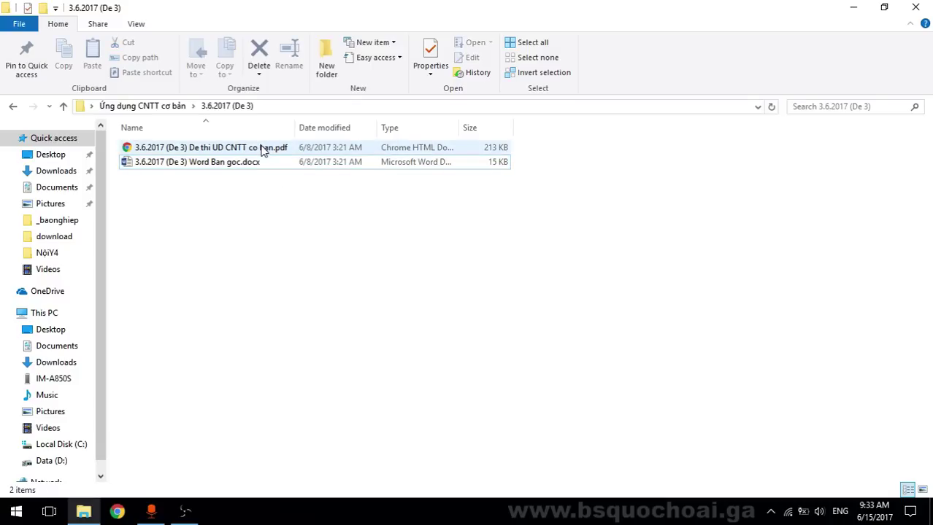
pyautogui.doubleClick(264, 148)
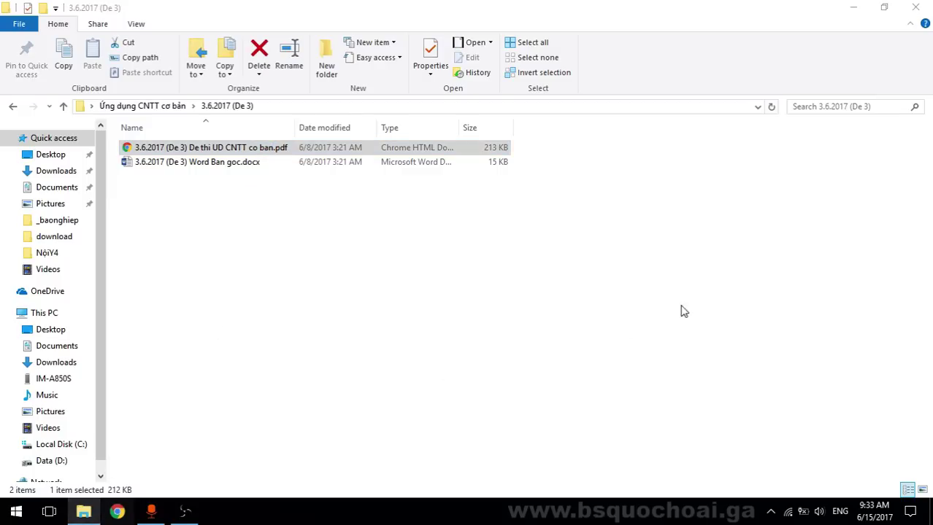
# Open a new File Explorer window alongside the 3.6.2017 (De 3) folder window
pyautogui.rightClick(82, 514)
pyautogui.click(175, 467)
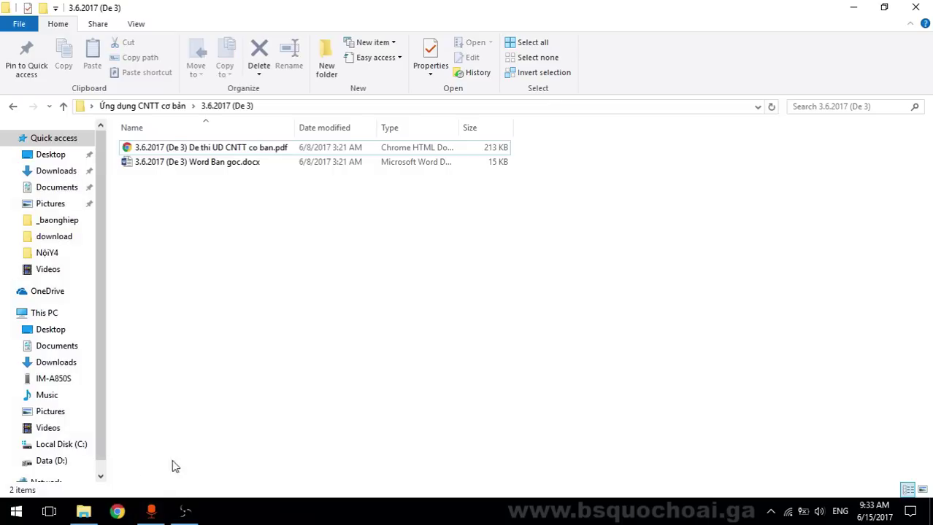
pyautogui.rightClick(86, 511)
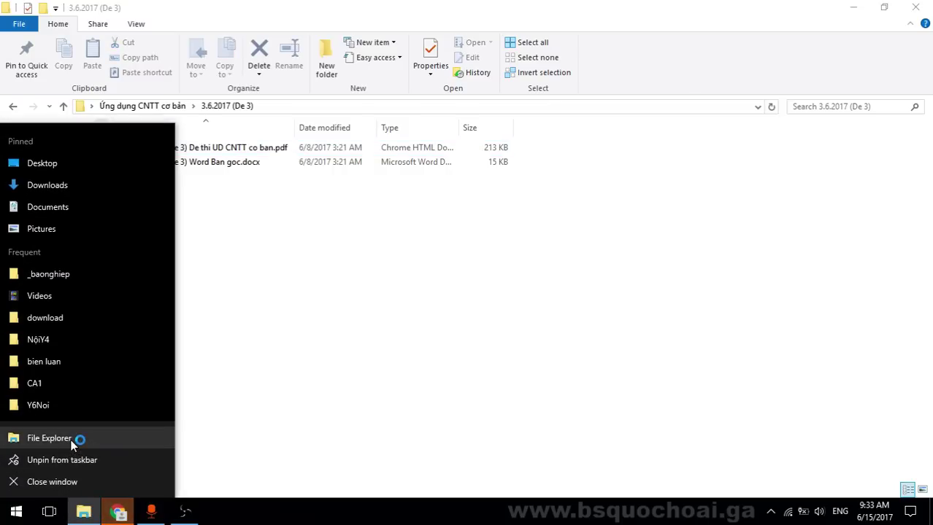
pyautogui.click(49, 439)
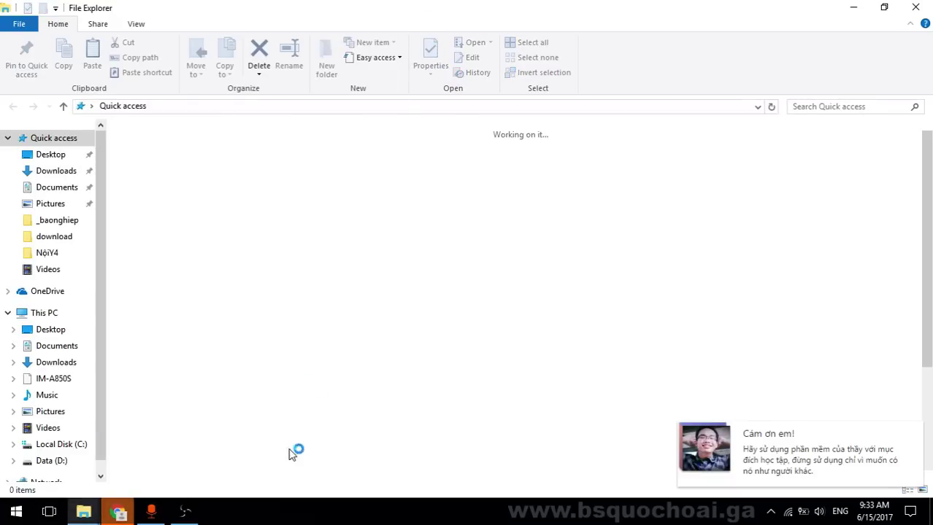
# Switch to the De 3 exam PDF in Chrome and dismiss the pop-up notification
pyautogui.click(119, 512)
pyautogui.click(871, 129)
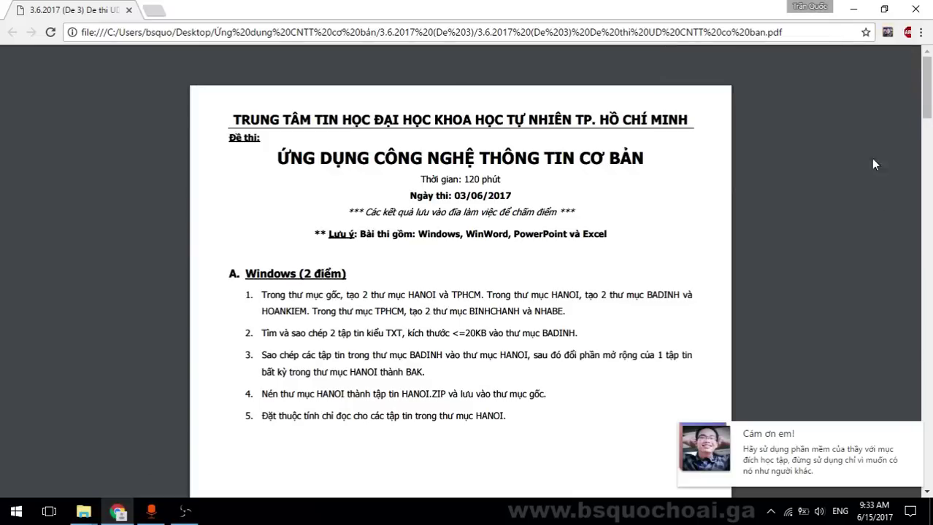
pyautogui.click(914, 433)
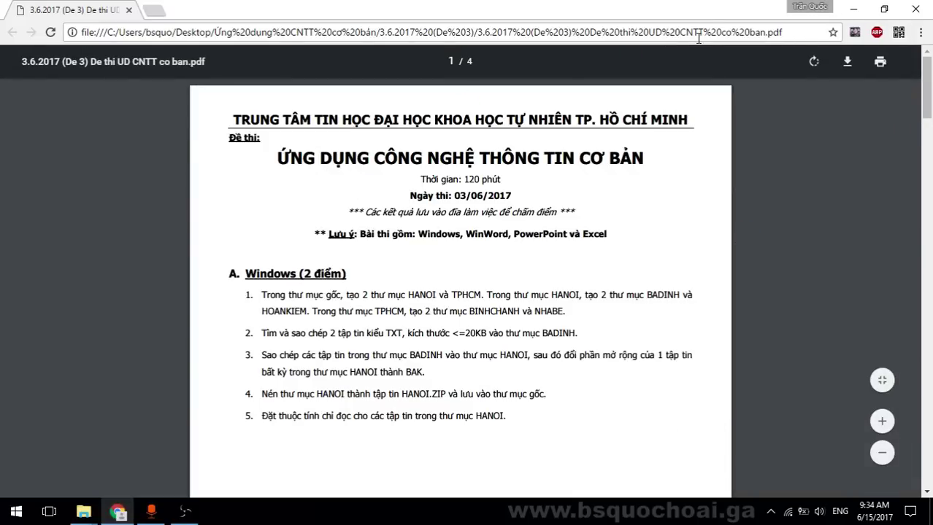
# Examine the file path of the exam PDF in the browser's address
pyautogui.doubleClick(562, 32)
pyautogui.click(562, 33)
pyautogui.moveTo(562, 33); pyautogui.dragTo(568, 34)
pyautogui.click(574, 32)
pyautogui.hotkey('shift', 'Home')
pyautogui.moveTo(784, 32); pyautogui.dragTo(128, 58)
pyautogui.click(633, 276)
# Show the desktop and reopen the 3.6.2017 (De 3) folder inside Ứng dụng CNTT cơ bản
pyautogui.press('super+d')
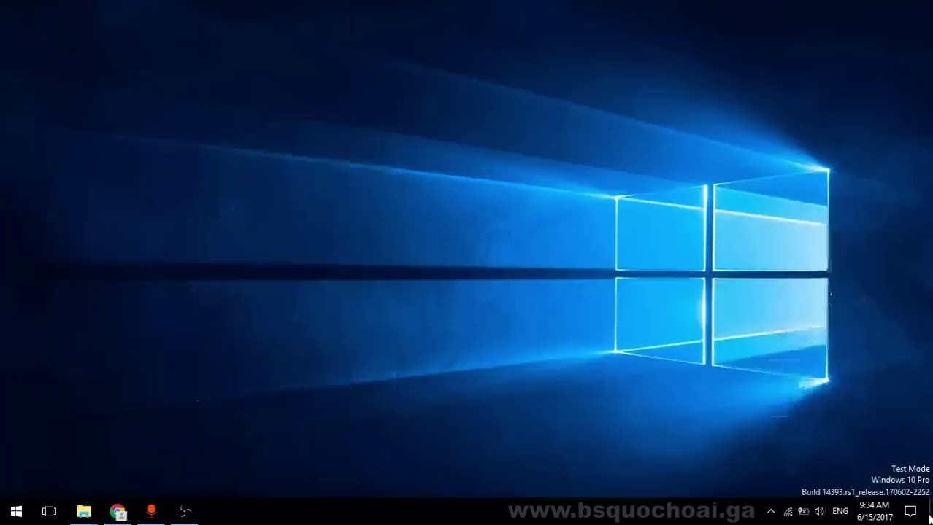
pyautogui.doubleClick(803, 394)
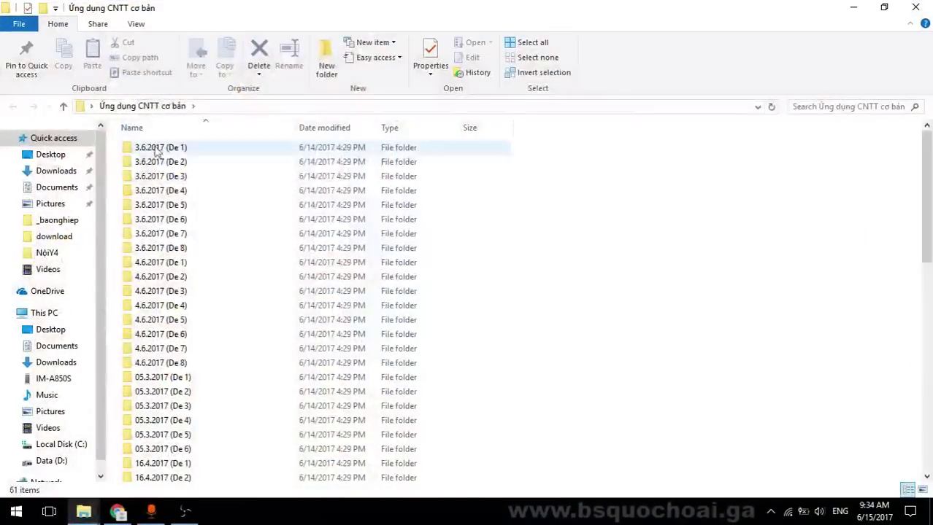
pyautogui.doubleClick(188, 177)
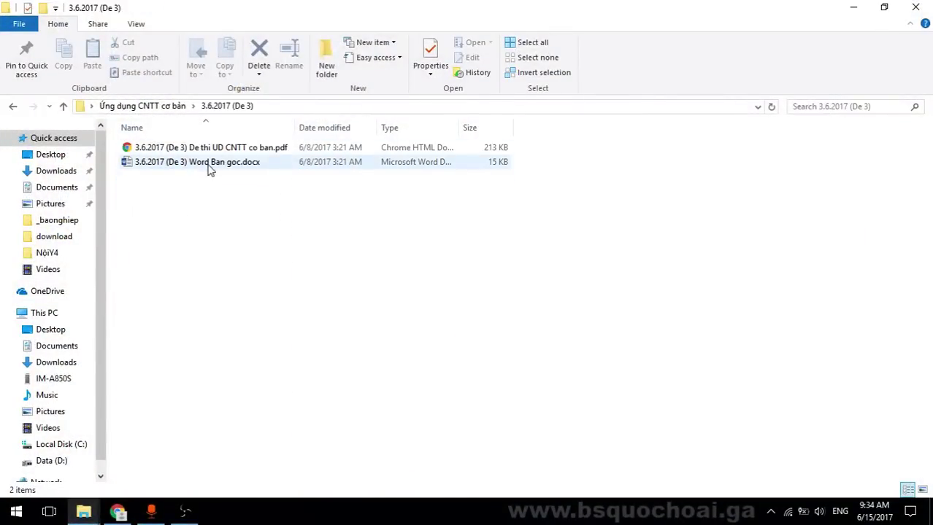
# Switch back to the exam PDF in Chrome and read the exam date and the note about saving the results
pyautogui.click(118, 513)
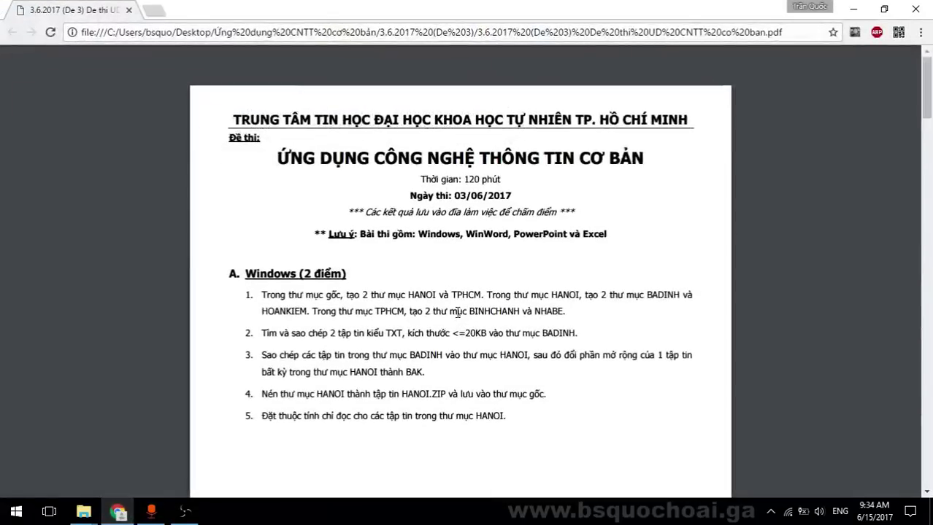
pyautogui.moveTo(450, 197); pyautogui.dragTo(544, 197)
pyautogui.click(572, 271)
pyautogui.moveTo(367, 212); pyautogui.dragTo(586, 212)
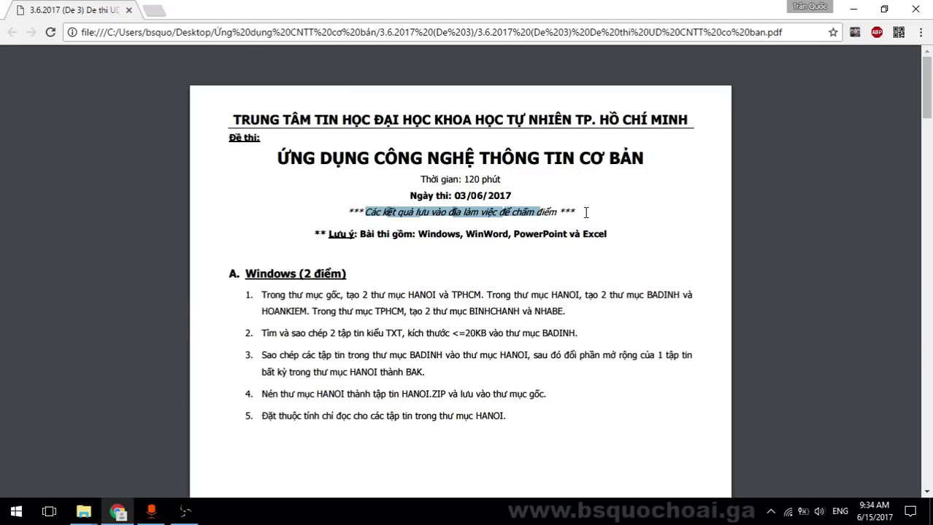
pyautogui.moveTo(367, 212); pyautogui.dragTo(593, 214)
pyautogui.click(619, 236)
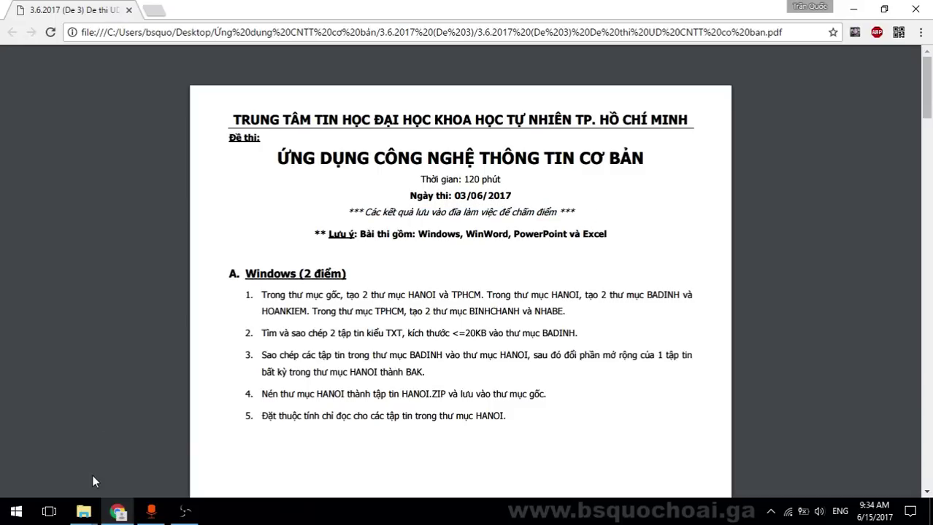
# Bring the Quick access File Explorer window in front of the exam PDF and open the Data (D:) drive in it
pyautogui.moveTo(83, 511)
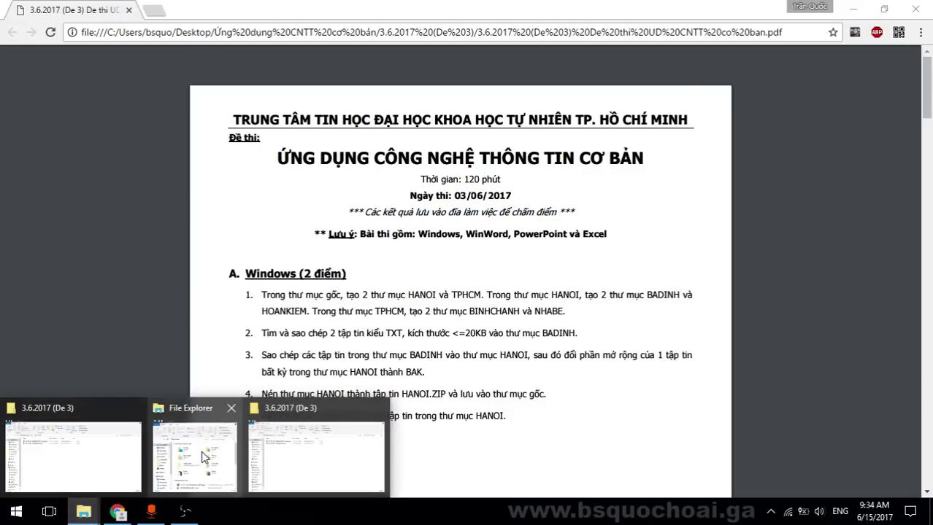
pyautogui.click(205, 457)
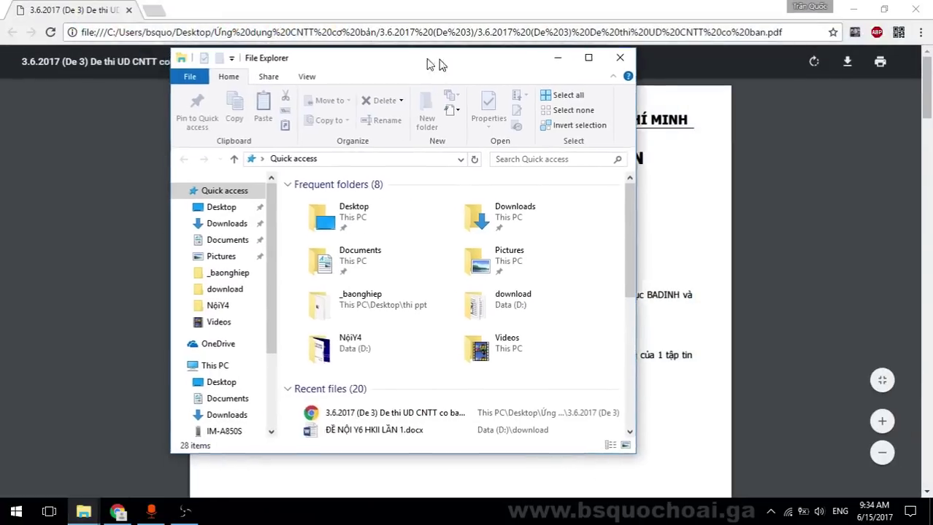
pyautogui.moveTo(448, 67); pyautogui.dragTo(389, 63)
pyautogui.rightClick(83, 511)
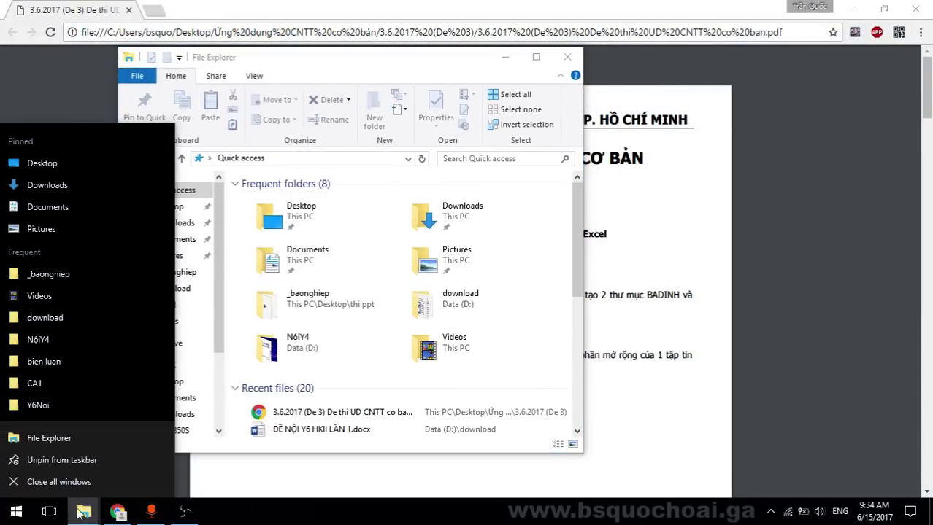
pyautogui.click(41, 439)
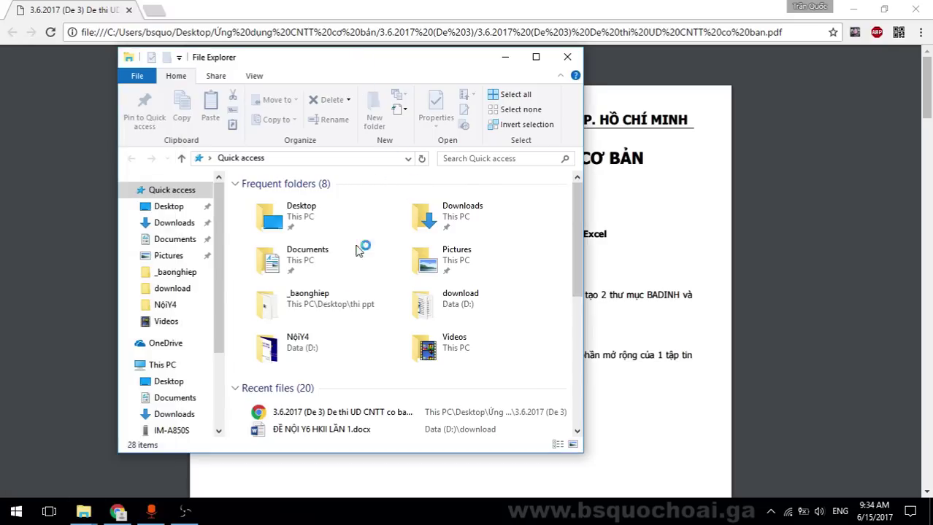
pyautogui.scroll(-10, 328, 292)
pyautogui.scroll(-3, 193, 401)
pyautogui.click(173, 388)
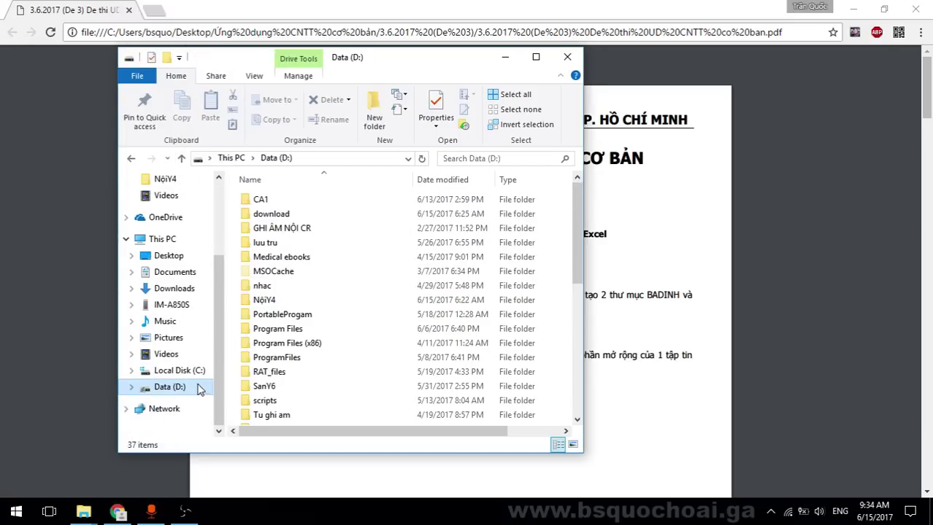
# Open the CA1 folder on Data (D:) and create a folder named "de 3.6.2017 de so 3" in it
pyautogui.rightClick(232, 208)
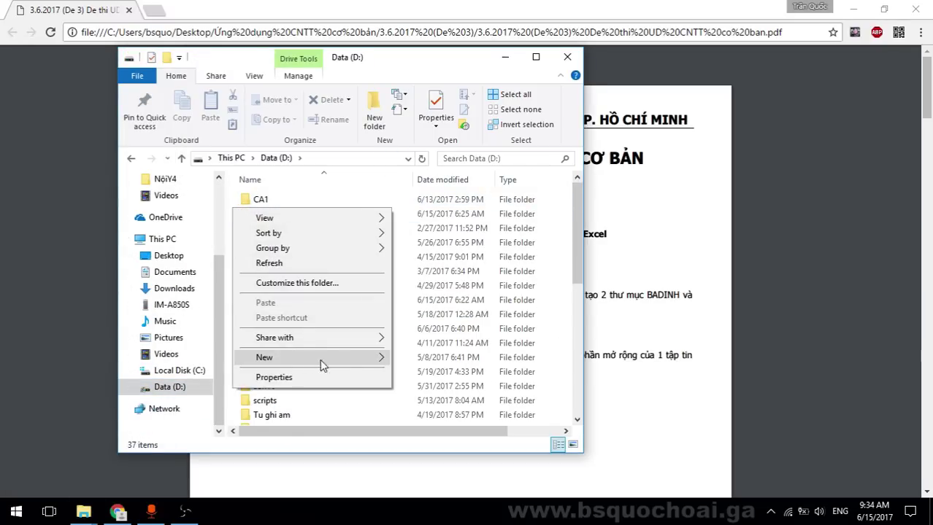
pyautogui.doubleClick(269, 199)
pyautogui.rightClick(232, 215)
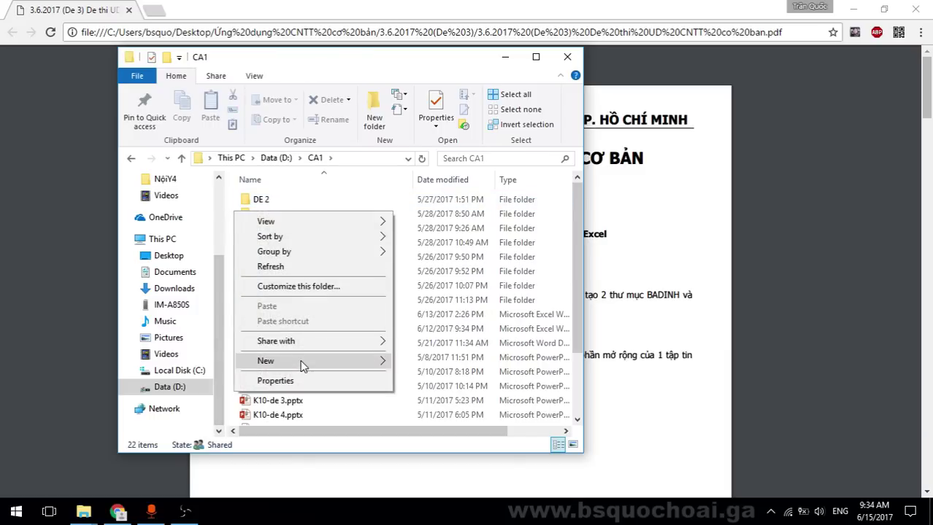
pyautogui.moveTo(301, 360)
pyautogui.click(453, 192)
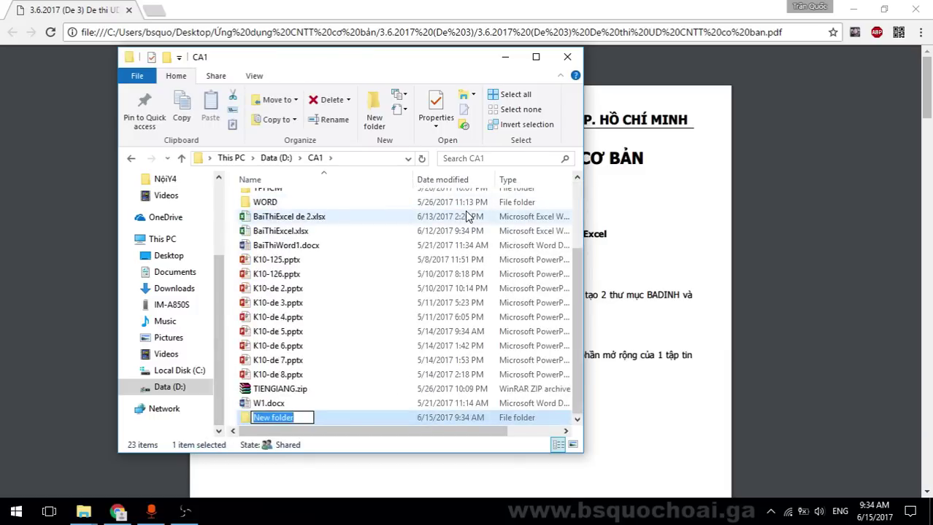
pyautogui.write('de 3')
pyautogui.press('/')
pyautogui.write('.6')
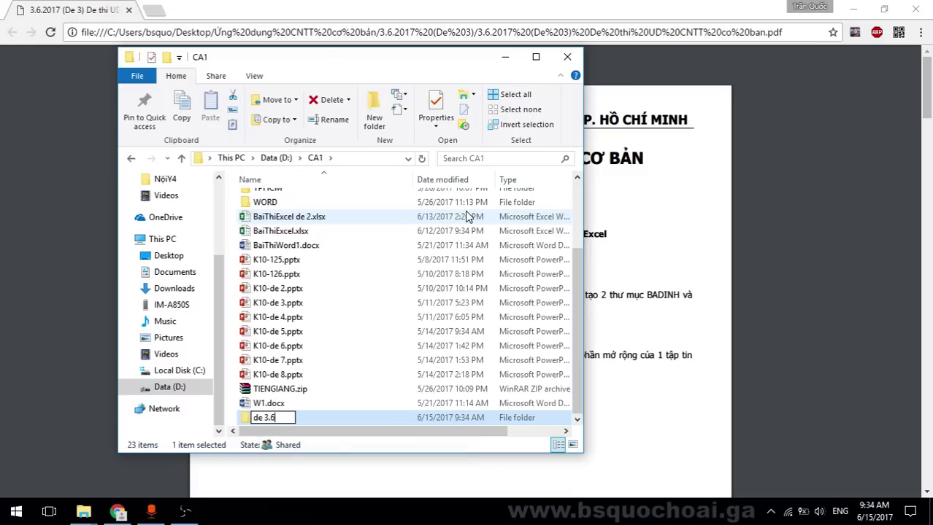
pyautogui.write('.2017 de so 3')
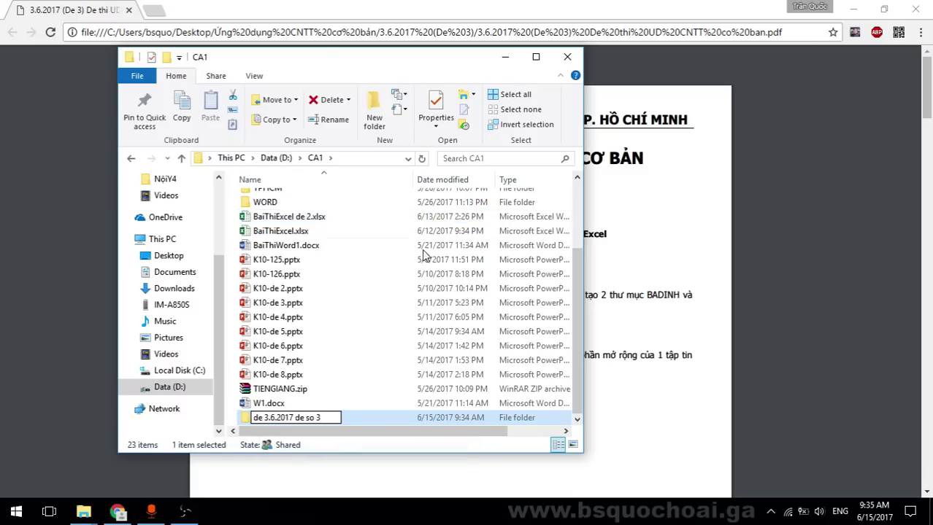
pyautogui.press('Return')
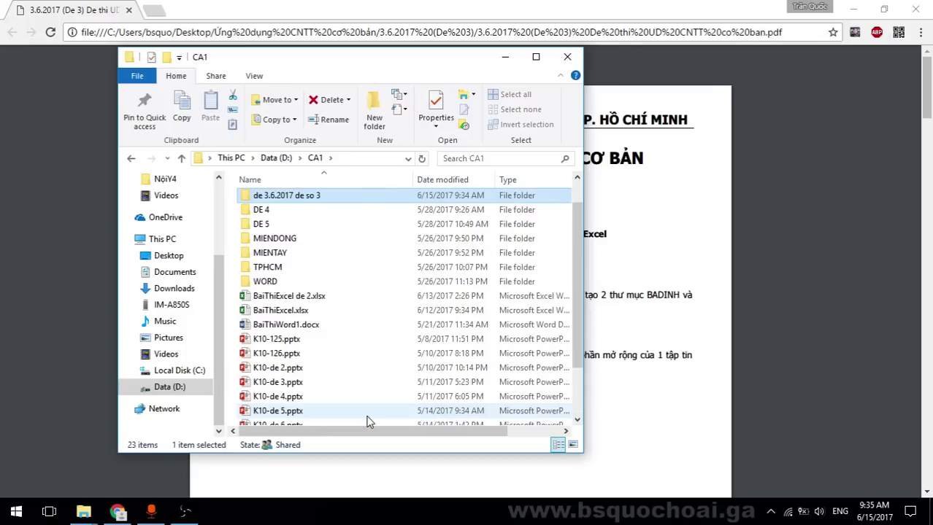
# Open the de 3.6.2017 de so 3 folder, then bring the exam PDF forward and read Windows task 1
pyautogui.doubleClick(339, 195)
pyautogui.moveTo(357, 61); pyautogui.dragTo(624, 133)
pyautogui.click(771, 127)
pyautogui.moveTo(367, 235); pyautogui.dragTo(520, 245)
pyautogui.click(491, 240)
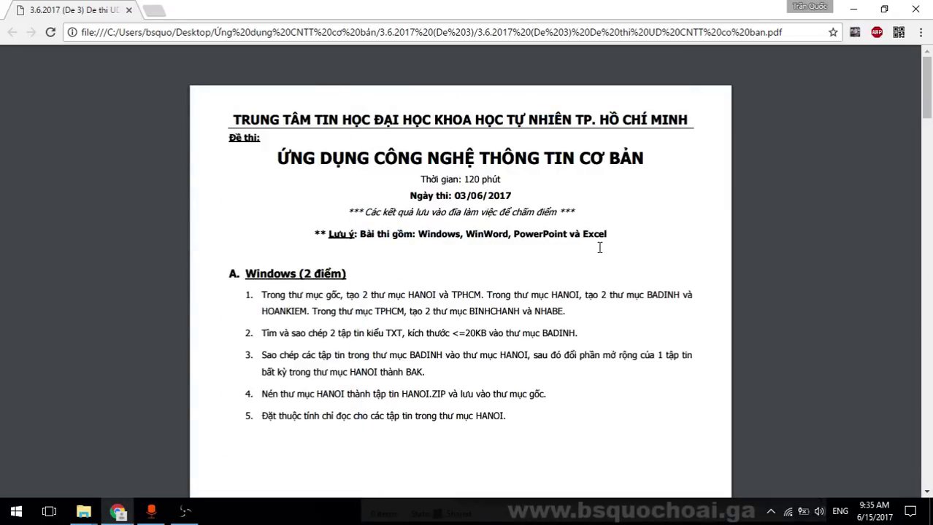
pyautogui.scroll(-1, 460, 276)
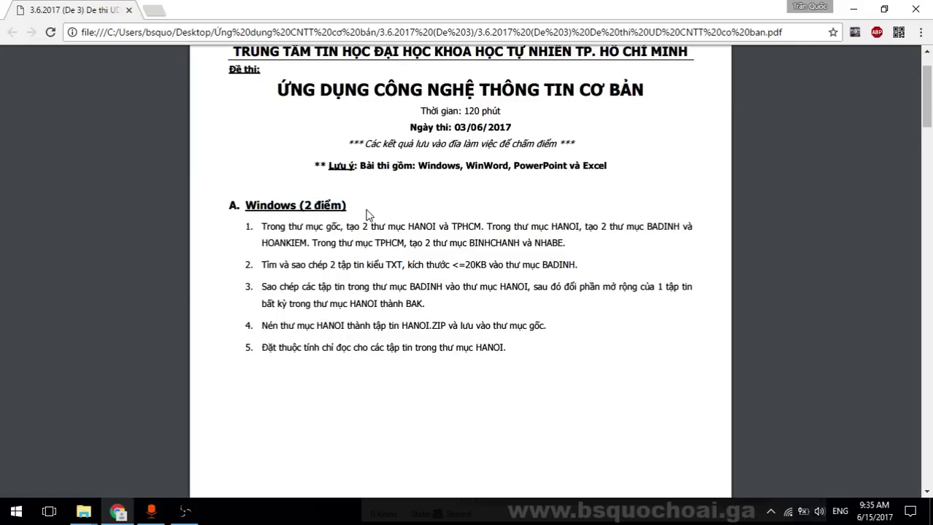
pyautogui.moveTo(347, 227); pyautogui.dragTo(523, 227)
pyautogui.click(549, 228)
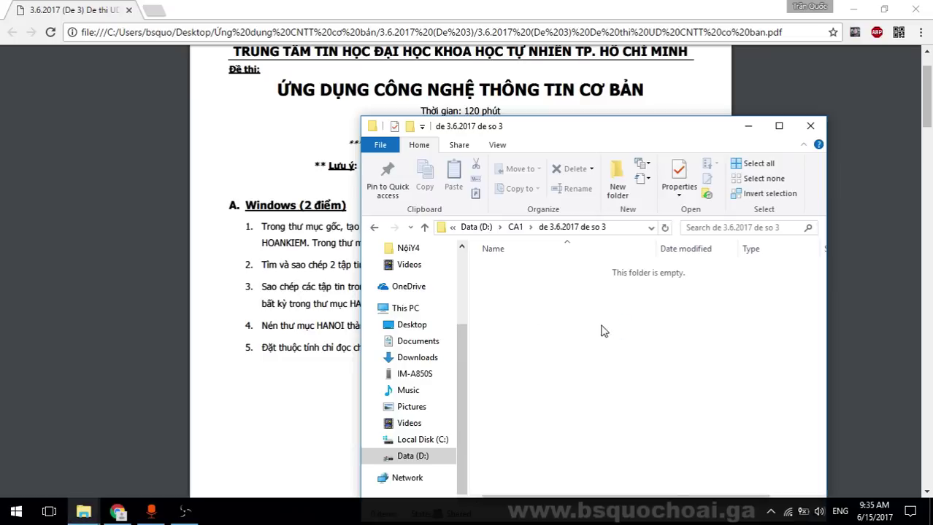
# Switch back to the de 3.6.2017 de so 3 folder and create the folders HANOI and TPHCM in it
pyautogui.hotkey('alt', 'Tab')
pyautogui.hotkey('alt', 'Tab')
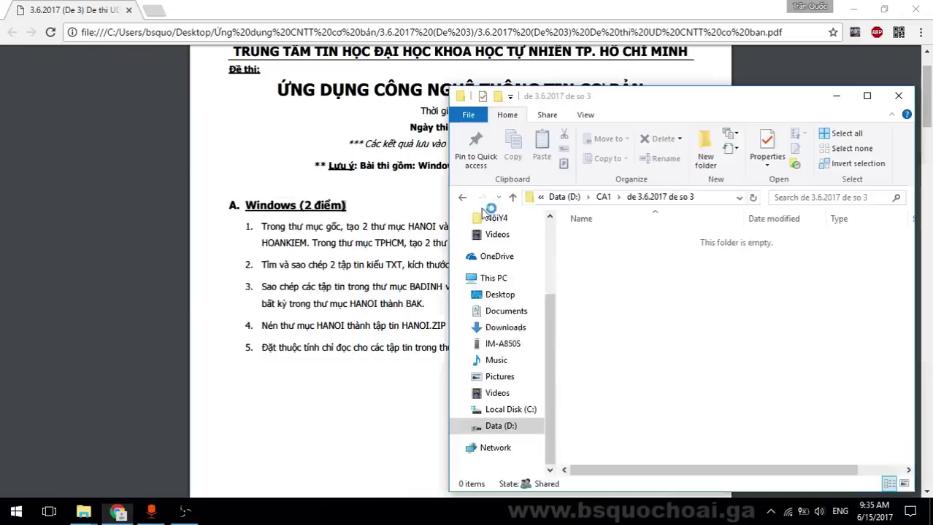
pyautogui.hotkey('alt', 'Tab')
pyautogui.hotkey('alt', 'Tab')
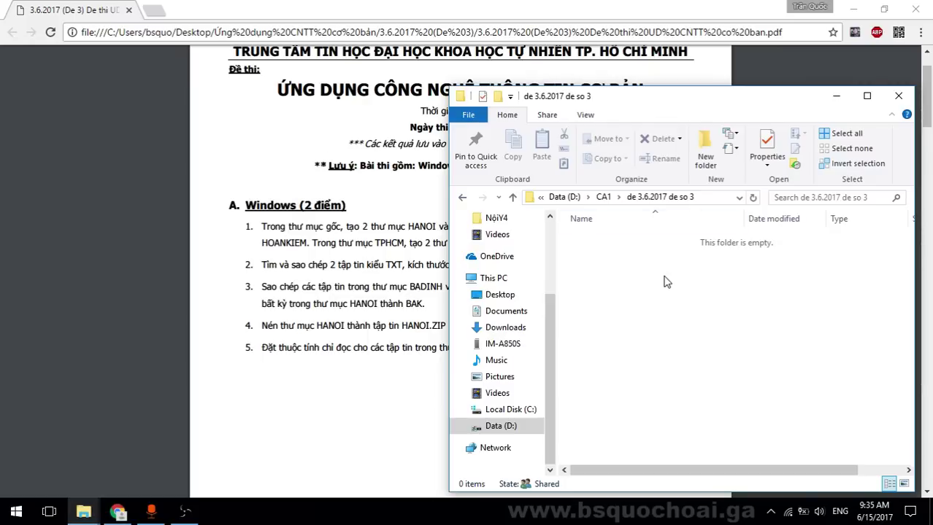
pyautogui.hotkey('ctrl', 'shift', 'n')
pyautogui.write('HANOI')
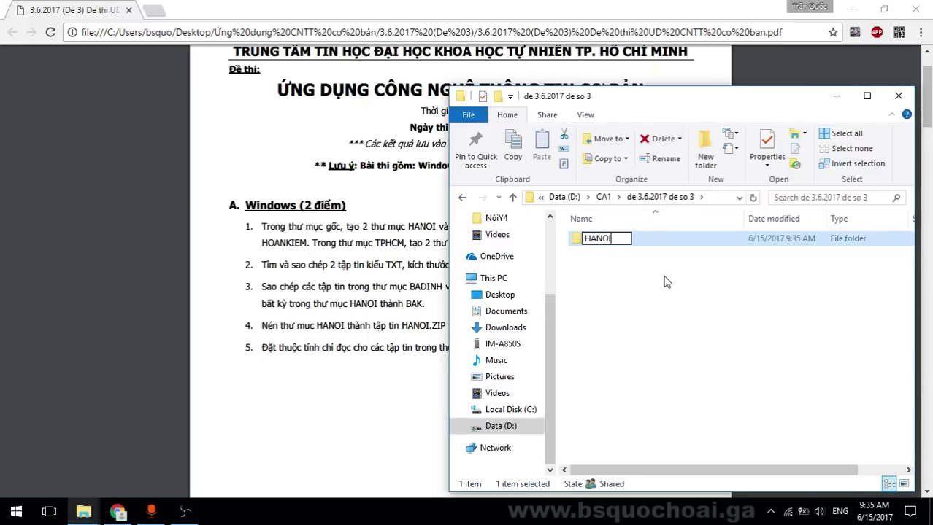
pyautogui.press('Return')
pyautogui.hotkey('alt', 'Tab')
pyautogui.hotkey('alt', 'Tab')
pyautogui.hotkey('ctrl', 'shift', 'n')
pyautogui.write('TPHCM')
pyautogui.press('Return')
# Check the subfolder names in the exam PDF and create the folders BADINH and HOANKIEM inside HANOI
pyautogui.hotkey('alt', 'Tab')
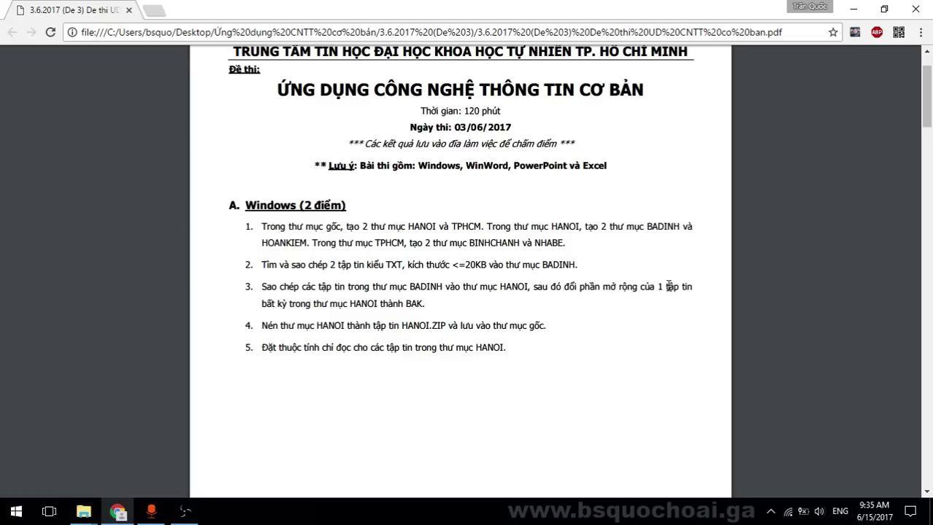
pyautogui.click(543, 244)
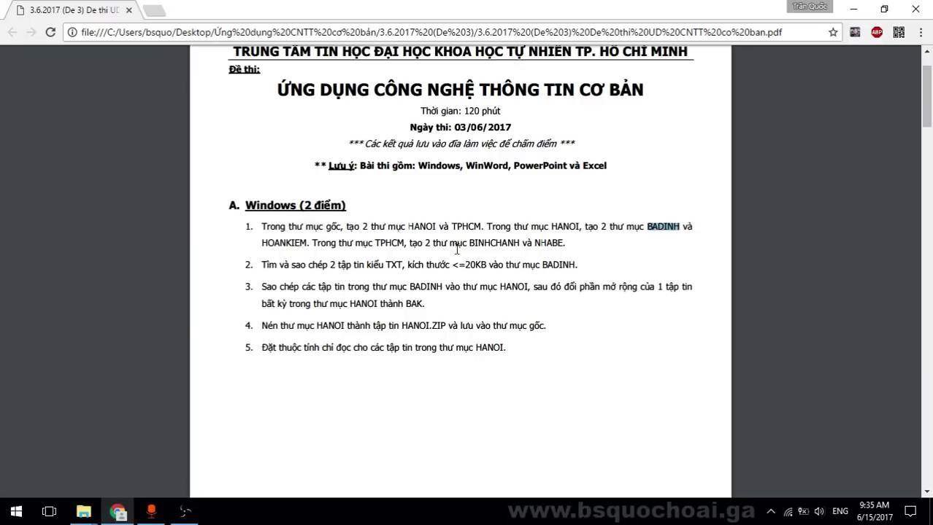
pyautogui.hotkey('alt', 'Tab')
pyautogui.doubleClick(679, 241)
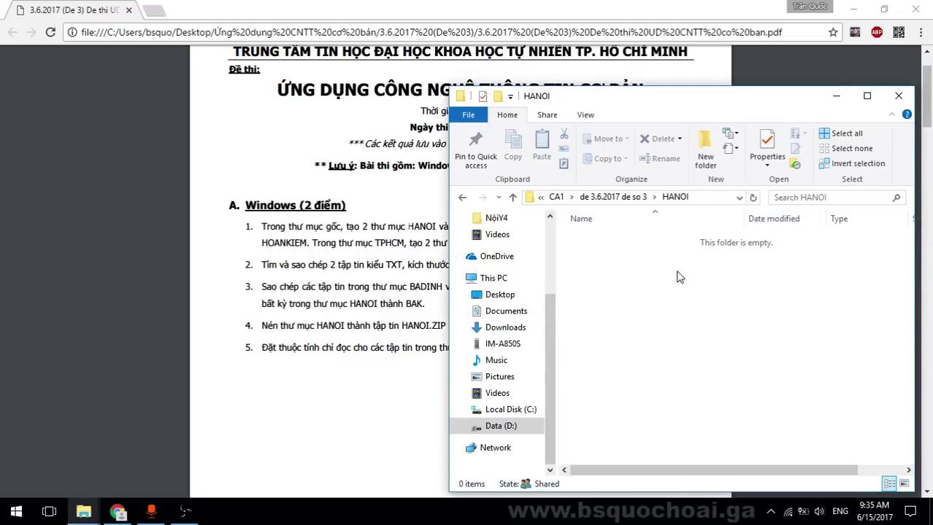
pyautogui.hotkey('ctrl', 'shift', 'n')
pyautogui.write('BADINH')
pyautogui.press('Return')
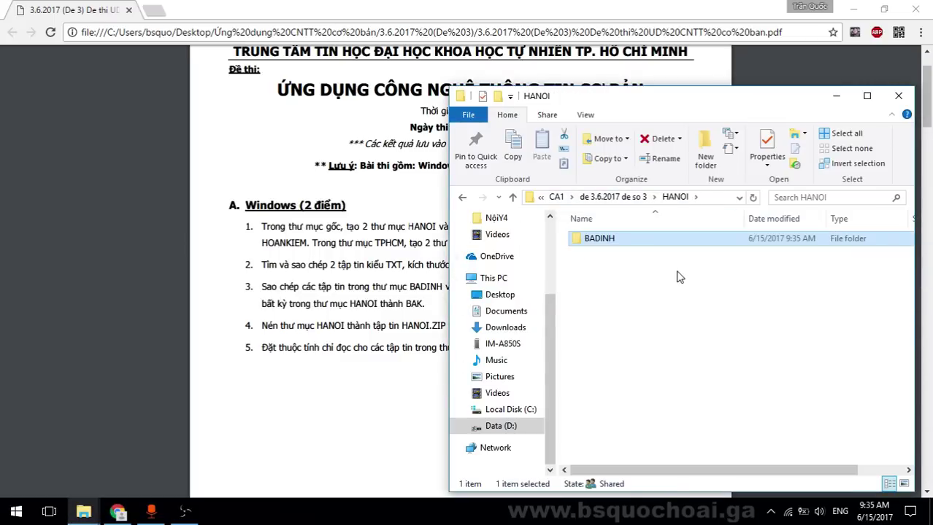
pyautogui.hotkey('ctrl', 'shift', 'n')
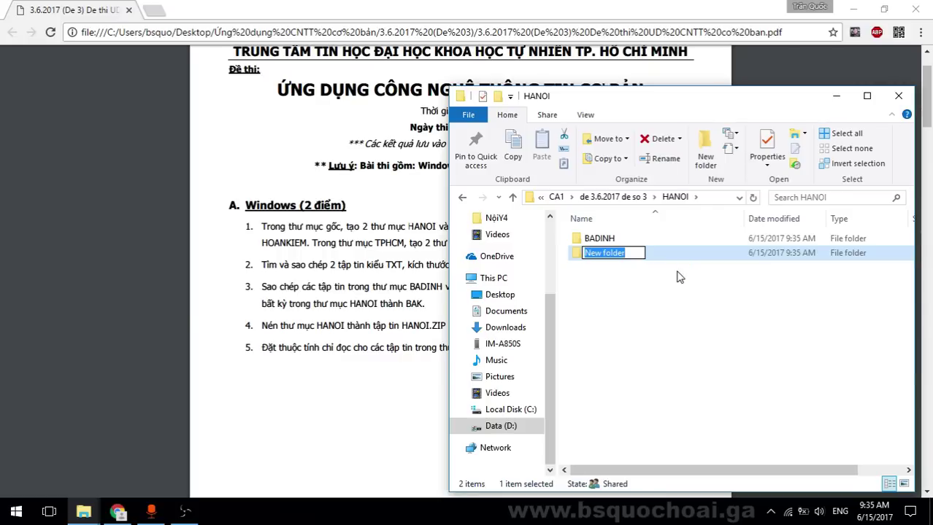
pyautogui.write('HOANKIEM')
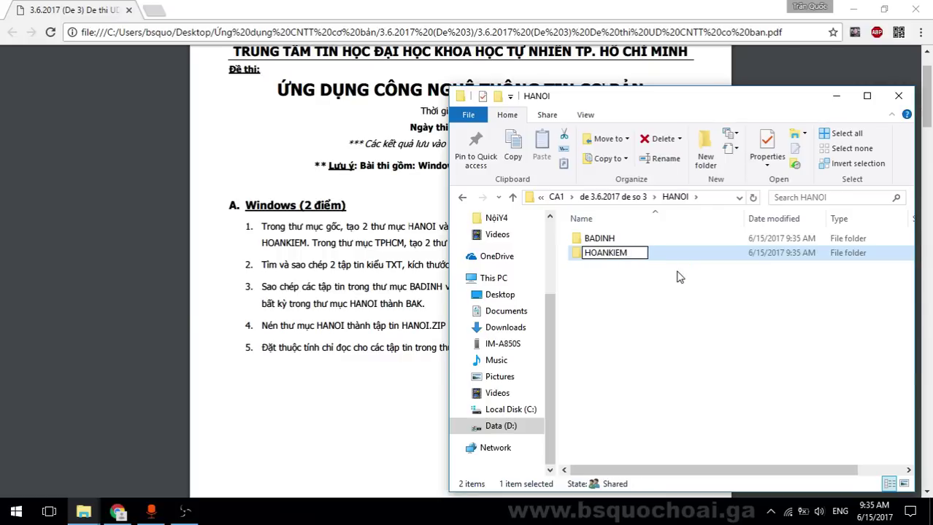
pyautogui.press('Return')
# Narrow the HANOI File Explorer window and place it beside the exam tasks so they stay readable
pyautogui.hotkey('alt', 'Tab')
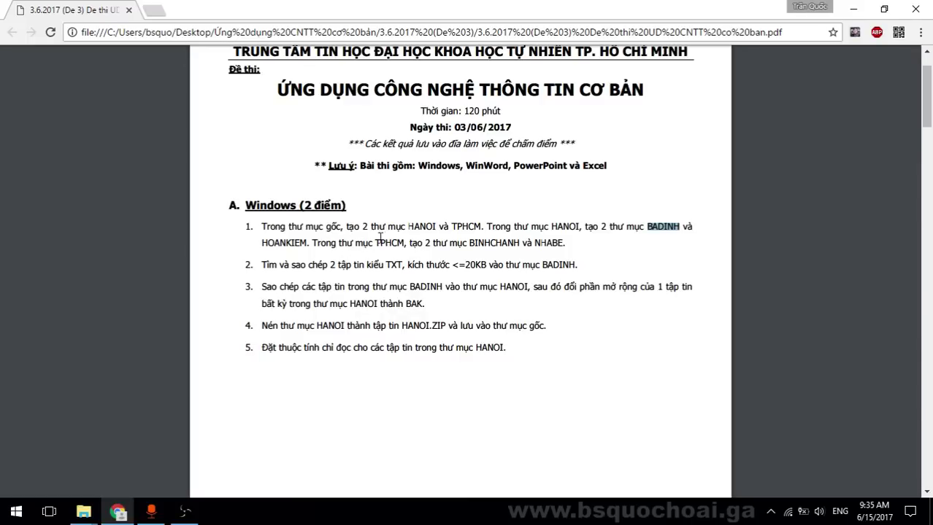
pyautogui.hotkey('alt', 'Tab')
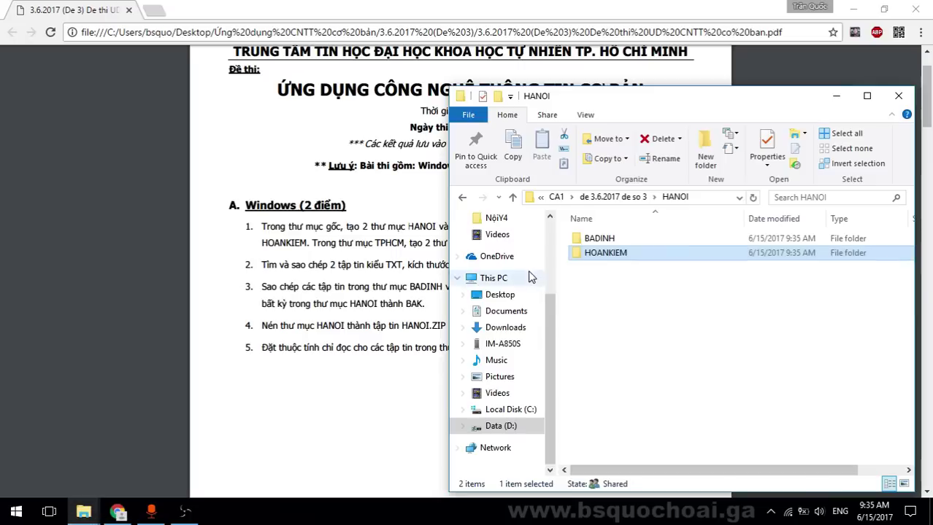
pyautogui.moveTo(626, 97); pyautogui.dragTo(521, 64)
pyautogui.click(734, 58)
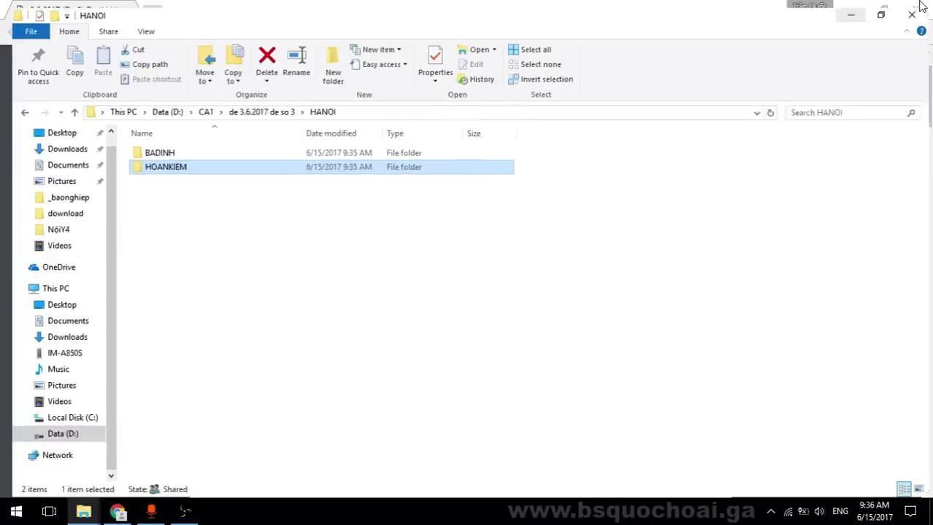
pyautogui.click(885, 8)
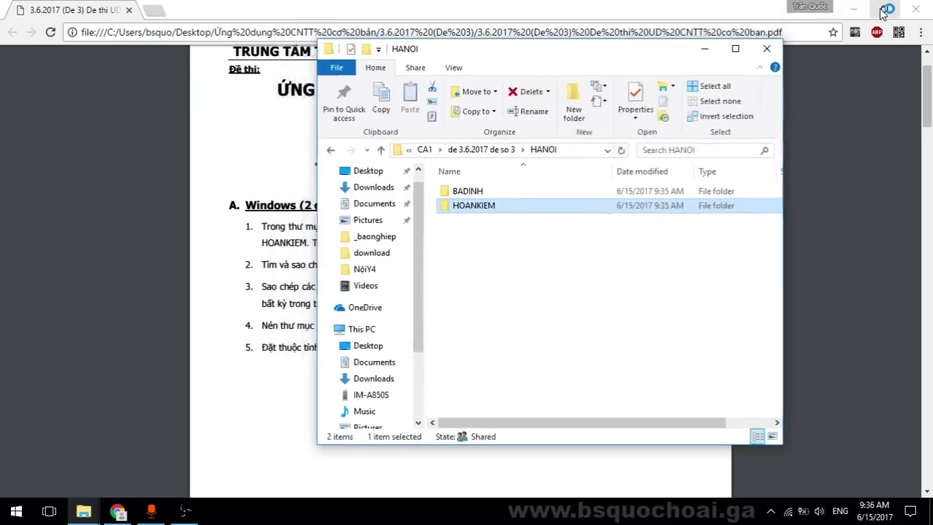
pyautogui.moveTo(315, 167); pyautogui.dragTo(538, 167)
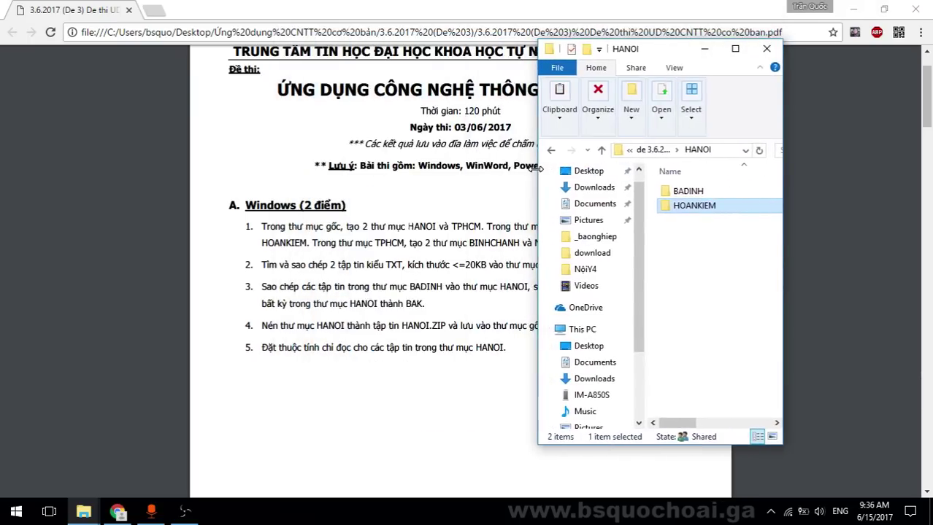
pyautogui.moveTo(641, 57); pyautogui.dragTo(794, 69)
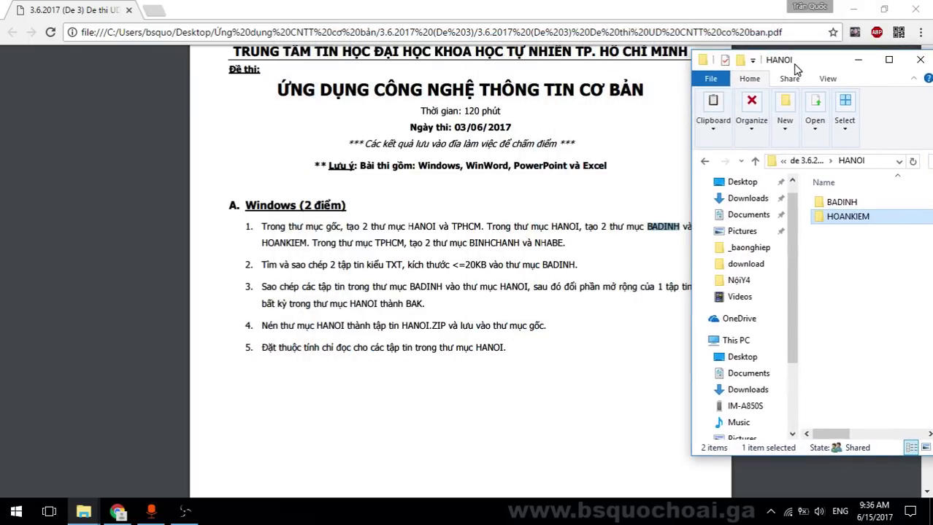
pyautogui.moveTo(690, 201); pyautogui.dragTo(640, 203)
# Go up to the parent folder, open TPHCM and create the folders BINHCHANH and NHABE inside it
pyautogui.hotkey('alt', 'Up')
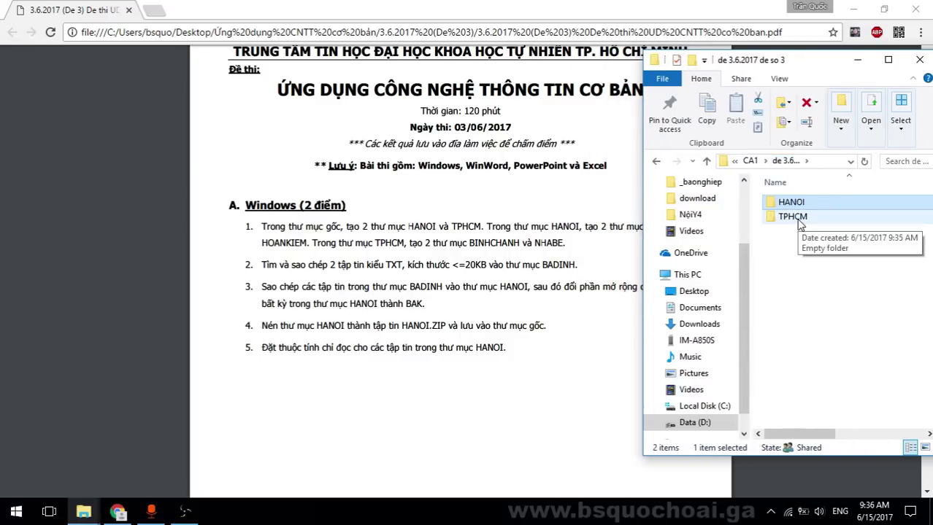
pyautogui.doubleClick(798, 220)
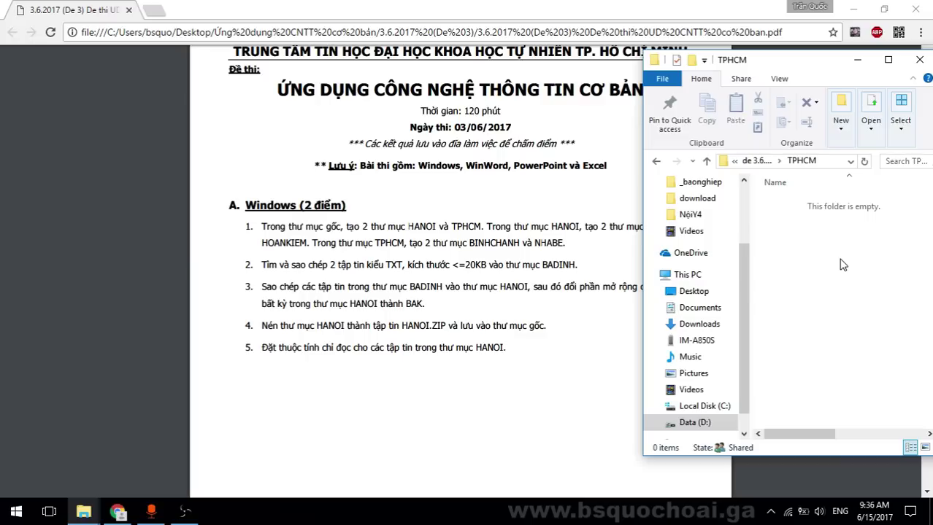
pyautogui.hotkey('ctrl', 'shift', 'n')
pyautogui.write('BINH')
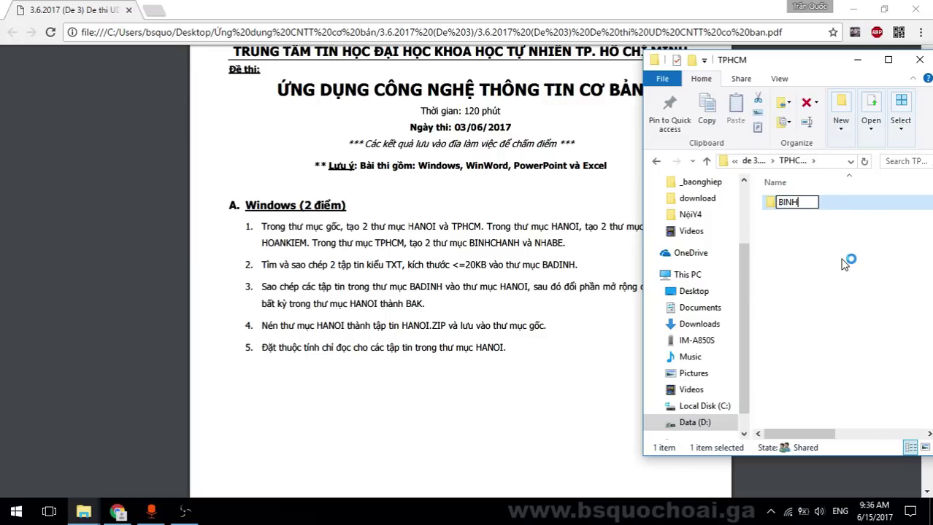
pyautogui.write('CHANH')
pyautogui.press('Return')
pyautogui.hotkey('ctrl', 'shift', 'n')
pyautogui.write('NHAB')
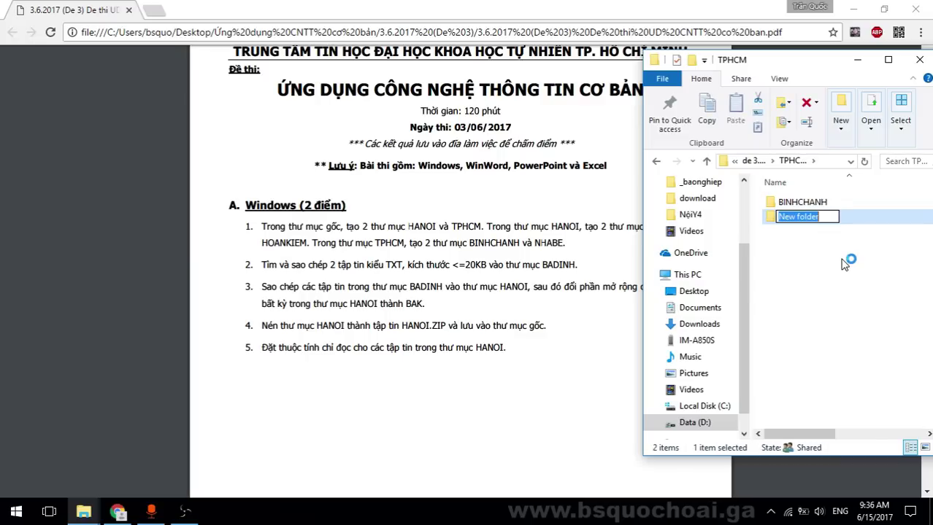
pyautogui.press('Return')
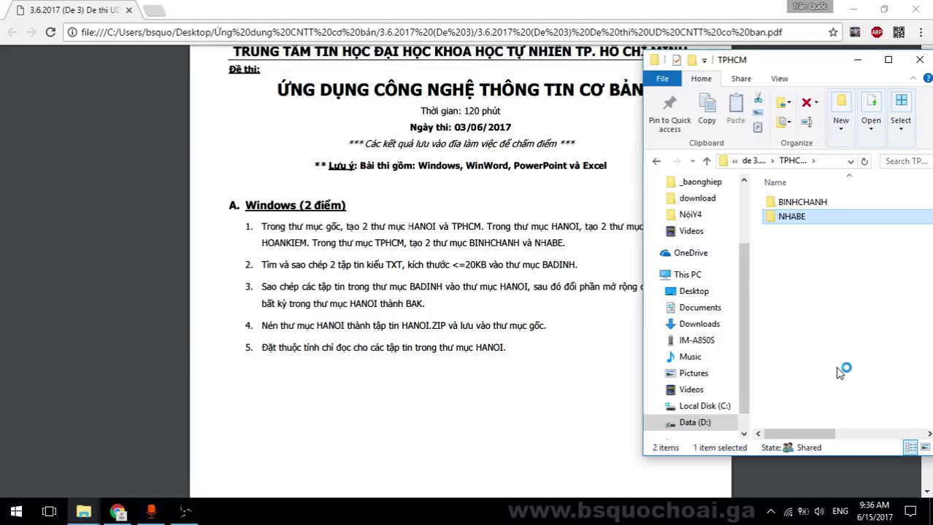
# Open a second File Explorer window, place it over the TPHCM window and show Local Disk (C:) in it
pyautogui.press('super+e')
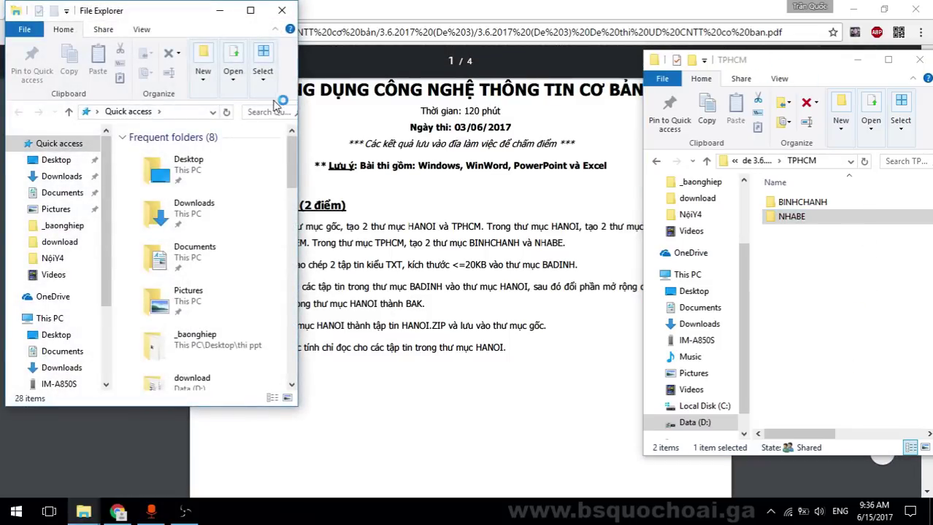
pyautogui.moveTo(144, 17); pyautogui.dragTo(775, 42)
pyautogui.scroll(-2, 699, 354)
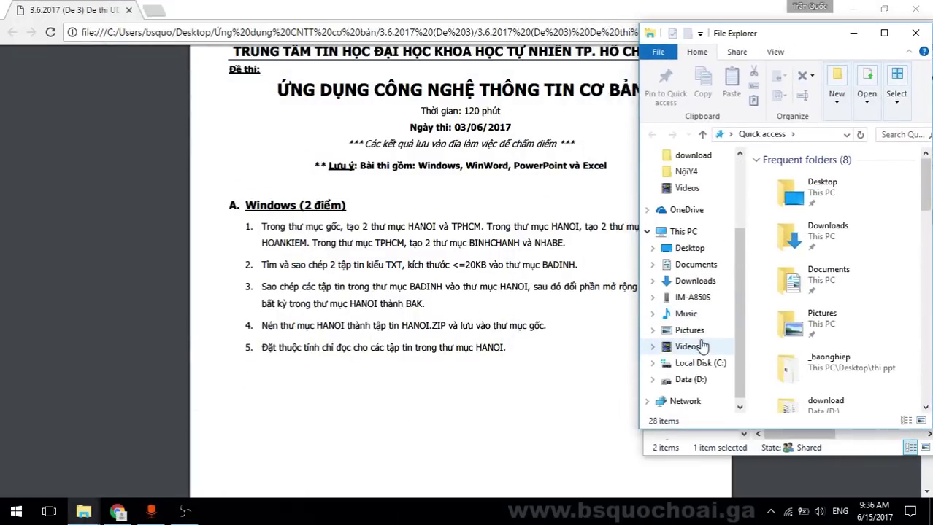
pyautogui.click(699, 363)
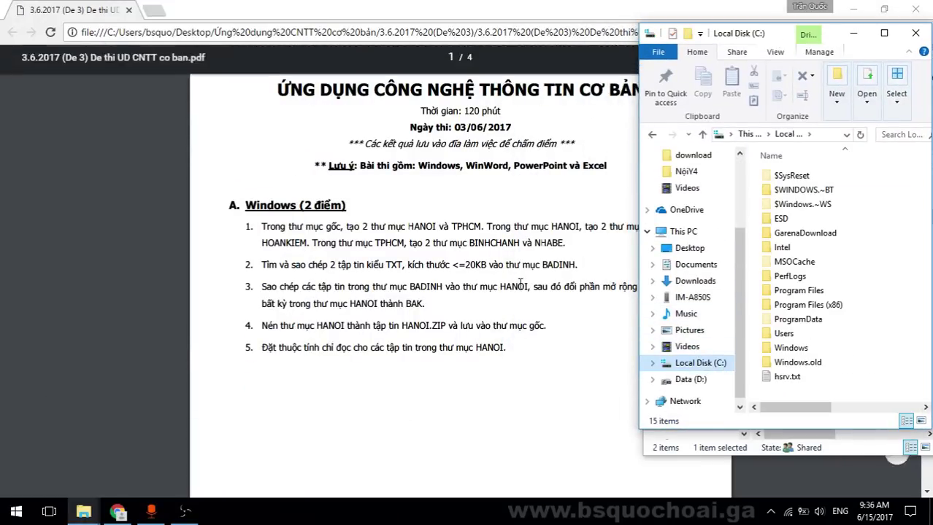
pyautogui.click(890, 134)
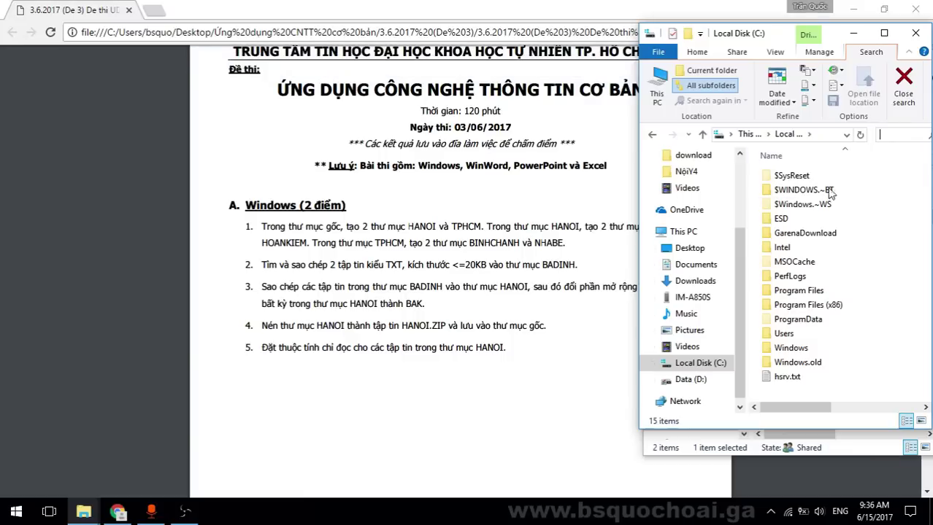
# Expand Local Disk (C:) in the folder tree and open its Windows folder
pyautogui.click(704, 363)
pyautogui.click(713, 363)
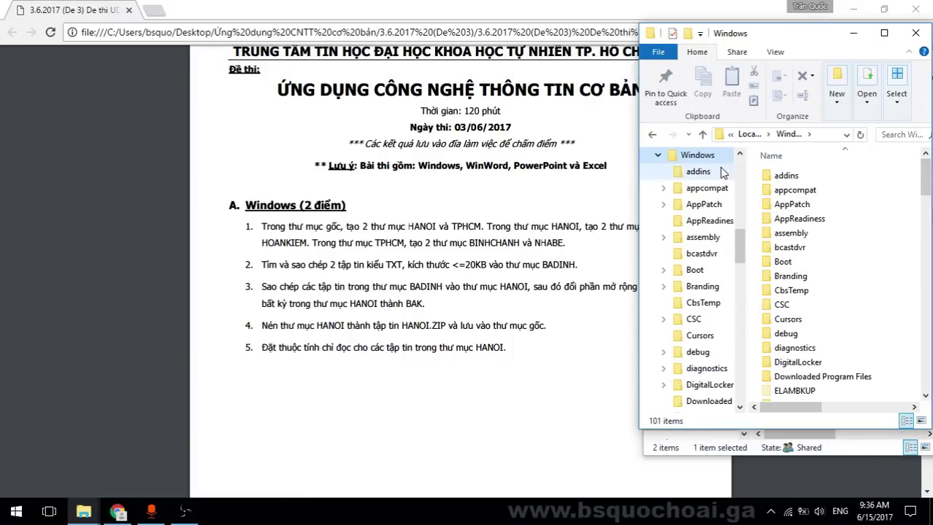
pyautogui.scroll(6, 717, 194)
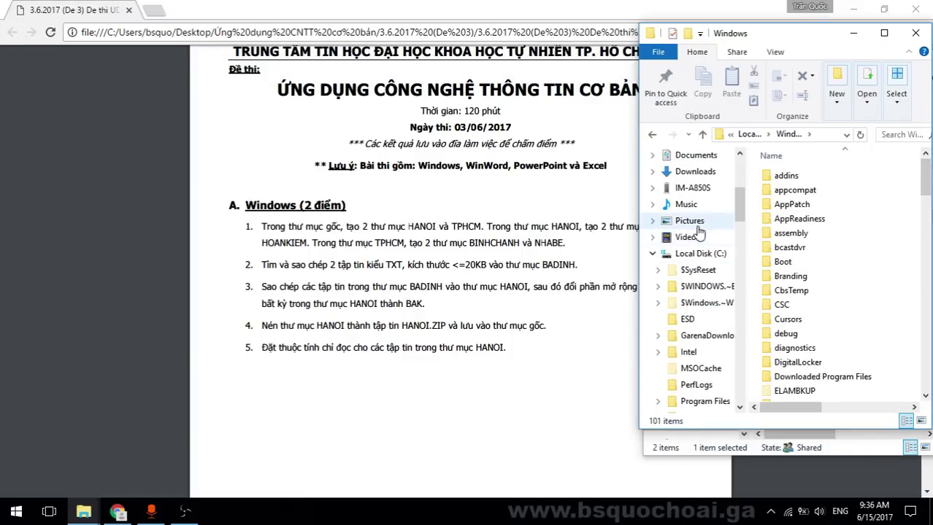
# Go back to Local Disk (C:), maximize the File Explorer window and get its search ready for input
pyautogui.click(689, 261)
pyautogui.click(884, 33)
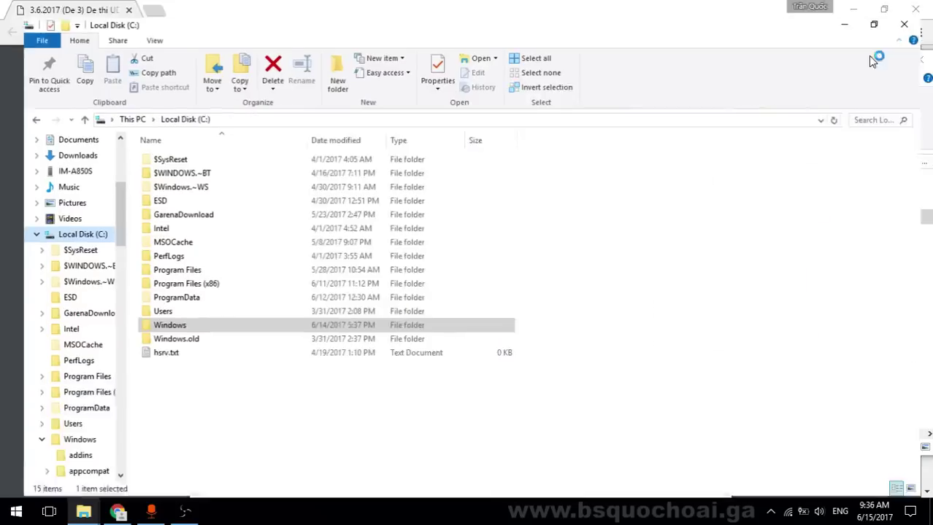
pyautogui.click(875, 106)
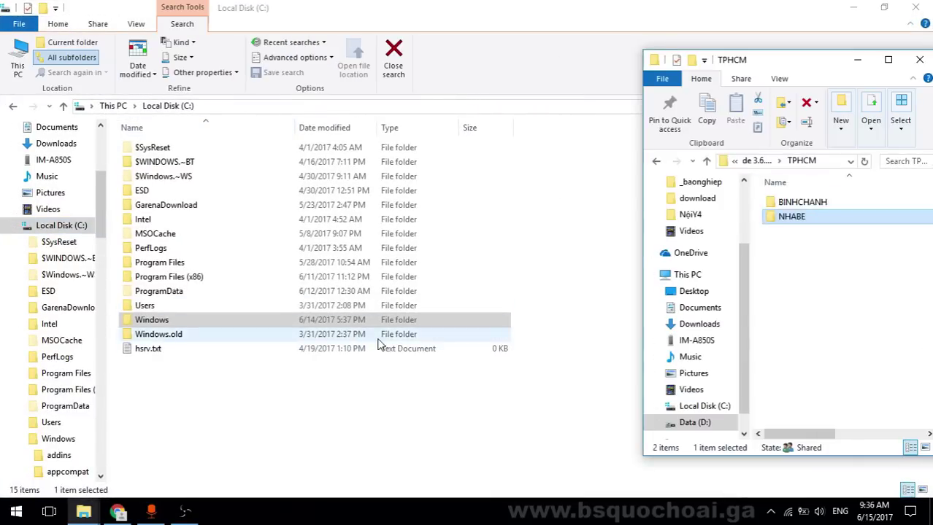
# Switch to Chrome and reread the file type and size required in exam task 2
pyautogui.click(119, 513)
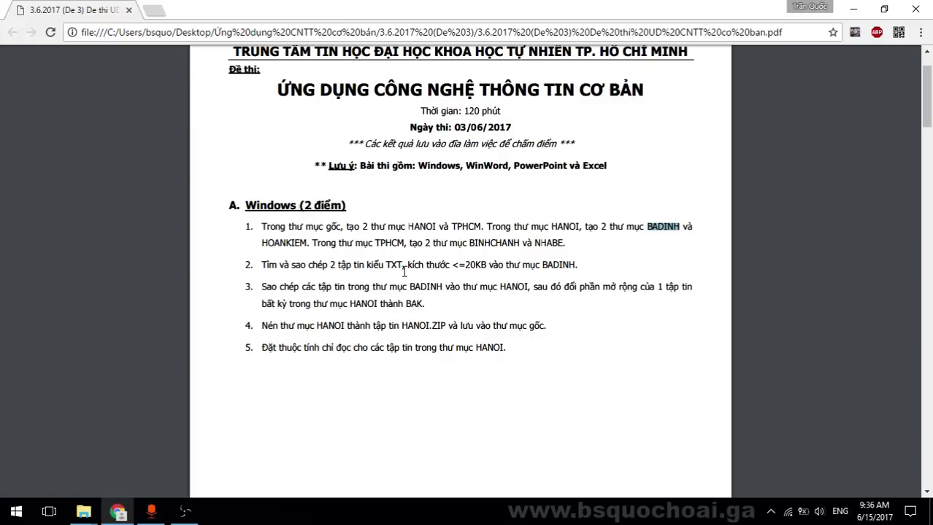
pyautogui.moveTo(320, 268); pyautogui.dragTo(465, 268)
pyautogui.click(465, 269)
# Return to the Local Disk (C:) window, resize and place it below exam task 2, and enlarge the exam page behind it
pyautogui.moveTo(84, 512)
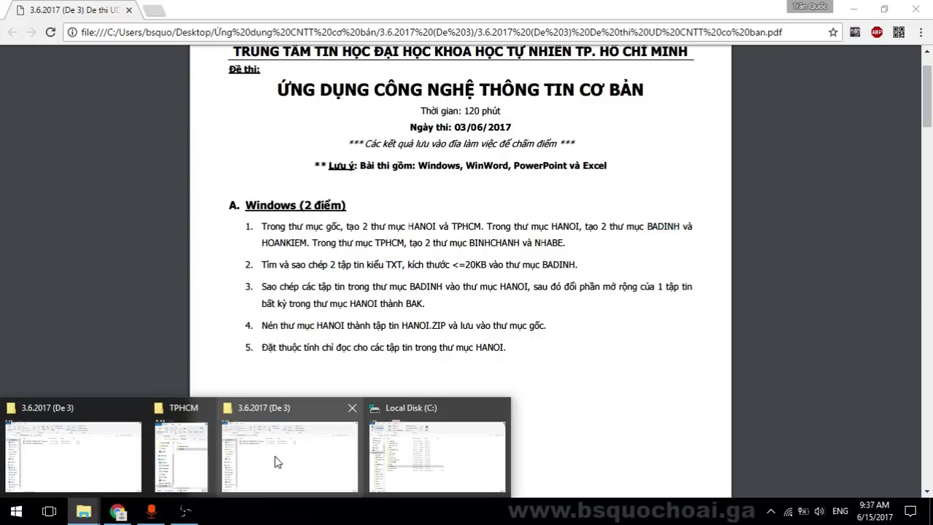
pyautogui.click(438, 463)
pyautogui.moveTo(616, 69); pyautogui.dragTo(528, 76)
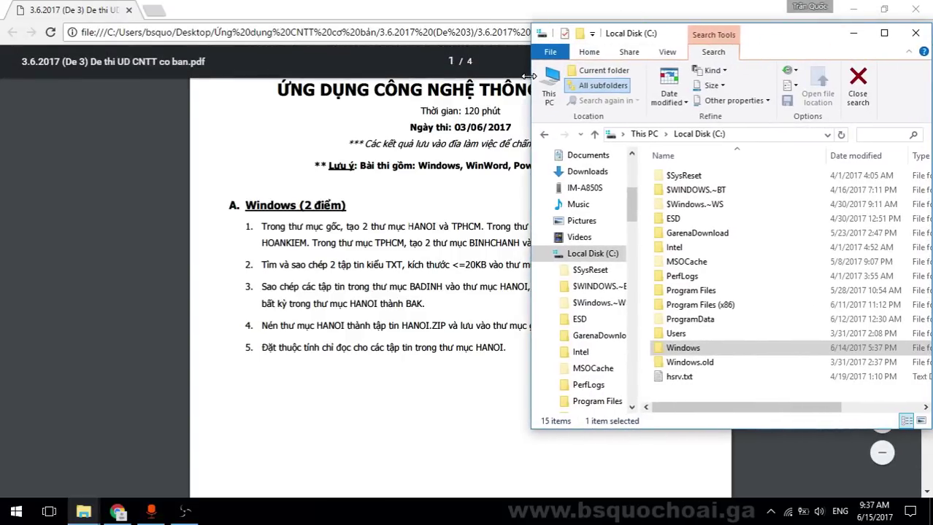
pyautogui.moveTo(781, 33); pyautogui.dragTo(447, 296)
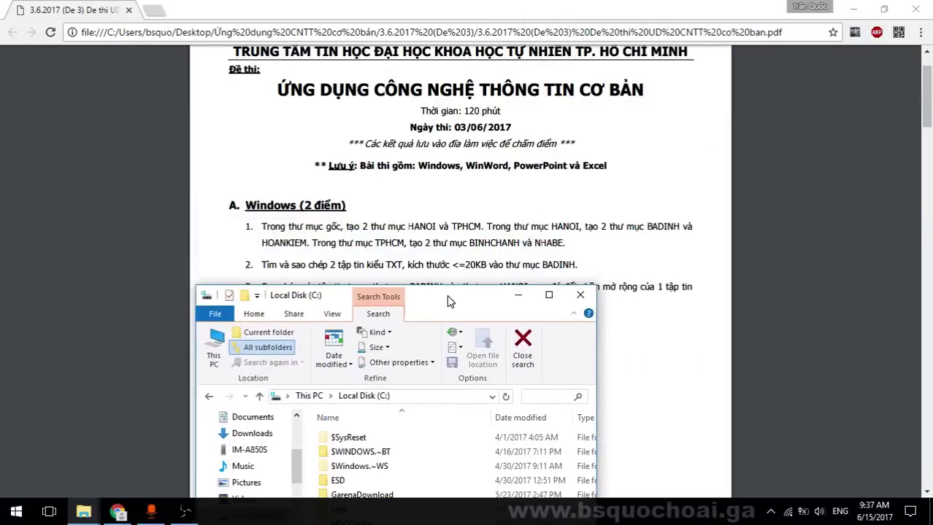
pyautogui.moveTo(600, 342); pyautogui.dragTo(743, 343)
pyautogui.moveTo(467, 295); pyautogui.dragTo(446, 291)
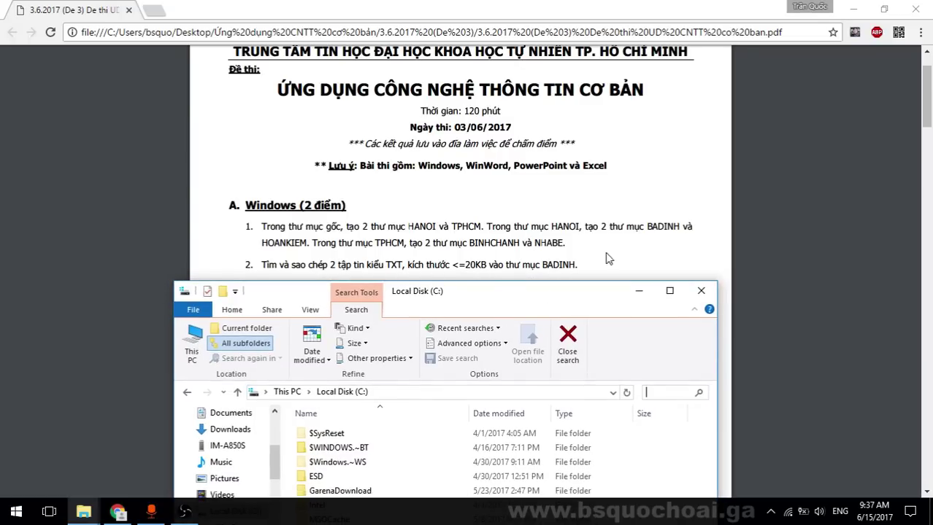
pyautogui.scroll(2, 657, 195)
pyautogui.scroll(-2, 659, 195)
pyautogui.scroll(1, 657, 195)
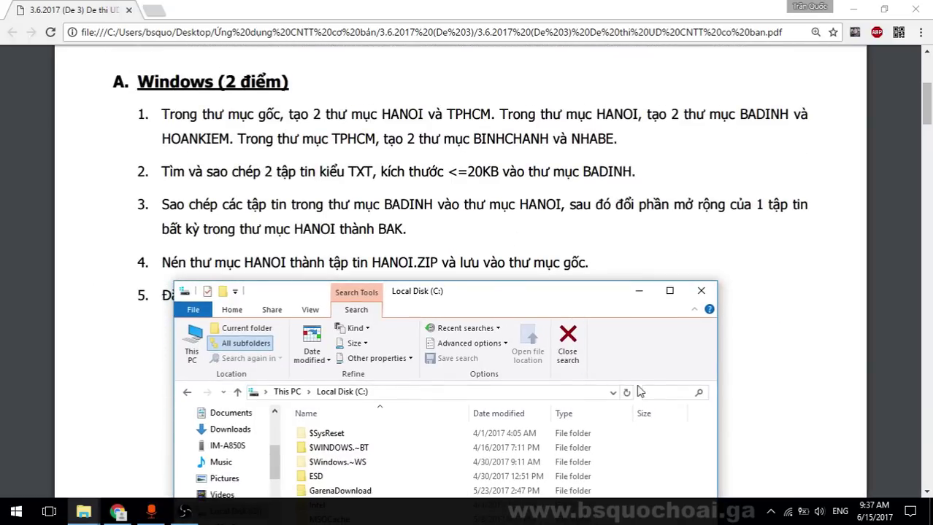
pyautogui.click(669, 394)
pyautogui.write('*.TXT')
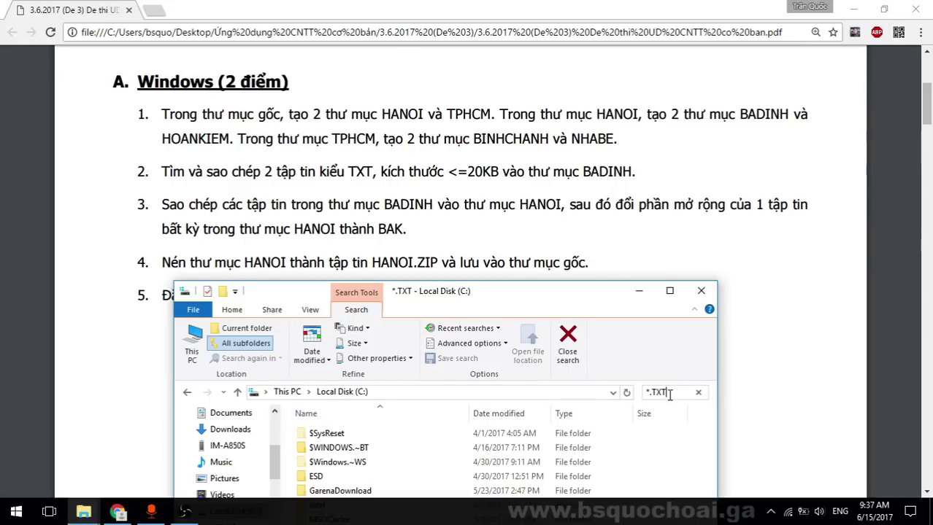
pyautogui.press('BackSpace')
pyautogui.press('BackSpace')
pyautogui.press('BackSpace')
pyautogui.press('BackSpace')
# Search Local Disk (C:) for TXT files under 20 KB with the query ext:txt size:<20kb
pyautogui.write('ext')
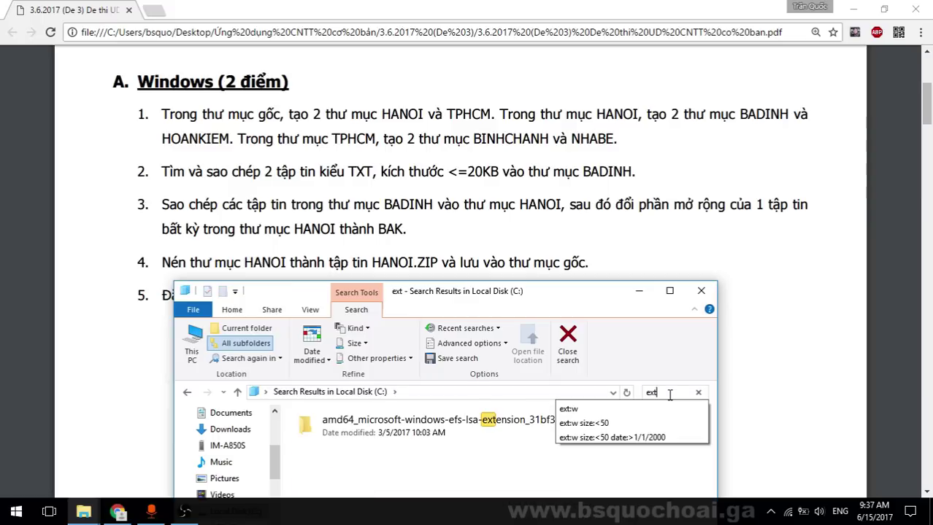
pyautogui.write(':txt')
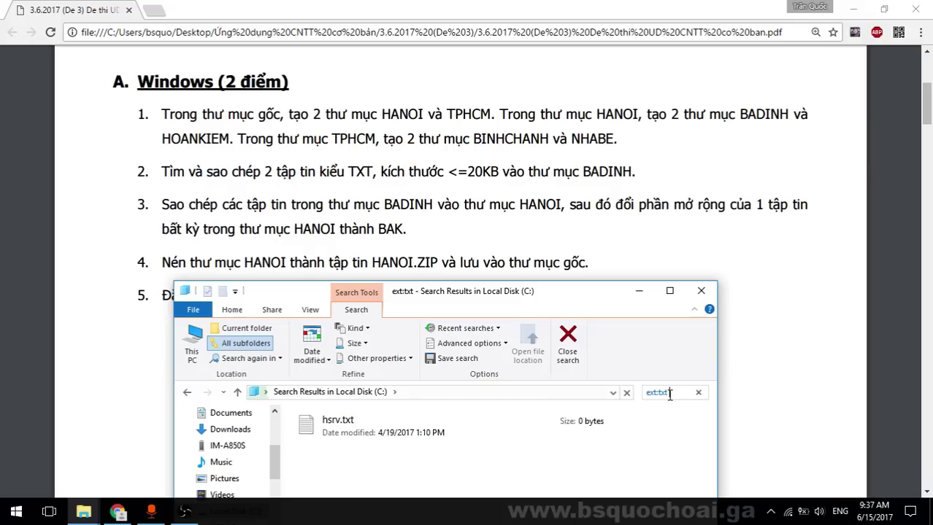
pyautogui.write('size')
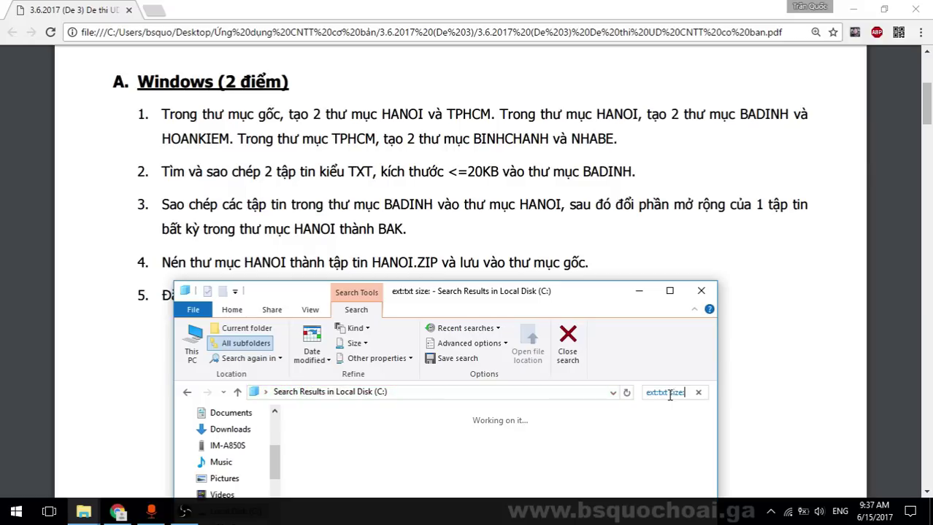
pyautogui.write(':<20kb')
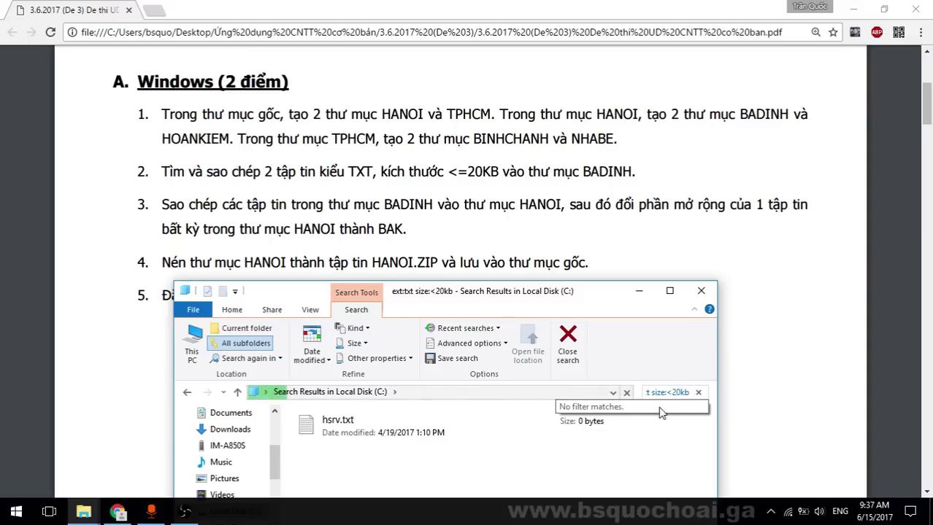
# Reposition and maximize the search results window, then widen the search box until the whole query is readable
pyautogui.moveTo(510, 292); pyautogui.dragTo(514, 198)
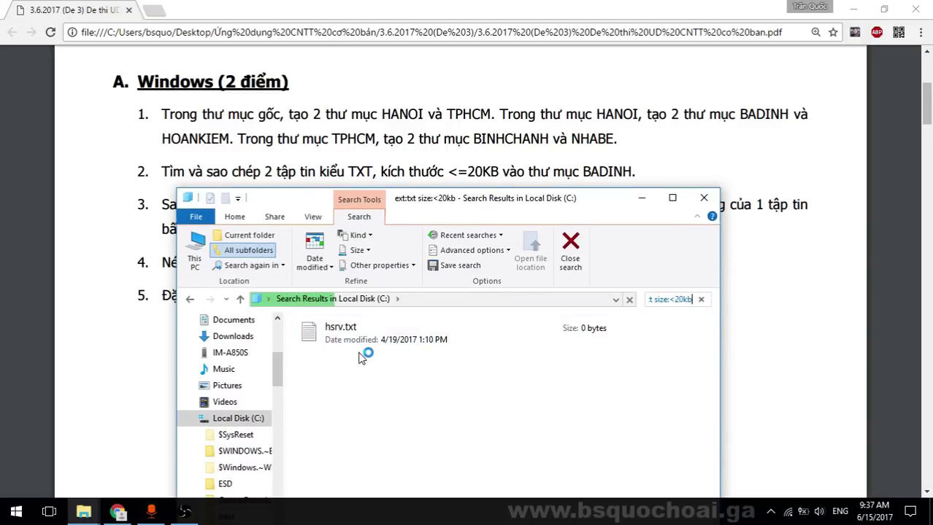
pyautogui.moveTo(498, 212); pyautogui.dragTo(483, 253)
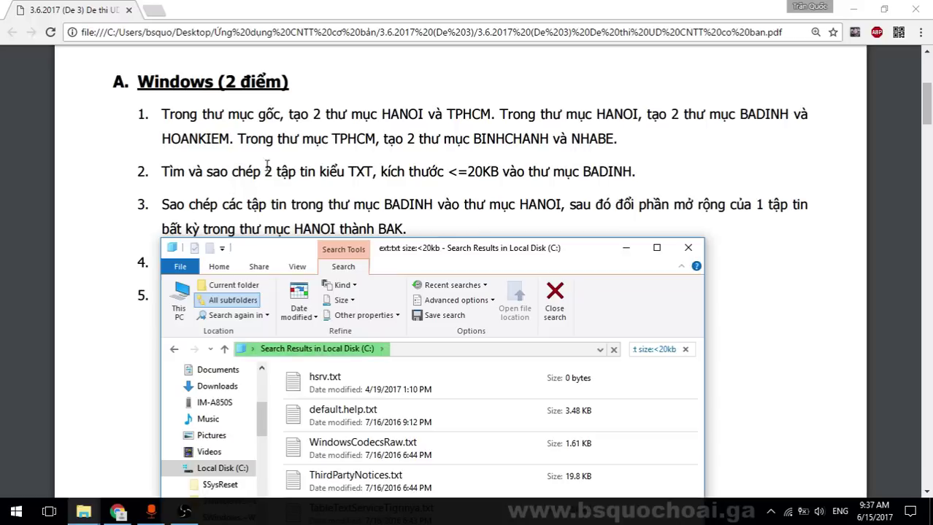
pyautogui.click(646, 349)
pyautogui.moveTo(704, 343); pyautogui.dragTo(895, 343)
pyautogui.click(848, 248)
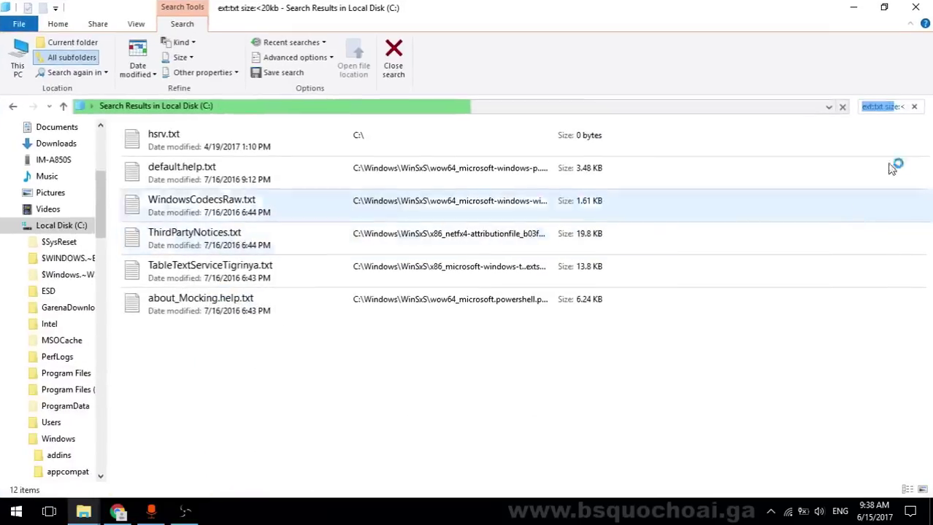
pyautogui.moveTo(855, 107); pyautogui.dragTo(663, 107)
pyautogui.click(737, 108)
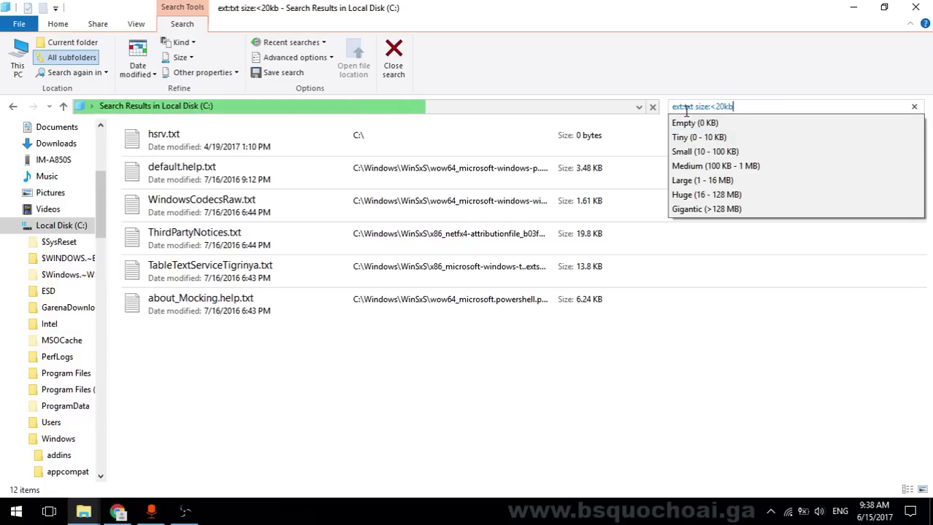
pyautogui.click(652, 405)
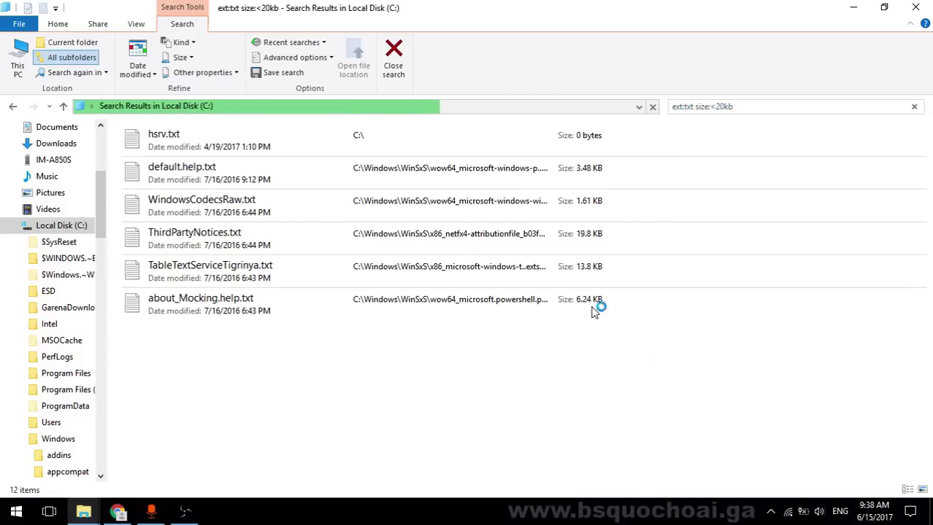
# Copy WindowsCodecsRaw.txt and ThirdPartyNotices.txt from the search results and close the results window
pyautogui.click(530, 235)
pyautogui.keyDown('ctrl'); pyautogui.click(455, 271); pyautogui.keyUp('ctrl')
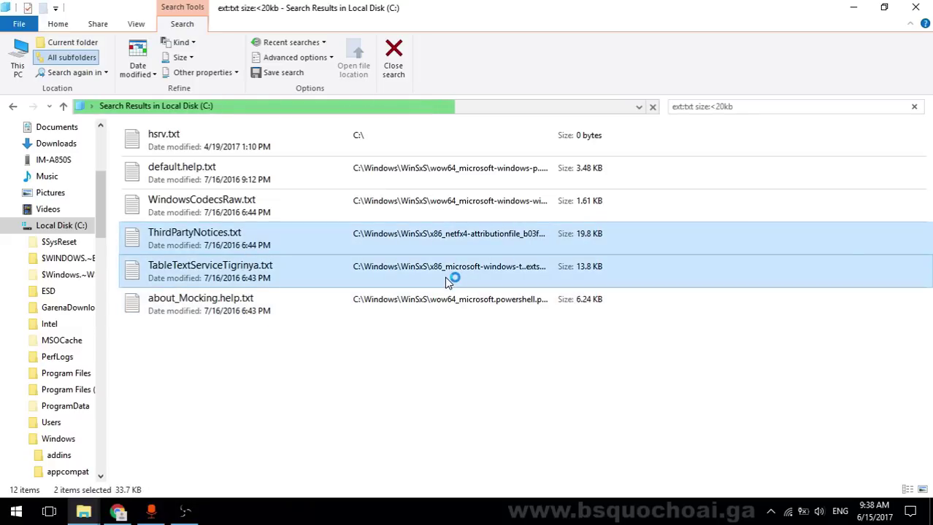
pyautogui.click(353, 203)
pyautogui.keyDown('ctrl'); pyautogui.click(316, 266); pyautogui.keyUp('ctrl')
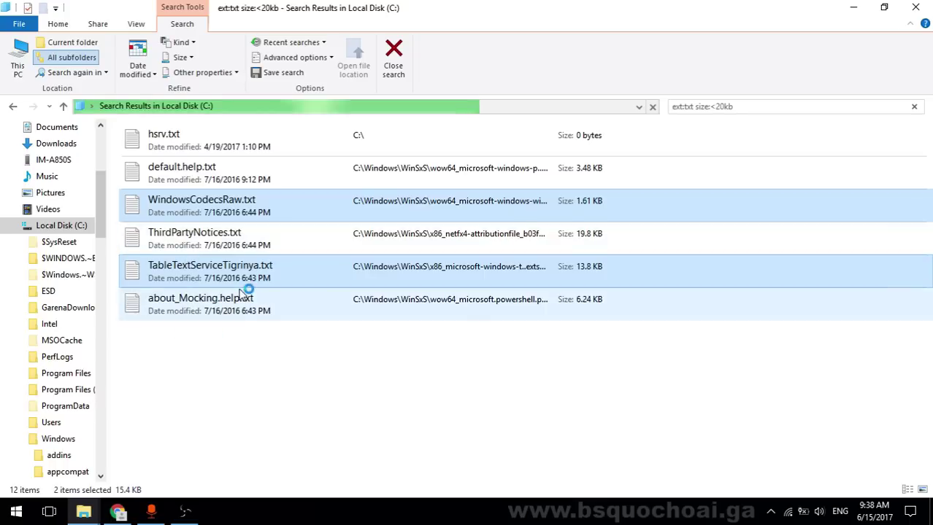
pyautogui.keyDown('ctrl'); pyautogui.click(287, 268); pyautogui.keyUp('ctrl')
pyautogui.keyDown('ctrl'); pyautogui.click(253, 246); pyautogui.keyUp('ctrl')
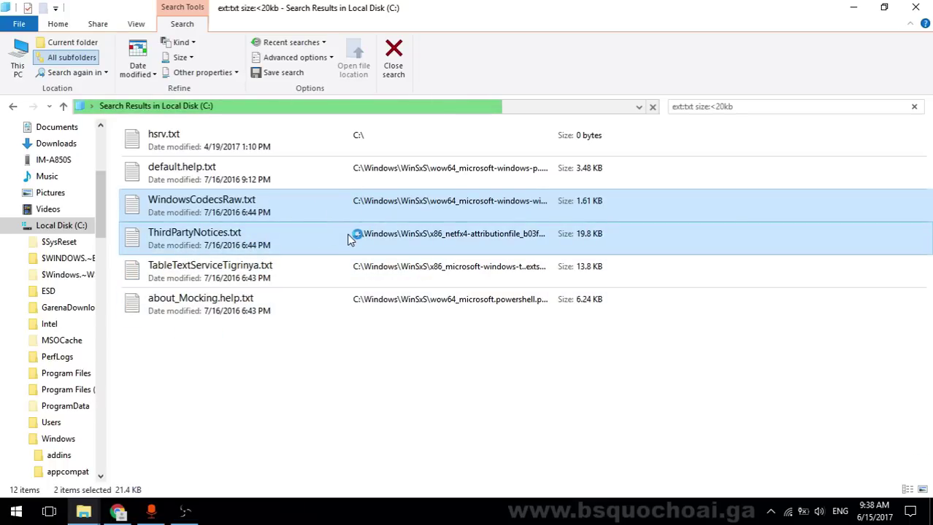
pyautogui.rightClick(350, 239)
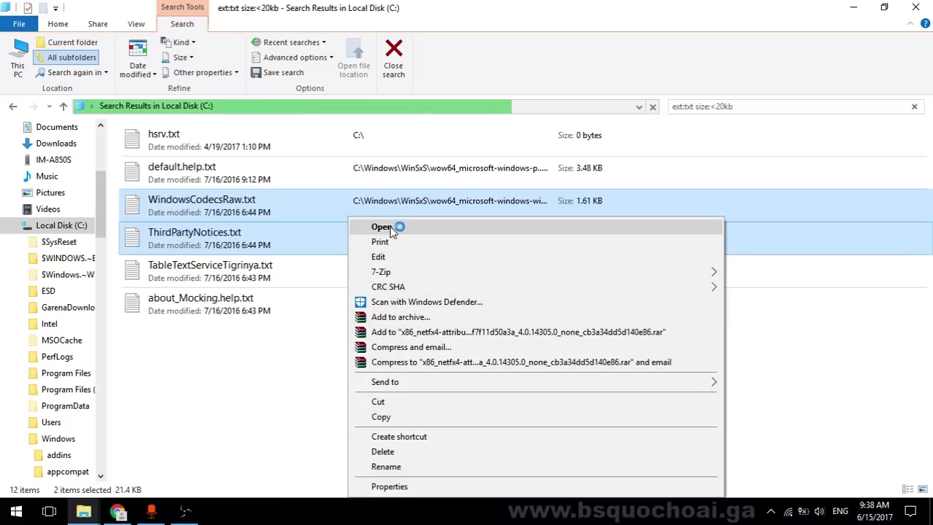
pyautogui.click(317, 416)
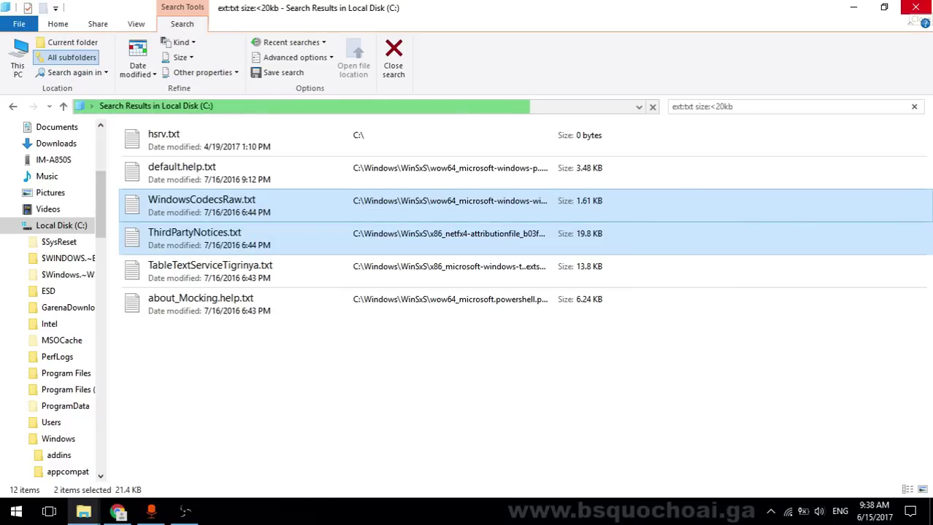
pyautogui.click(915, 7)
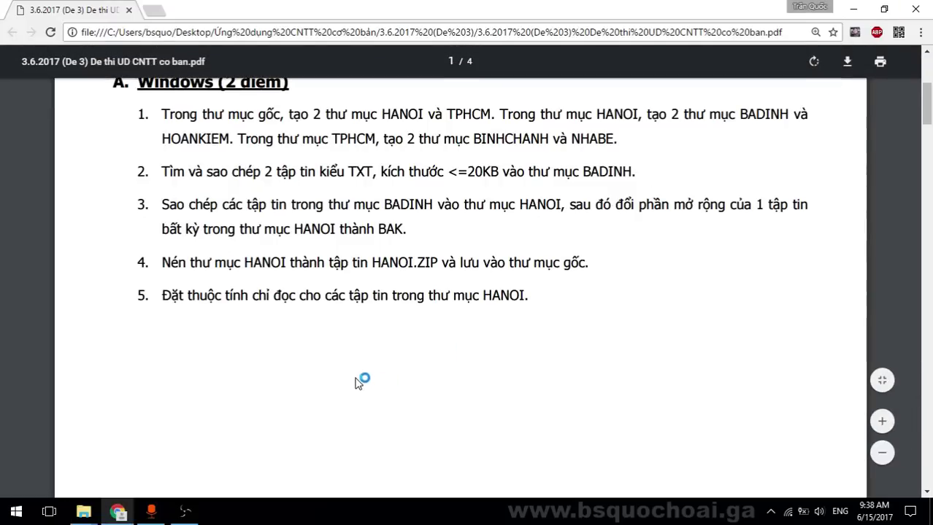
# Paste the two copied TXT files into the BADINH folder inside HANOI and maximize its window
pyautogui.moveTo(84, 511)
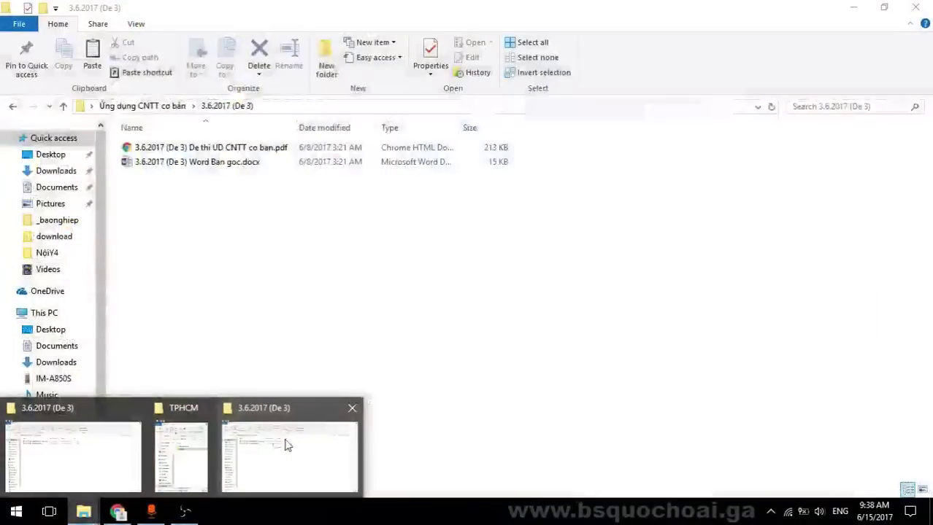
pyautogui.click(181, 456)
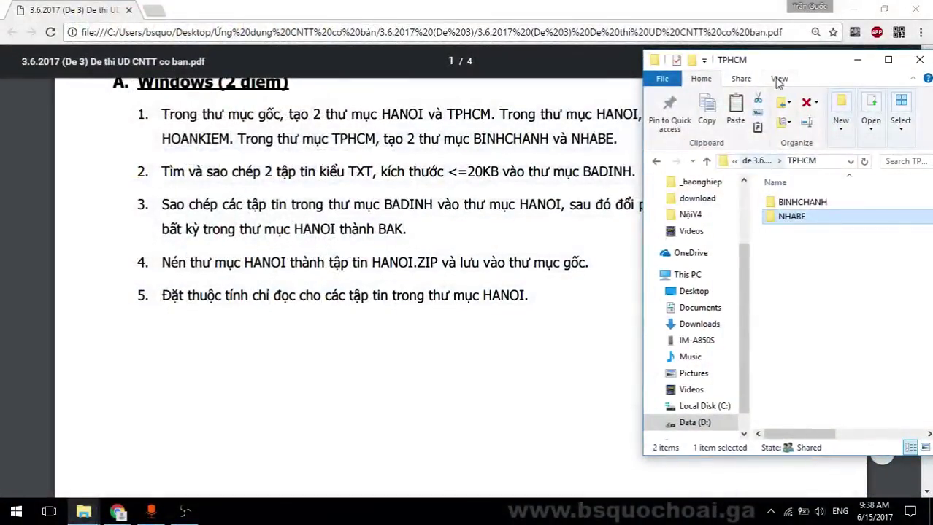
pyautogui.click(759, 161)
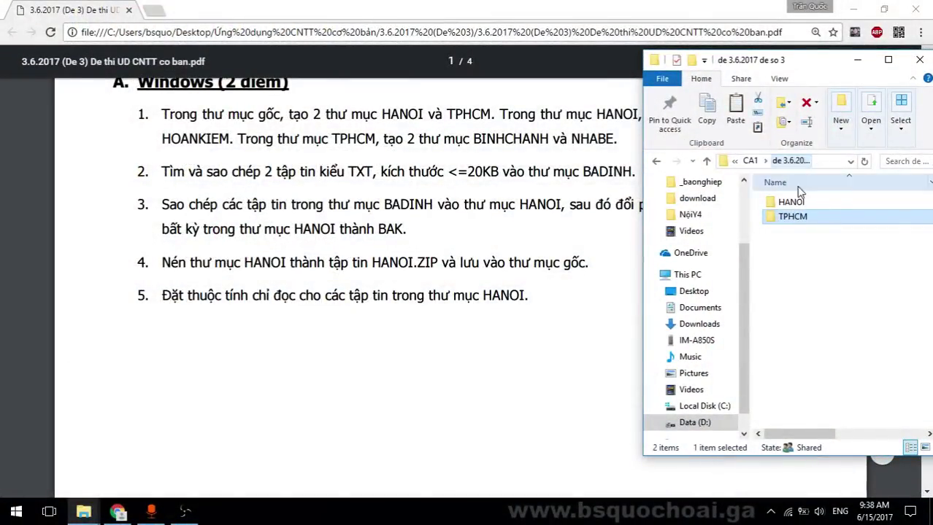
pyautogui.doubleClick(799, 204)
pyautogui.doubleClick(799, 205)
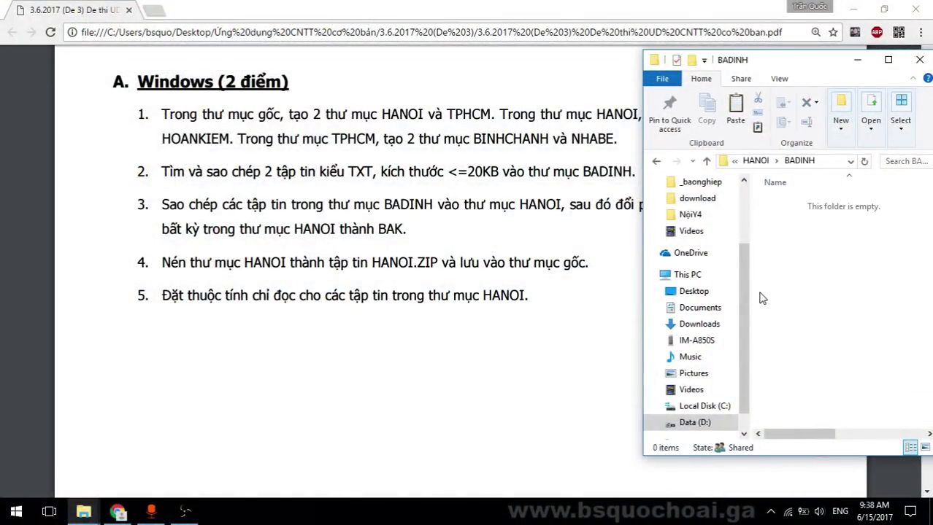
pyautogui.hotkey('ctrl', 'v')
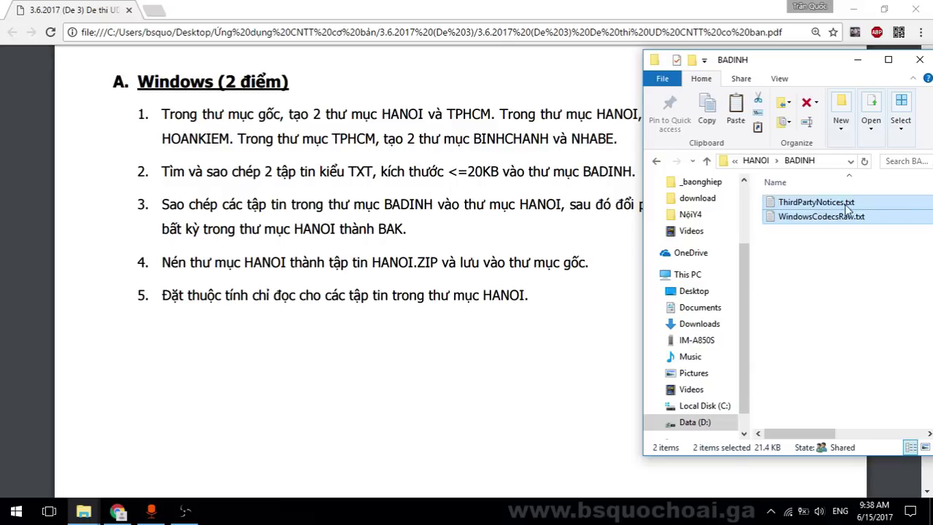
pyautogui.doubleClick(785, 64)
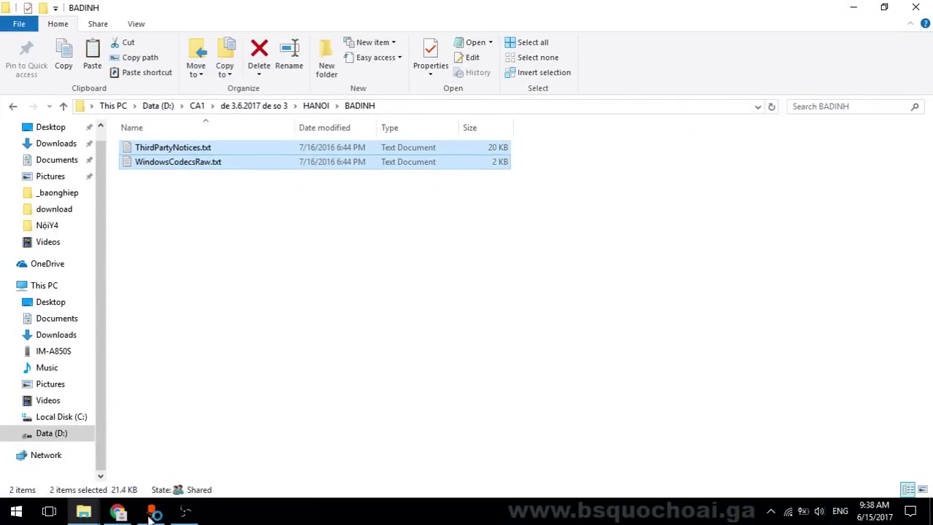
# Switch to Chrome and read exam task 3 about the files in BADINH and HANOI
pyautogui.click(118, 512)
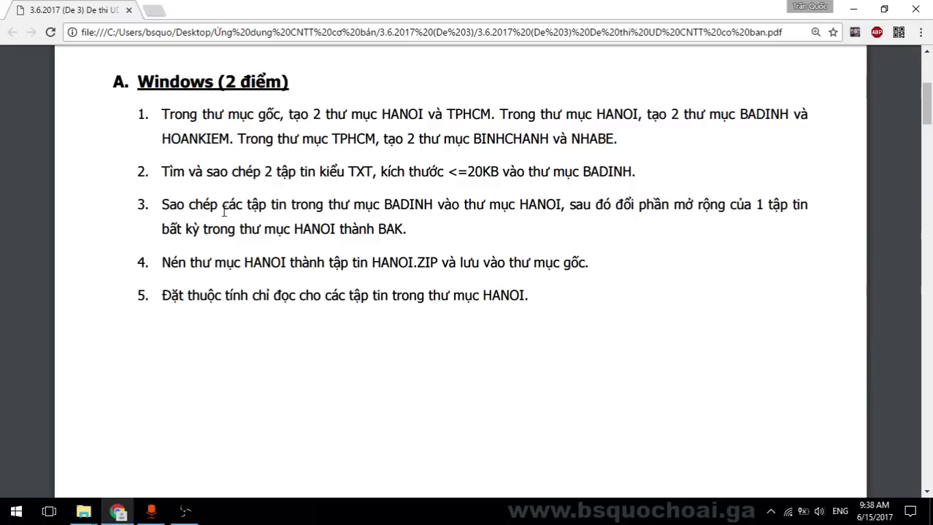
pyautogui.moveTo(167, 205); pyautogui.dragTo(407, 229)
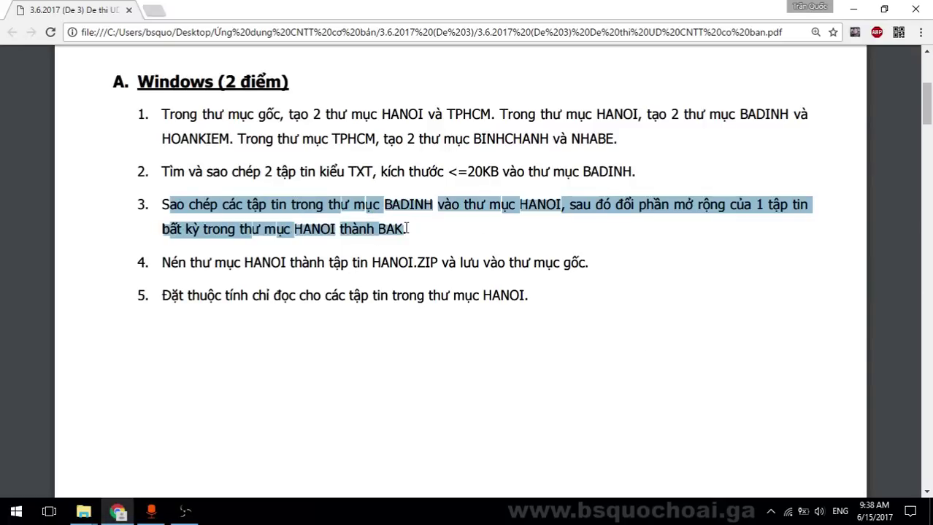
pyautogui.click(492, 233)
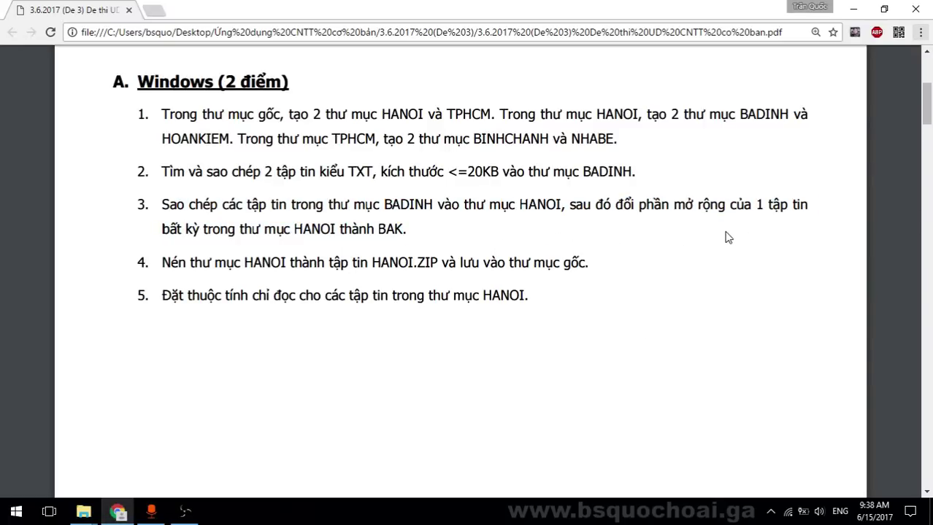
# In File Explorer, copy both TXT files from the BADINH folder into its parent folder HANOI
pyautogui.hotkey('alt', 'Tab')
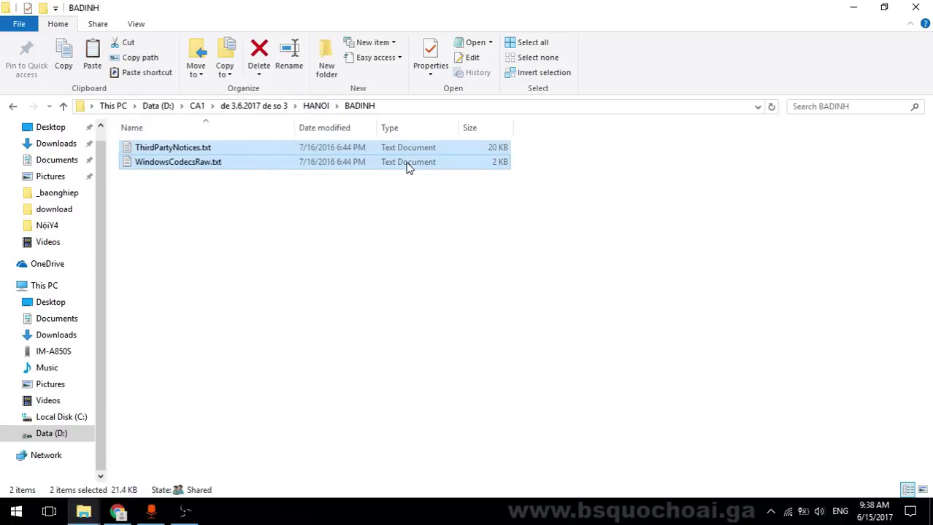
pyautogui.click(408, 241)
pyautogui.hotkey('ctrl', 'a')
pyautogui.click(315, 106)
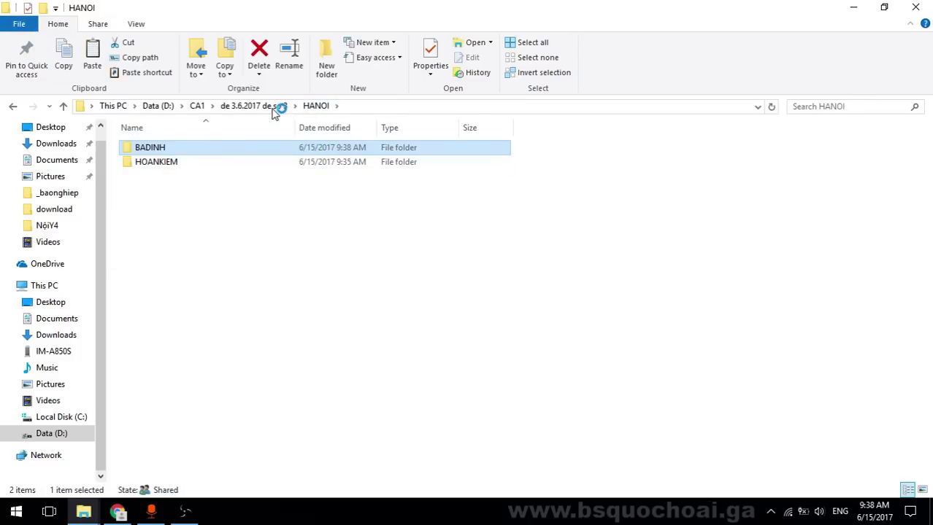
pyautogui.hotkey('alt', 'Tab')
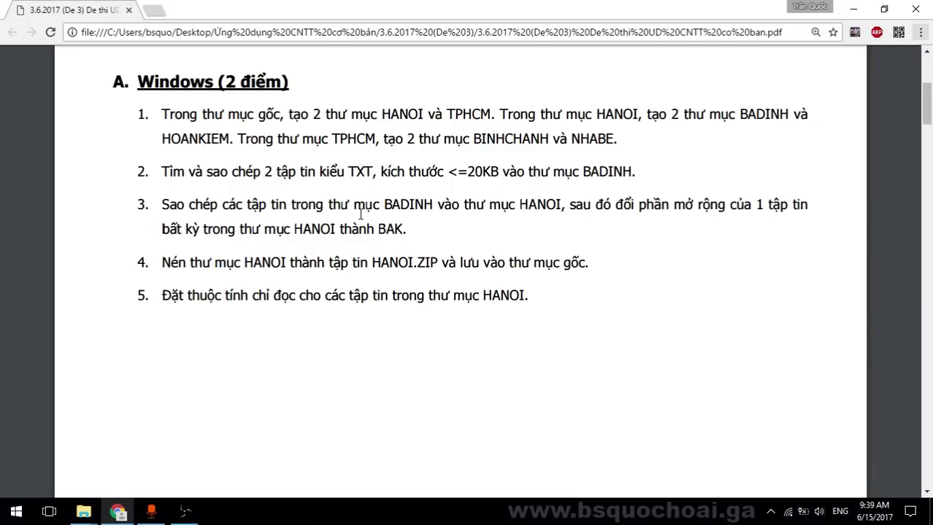
pyautogui.hotkey('alt', 'Tab')
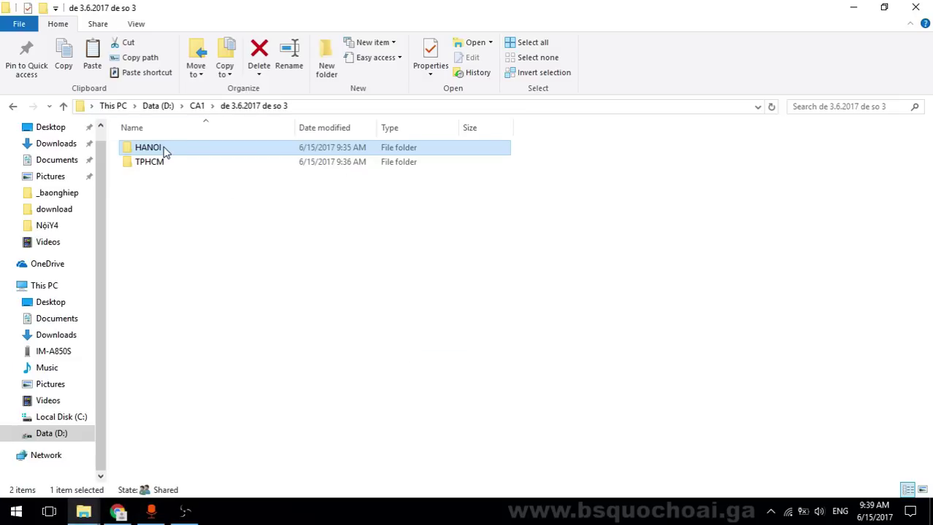
pyautogui.doubleClick(164, 150)
pyautogui.hotkey('ctrl', 'v')
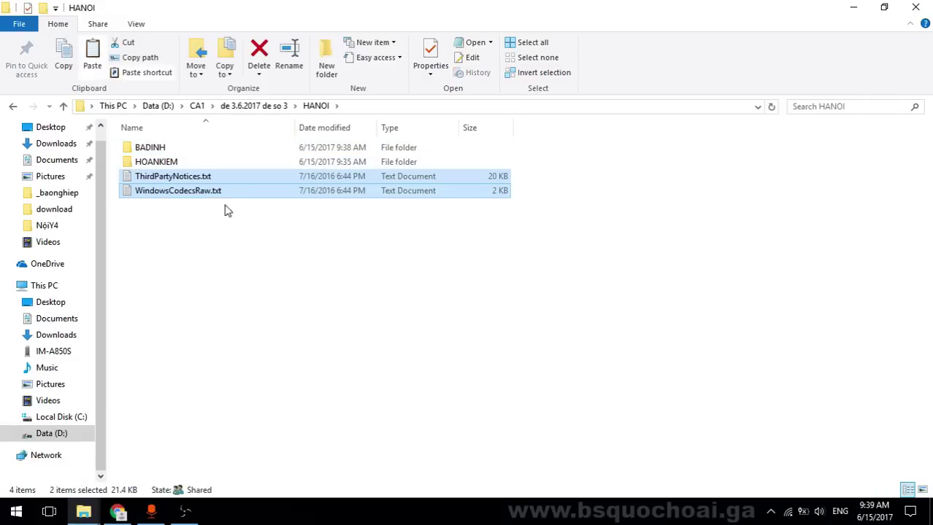
# Consult exam task 3 in Chrome and, in File Explorer, change the extension of WindowsCodecsRaw.txt in HANOI to BAK
pyautogui.hotkey('alt', 'Tab')
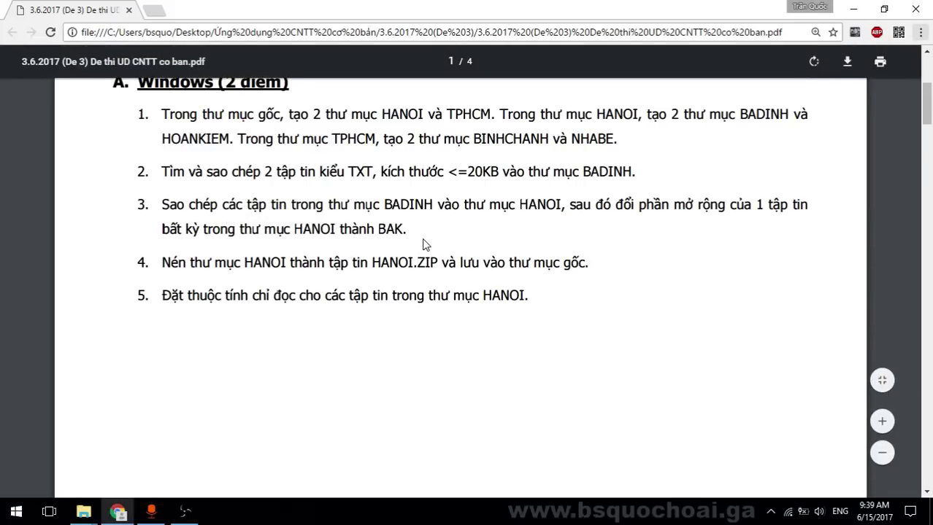
pyautogui.moveTo(754, 206); pyautogui.dragTo(839, 216)
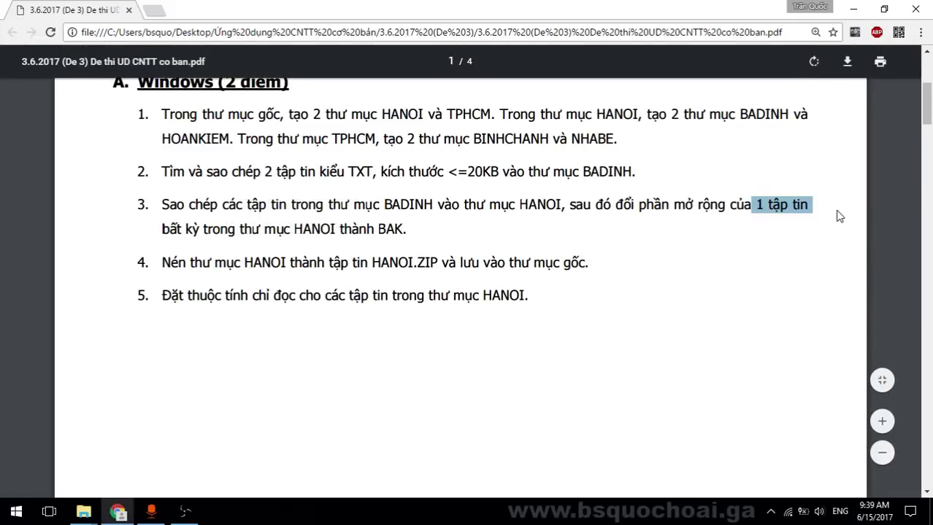
pyautogui.hotkey('alt', 'Tab')
pyautogui.click(284, 191)
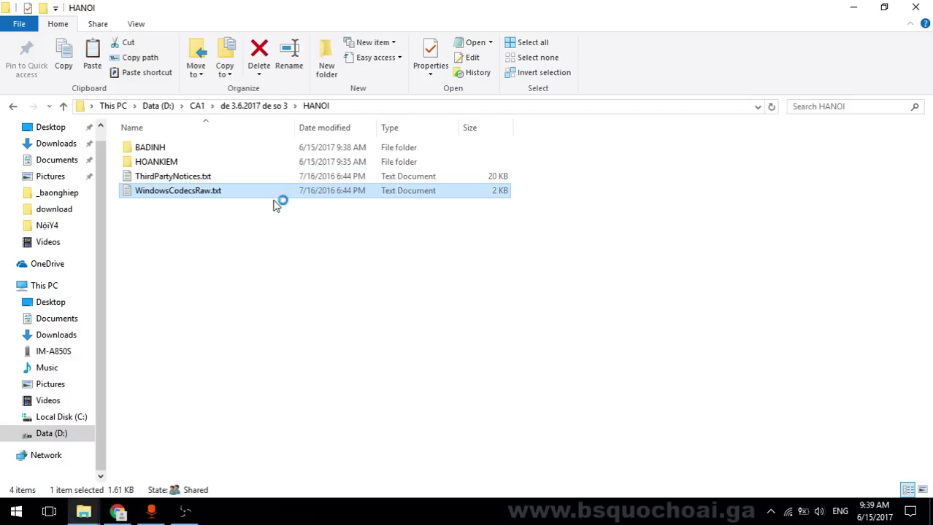
pyautogui.click(228, 206)
pyautogui.press('Down')
pyautogui.press('F2')
pyautogui.click(235, 190)
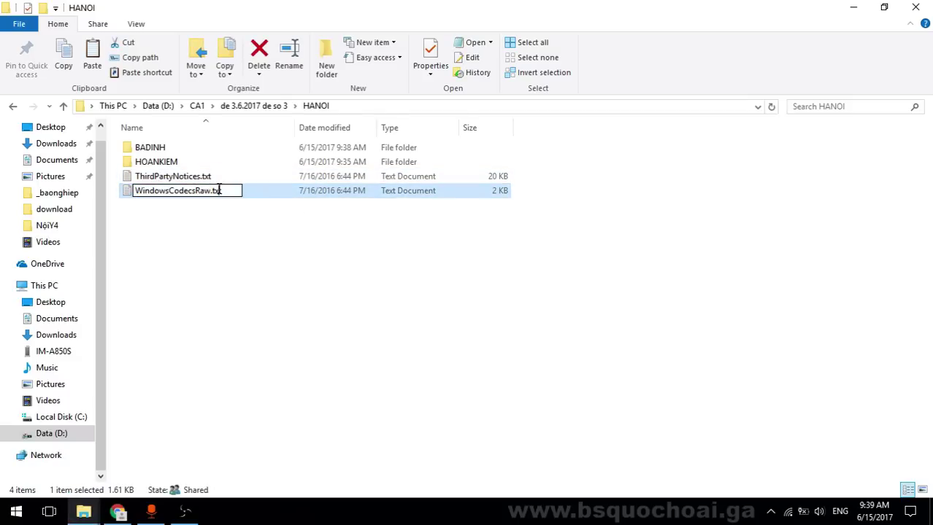
pyautogui.press('Return')
pyautogui.press('F2')
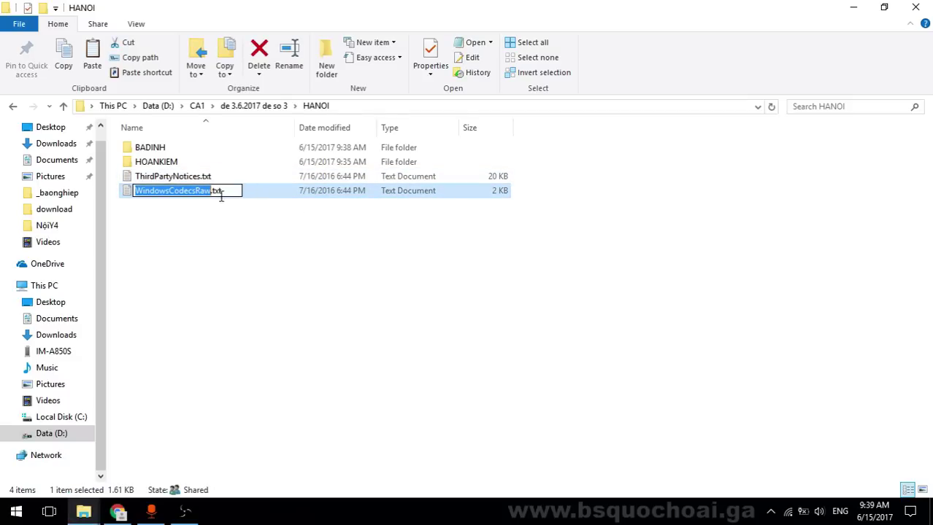
pyautogui.doubleClick(228, 194)
pyautogui.write('bat')
pyautogui.press('BackSpace')
pyautogui.press('BackSpace')
pyautogui.write('BAK')
pyautogui.press('Return')
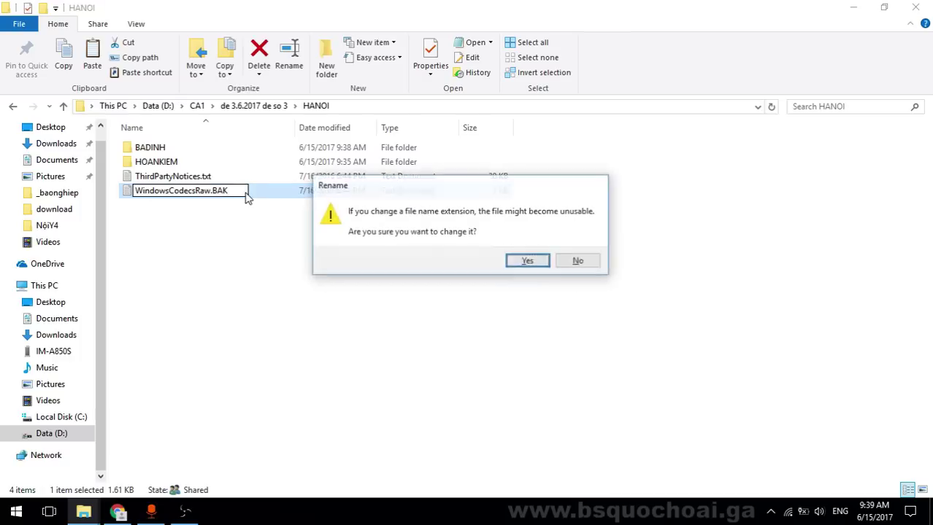
pyautogui.press('Return')
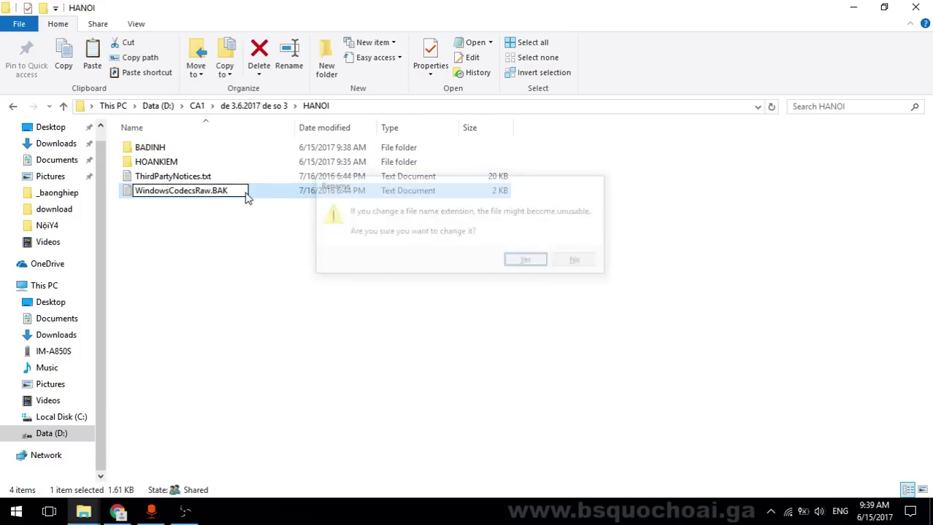
pyautogui.click(362, 284)
# Switch to Chrome and read exam task 4 about compressing the HANOI folder
pyautogui.hotkey('alt', 'Tab')
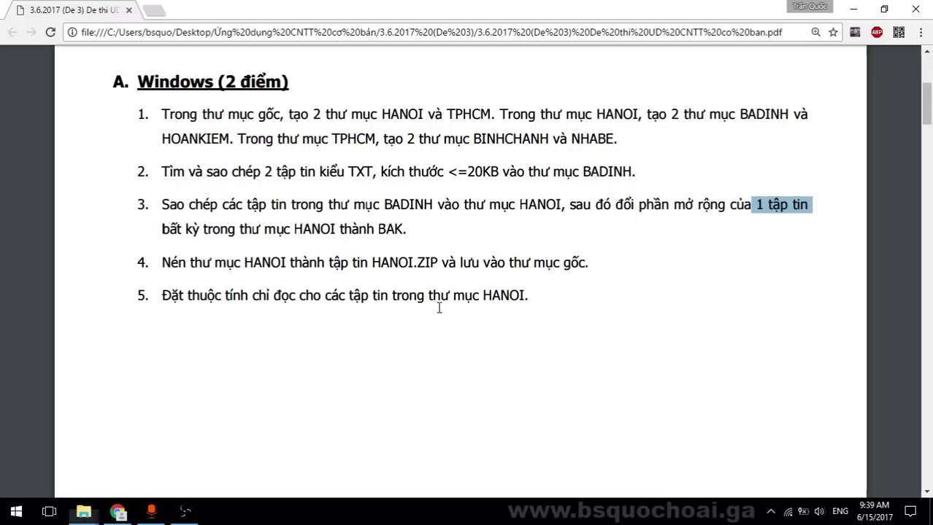
pyautogui.moveTo(210, 270)
pyautogui.mouseDown()
pyautogui.moveTo(571, 281)
pyautogui.moveTo(193, 264)
pyautogui.mouseUp()
pyautogui.click(607, 286)
pyautogui.click(415, 275)
pyautogui.moveTo(373, 266); pyautogui.dragTo(414, 267)
pyautogui.hotkey('alt', 'Tab')
pyautogui.hotkey('alt', 'Tab')
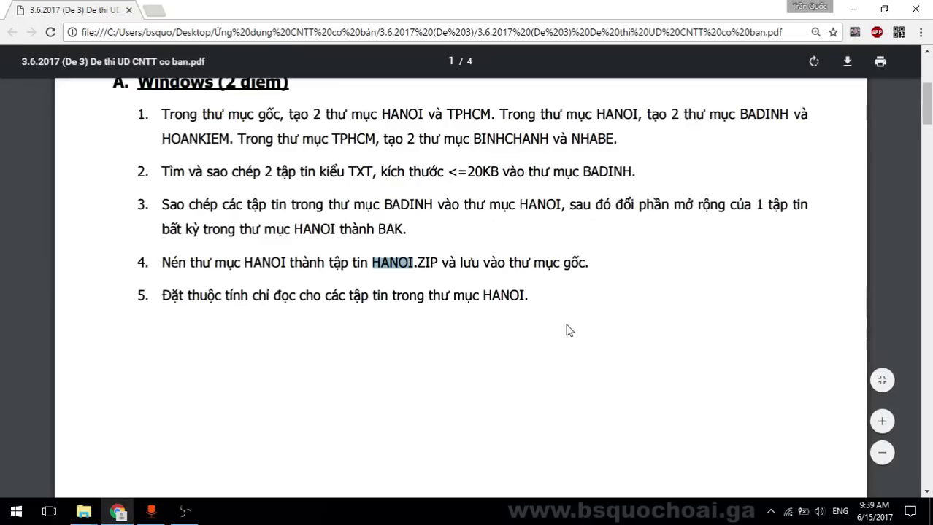
# In File Explorer, compress the HANOI folder as HANOI.zip in ZIP format inside the de 3.6.2017 de so 3 folder
pyautogui.hotkey('alt', 'Tab')
pyautogui.click(254, 106)
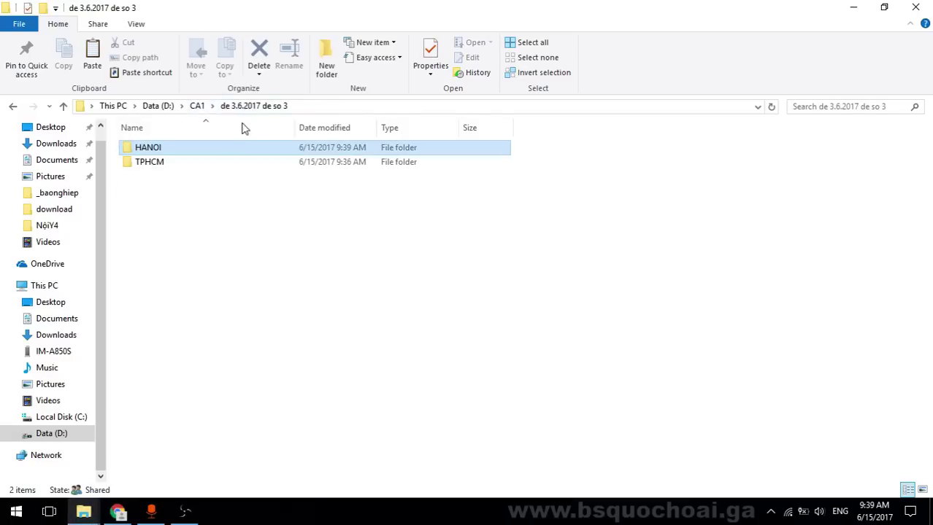
pyautogui.rightClick(155, 151)
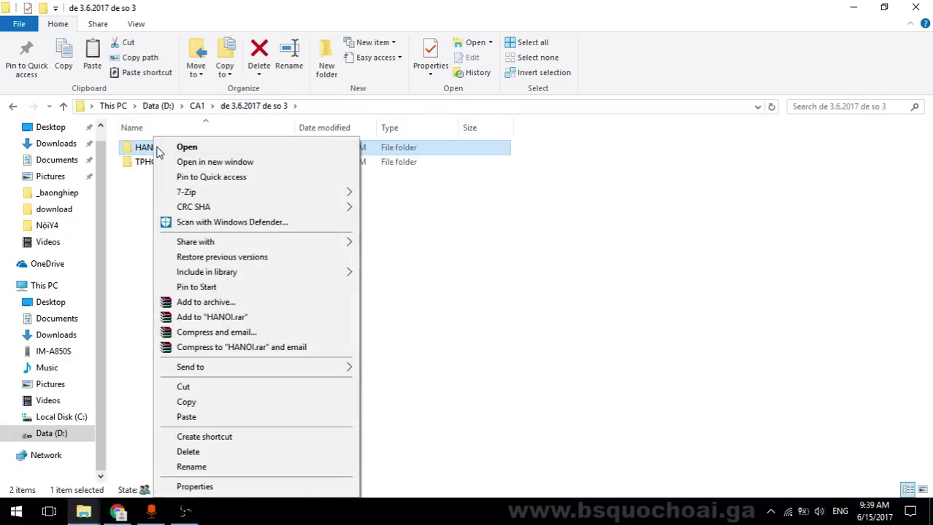
pyautogui.click(260, 308)
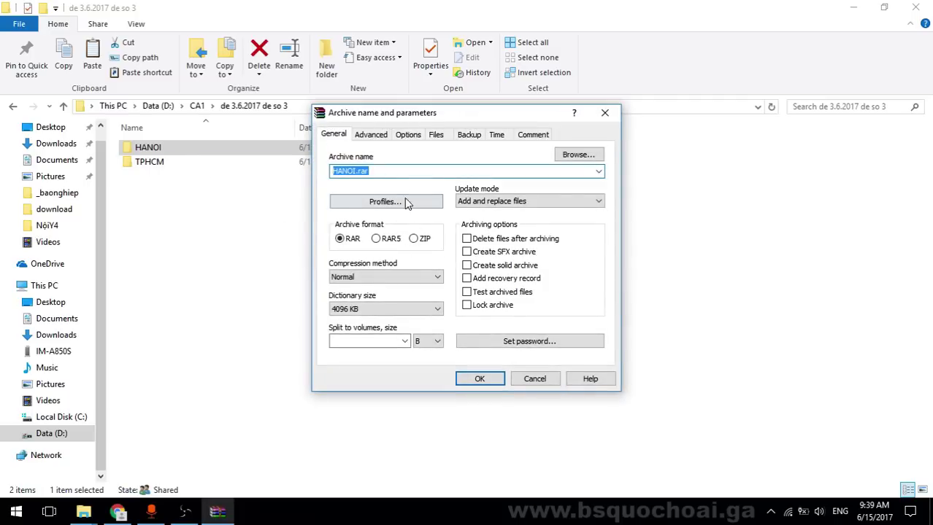
pyautogui.click(430, 239)
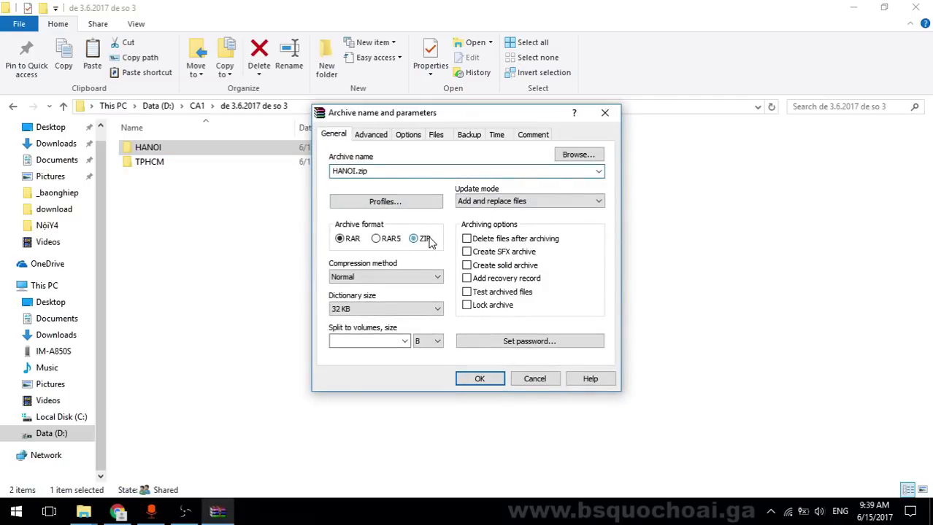
pyautogui.click(479, 379)
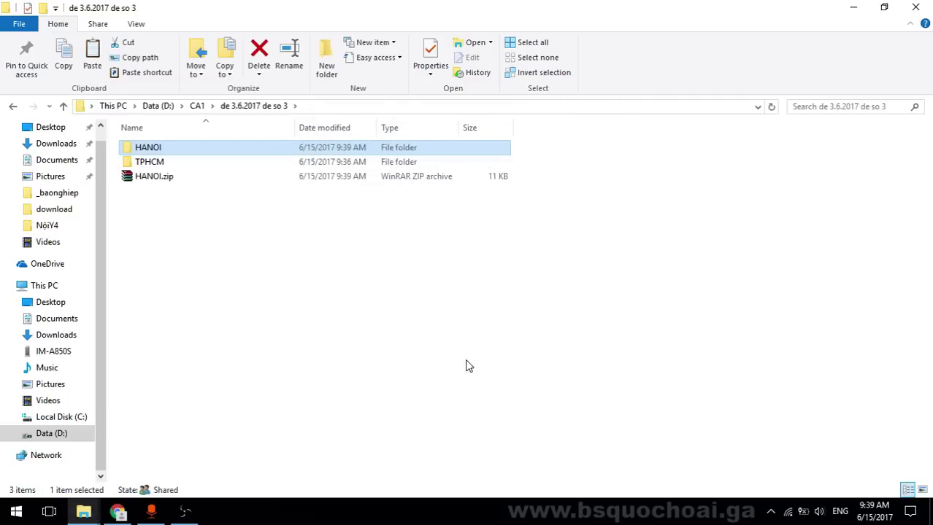
pyautogui.click(162, 180)
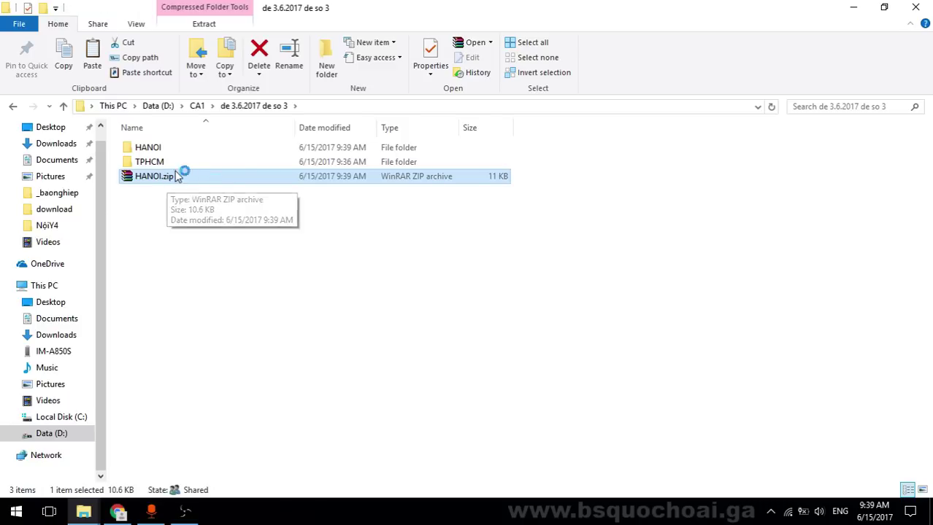
pyautogui.click(157, 148)
pyautogui.click(162, 179)
pyautogui.click(162, 162)
pyautogui.click(165, 176)
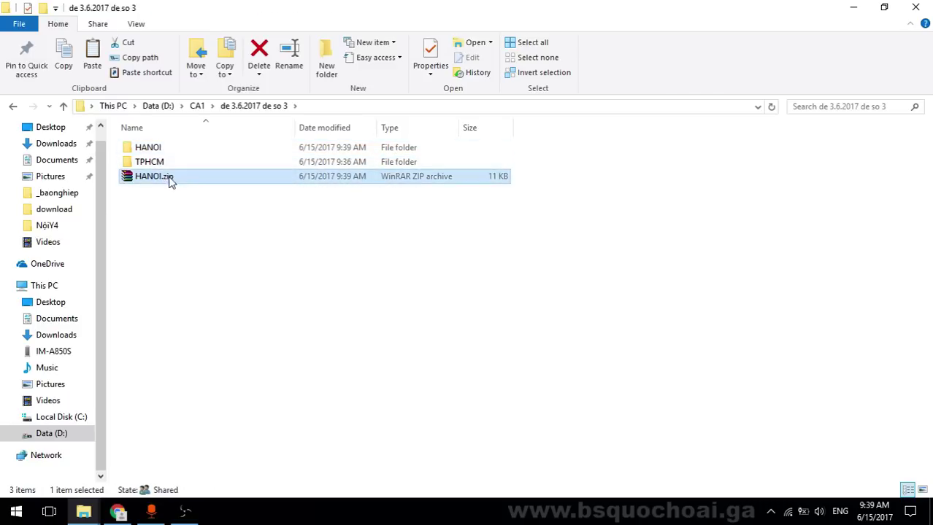
# Switch to Chrome and read exam task 5 about the attribute for the files in HANOI
pyautogui.hotkey('alt', 'Tab')
pyautogui.moveTo(198, 295); pyautogui.dragTo(603, 301)
pyautogui.click(605, 301)
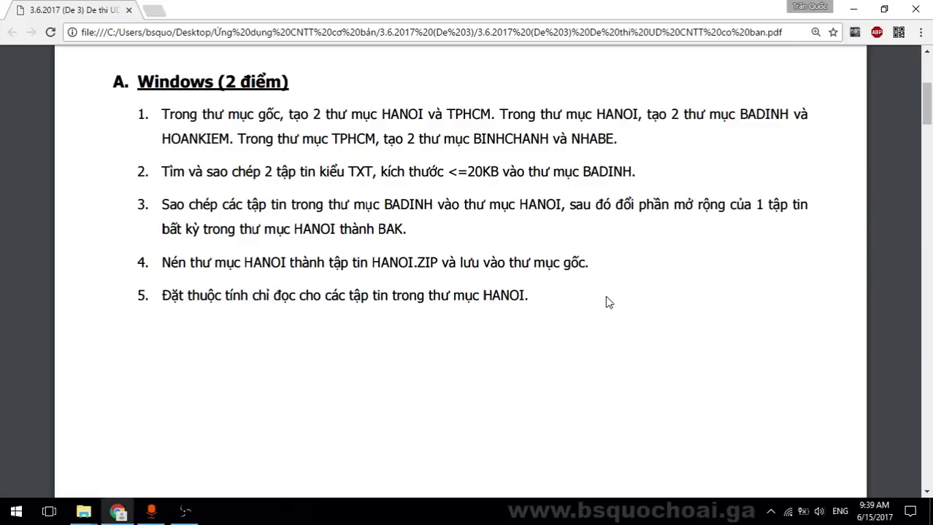
# In File Explorer, set the Read-only attribute on ThirdPartyNotices.txt and WindowsCodecsRaw.BAK in the HANOI folder
pyautogui.hotkey('alt', 'Tab')
pyautogui.doubleClick(167, 150)
pyautogui.moveTo(283, 241); pyautogui.dragTo(223, 190)
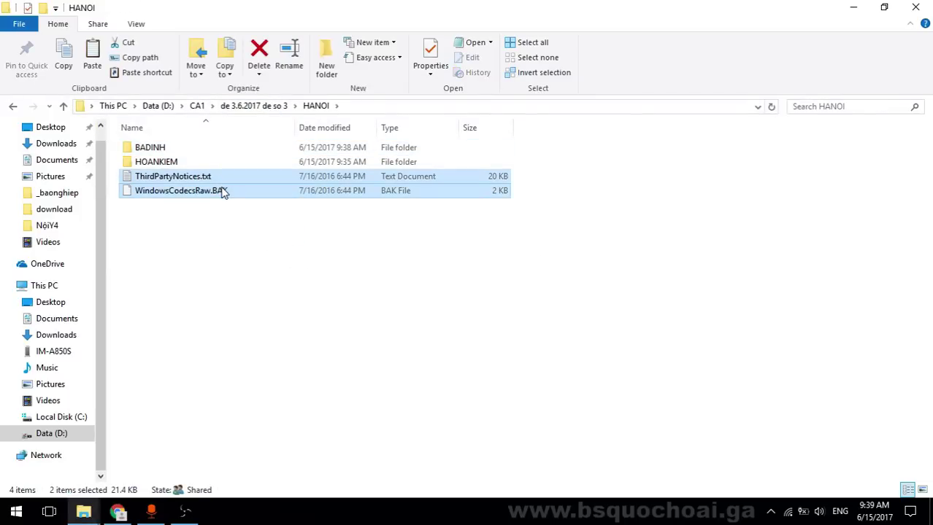
pyautogui.click(152, 148)
pyautogui.keyDown('shift'); pyautogui.click(161, 162); pyautogui.keyUp('shift')
pyautogui.moveTo(220, 239); pyautogui.dragTo(208, 177)
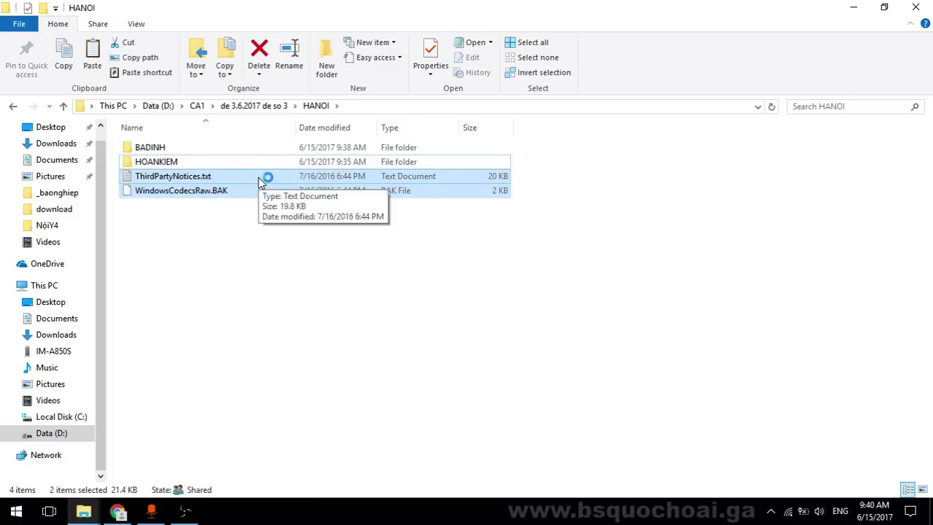
pyautogui.rightClick(261, 181)
pyautogui.click(363, 404)
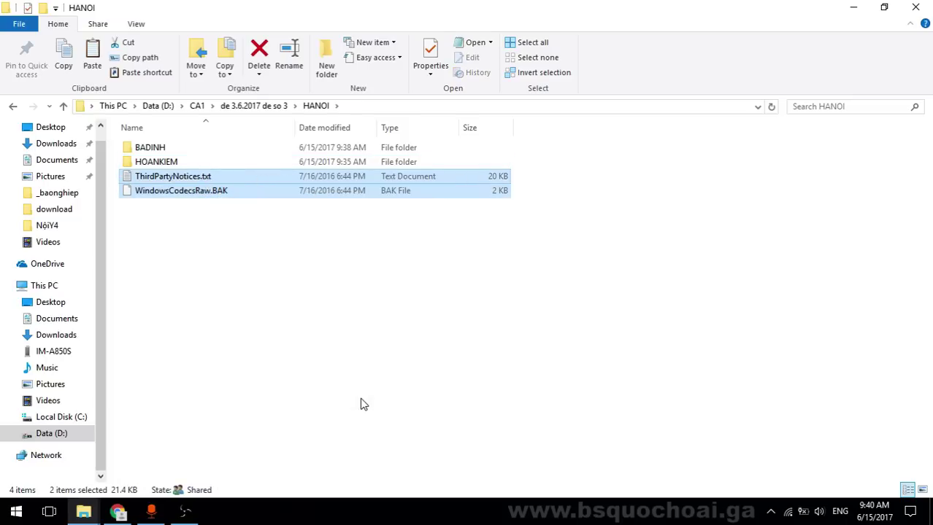
pyautogui.click(351, 321)
pyautogui.click(372, 478)
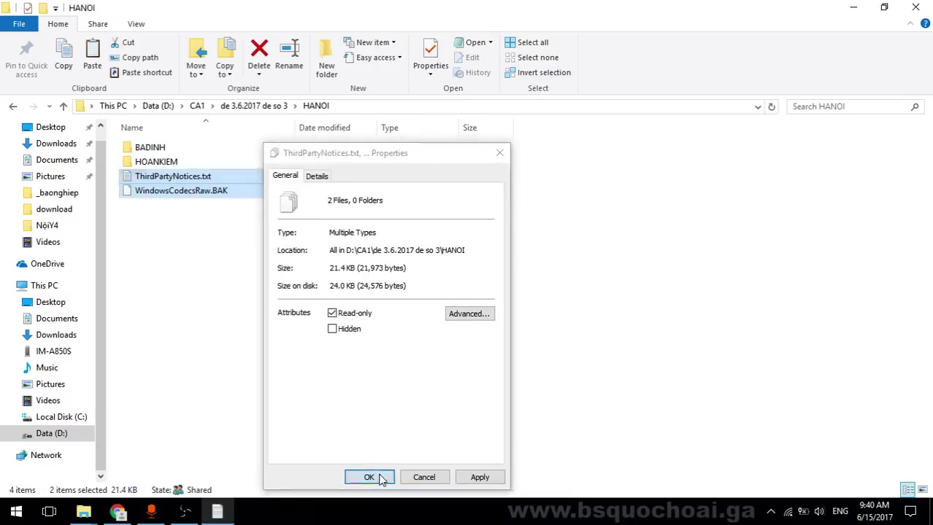
pyautogui.click(346, 321)
# Switch to Chrome, review the five Windows tasks and go on to section B, Word
pyautogui.hotkey('alt', 'Tab')
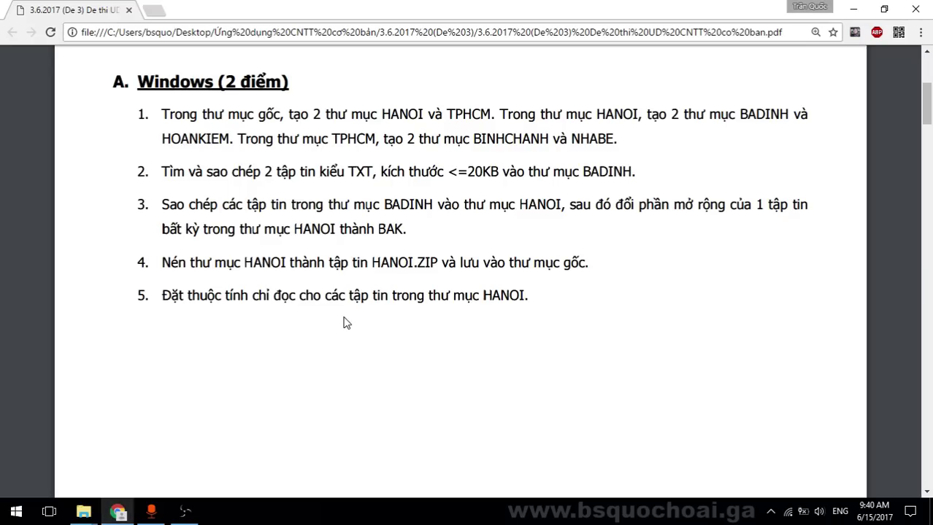
pyautogui.moveTo(511, 295); pyautogui.dragTo(109, 80)
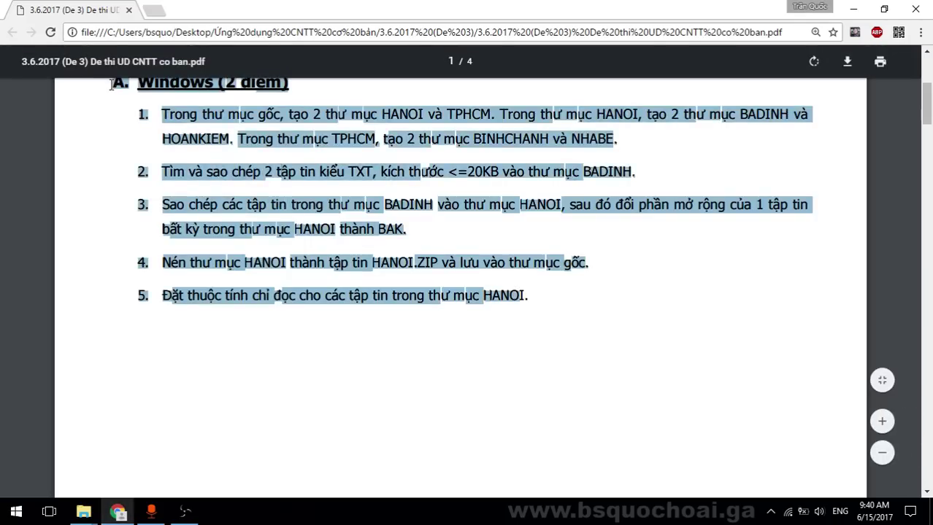
pyautogui.click(145, 133)
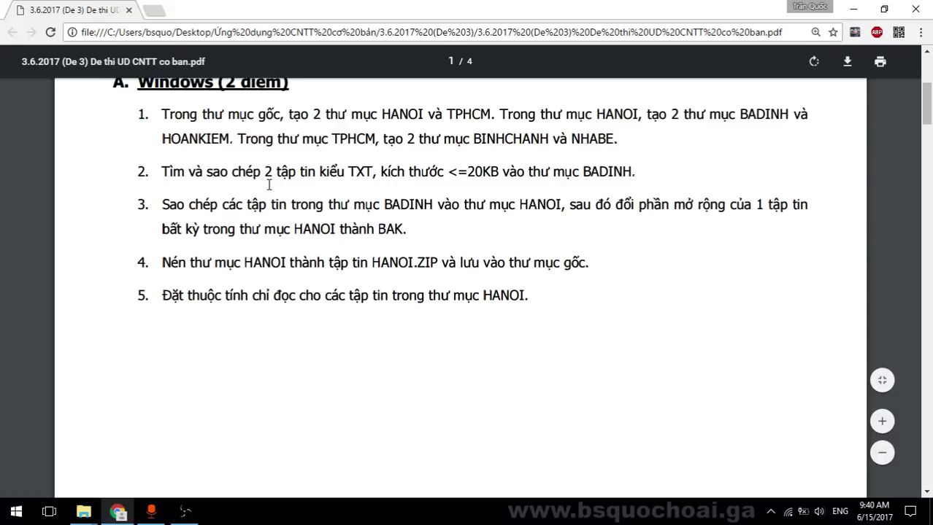
pyautogui.scroll(-10, 269, 186)
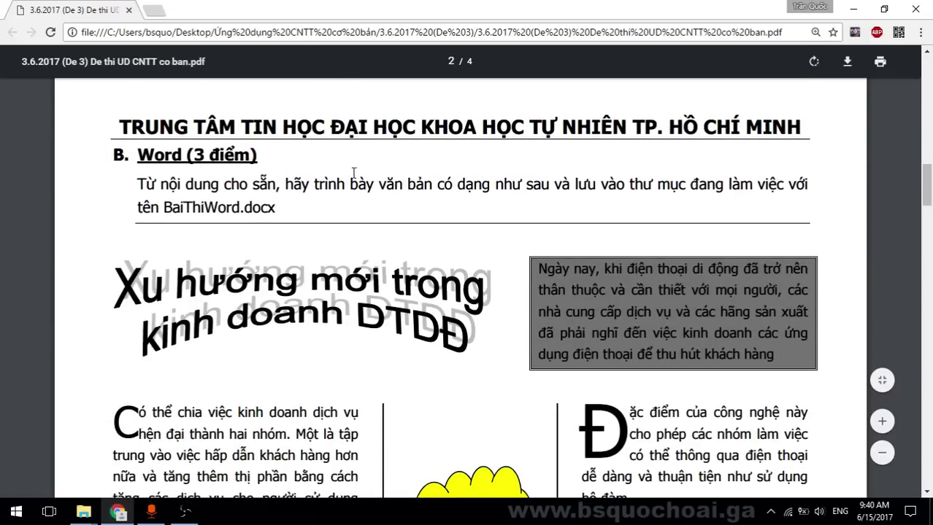
# In File Explorer, open the de 3.6.2017 de so 3 folder and view the file types offered for a new item
pyautogui.hotkey('alt', 'Tab')
pyautogui.click(260, 108)
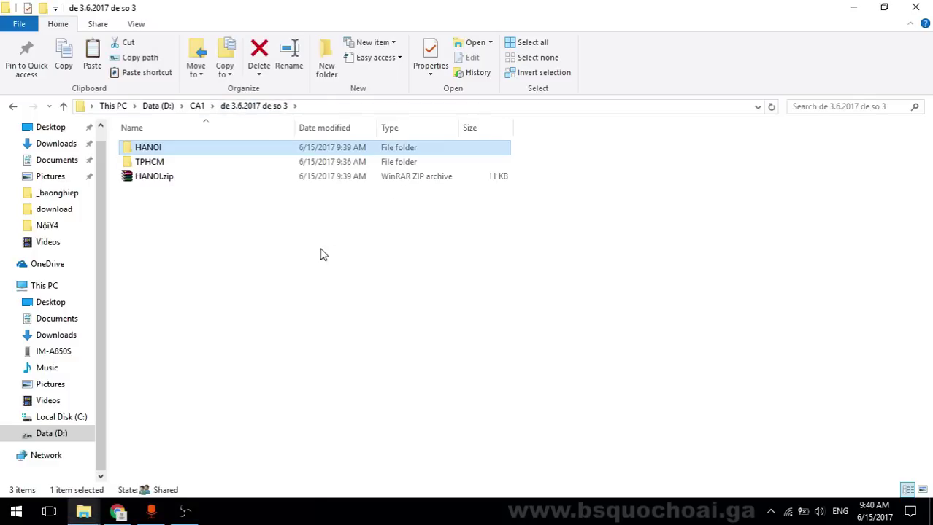
pyautogui.click(203, 260)
pyautogui.rightClick(237, 239)
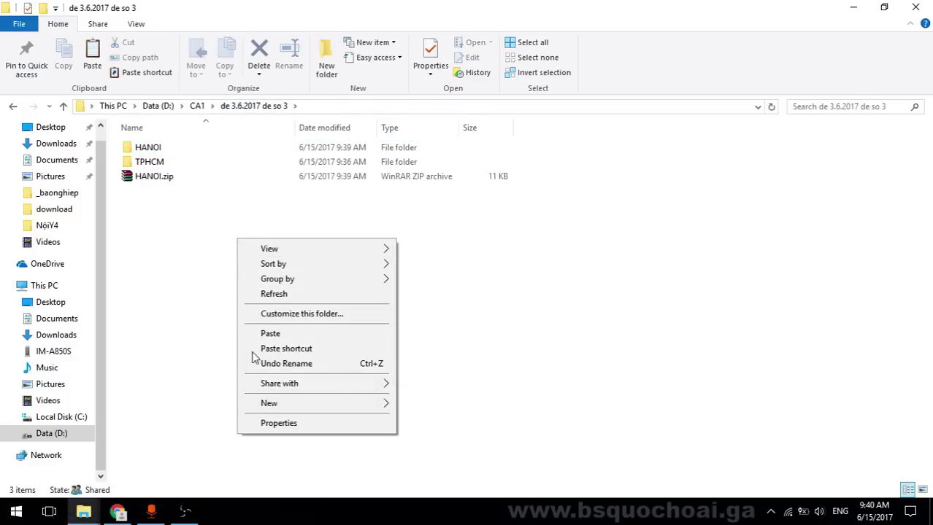
pyautogui.moveTo(368, 405)
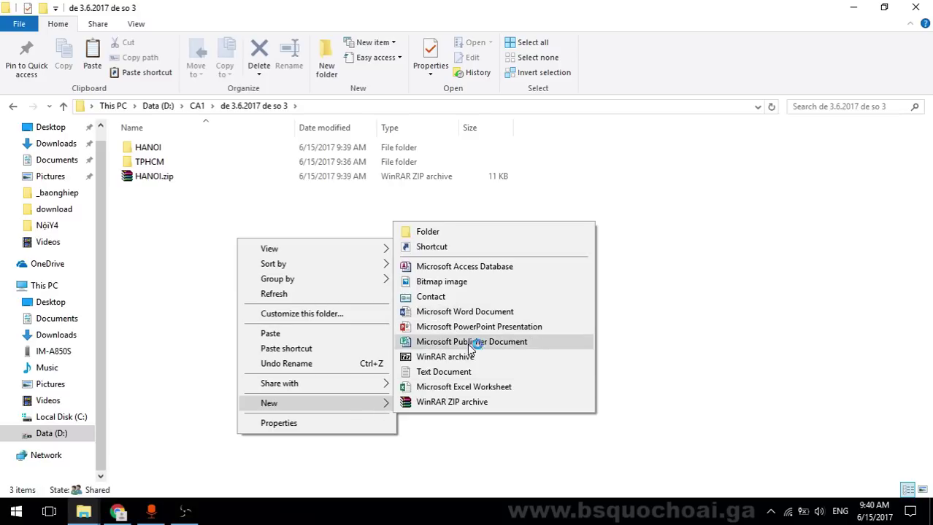
pyautogui.click(688, 348)
# Switch to Chrome and read the heading and instructions of the exam's Word section
pyautogui.click(117, 512)
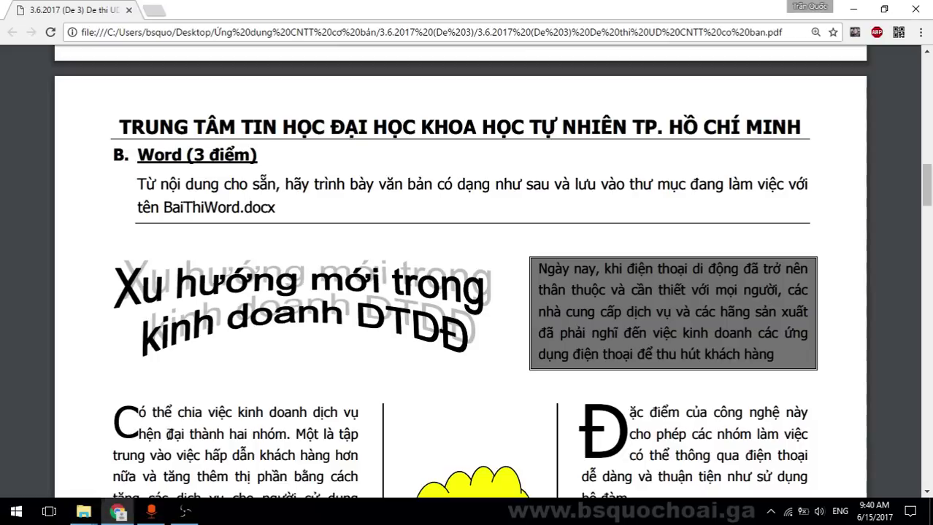
pyautogui.moveTo(137, 155); pyautogui.dragTo(256, 156)
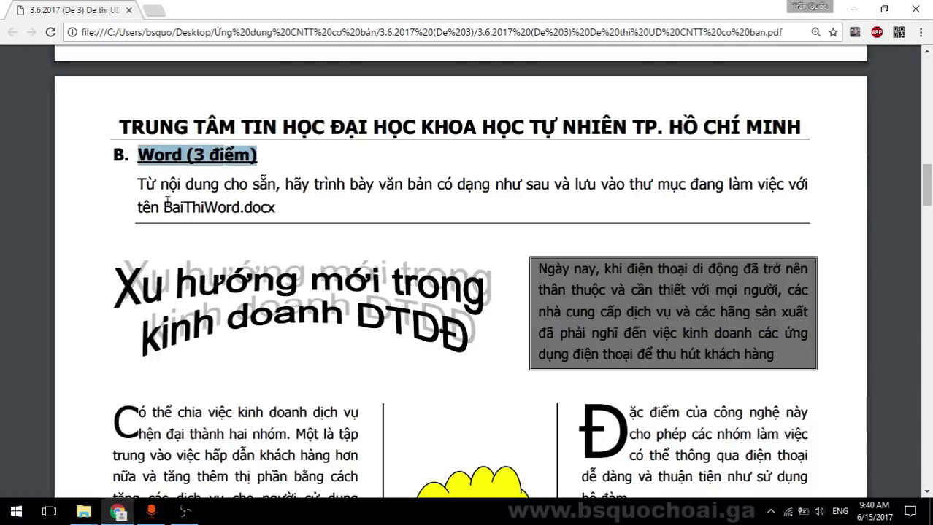
# Review the Word section's instructions in the exam PDF, including the required file name and the sample layout
pyautogui.moveTo(164, 207); pyautogui.dragTo(239, 208)
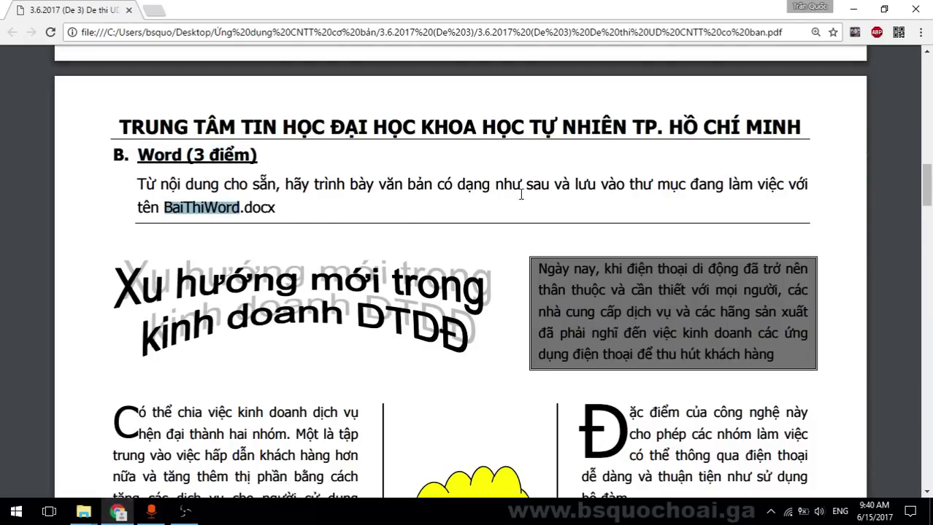
pyautogui.moveTo(138, 184); pyautogui.dragTo(401, 186)
pyautogui.click(577, 198)
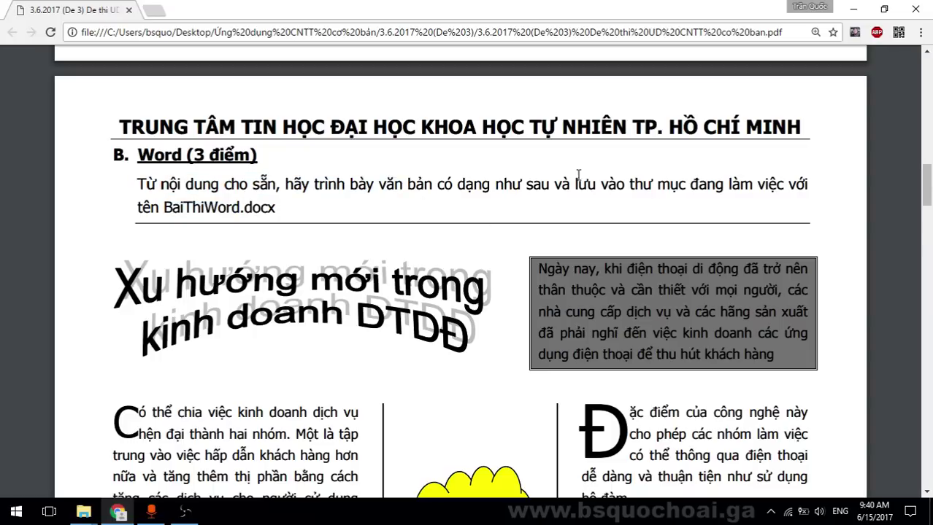
pyautogui.scroll(-3, 474, 219)
pyautogui.scroll(3, 391, 260)
# Switch to File Explorer and close the duplicate 3.6.2017 (De 3) window, keeping the other one showing that folder
pyautogui.hotkey('alt', 'Tab')
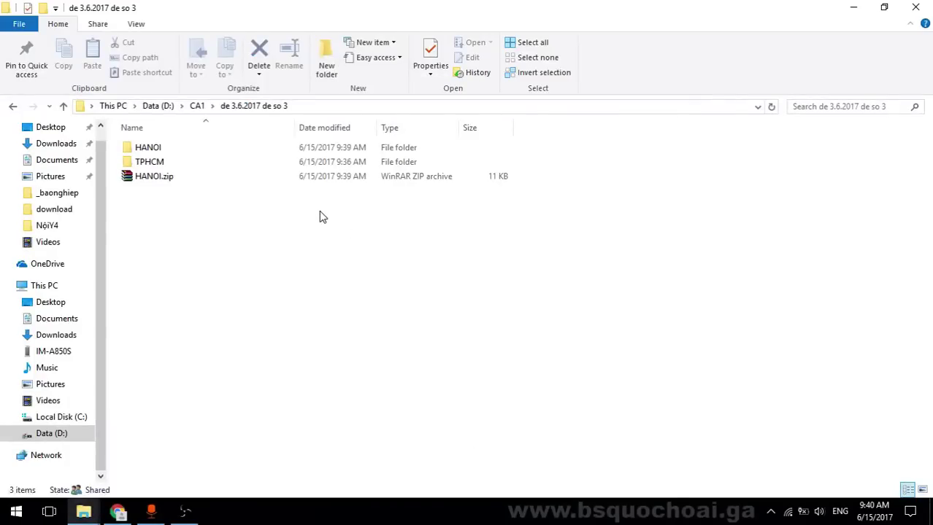
pyautogui.moveTo(96, 516)
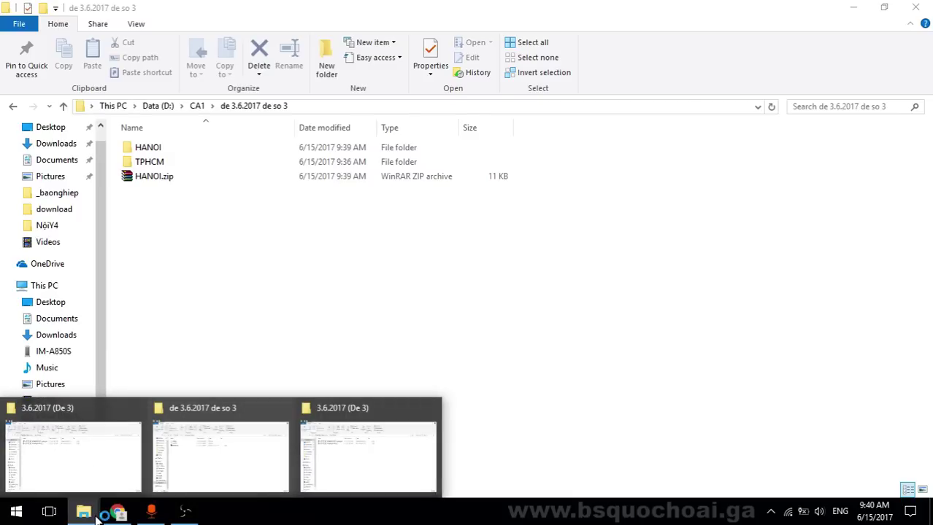
pyautogui.moveTo(433, 484)
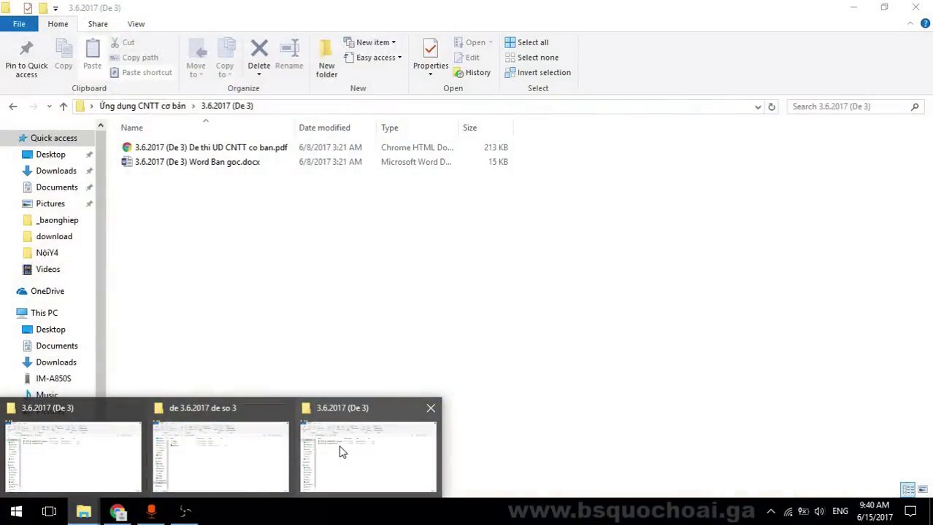
pyautogui.click(430, 408)
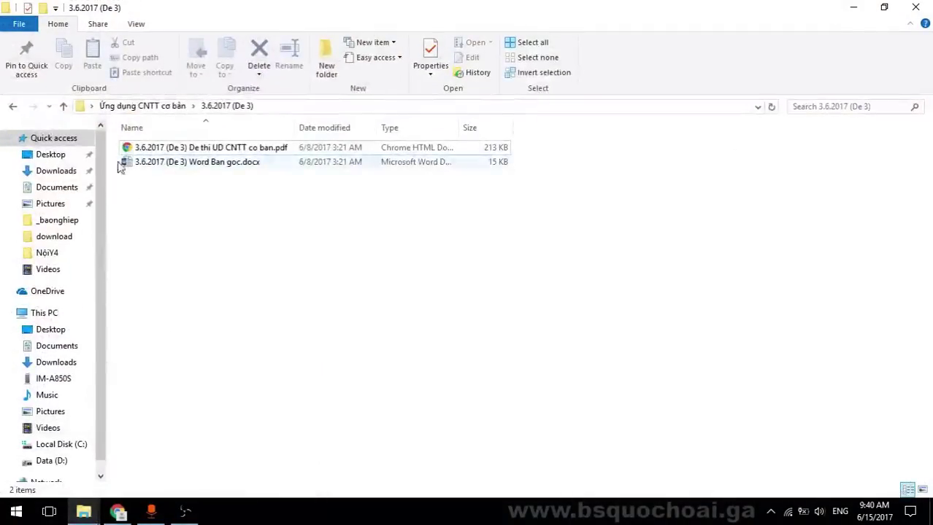
# Try to open 3.6.2017 (De 3) Word Ban goc.docx with Microsoft Office 2010 as the chosen app, and close that app
pyautogui.rightClick(233, 166)
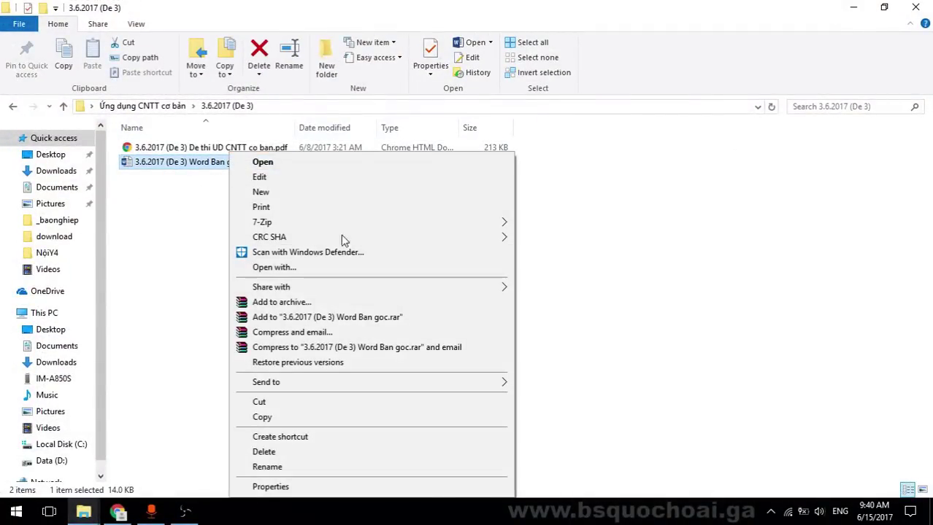
pyautogui.rightClick(145, 166)
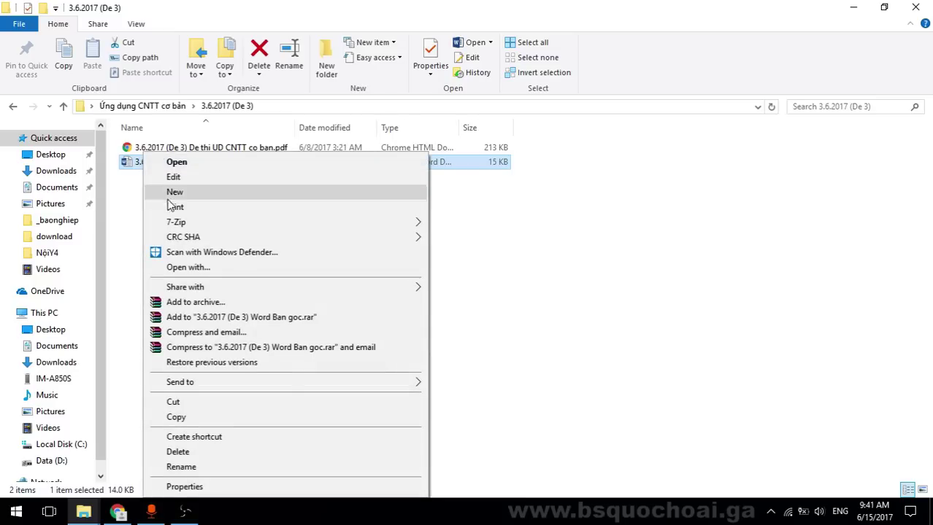
pyautogui.click(256, 267)
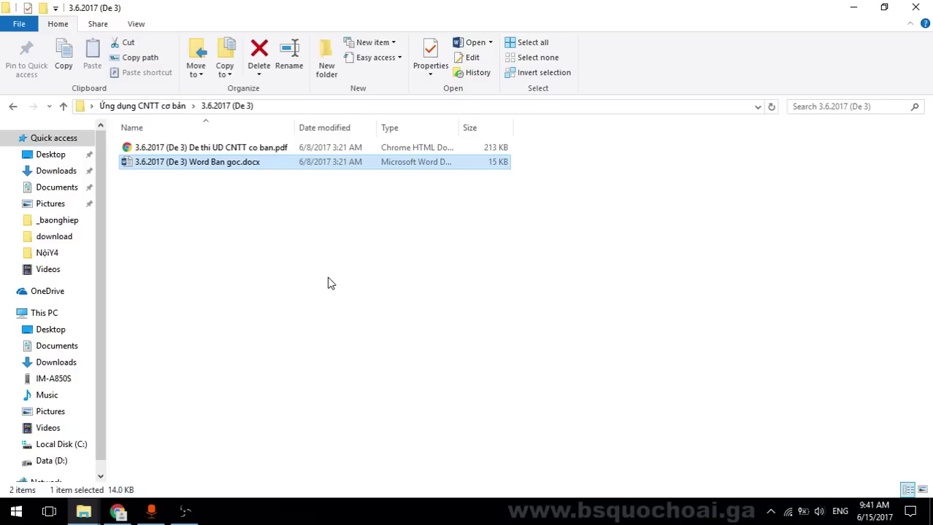
pyautogui.doubleClick(241, 166)
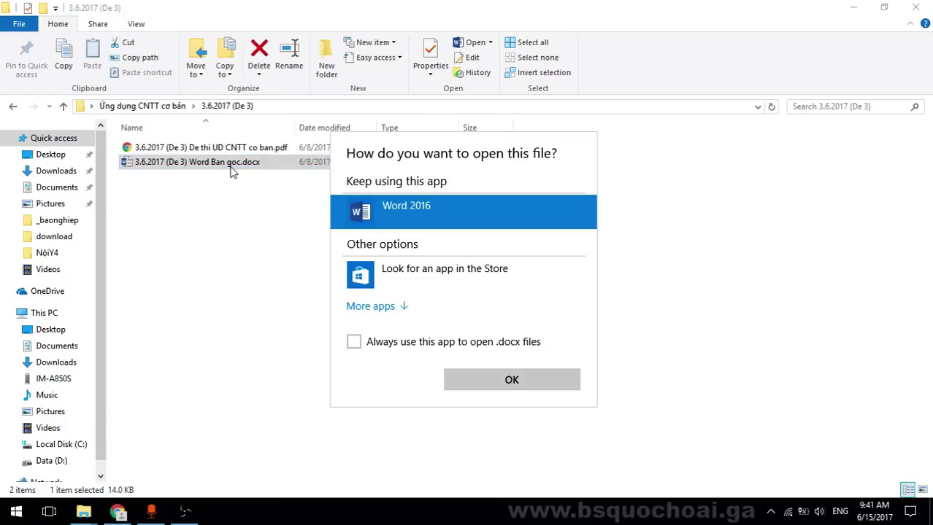
pyautogui.click(375, 306)
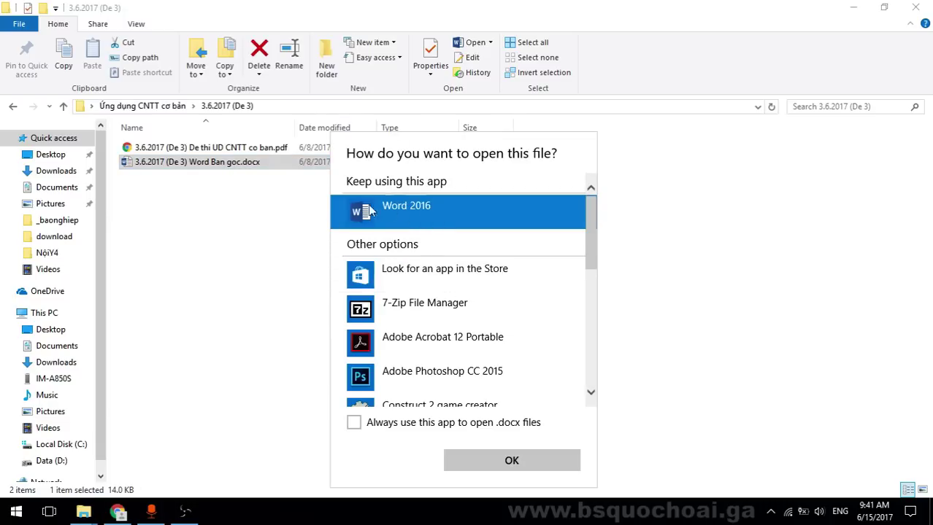
pyautogui.scroll(-5, 475, 241)
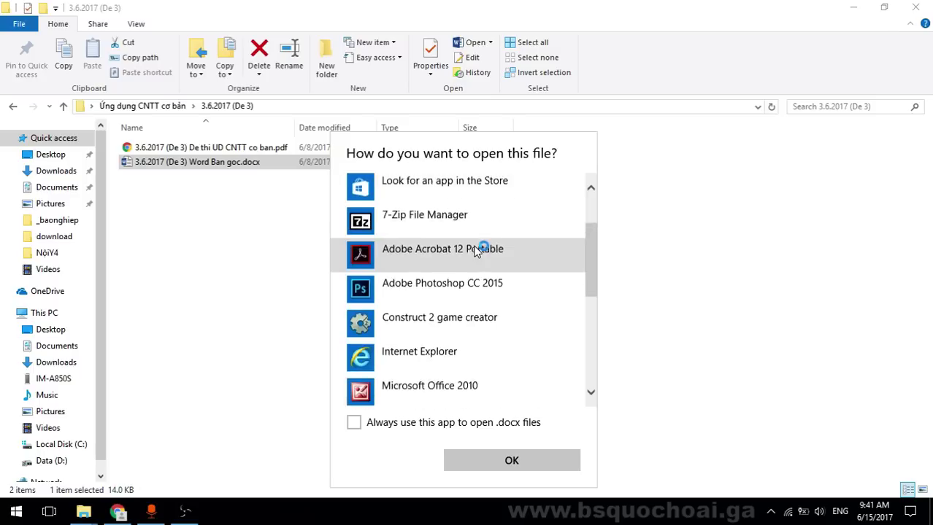
pyautogui.scroll(-2, 499, 259)
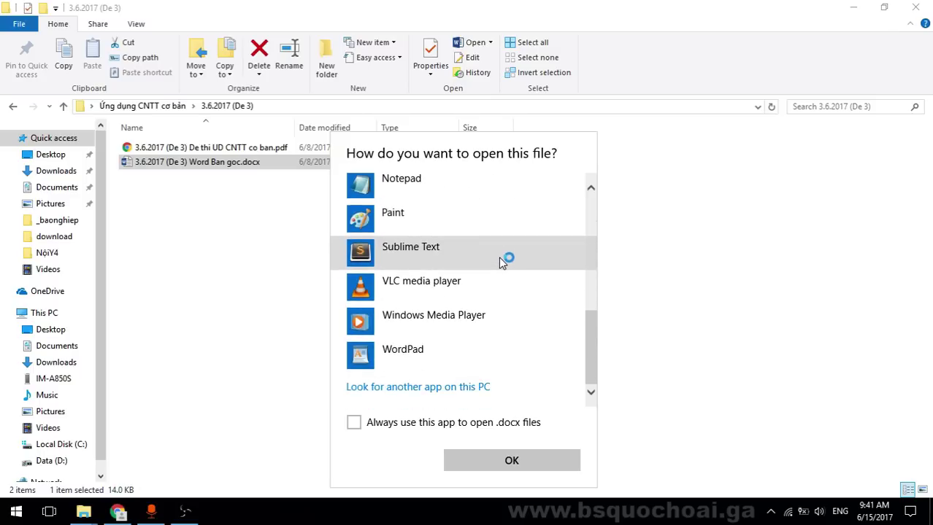
pyautogui.scroll(3, 498, 255)
pyautogui.click(423, 256)
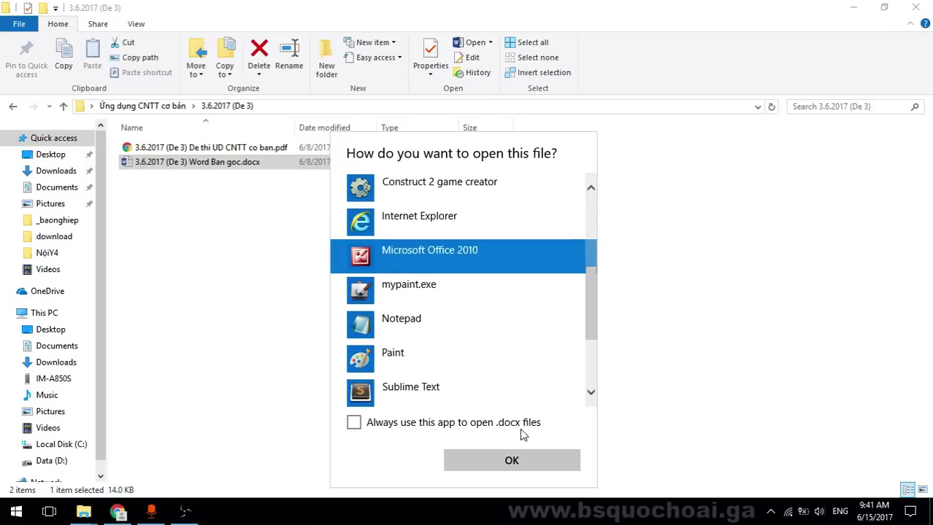
pyautogui.click(511, 461)
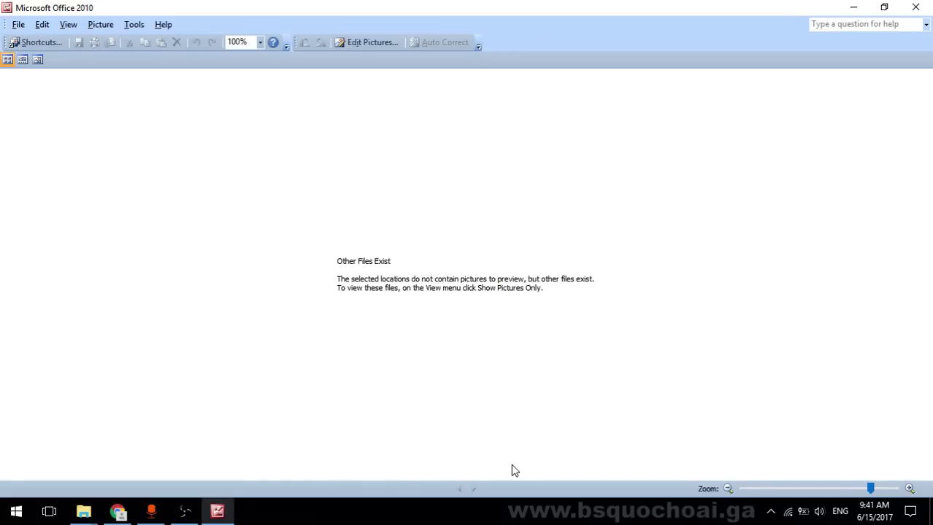
pyautogui.click(916, 7)
# Start Microsoft Word 2010 from the desktop, ignoring the font registration error during configuration
pyautogui.press('super+d')
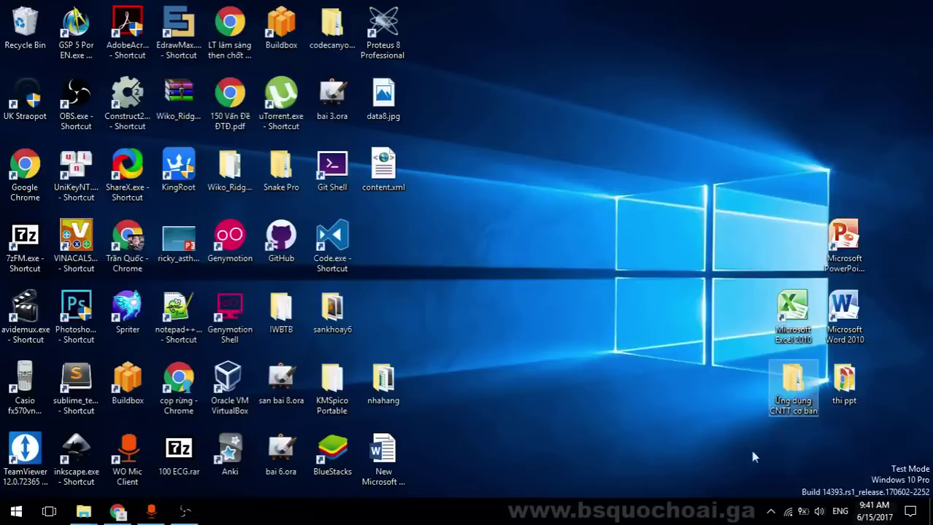
pyautogui.click(845, 321)
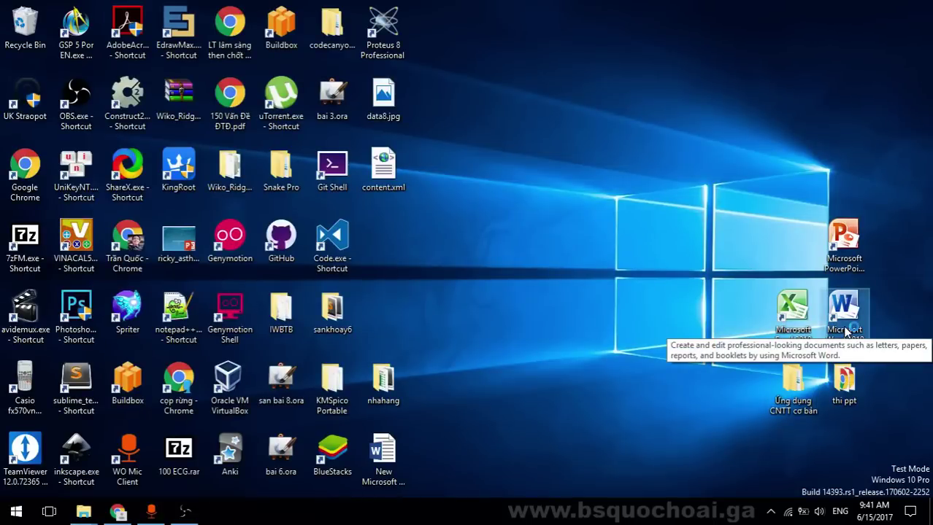
pyautogui.doubleClick(845, 328)
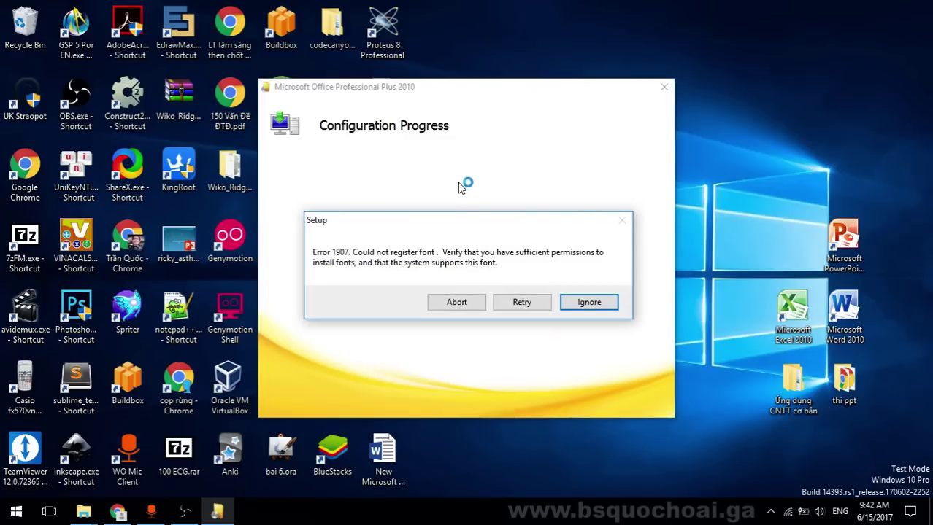
pyautogui.click(590, 304)
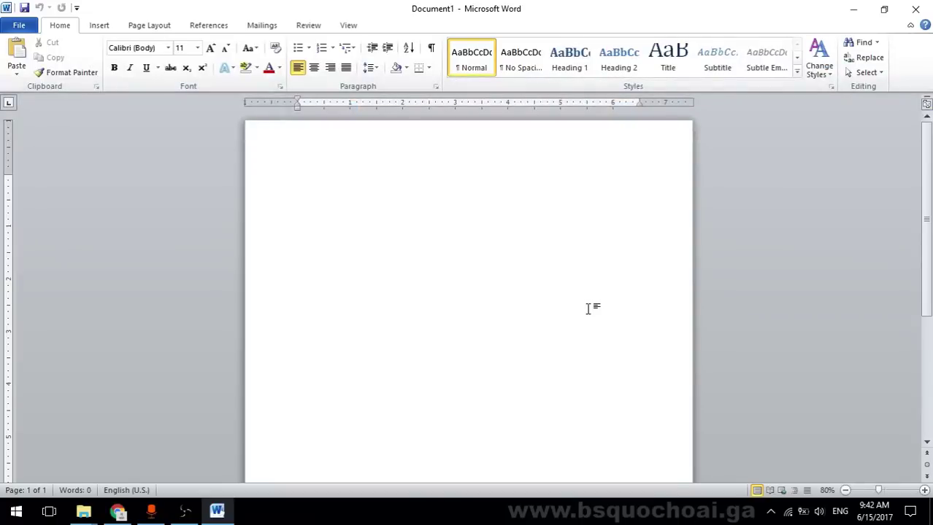
# From the 3.6.2017 (De 3) folder, open 3.6.2017 (De 3) Word Ban goc.docx in Word 2010 and enable editing
pyautogui.click(57, 511)
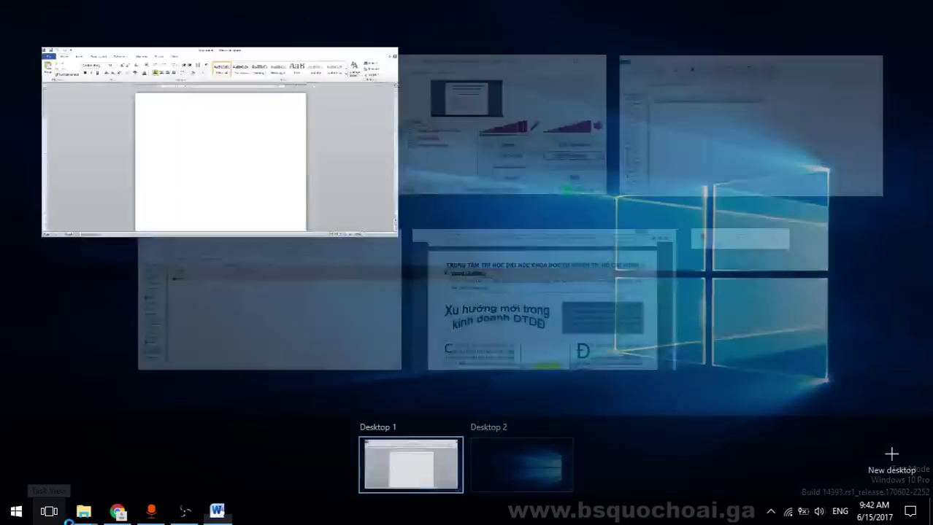
pyautogui.click(57, 511)
pyautogui.moveTo(83, 511)
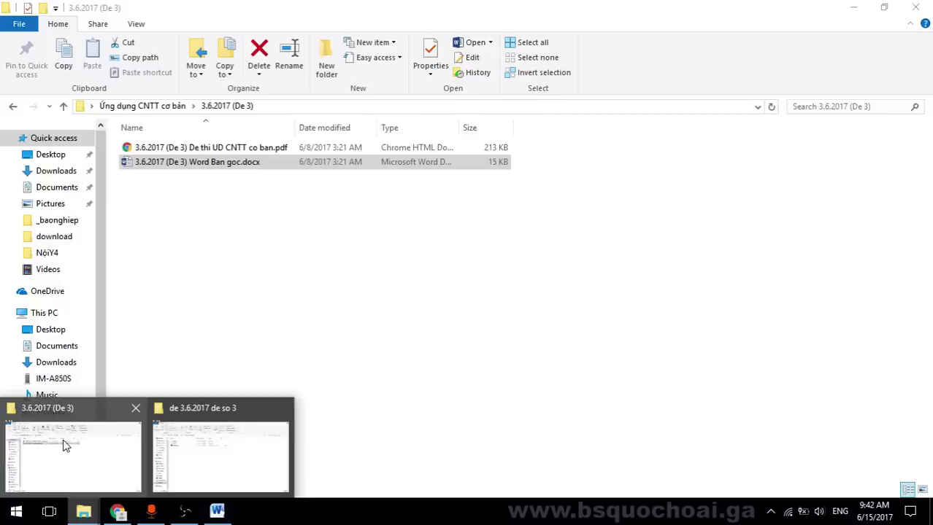
pyautogui.click(64, 445)
pyautogui.doubleClick(398, 6)
pyautogui.moveTo(408, 38); pyautogui.dragTo(356, 174)
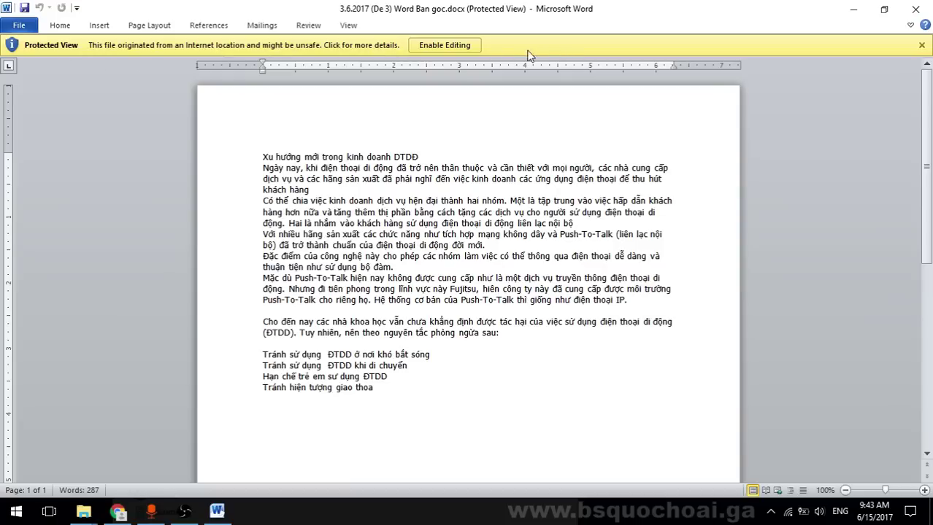
pyautogui.click(457, 48)
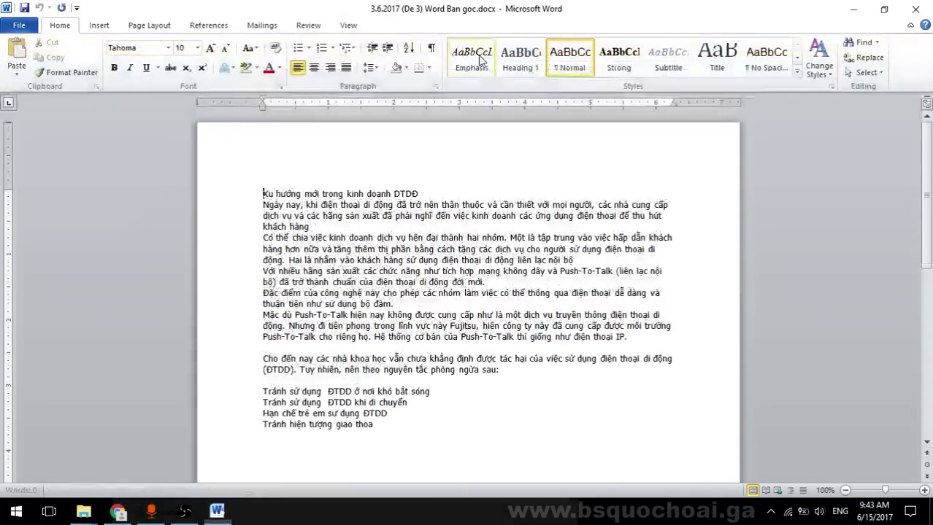
# Begin saving the document as a copy, with the folder D:\CA1\de 3.6.2017 de so 3 as the destination
pyautogui.click(19, 25)
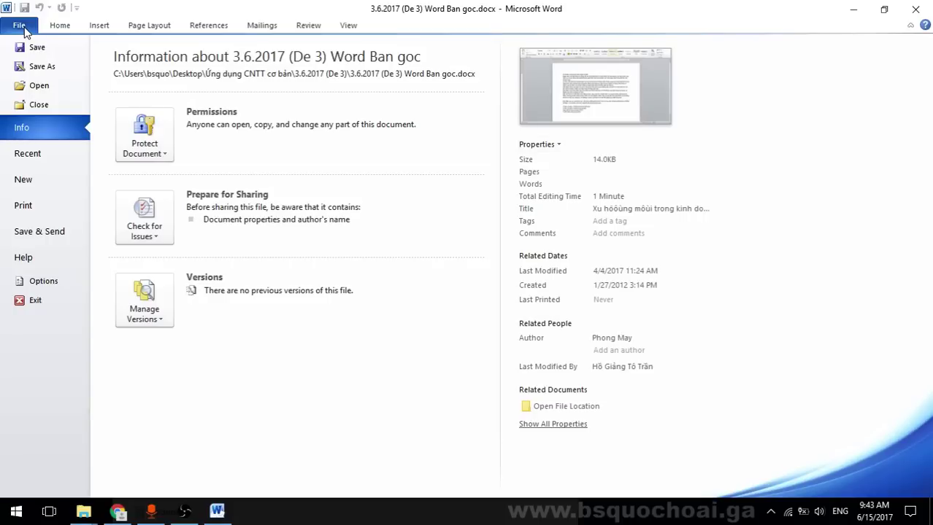
pyautogui.press('Escape')
pyautogui.press('F12')
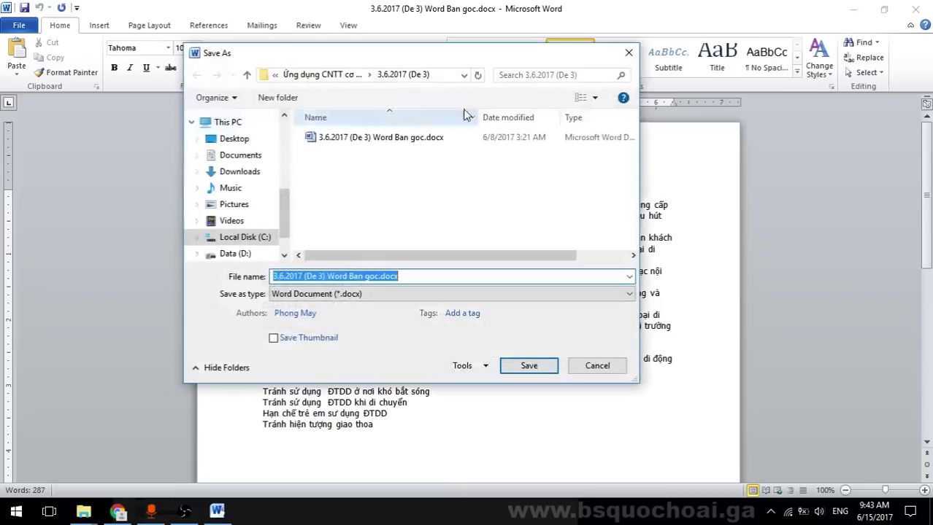
pyautogui.click(244, 253)
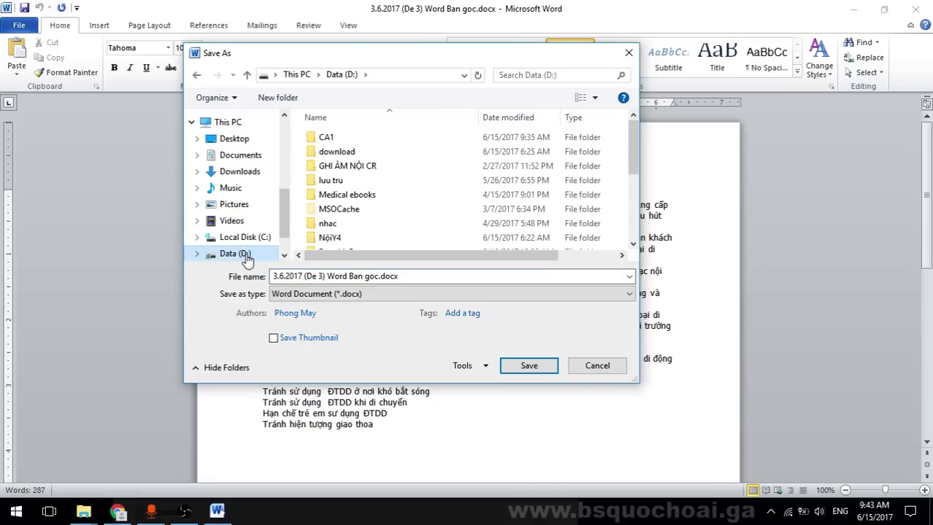
pyautogui.click(333, 138)
pyautogui.doubleClick(332, 139)
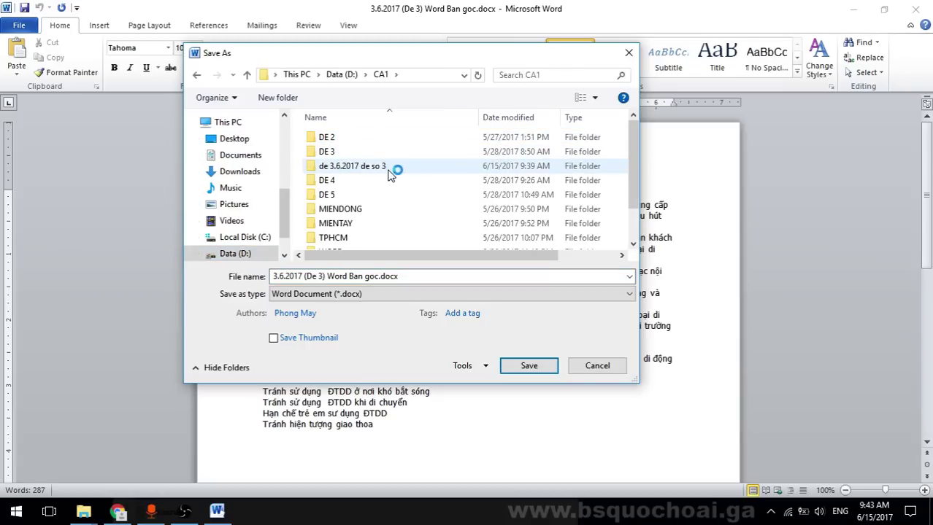
pyautogui.doubleClick(376, 166)
# Name the copy BaiThiWord.docx and save it
pyautogui.click(365, 276)
pyautogui.click(378, 275)
pyautogui.moveTo(378, 276); pyautogui.dragTo(223, 282)
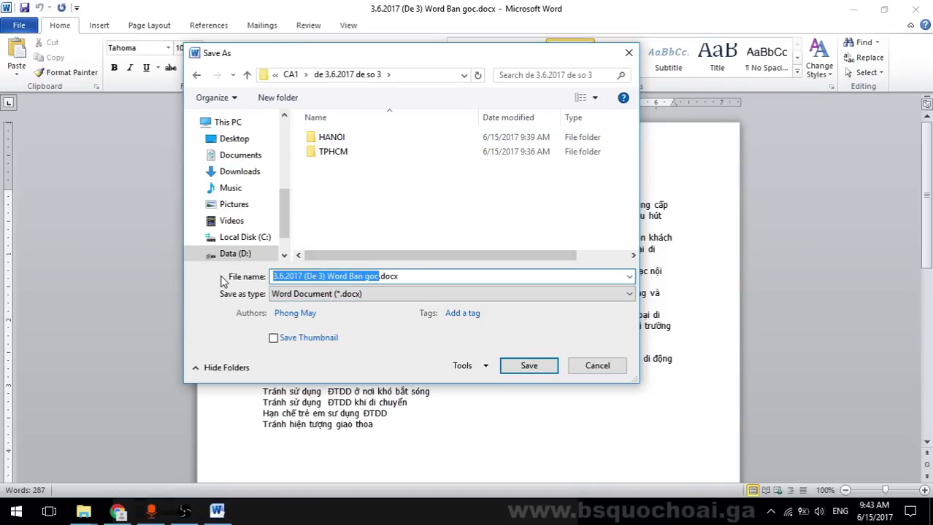
pyautogui.write('Ba')
pyautogui.press('BackSpace')
pyautogui.press('BackSpace')
pyautogui.write('BaiThiWor')
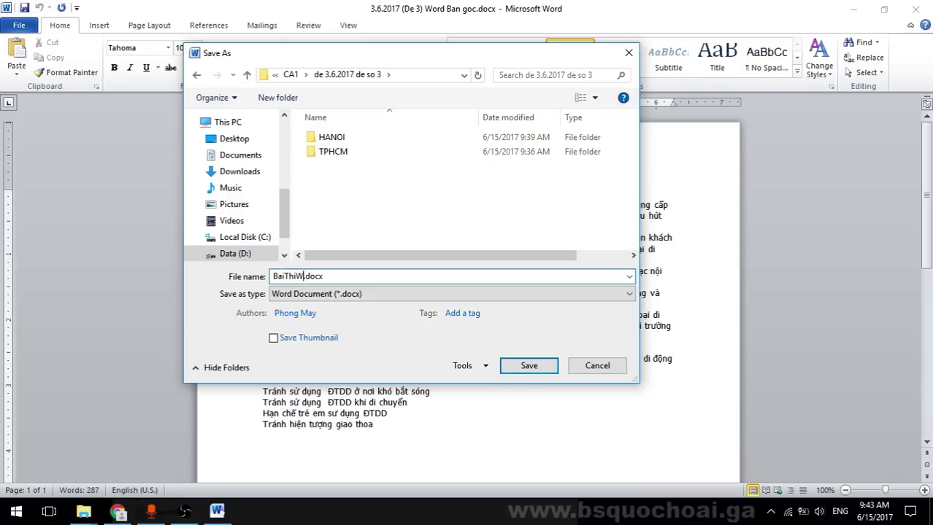
pyautogui.write('d')
pyautogui.click(551, 375)
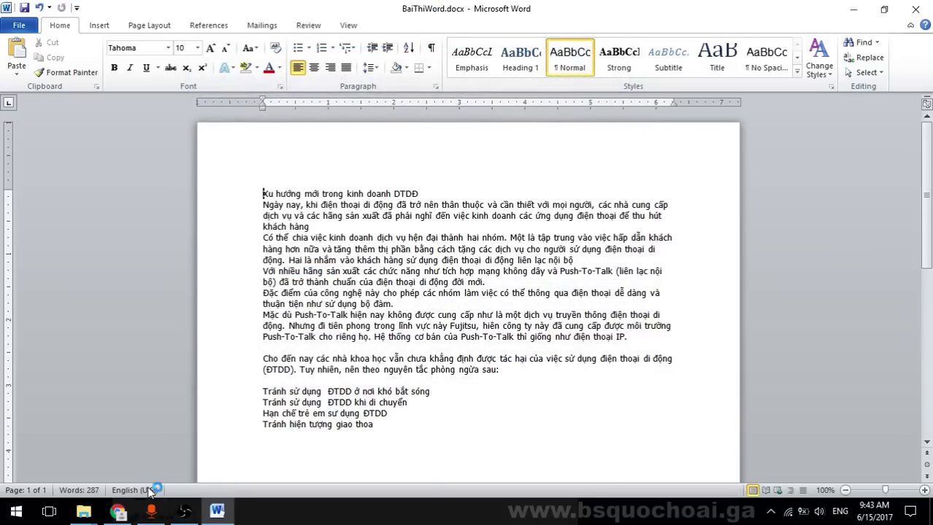
# In File Explorer, check the de 3.6.2017 de so 3 folder for the saved document, and return to Word
pyautogui.click(84, 511)
pyautogui.click(191, 478)
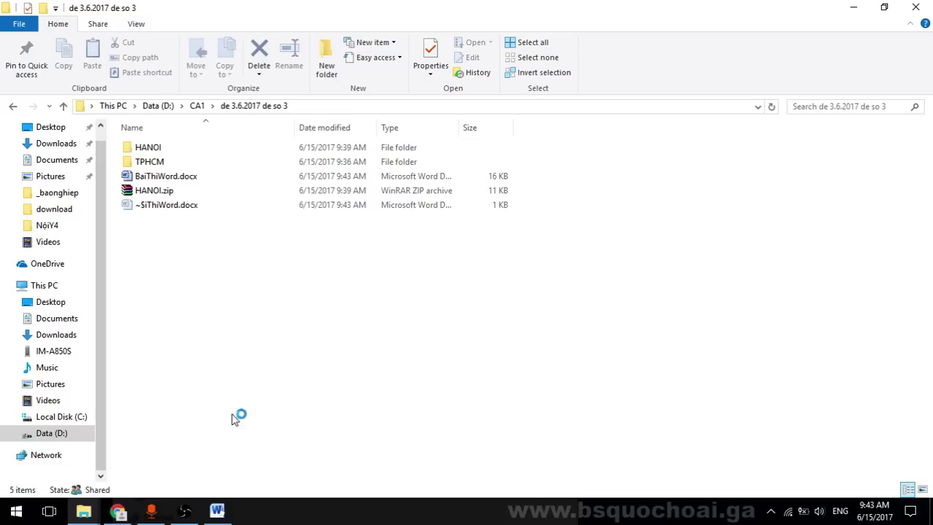
pyautogui.click(219, 507)
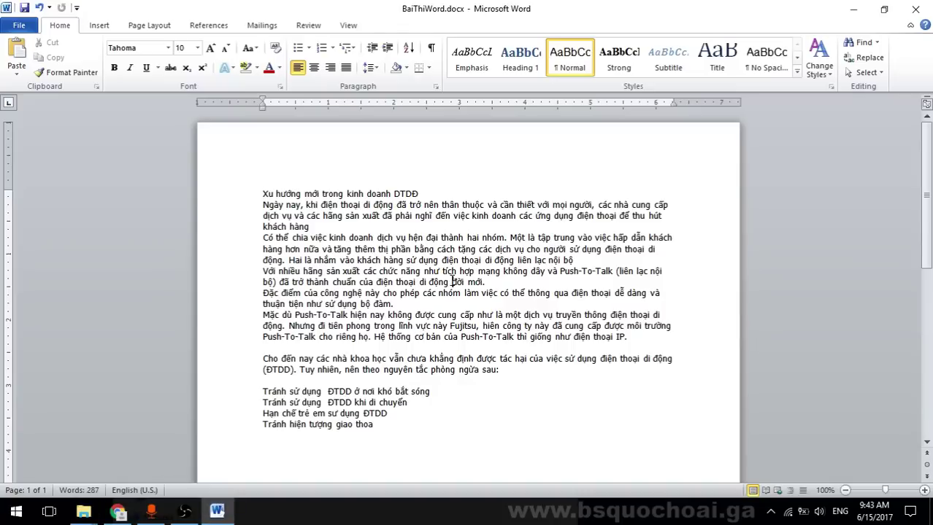
# Switch to Chrome and examine the sample layout's WordArt title, shaded bordered text box and columns in the Word section
pyautogui.click(117, 511)
pyautogui.scroll(-2, 552, 243)
pyautogui.scroll(-6, 552, 244)
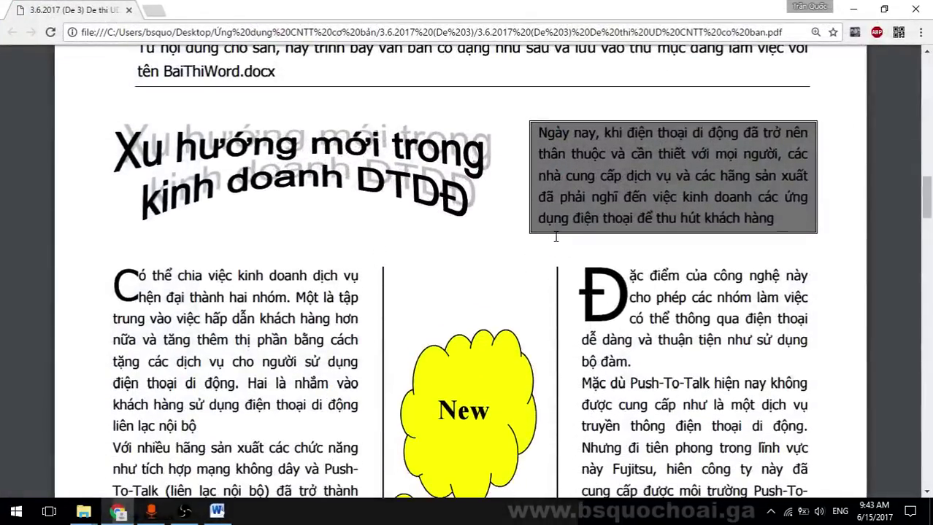
pyautogui.scroll(5, 558, 243)
pyautogui.scroll(2, 560, 242)
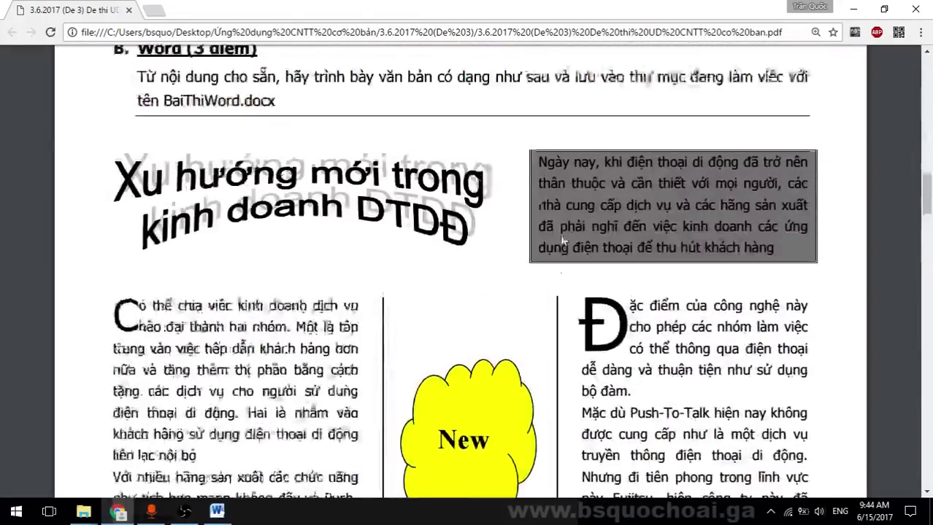
pyautogui.moveTo(538, 201); pyautogui.dragTo(789, 310)
pyautogui.click(778, 288)
pyautogui.click(590, 229)
pyautogui.click(792, 299)
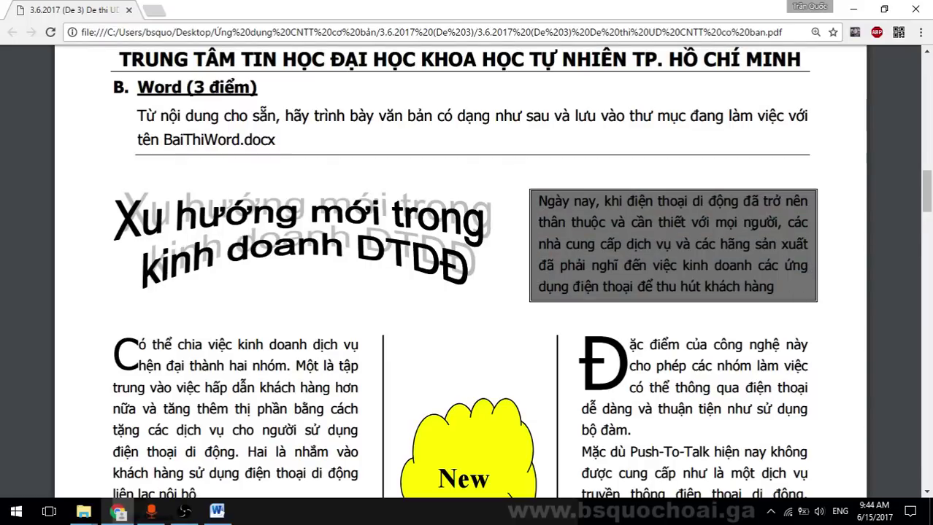
# In Word, copy the title "Xu hướng mới trong kinh doanh DTDĐ", delete it and leave an empty line at the top of the document
pyautogui.scroll(-2, 820, 268)
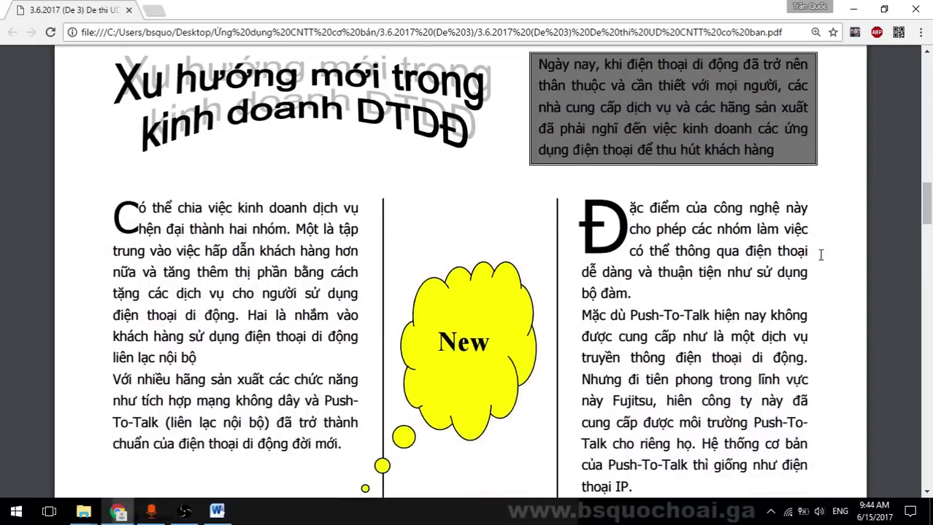
pyautogui.scroll(1, 820, 255)
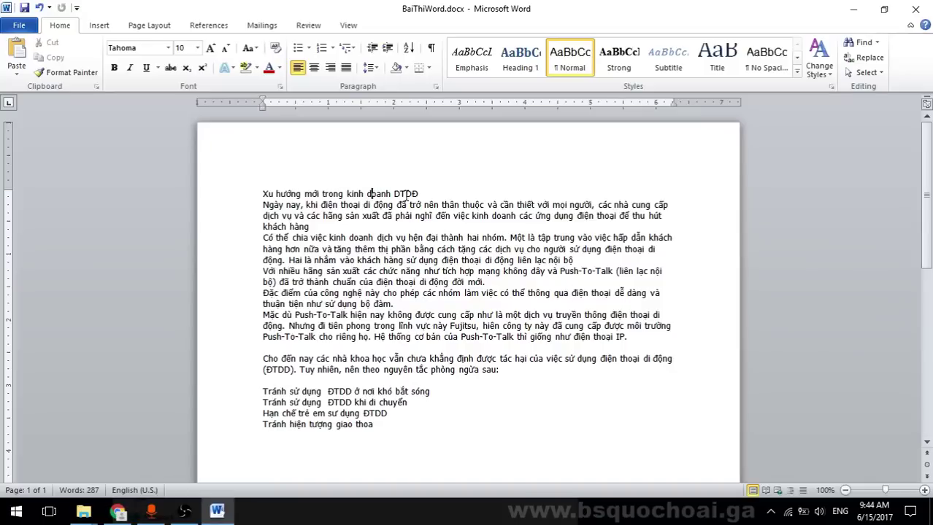
pyautogui.moveTo(420, 194); pyautogui.dragTo(263, 194)
pyautogui.click(435, 191)
pyautogui.moveTo(420, 194)
pyautogui.mouseDown()
pyautogui.moveTo(264, 193)
pyautogui.moveTo(419, 196)
pyautogui.mouseUp()
pyautogui.hotkey('ctrl', 'c')
pyautogui.press('Delete')
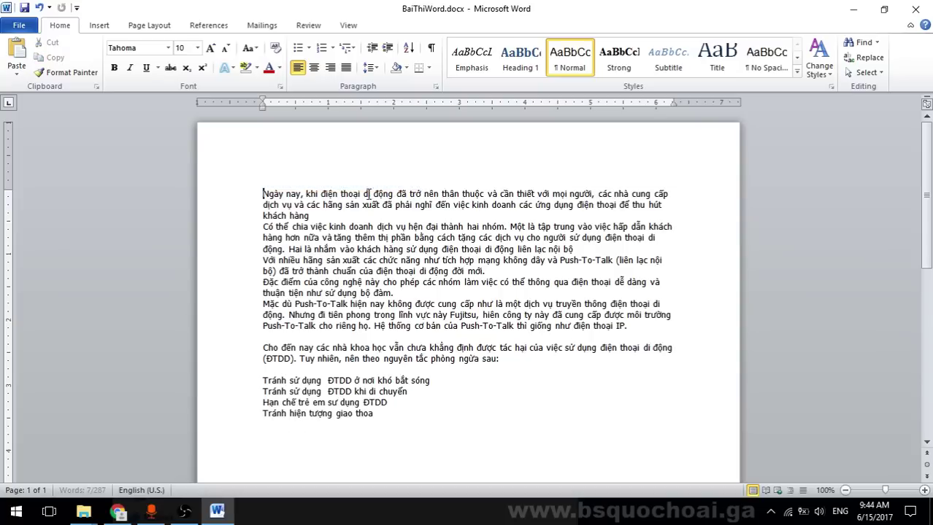
pyautogui.press('Return')
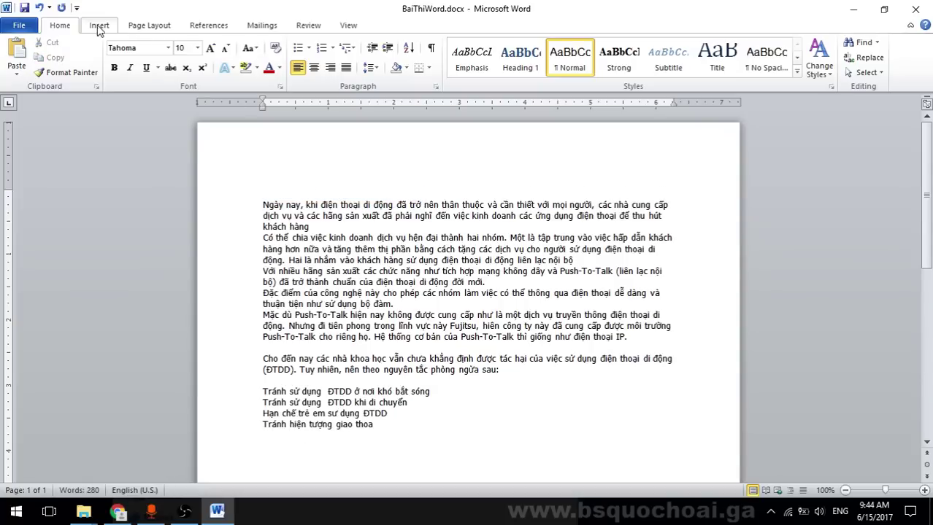
pyautogui.click(99, 26)
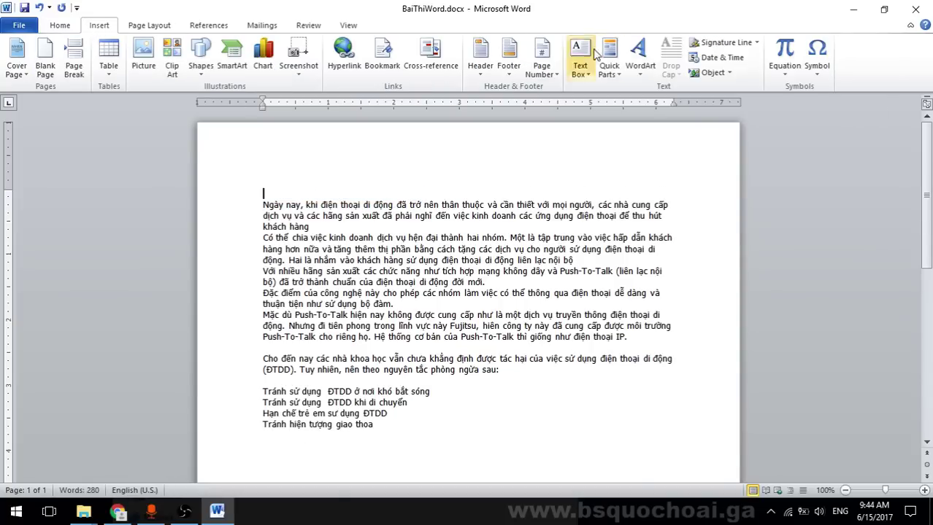
pyautogui.click(650, 78)
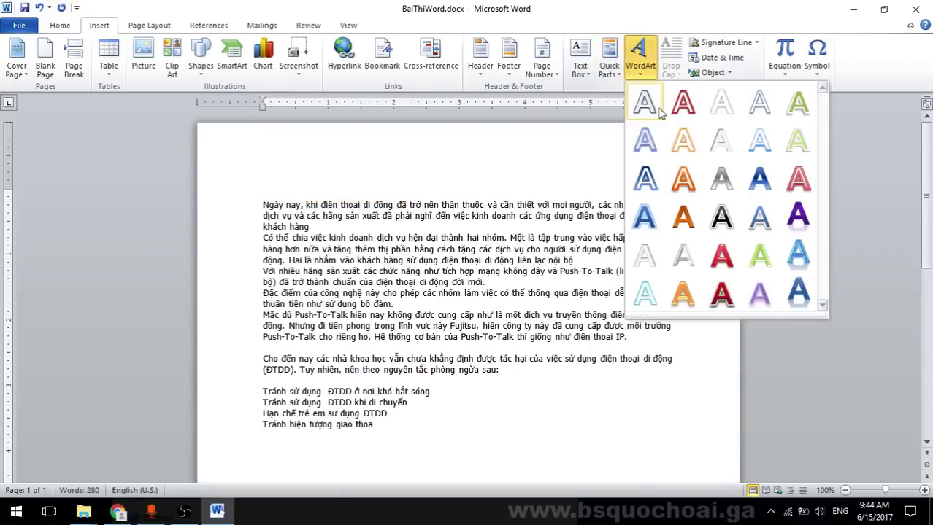
pyautogui.hotkey('alt', 'Tab')
pyautogui.hotkey('alt', 'Tab')
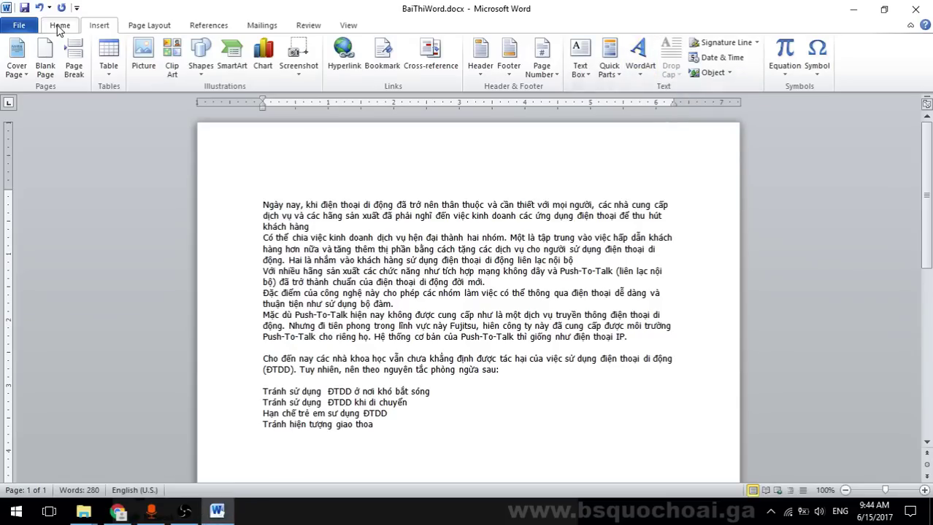
# Insert a Simple Text Box, paste the copied title into it and remove the extra empty line
pyautogui.click(574, 77)
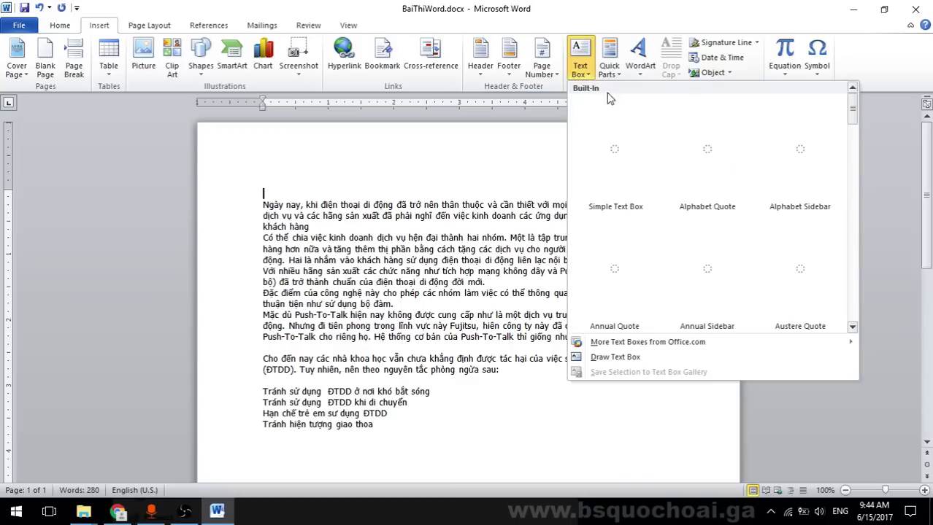
pyautogui.click(593, 167)
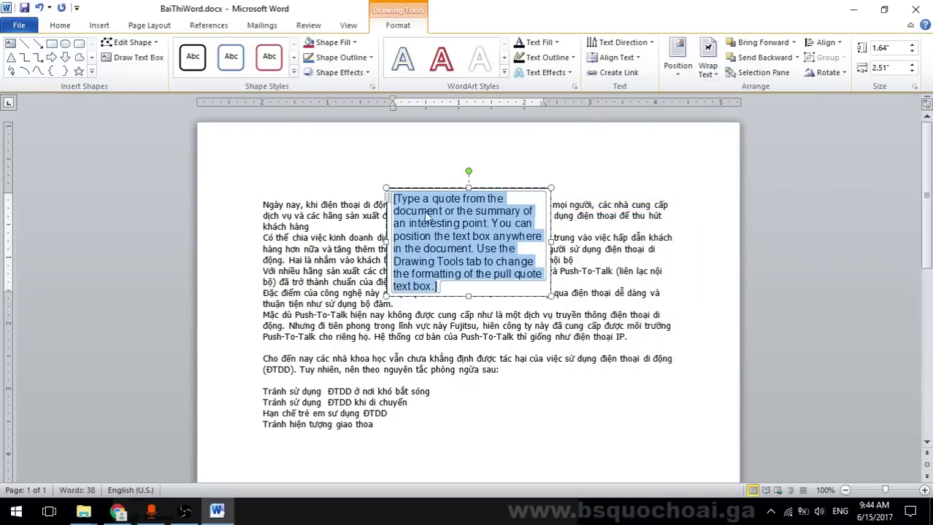
pyautogui.hotkey('ctrl', 'v')
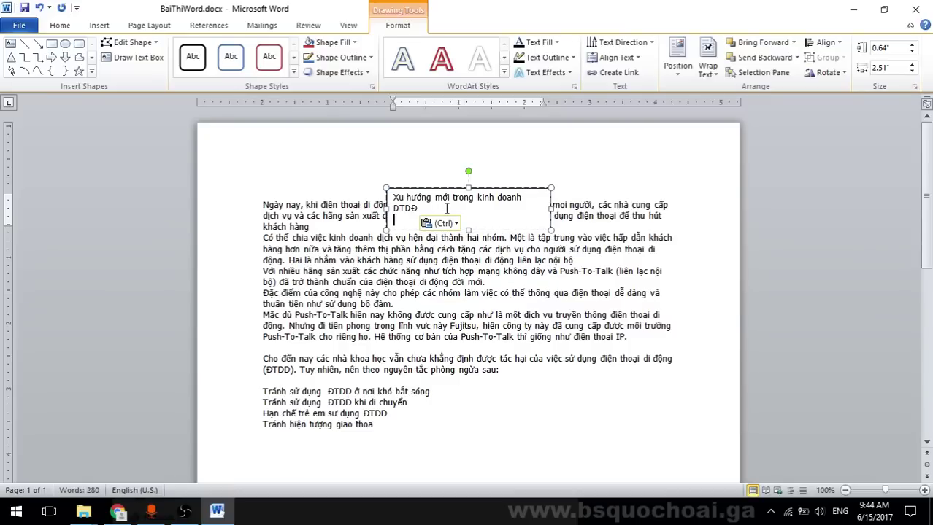
pyautogui.press('BackSpace')
# Move the title text box above the body text, near the left margin, comparing its placement with the sample in Chrome
pyautogui.click(500, 182)
pyautogui.click(449, 188)
pyautogui.moveTo(449, 188); pyautogui.dragTo(308, 188)
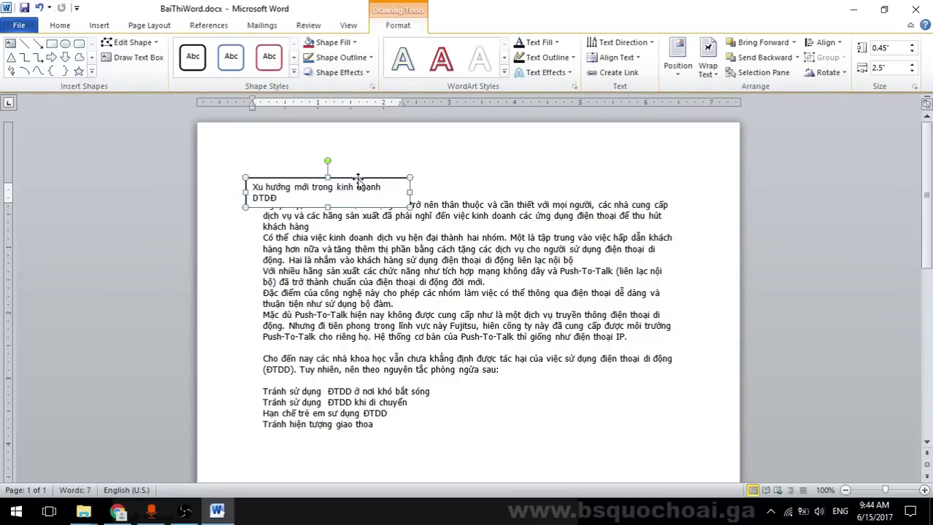
pyautogui.hotkey('alt', 'Tab')
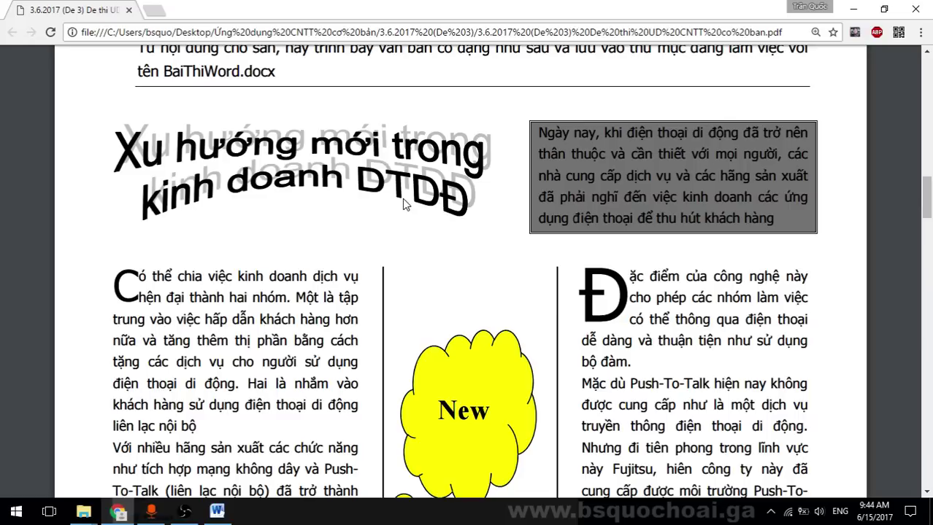
pyautogui.hotkey('alt', 'Tab')
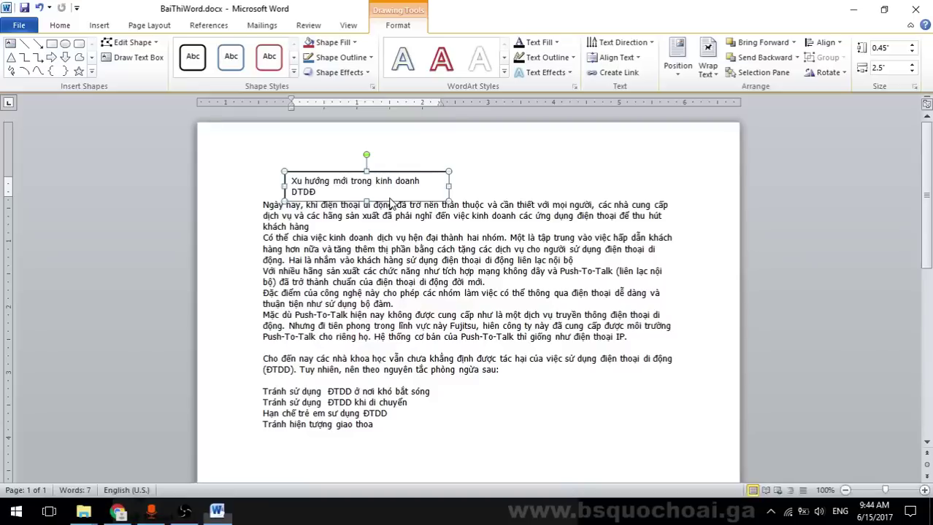
pyautogui.hotkey('alt', 'Tab')
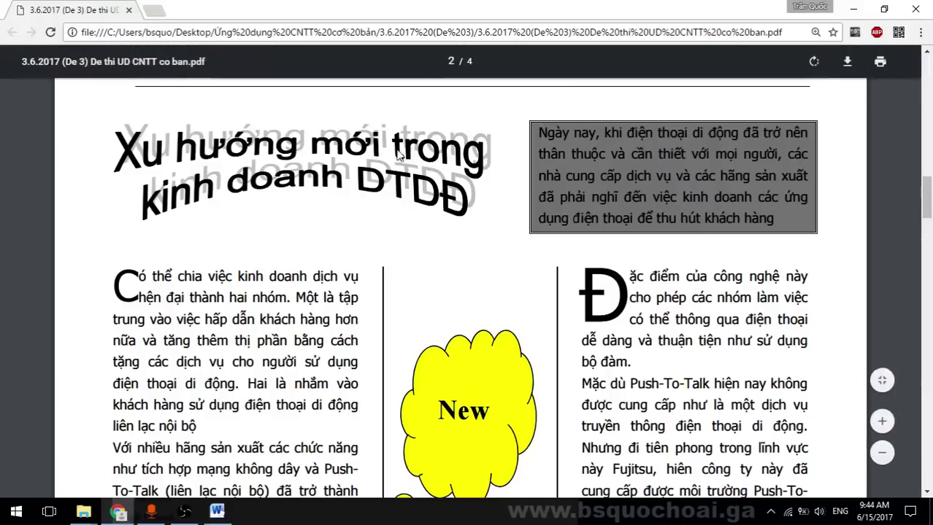
pyautogui.hotkey('alt', 'Tab')
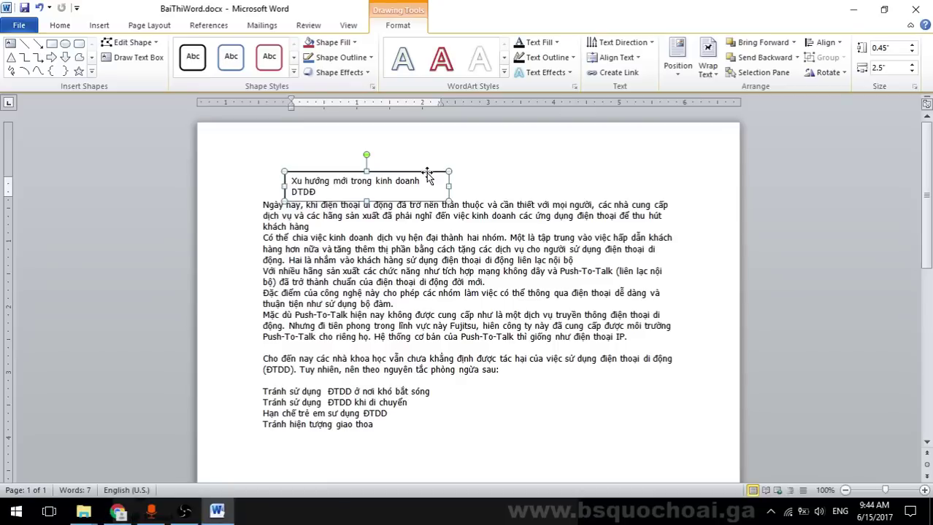
# Enlarge the title text in the text box to 16 pt, and compare it with the sample in Chrome
pyautogui.click(60, 25)
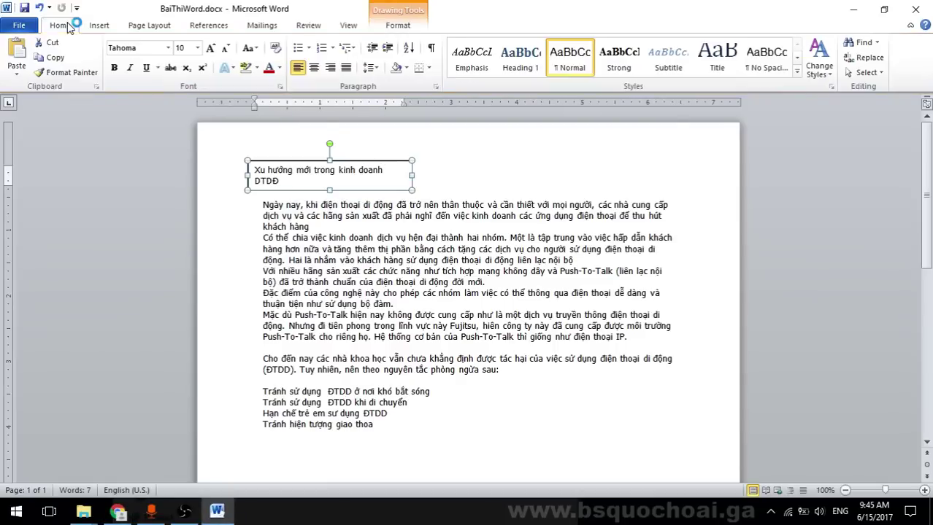
pyautogui.click(210, 48)
pyautogui.click(211, 48)
pyautogui.click(210, 48)
pyautogui.click(210, 48)
pyautogui.hotkey('alt', 'Tab')
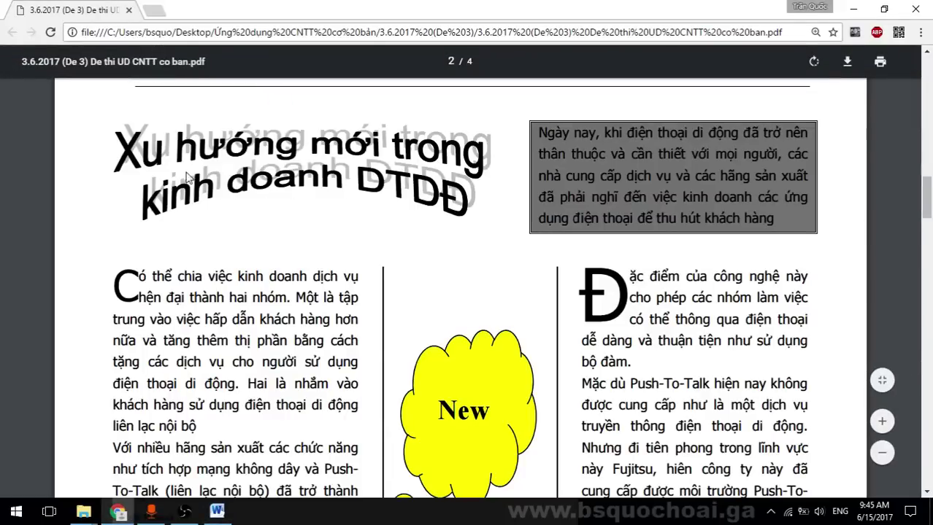
pyautogui.hotkey('alt', 'Tab')
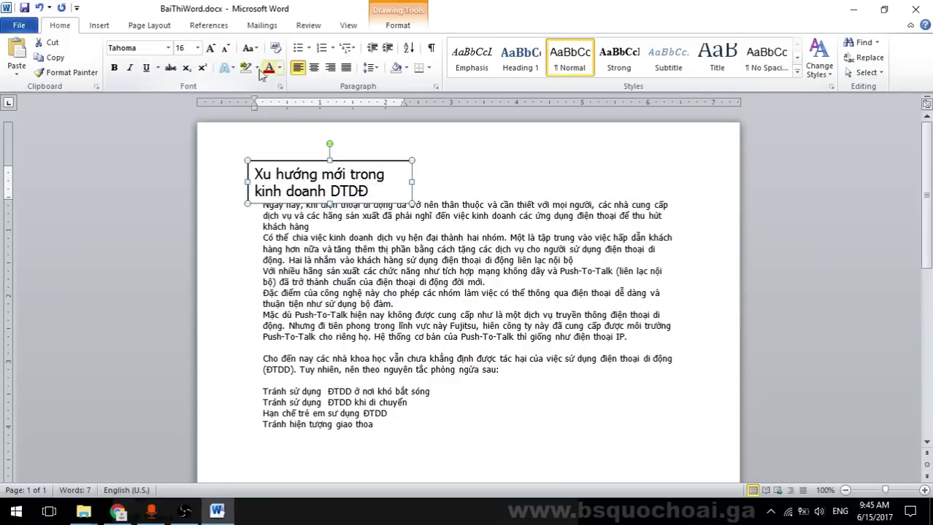
# Center the title and widen its text box, checking the sample layout in Chrome before returning to Word
pyautogui.click(314, 67)
pyautogui.moveTo(421, 182); pyautogui.dragTo(471, 182)
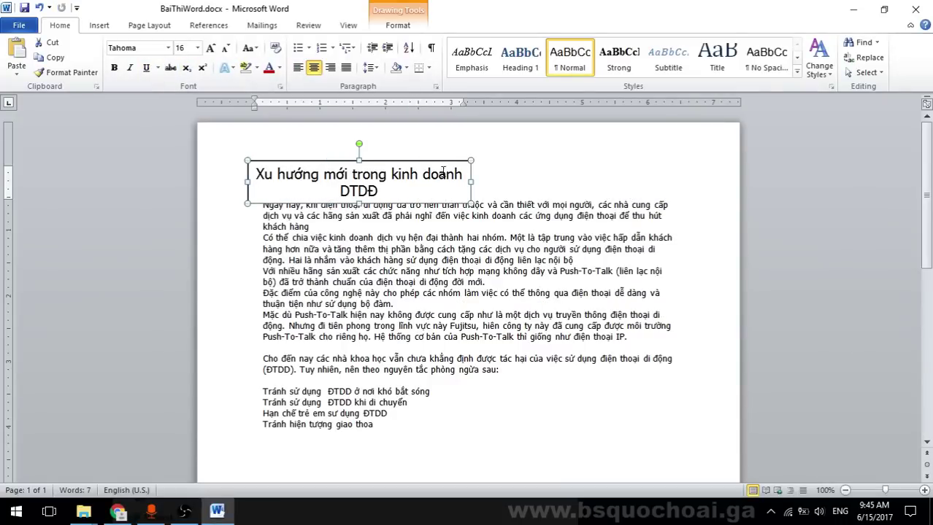
pyautogui.hotkey('alt', 'Tab')
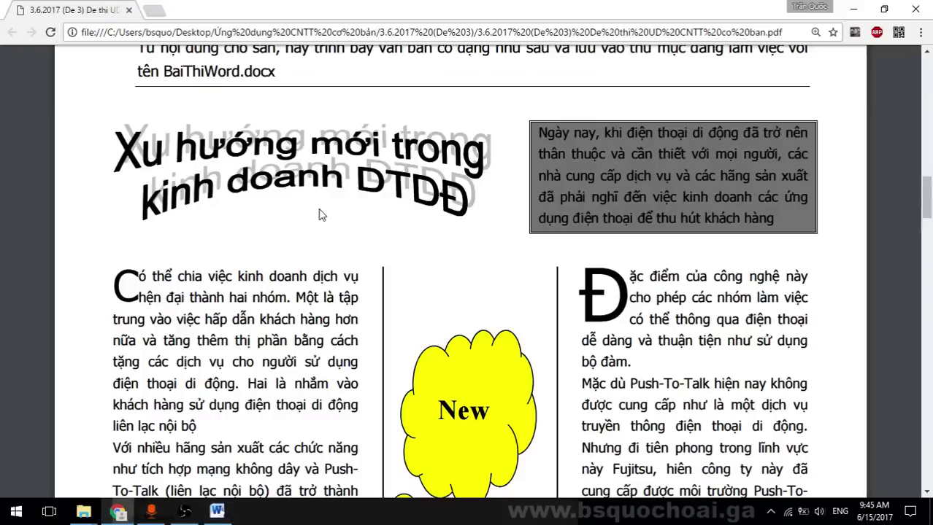
pyautogui.scroll(-7, 267, 192)
pyautogui.scroll(5, 657, 193)
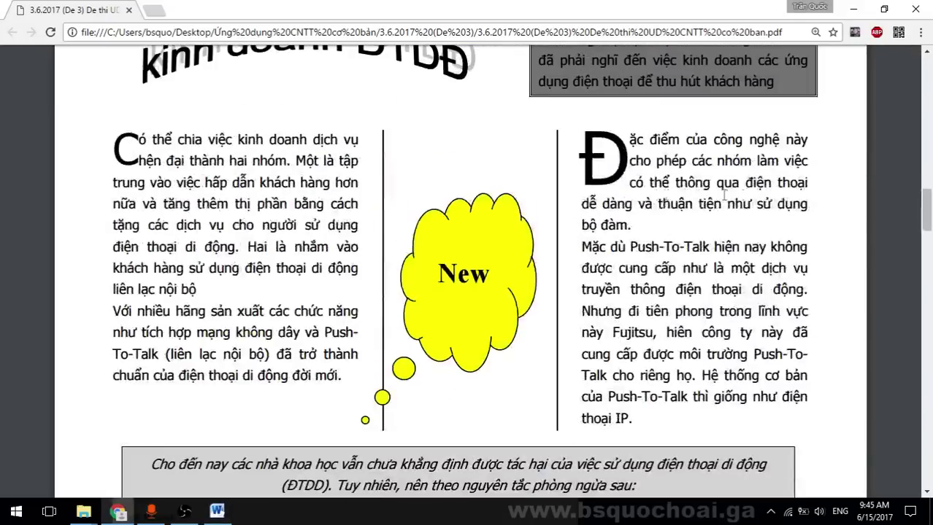
pyautogui.hotkey('alt', 'Tab')
# Apply the Narrow margins preset, 0.5" on every side, to the document's pages
pyautogui.click(146, 26)
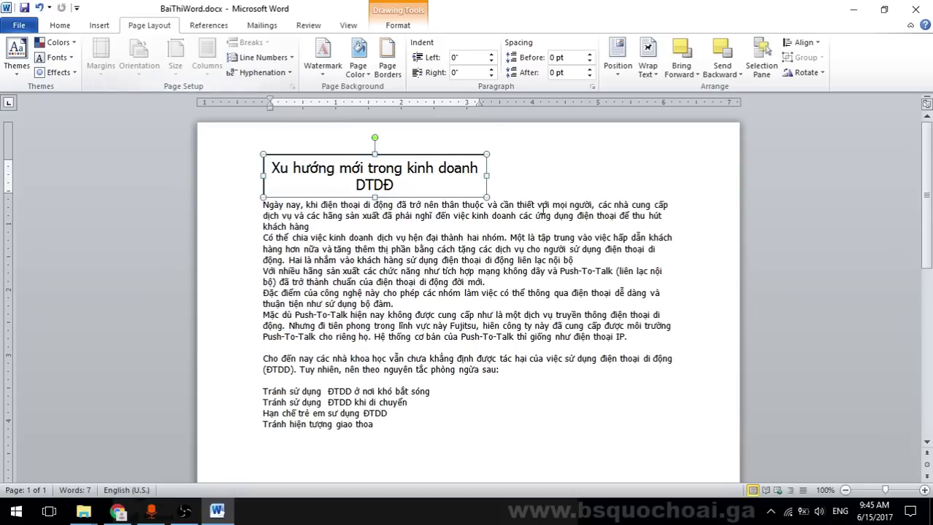
pyautogui.click(727, 241)
pyautogui.click(110, 73)
pyautogui.click(196, 150)
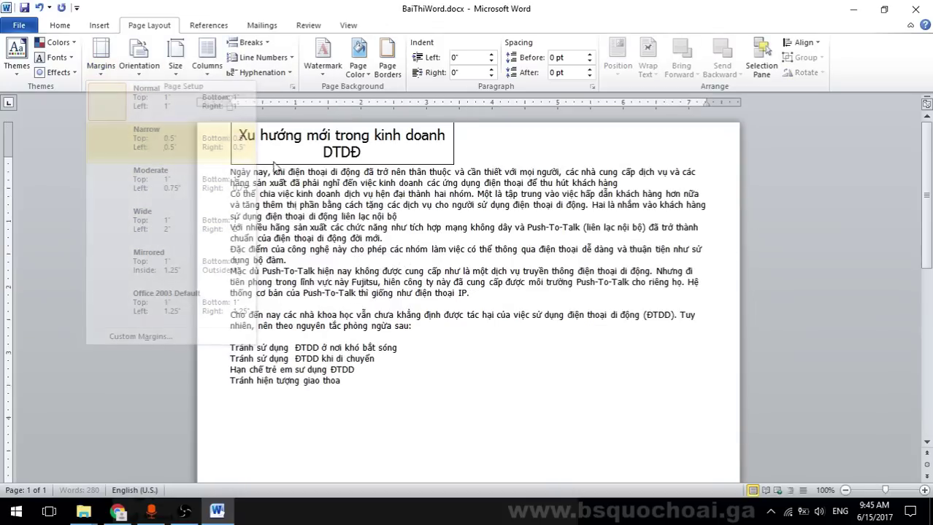
# Set the title text box's text wrapping to In Line with Text
pyautogui.click(444, 166)
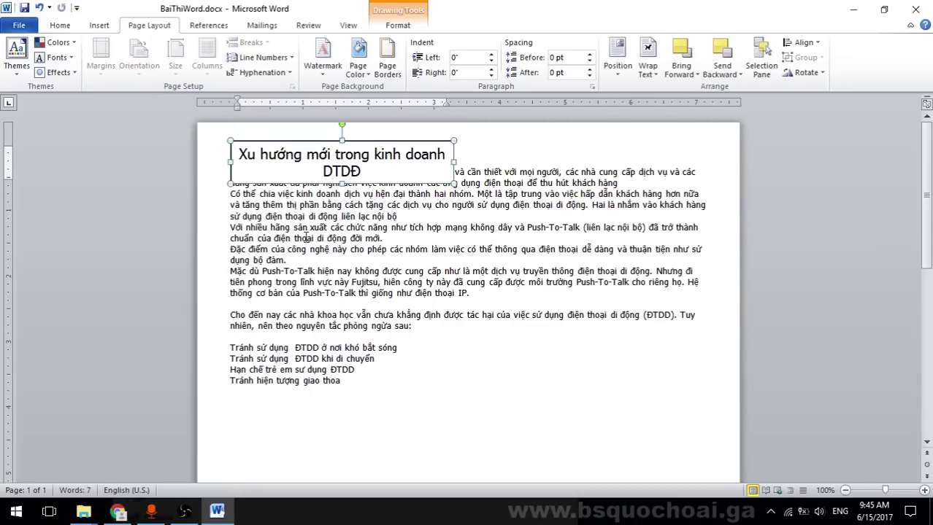
pyautogui.click(647, 65)
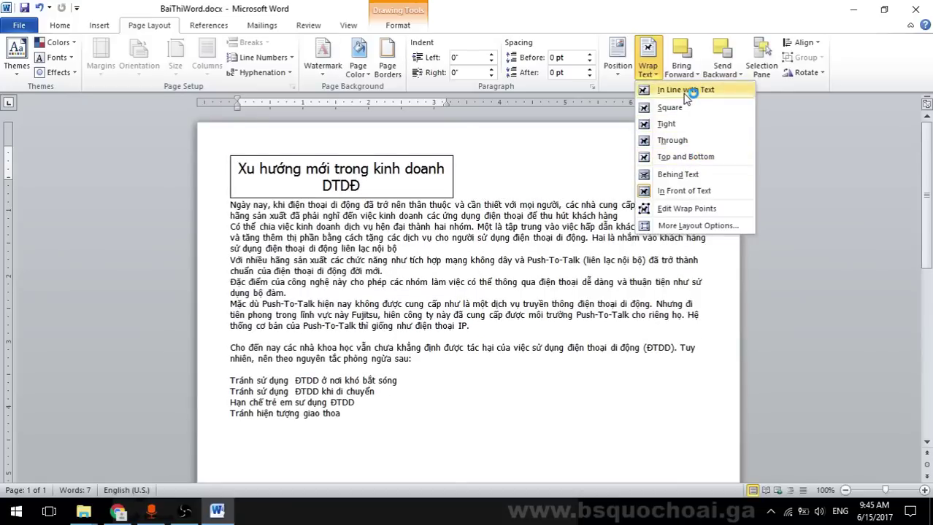
pyautogui.click(686, 90)
pyautogui.click(424, 187)
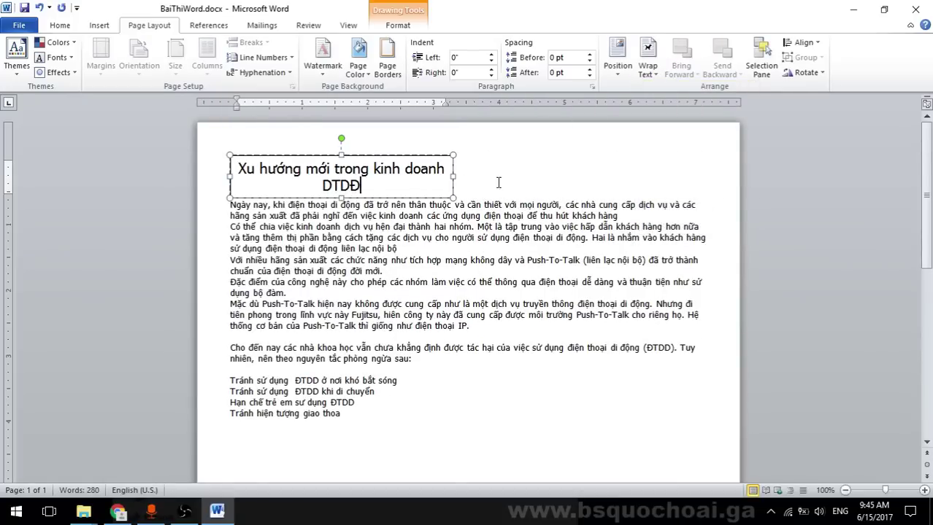
# Set the title text box's wrapping to Top and Bottom so the body text sits below it
pyautogui.click(647, 67)
pyautogui.click(679, 155)
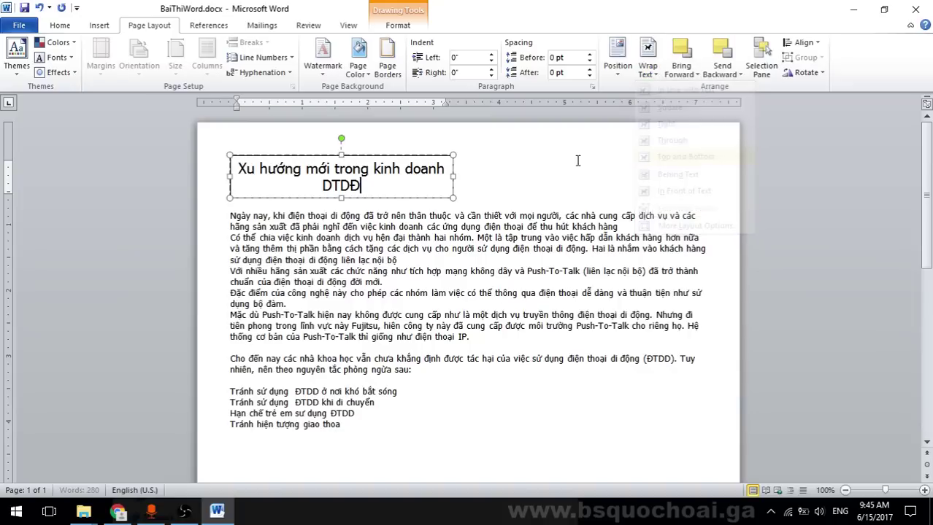
pyautogui.click(542, 162)
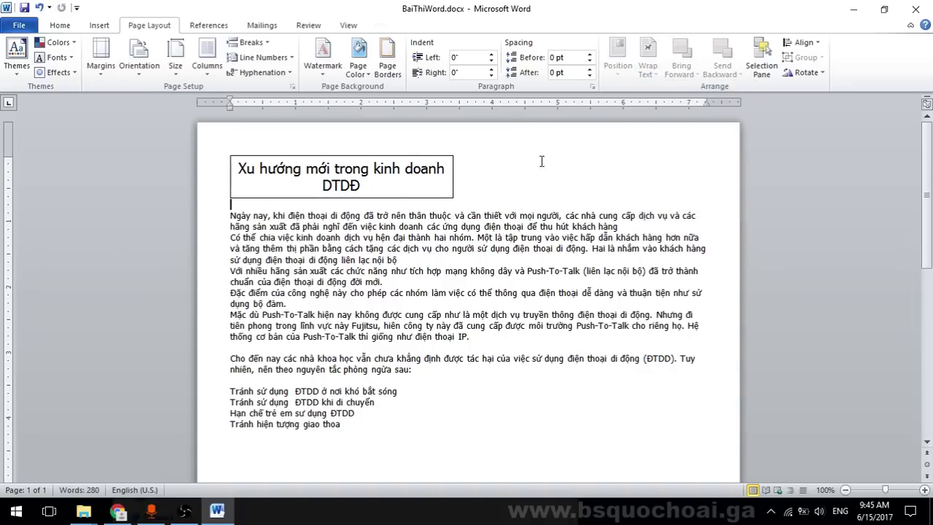
pyautogui.click(414, 161)
pyautogui.click(647, 67)
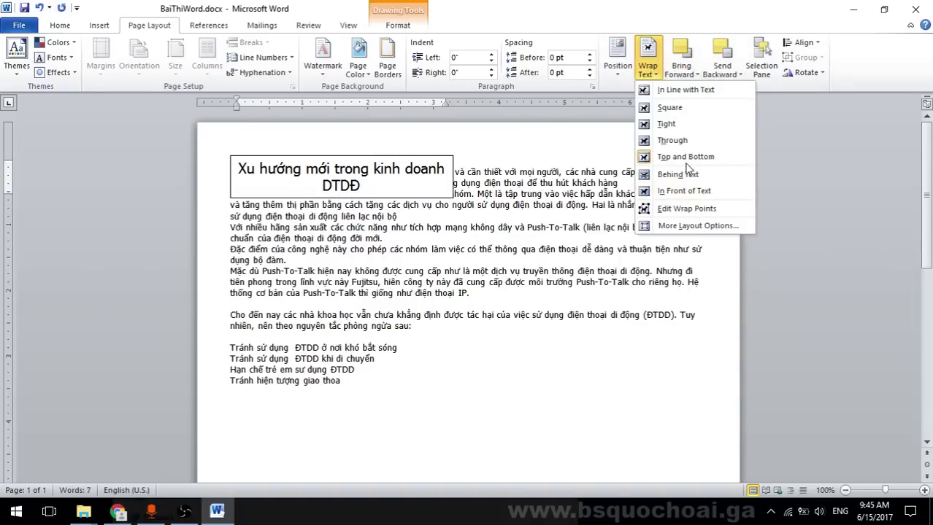
pyautogui.click(686, 160)
pyautogui.click(515, 160)
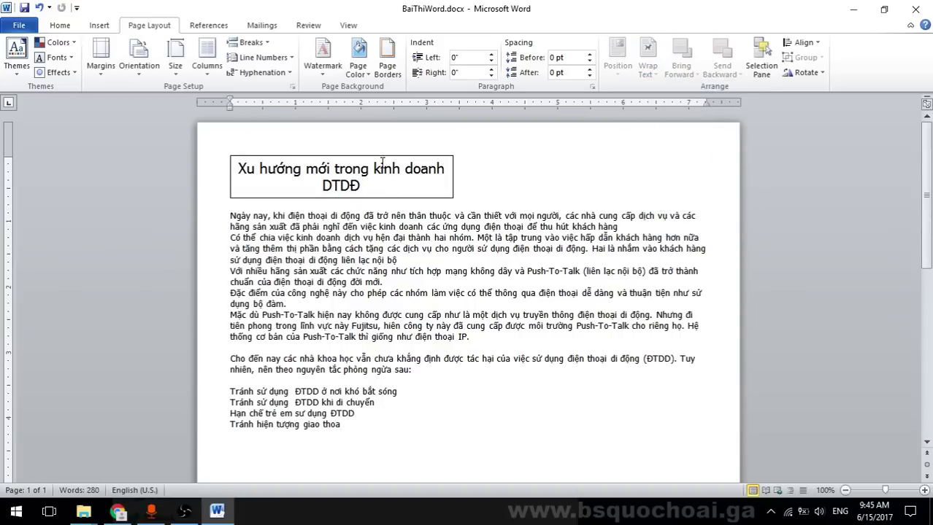
# Check the sample layout in Chrome, and slightly widen the title text box in Word
pyautogui.hotkey('alt', 'Tab')
pyautogui.scroll(5, 460, 197)
pyautogui.scroll(-3, 485, 168)
pyautogui.hotkey('alt', 'Tab')
pyautogui.click(451, 174)
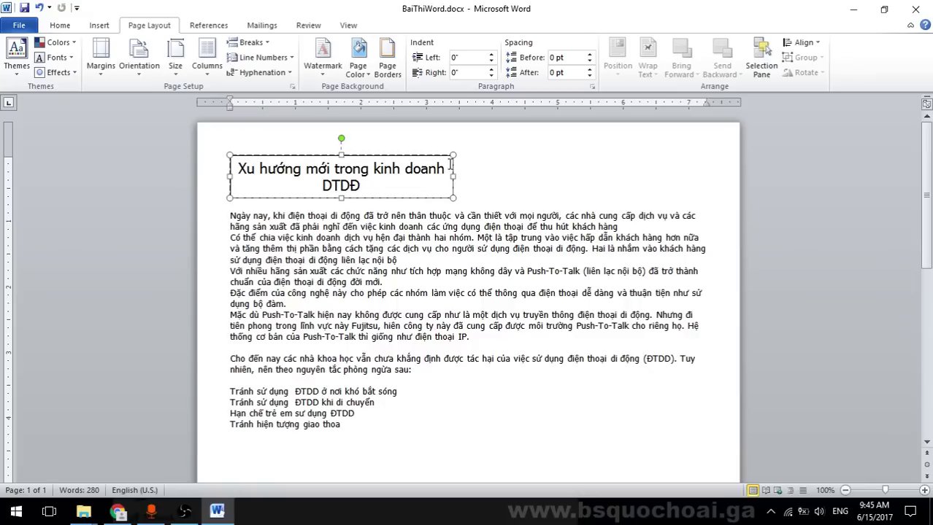
pyautogui.moveTo(452, 177)
pyautogui.mouseDown()
pyautogui.moveTo(485, 177)
pyautogui.moveTo(459, 176)
pyautogui.mouseUp()
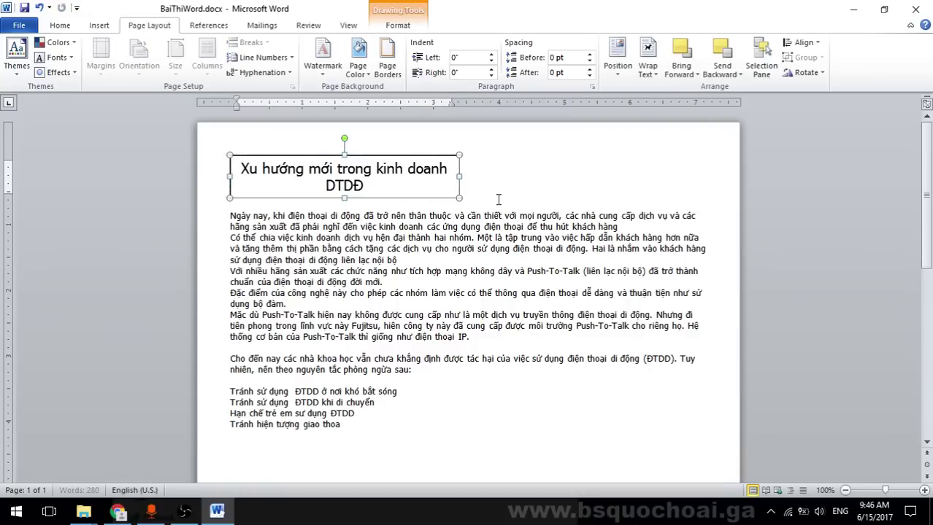
pyautogui.moveTo(451, 104)
pyautogui.mouseDown()
pyautogui.moveTo(462, 104)
pyautogui.moveTo(453, 104)
pyautogui.mouseUp()
pyautogui.hotkey('ctrl', 'z')
# Enlarge the title text to 22 pt, comparing its line break with the sample in Chrome
pyautogui.click(408, 187)
pyautogui.click(61, 26)
pyautogui.click(325, 157)
pyautogui.click(209, 49)
pyautogui.click(209, 48)
pyautogui.hotkey('alt', 'Tab')
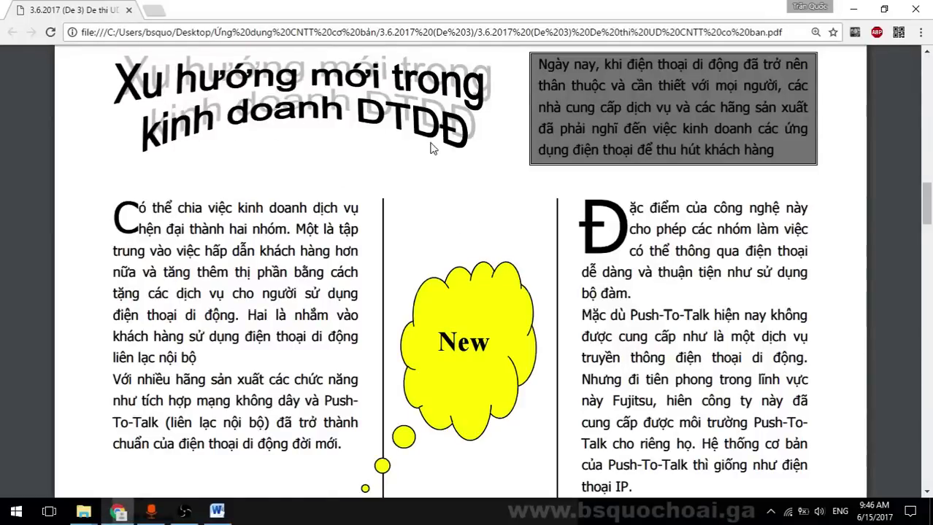
pyautogui.hotkey('alt', 'Tab')
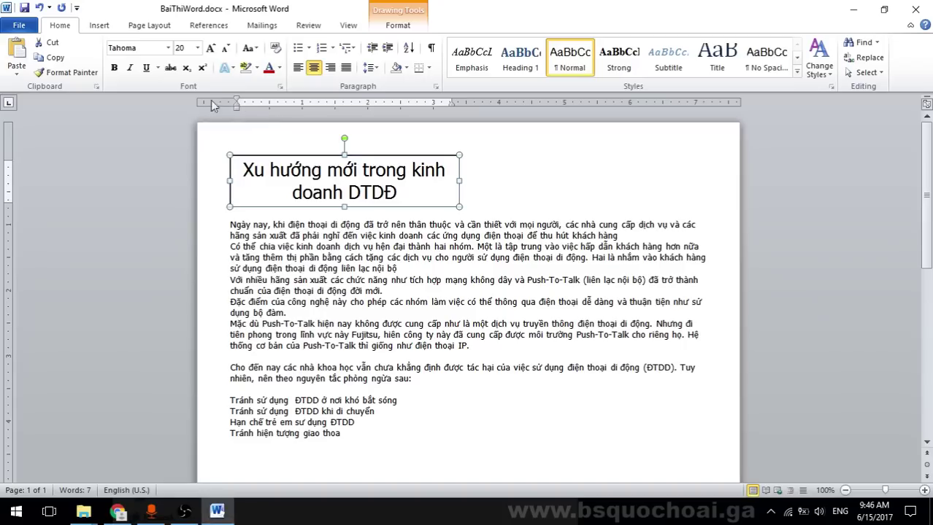
pyautogui.click(211, 49)
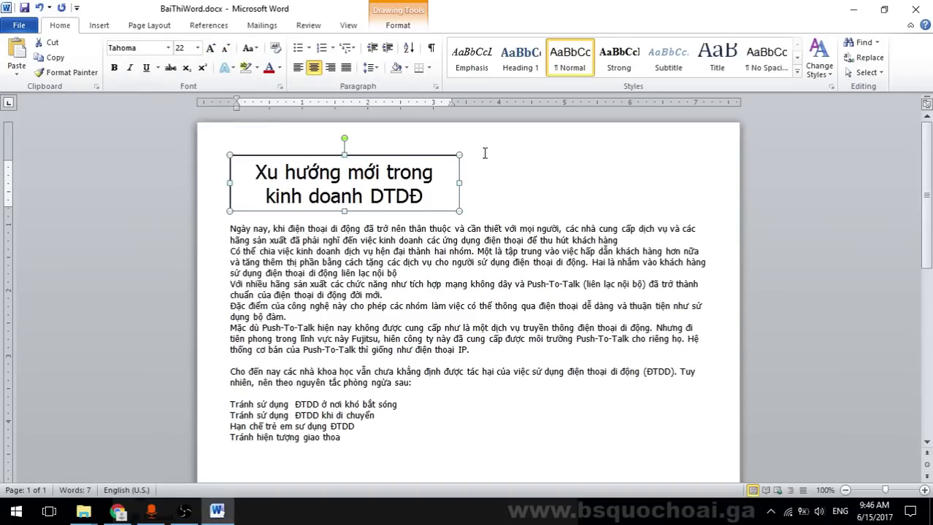
pyautogui.click(398, 25)
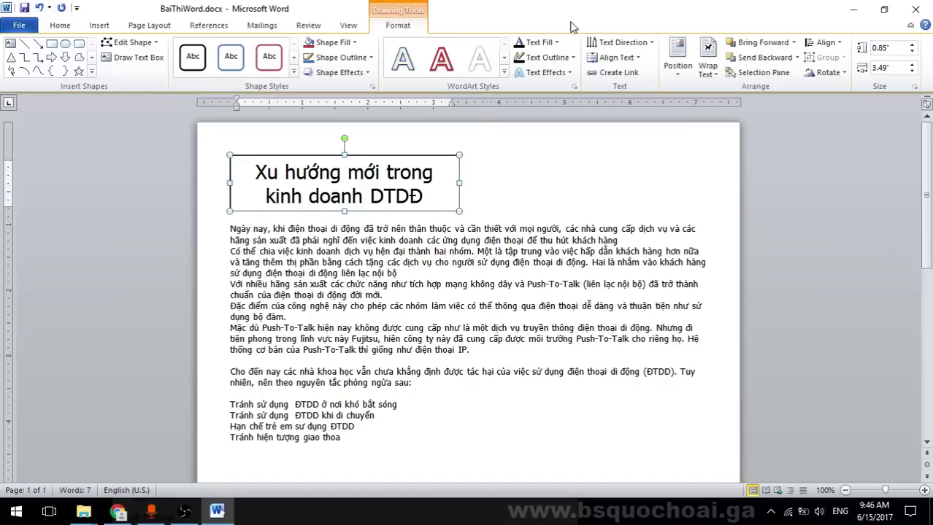
pyautogui.click(707, 69)
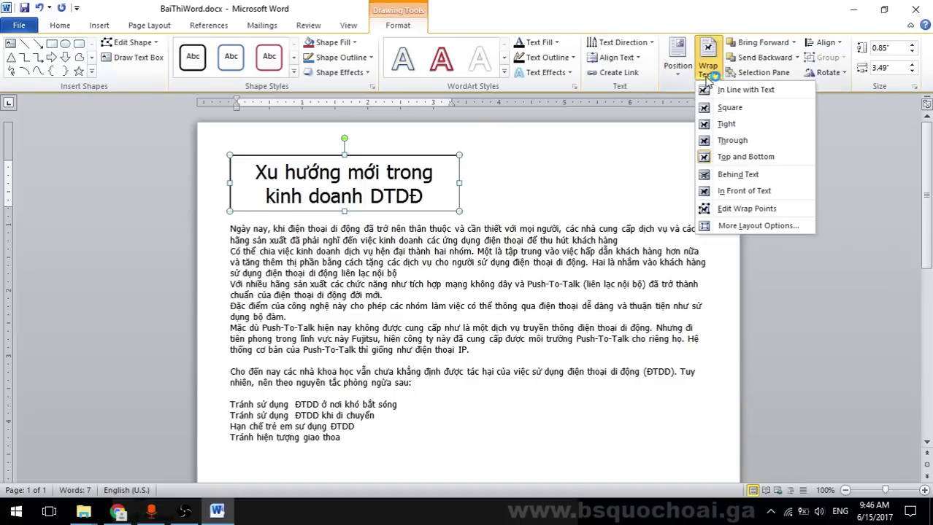
pyautogui.click(679, 59)
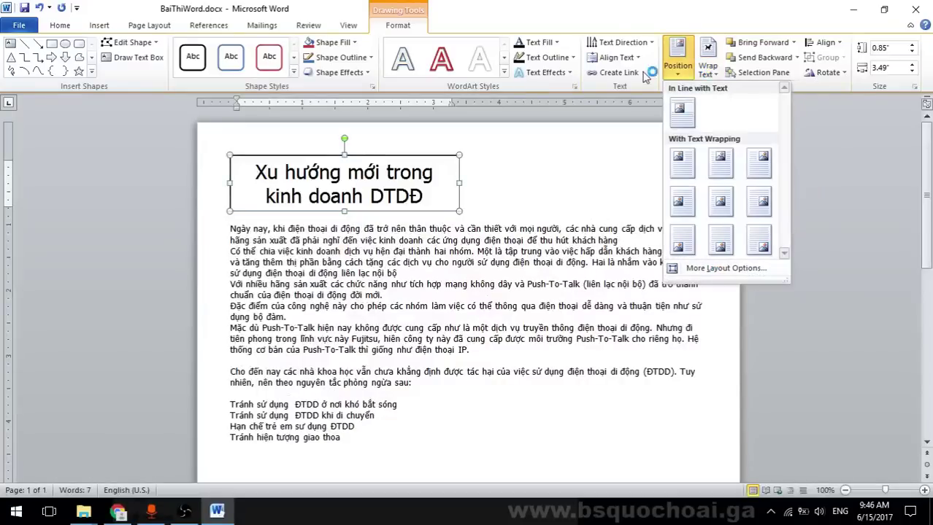
pyautogui.click(626, 15)
# Browse the Transform text effects for the title and check the shape of the sample title in Chrome
pyautogui.click(562, 73)
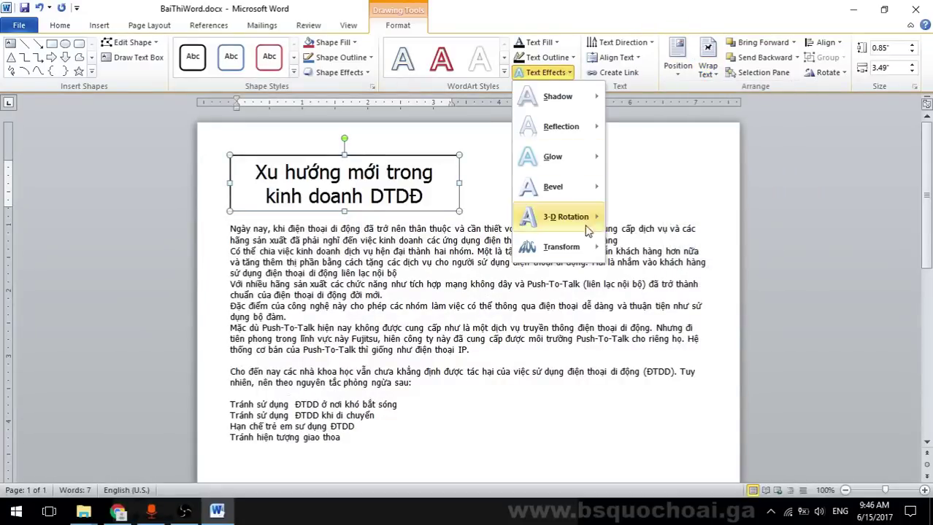
pyautogui.moveTo(587, 245)
pyautogui.scroll(-3, 739, 241)
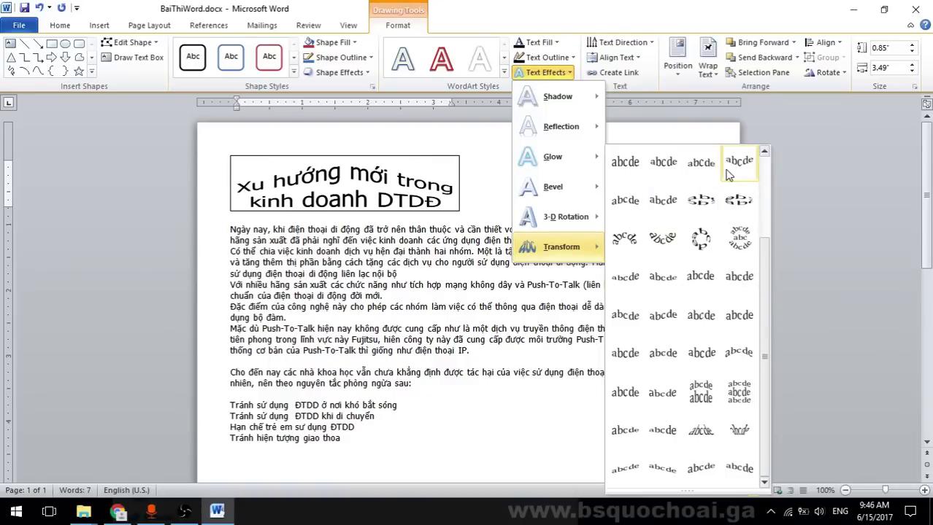
pyautogui.scroll(3, 721, 217)
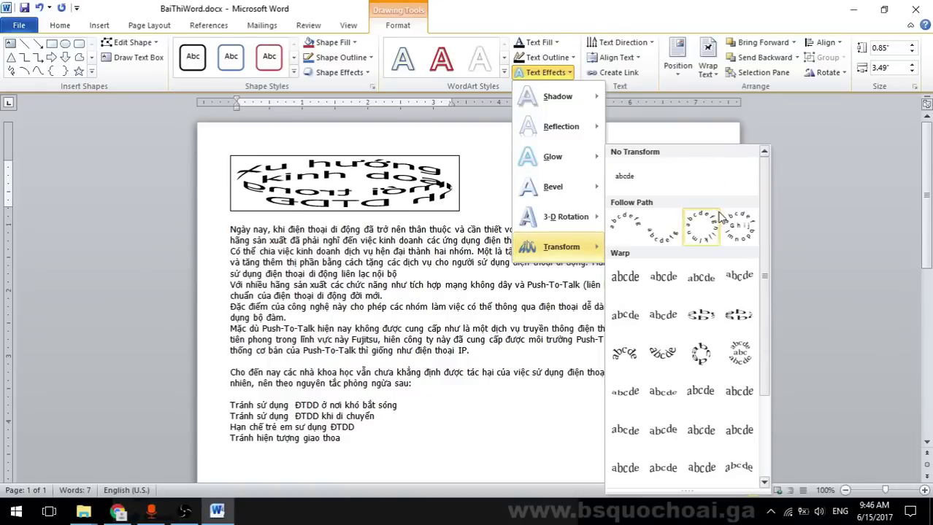
pyautogui.hotkey('alt', 'Tab')
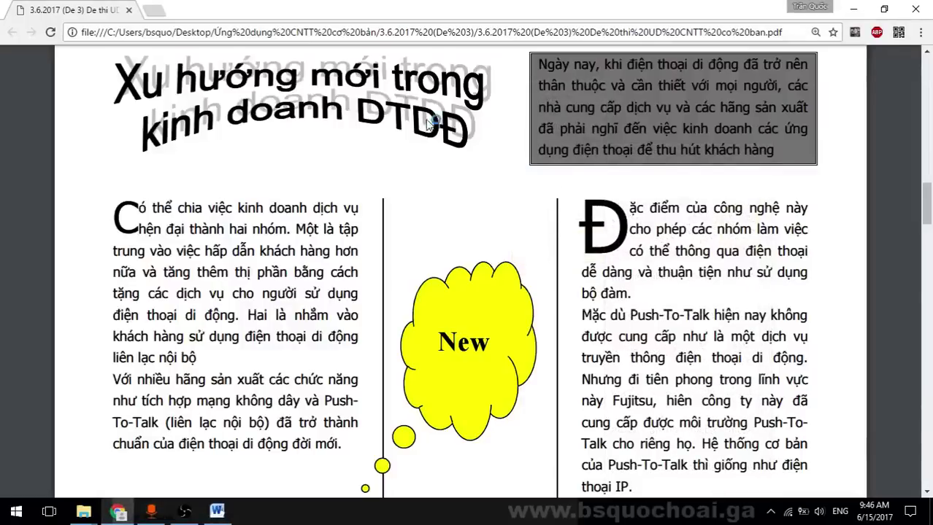
pyautogui.scroll(1, 310, 156)
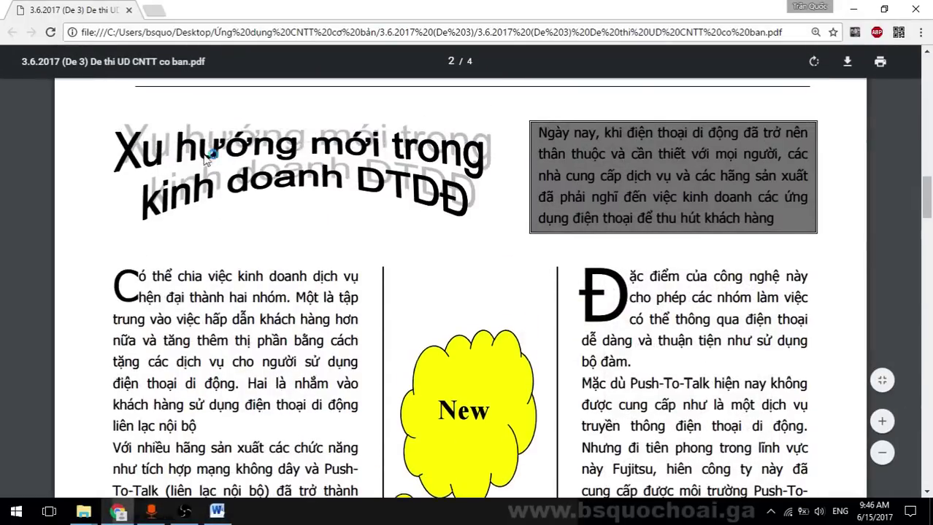
pyautogui.hotkey('alt', 'Tab')
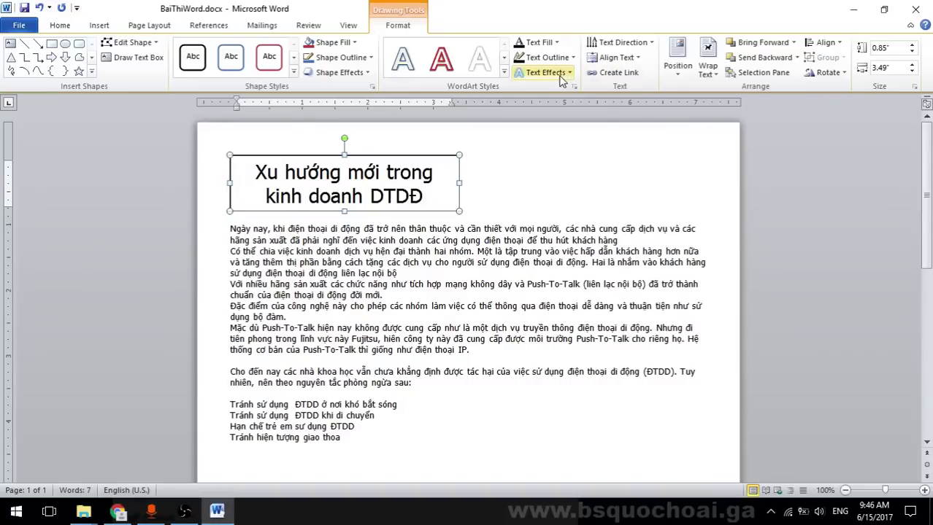
# Apply the Warp transform that bends the title text's bottom edge upward, and compare the shape with the sample in Chrome
pyautogui.click(560, 75)
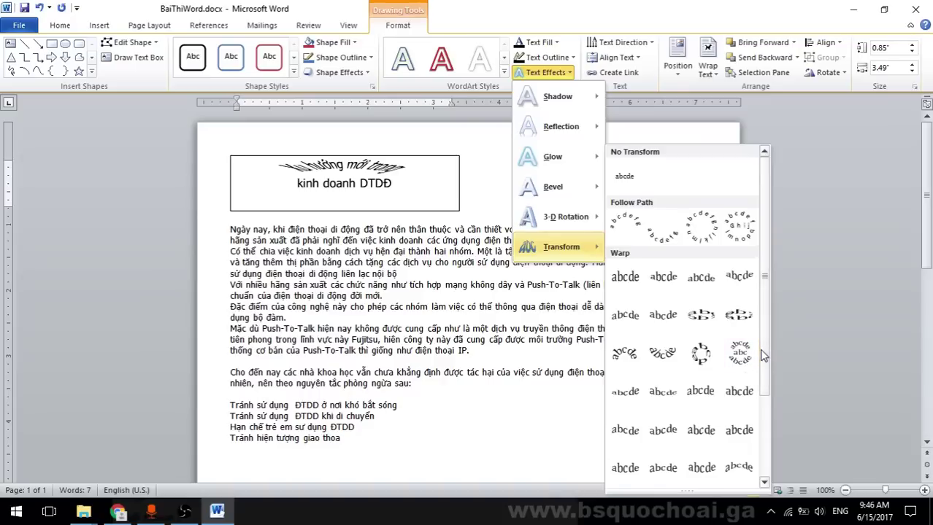
pyautogui.scroll(-2, 763, 354)
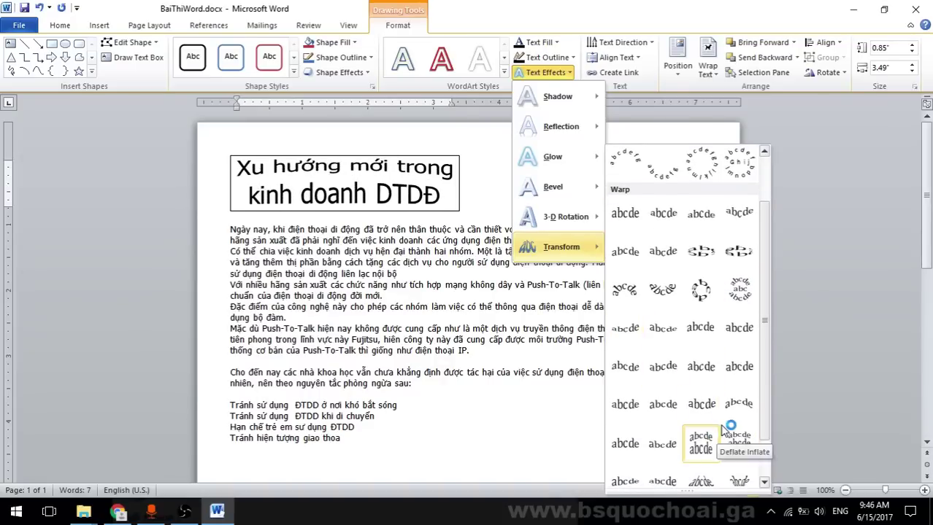
pyautogui.scroll(-2, 756, 351)
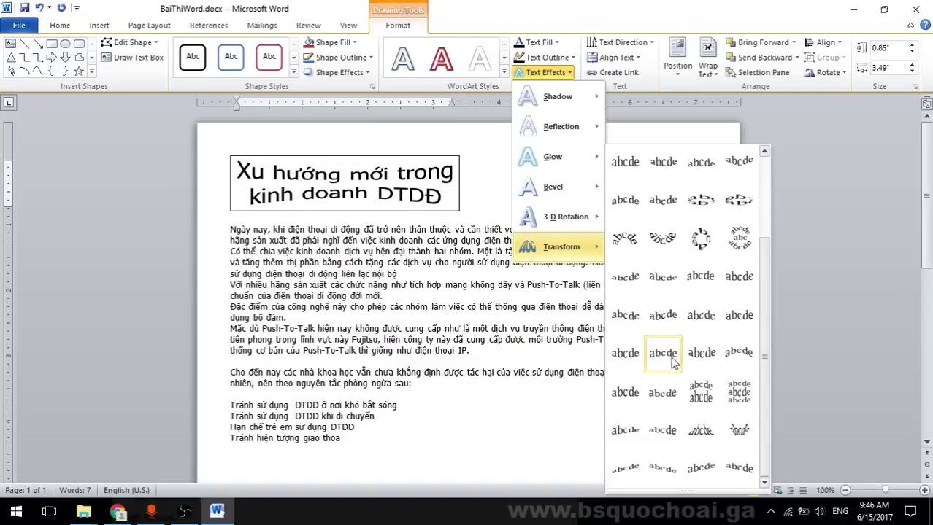
pyautogui.click(738, 357)
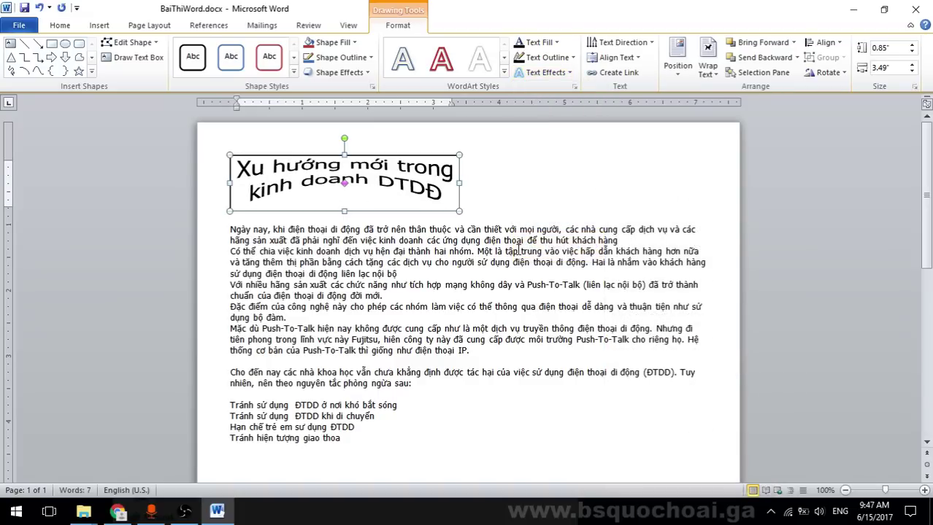
pyautogui.hotkey('alt', 'Tab')
pyautogui.hotkey('alt', 'Tab')
pyautogui.hotkey('alt', 'Tab')
pyautogui.hotkey('alt', 'Tab')
# Try adjusting how strongly the title's warp curves the text
pyautogui.moveTo(346, 184)
pyautogui.mouseDown()
pyautogui.moveTo(344, 165)
pyautogui.moveTo(347, 204)
pyautogui.moveTo(351, 192)
pyautogui.mouseUp()
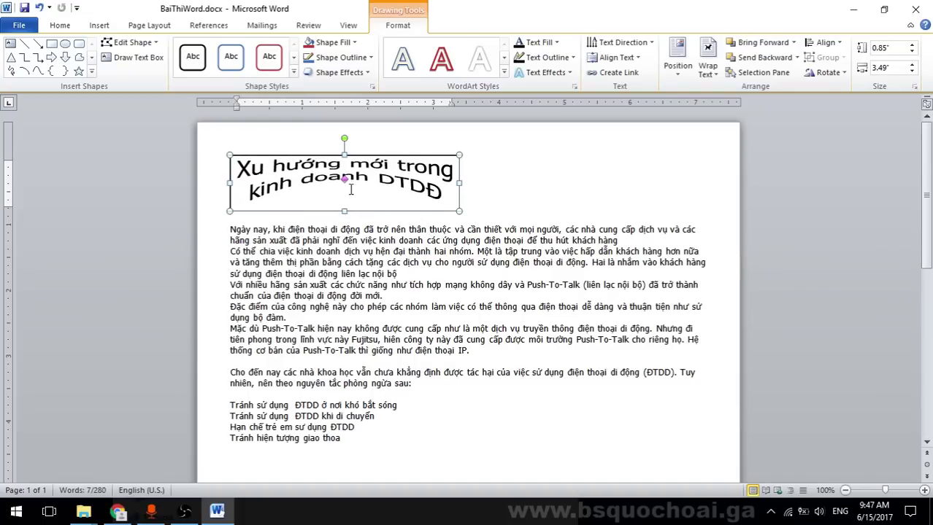
pyautogui.click(344, 180)
pyautogui.click(345, 182)
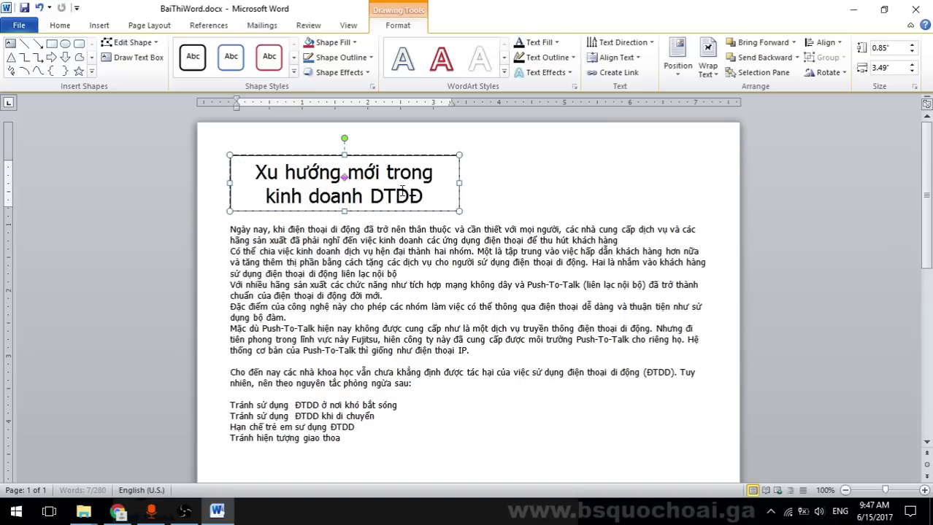
pyautogui.click(557, 191)
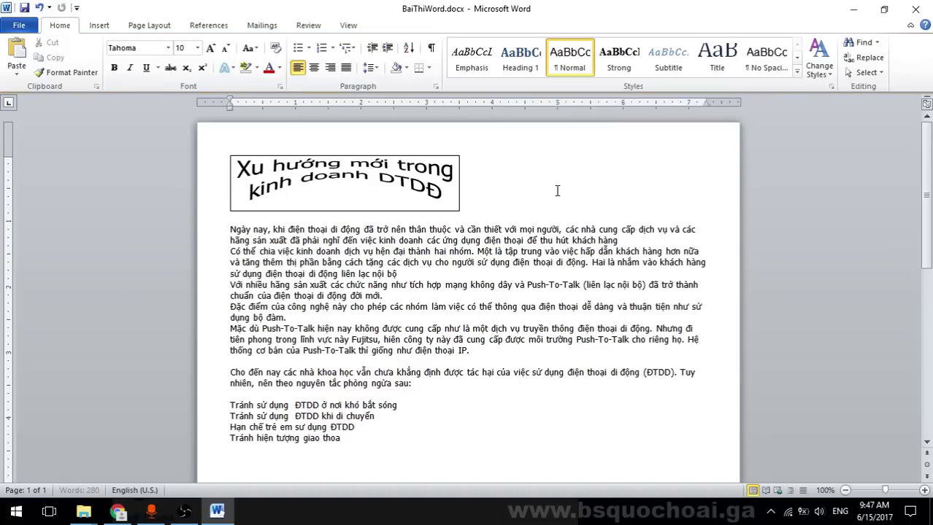
pyautogui.click(366, 197)
pyautogui.click(396, 156)
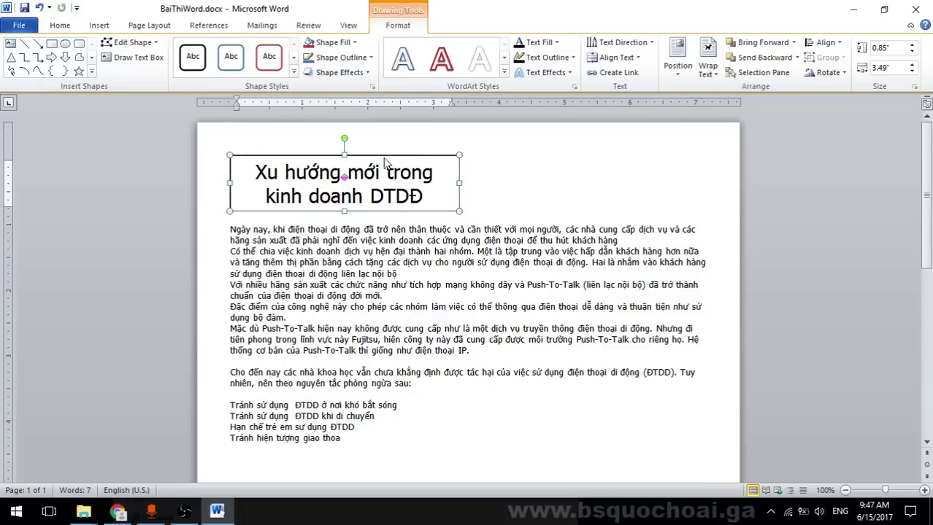
pyautogui.click(546, 174)
pyautogui.click(355, 167)
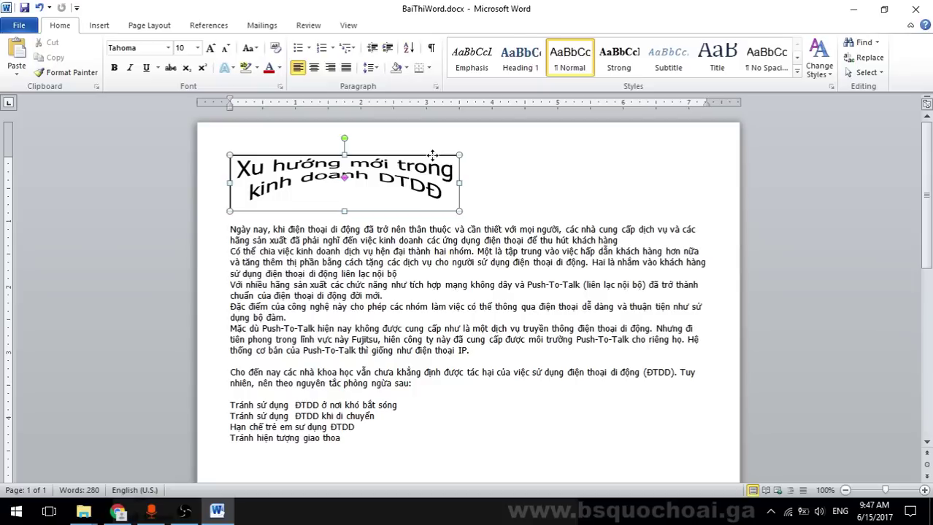
pyautogui.click(346, 179)
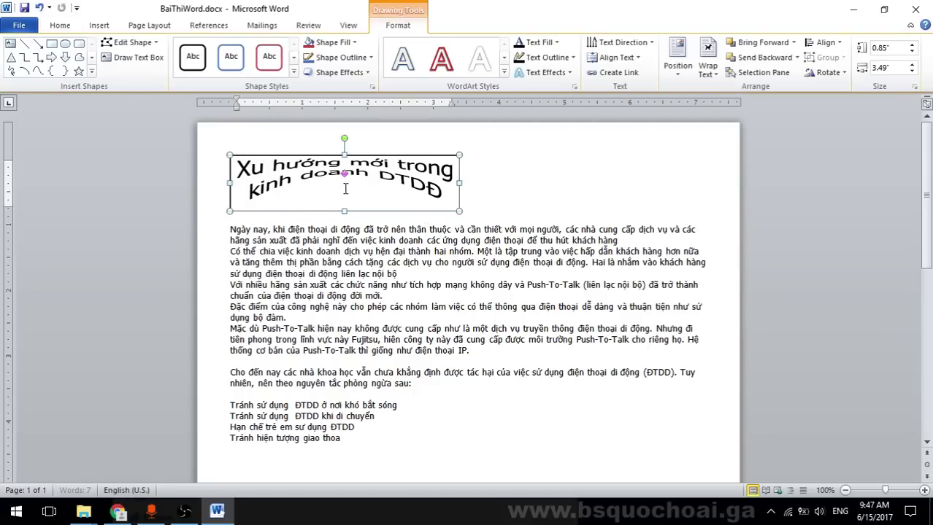
# Soften the title warp's curve to a gentle arch and compare it with the sample in Chrome
pyautogui.moveTo(343, 177); pyautogui.dragTo(343, 252)
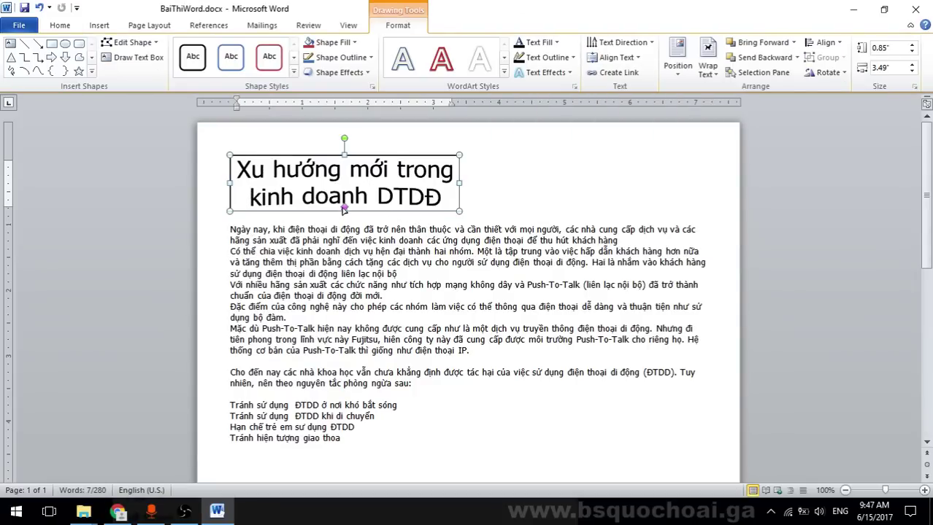
pyautogui.moveTo(347, 210)
pyautogui.mouseDown()
pyautogui.moveTo(338, 248)
pyautogui.moveTo(345, 225)
pyautogui.mouseUp()
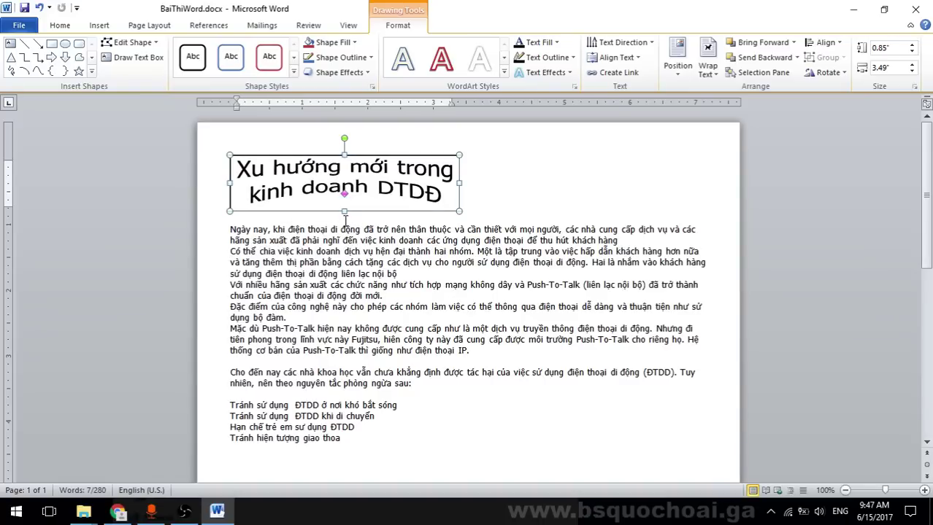
pyautogui.click(509, 251)
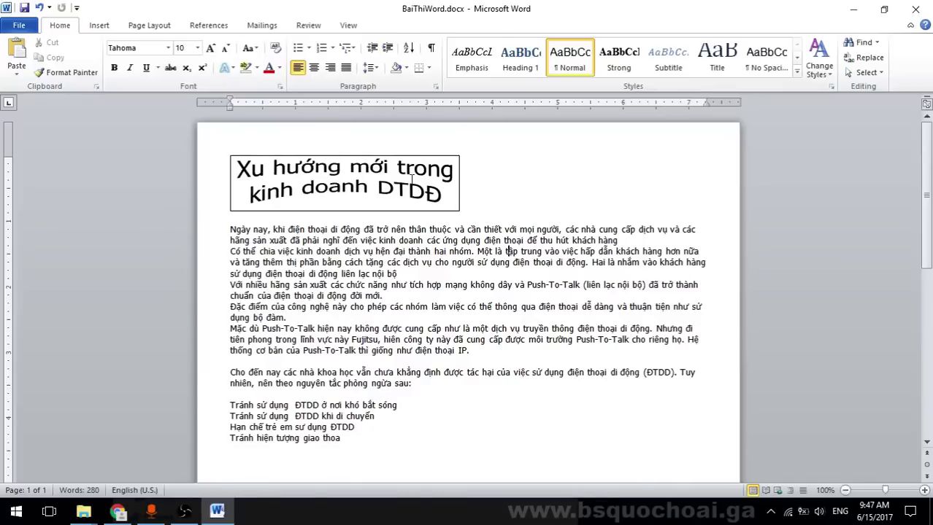
pyautogui.hotkey('alt', 'Tab')
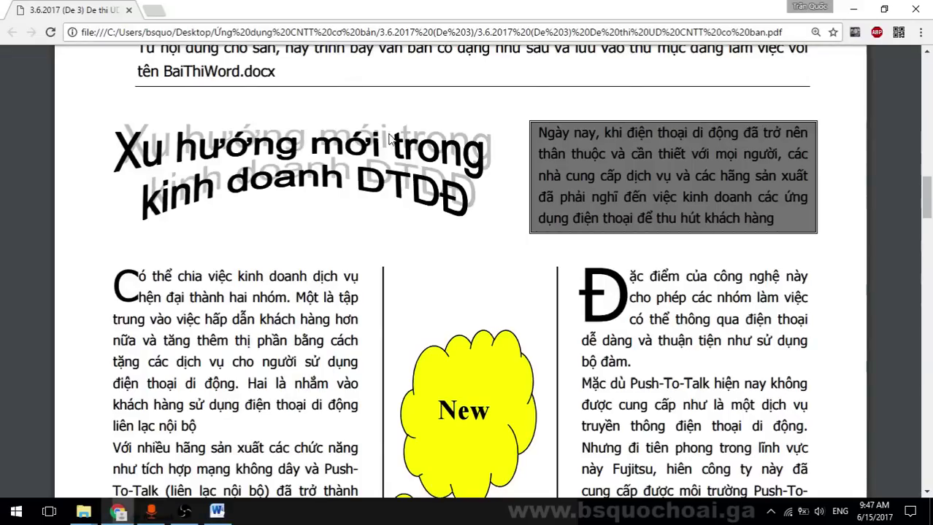
pyautogui.hotkey('alt', 'Tab')
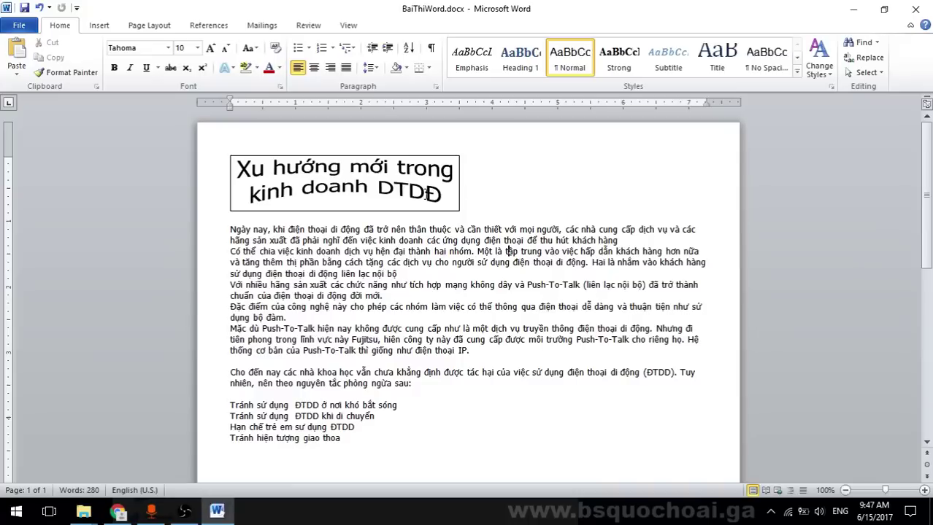
# Remove the outline from the title text box
pyautogui.click(435, 157)
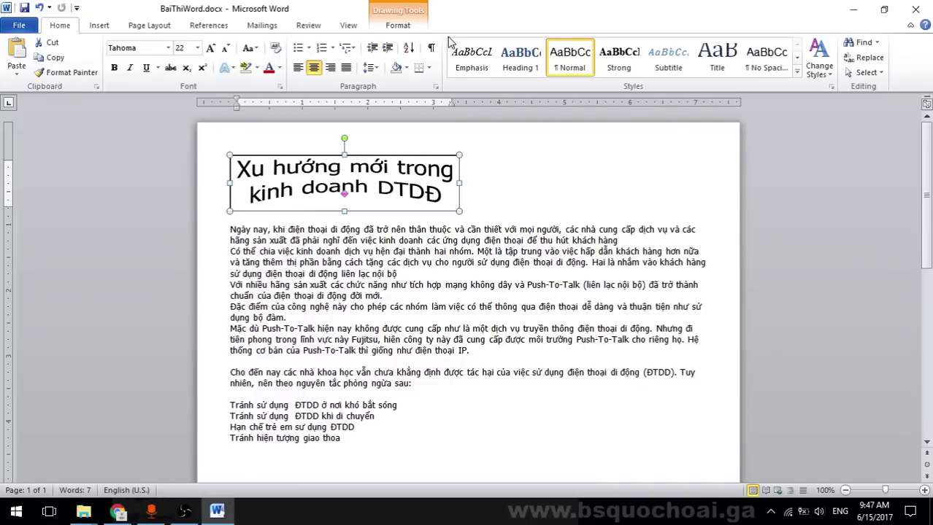
pyautogui.click(413, 27)
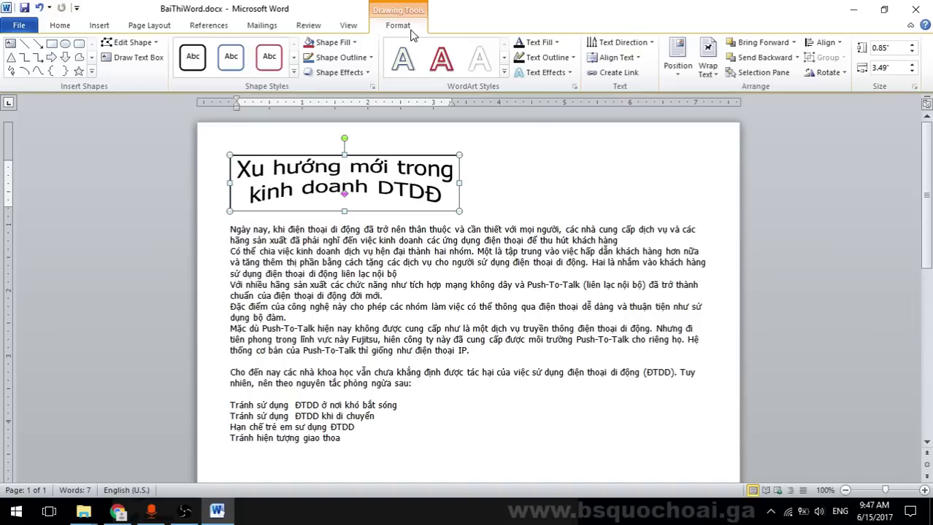
pyautogui.click(370, 58)
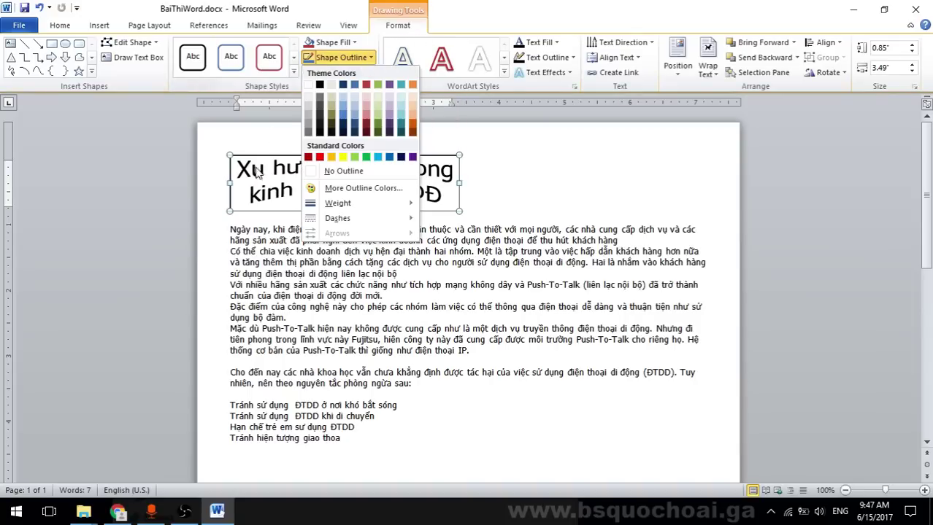
pyautogui.click(344, 171)
pyautogui.press('Escape')
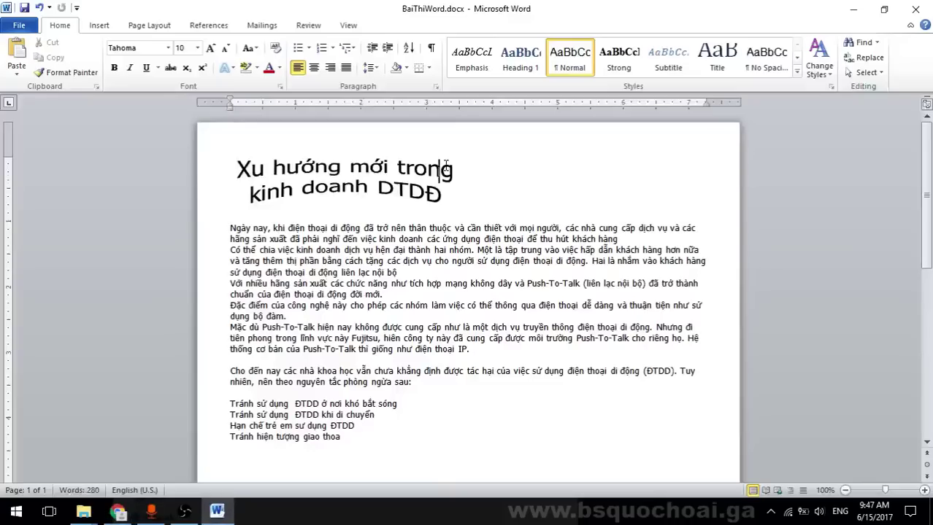
# Try bold on the title text, undo it, and compare the title with the sample in Chrome
pyautogui.click(444, 165)
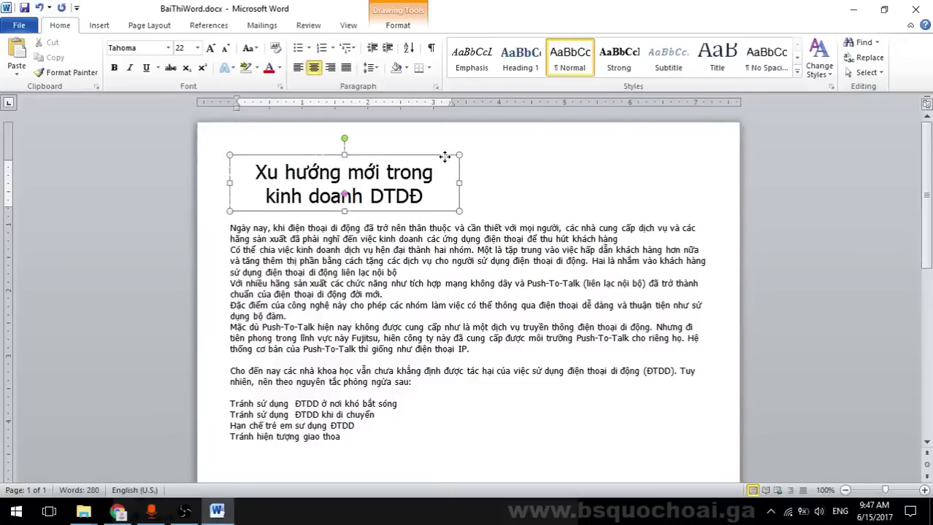
pyautogui.click(522, 155)
pyautogui.click(450, 162)
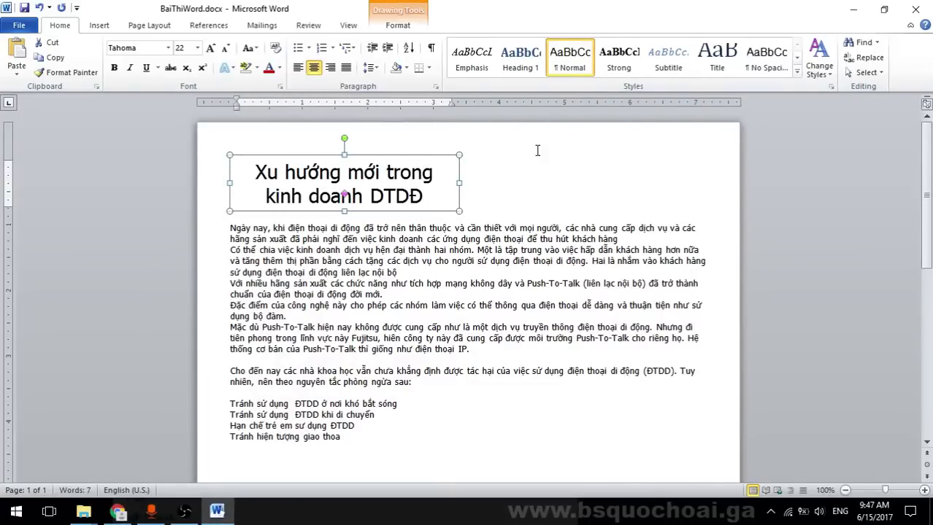
pyautogui.click(113, 67)
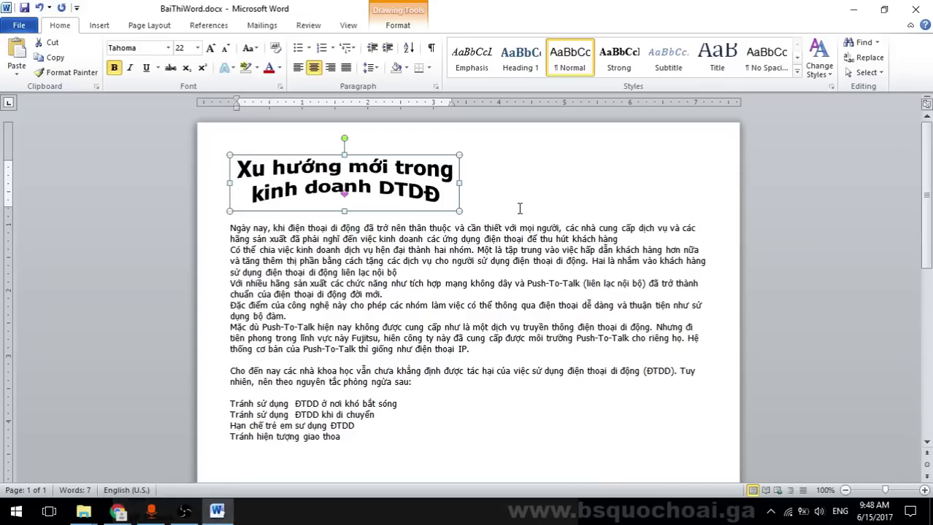
pyautogui.hotkey('ctrl', 'z')
pyautogui.hotkey('alt', 'Tab')
pyautogui.hotkey('alt', 'Tab')
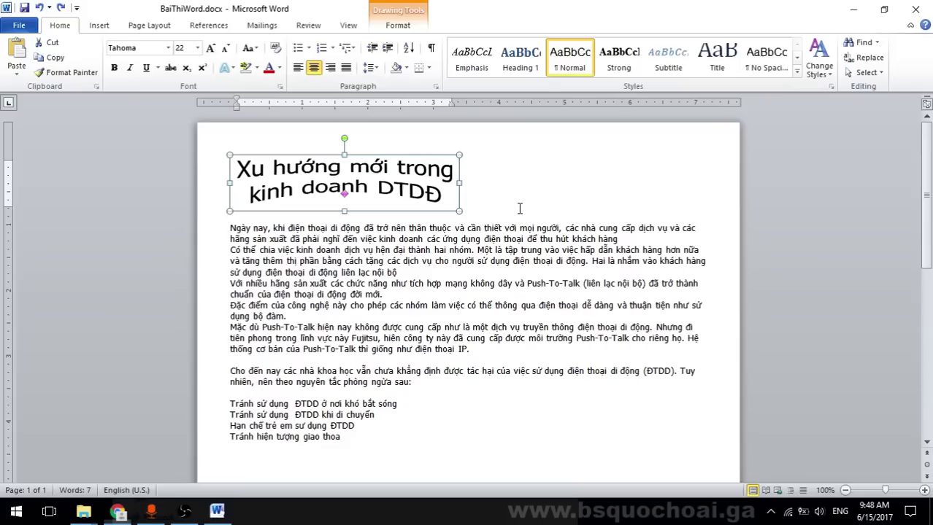
# Enlarge the title text to 24 pt, comparing it with the sample title in Chrome
pyautogui.hotkey('alt', 'Tab')
pyautogui.hotkey('alt', 'Tab')
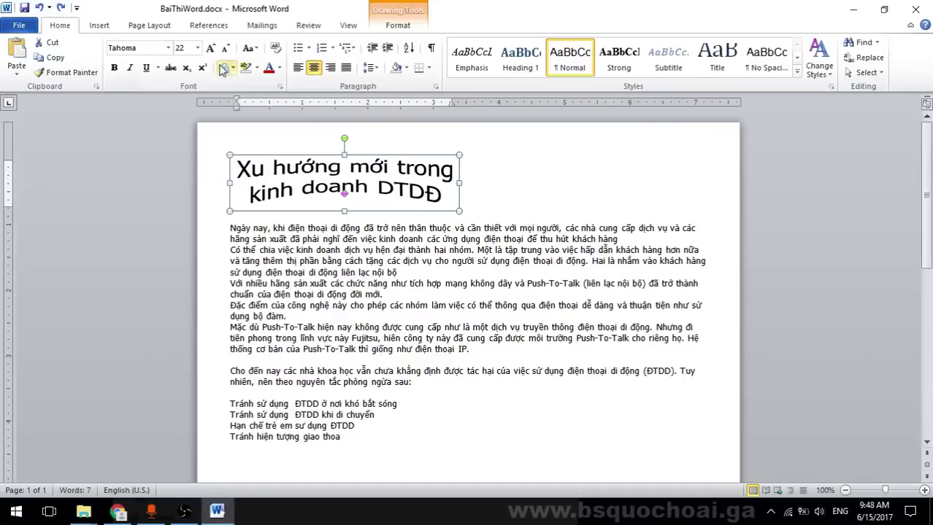
pyautogui.click(210, 47)
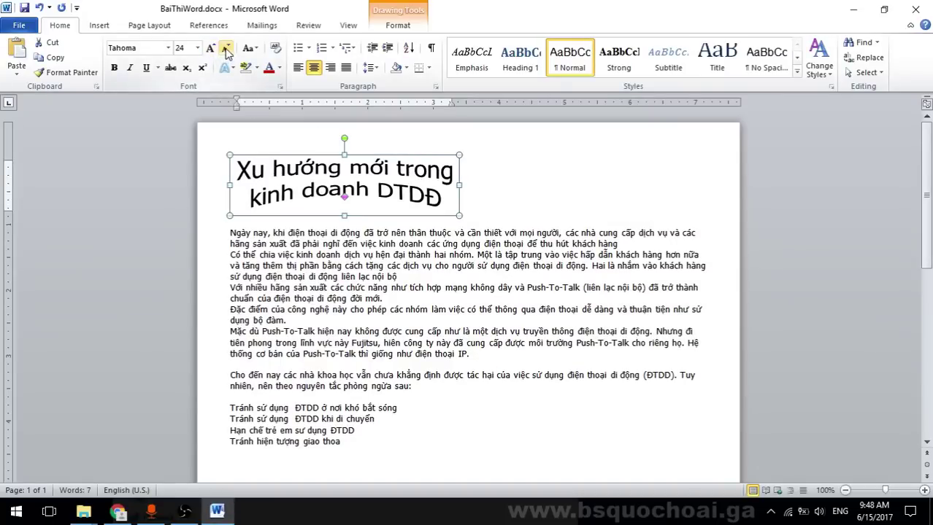
pyautogui.hotkey('alt', 'Tab')
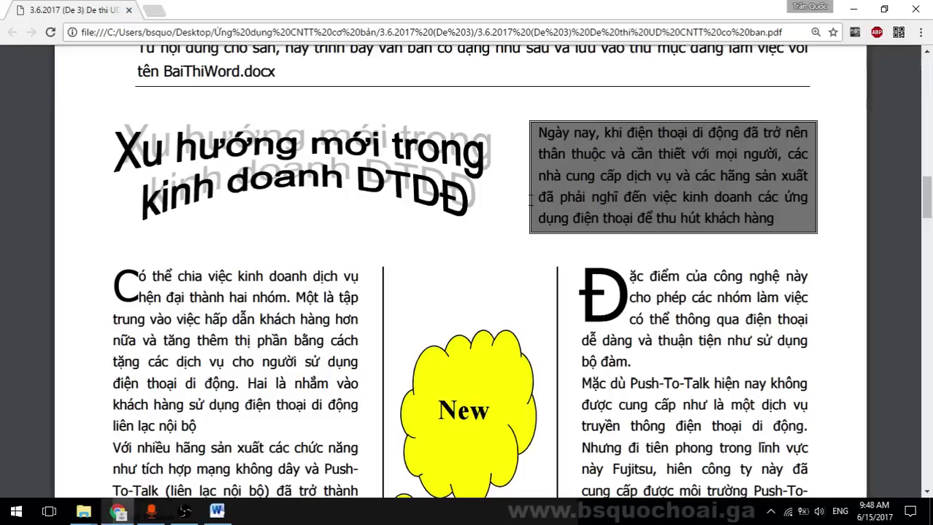
# Compare the title's font and layout in BaiThiWord.docx with the double grey-and-black sample title in the Chrome PDF
pyautogui.hotkey('ctrl', '-')
pyautogui.hotkey('ctrl', '-')
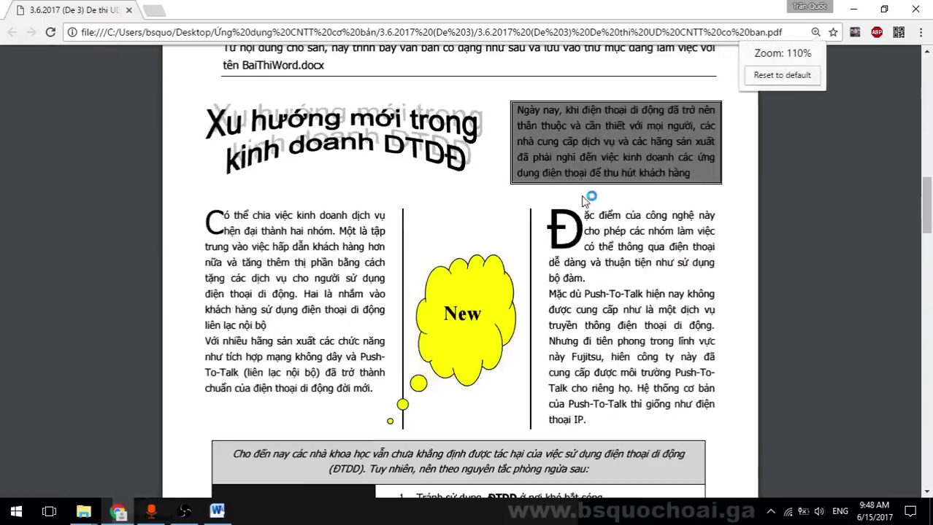
pyautogui.hotkey('alt', 'Tab')
pyautogui.scroll(3, 585, 200)
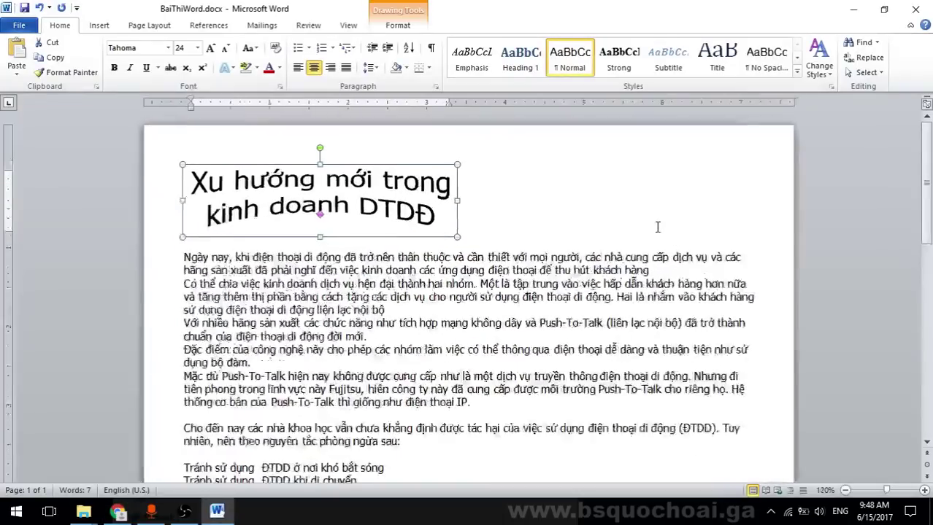
pyautogui.scroll(1, 656, 227)
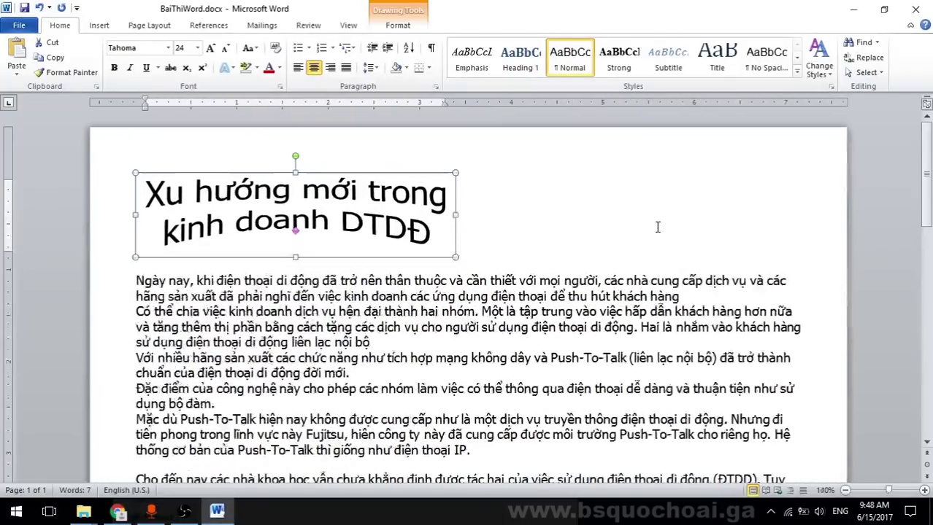
pyautogui.click(170, 48)
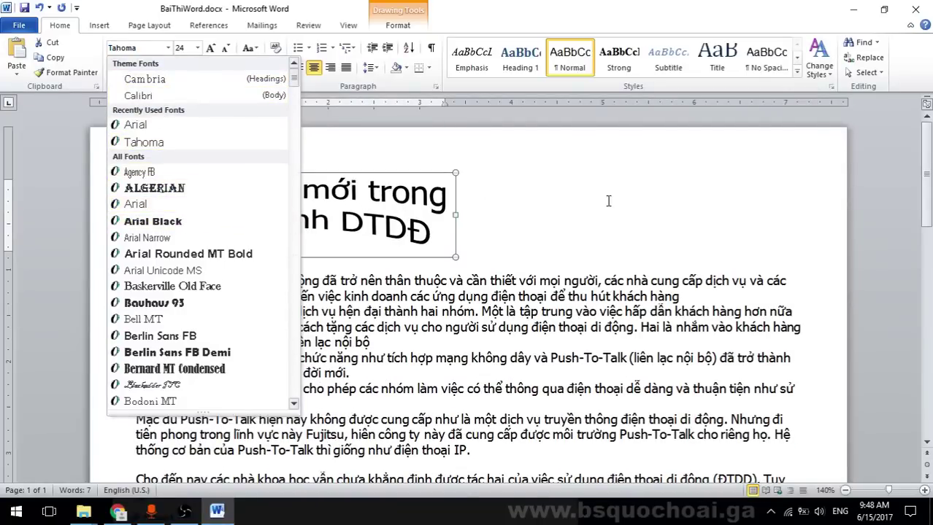
pyautogui.click(608, 200)
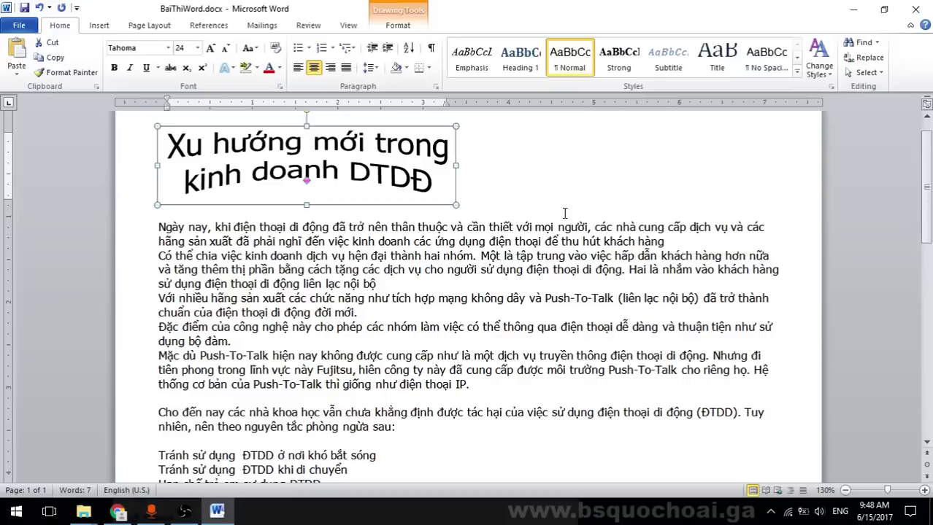
pyautogui.hotkey('alt', 'Tab')
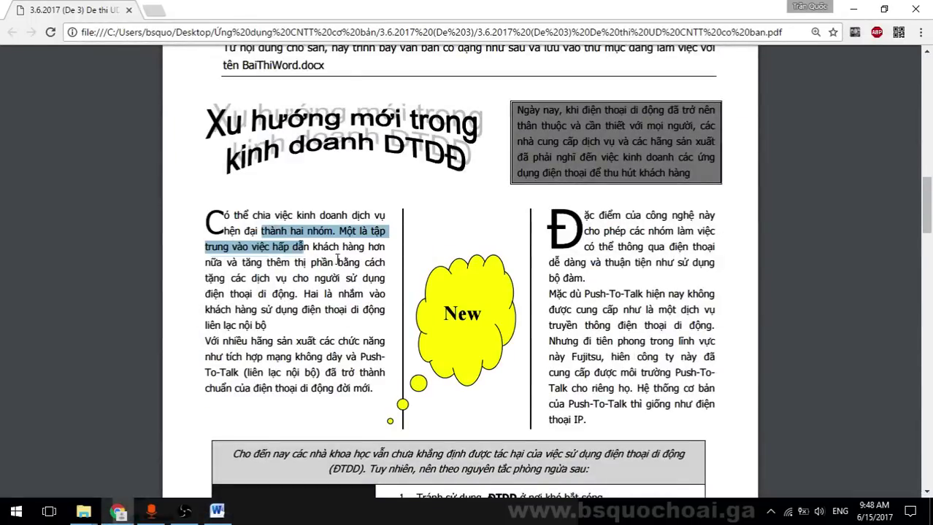
pyautogui.hotkey('alt', 'Tab')
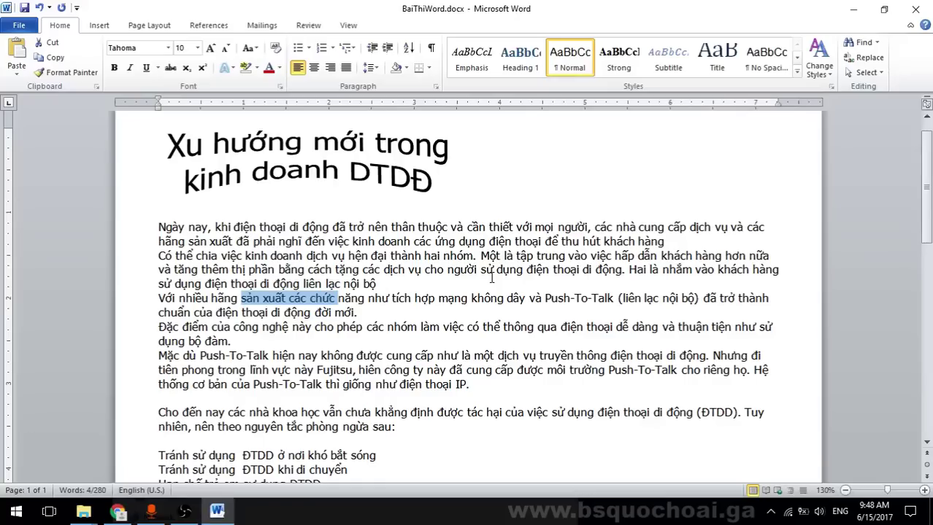
pyautogui.scroll(-1, 490, 278)
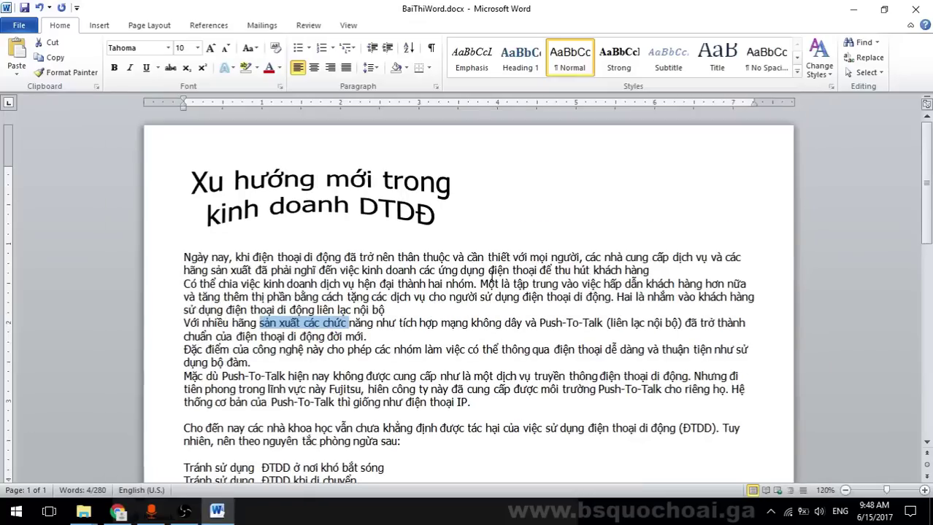
pyautogui.keyDown('ctrl'); pyautogui.scroll(-1, 490, 283); pyautogui.keyUp('ctrl')
pyautogui.click(301, 169)
pyautogui.click(589, 156)
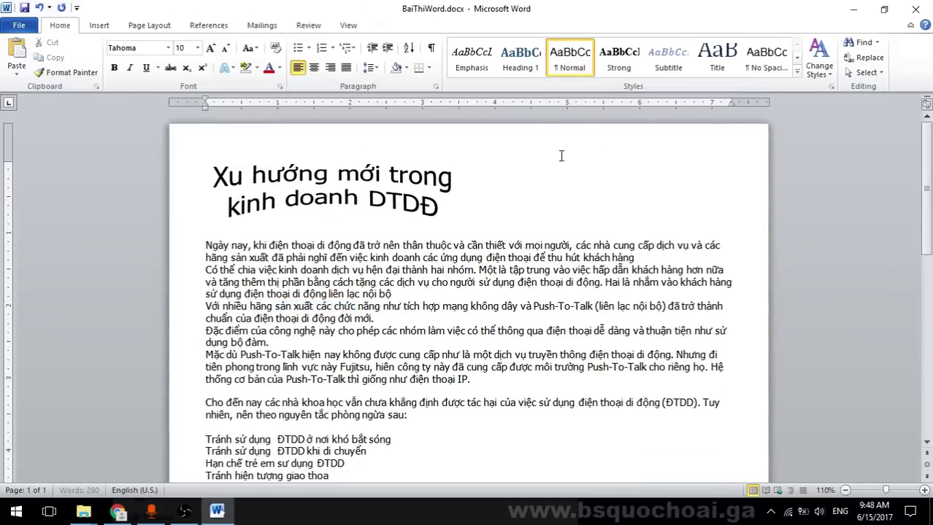
pyautogui.hotkey('ctrl', 'z')
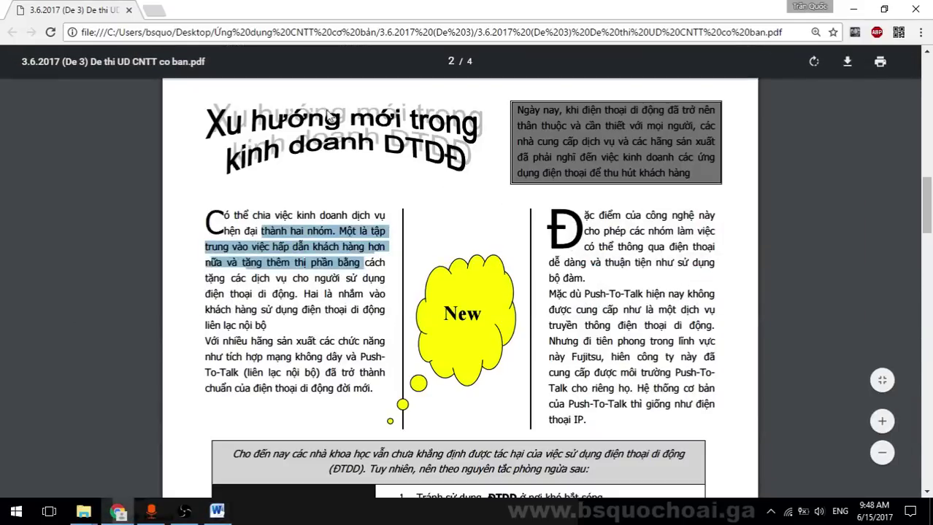
pyautogui.hotkey('alt', 'Tab')
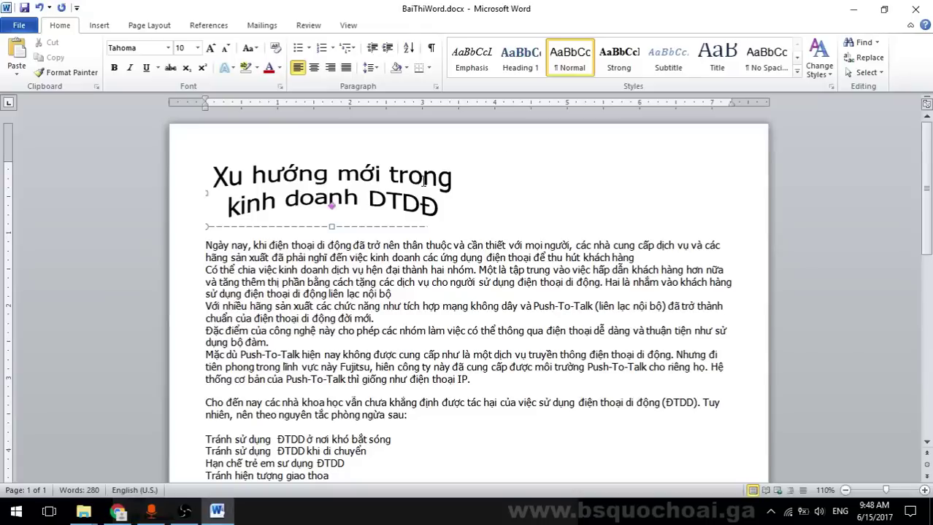
# Duplicate the warped title text box and place the copy below and to the right, partly overlapping the original
pyautogui.click(441, 161)
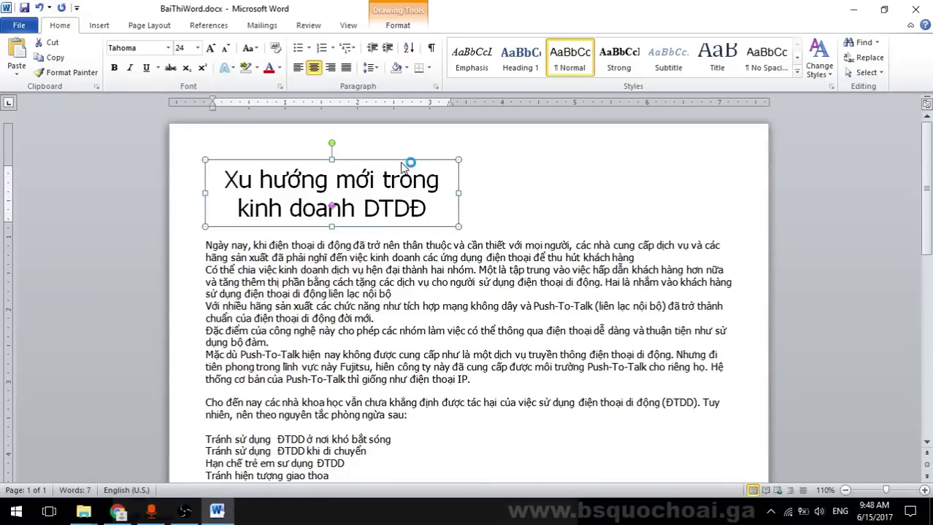
pyautogui.moveTo(408, 166); pyautogui.dragTo(421, 179)
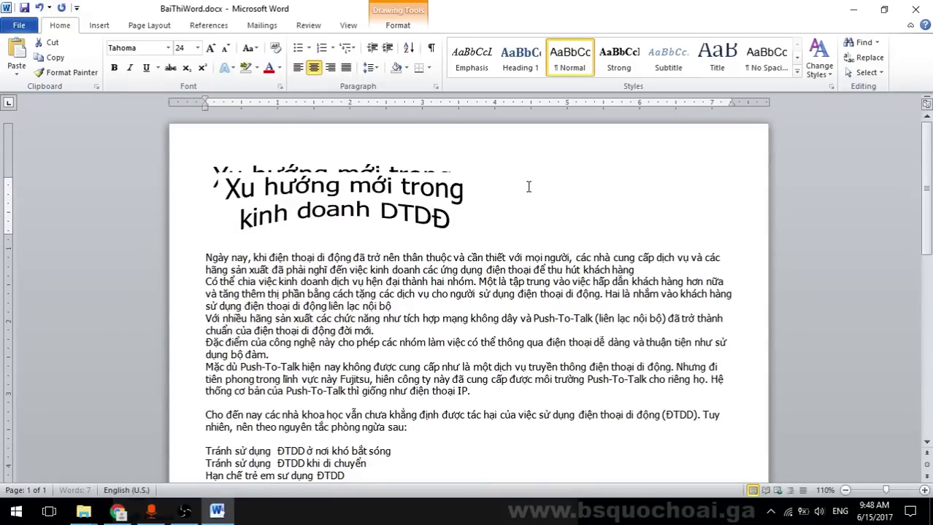
pyautogui.moveTo(450, 172); pyautogui.dragTo(517, 212)
pyautogui.click(400, 26)
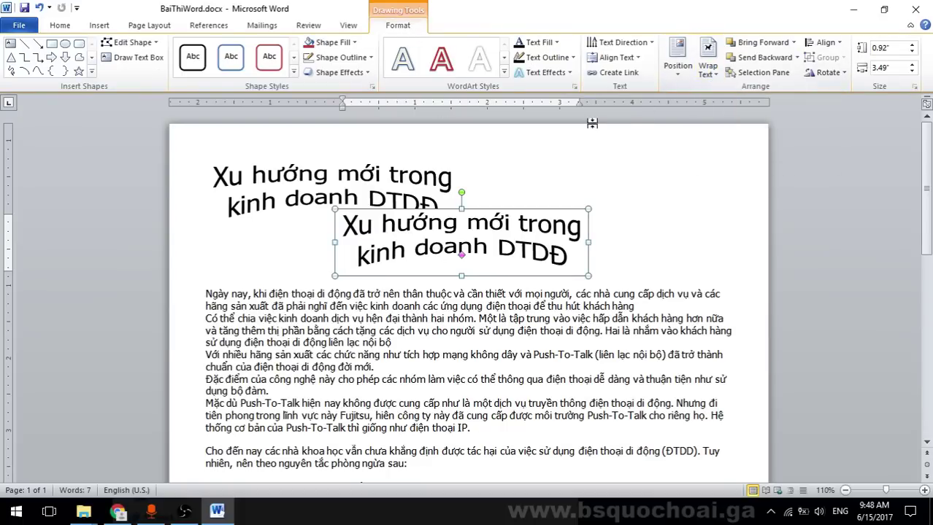
pyautogui.moveTo(476, 204); pyautogui.dragTo(459, 199)
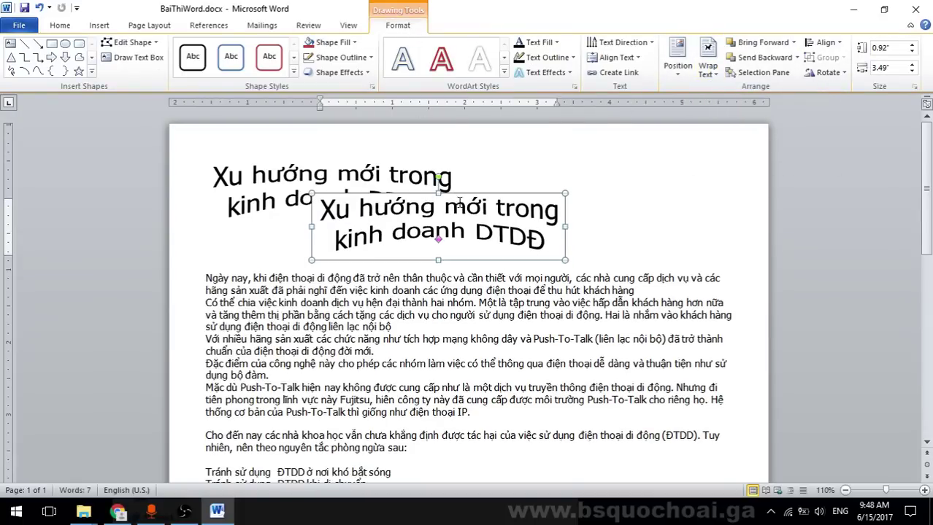
# Set the copied title box to no shape fill and move it directly beneath the original title
pyautogui.click(349, 42)
pyautogui.click(336, 157)
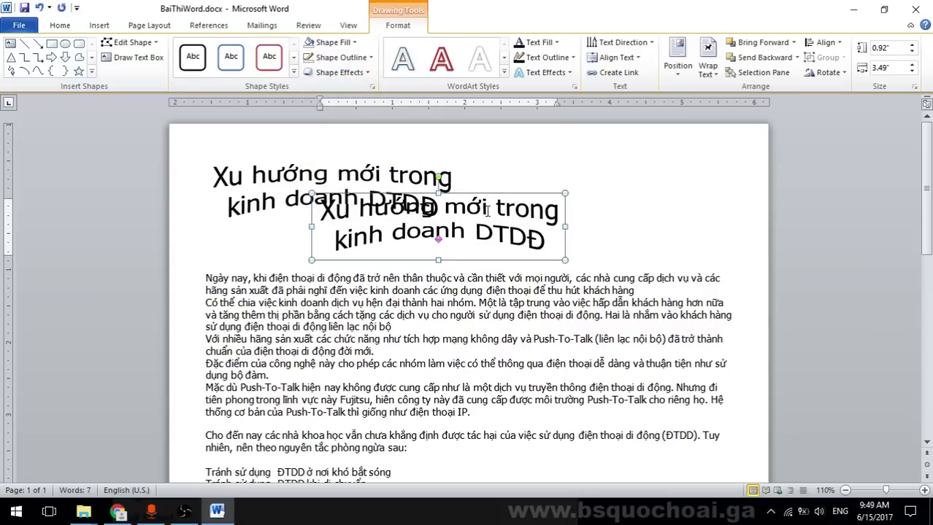
pyautogui.moveTo(493, 198); pyautogui.dragTo(418, 172)
pyautogui.click(506, 193)
pyautogui.click(420, 170)
pyautogui.click(538, 162)
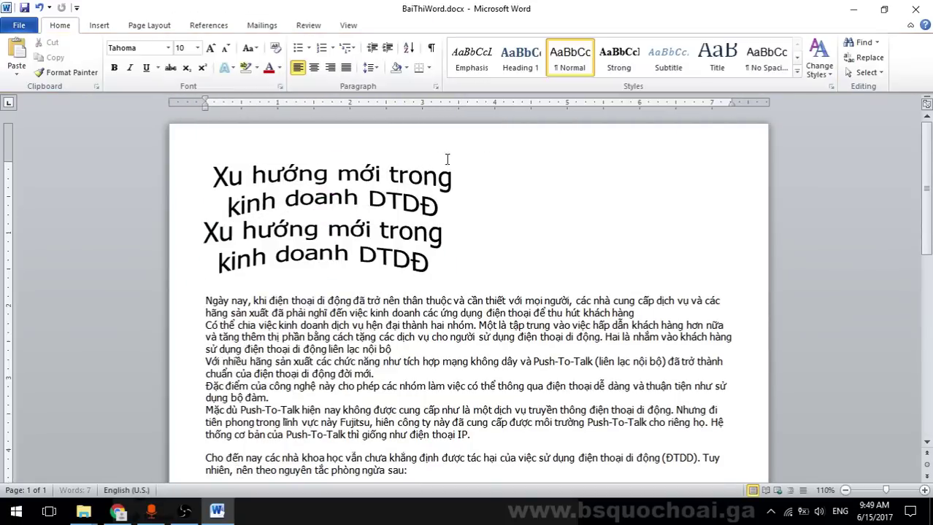
# Change the upper title's text fill to light grey so it can serve as the shadow
pyautogui.click(426, 157)
pyautogui.click(426, 157)
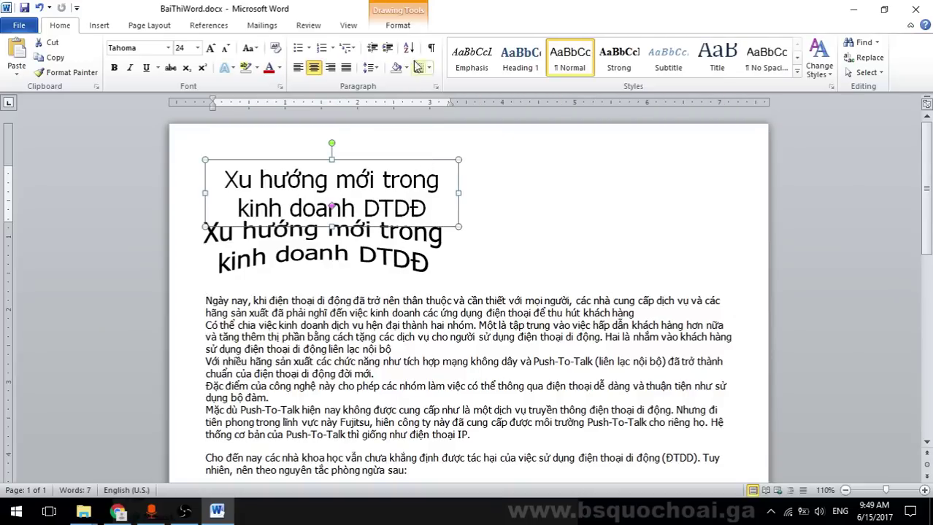
pyautogui.click(461, 162)
pyautogui.click(448, 180)
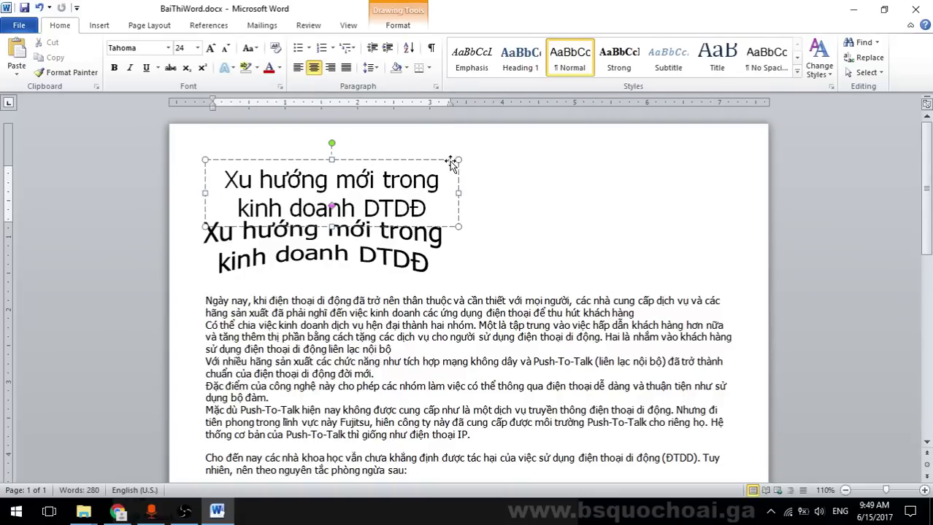
pyautogui.click(432, 152)
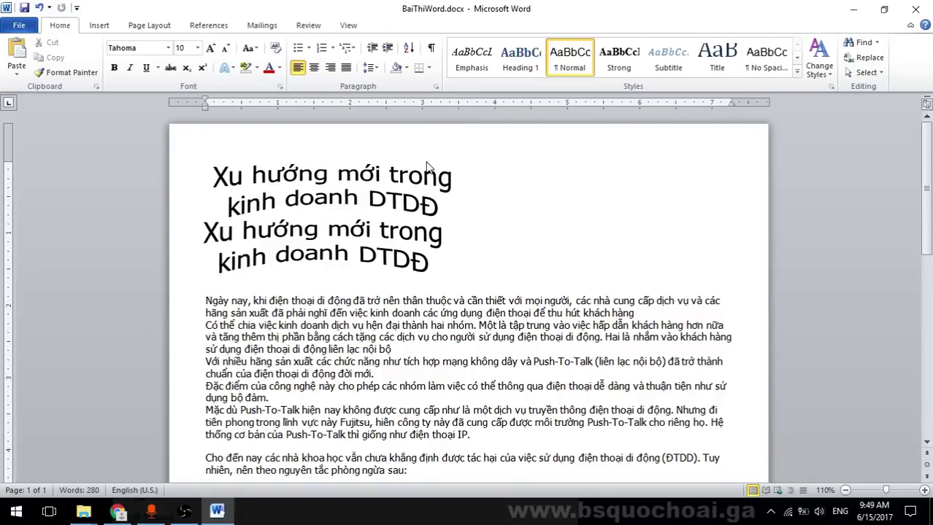
pyautogui.click(427, 166)
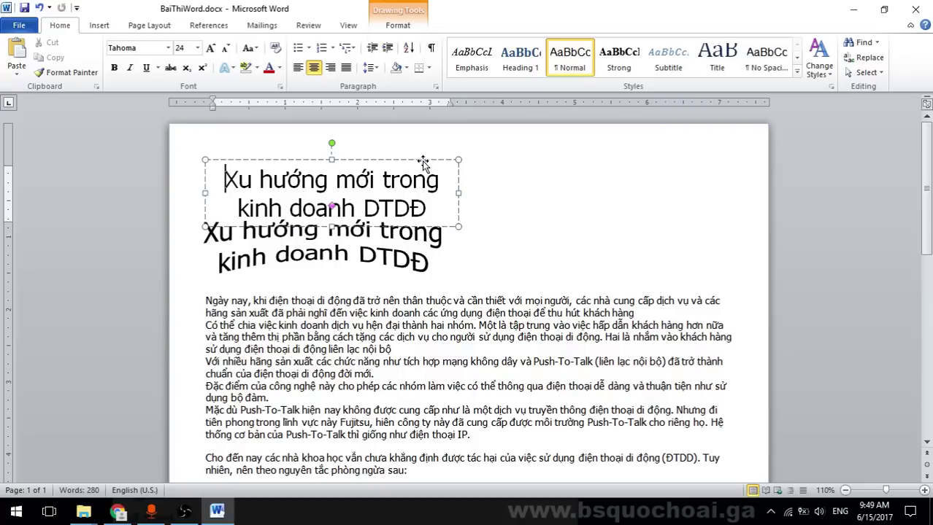
pyautogui.click(398, 25)
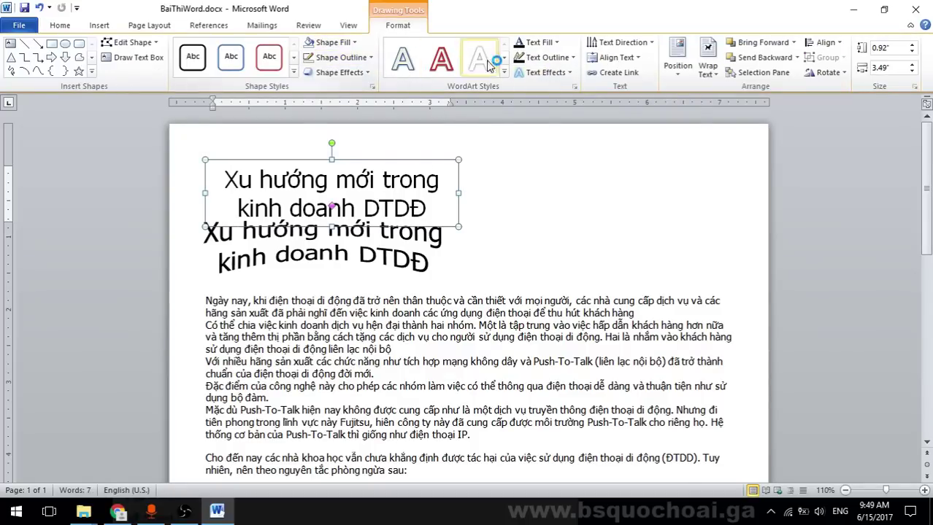
pyautogui.click(537, 46)
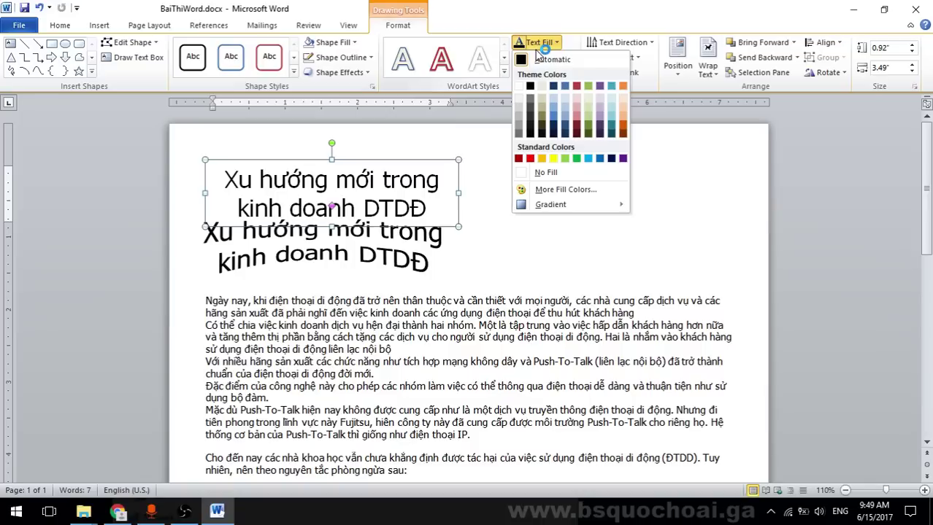
pyautogui.click(519, 111)
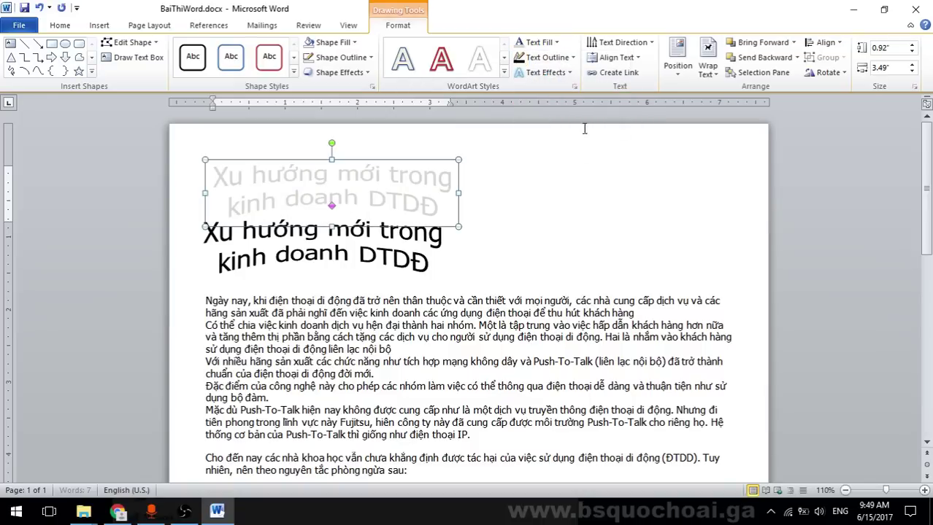
pyautogui.click(566, 209)
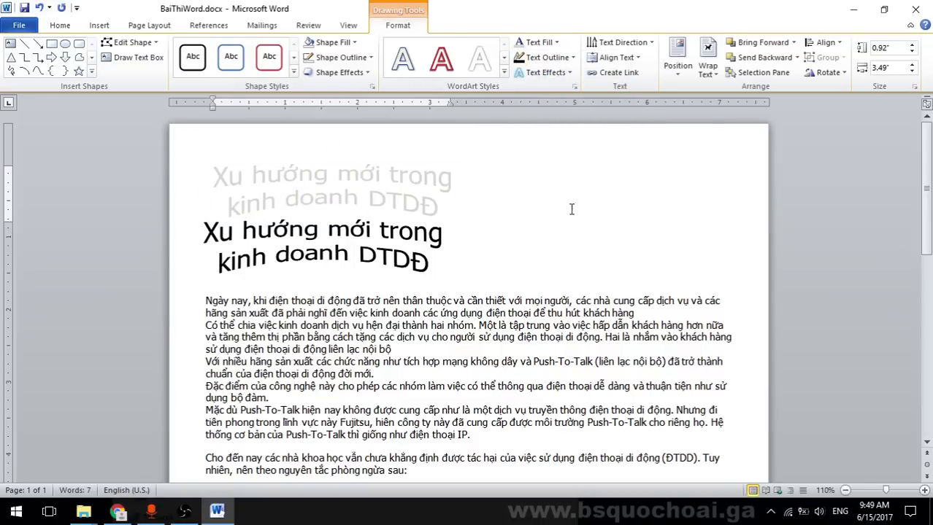
# Move the black title copy over the grey title, offset slightly down and to the left
pyautogui.click(402, 227)
pyautogui.press('F4')
pyautogui.moveTo(402, 205); pyautogui.dragTo(405, 167)
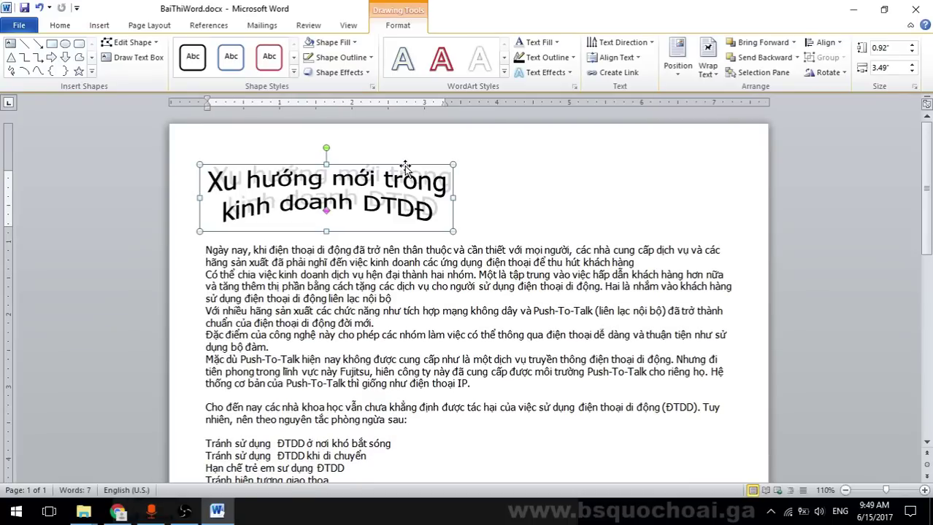
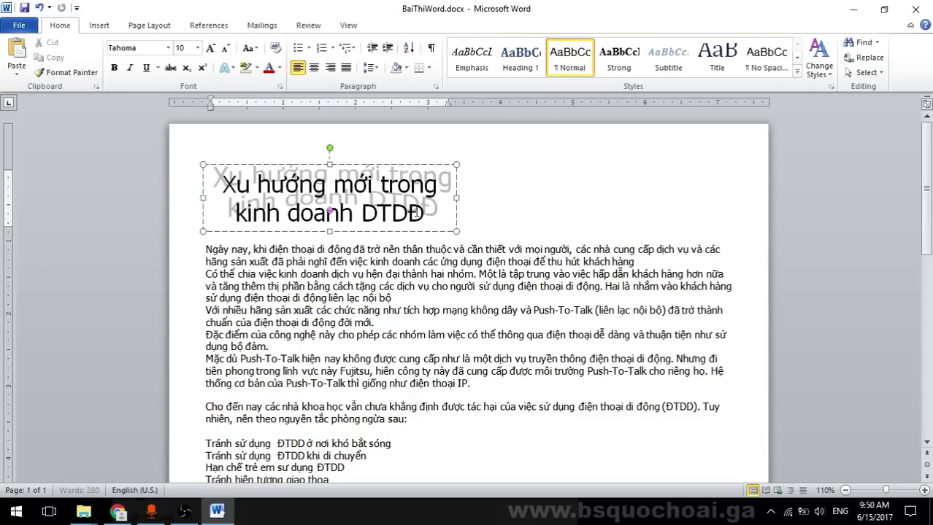
# Move the black title aside to the right and apply the outer diagonal top-right shadow preset to its text
pyautogui.moveTo(410, 169); pyautogui.dragTo(622, 184)
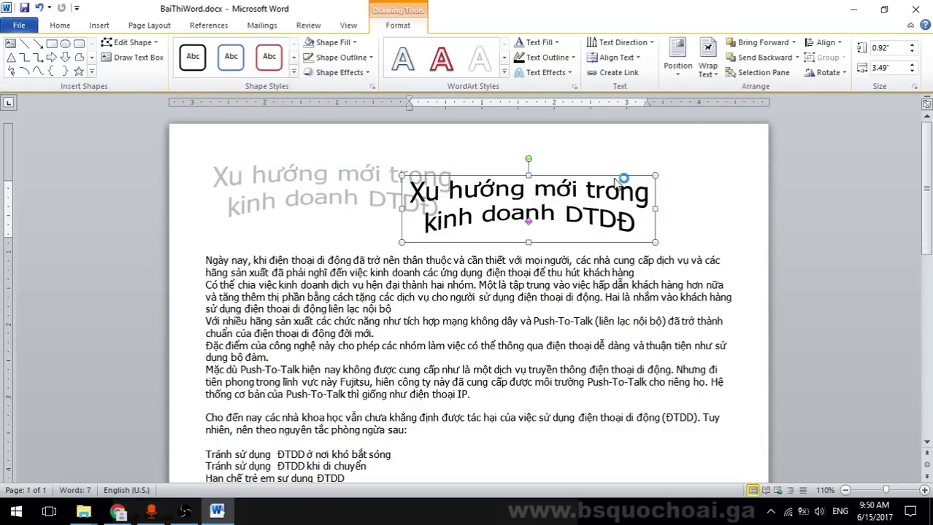
pyautogui.click(546, 72)
pyautogui.moveTo(562, 96)
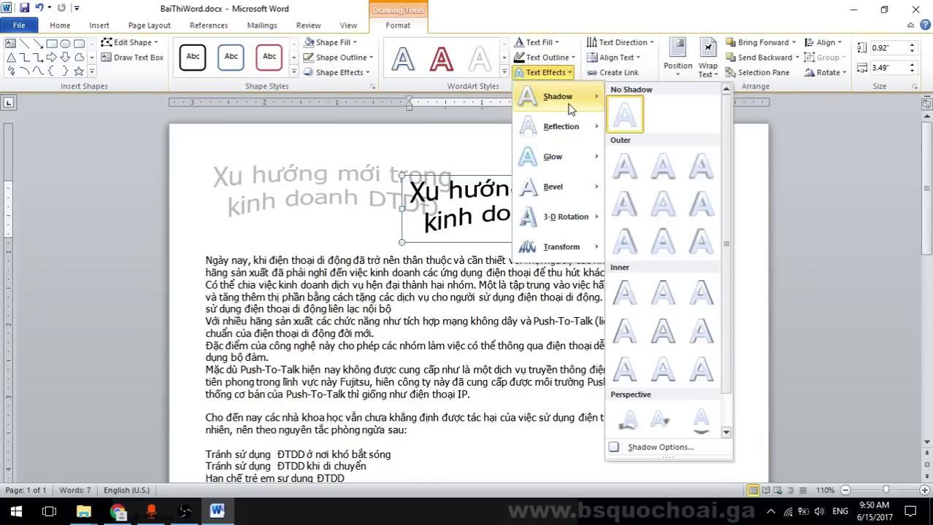
pyautogui.click(636, 446)
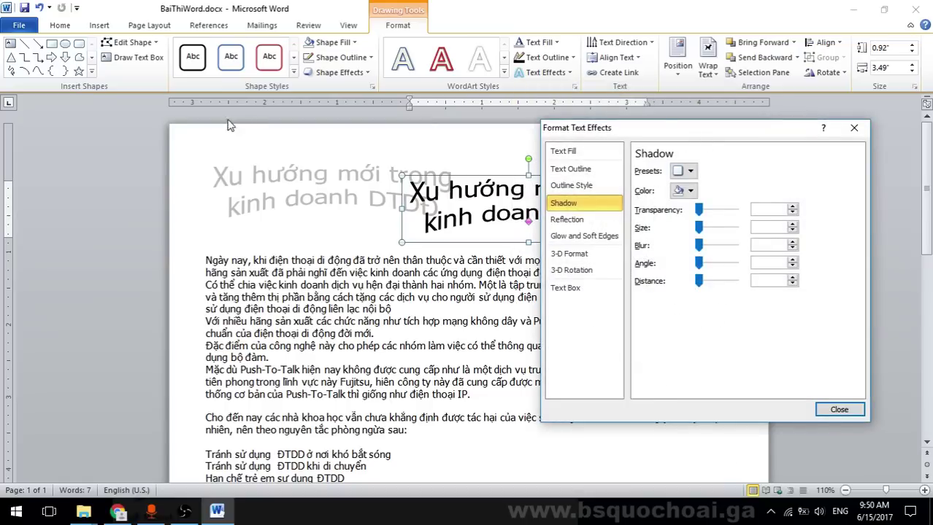
pyautogui.moveTo(700, 128); pyautogui.dragTo(238, 99)
pyautogui.click(229, 142)
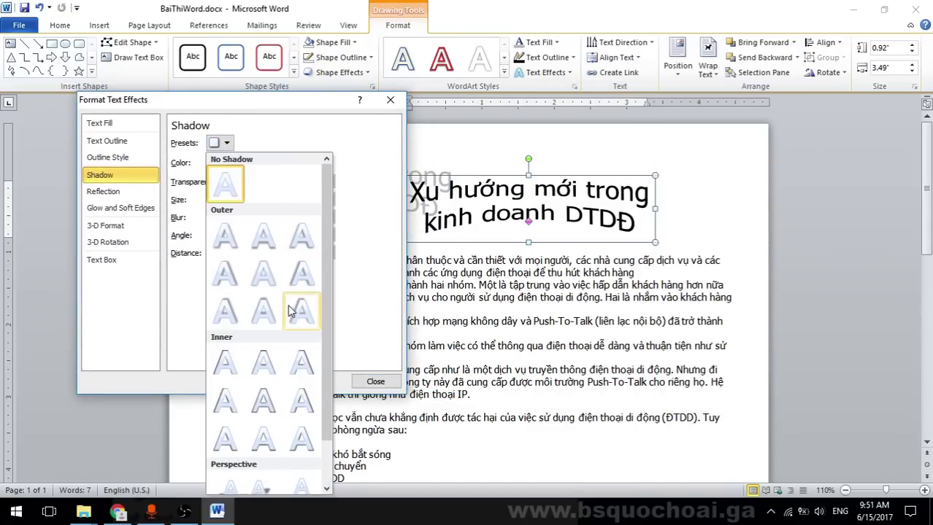
pyautogui.click(232, 312)
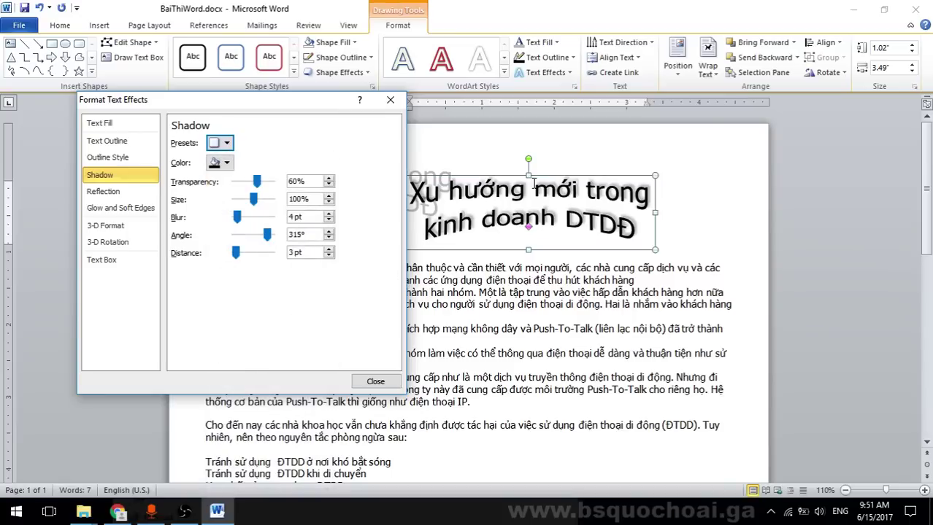
# Set the black title's text shadow to 16% transparency, 100% size and 0 pt blur
pyautogui.moveTo(260, 184); pyautogui.dragTo(265, 206)
pyautogui.click(329, 203)
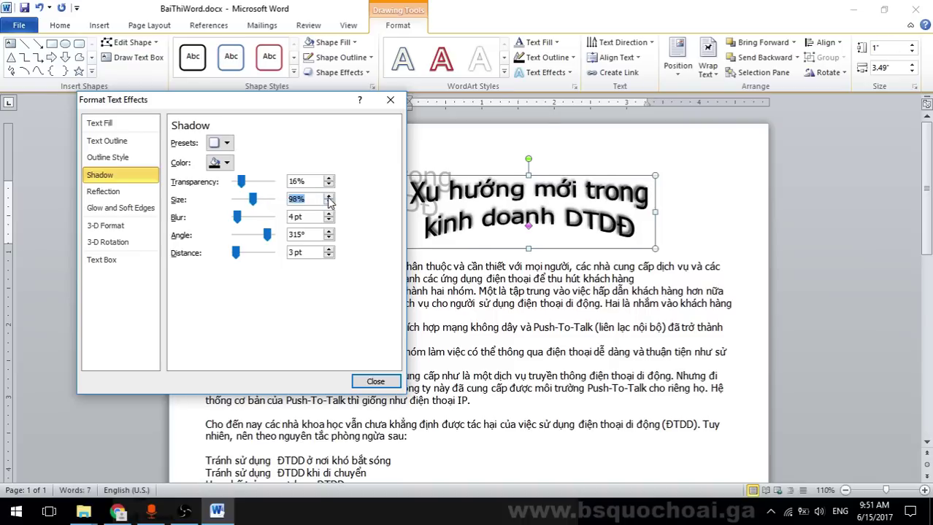
pyautogui.click(328, 198)
pyautogui.click(329, 198)
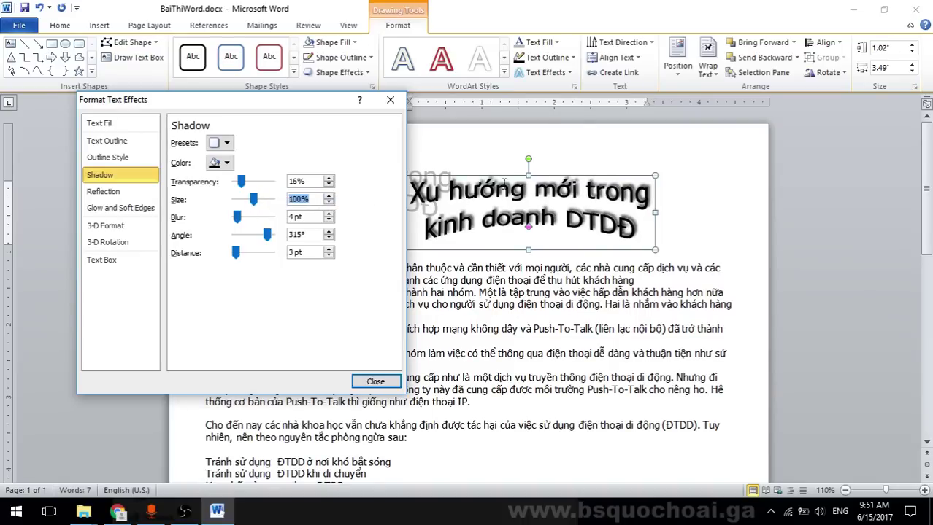
pyautogui.moveTo(237, 216); pyautogui.dragTo(232, 217)
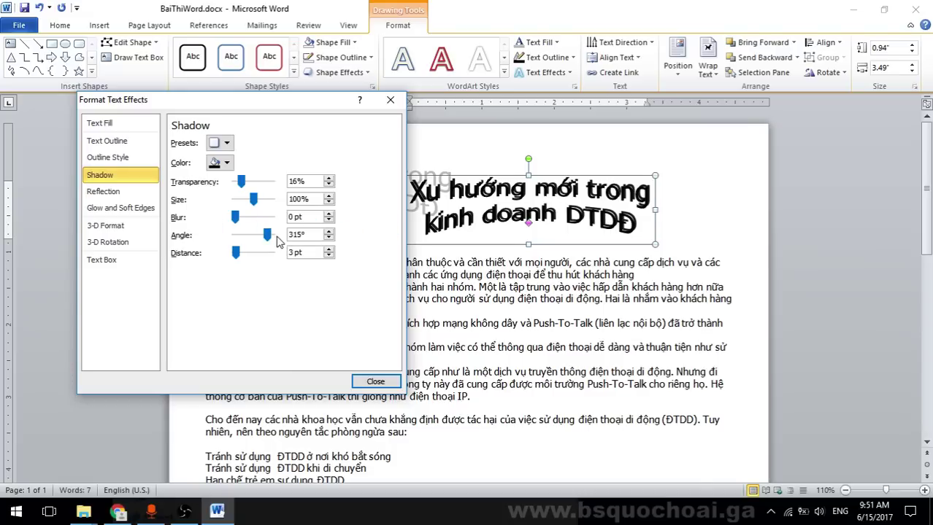
# Set the black title's text shadow to a 304° angle and a 4 pt distance
pyautogui.moveTo(268, 240)
pyautogui.mouseDown()
pyautogui.moveTo(247, 240)
pyautogui.moveTo(265, 240)
pyautogui.mouseUp()
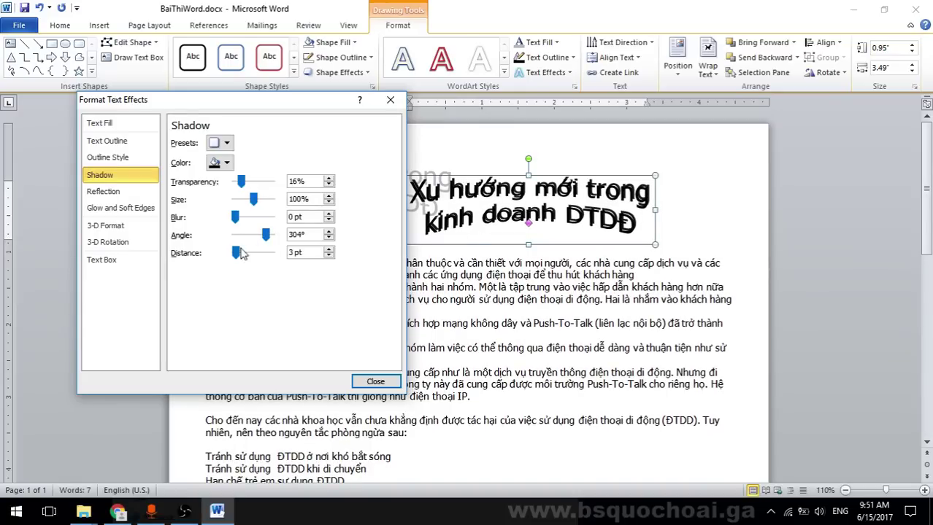
pyautogui.moveTo(235, 252)
pyautogui.mouseDown()
pyautogui.moveTo(245, 252)
pyautogui.moveTo(232, 257)
pyautogui.mouseUp()
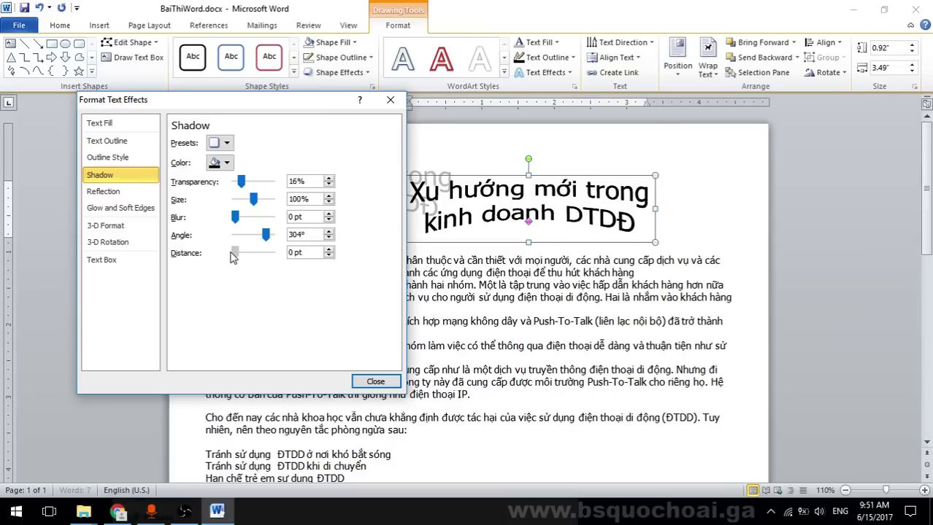
pyautogui.click(329, 250)
pyautogui.click(329, 250)
pyautogui.click(330, 250)
pyautogui.click(329, 250)
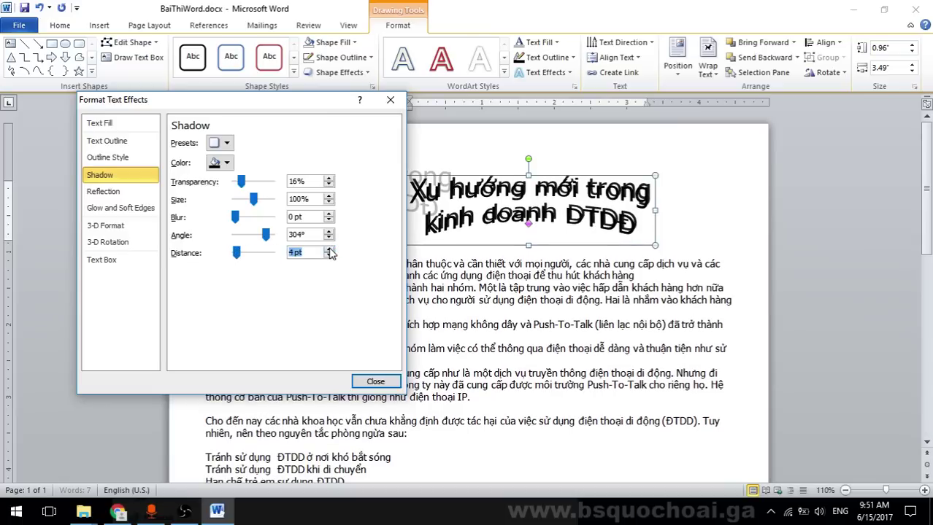
pyautogui.click(329, 250)
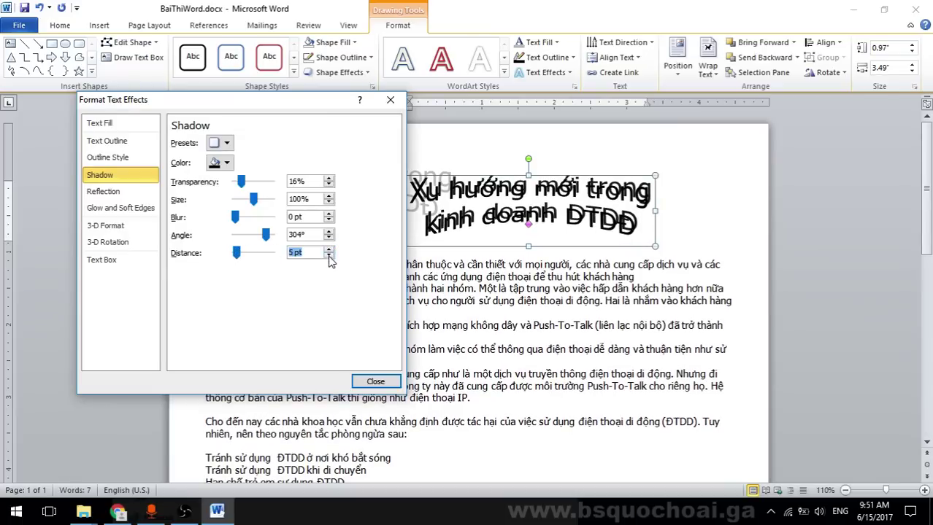
pyautogui.click(328, 256)
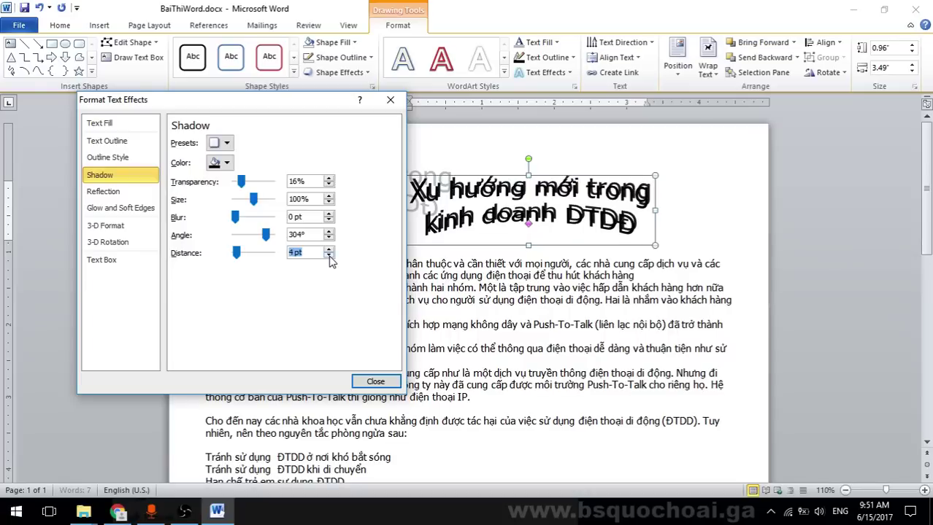
# Recolor the black title's text shadow light grey, settling on a slightly darker shade
pyautogui.click(227, 165)
pyautogui.click(212, 212)
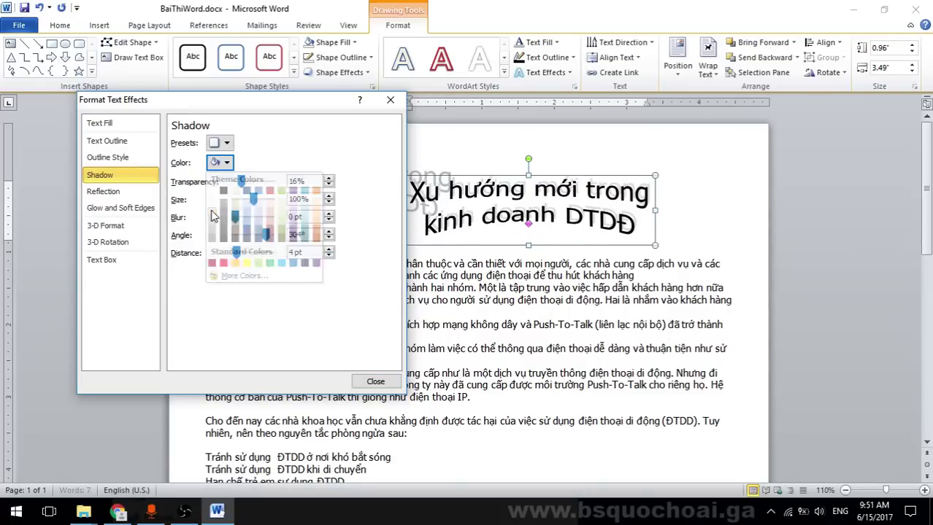
pyautogui.click(226, 164)
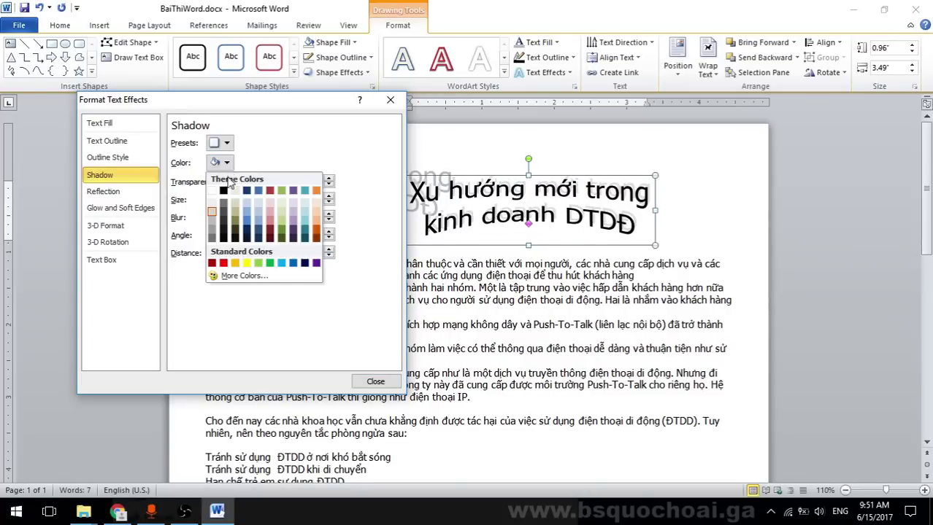
pyautogui.click(212, 217)
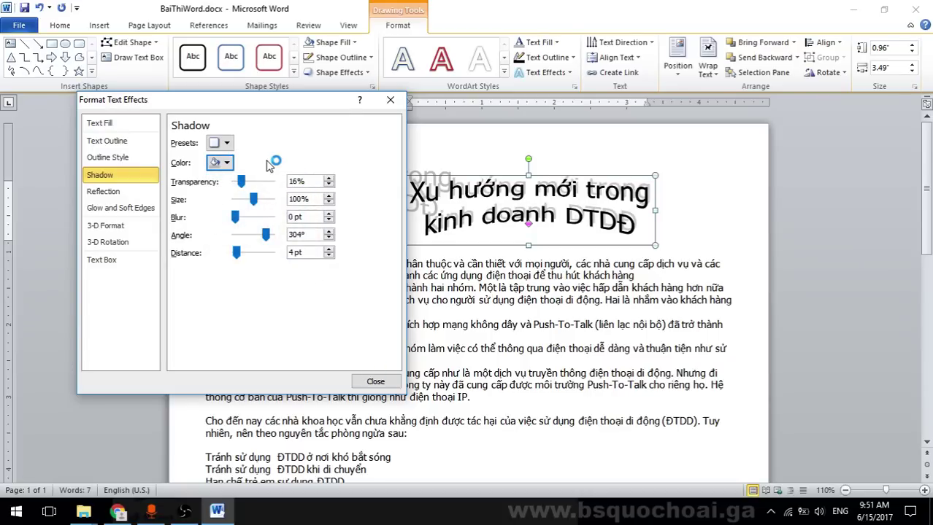
pyautogui.click(375, 382)
# Delete the grey title copy and move the shadowed black title into its place at the page's upper-left margin
pyautogui.click(281, 171)
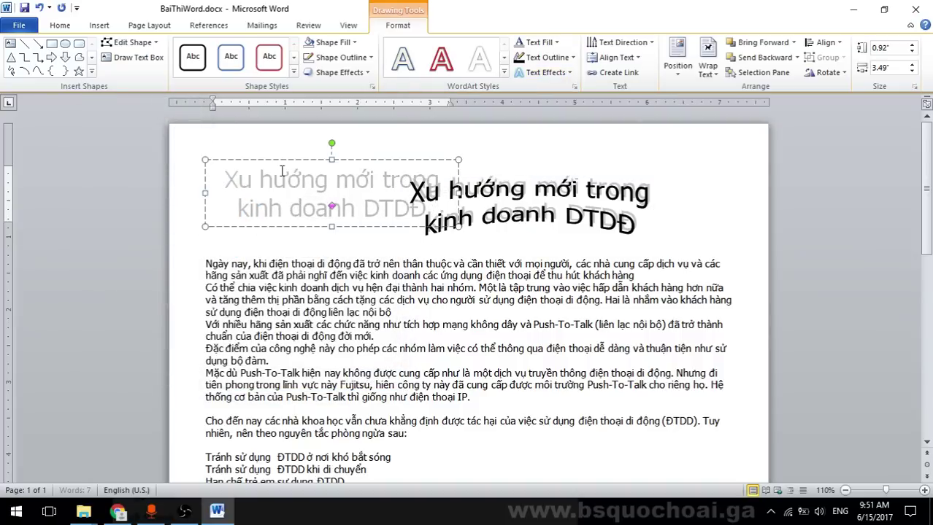
pyautogui.press('Delete')
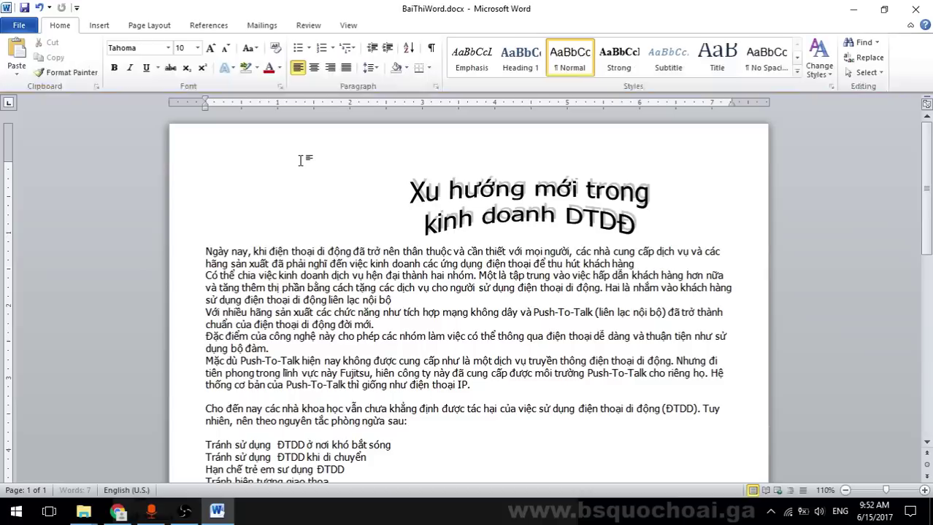
pyautogui.click(612, 182)
pyautogui.moveTo(612, 183); pyautogui.dragTo(425, 157)
# Apply Top and Bottom text wrapping to the shadowed title
pyautogui.click(707, 60)
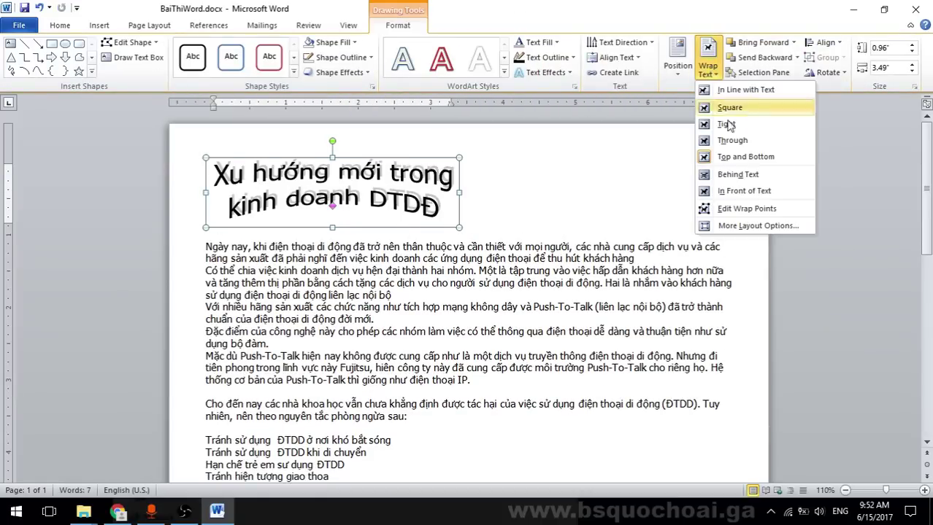
pyautogui.click(745, 156)
pyautogui.click(538, 160)
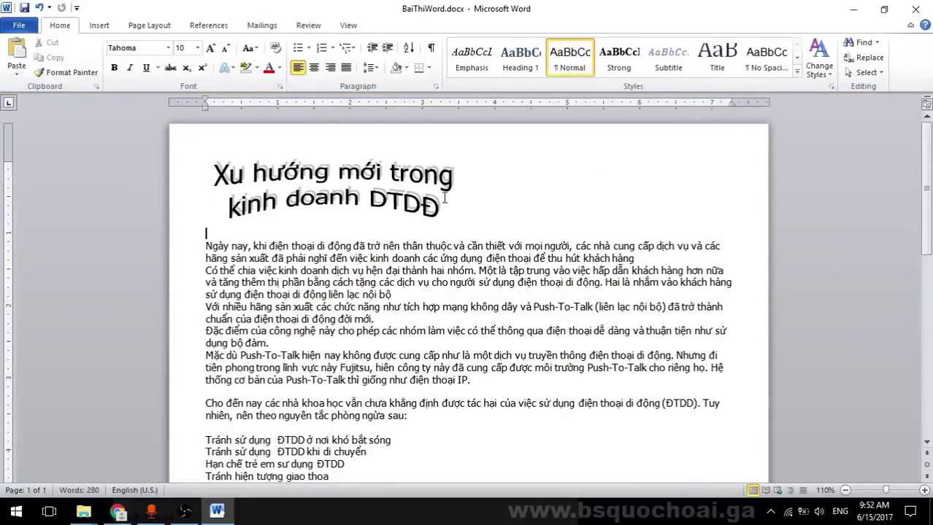
# Change the title's text shadow color to black with 80% transparency
pyautogui.click(395, 173)
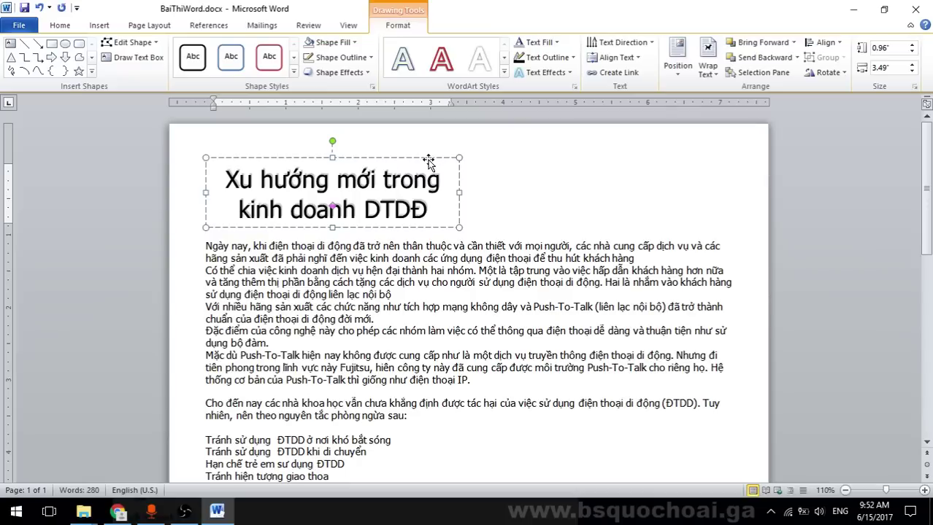
pyautogui.click(569, 73)
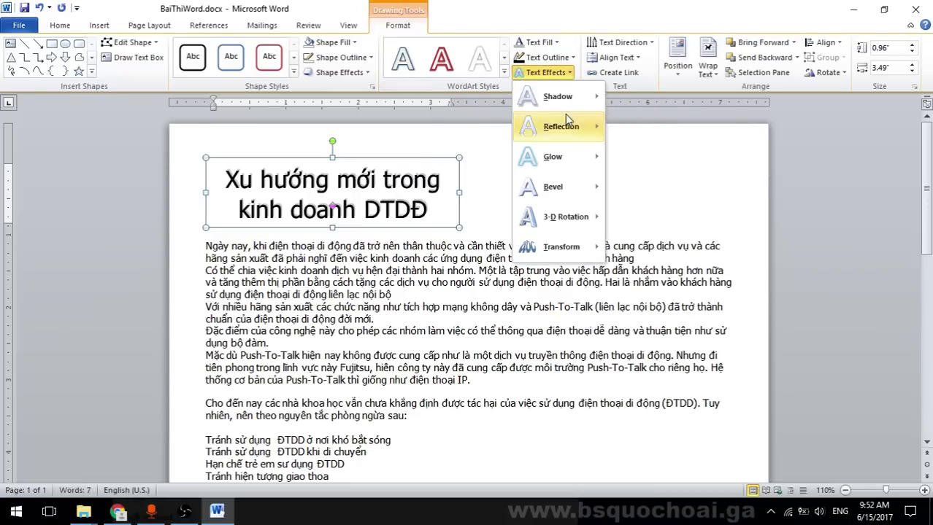
pyautogui.moveTo(559, 96)
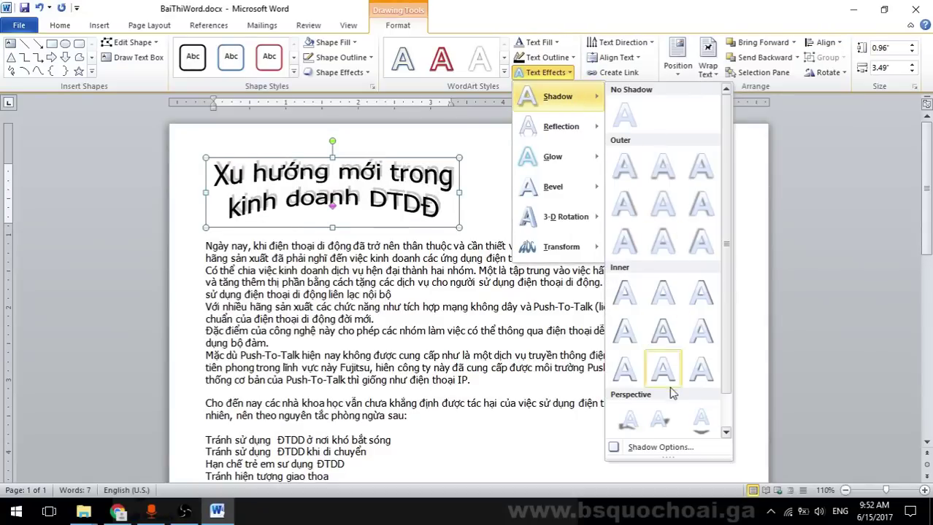
pyautogui.click(660, 448)
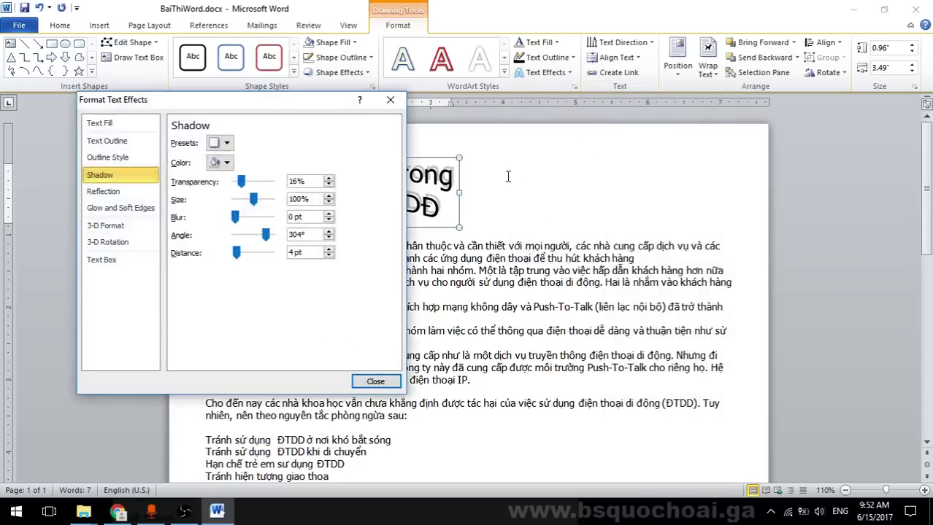
pyautogui.moveTo(227, 102); pyautogui.dragTo(666, 100)
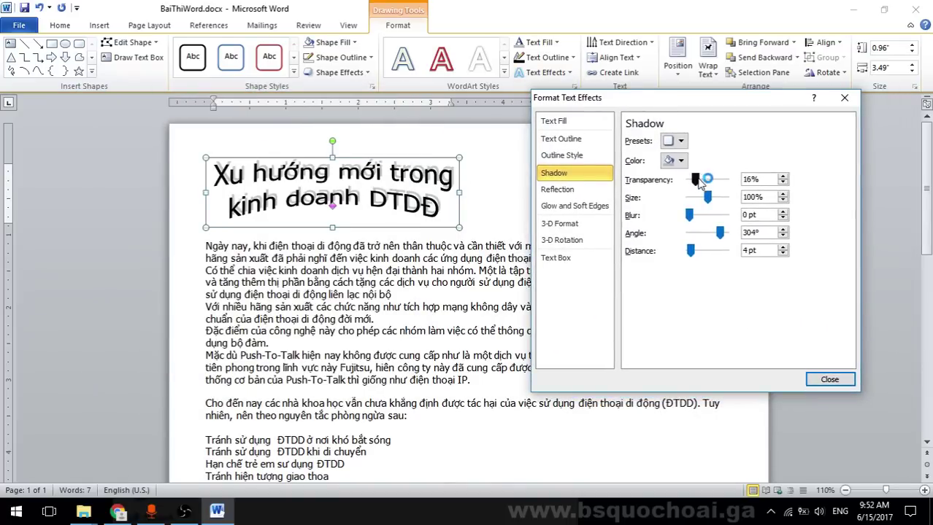
pyautogui.moveTo(706, 182); pyautogui.dragTo(679, 186)
pyautogui.click(673, 161)
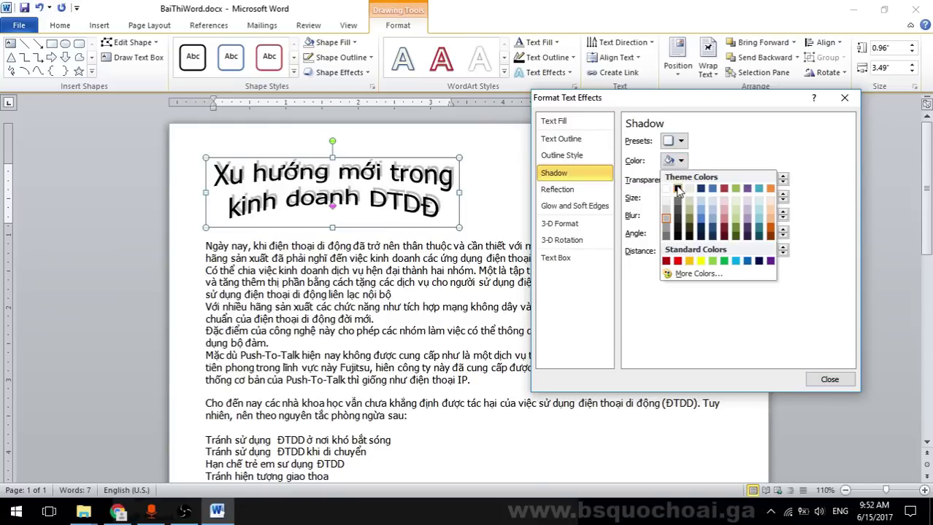
pyautogui.click(679, 189)
pyautogui.moveTo(695, 186); pyautogui.dragTo(722, 186)
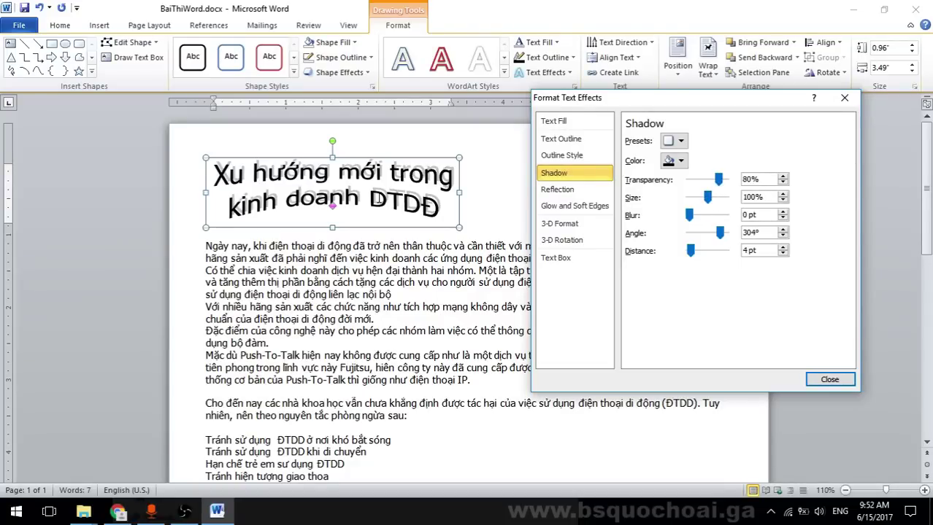
# Set the title's text shadow to 0 pt blur, a 290° angle and a 5 pt distance
pyautogui.moveTo(689, 219); pyautogui.dragTo(673, 223)
pyautogui.moveTo(721, 237)
pyautogui.mouseDown()
pyautogui.moveTo(682, 248)
pyautogui.moveTo(720, 243)
pyautogui.mouseUp()
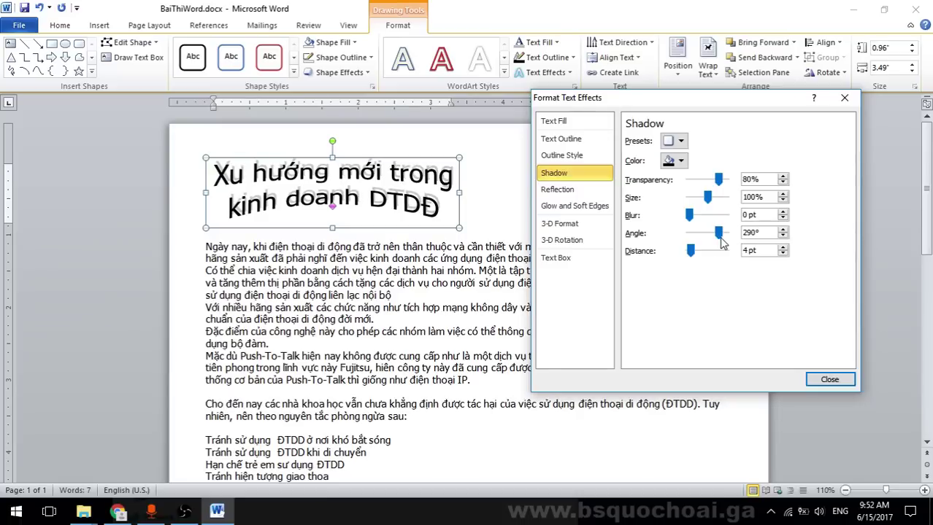
pyautogui.click(784, 248)
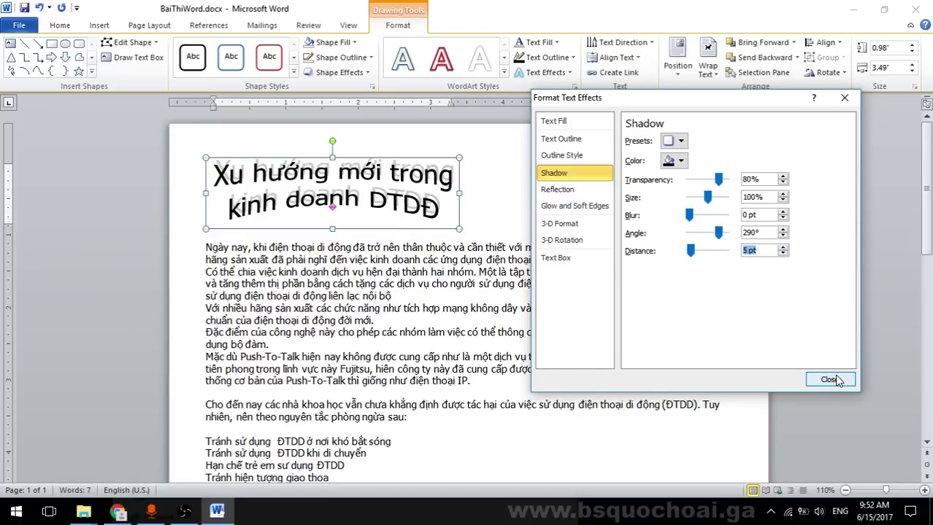
pyautogui.click(829, 379)
pyautogui.click(650, 308)
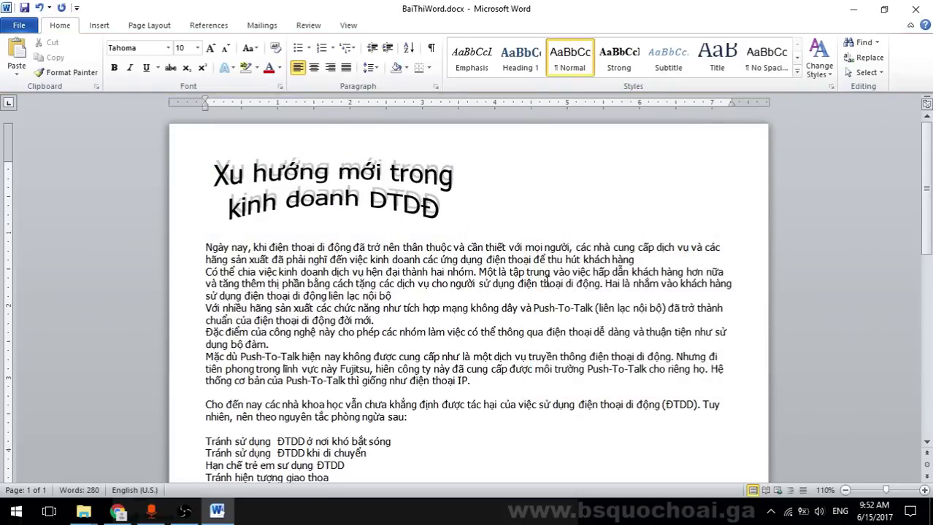
# Check the PDF sample and copy the "Ngày nay, khi điện thoại di động" paragraph, removing it from the body text
pyautogui.hotkey('alt', 'Tab')
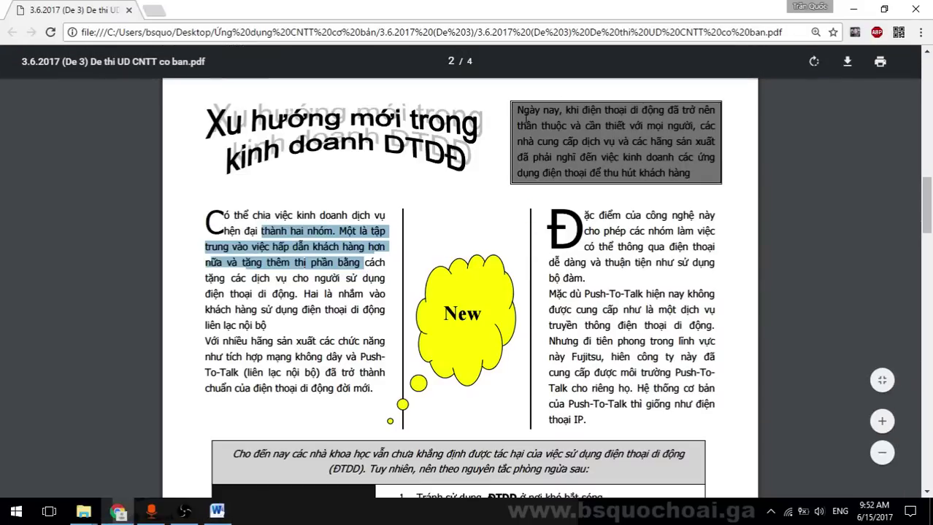
pyautogui.hotkey('alt', 'Tab')
pyautogui.moveTo(230, 247); pyautogui.dragTo(640, 261)
pyautogui.hotkey('ctrl', 'c')
pyautogui.press('Delete')
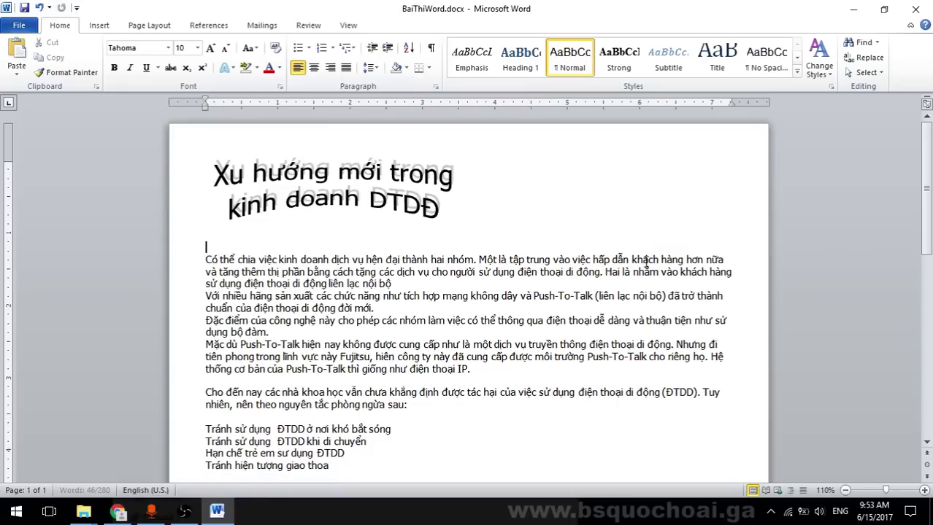
# Compare with the PDF sample, insert a simple text box and paste the copied paragraph over its placeholder text
pyautogui.hotkey('alt', 'Tab')
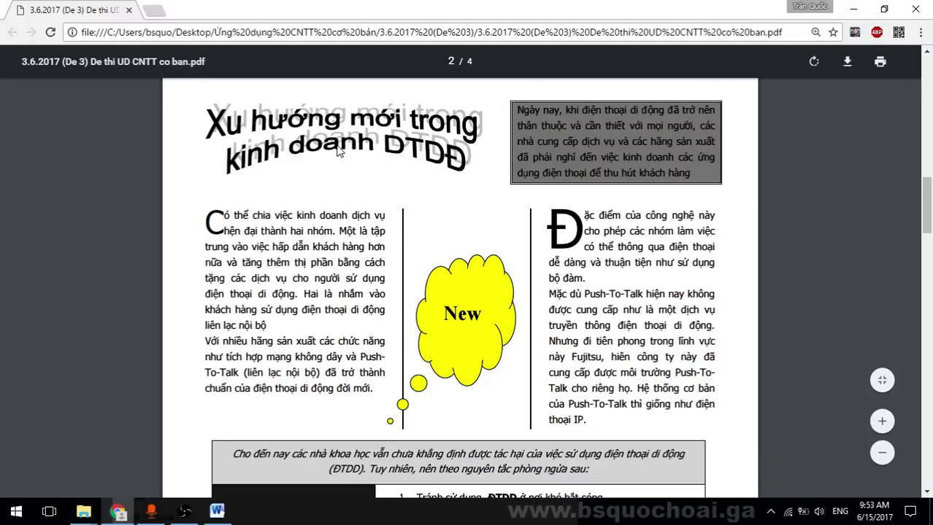
pyautogui.hotkey('alt', 'Tab')
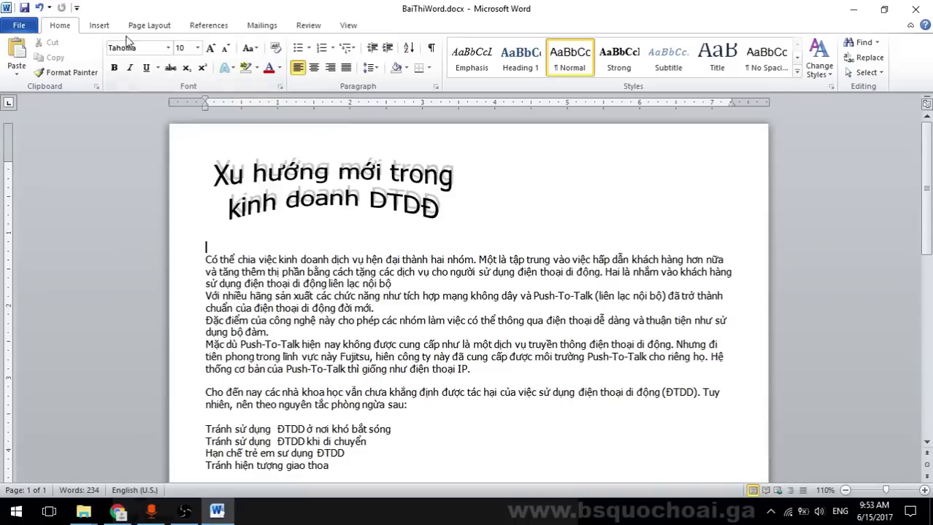
pyautogui.click(100, 25)
pyautogui.click(597, 77)
pyautogui.click(601, 120)
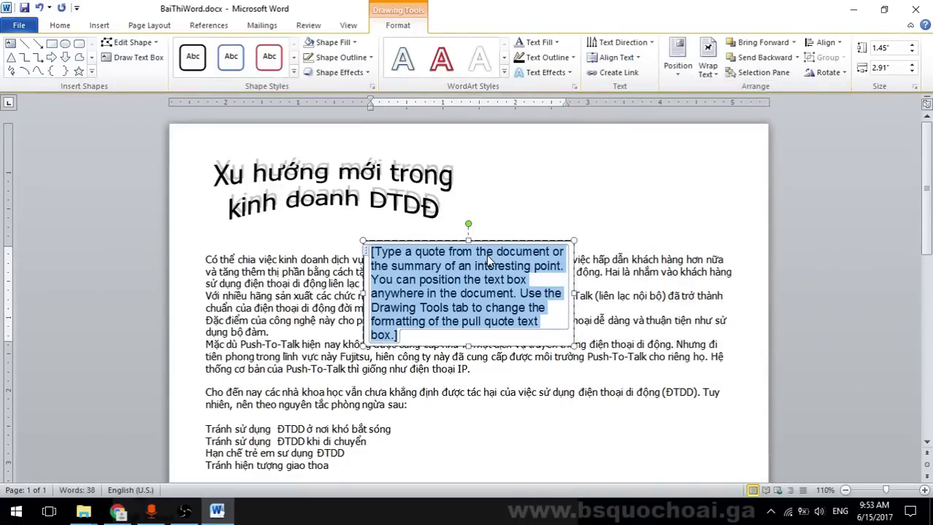
pyautogui.hotkey('ctrl', 'v')
# Move the text box to the right of the title, level with it, and select its frame
pyautogui.moveTo(516, 240); pyautogui.dragTo(662, 153)
pyautogui.click(749, 175)
pyautogui.click(700, 154)
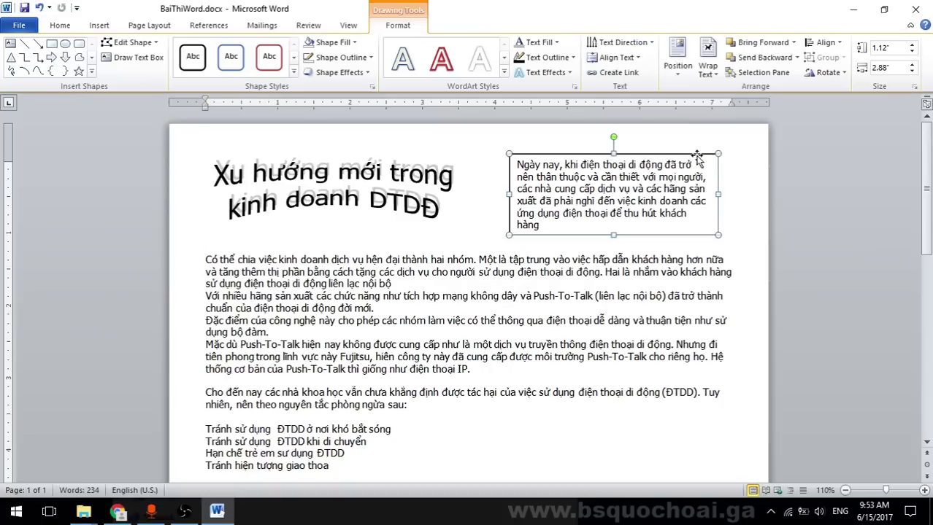
# Look through the text box's outline weight and dash options and compare them with the box's border in the PDF sample
pyautogui.click(365, 58)
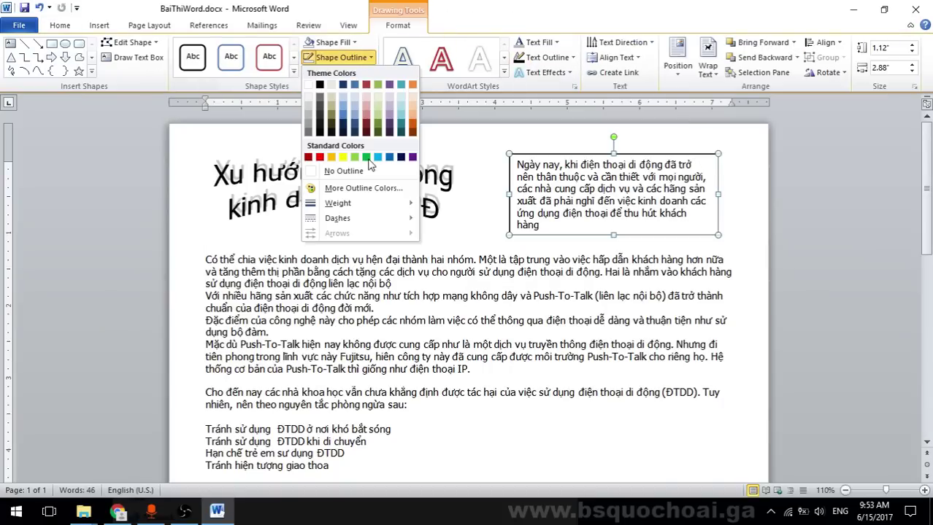
pyautogui.moveTo(364, 210)
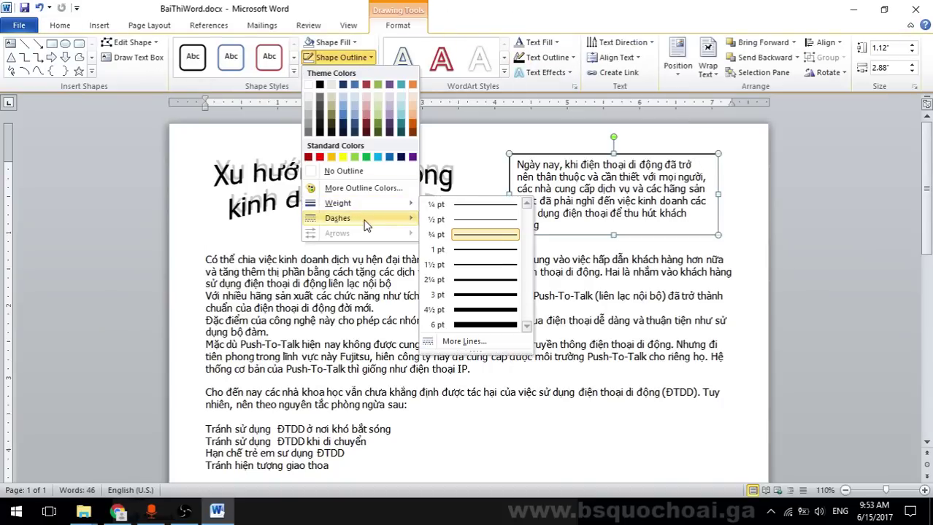
pyautogui.moveTo(377, 227)
pyautogui.hotkey('alt', 'Tab')
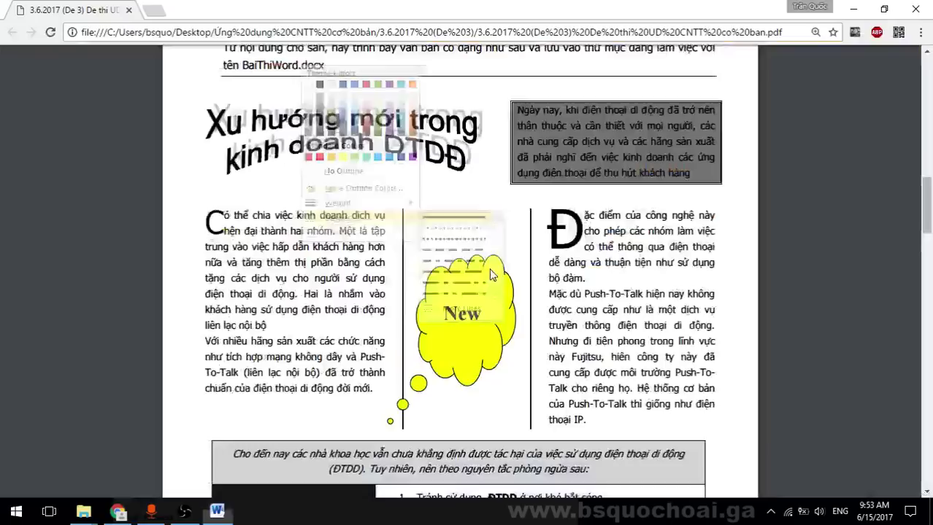
pyautogui.hotkey('alt', 'Tab')
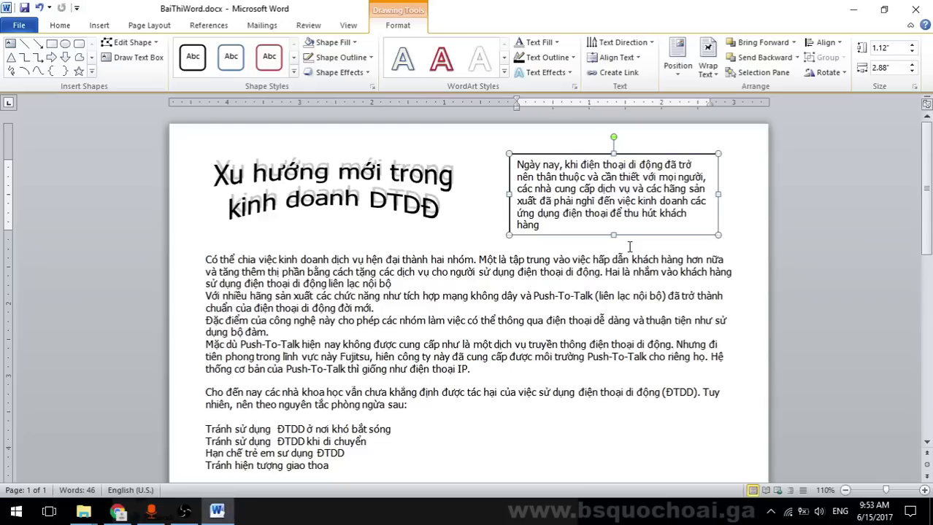
pyautogui.click(365, 58)
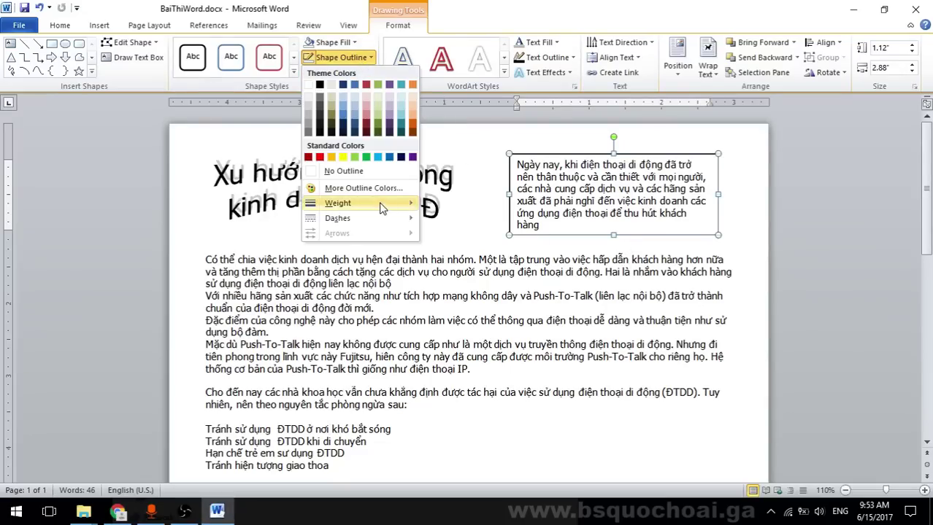
pyautogui.click(469, 310)
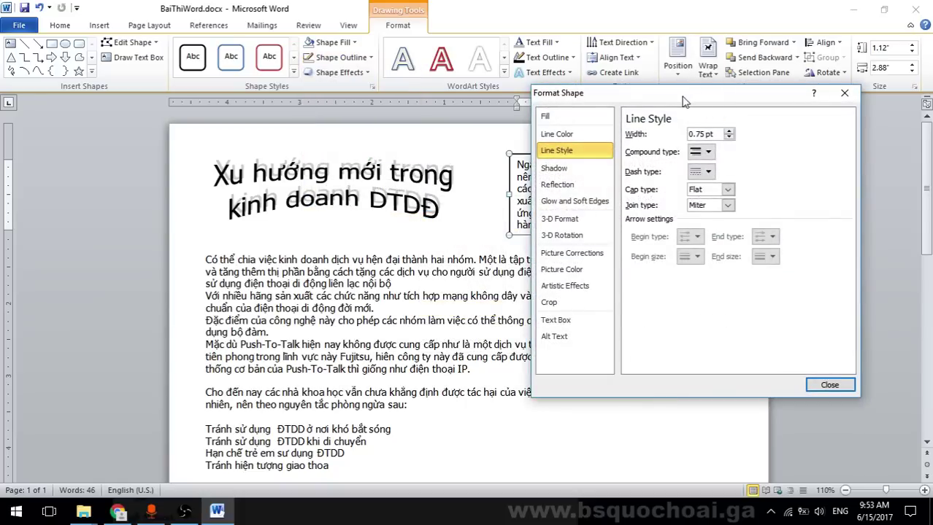
pyautogui.moveTo(686, 100); pyautogui.dragTo(307, 101)
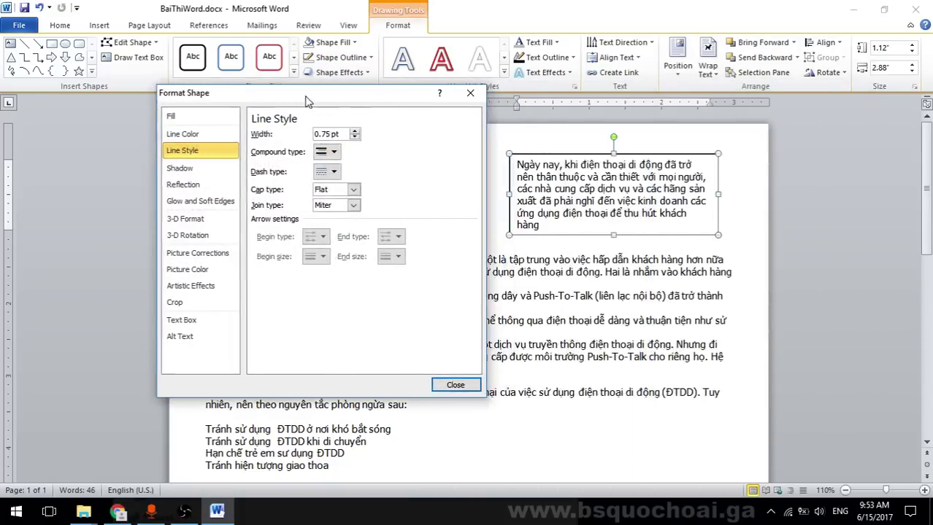
pyautogui.click(471, 93)
# In the detailed line settings, set the compound type of the text box's outline to Double
pyautogui.click(369, 57)
pyautogui.moveTo(387, 219)
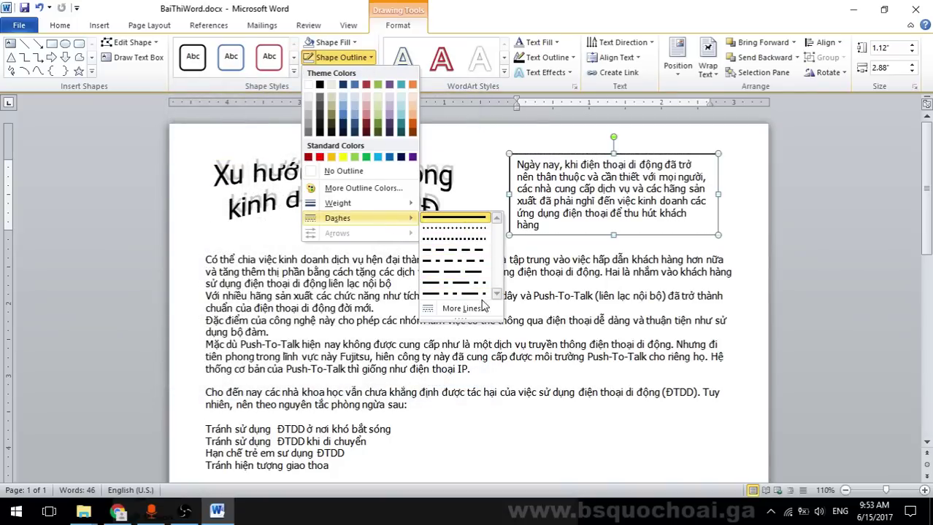
pyautogui.click(471, 312)
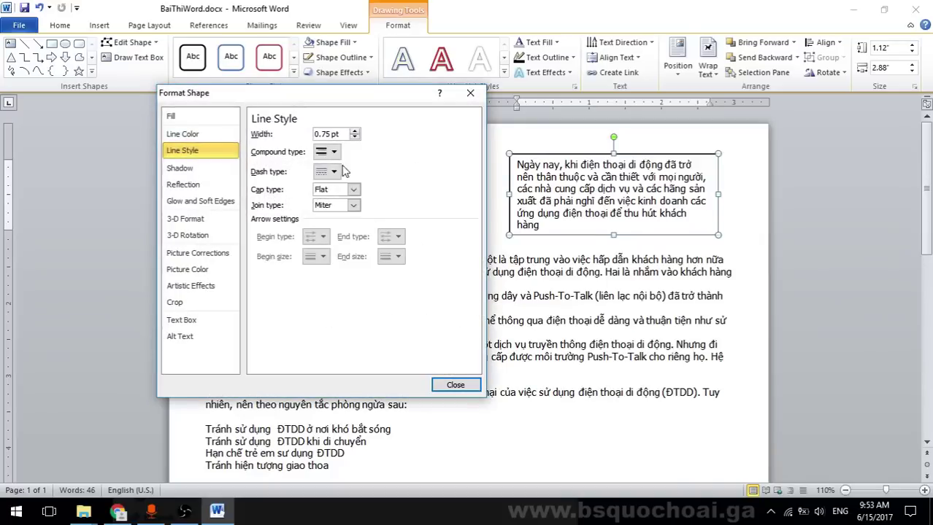
pyautogui.click(332, 153)
pyautogui.click(328, 182)
pyautogui.click(334, 173)
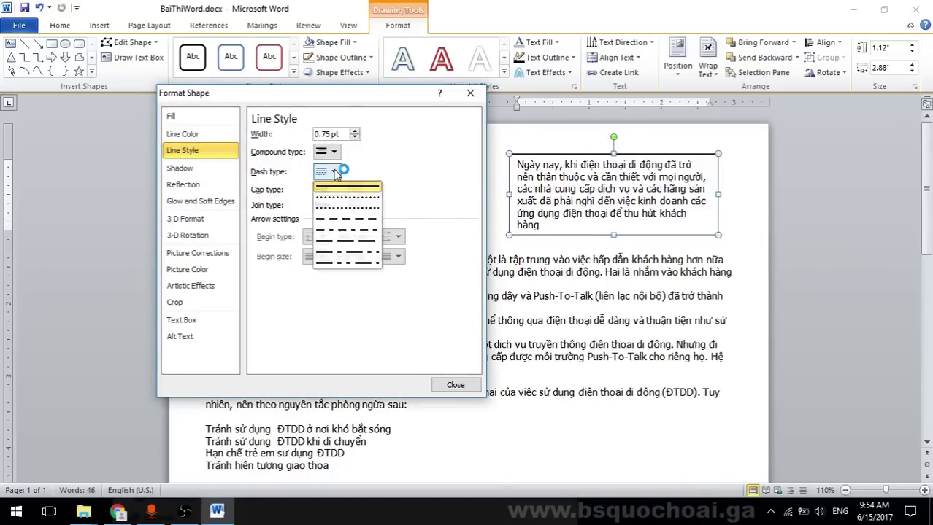
pyautogui.click(333, 151)
pyautogui.click(355, 184)
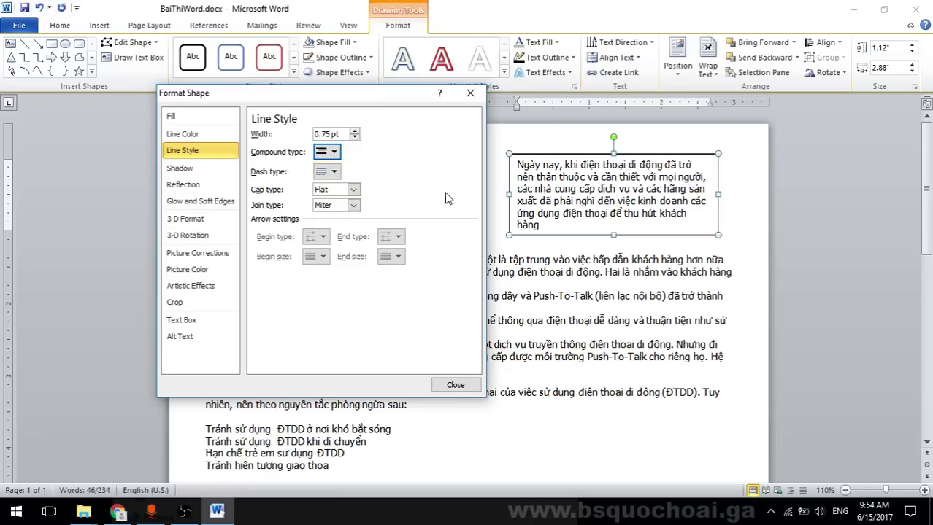
# Choose the solid dash type for the text box's outline and reapply the Double compound type
pyautogui.click(330, 151)
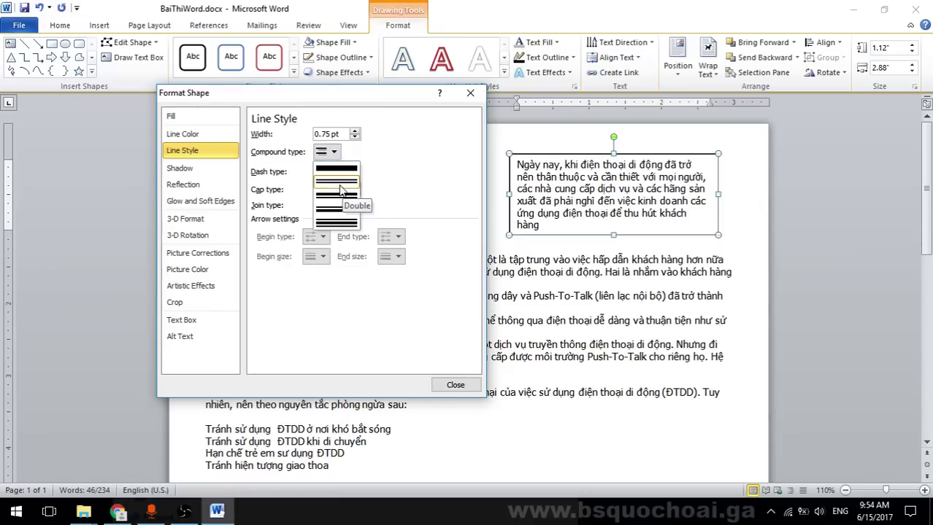
pyautogui.click(340, 189)
pyautogui.click(330, 172)
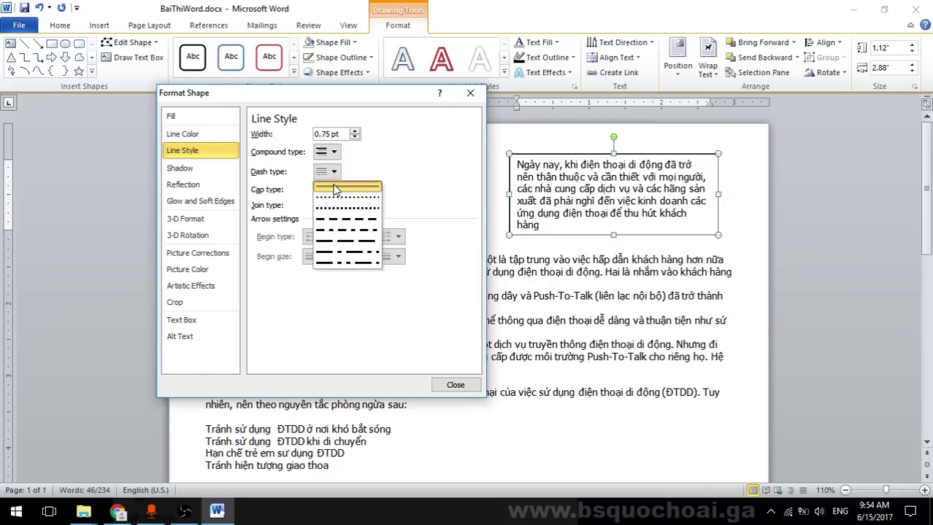
pyautogui.click(332, 189)
pyautogui.click(334, 151)
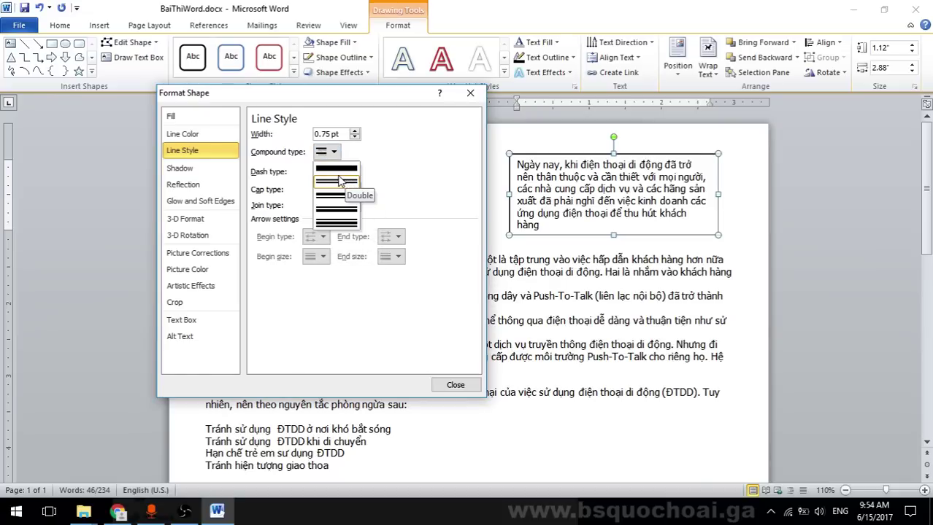
pyautogui.click(336, 182)
# Examine the text box's border in the PDF sample, close the line settings and check the border in the document
pyautogui.click(118, 512)
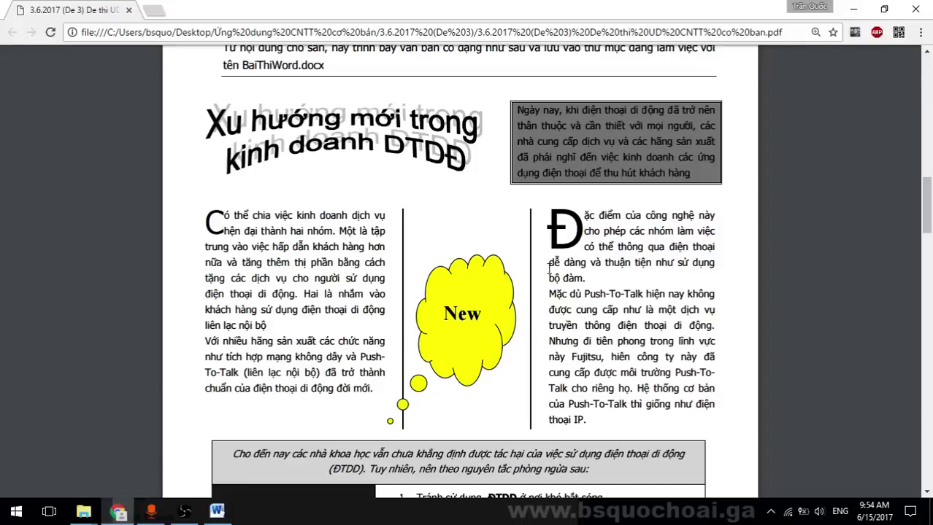
pyautogui.scroll(3, 608, 112)
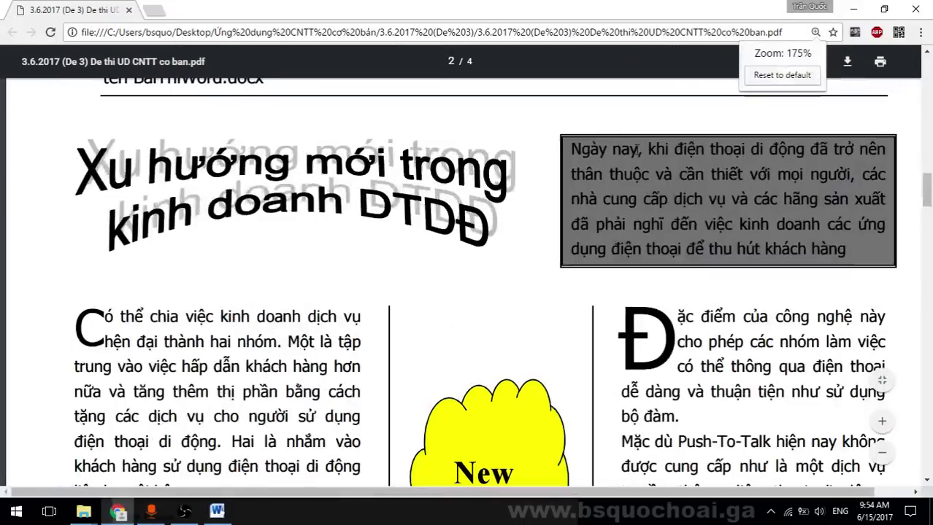
pyautogui.scroll(1, 760, 160)
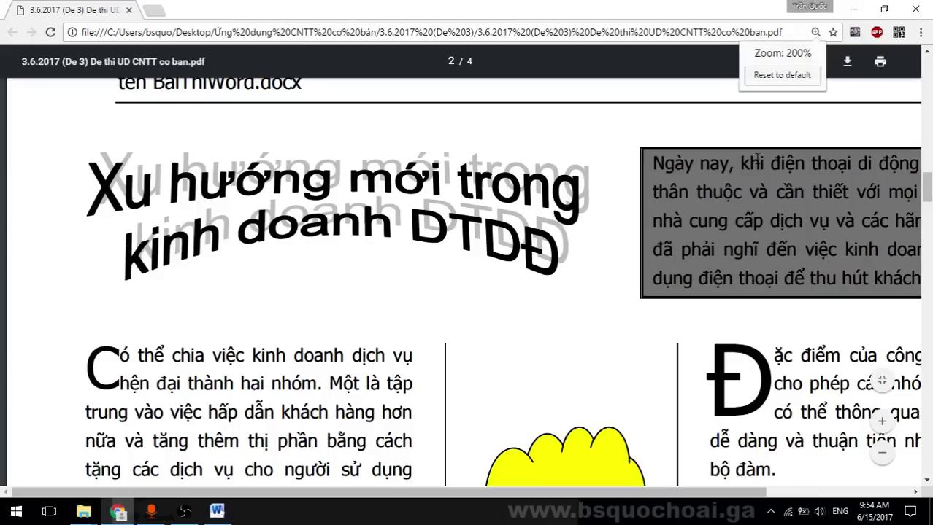
pyautogui.hotkey('alt', 'Tab')
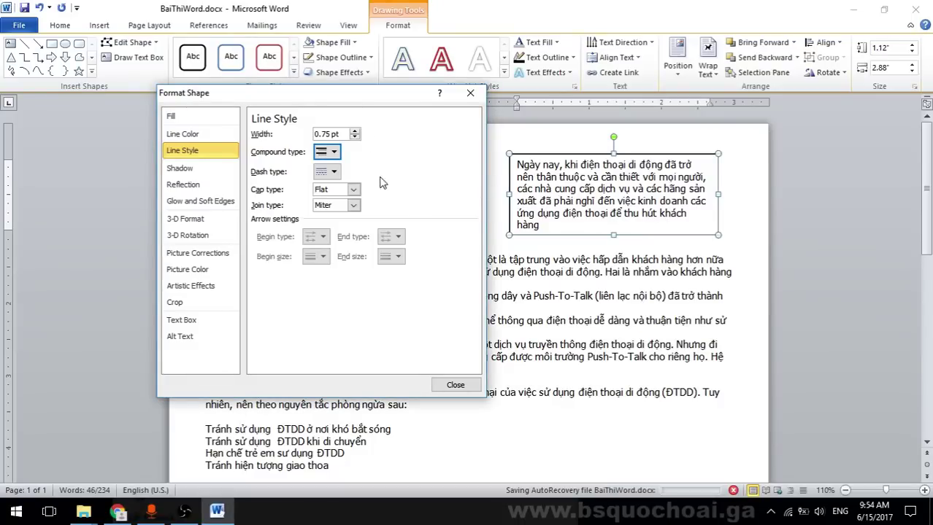
pyautogui.click(458, 385)
pyautogui.click(647, 295)
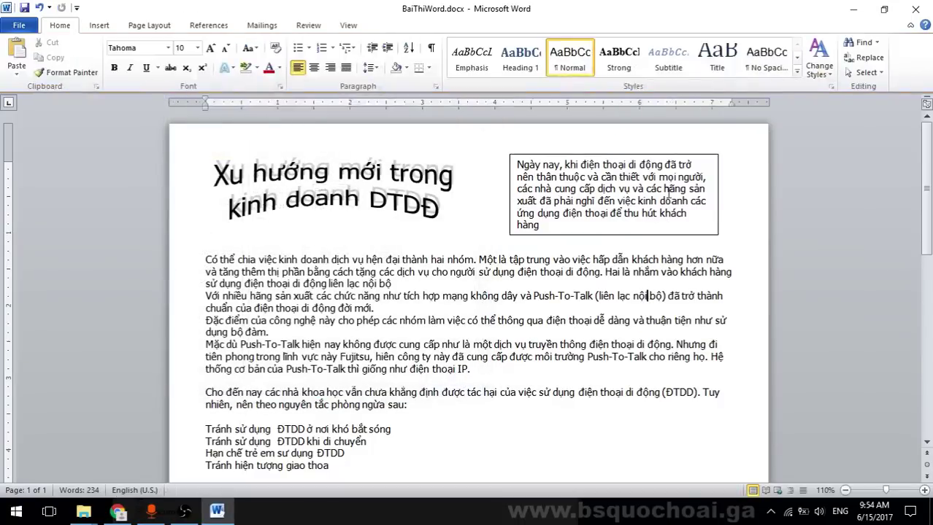
# Select the text box again, reopen its detailed line settings and reselect the Double compound type
pyautogui.click(673, 156)
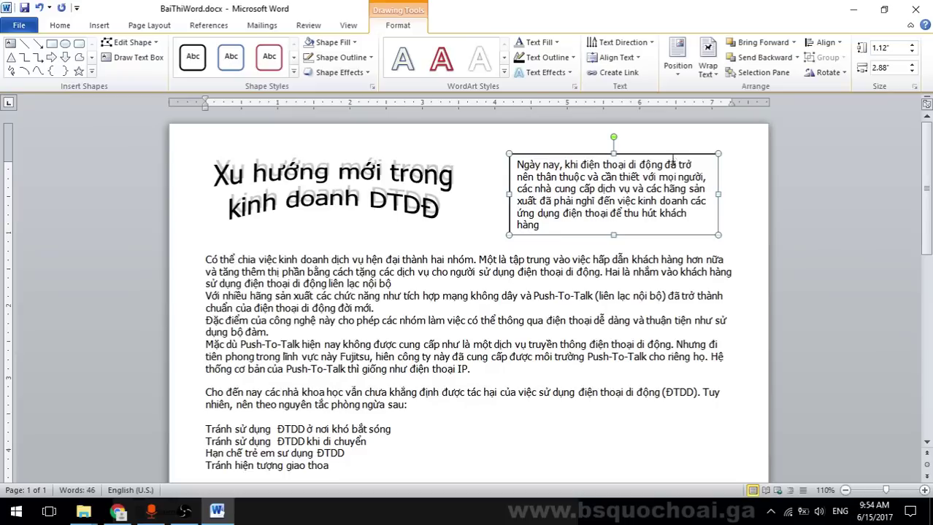
pyautogui.click(370, 57)
pyautogui.moveTo(372, 220)
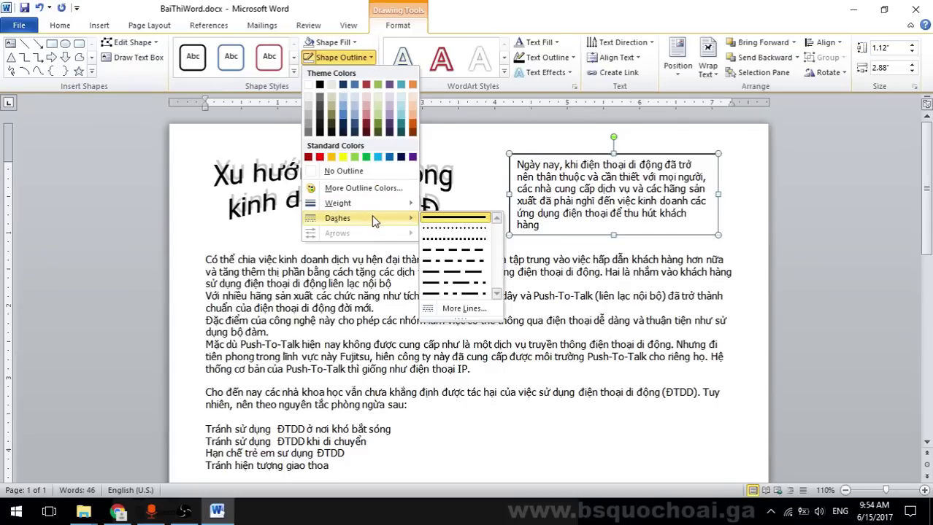
pyautogui.click(475, 309)
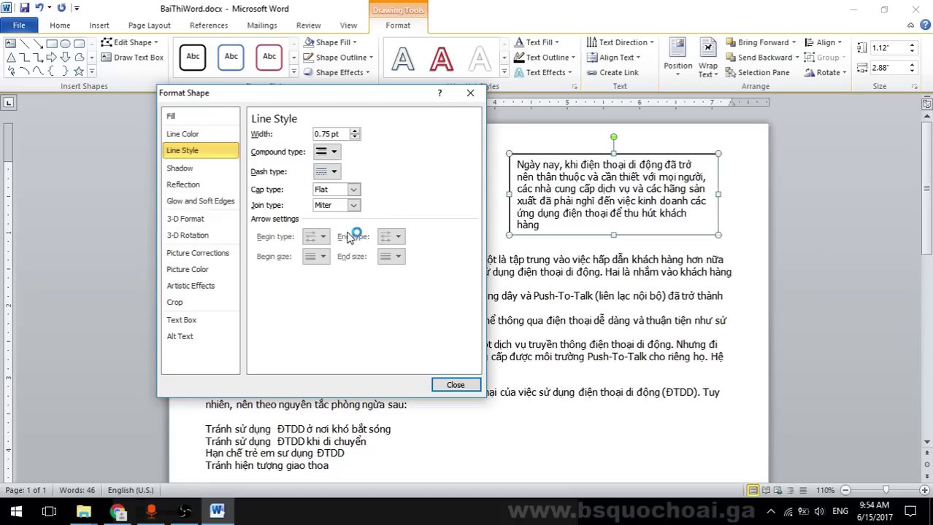
pyautogui.click(333, 153)
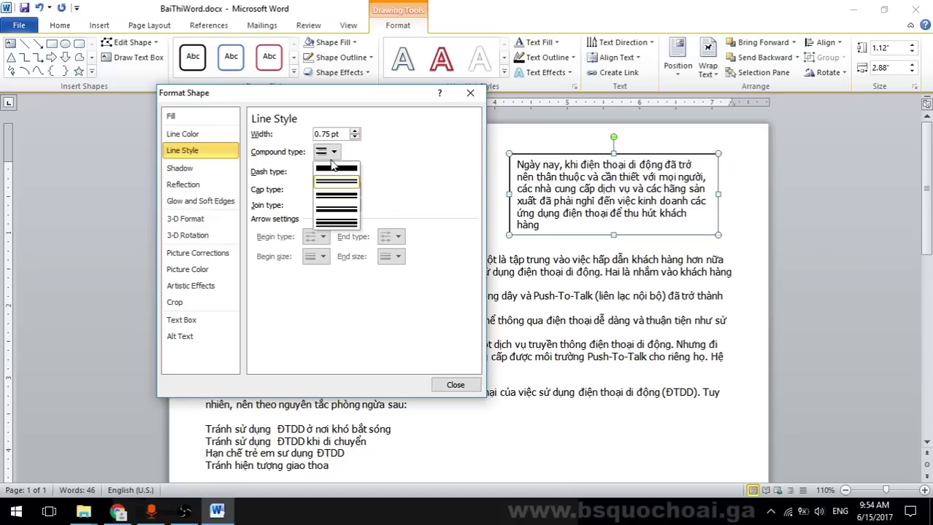
pyautogui.click(333, 183)
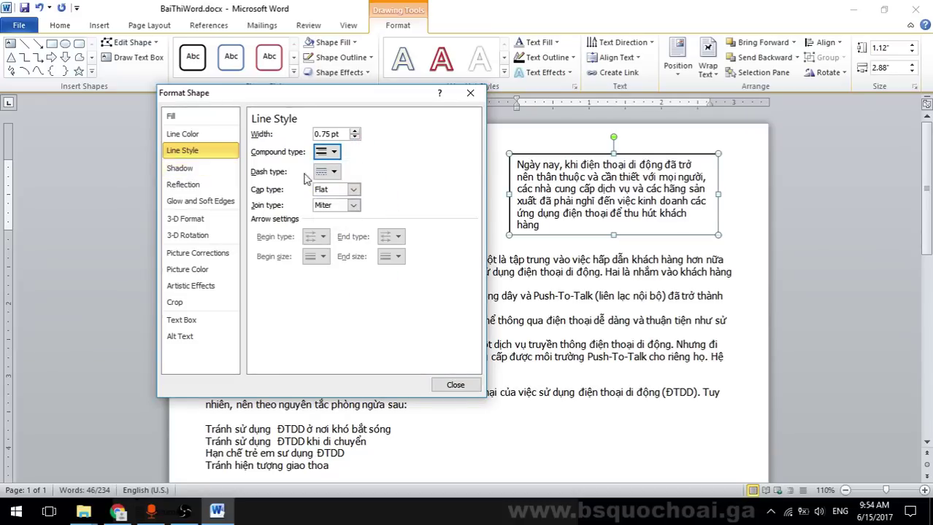
# Set the text box's outline width to 1.75 pt, close the settings and deselect the box
pyautogui.click(355, 131)
pyautogui.click(355, 132)
pyautogui.click(355, 131)
pyautogui.click(355, 131)
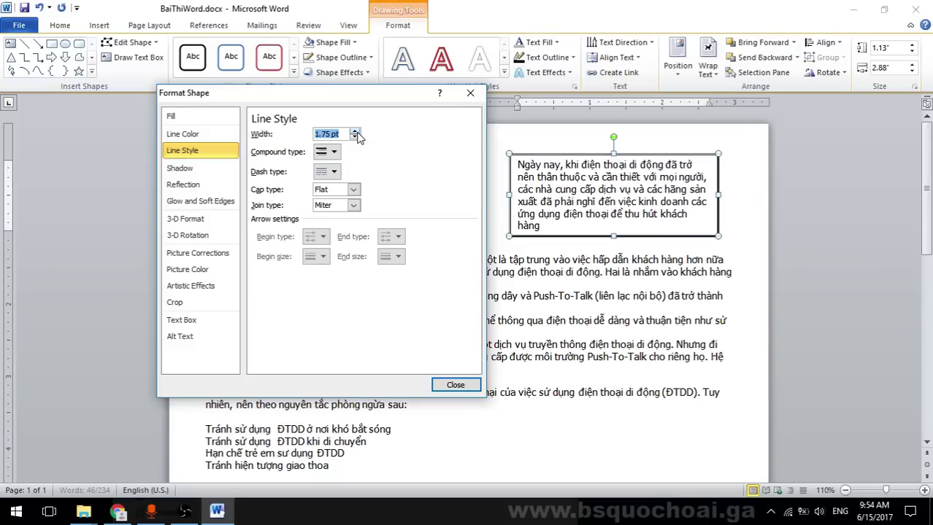
pyautogui.click(354, 131)
pyautogui.click(355, 131)
pyautogui.click(355, 139)
pyautogui.click(355, 139)
pyautogui.click(456, 384)
pyautogui.click(621, 249)
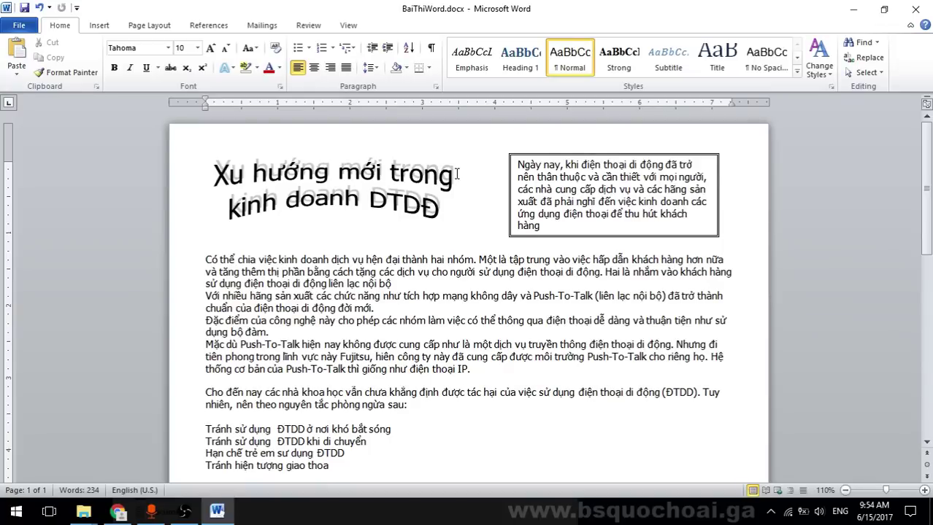
# Review the text box's detailed line settings and close them without making changes
pyautogui.doubleClick(586, 159)
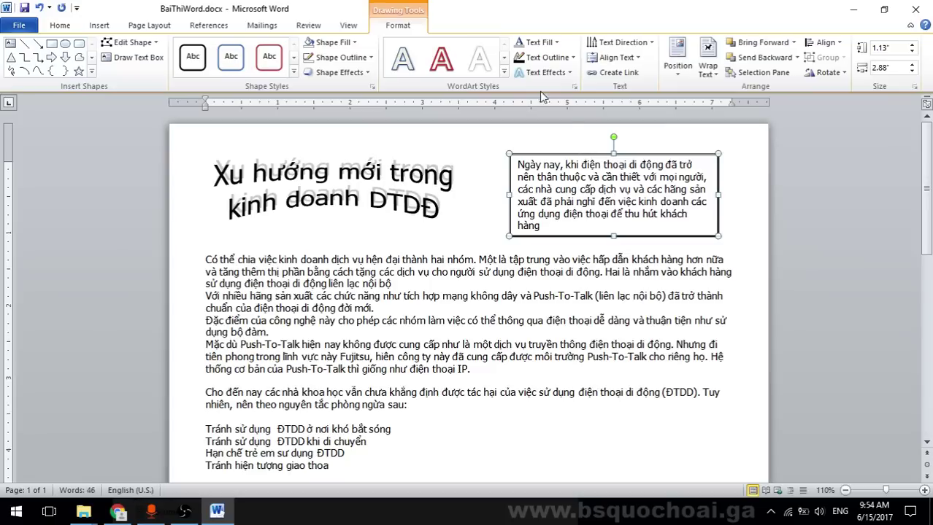
pyautogui.click(349, 59)
pyautogui.moveTo(361, 218)
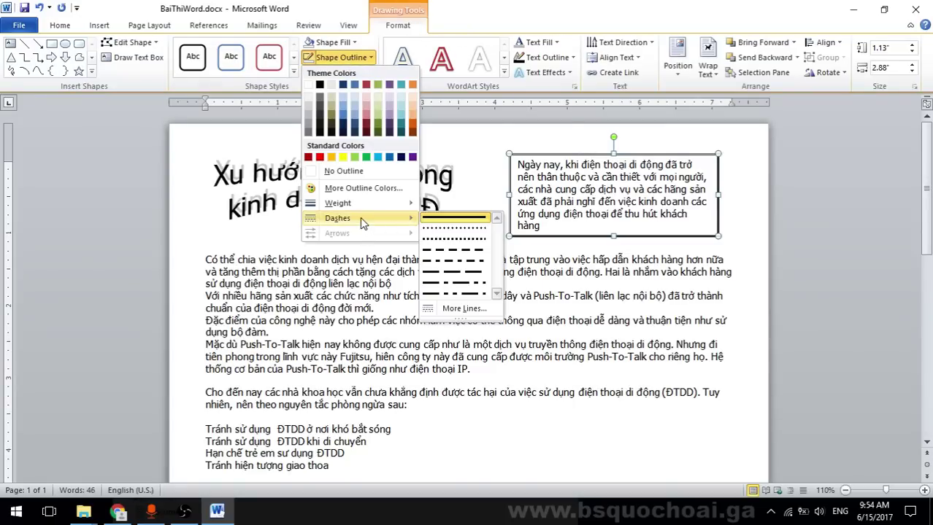
pyautogui.click(466, 309)
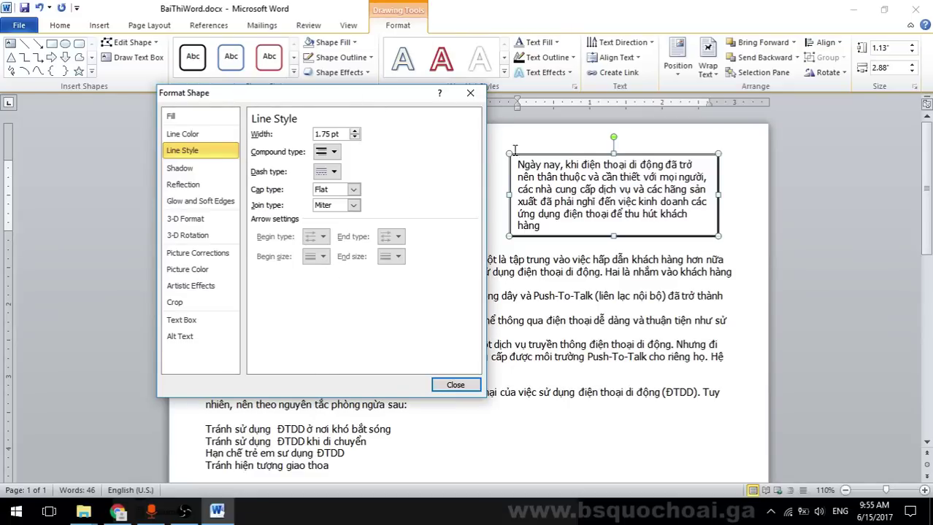
pyautogui.click(469, 95)
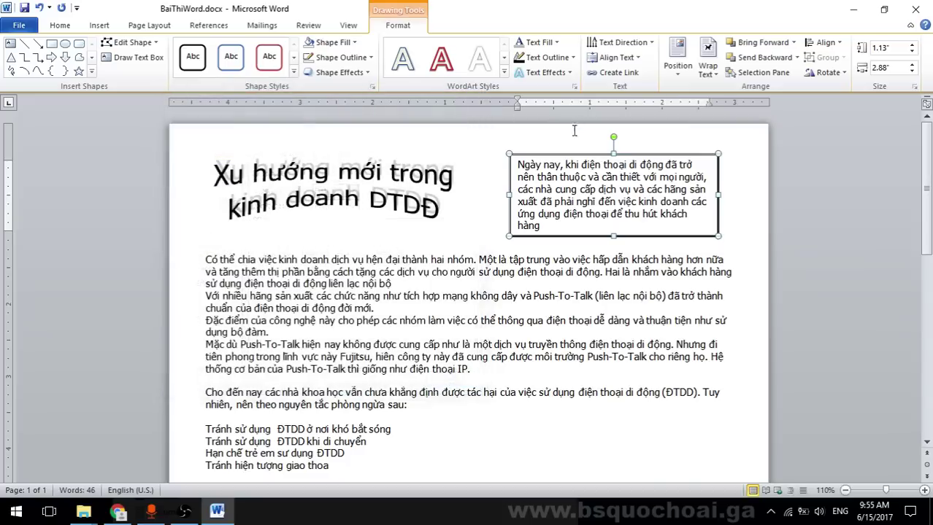
# Fill the text box with a dark gray theme colour and deselect it
pyautogui.click(339, 42)
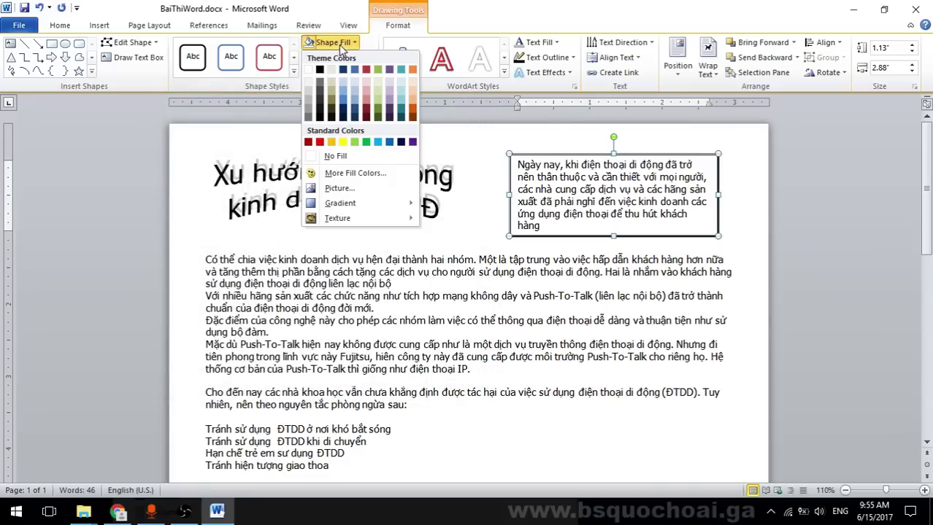
pyautogui.click(327, 89)
pyautogui.click(708, 302)
# Compare the text box's fill, border and paragraph formatting with the box in the PDF sample
pyautogui.hotkey('alt', 'Tab')
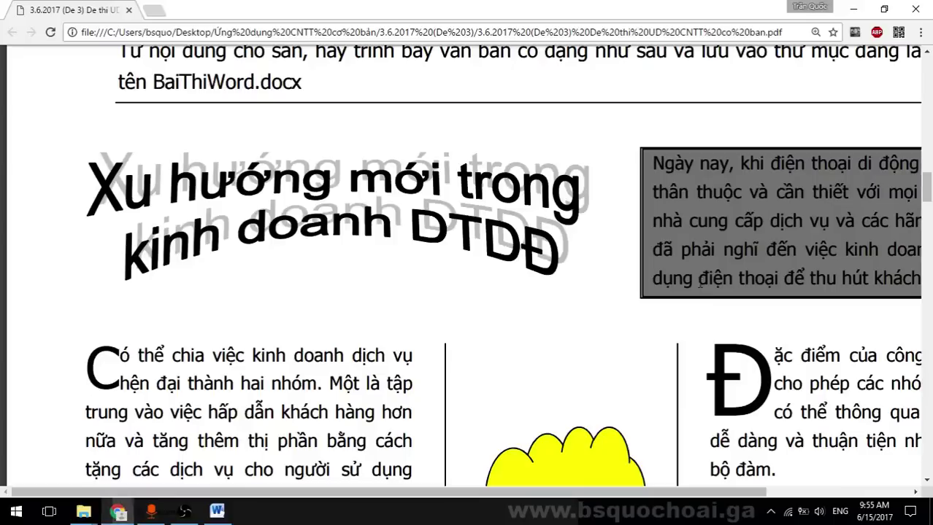
pyautogui.scroll(-3, 761, 181)
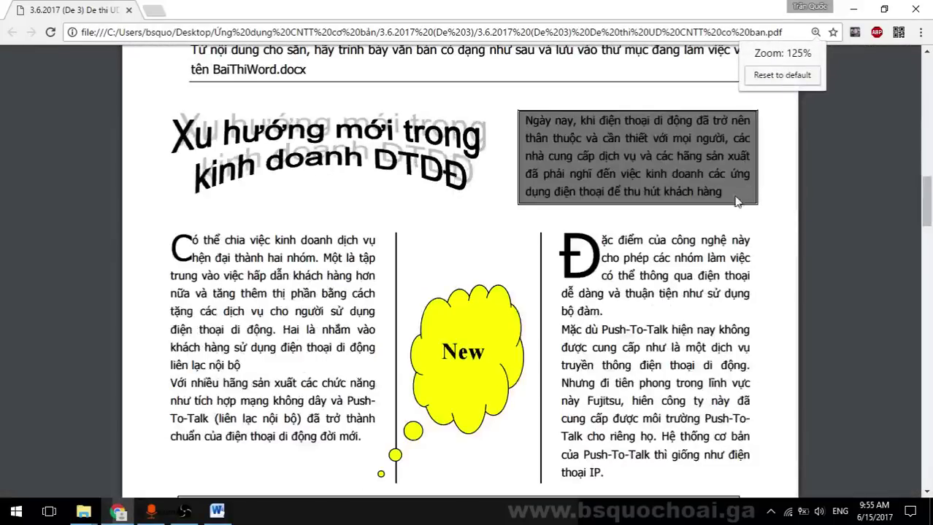
pyautogui.hotkey('alt', 'Tab')
pyautogui.hotkey('alt', 'Tab')
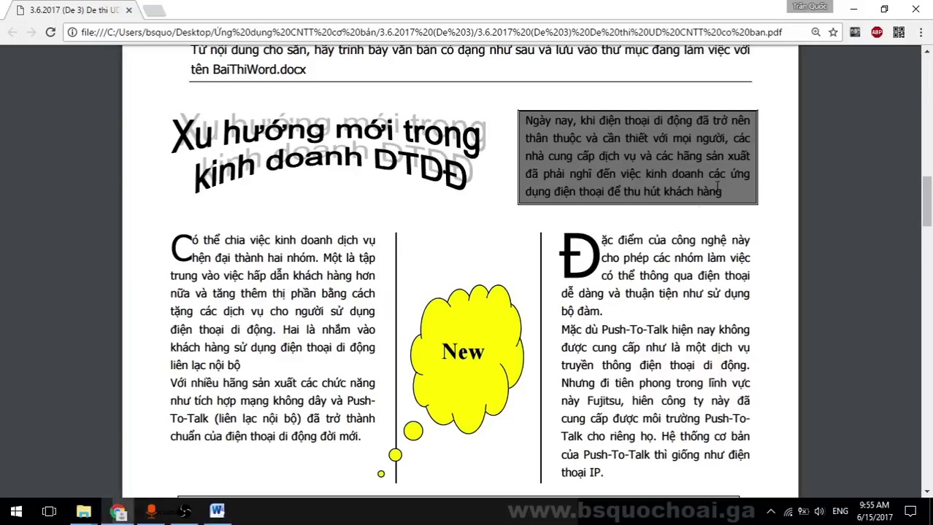
pyautogui.hotkey('alt', 'Tab')
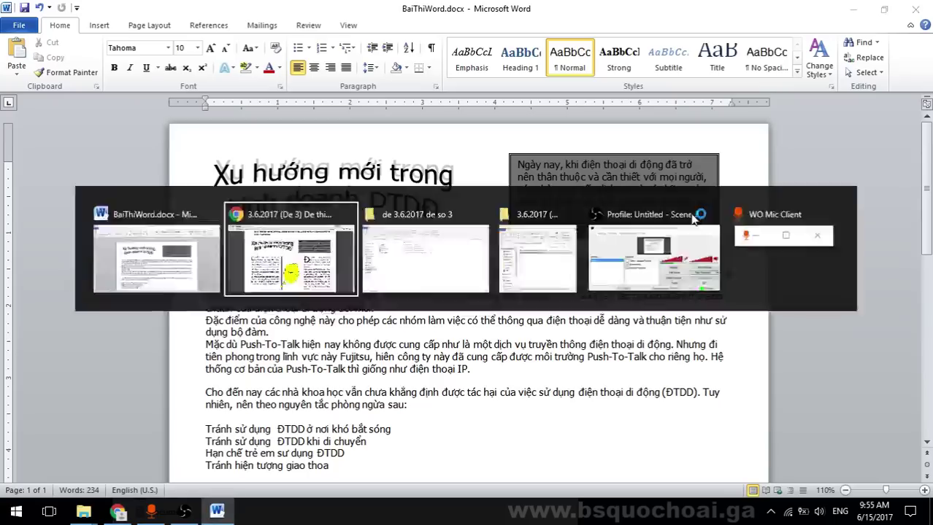
# Widen the gray text box slightly by extending its right edge to match the PDF sample, and deselect it
pyautogui.hotkey('alt', 'Tab')
pyautogui.hotkey('alt', 'Tab')
pyautogui.click(719, 195)
pyautogui.moveTo(719, 195); pyautogui.dragTo(731, 196)
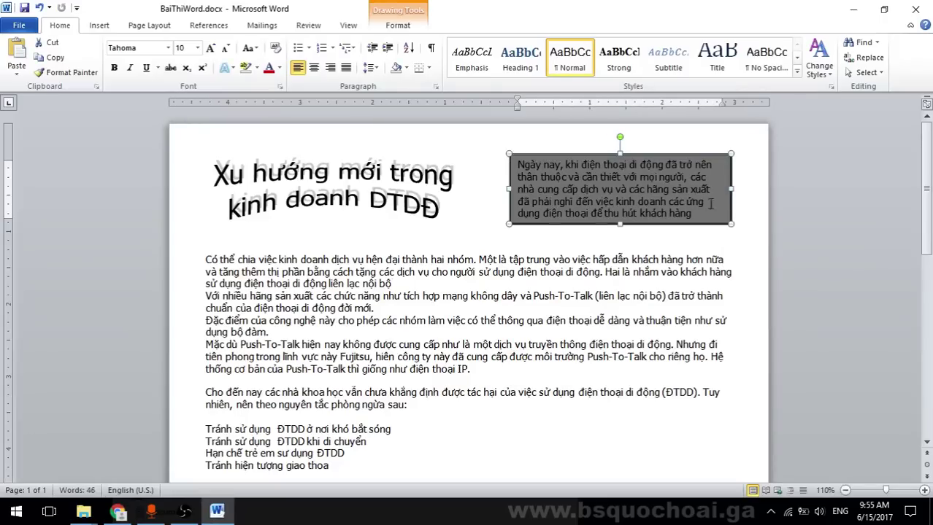
pyautogui.click(726, 289)
# Check the box's placement in the PDF sample, move the gray text box slightly left and down, and deselect it
pyautogui.hotkey('alt', 'Tab')
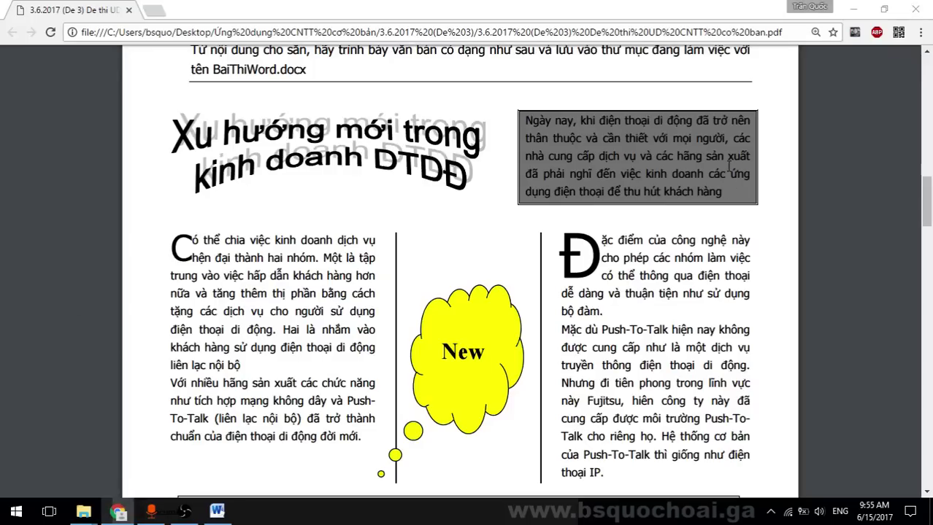
pyautogui.hotkey('alt', 'Tab')
pyautogui.click(508, 190)
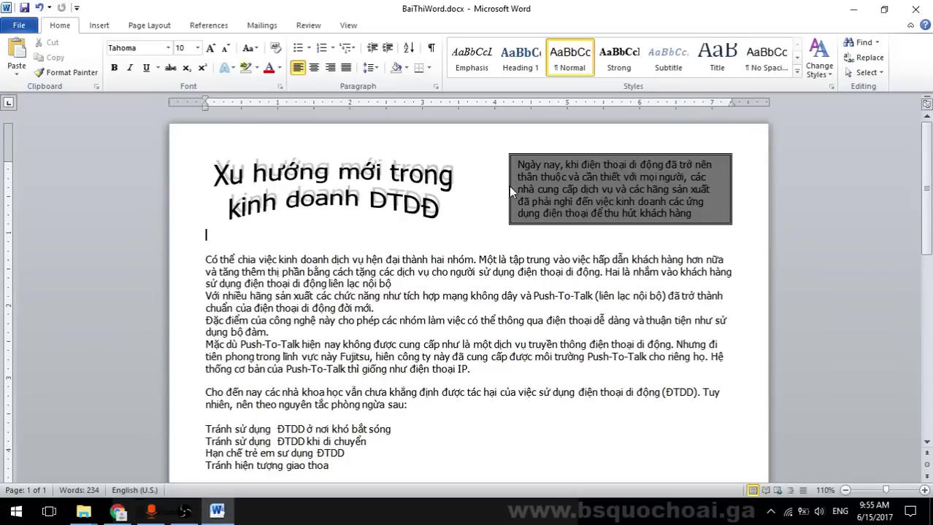
pyautogui.click(583, 154)
pyautogui.moveTo(597, 156); pyautogui.dragTo(589, 160)
pyautogui.click(618, 296)
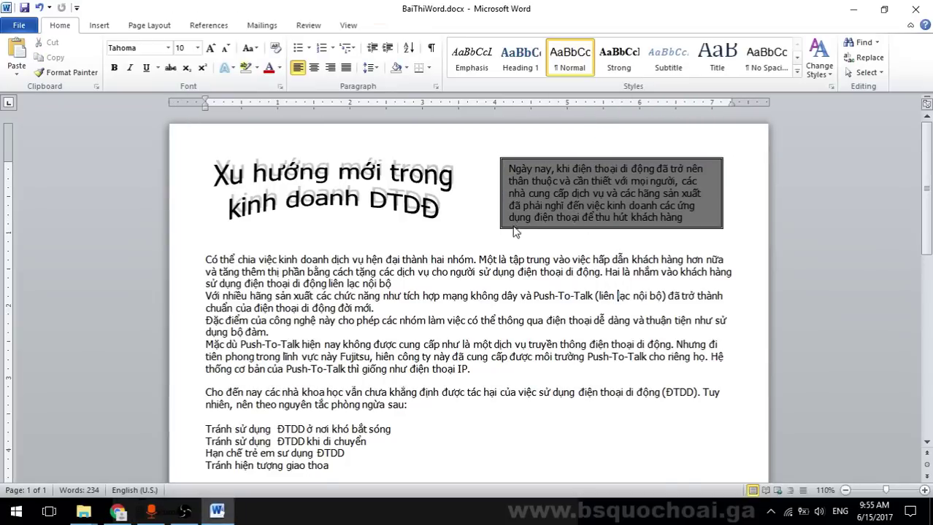
# Following the PDF sample, lay out the four paragraphs from "Có thể chia" to "điện thoại IP." in three equal columns with a line between
pyautogui.hotkey('alt', 'Tab')
pyautogui.scroll(-2, 500, 219)
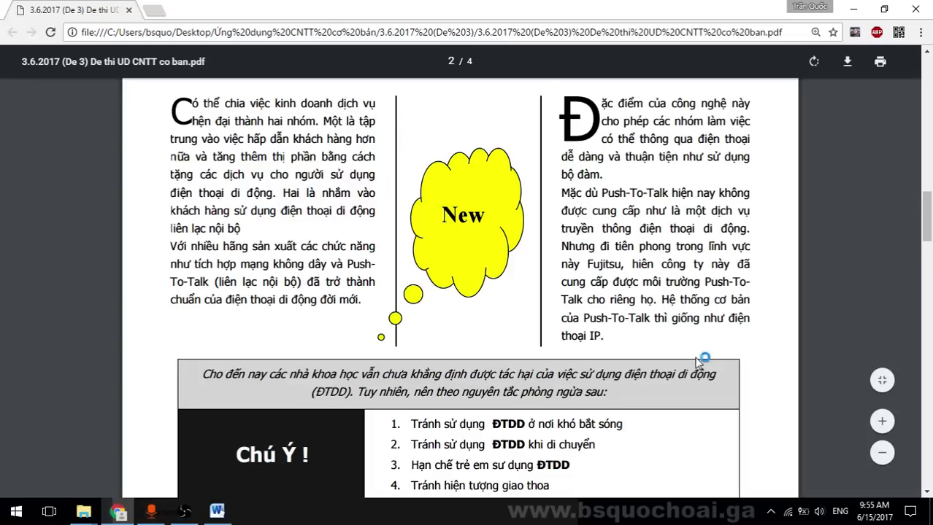
pyautogui.moveTo(601, 336); pyautogui.dragTo(553, 333)
pyautogui.hotkey('alt', 'Tab')
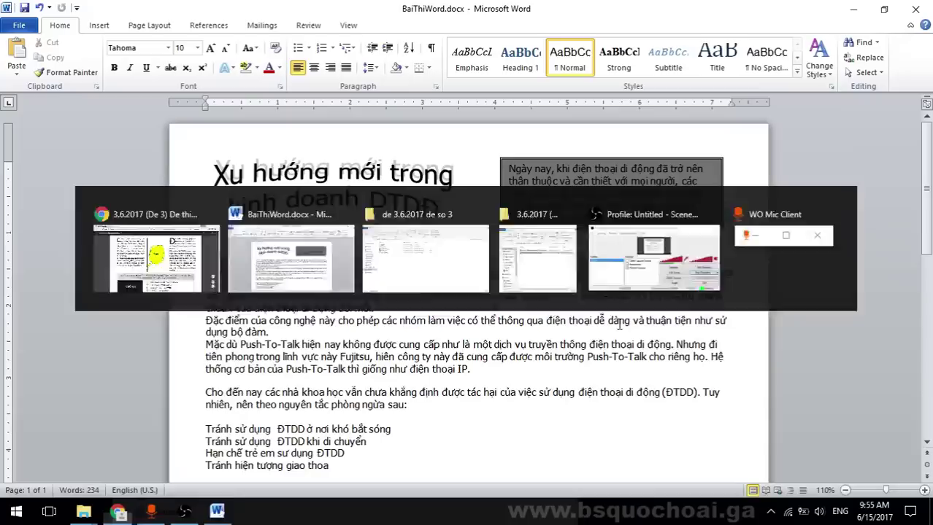
pyautogui.moveTo(472, 369); pyautogui.dragTo(220, 264)
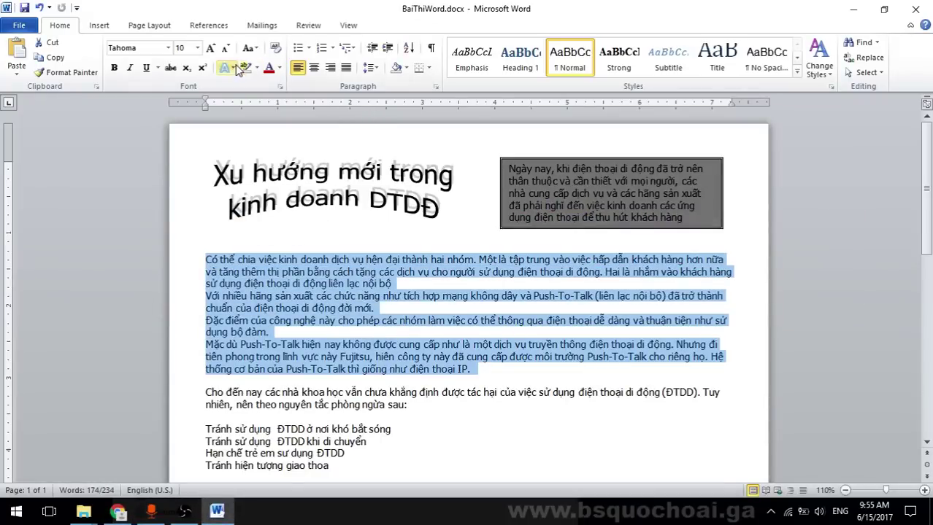
pyautogui.click(157, 27)
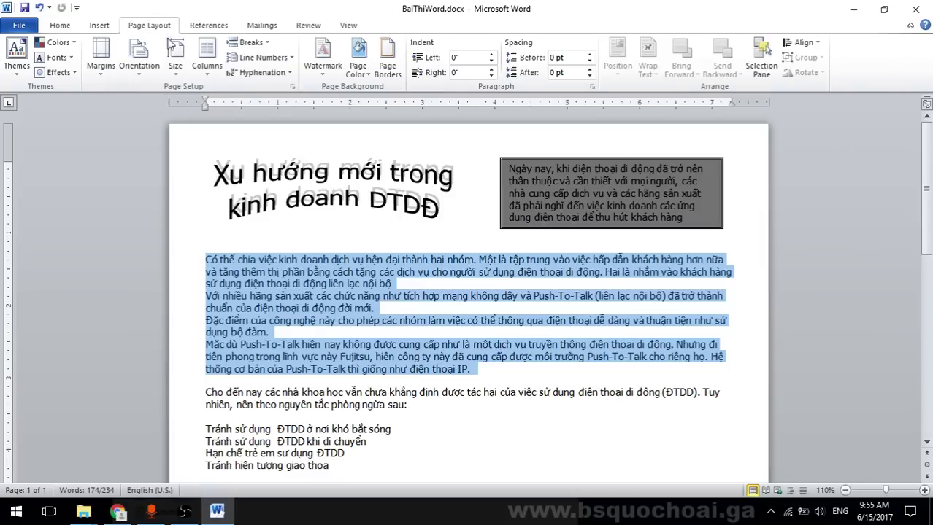
pyautogui.click(208, 53)
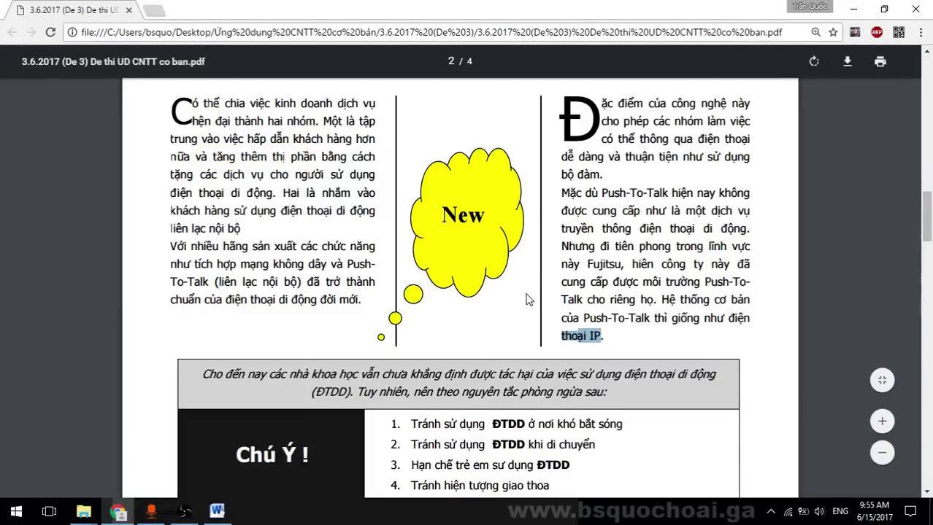
pyautogui.hotkey('alt', 'Tab')
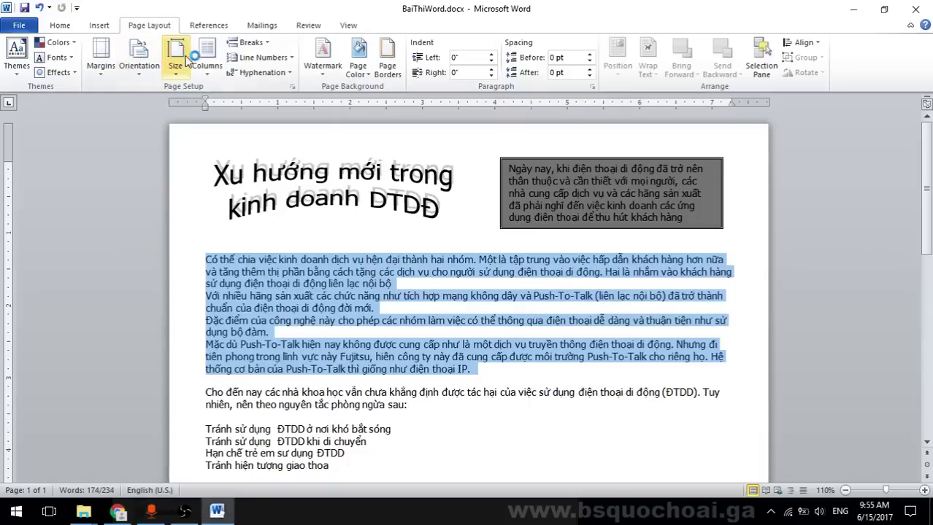
pyautogui.click(208, 55)
pyautogui.click(228, 241)
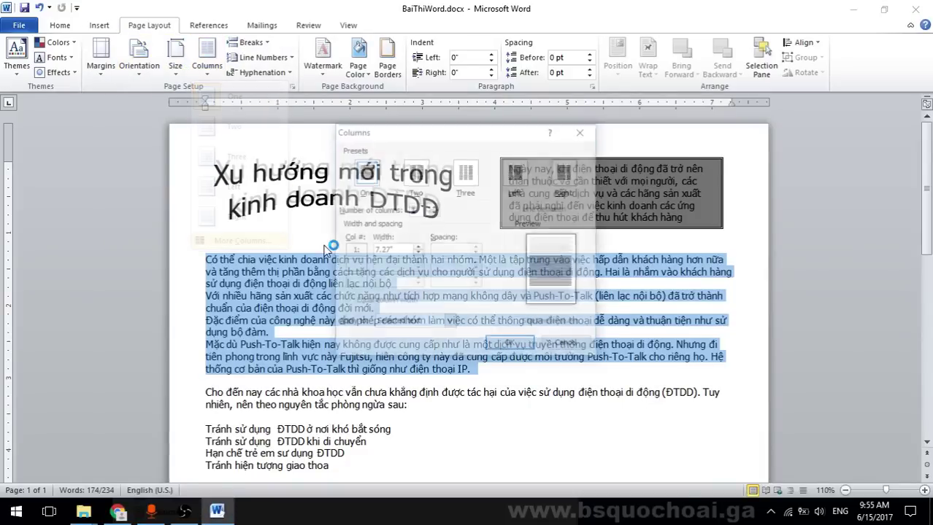
pyautogui.click(468, 175)
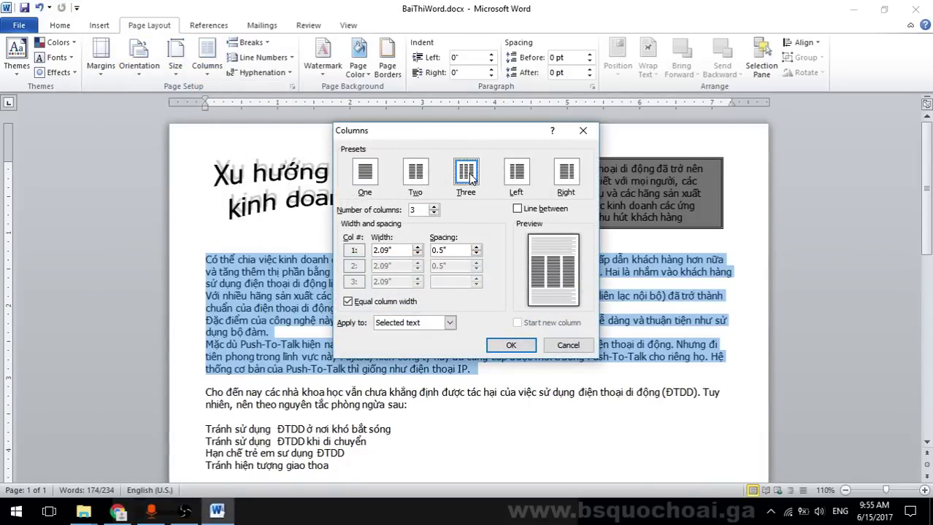
pyautogui.click(544, 209)
pyautogui.click(515, 348)
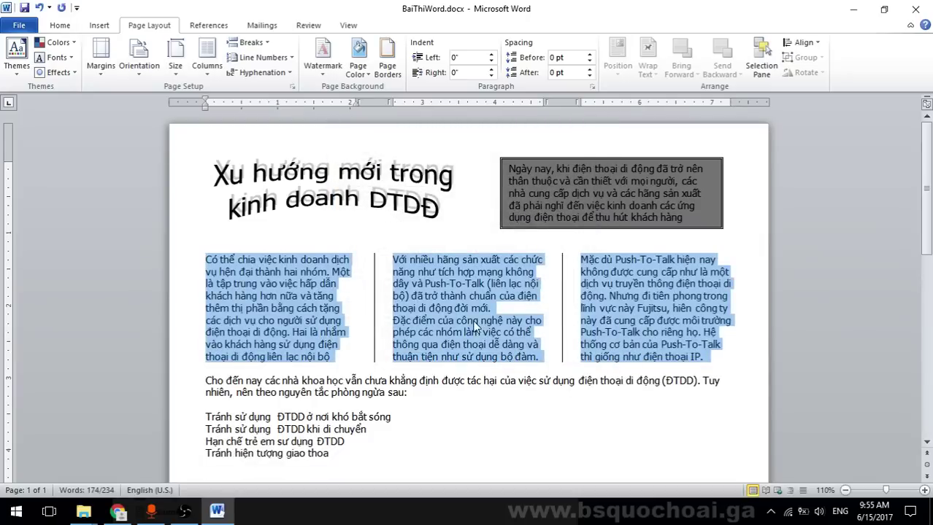
# Compare the three-column text with the PDF sample, examining what belongs in the middle column
pyautogui.hotkey('alt', 'Tab')
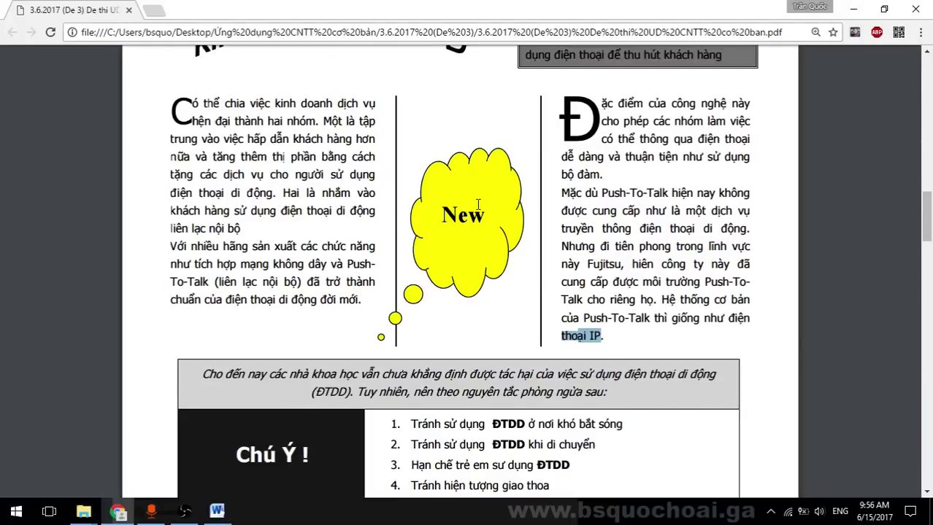
pyautogui.hotkey('alt', 'Tab')
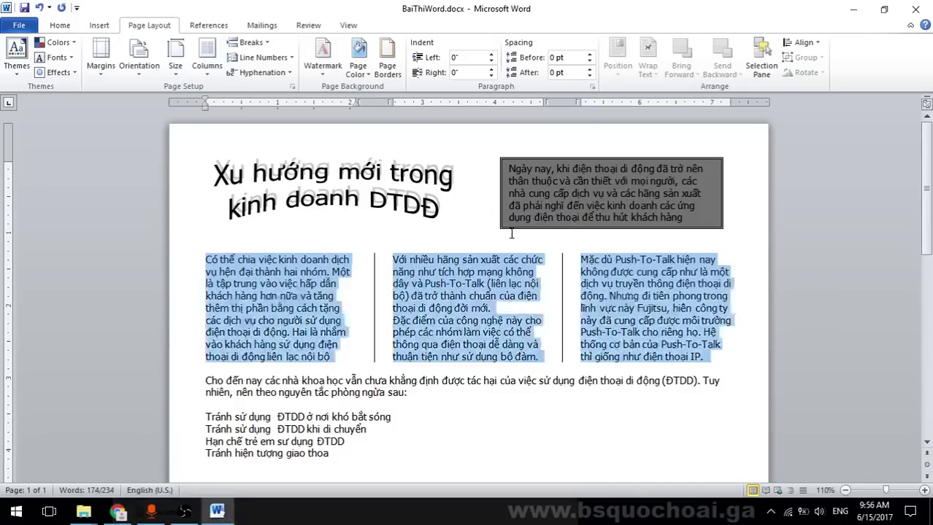
pyautogui.click(480, 276)
pyautogui.hotkey('alt', 'Tab')
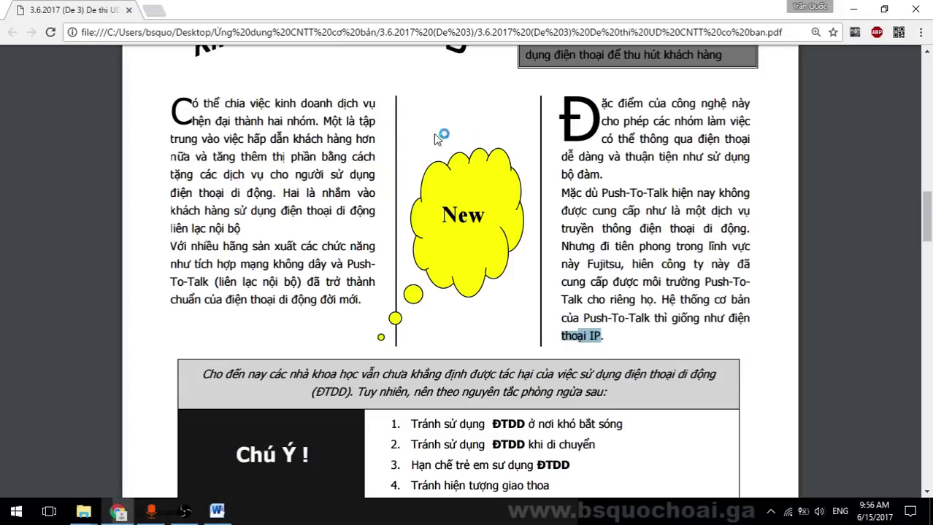
pyautogui.hotkey('alt', 'Tab')
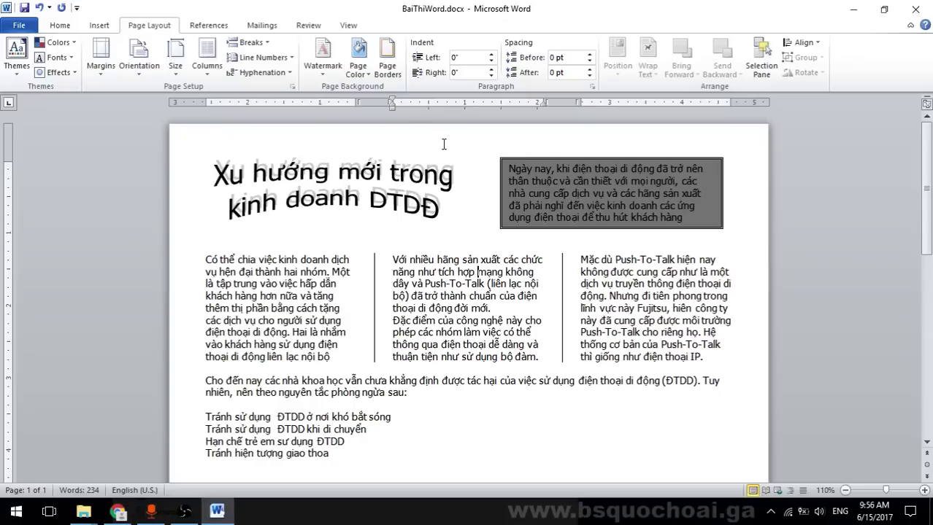
# Narrow the three equal columns of the body text and turn off equal column width for this section
pyautogui.moveTo(542, 101); pyautogui.dragTo(517, 101)
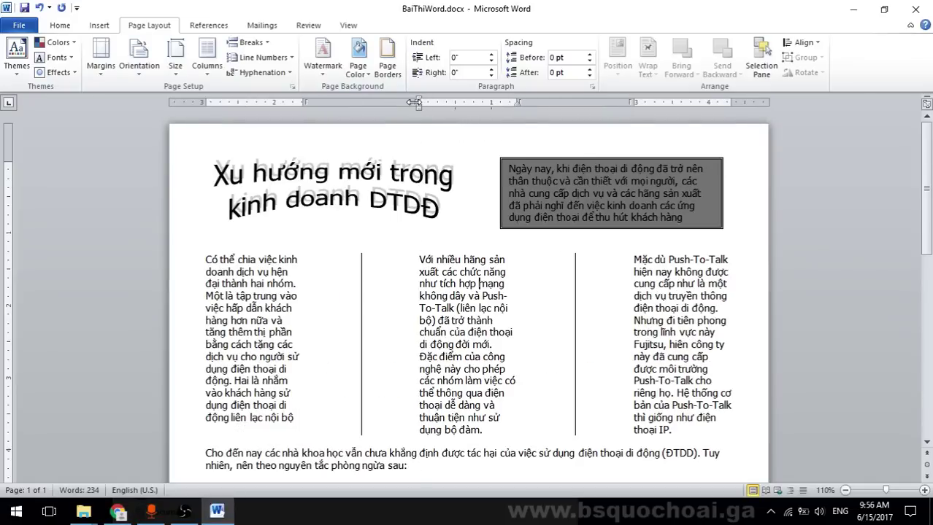
pyautogui.moveTo(309, 103)
pyautogui.mouseDown()
pyautogui.moveTo(359, 108)
pyautogui.moveTo(297, 107)
pyautogui.moveTo(328, 112)
pyautogui.mouseUp()
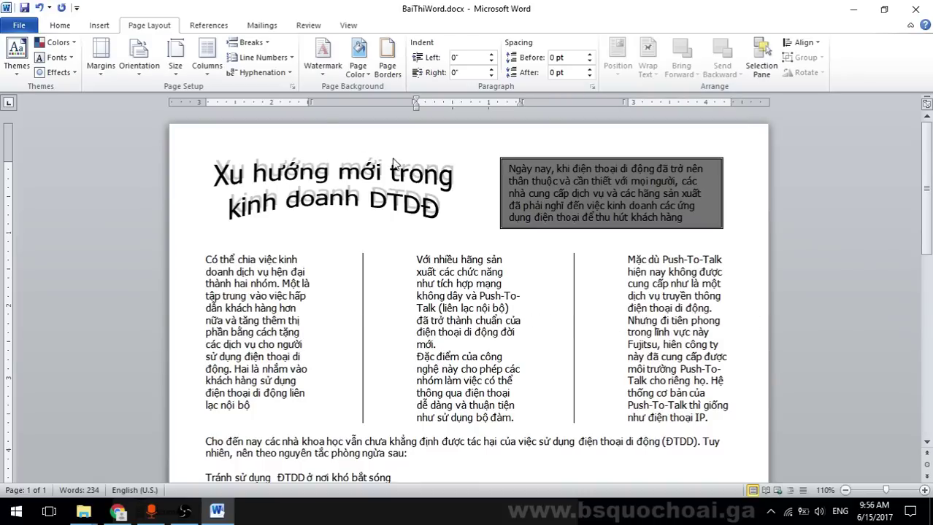
pyautogui.click(204, 70)
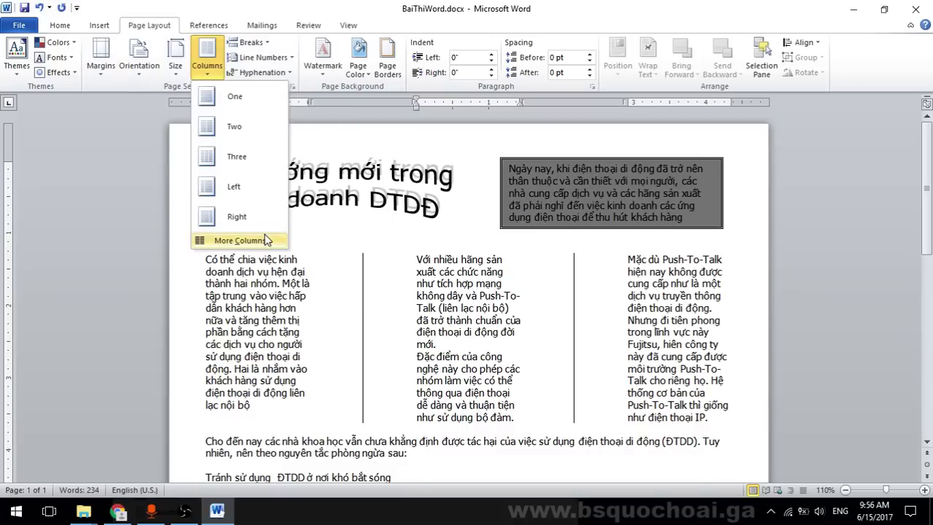
pyautogui.click(202, 240)
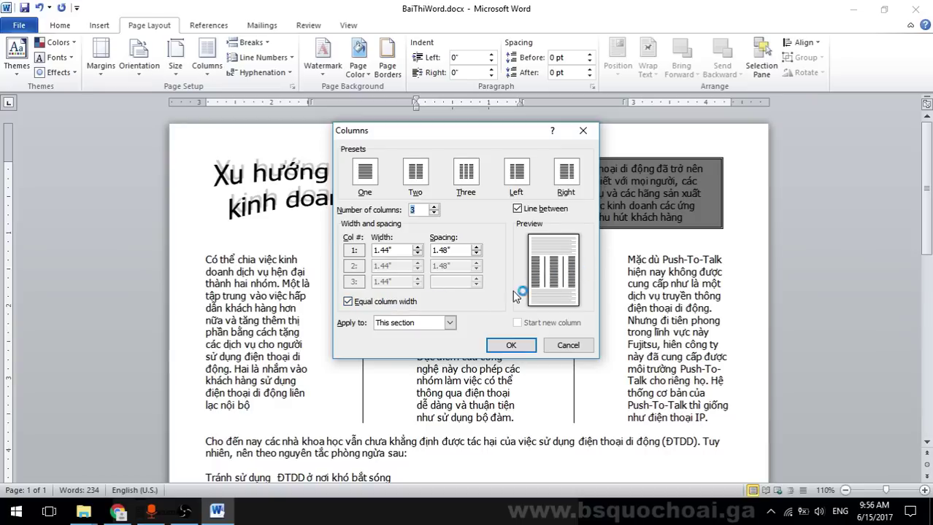
pyautogui.click(403, 301)
pyautogui.click(520, 346)
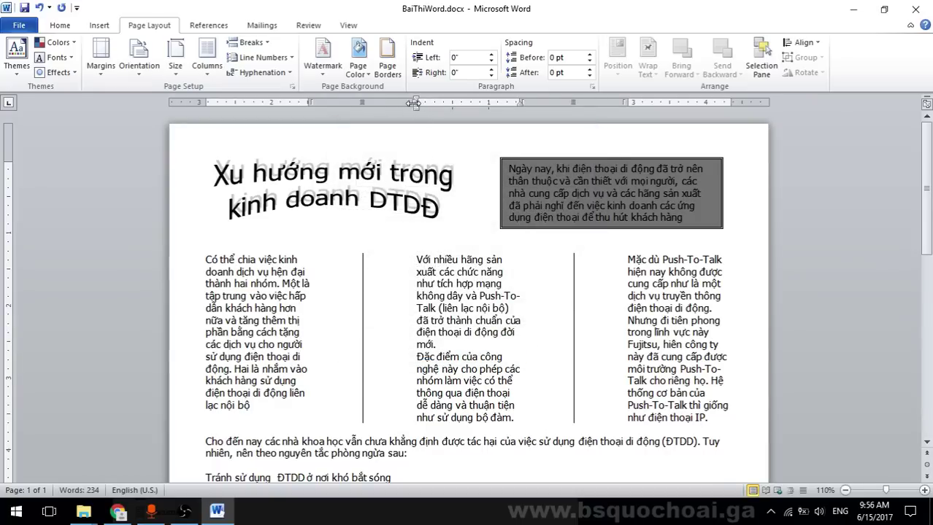
# Widen the first column to about 2", narrow the second to about 0.9", and widen the third column
pyautogui.moveTo(312, 102); pyautogui.dragTo(351, 101)
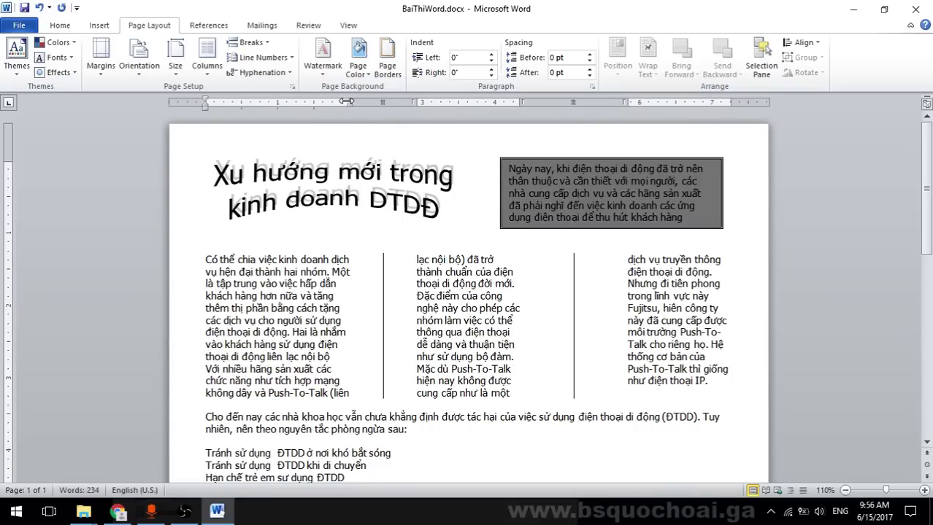
pyautogui.moveTo(522, 102); pyautogui.dragTo(480, 103)
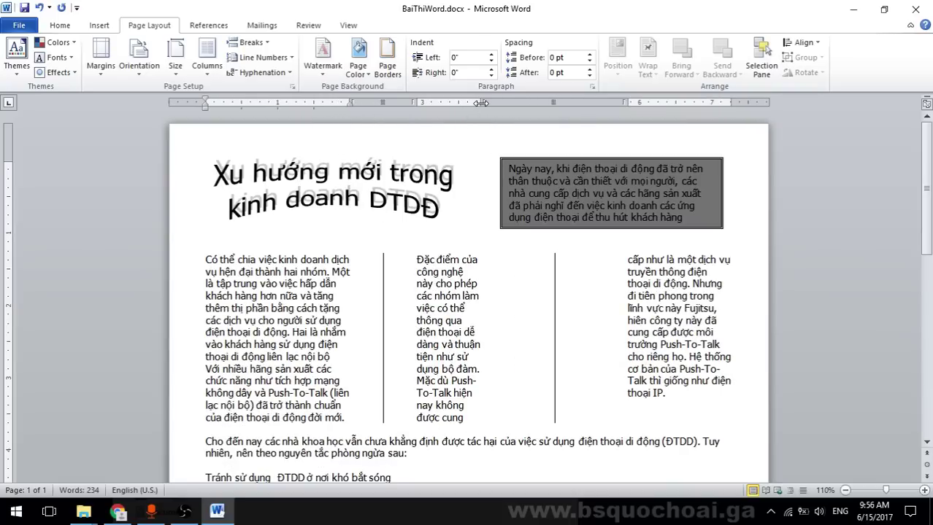
pyautogui.click(211, 72)
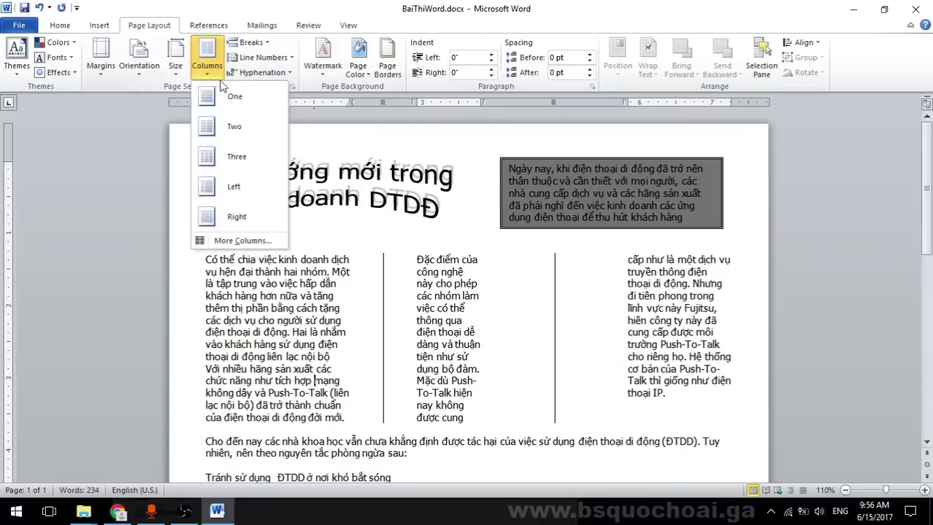
pyautogui.click(244, 241)
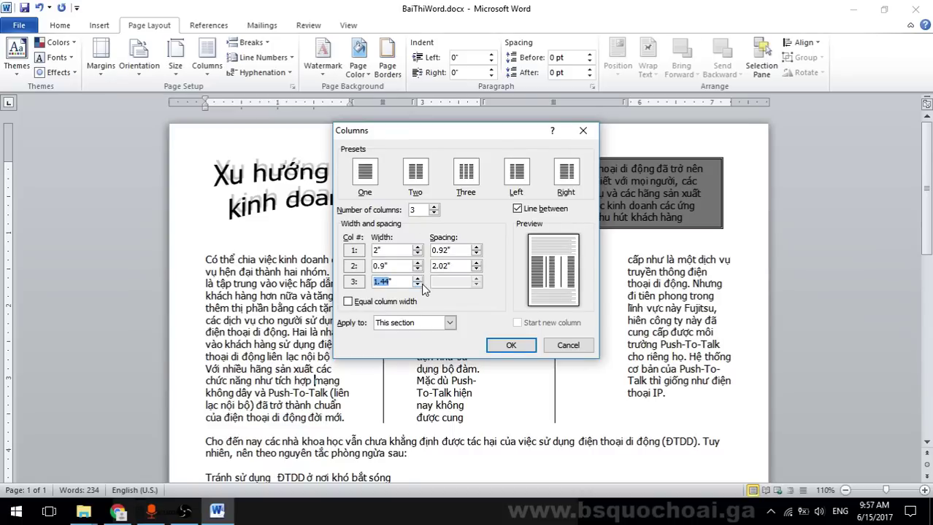
pyautogui.click(511, 345)
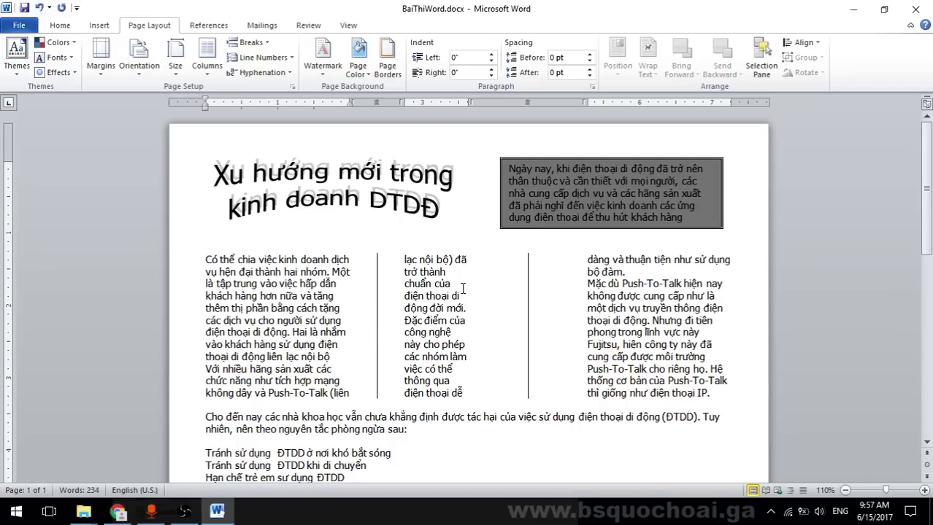
# Widen the second column on both sides by shrinking the gaps to the first and third columns
pyautogui.moveTo(527, 102)
pyautogui.mouseDown()
pyautogui.moveTo(543, 102)
pyautogui.moveTo(527, 102)
pyautogui.mouseUp()
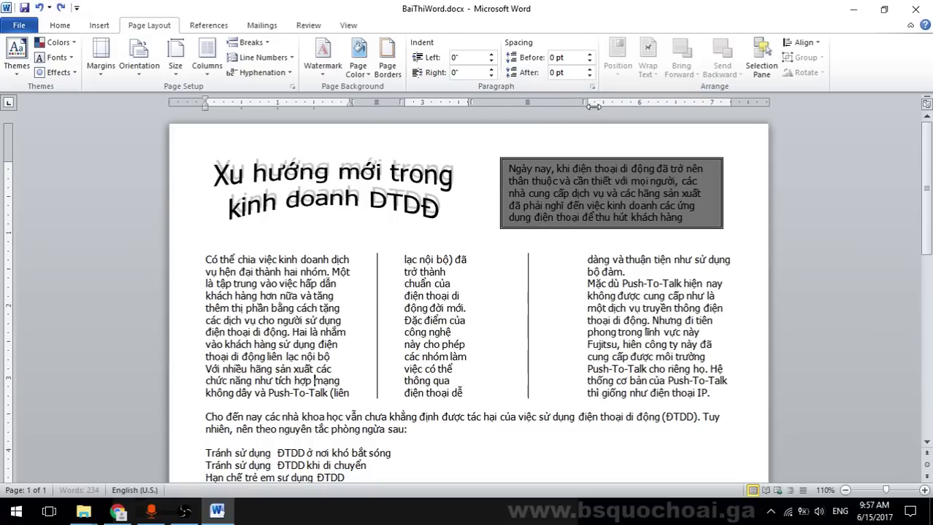
pyautogui.moveTo(473, 102); pyautogui.dragTo(487, 102)
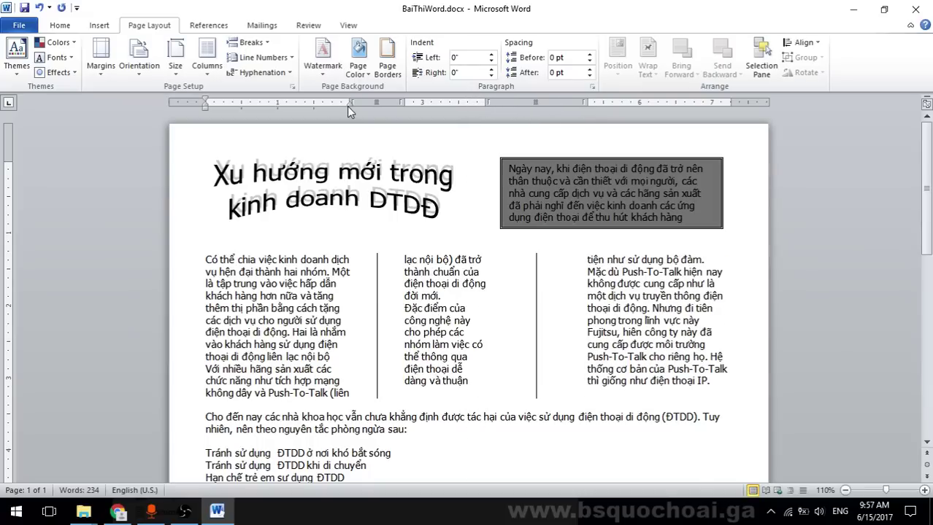
pyautogui.moveTo(346, 106); pyautogui.dragTo(363, 104)
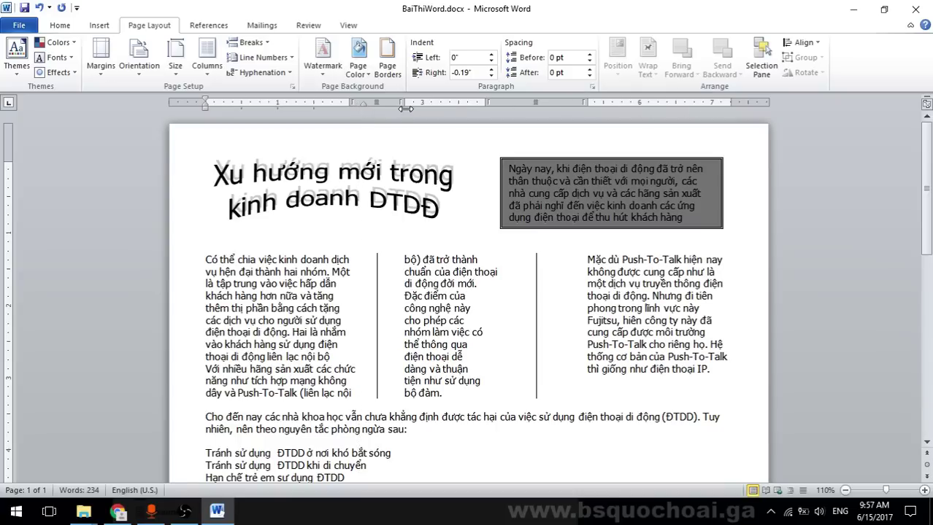
pyautogui.moveTo(362, 106)
pyautogui.mouseDown()
pyautogui.moveTo(385, 107)
pyautogui.moveTo(350, 105)
pyautogui.mouseUp()
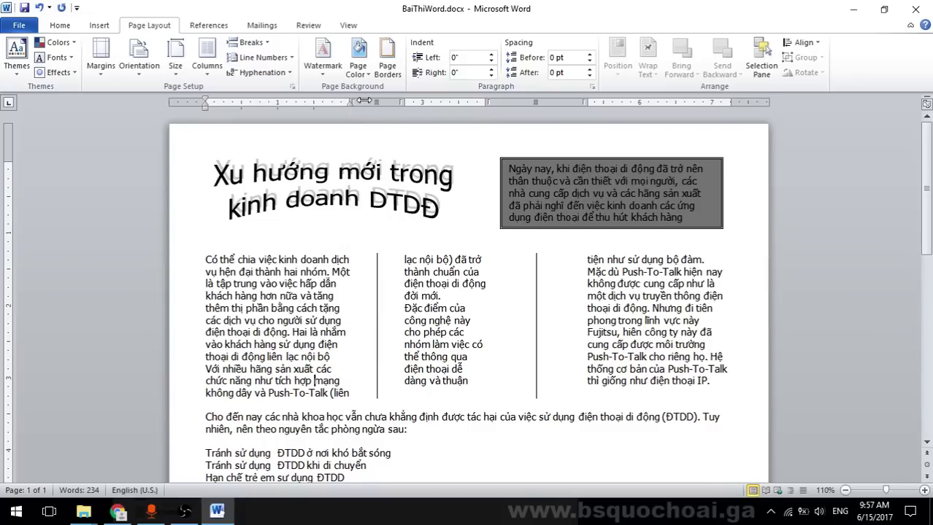
pyautogui.moveTo(400, 107); pyautogui.dragTo(377, 103)
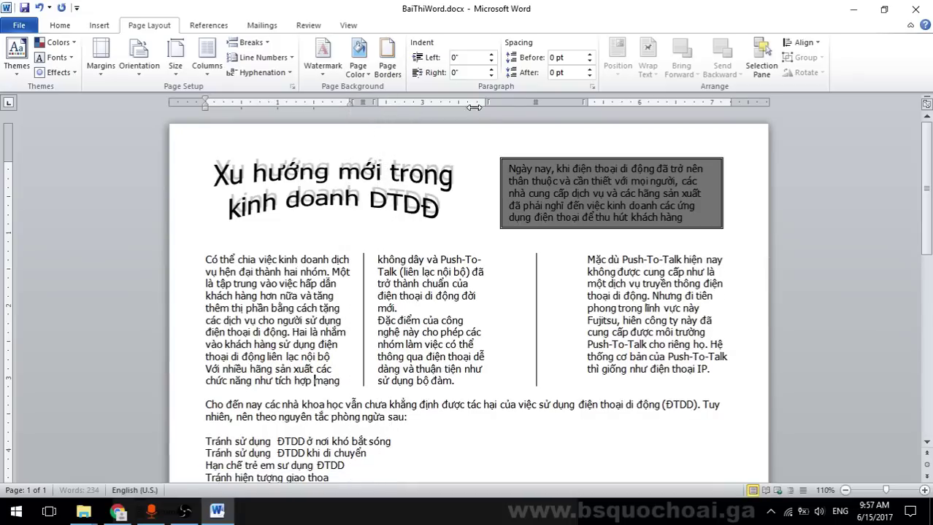
pyautogui.moveTo(503, 103); pyautogui.dragTo(550, 104)
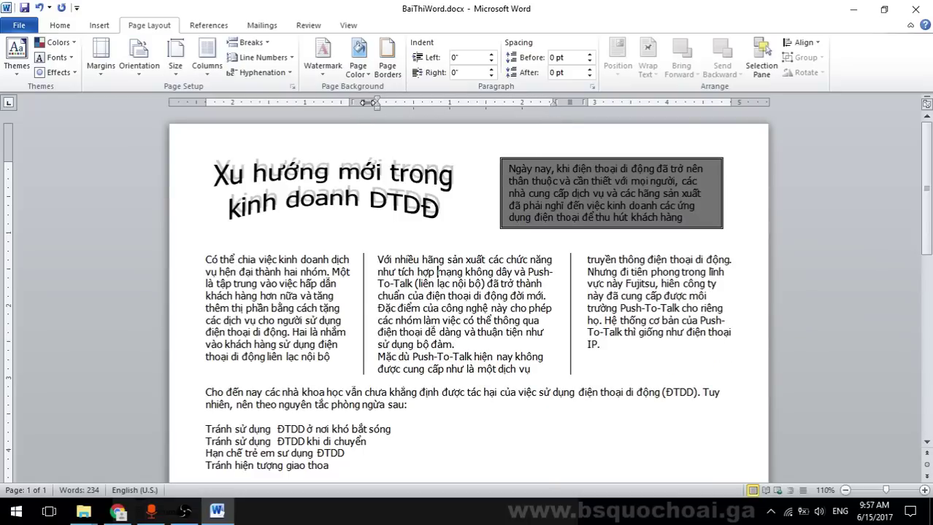
# Narrow the middle column from both sides and widen the first and third columns towards it
pyautogui.moveTo(375, 102); pyautogui.dragTo(431, 103)
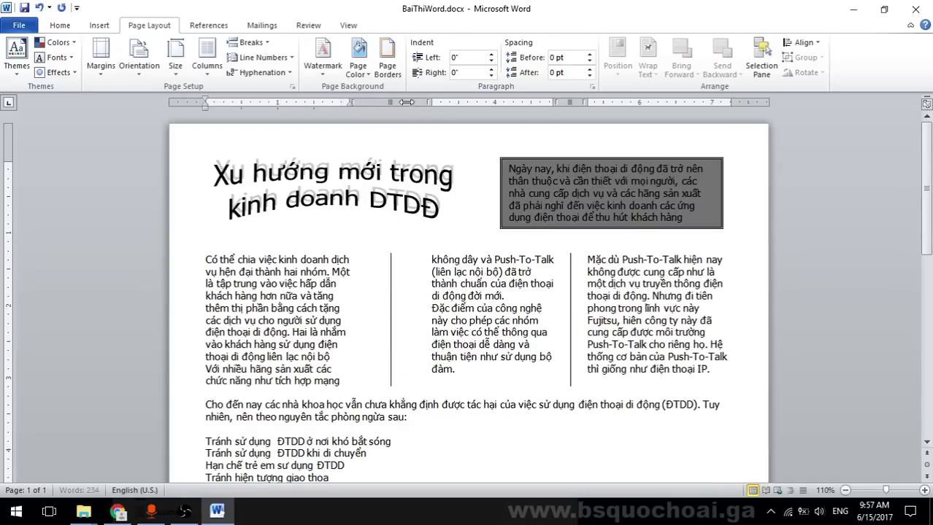
pyautogui.moveTo(349, 101); pyautogui.dragTo(377, 102)
pyautogui.moveTo(553, 102); pyautogui.dragTo(522, 102)
pyautogui.moveTo(583, 102); pyautogui.dragTo(553, 102)
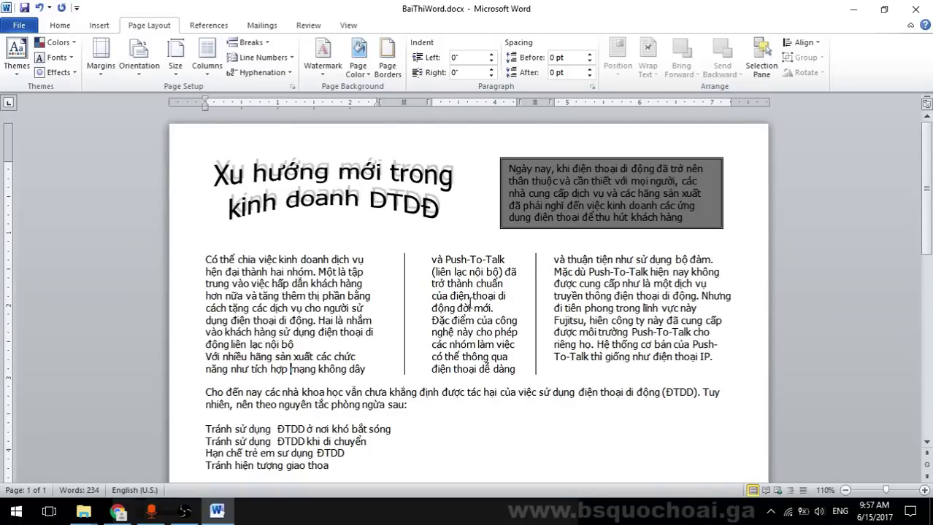
# Check the exam PDF in Chrome and insert blank lines before "Đặc điểm của công nghệ này" in the document until it starts the third column
pyautogui.hotkey('alt', 'Tab')
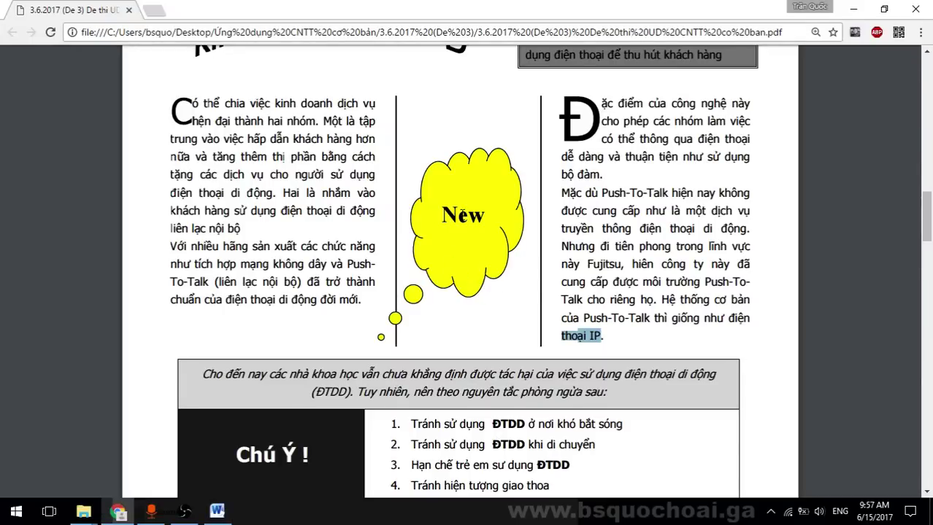
pyautogui.hotkey('alt', 'Tab')
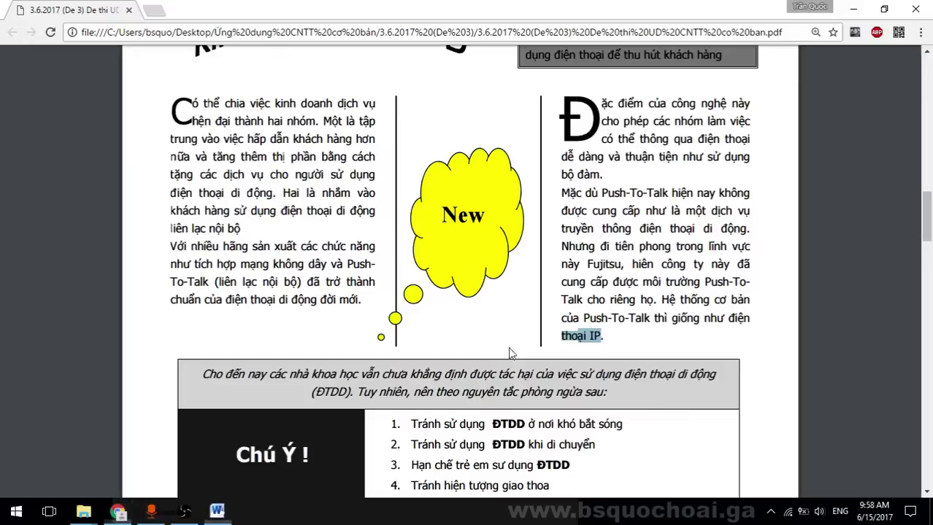
pyautogui.hotkey('alt', 'Tab')
pyautogui.moveTo(358, 300); pyautogui.dragTo(234, 299)
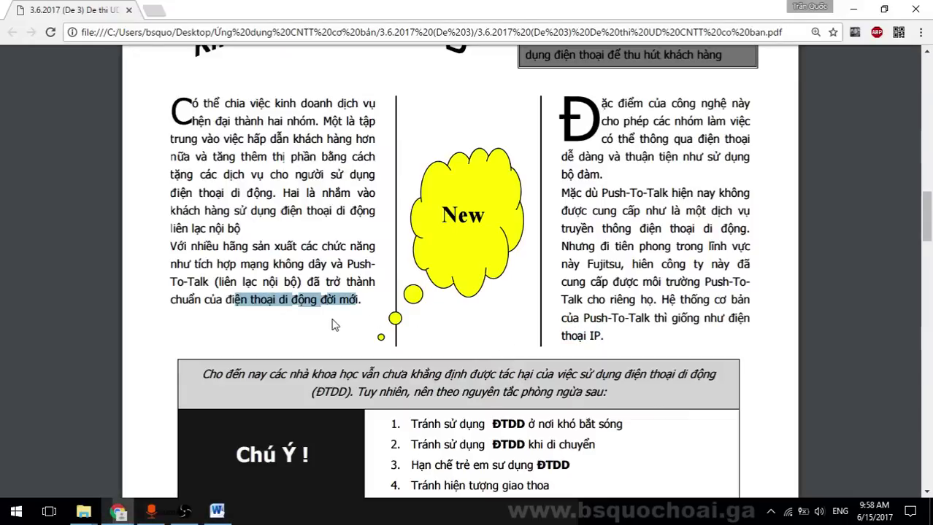
pyautogui.hotkey('alt', 'Tab')
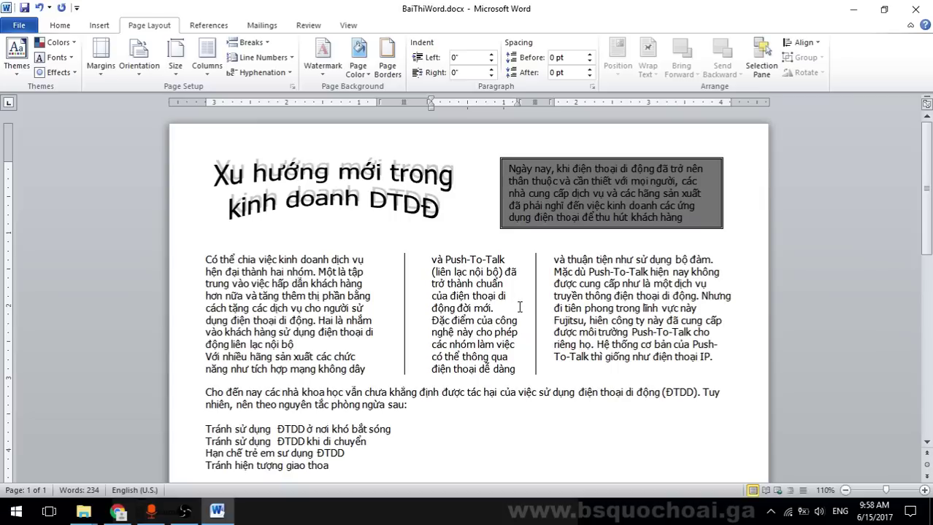
pyautogui.press('Return')
pyautogui.press('Return')
pyautogui.press('Return')
pyautogui.press('Return')
pyautogui.press('Return')
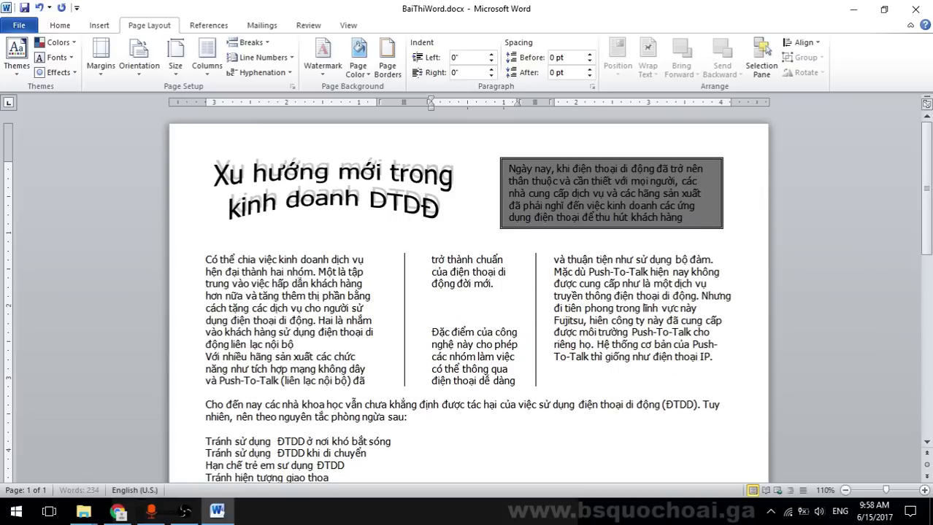
pyautogui.press('Return')
pyautogui.press('Return')
pyautogui.press('Return')
pyautogui.press('Return')
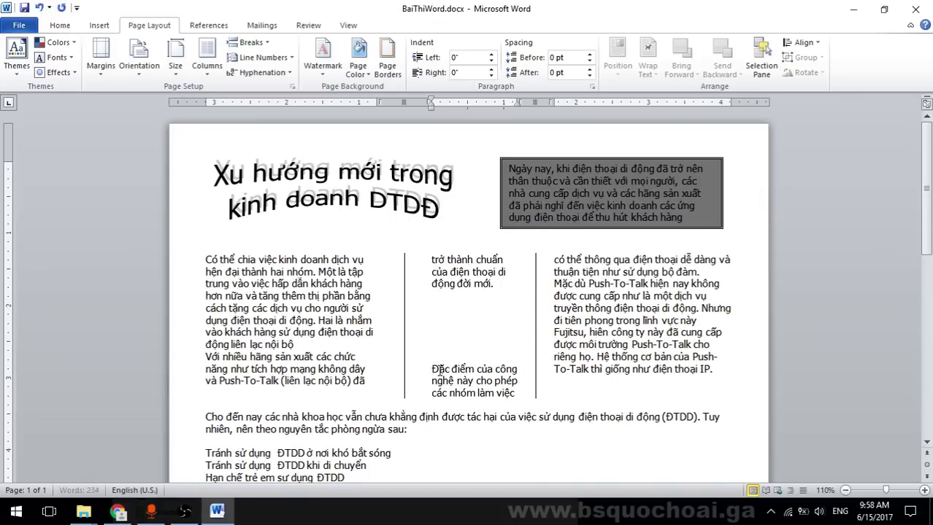
pyautogui.press('Return')
pyautogui.press('Return')
pyautogui.press('Return')
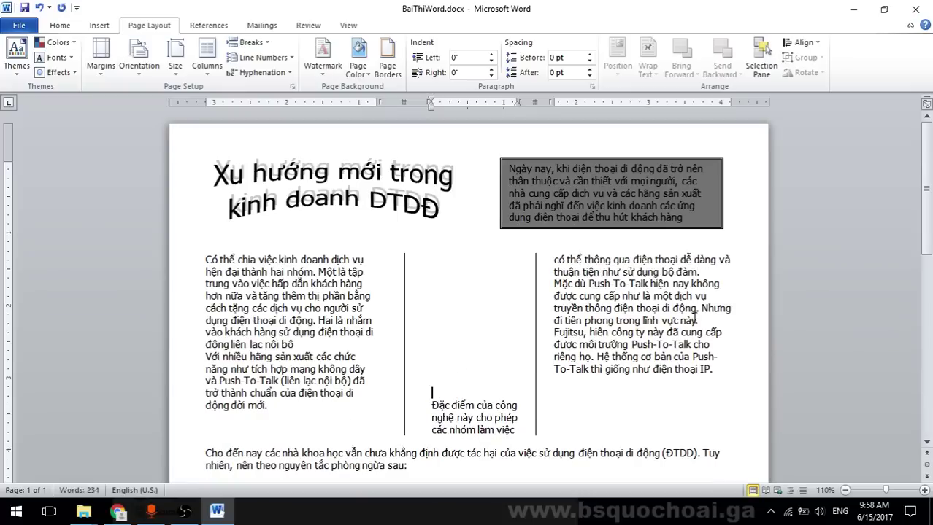
pyautogui.press('Return')
pyautogui.press('Return')
pyautogui.press('Return')
pyautogui.press('Return')
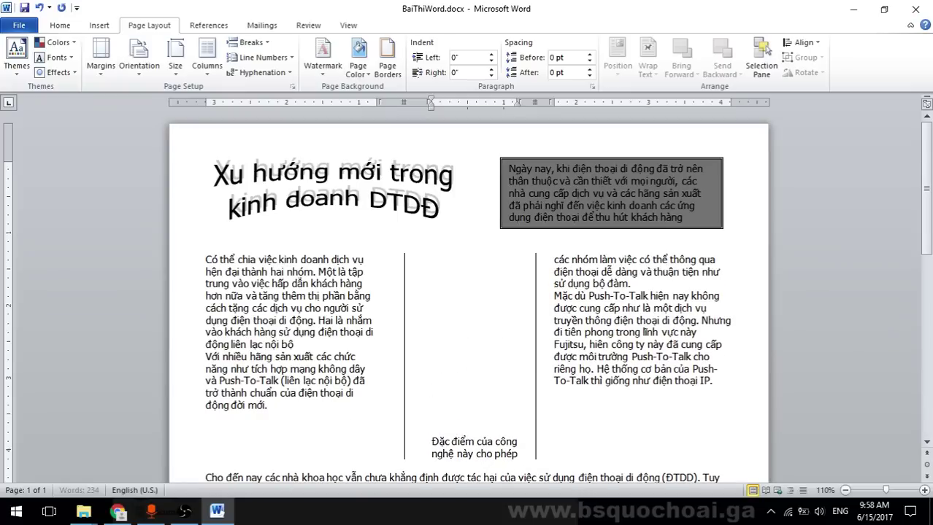
pyautogui.scroll(-3, 659, 319)
pyautogui.scroll(-1, 659, 319)
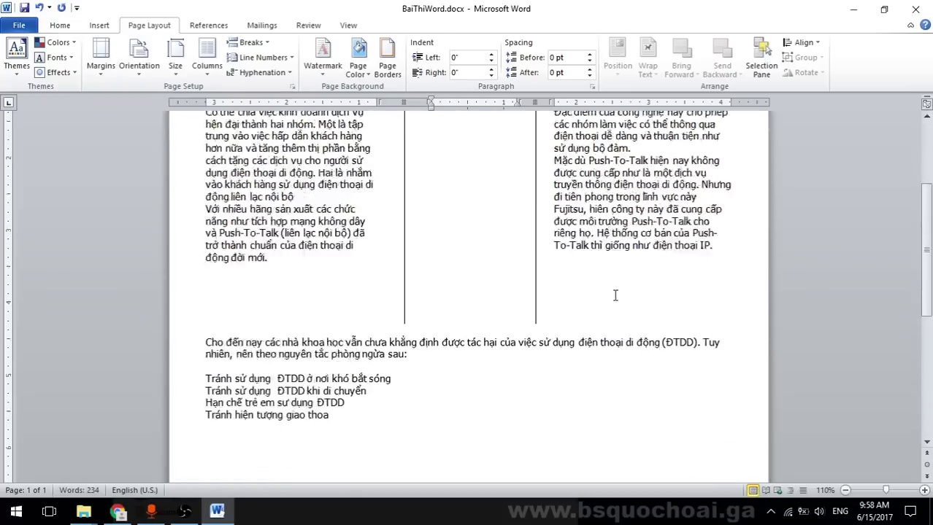
pyautogui.scroll(2, 614, 295)
# Compare the column layout with the exam PDF in Chrome and place the cursor in the document's empty middle column
pyautogui.hotkey('alt', 'Tab')
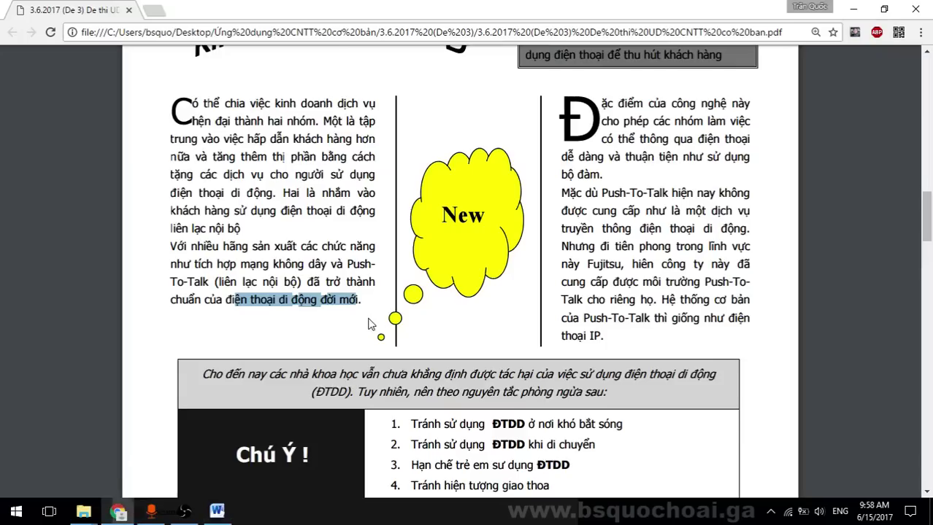
pyautogui.click(548, 266)
pyautogui.hotkey('alt', 'Tab')
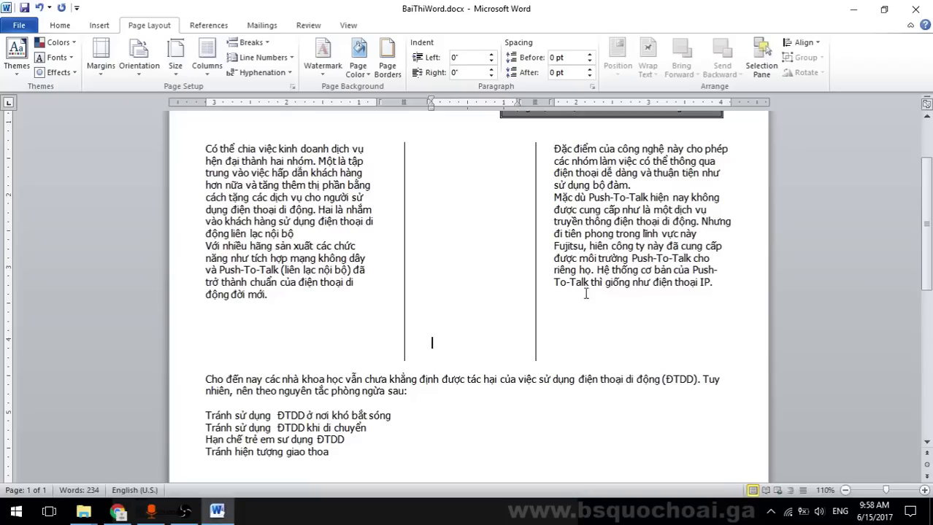
pyautogui.moveTo(612, 319); pyautogui.dragTo(627, 360)
pyautogui.click(637, 335)
pyautogui.moveTo(485, 335); pyautogui.dragTo(480, 175)
pyautogui.click(490, 278)
pyautogui.moveTo(478, 296); pyautogui.dragTo(466, 188)
pyautogui.click(453, 216)
# Draw a Cloud Callout about 1.81" high and 1.58" wide in the middle column, with its tail reaching down-left into the first column
pyautogui.click(99, 25)
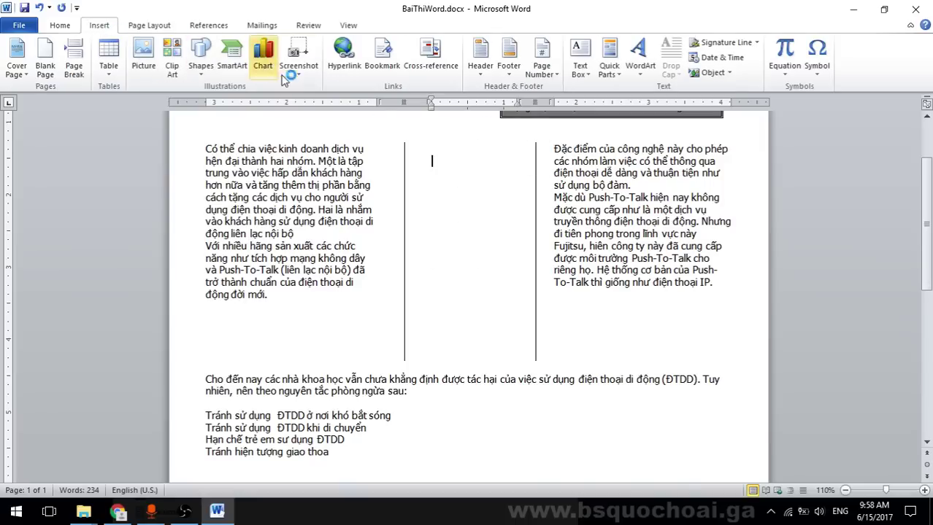
pyautogui.hotkey('alt', 'Tab')
pyautogui.hotkey('alt', 'Tab')
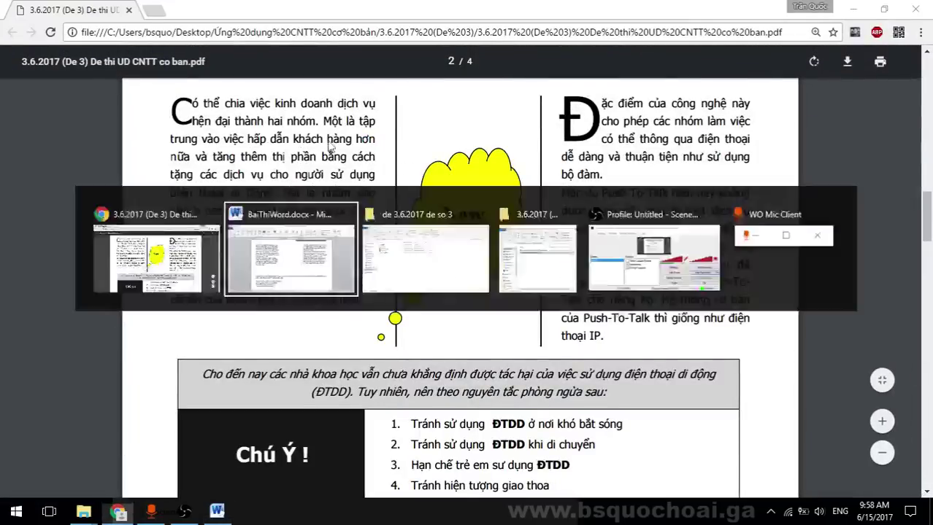
pyautogui.click(200, 62)
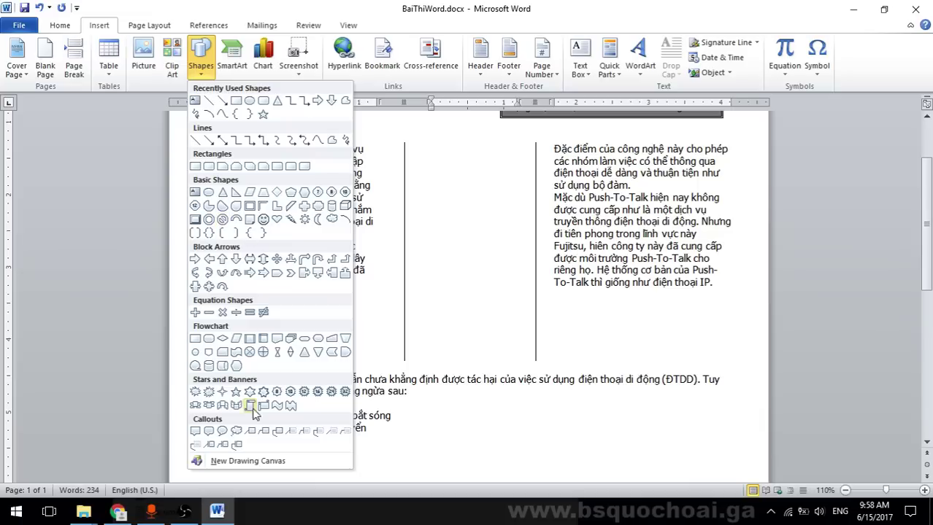
pyautogui.click(237, 432)
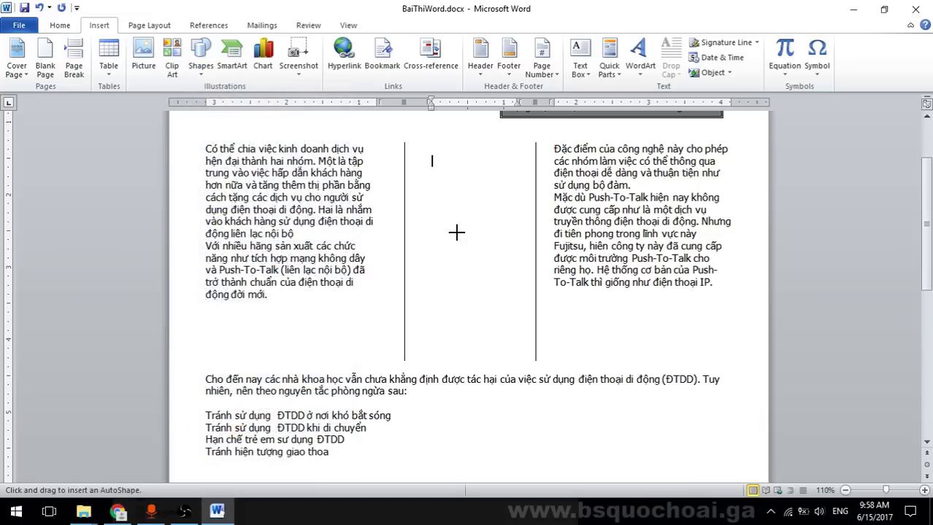
pyautogui.moveTo(427, 192); pyautogui.dragTo(542, 324)
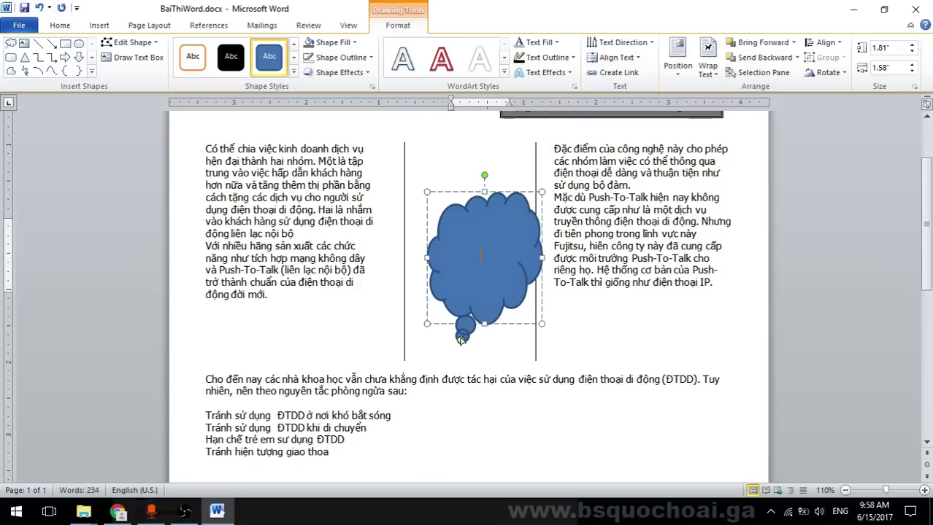
pyautogui.moveTo(460, 340); pyautogui.dragTo(359, 352)
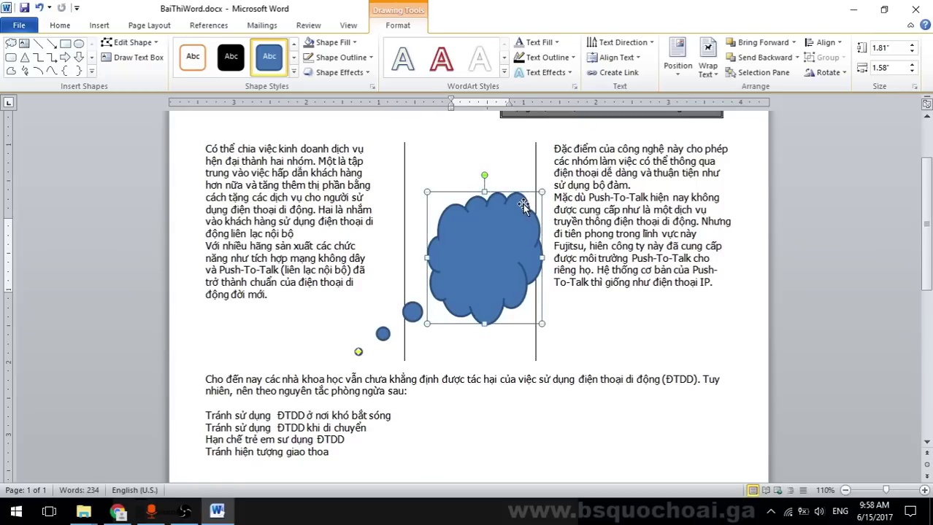
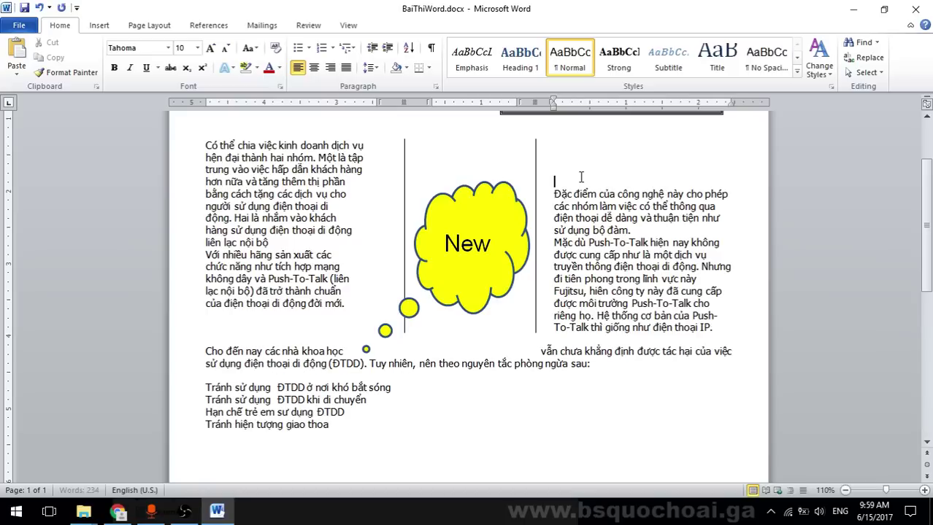
# Remove blank lines before "Đặc điểm của công nghệ này" in the third column and move the grey text box up beside the title
pyautogui.press('BackSpace')
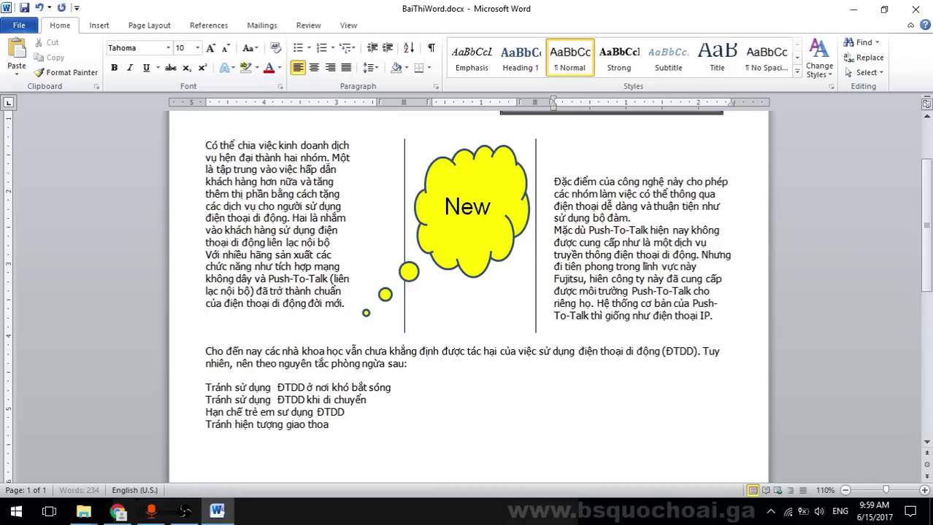
pyautogui.press('BackSpace')
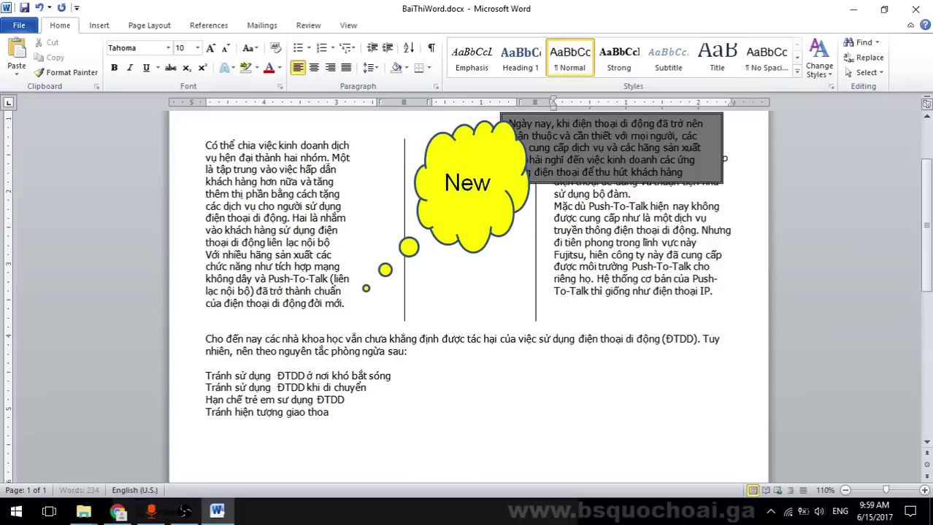
pyautogui.scroll(3, 662, 210)
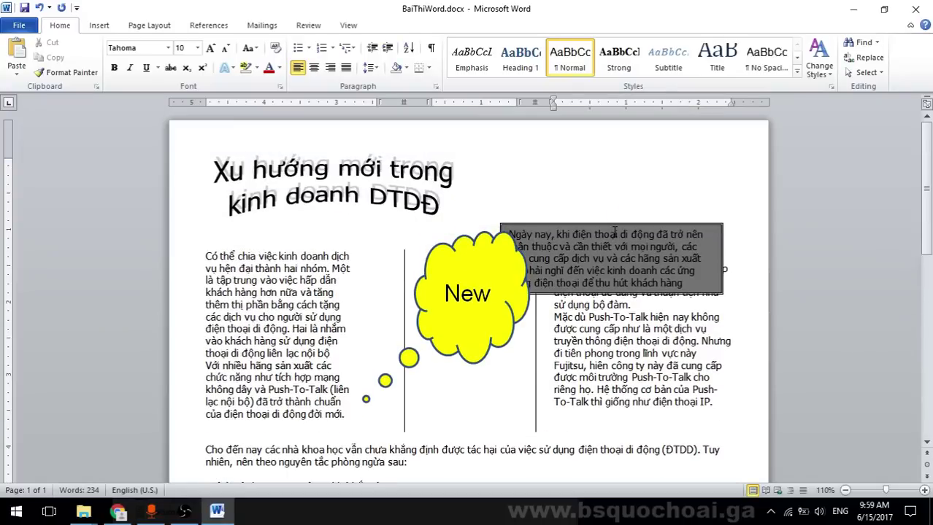
pyautogui.moveTo(625, 223); pyautogui.dragTo(639, 162)
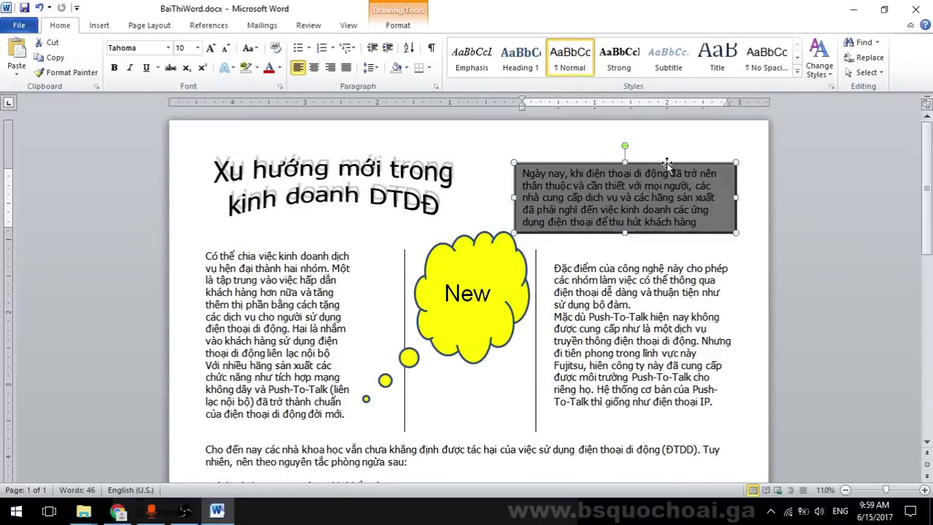
pyautogui.click(648, 308)
# Move the yellow cloud callout down within the middle column and delete the remaining blank lines above the third column's text
pyautogui.scroll(-3, 649, 308)
pyautogui.click(496, 165)
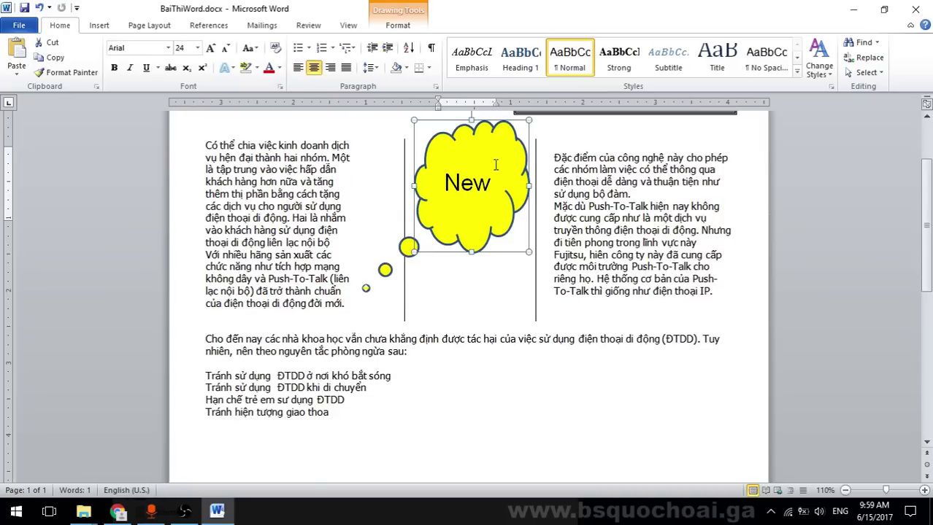
pyautogui.moveTo(495, 165); pyautogui.dragTo(497, 195)
pyautogui.click(594, 169)
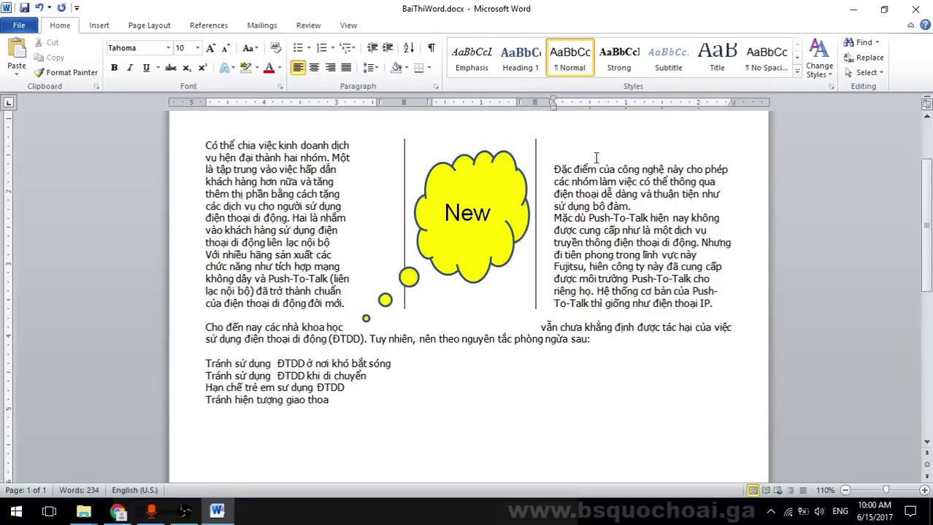
pyautogui.press('BackSpace')
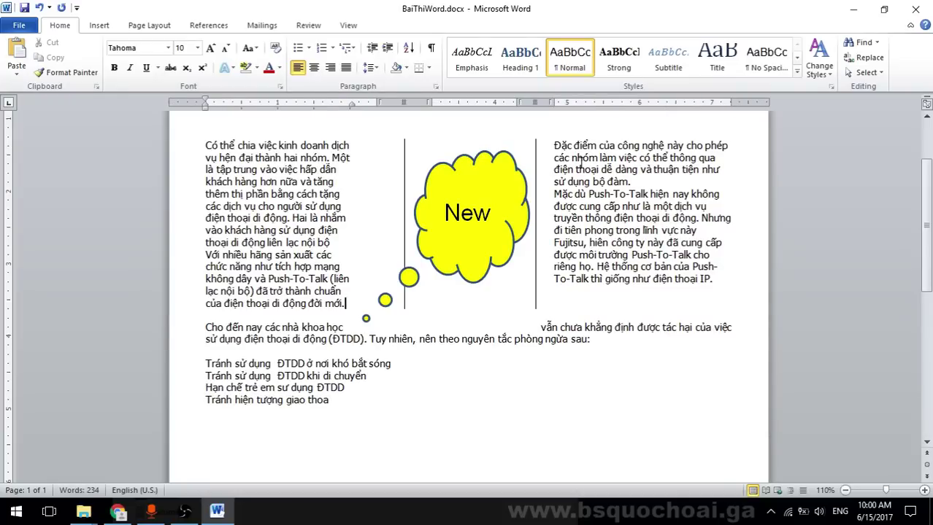
# Compare the cloud callout with the exam PDF in Chrome, then lengthen its tail down-left and lower the cloud in the middle column
pyautogui.hotkey('alt', 'Tab')
pyautogui.hotkey('alt', 'Tab')
pyautogui.moveTo(205, 328); pyautogui.dragTo(625, 345)
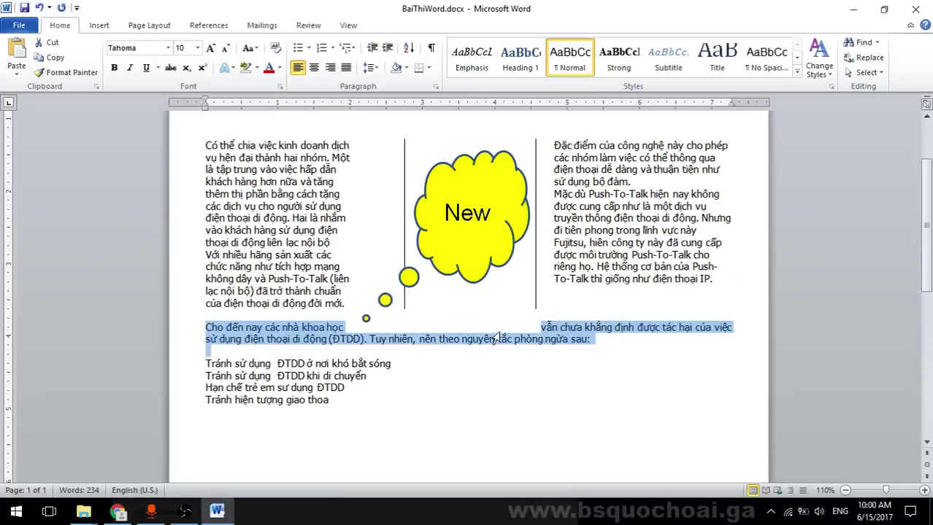
pyautogui.click(385, 300)
pyautogui.hotkey('alt', 'Tab')
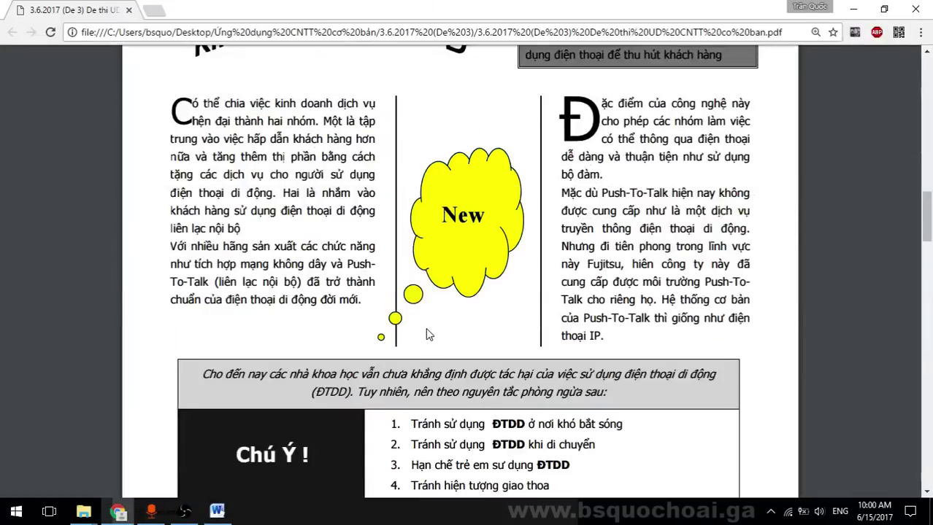
pyautogui.hotkey('alt', 'Tab')
pyautogui.moveTo(368, 318); pyautogui.dragTo(362, 333)
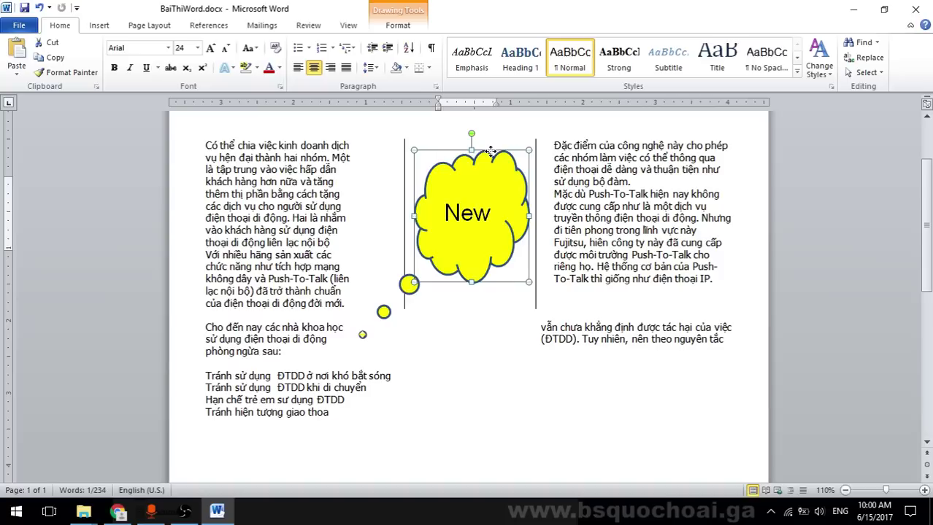
pyautogui.moveTo(490, 151); pyautogui.dragTo(485, 175)
pyautogui.hotkey('alt', 'Tab')
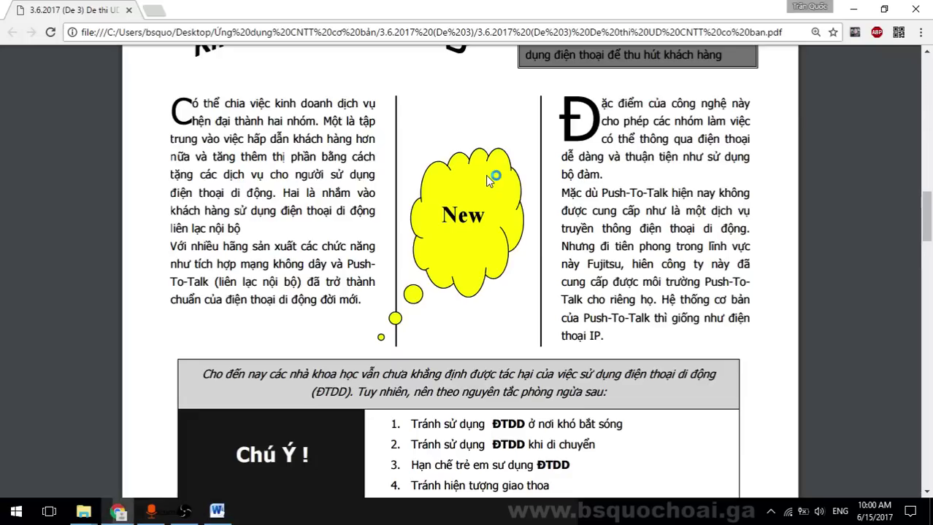
pyautogui.hotkey('alt', 'Tab')
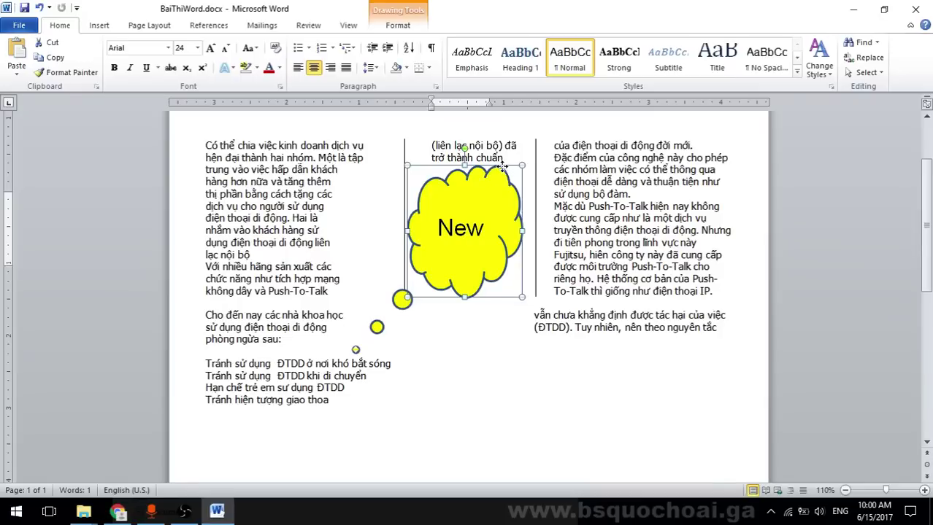
pyautogui.moveTo(502, 167); pyautogui.dragTo(503, 185)
pyautogui.click(508, 170)
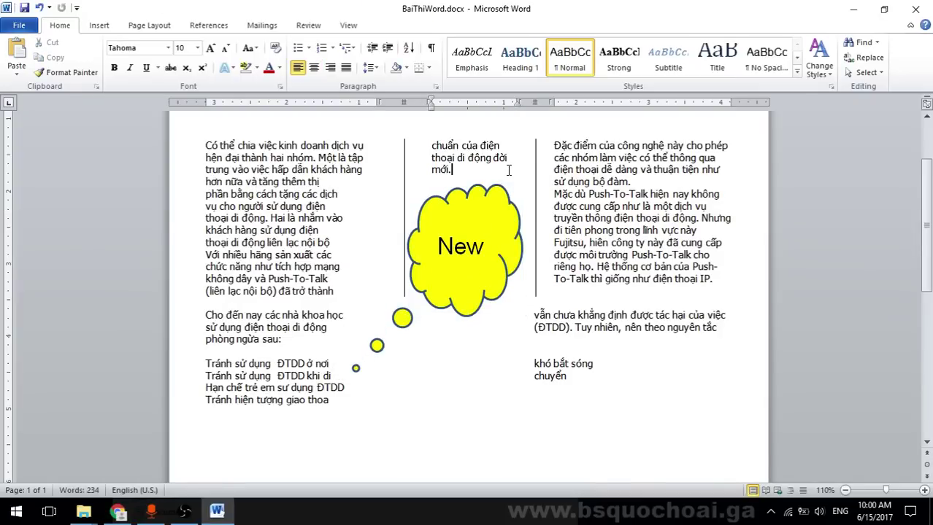
pyautogui.press('Return')
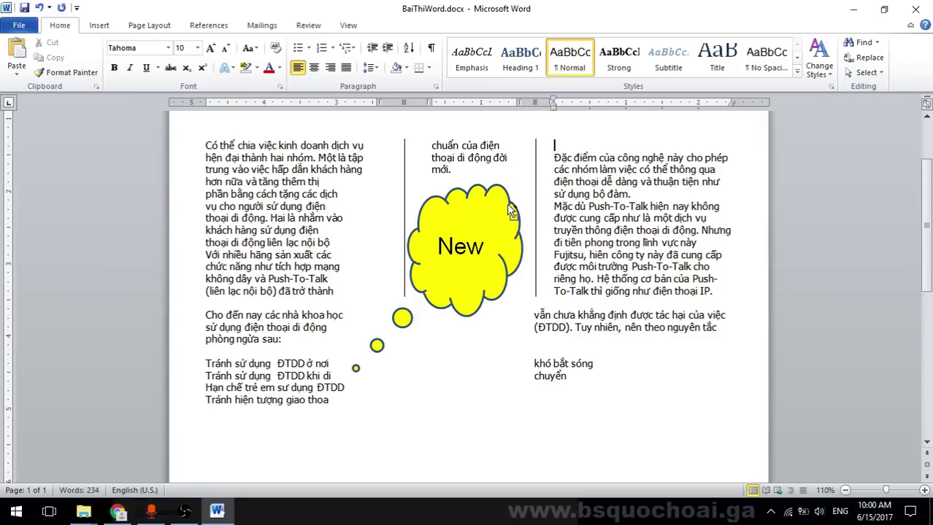
pyautogui.hotkey('ctrl', 'z')
# Remove the blank line before "Đặc điểm của công nghệ này" and pull the cloud callout's tail up above the "Cho đến nay" paragraph
pyautogui.click(554, 145)
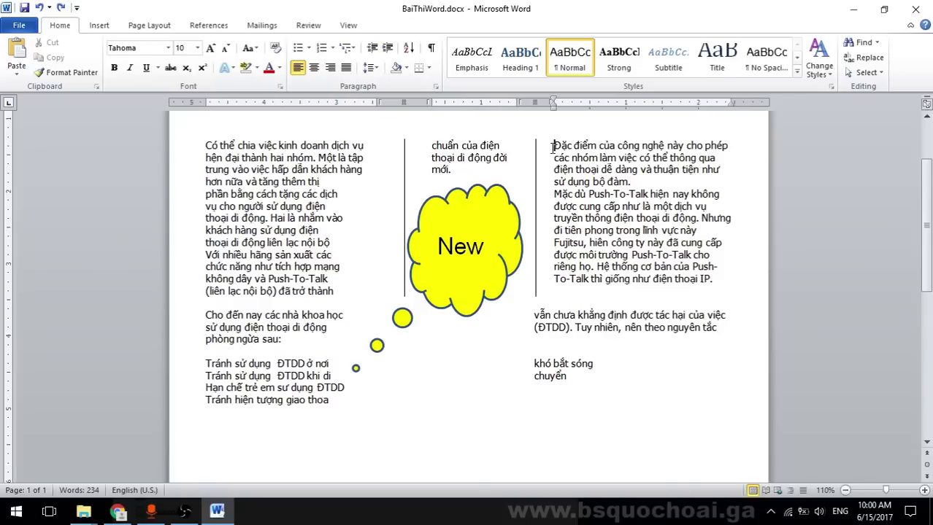
pyautogui.press('BackSpace')
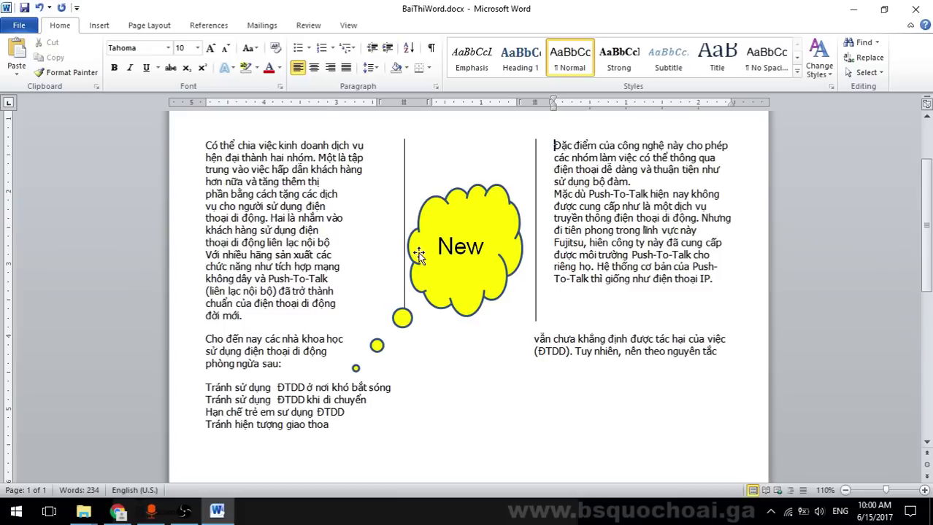
pyautogui.click(355, 368)
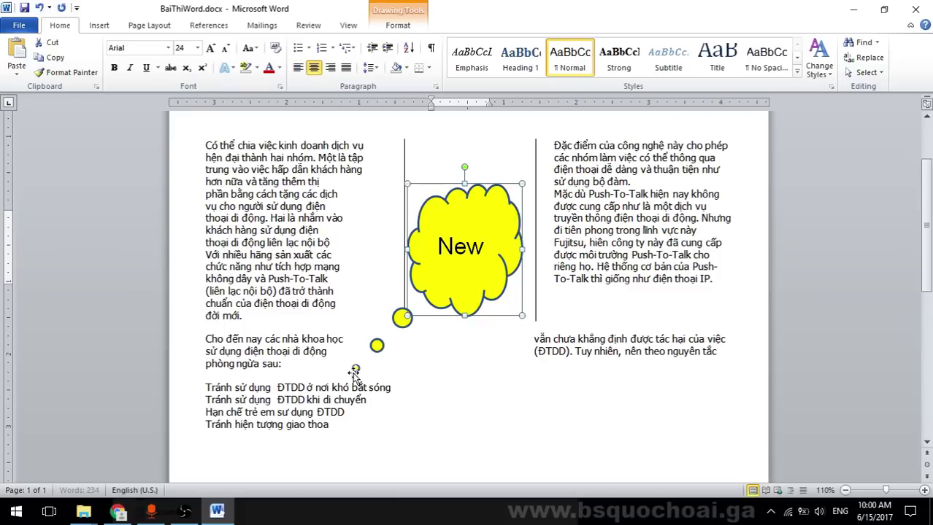
pyautogui.moveTo(355, 368); pyautogui.dragTo(362, 327)
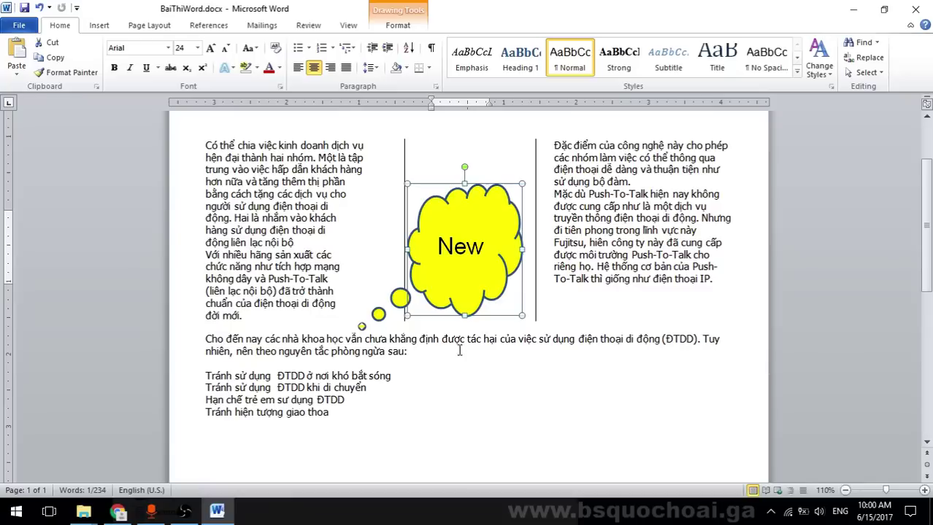
pyautogui.click(486, 369)
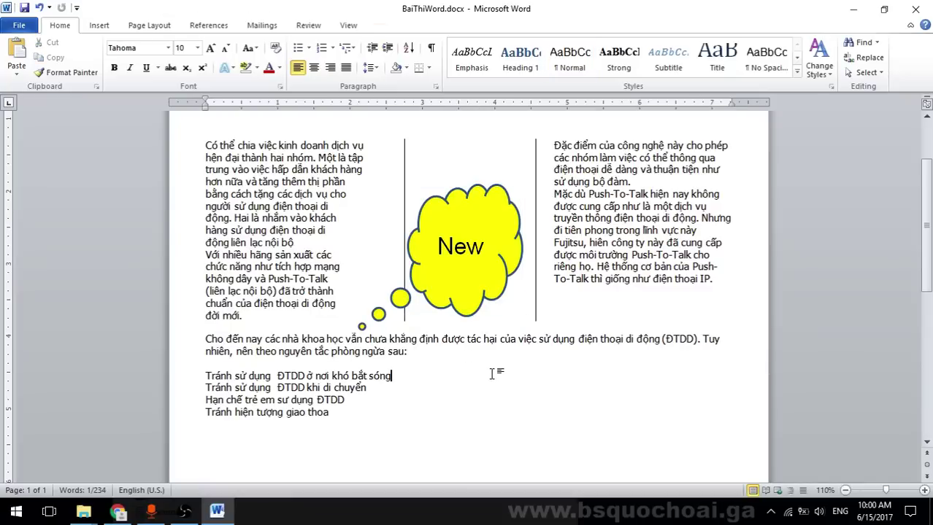
pyautogui.click(602, 406)
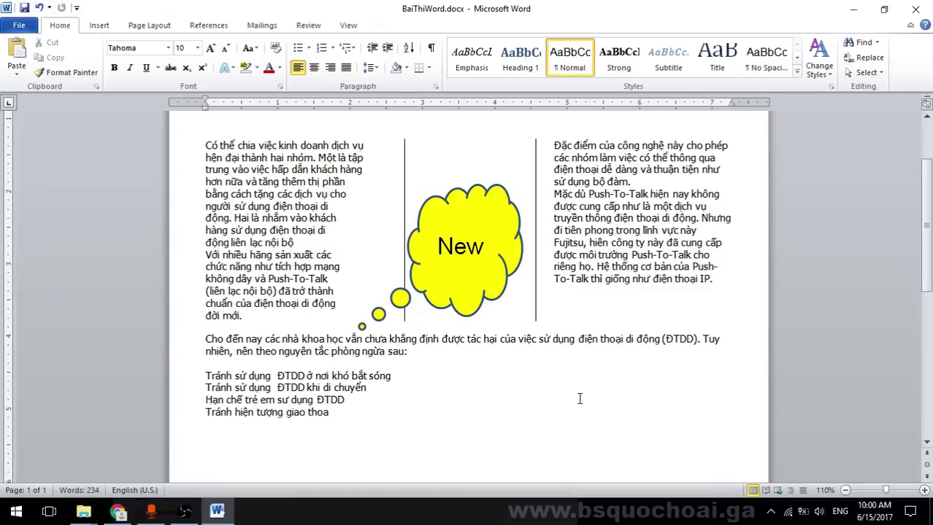
# Check the initials in the exam PDF in Chrome and apply Dropped drop caps to the "Có thể chia" and "Đặc điểm" paragraphs
pyautogui.hotkey('alt', 'Tab')
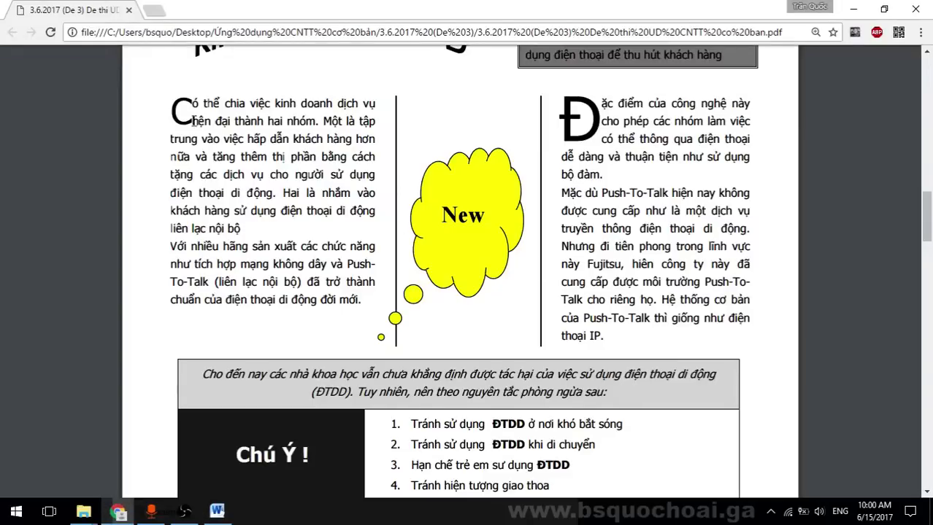
pyautogui.hotkey('alt', 'Tab')
pyautogui.click(211, 146)
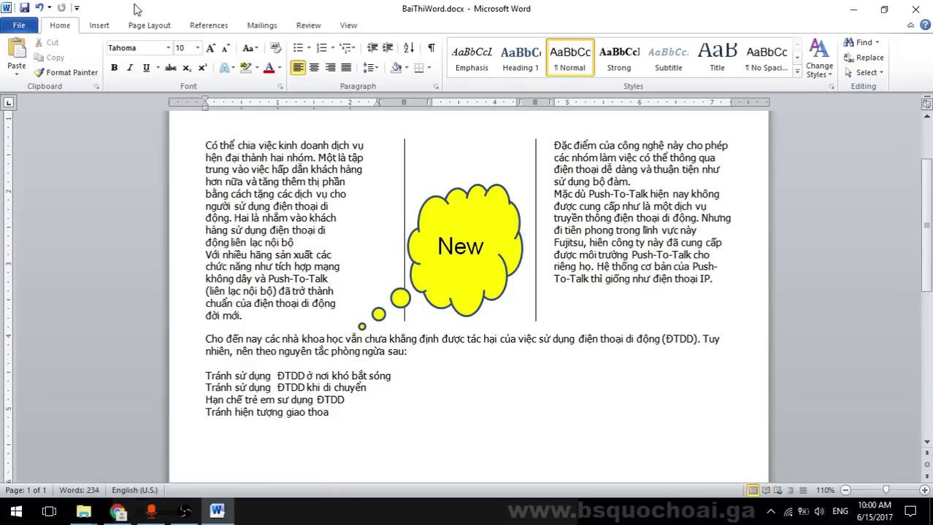
pyautogui.click(106, 27)
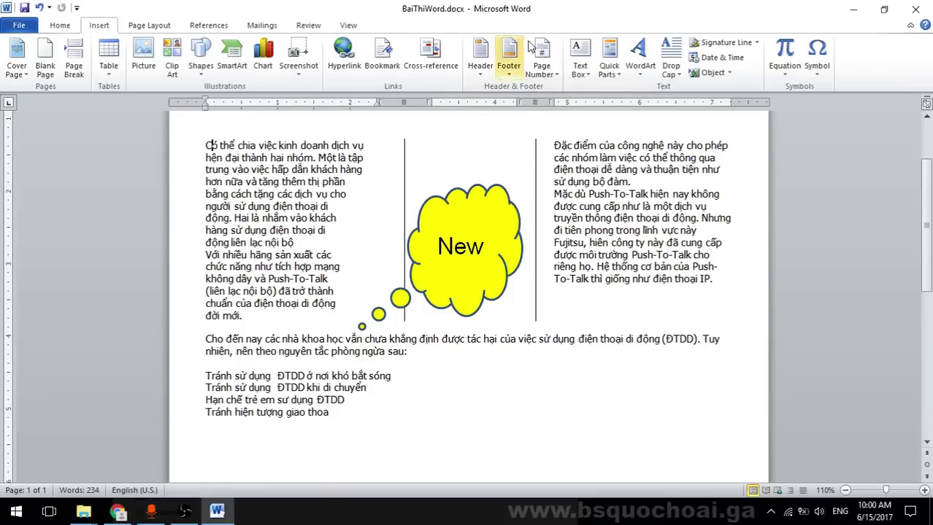
pyautogui.click(663, 72)
pyautogui.click(701, 126)
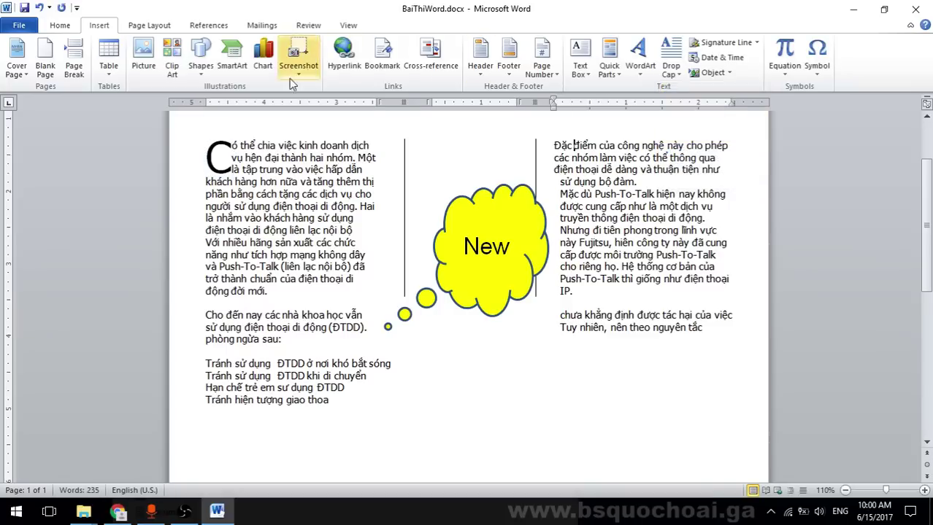
pyautogui.click(670, 66)
pyautogui.click(704, 126)
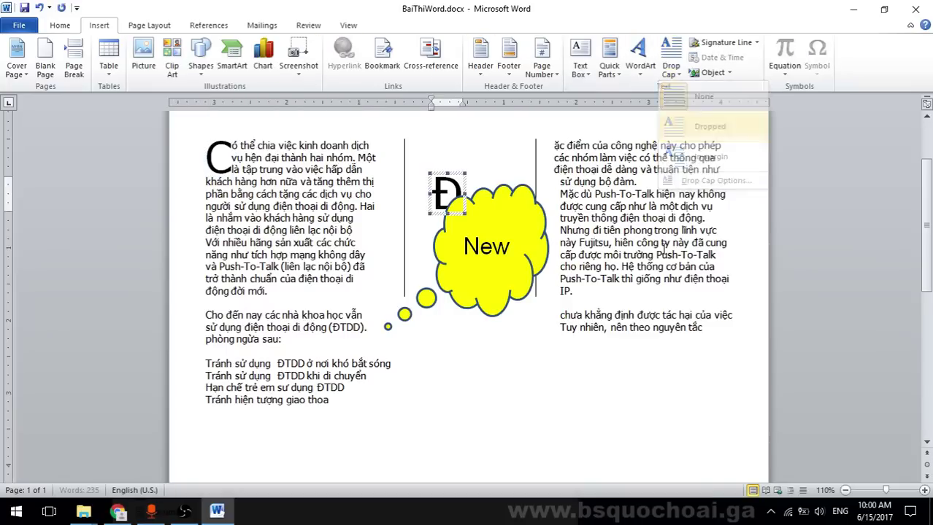
# Check the exam PDF in Chrome and move the "Đ" drop cap from the middle column to the start of the third column
pyautogui.hotkey('alt', 'Tab')
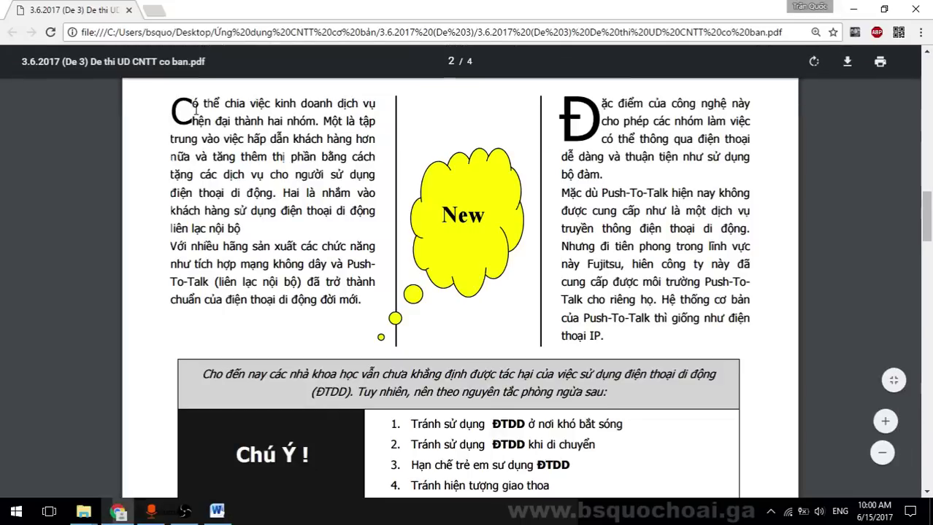
pyautogui.hotkey('alt', 'Tab')
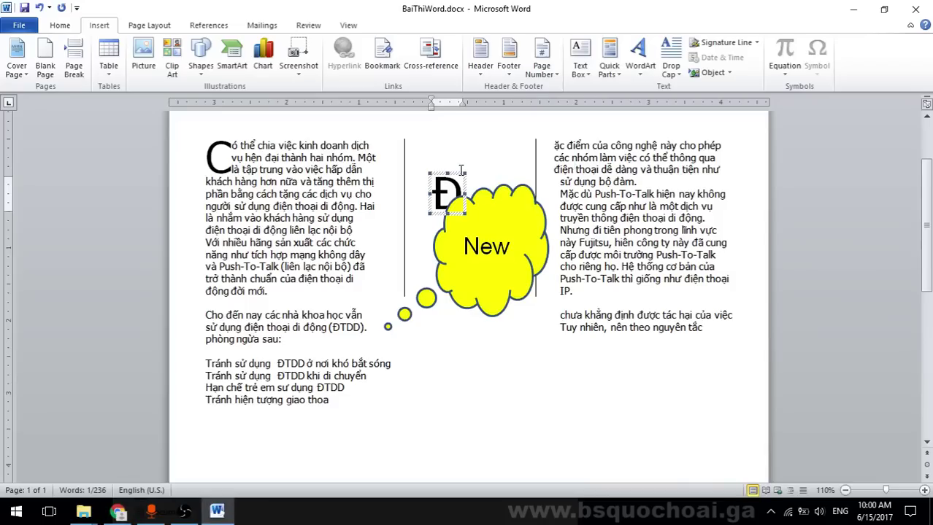
pyautogui.moveTo(459, 175); pyautogui.dragTo(593, 154)
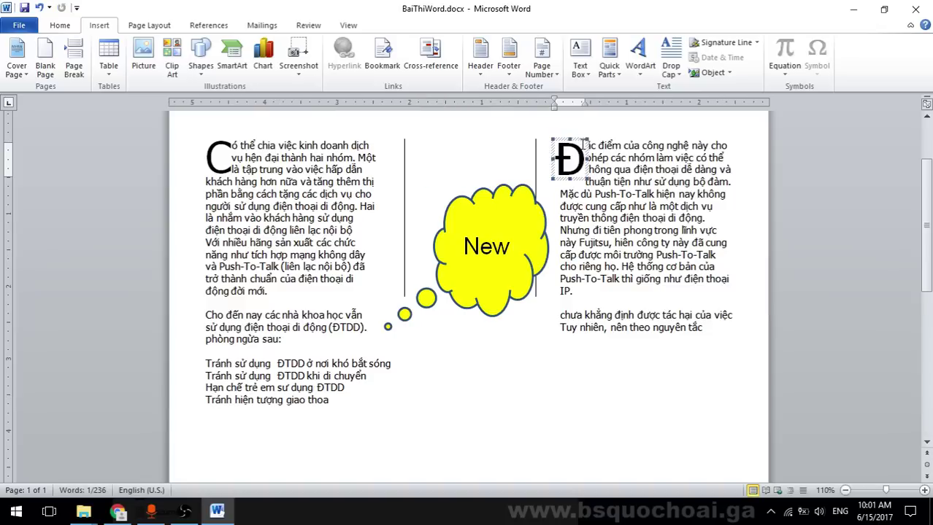
pyautogui.click(645, 206)
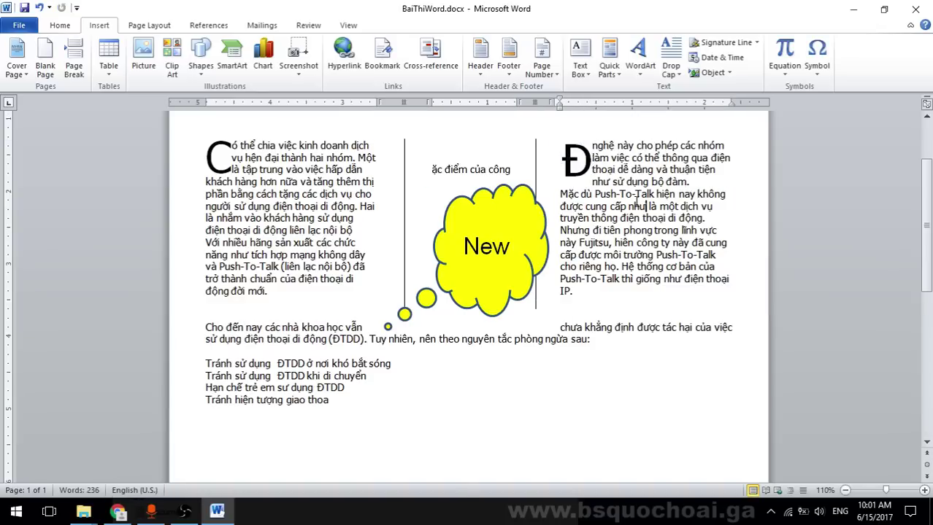
# Compare the cloud callout with the exam PDF in Chrome, then shrink it slightly and fit it between the two column separator lines
pyautogui.click(543, 248)
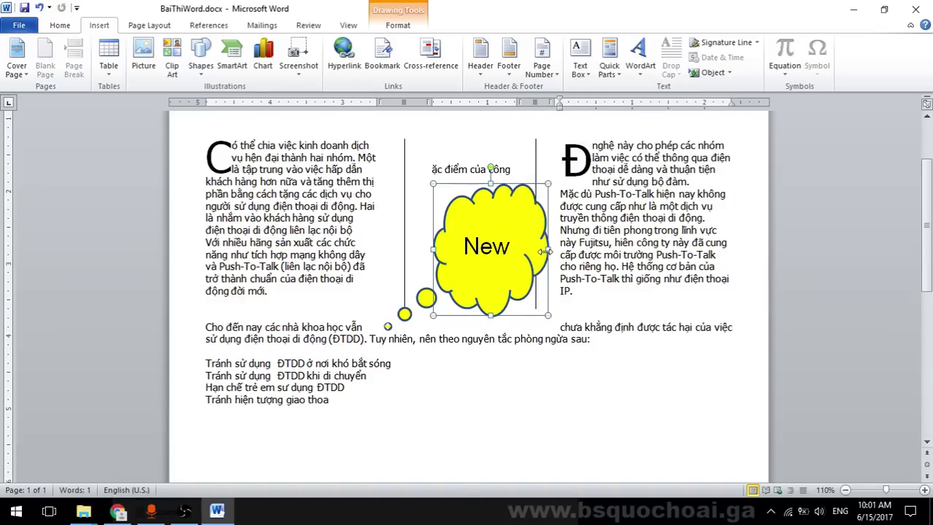
pyautogui.hotkey('alt', 'Tab')
pyautogui.hotkey('alt', 'Tab')
pyautogui.moveTo(548, 184); pyautogui.dragTo(502, 210)
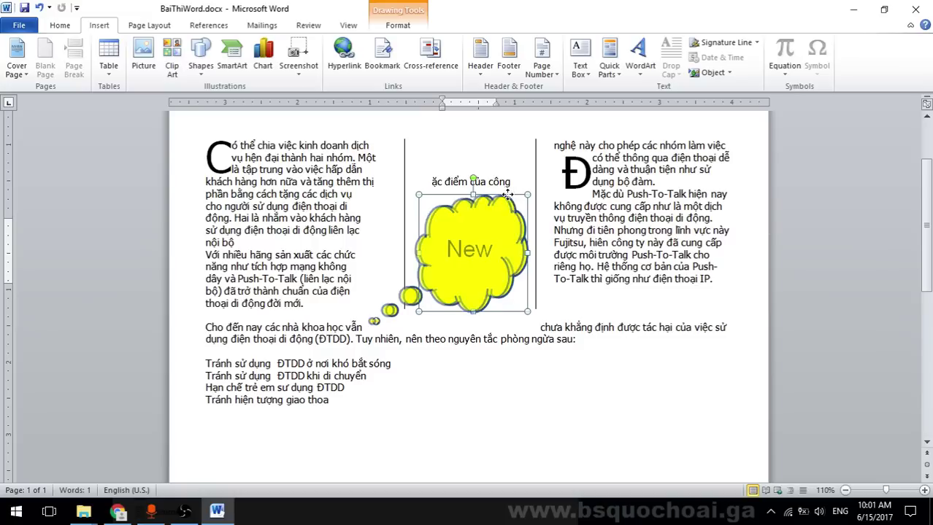
# Realign the "Đ" drop cap with the first line and left edge of the third column
pyautogui.click(580, 151)
pyautogui.moveTo(580, 151)
pyautogui.mouseDown()
pyautogui.moveTo(575, 157)
pyautogui.moveTo(589, 136)
pyautogui.moveTo(578, 146)
pyautogui.mouseUp()
pyautogui.click(668, 182)
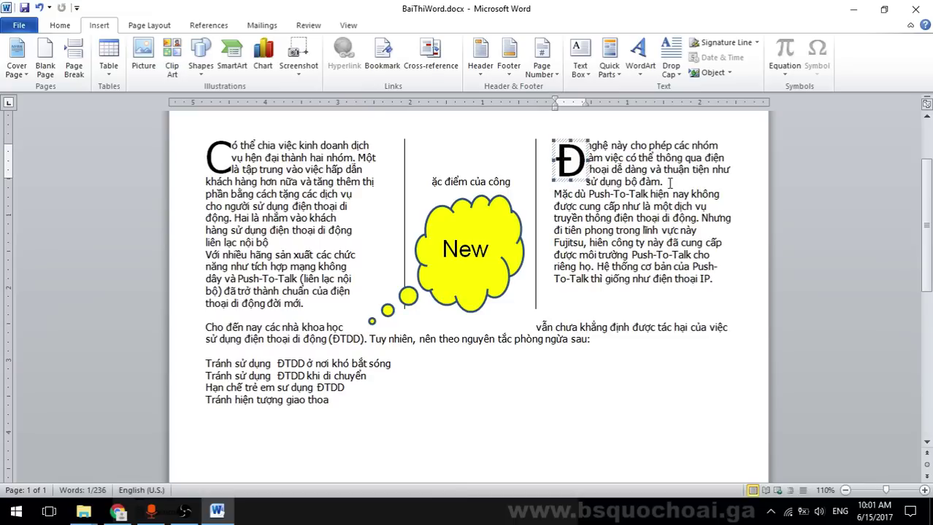
# Delete one blank line before the "ặc điểm của công" text in the middle column
pyautogui.click(446, 181)
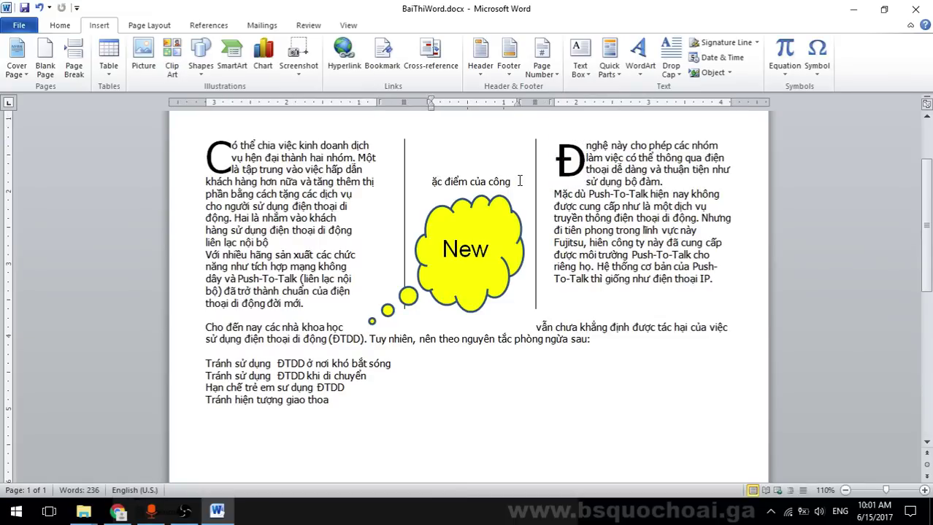
pyautogui.press('Home')
pyautogui.press('BackSpace')
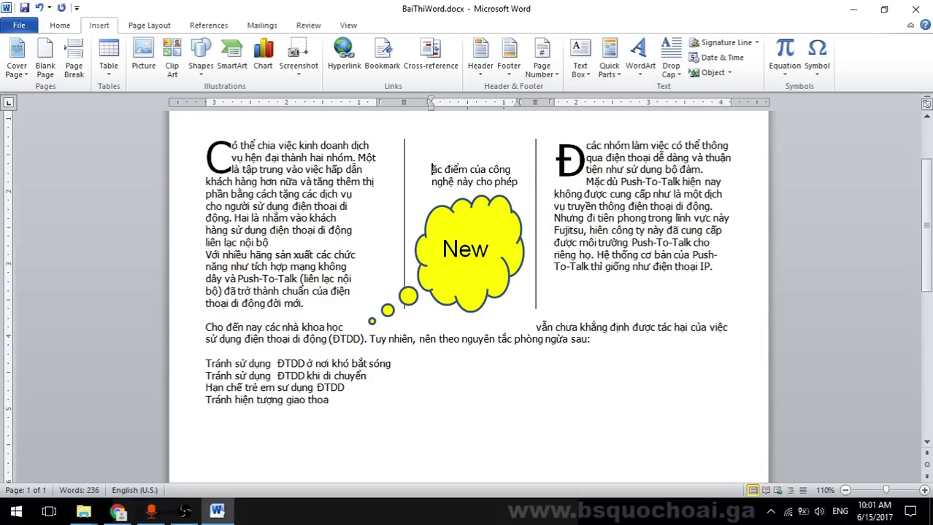
# Adjust the blank lines in the middle column so the "ặc điểm của công" text moves into the third column
pyautogui.press('BackSpace')
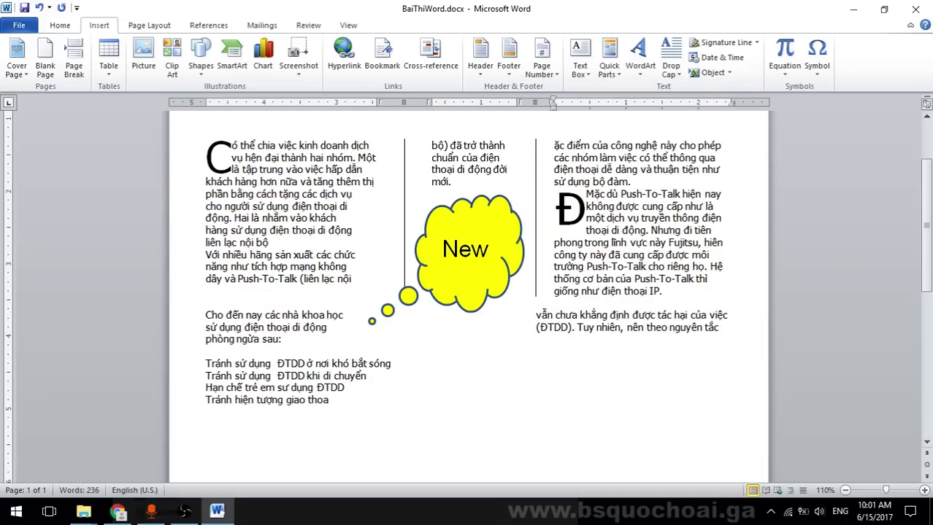
pyautogui.press('BackSpace')
pyautogui.press('BackSpace')
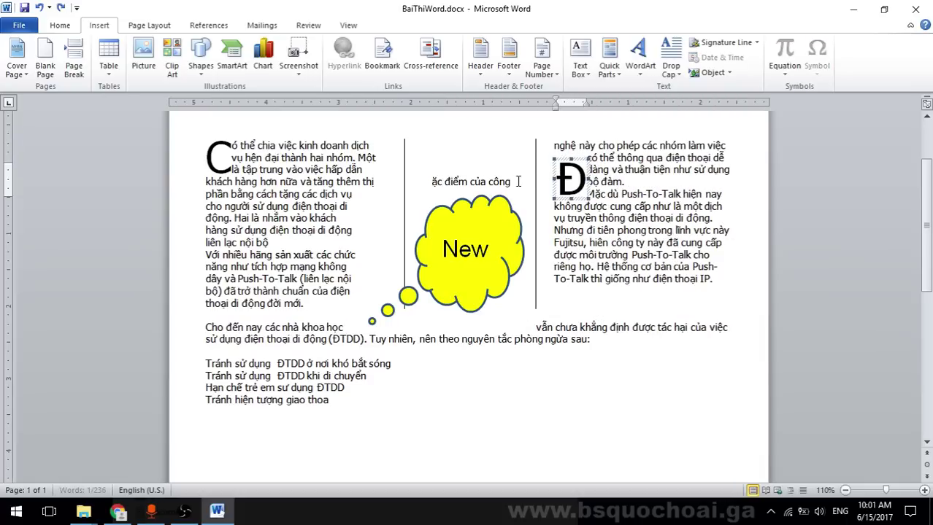
pyautogui.press('BackSpace')
pyautogui.press('BackSpace')
pyautogui.press('BackSpace')
pyautogui.press('BackSpace')
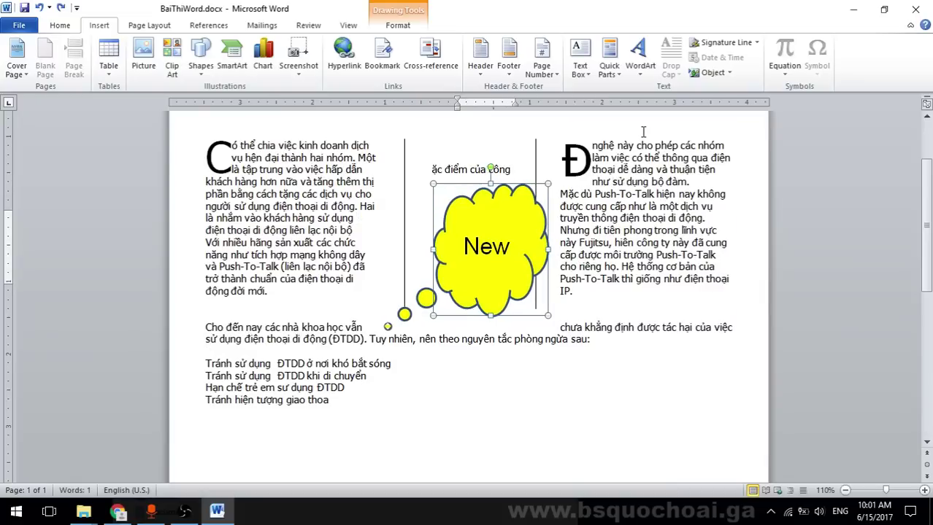
# Try the Top and Bottom text wrapping on the "New" cloud callout
pyautogui.click(488, 203)
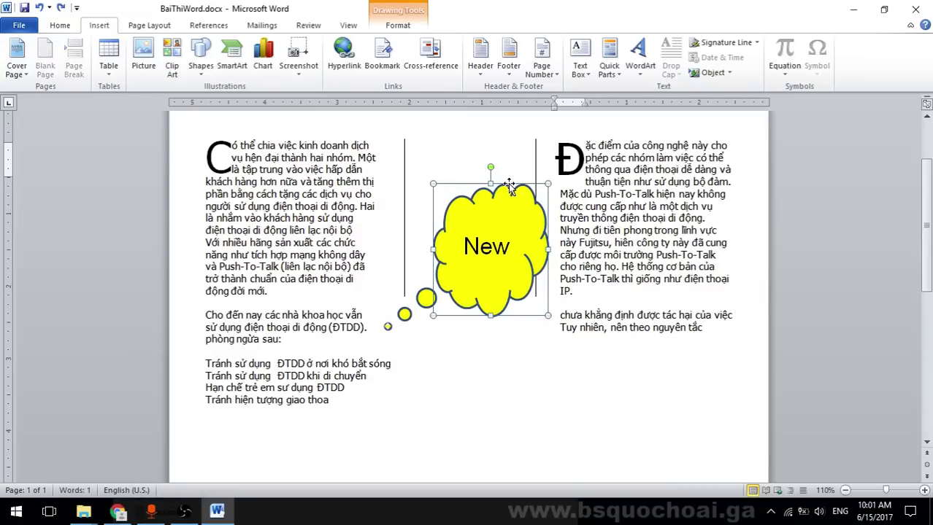
pyautogui.click(395, 27)
pyautogui.click(708, 64)
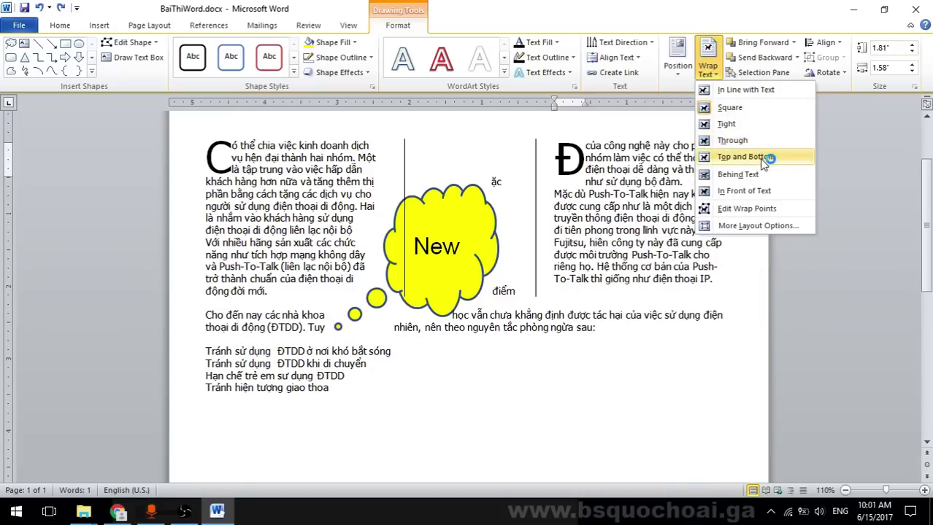
pyautogui.click(756, 158)
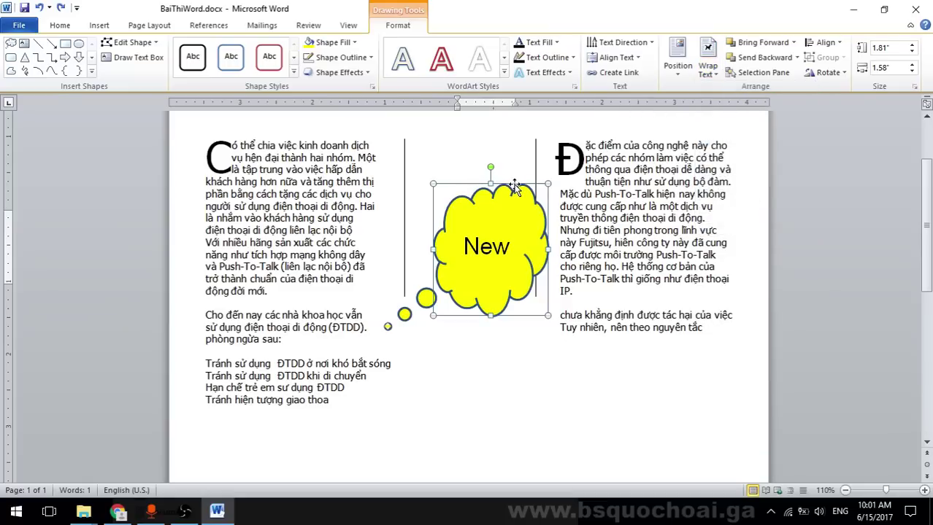
# Move the cloud callout up and fit it between the two column separator lines
pyautogui.moveTo(513, 188); pyautogui.dragTo(504, 159)
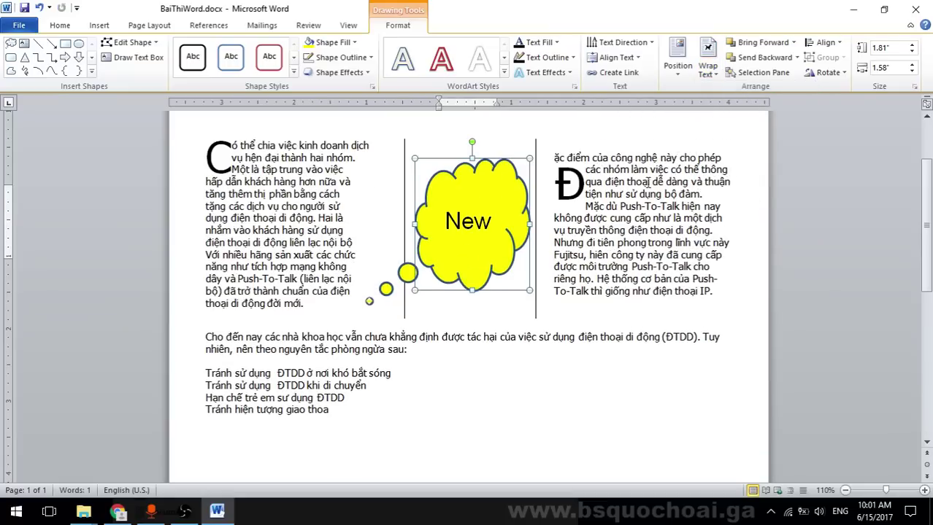
pyautogui.click(666, 182)
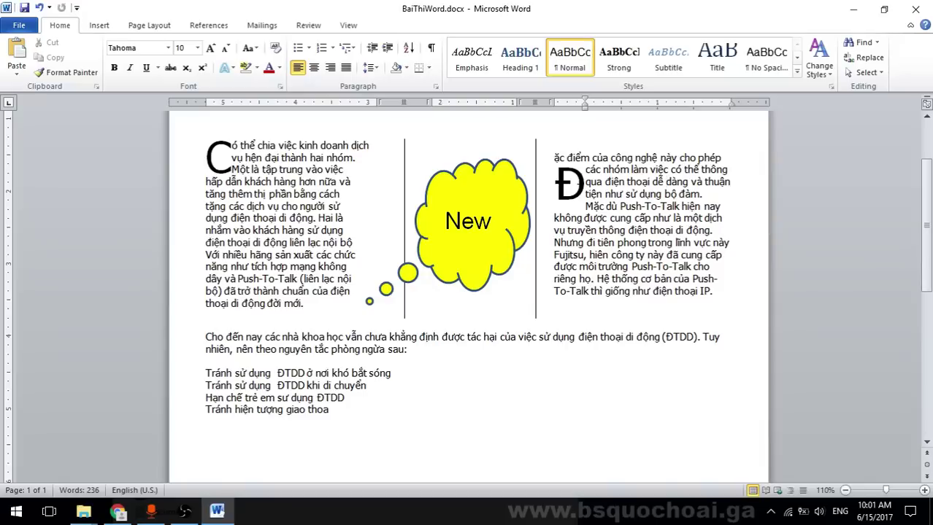
# Move the "Đ" drop cap up beside the "ặc điểm" line in the third column and enlarge it slightly
pyautogui.click(569, 182)
pyautogui.click(576, 155)
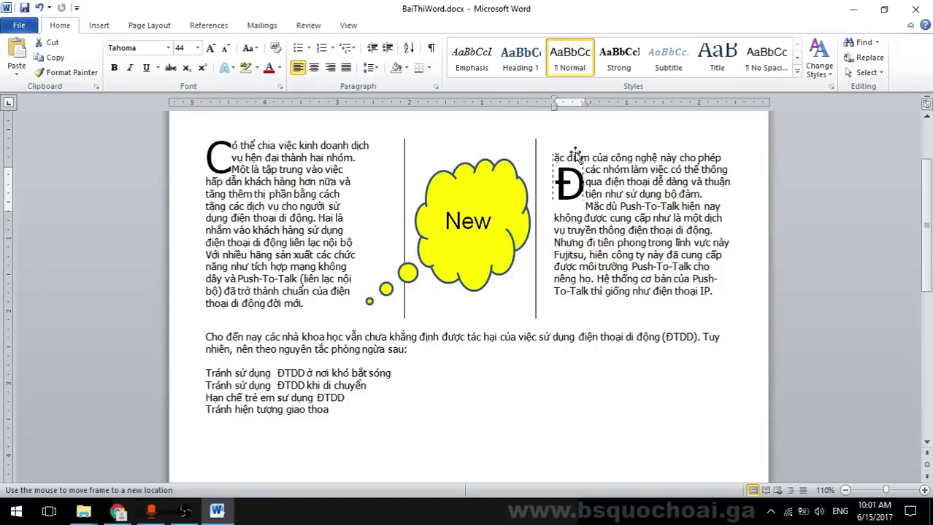
pyautogui.moveTo(576, 153); pyautogui.dragTo(578, 157)
pyautogui.click(640, 178)
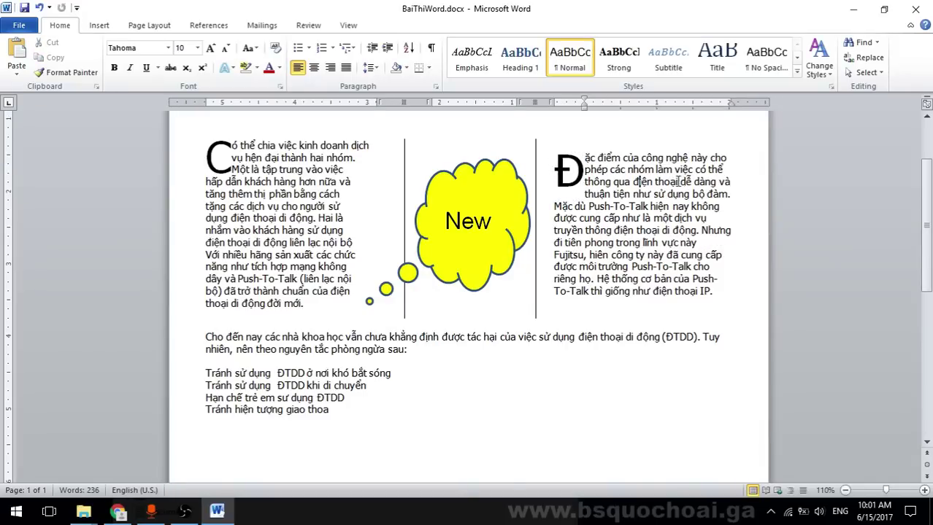
pyautogui.click(574, 169)
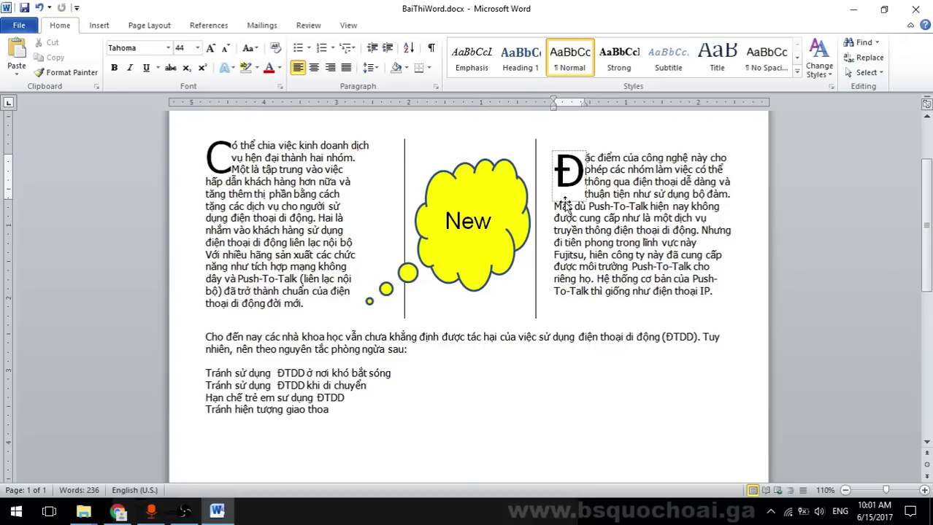
pyautogui.moveTo(568, 201); pyautogui.dragTo(573, 200)
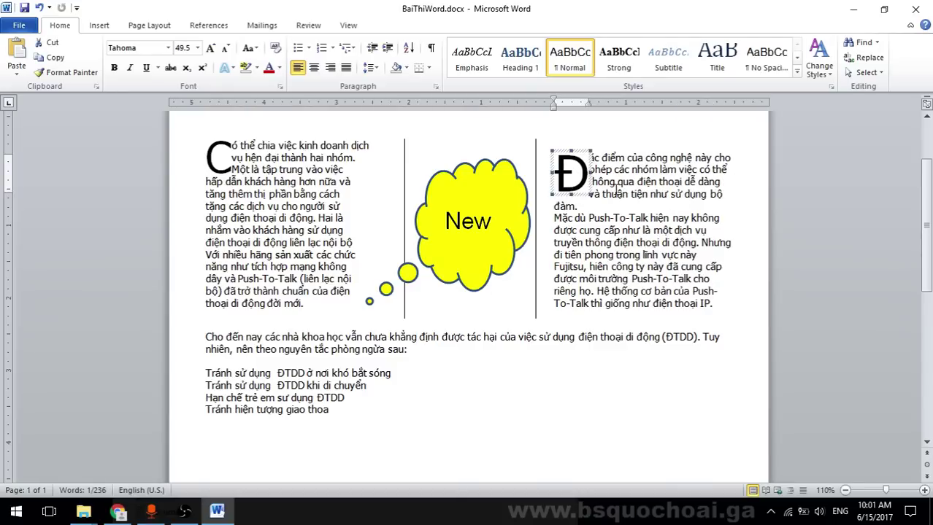
pyautogui.click(662, 219)
# Compare the columns with the exam PDF in Chrome, then delete the blank line above the third column's text in Word
pyautogui.hotkey('alt', 'Tab')
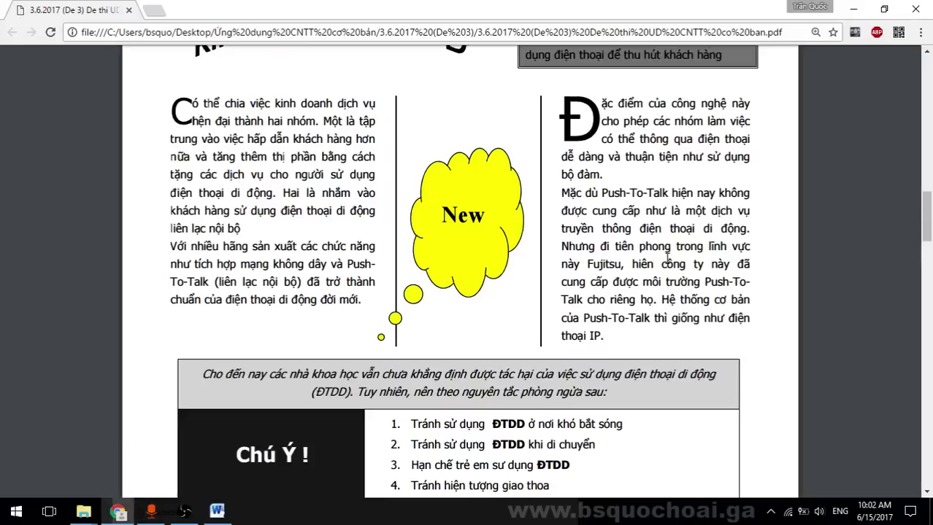
pyautogui.hotkey('alt', 'Tab')
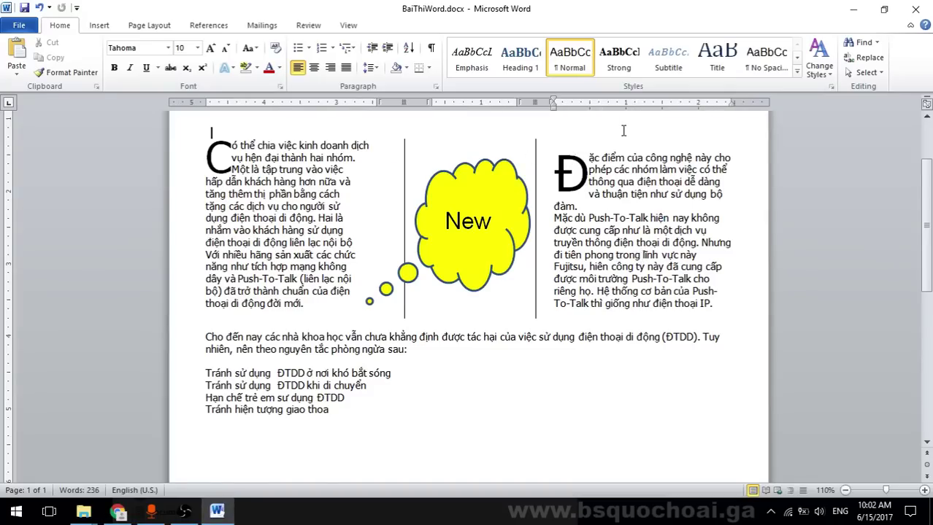
pyautogui.scroll(3, 622, 135)
pyautogui.click(598, 260)
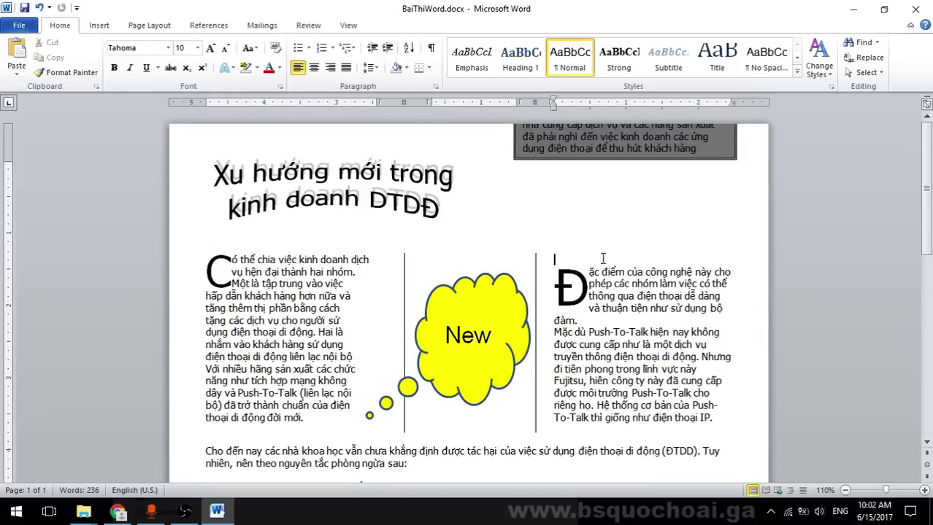
pyautogui.press('Delete')
pyautogui.press('BackSpace')
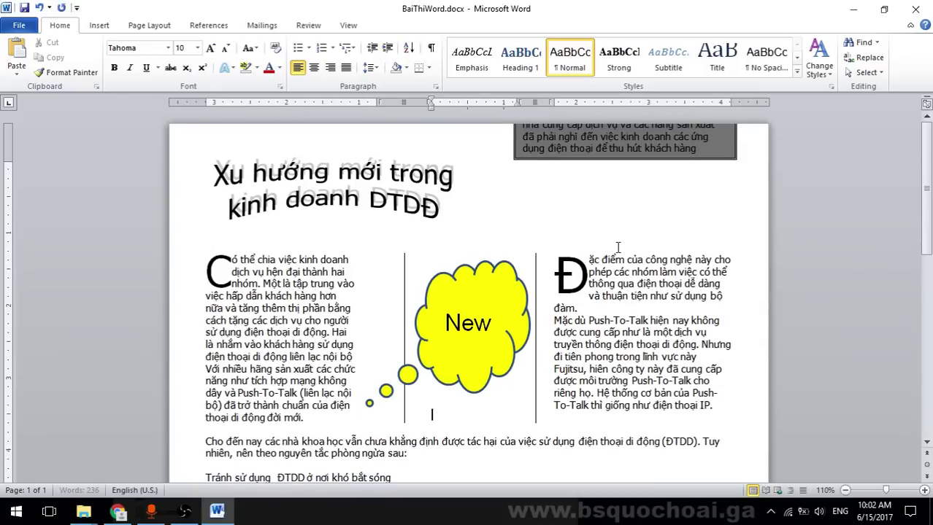
# Shrink the "Đ" drop cap in the third column so it spans three lines of text
pyautogui.scroll(-2, 622, 246)
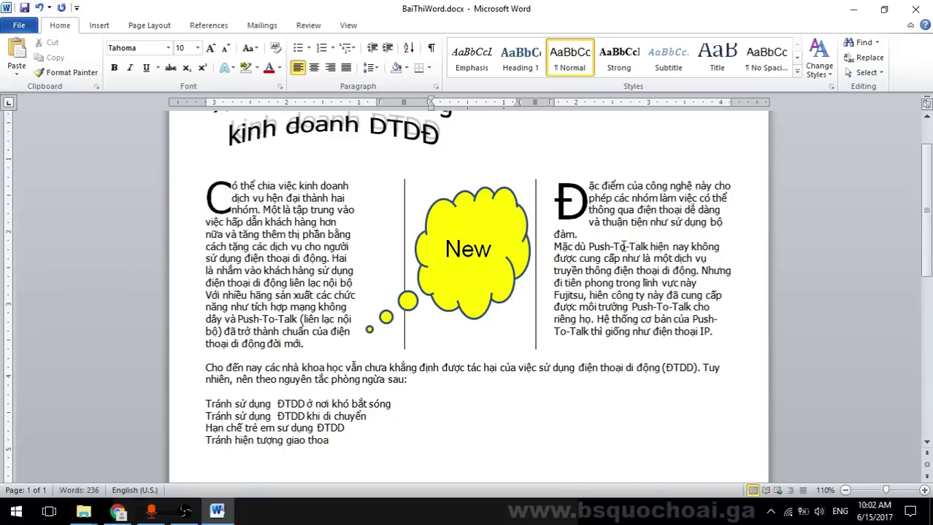
pyautogui.click(619, 286)
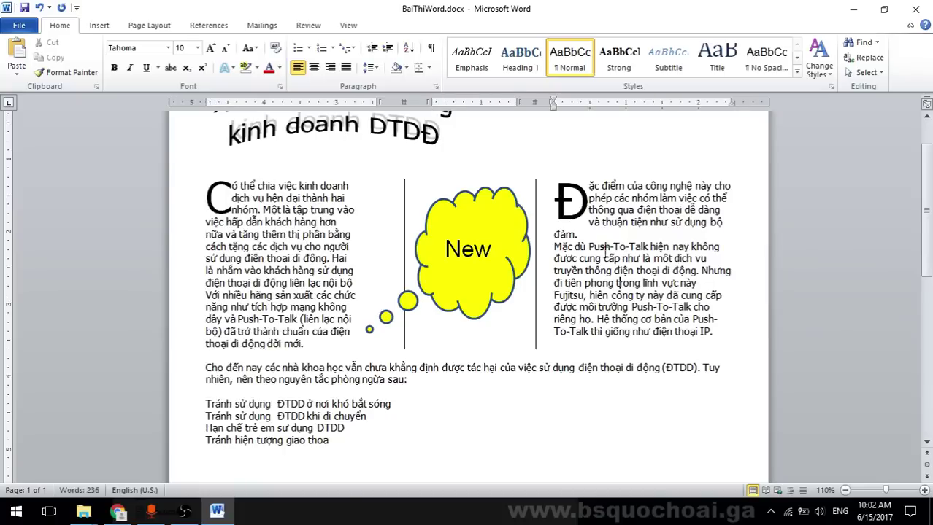
pyautogui.click(582, 211)
pyautogui.click(578, 203)
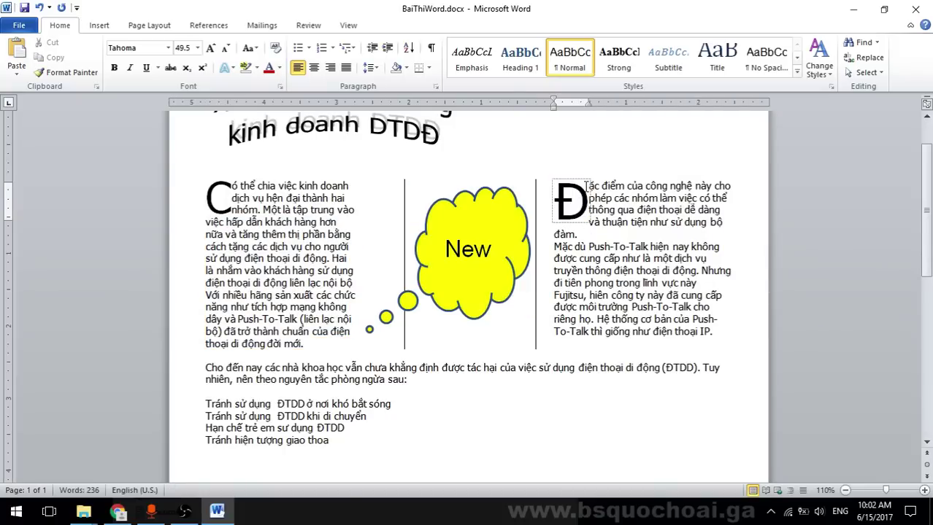
pyautogui.click(592, 220)
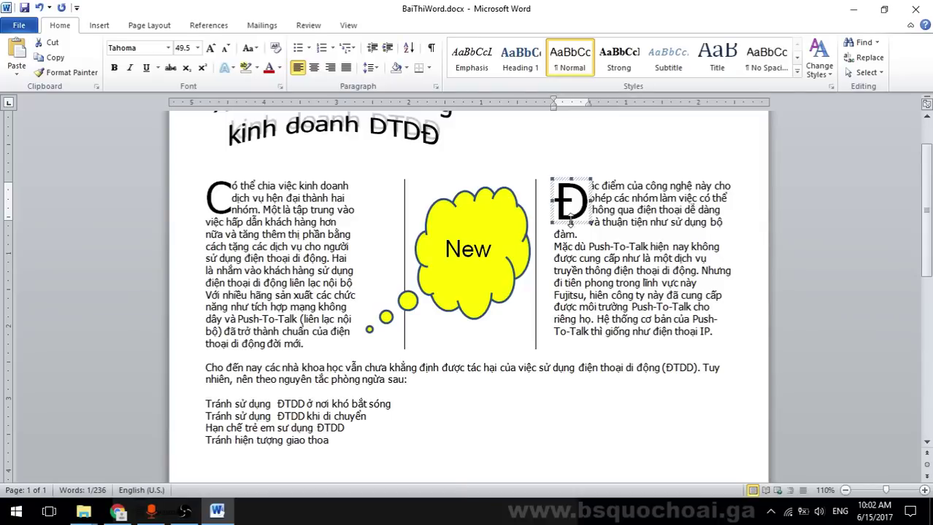
pyautogui.moveTo(570, 219); pyautogui.dragTo(571, 207)
pyautogui.click(615, 226)
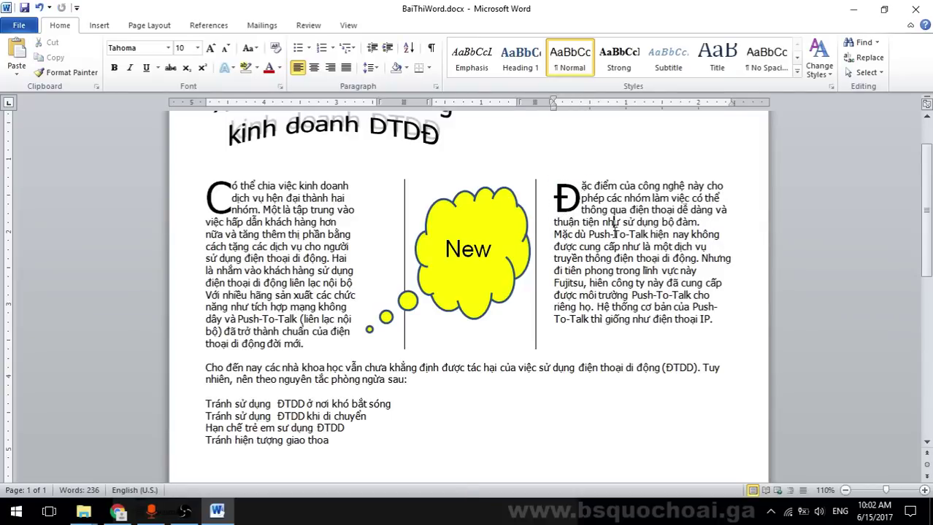
# Set the first column's "C" drop cap to drop 2 lines
pyautogui.click(222, 183)
pyautogui.rightClick(225, 178)
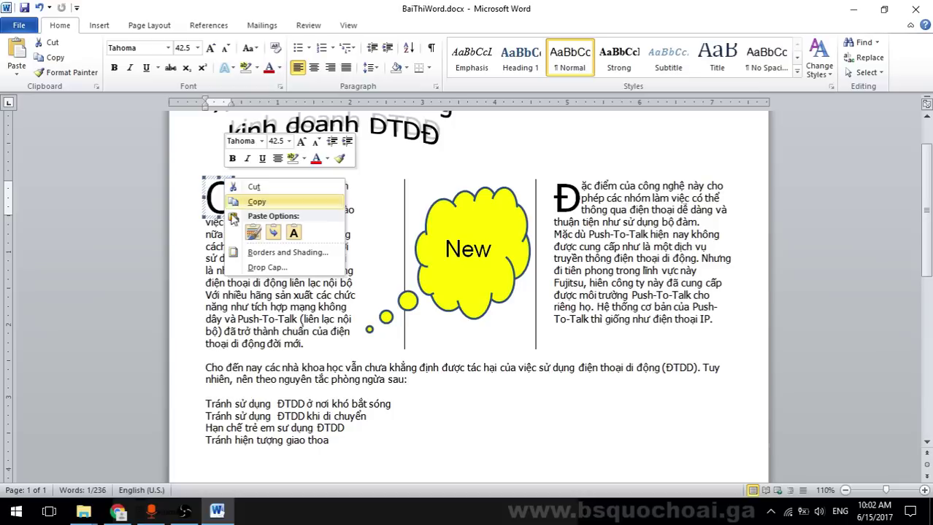
pyautogui.click(267, 267)
pyautogui.click(703, 290)
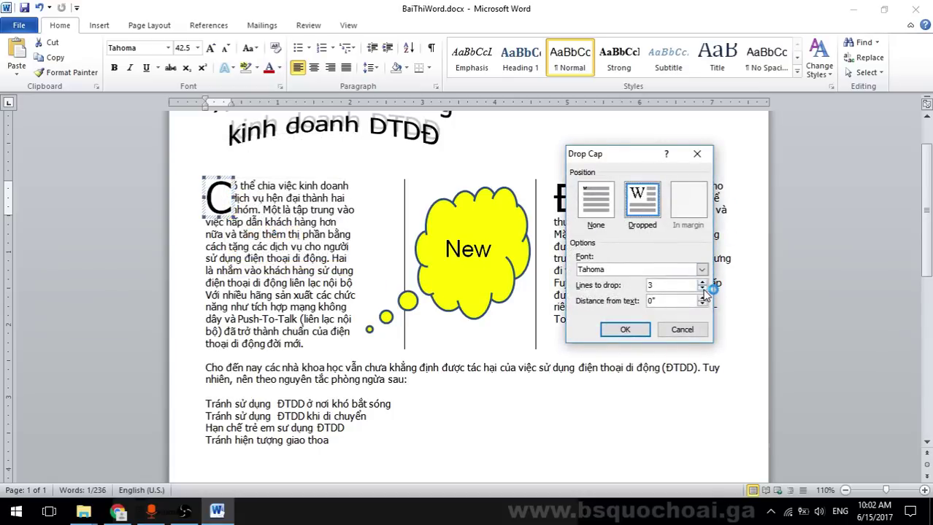
pyautogui.click(617, 329)
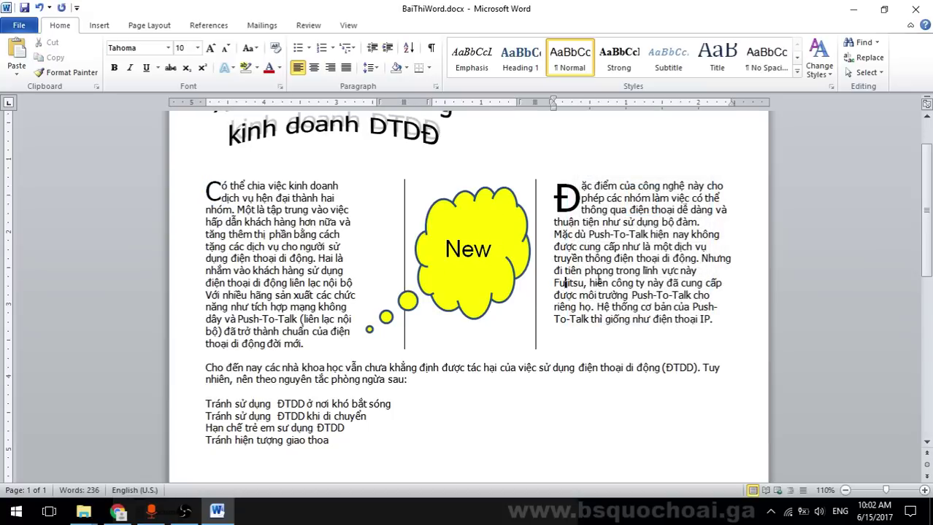
# Move the grey text box down so it lies fully on the page, level with the WordArt title
pyautogui.scroll(-2, 565, 278)
pyautogui.scroll(2, 565, 278)
pyautogui.scroll(2, 599, 296)
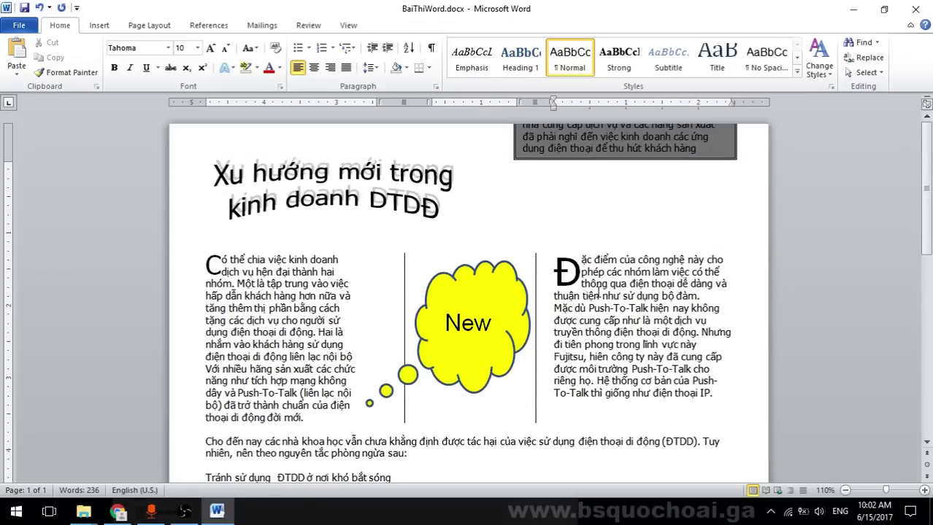
pyautogui.click(686, 159)
pyautogui.moveTo(686, 159); pyautogui.dragTo(686, 222)
pyautogui.click(679, 298)
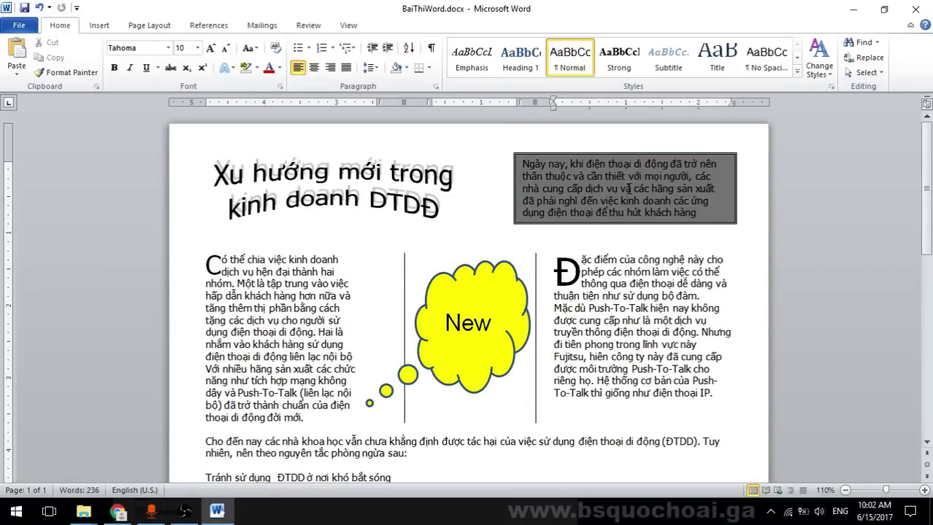
# Review the page layout in Word, then examine the "Chú Ý !" table and the page footer in the exam PDF in Chrome
pyautogui.scroll(-2, 606, 231)
pyautogui.scroll(-3, 567, 270)
pyautogui.click(569, 267)
pyautogui.scroll(4, 568, 266)
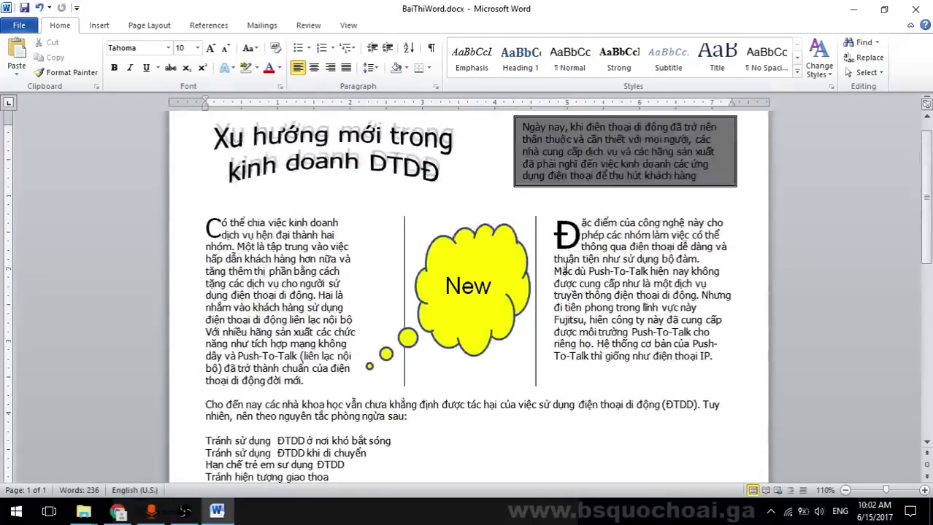
pyautogui.hotkey('alt', 'Tab')
pyautogui.scroll(-3, 481, 255)
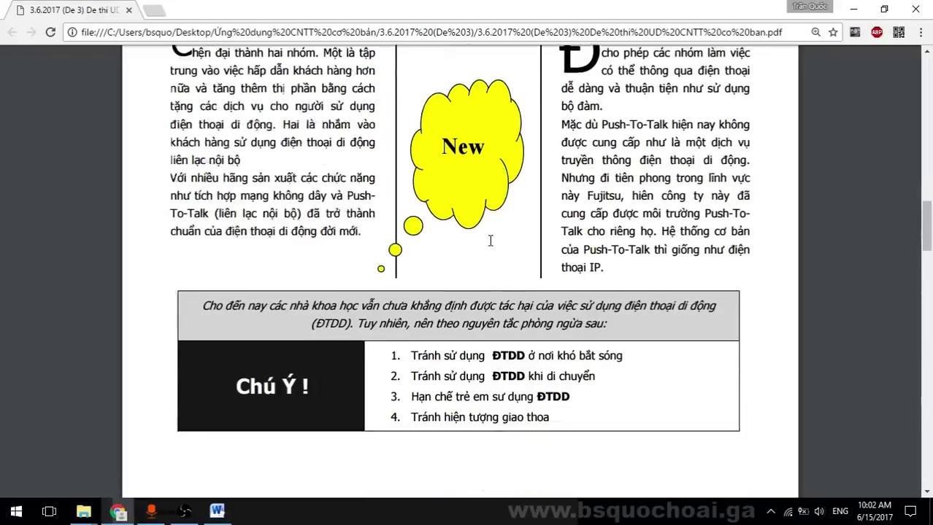
pyautogui.scroll(-3, 555, 270)
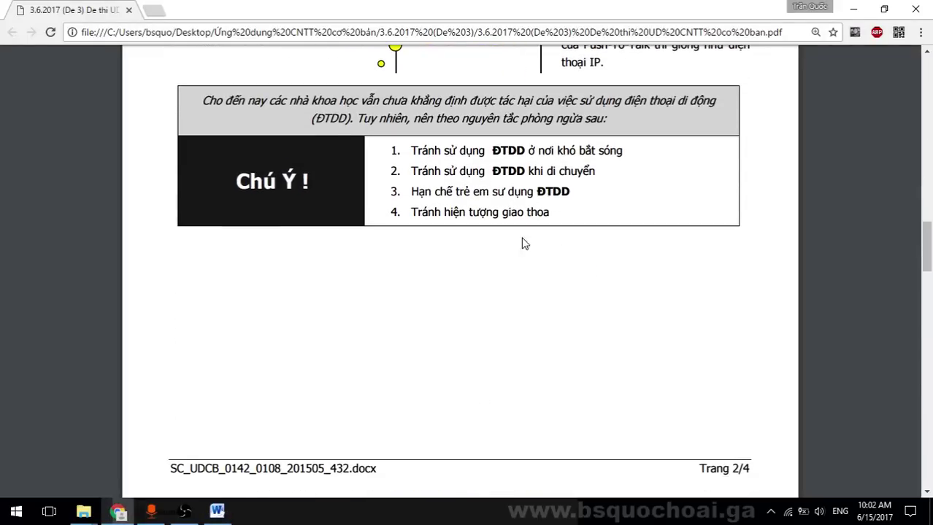
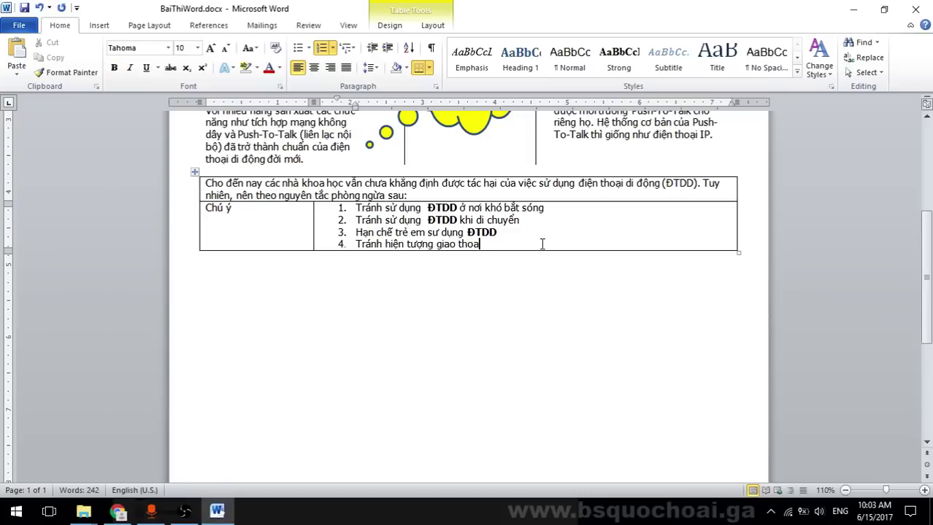
# Check the table heading in the exam PDF in Chrome and change the lower-left cell's text in Word to "Chú Ý!"
pyautogui.click(288, 221)
pyautogui.hotkey('alt', 'Tab')
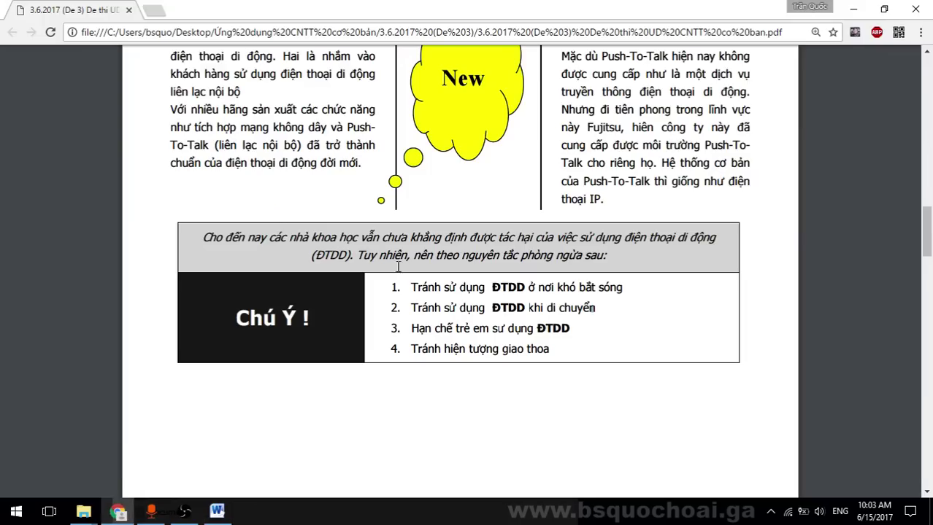
pyautogui.hotkey('alt', 'Tab')
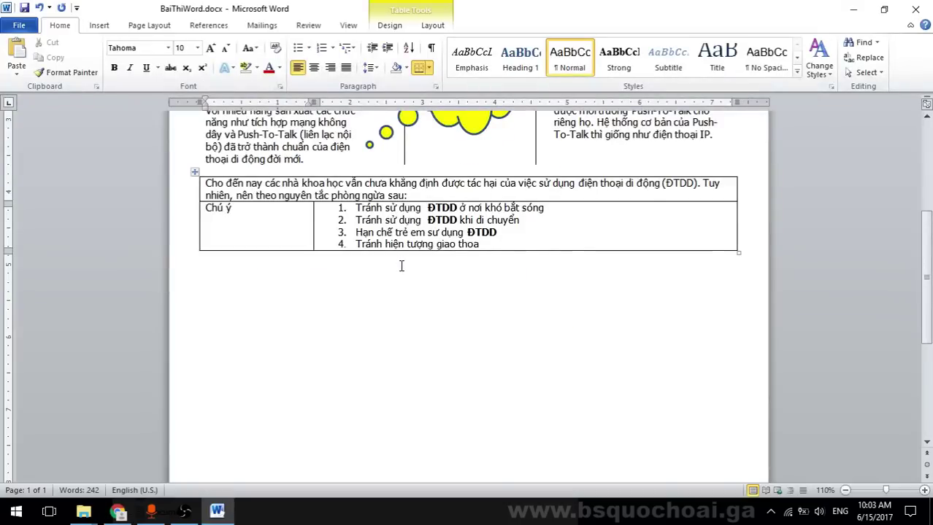
pyautogui.hotkey('alt', 'Tab')
pyautogui.hotkey('alt', 'Tab')
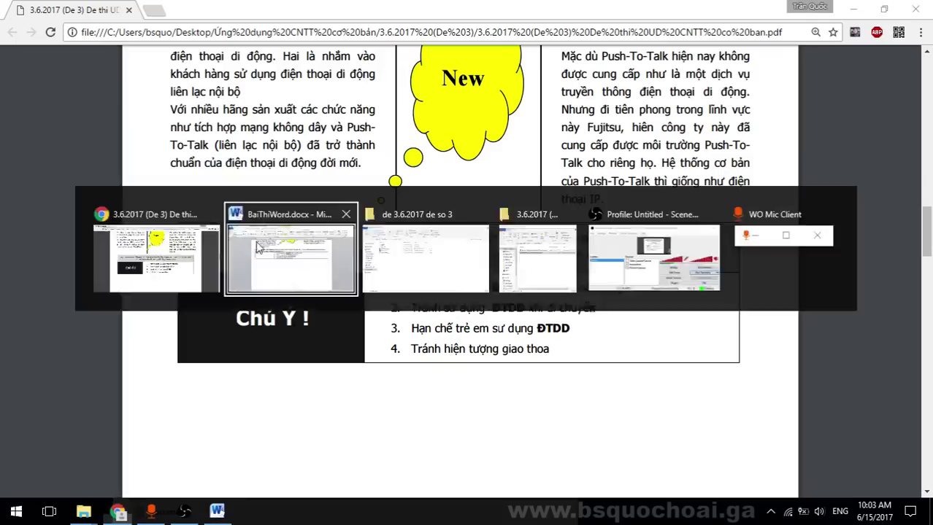
pyautogui.press('BackSpace')
pyautogui.write('Ý!')
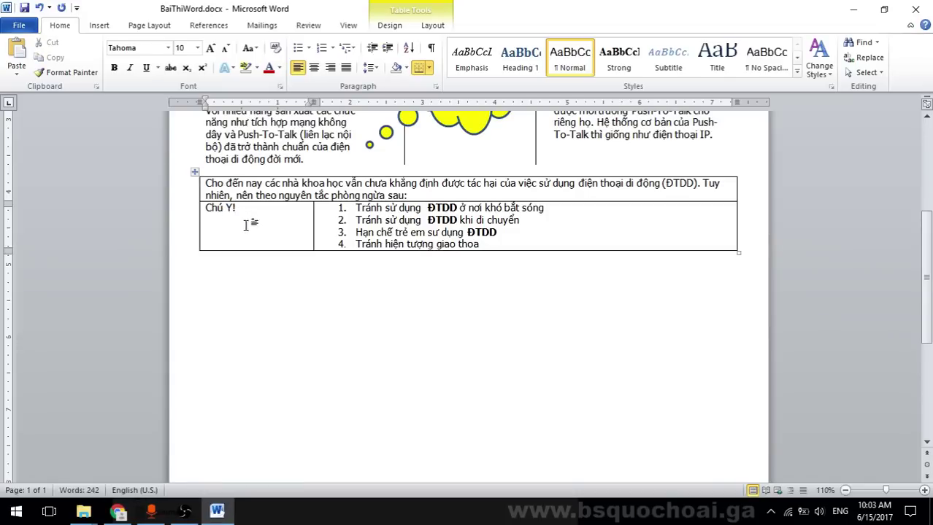
# Compare the "Chú Ý!" cell and the table's top row with their formatting in the exam PDF in Chrome
pyautogui.moveTo(242, 209); pyautogui.dragTo(181, 207)
pyautogui.click(223, 216)
pyautogui.hotkey('alt', 'Tab')
pyautogui.moveTo(448, 244); pyautogui.dragTo(634, 251)
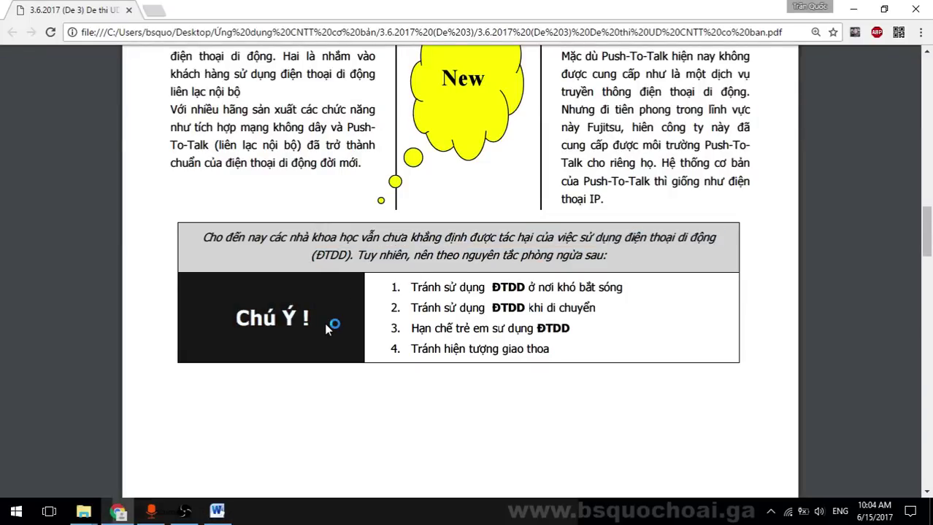
# Center the text of the table's top row and of the "Chú Ý!" cell both horizontally and vertically in Word
pyautogui.hotkey('alt', 'Tab')
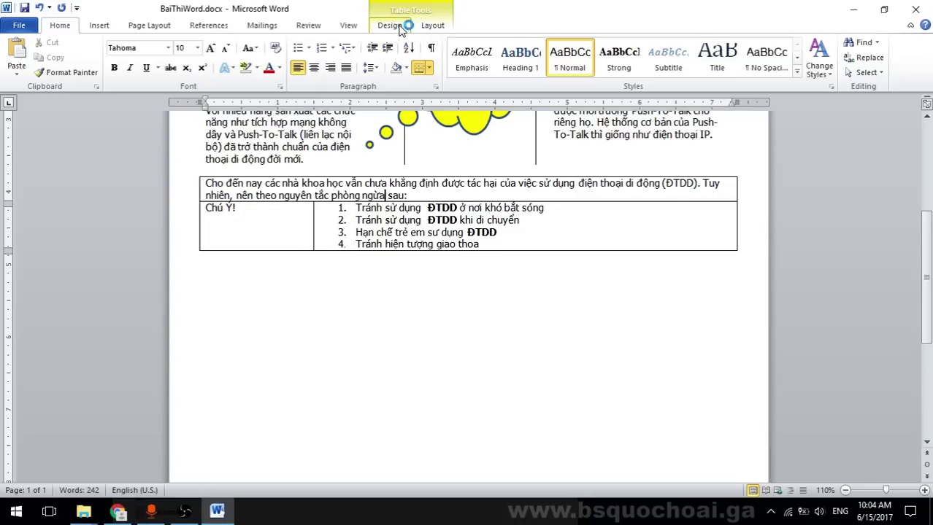
pyautogui.click(427, 25)
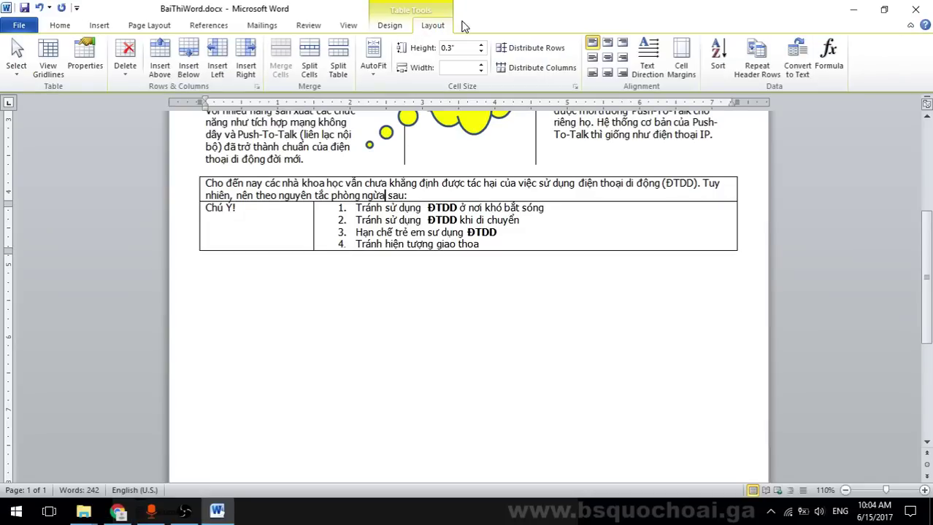
pyautogui.click(608, 58)
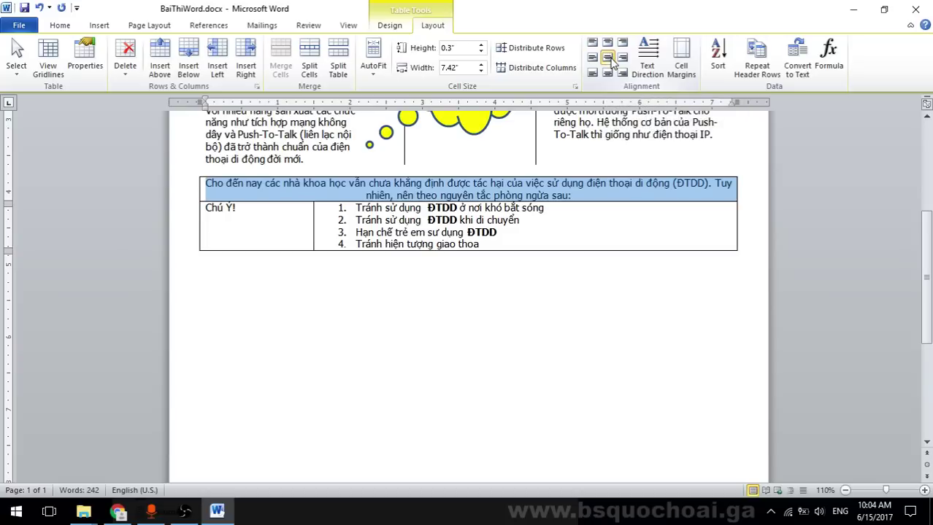
pyautogui.click(255, 242)
pyautogui.click(606, 60)
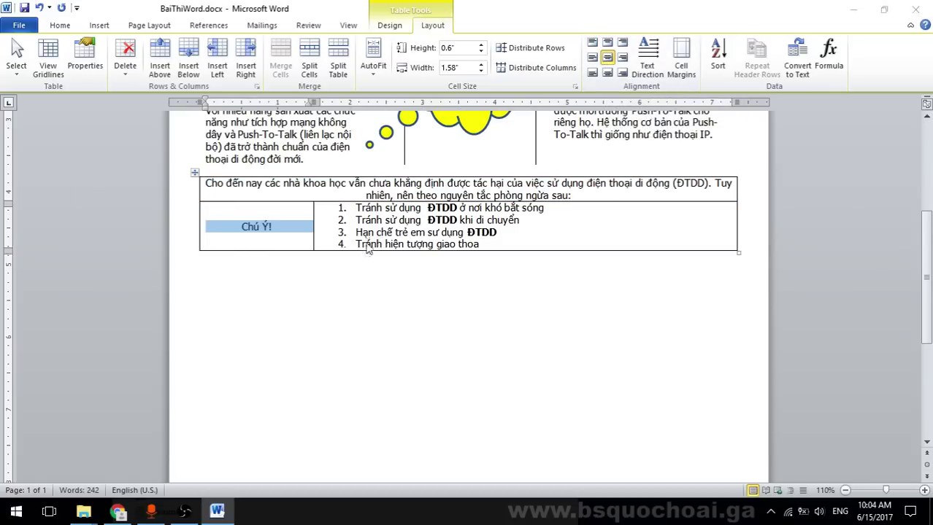
# Check the "Chú Ý !" cell in the exam PDF in Chrome and enlarge that cell's text to 16 pt in Word
pyautogui.hotkey('alt', 'Tab')
pyautogui.hotkey('alt', 'Tab')
pyautogui.click(60, 25)
pyautogui.click(210, 48)
pyautogui.click(211, 49)
pyautogui.click(210, 49)
pyautogui.click(210, 48)
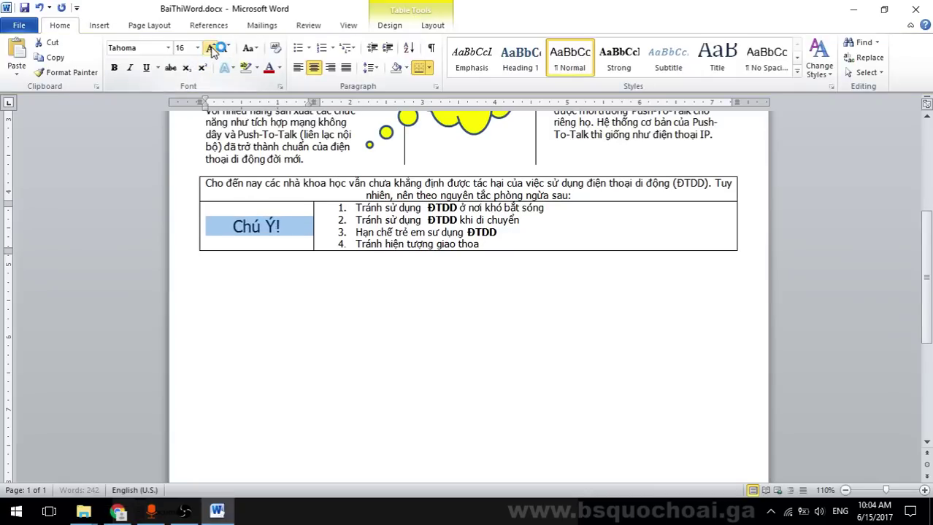
pyautogui.hotkey('alt', 'Tab')
pyautogui.hotkey('alt', 'Tab')
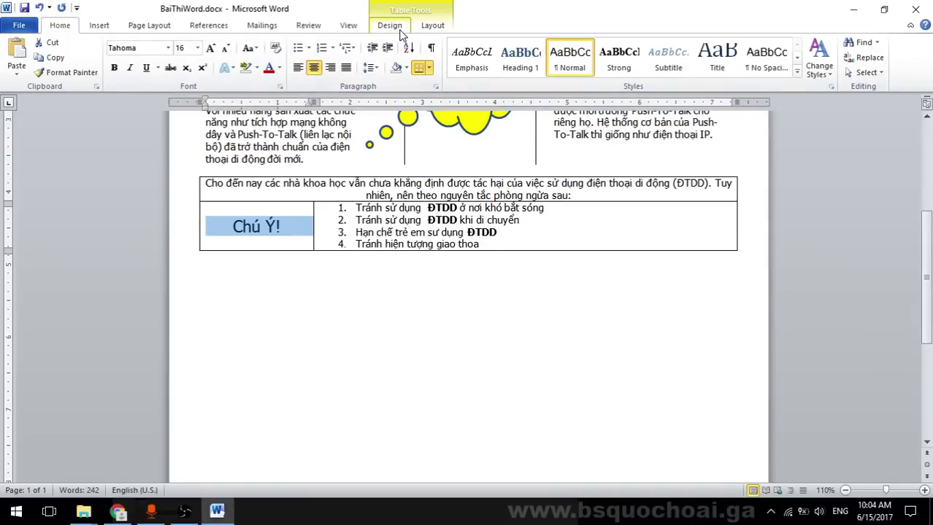
# Shade the "Chú Ý!" cell black and set its font color to white
pyautogui.click(409, 71)
pyautogui.click(409, 92)
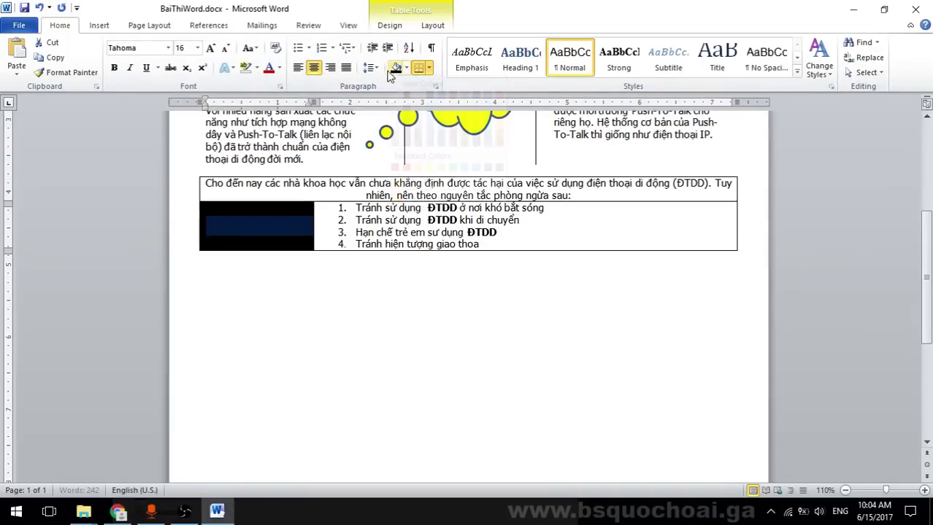
pyautogui.click(280, 68)
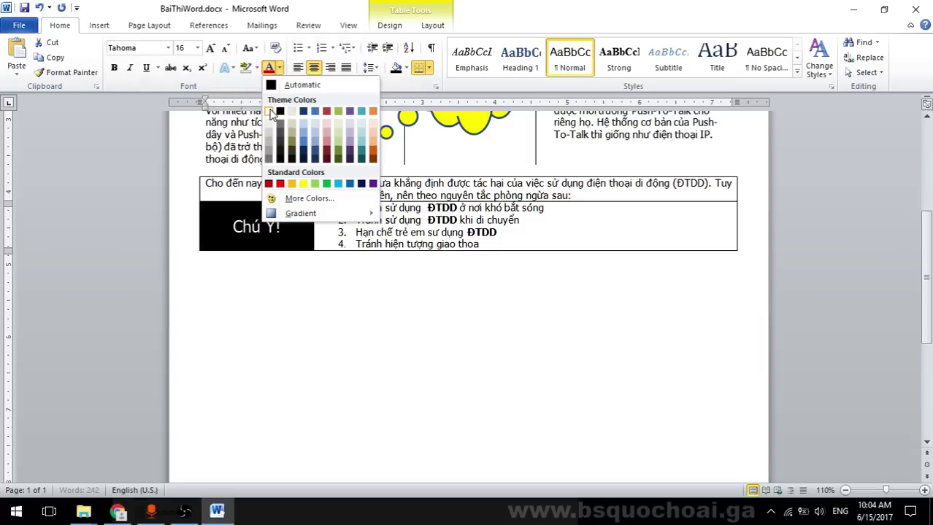
pyautogui.click(268, 114)
# Compare the "Chú Ý!" cell with the exam PDF in Chrome and change its shading in Word to a very dark grey
pyautogui.hotkey('alt', 'Tab')
pyautogui.scroll(-3, 436, 243)
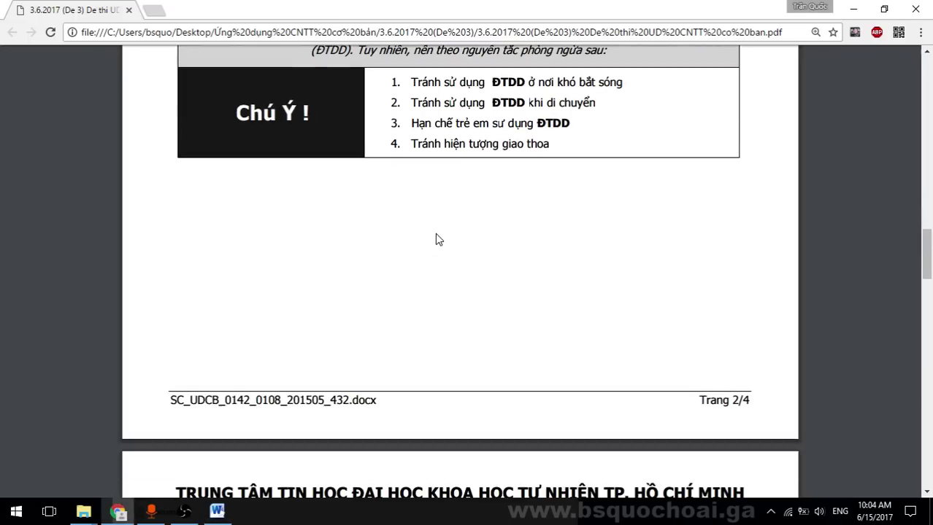
pyautogui.hotkey('alt', 'Tab')
pyautogui.click(407, 68)
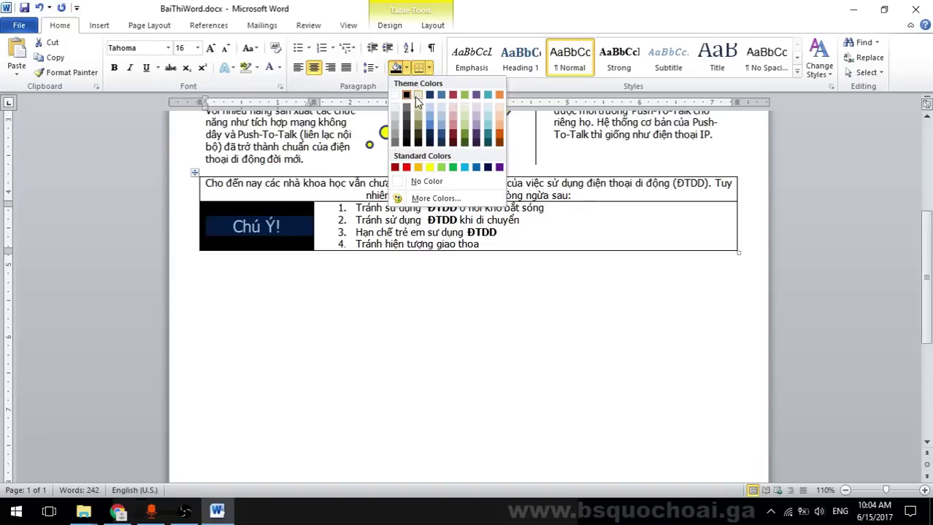
pyautogui.click(407, 139)
# Check the table's top row in the exam PDF in Chrome and shade that row pale blue in Word
pyautogui.hotkey('alt', 'Tab')
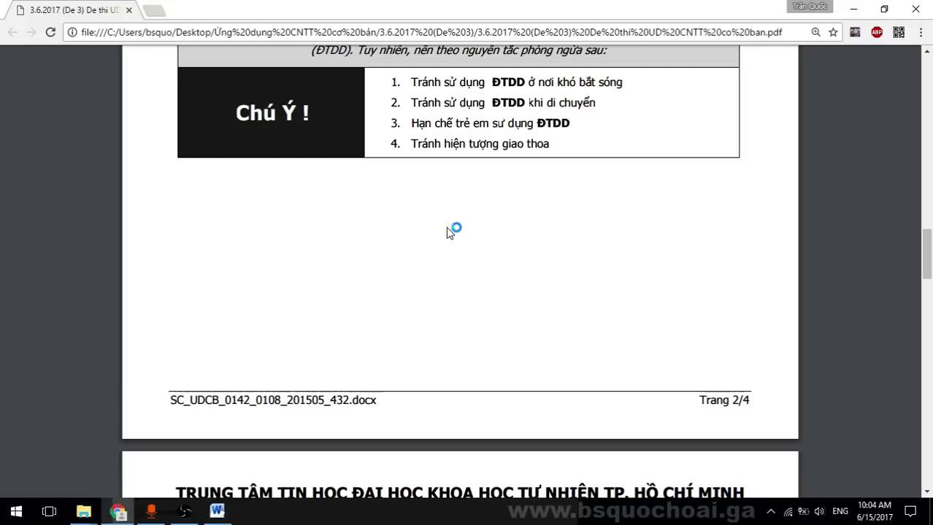
pyautogui.scroll(1, 567, 183)
pyautogui.hotkey('alt', 'Tab')
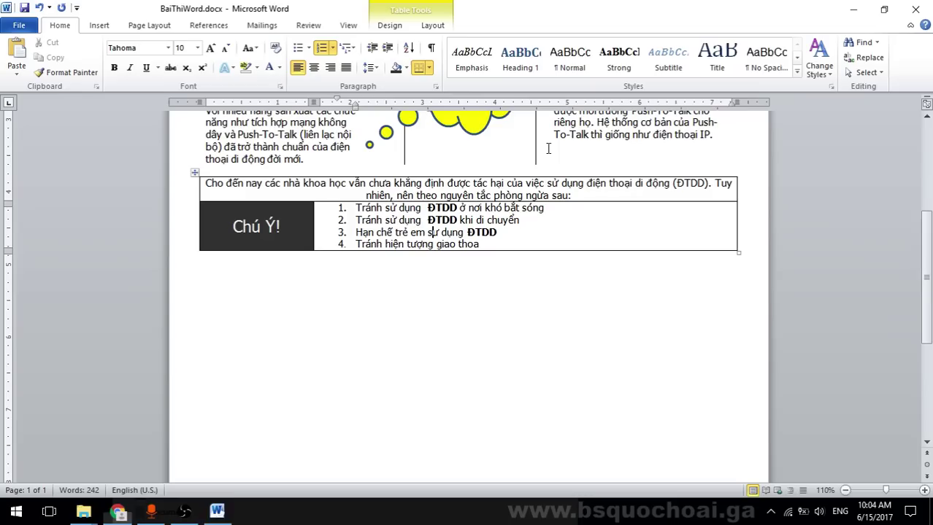
pyautogui.click(505, 184)
pyautogui.click(406, 67)
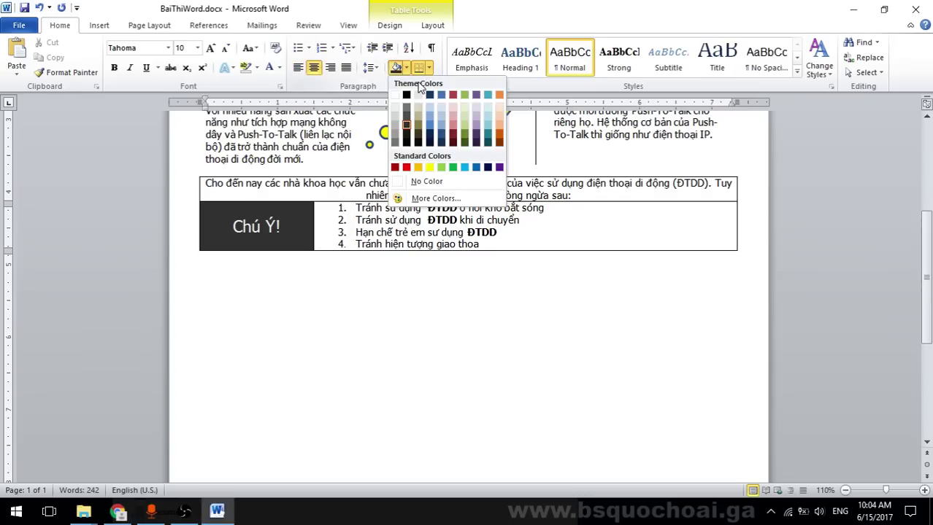
pyautogui.click(442, 110)
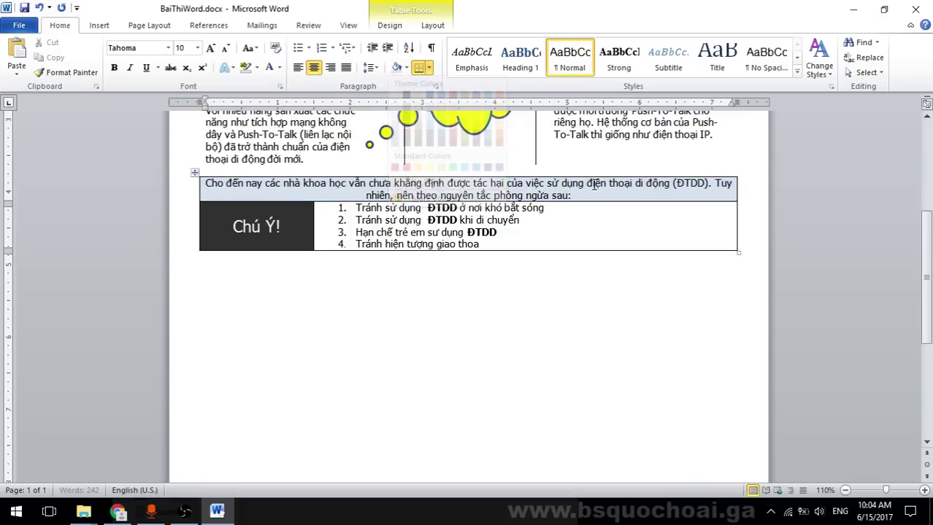
# Check the top row's text style in the exam PDF in Chrome and make that row's text italic in Word
pyautogui.hotkey('alt', 'Tab')
pyautogui.hotkey('alt', 'Tab')
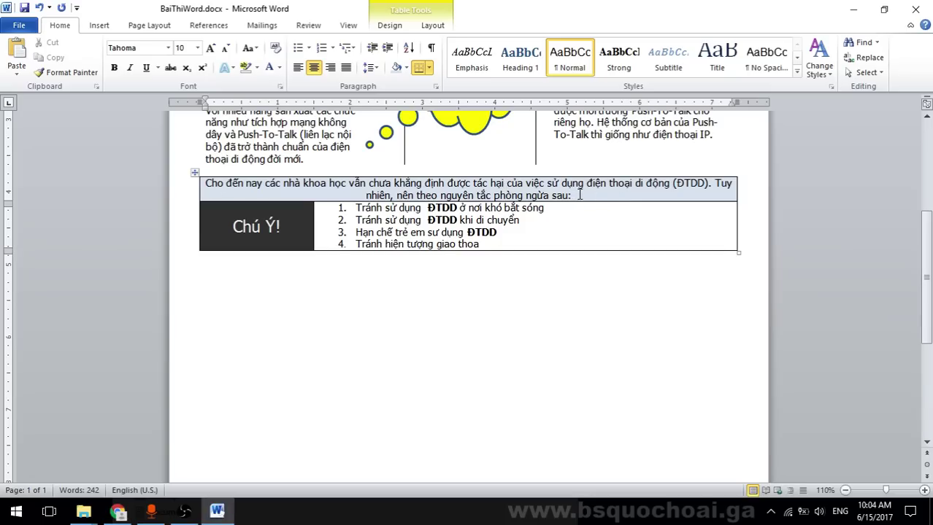
pyautogui.moveTo(579, 196); pyautogui.dragTo(205, 183)
pyautogui.click(129, 67)
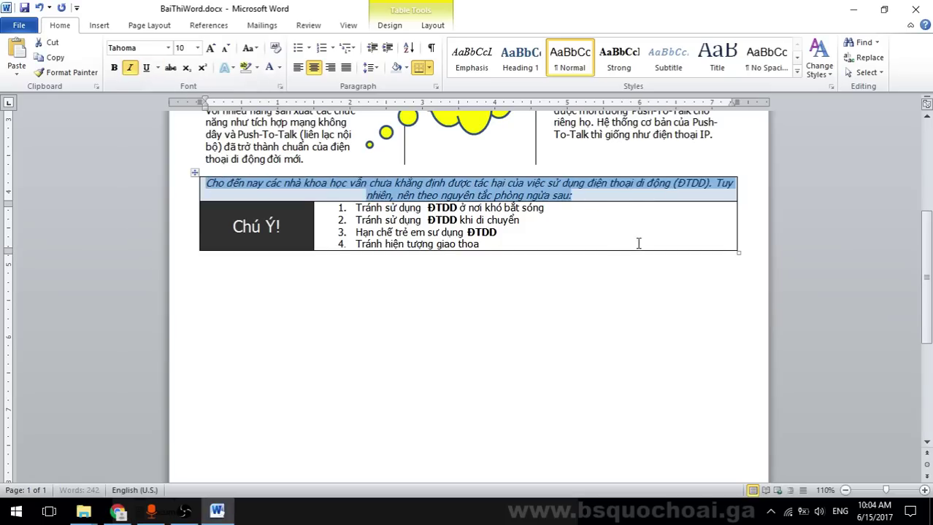
pyautogui.click(622, 200)
# Compare the row heights with the exam PDF in Chrome and make both table rows taller in Word, the lower one about 0.94 inches
pyautogui.hotkey('alt', 'Tab')
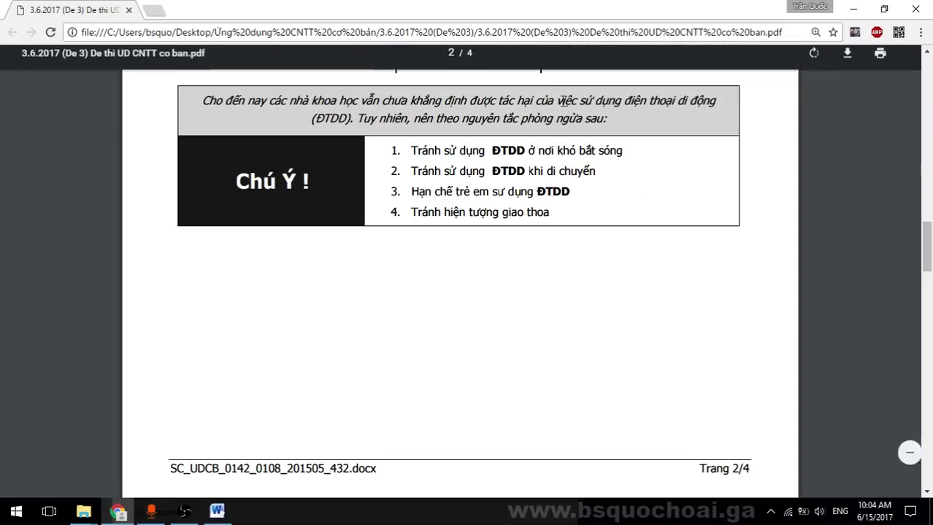
pyautogui.hotkey('alt', 'Tab')
pyautogui.moveTo(596, 204); pyautogui.dragTo(593, 216)
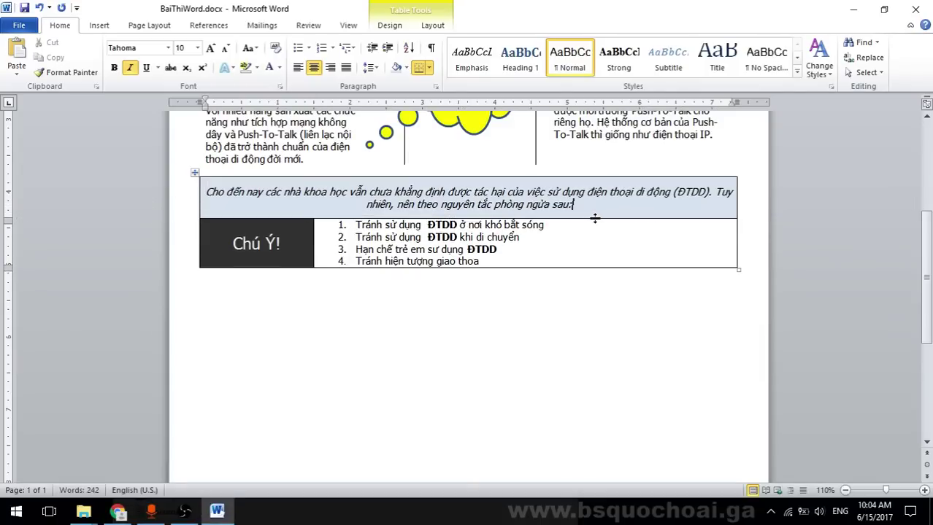
pyautogui.hotkey('alt', 'Tab')
pyautogui.hotkey('alt', 'Tab')
# Center the four numbered tips vertically in their cell while keeping them left-aligned
pyautogui.moveTo(489, 268); pyautogui.dragTo(357, 225)
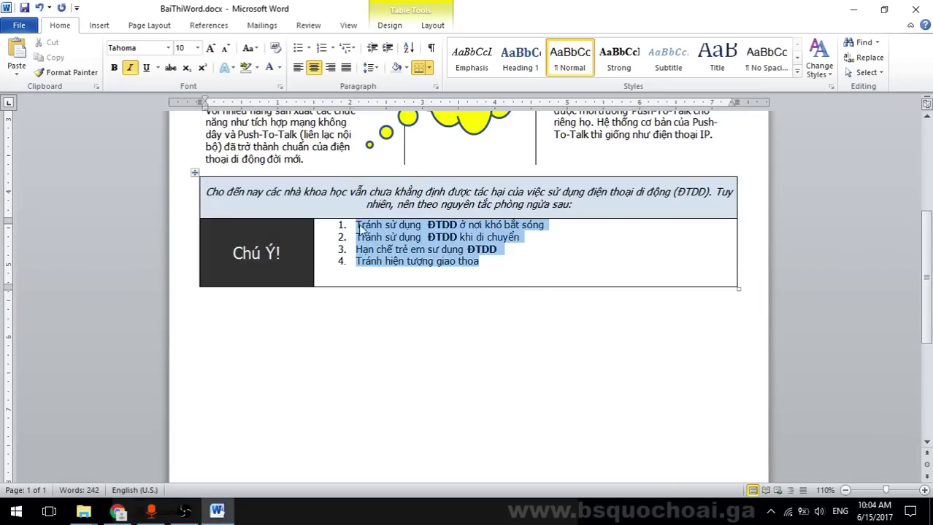
pyautogui.click(432, 25)
pyautogui.click(606, 57)
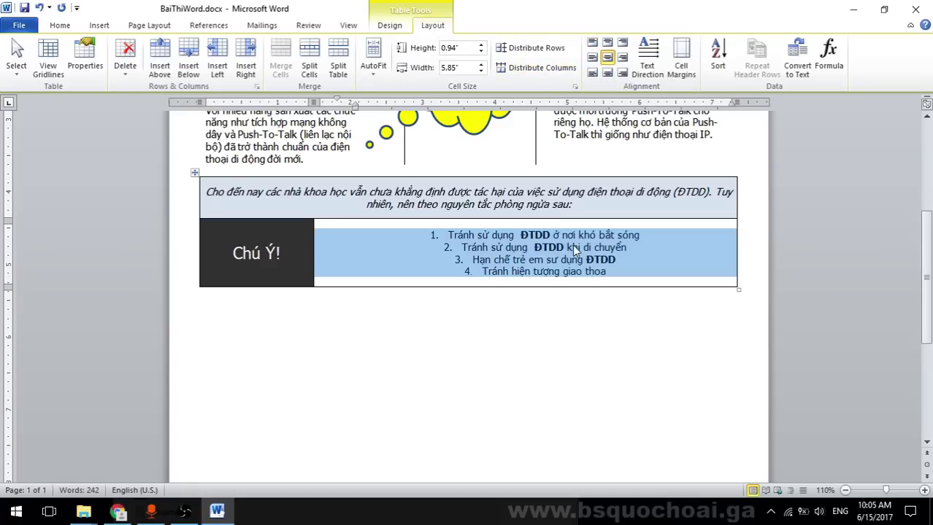
pyautogui.click(593, 59)
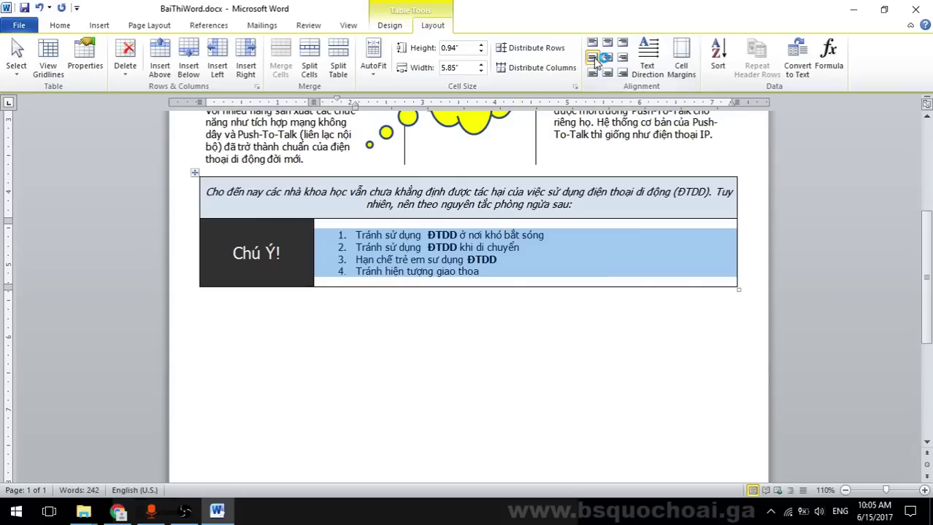
pyautogui.click(606, 57)
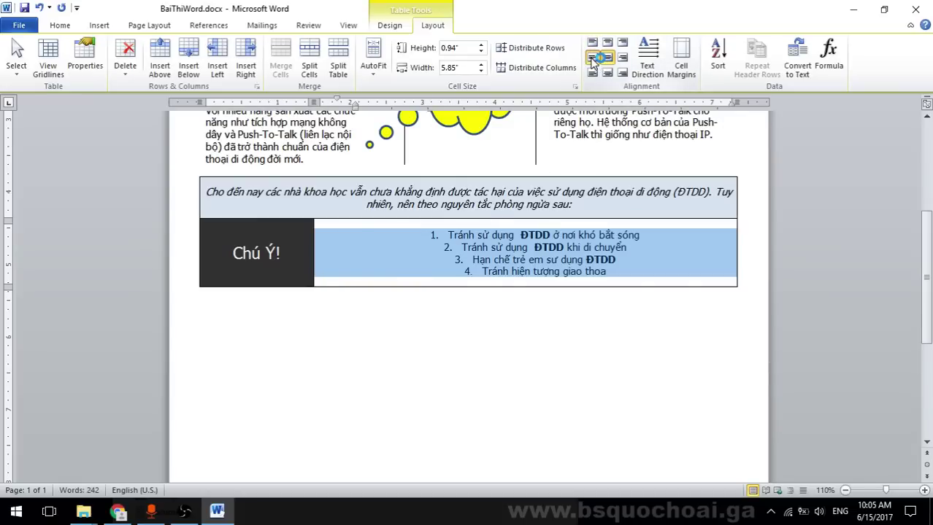
pyautogui.click(593, 59)
pyautogui.click(559, 316)
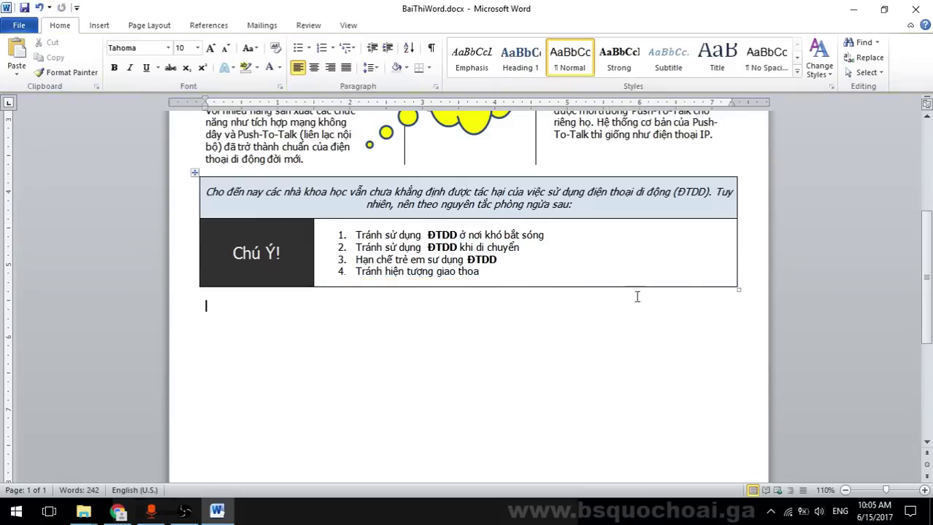
# Review the finished Word page from the WordArt title to the table, comparing it with the exam PDF in Chrome
pyautogui.scroll(5, 640, 294)
pyautogui.scroll(-5, 641, 294)
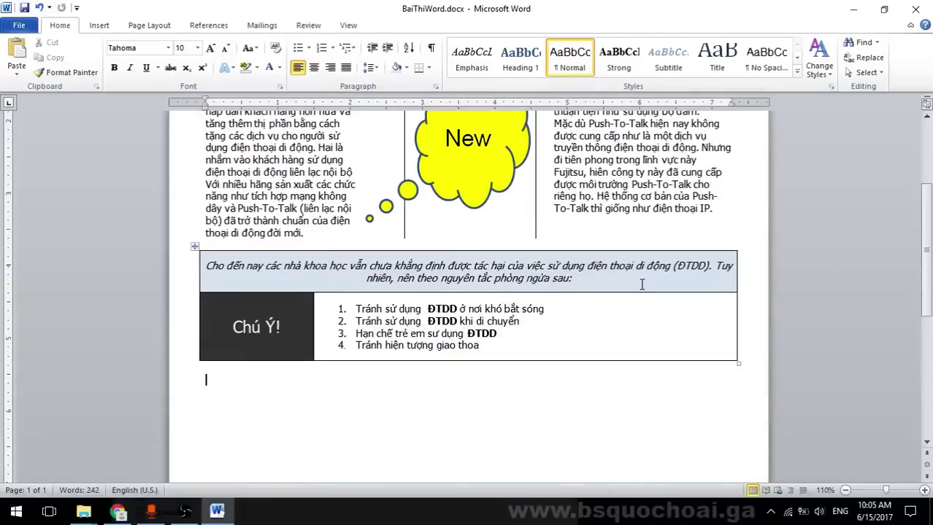
pyautogui.hotkey('alt', 'Tab')
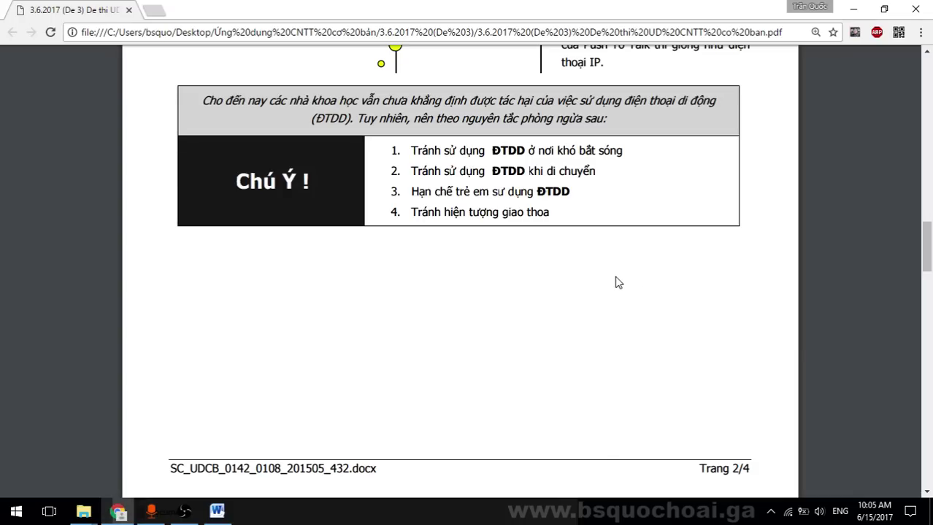
pyautogui.scroll(6, 619, 283)
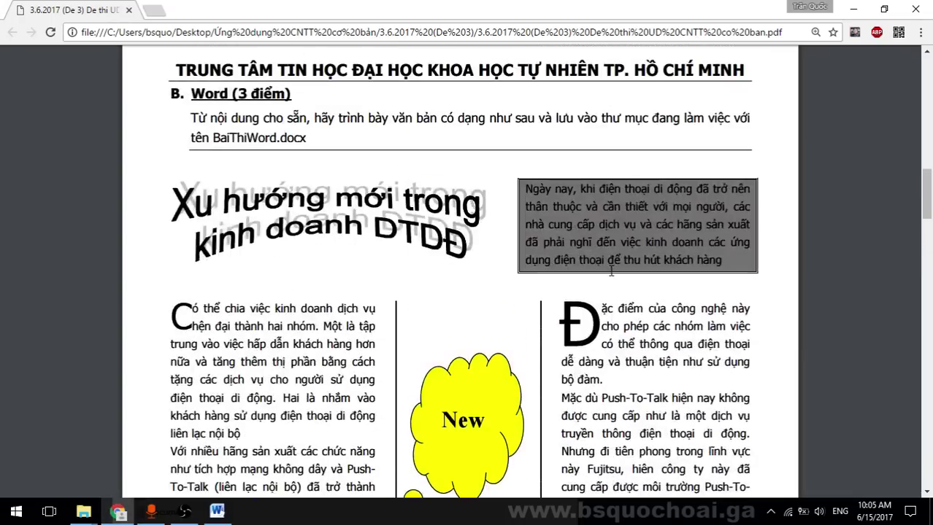
pyautogui.hotkey('alt', 'Tab')
pyautogui.scroll(4, 617, 264)
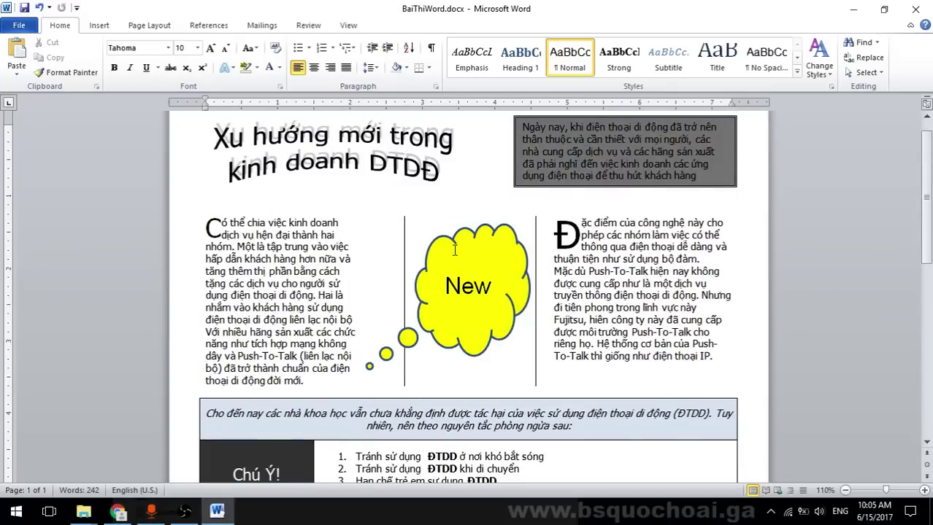
pyautogui.scroll(-3, 475, 287)
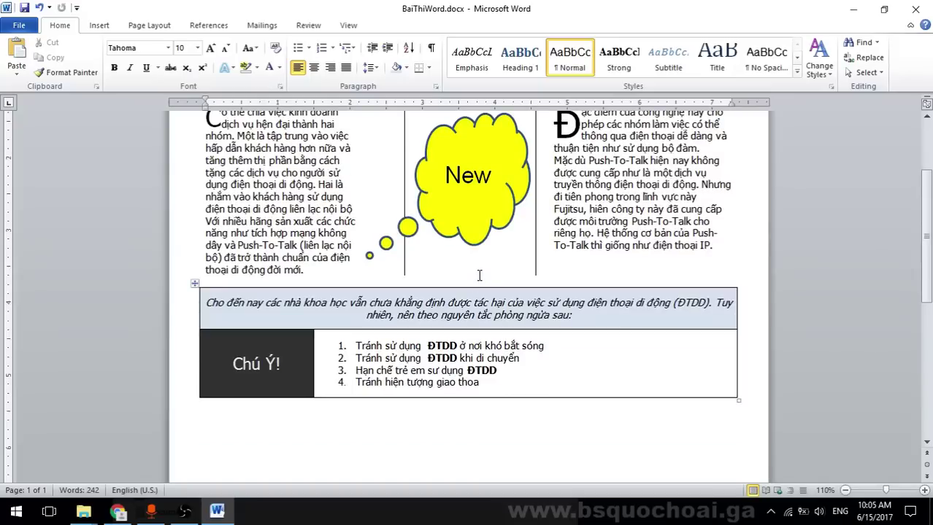
pyautogui.scroll(1, 480, 275)
pyautogui.scroll(2, 478, 273)
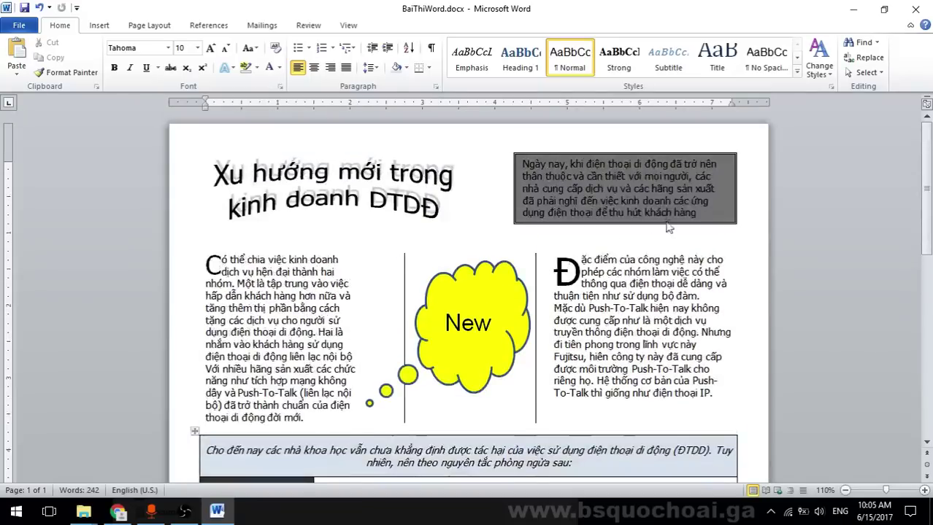
pyautogui.scroll(-5, 517, 203)
pyautogui.scroll(5, 518, 203)
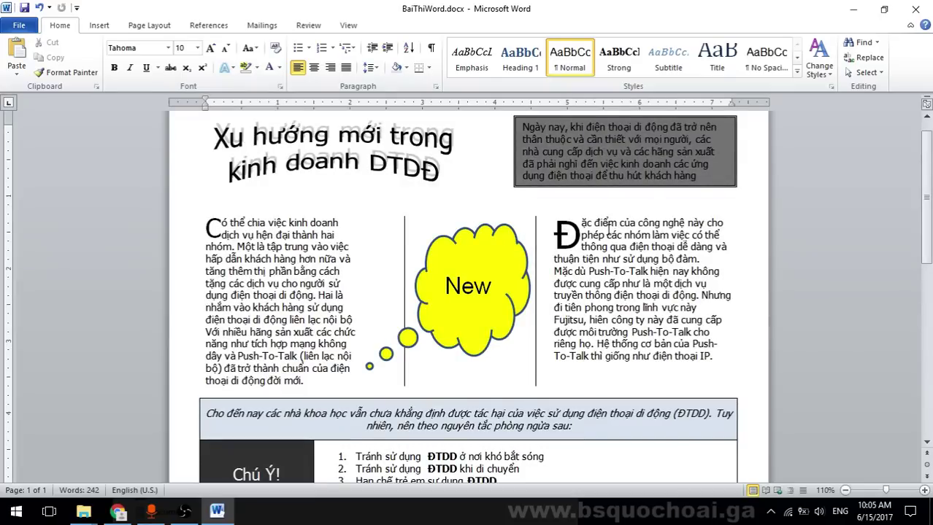
# Close BaiThiWord.docx and launch Microsoft PowerPoint 2010 from the desktop
pyautogui.click(915, 9)
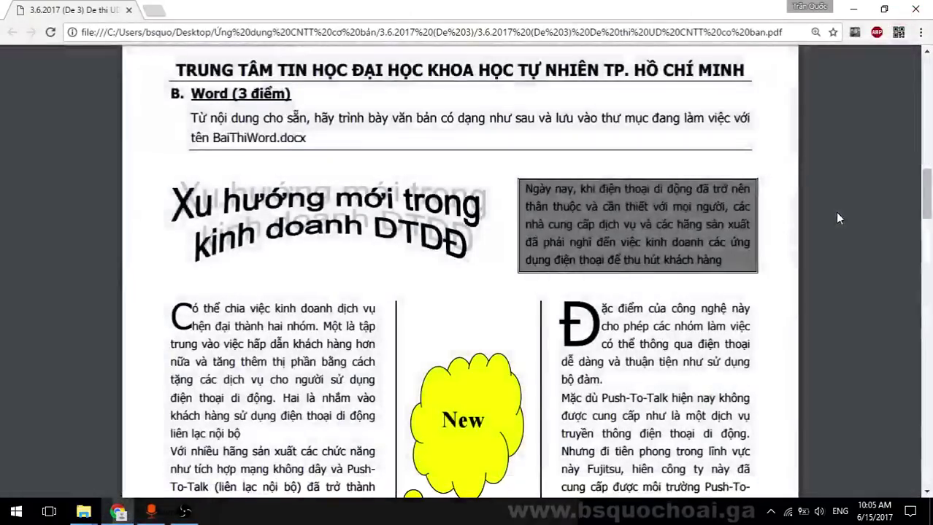
pyautogui.press('super+d')
pyautogui.doubleClick(844, 235)
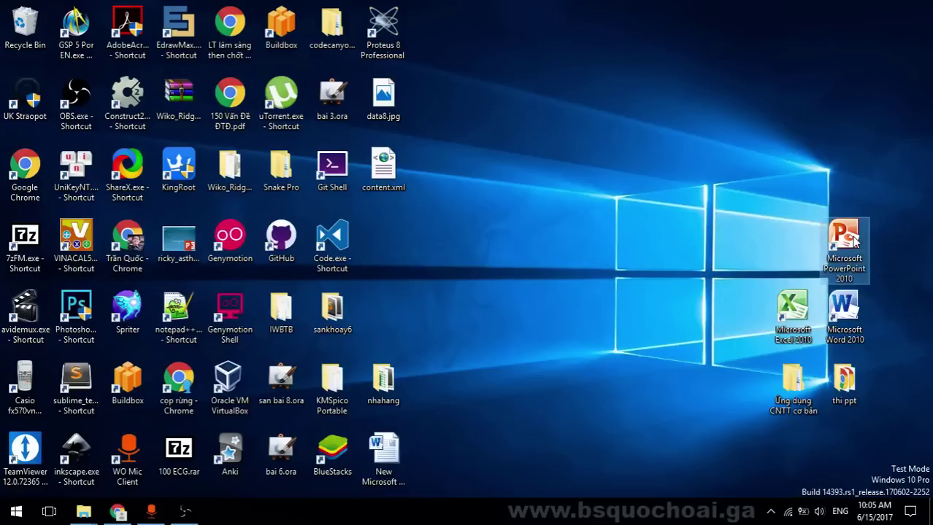
pyautogui.click(116, 513)
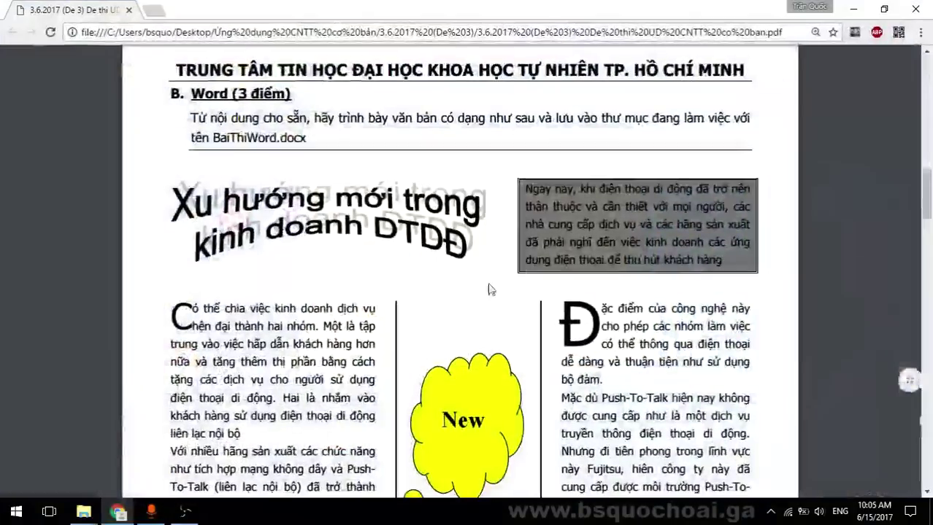
pyautogui.scroll(-3, 526, 225)
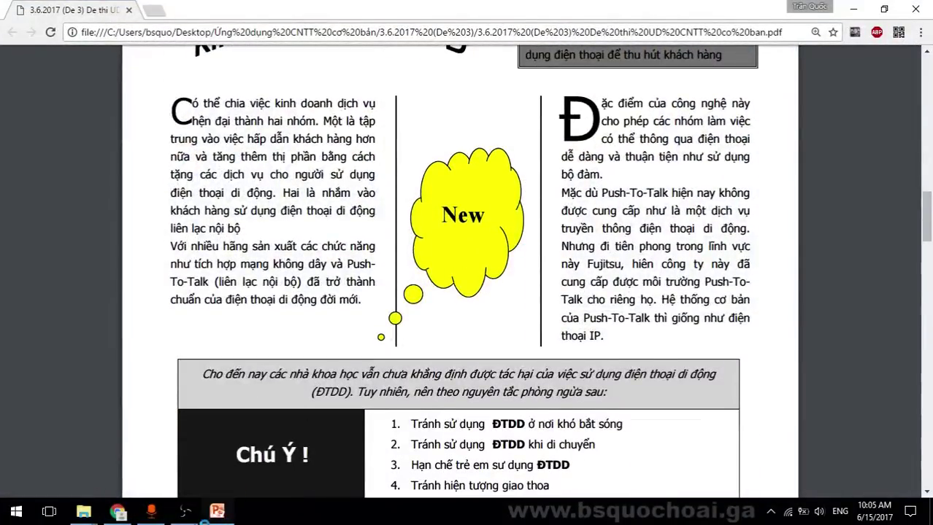
pyautogui.click(185, 513)
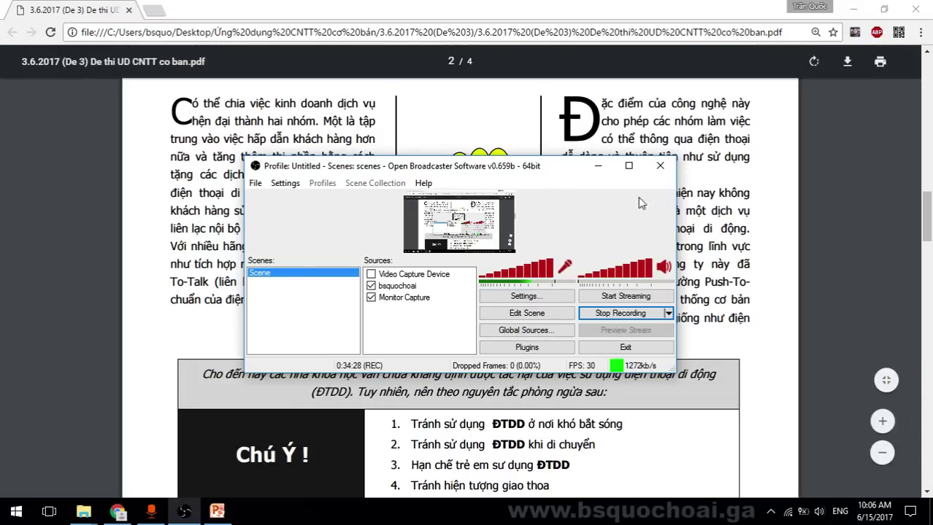
# Read the PowerPoint section of the exam PDF, covering the required file name, the slide requirements and both sample slides
pyautogui.click(764, 208)
pyautogui.scroll(-7, 764, 208)
pyautogui.scroll(-1, 764, 208)
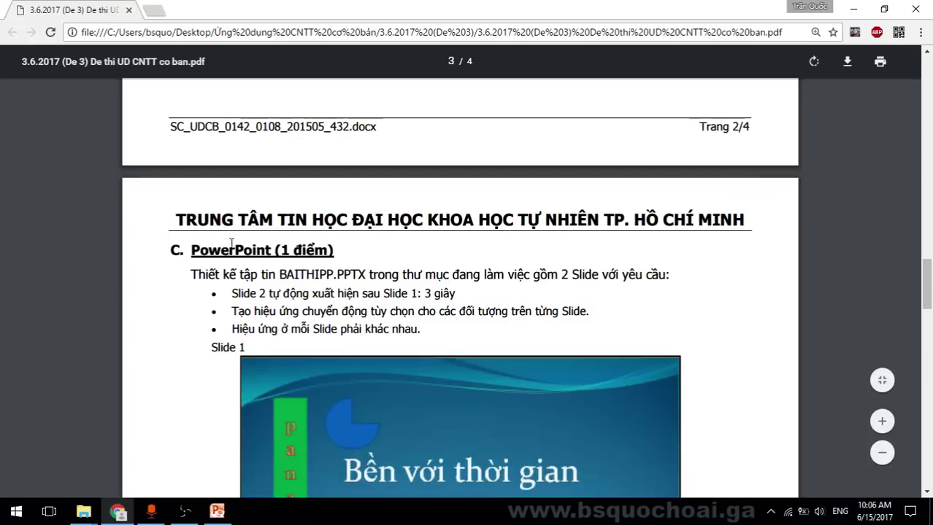
pyautogui.moveTo(424, 275); pyautogui.dragTo(440, 258)
pyautogui.scroll(-6, 444, 259)
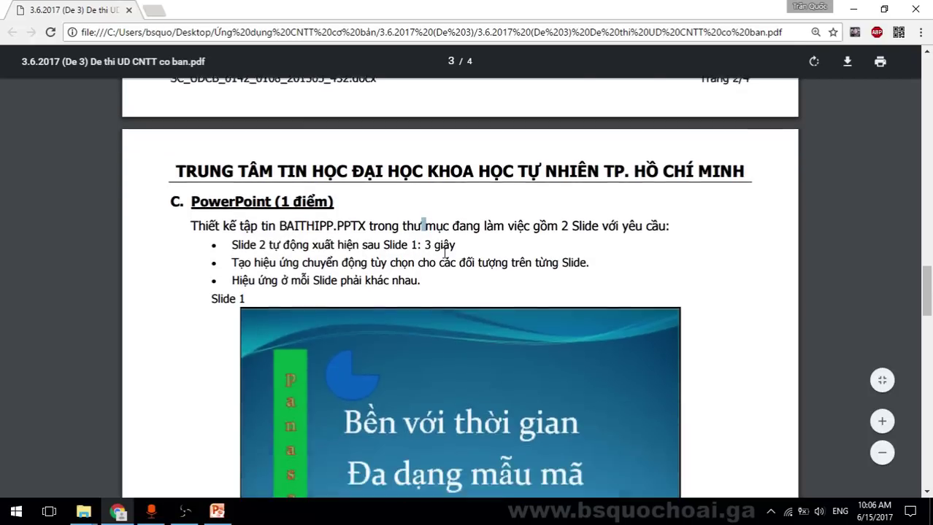
pyautogui.scroll(-4, 471, 250)
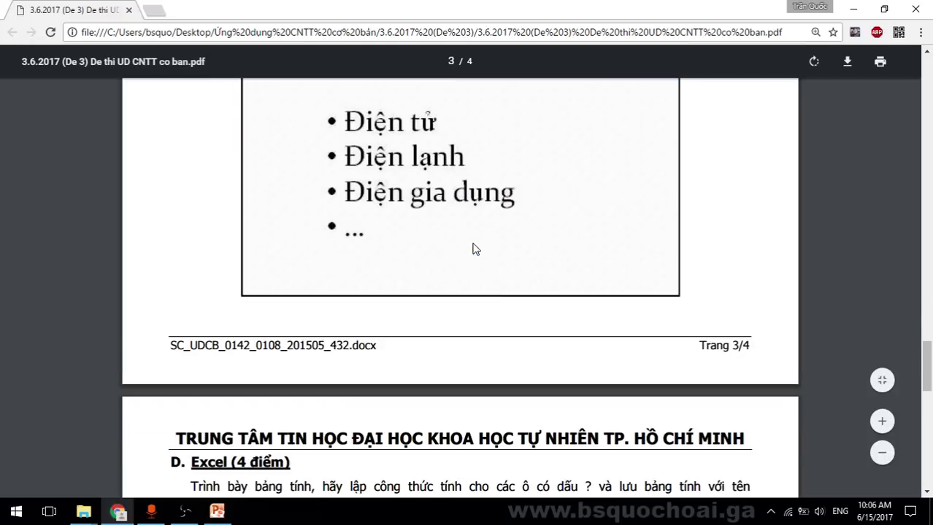
pyautogui.scroll(7, 481, 263)
pyautogui.scroll(3, 475, 280)
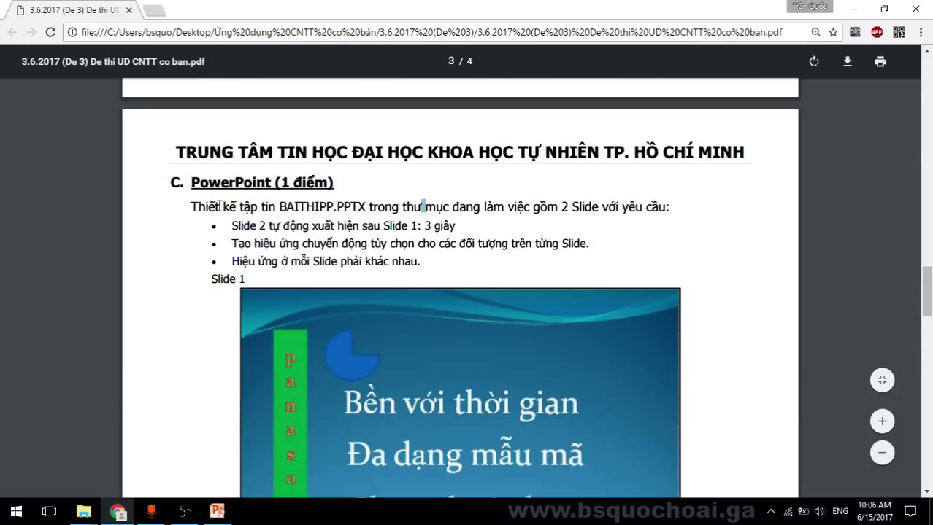
pyautogui.moveTo(282, 206); pyautogui.dragTo(333, 208)
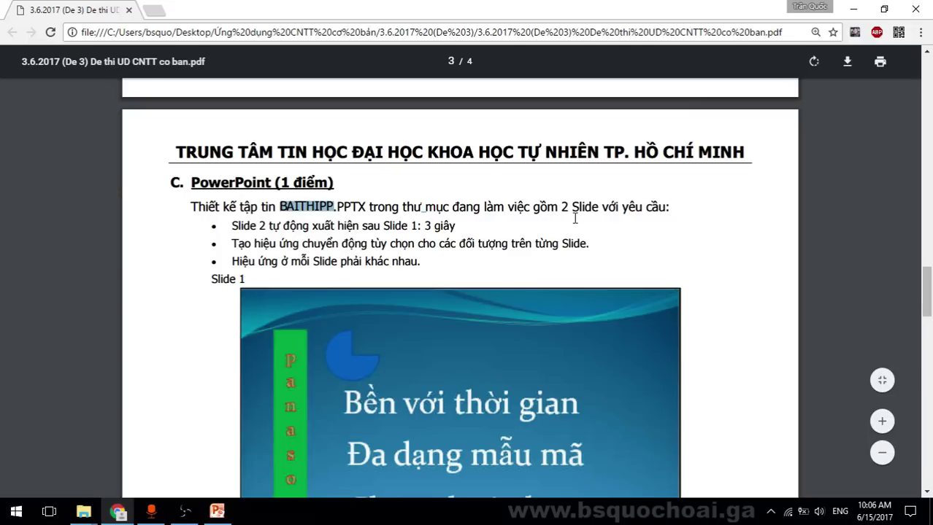
pyautogui.scroll(-3, 575, 218)
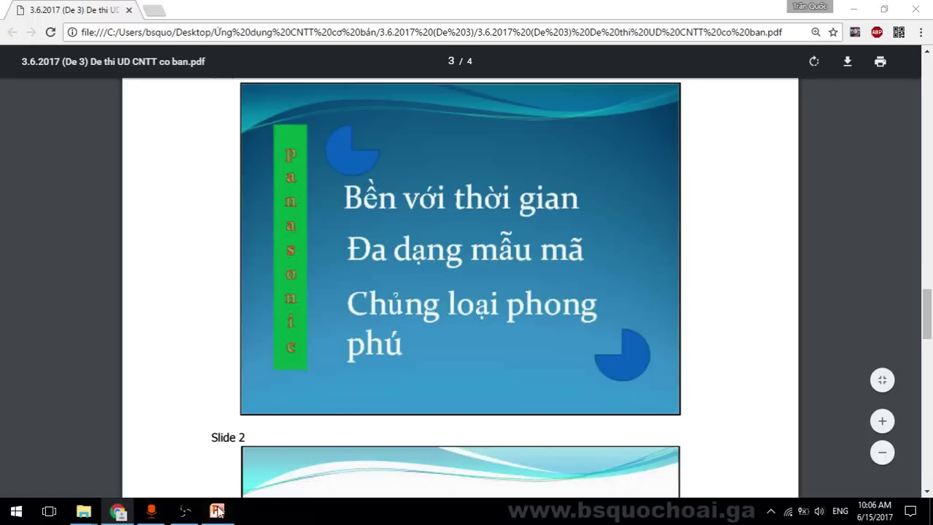
# Switch to PowerPoint and save the new presentation as BAITHIPP.pptx in the folder D:\CA1\de 3.6.2017 de so 3
pyautogui.click(217, 512)
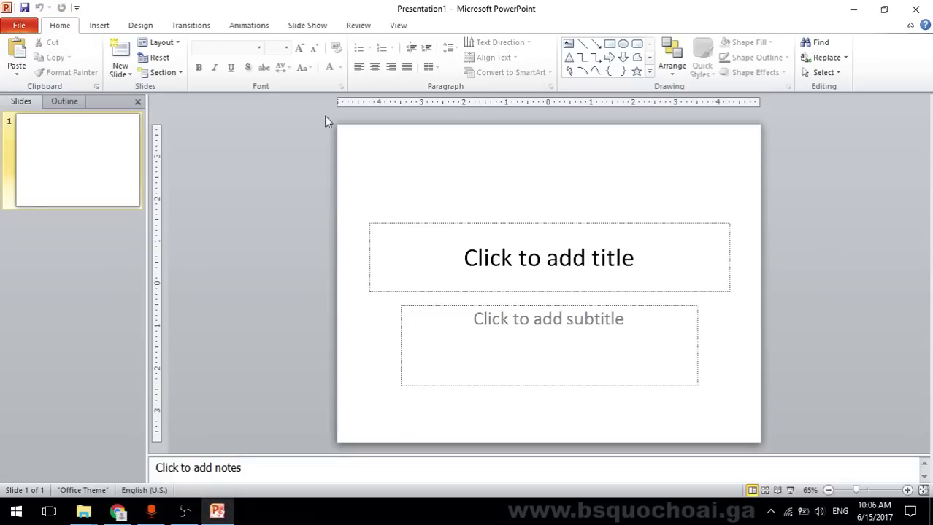
pyautogui.hotkey('ctrl', 's')
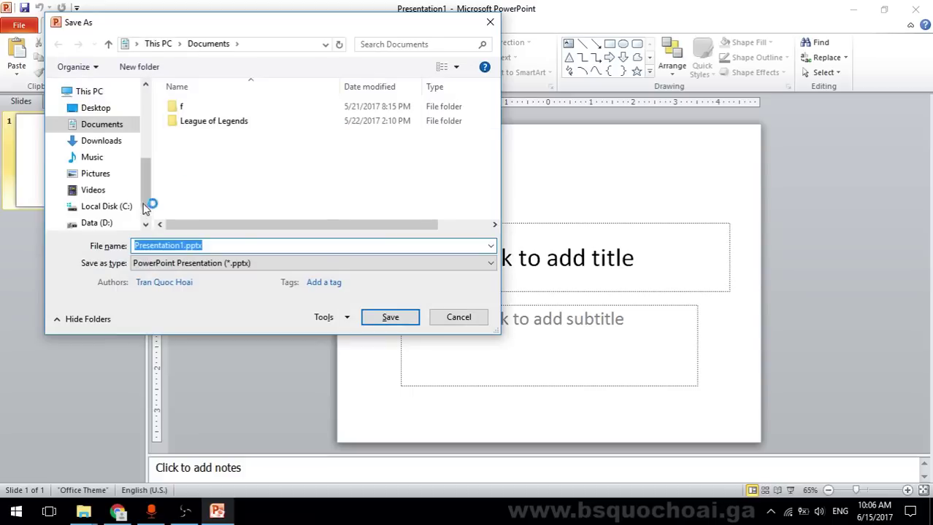
pyautogui.click(119, 224)
pyautogui.doubleClick(223, 106)
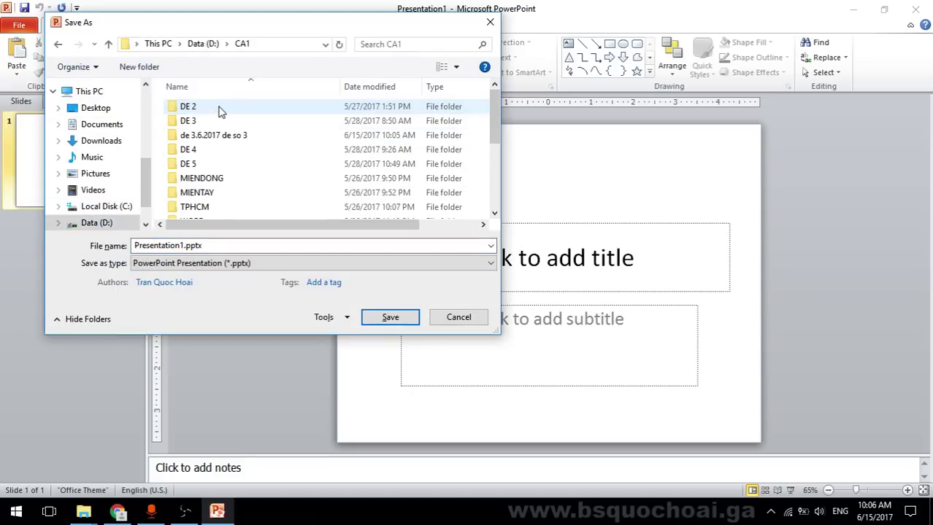
pyautogui.click(226, 138)
pyautogui.doubleClick(261, 136)
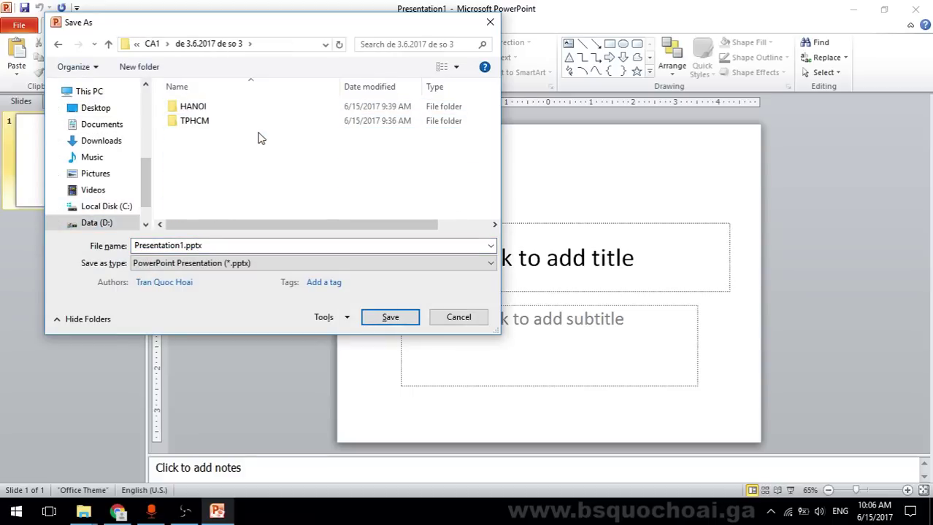
pyautogui.moveTo(134, 245); pyautogui.dragTo(103, 248)
pyautogui.click(189, 245)
pyautogui.write('BAITHIPP')
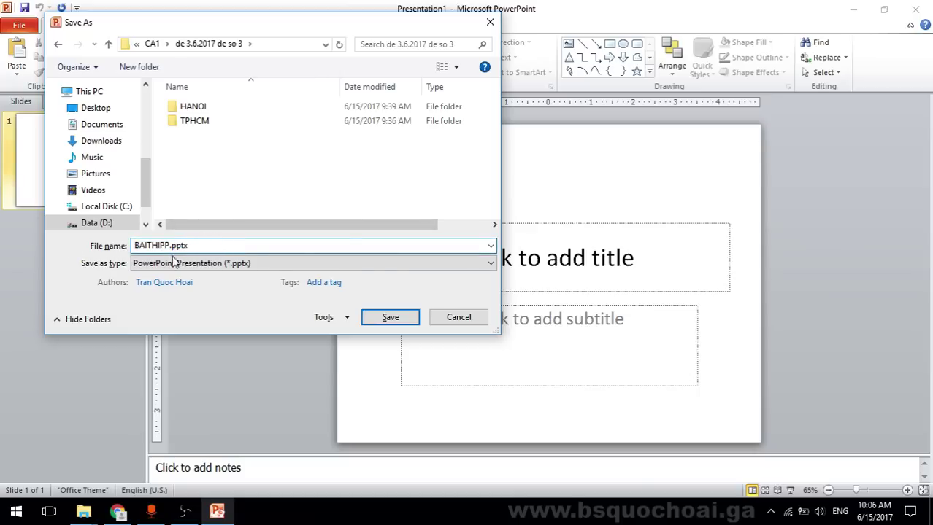
pyautogui.click(392, 317)
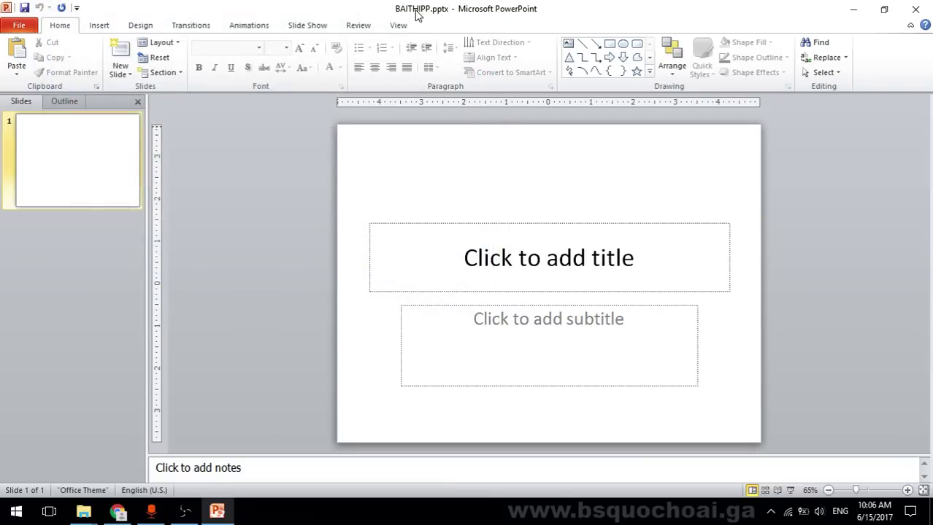
# Check in File Explorer that BAITHIPP.pptx is in the folder de 3.6.2017 de so 3, alongside its temporary file
pyautogui.moveTo(83, 511)
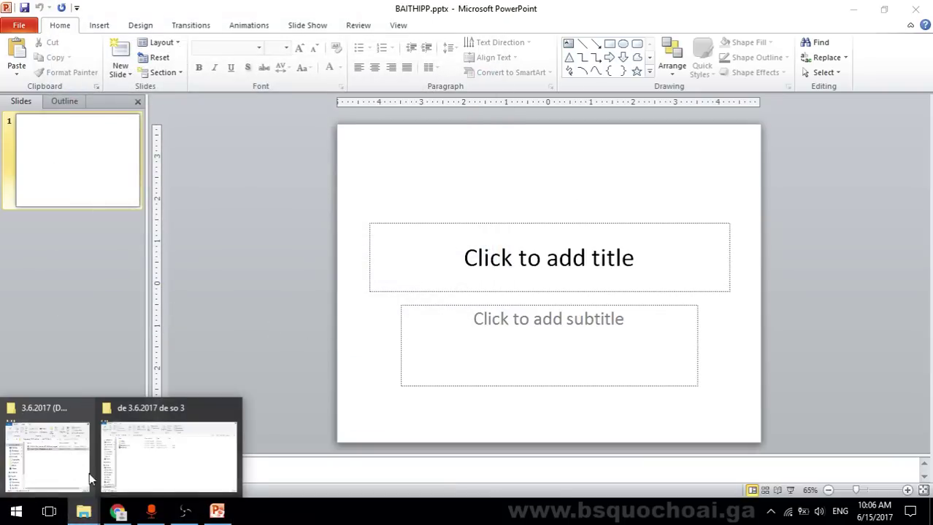
pyautogui.click(60, 462)
pyautogui.moveTo(97, 517)
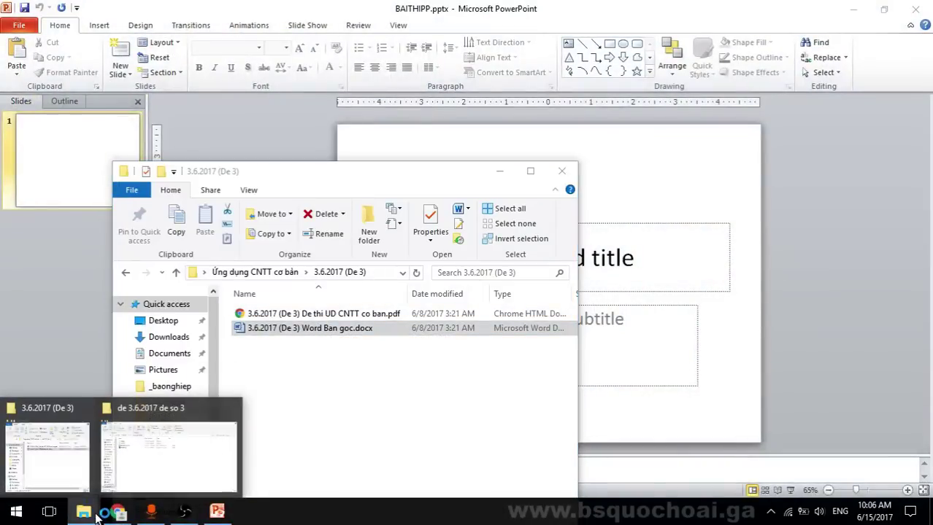
pyautogui.click(211, 460)
pyautogui.click(177, 177)
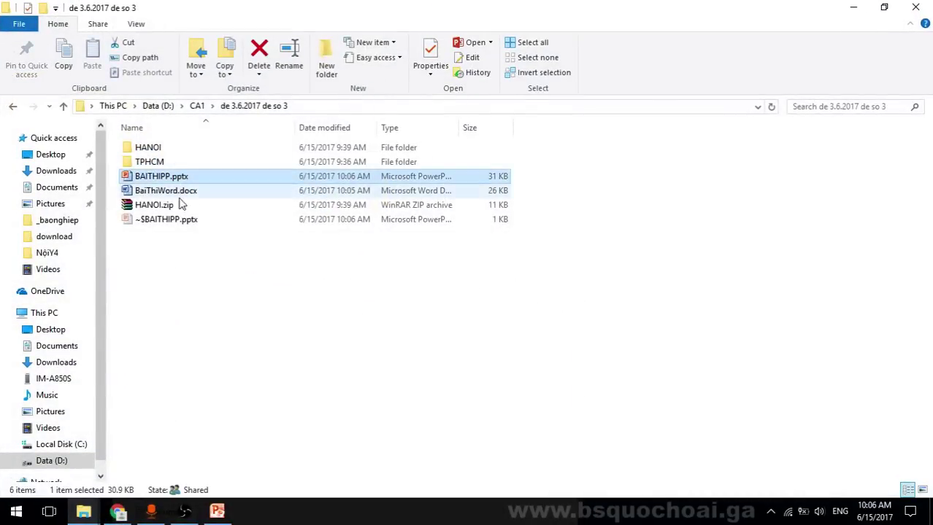
pyautogui.keyDown('ctrl'); pyautogui.click(168, 220); pyautogui.keyUp('ctrl')
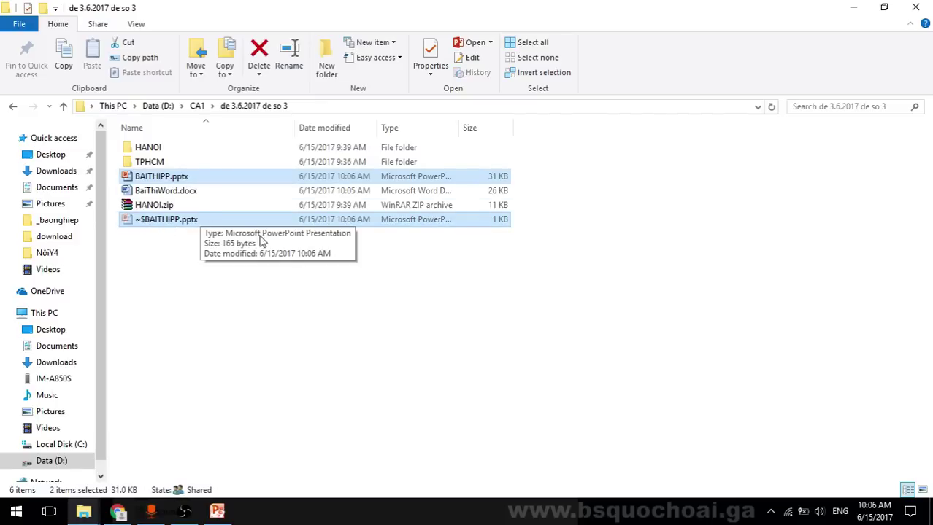
pyautogui.click(371, 285)
# Return to the exam PDF in Chrome and reread the requirements for automatic slide timing and object animation effects
pyautogui.click(192, 514)
pyautogui.click(192, 514)
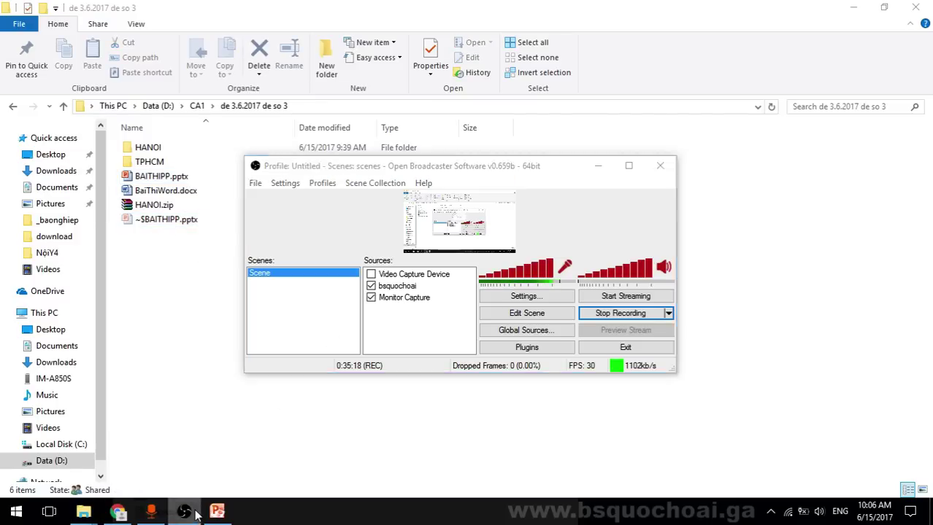
pyautogui.click(216, 513)
pyautogui.click(116, 514)
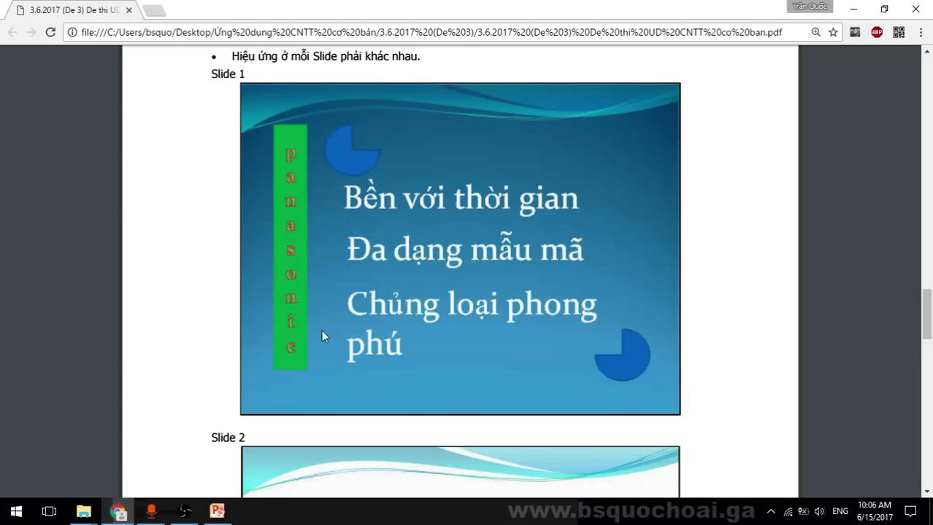
pyautogui.scroll(2, 462, 203)
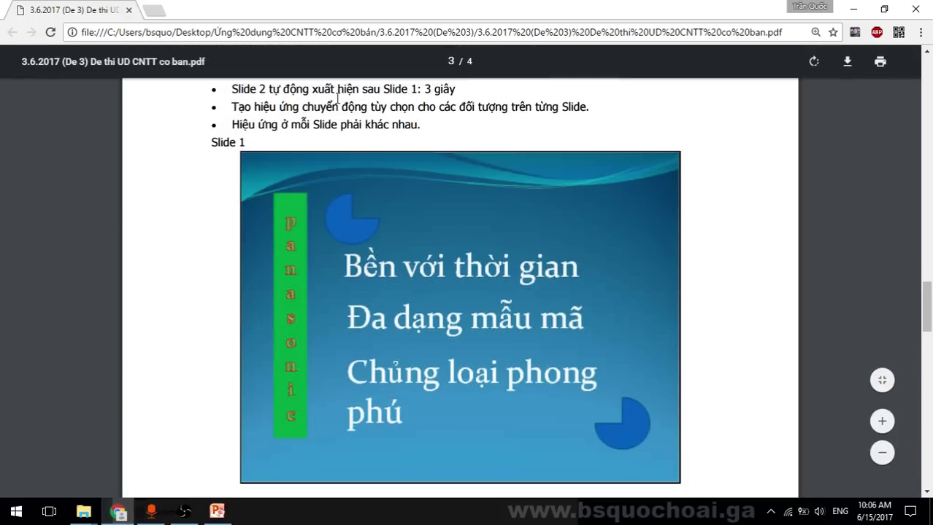
pyautogui.scroll(1, 484, 138)
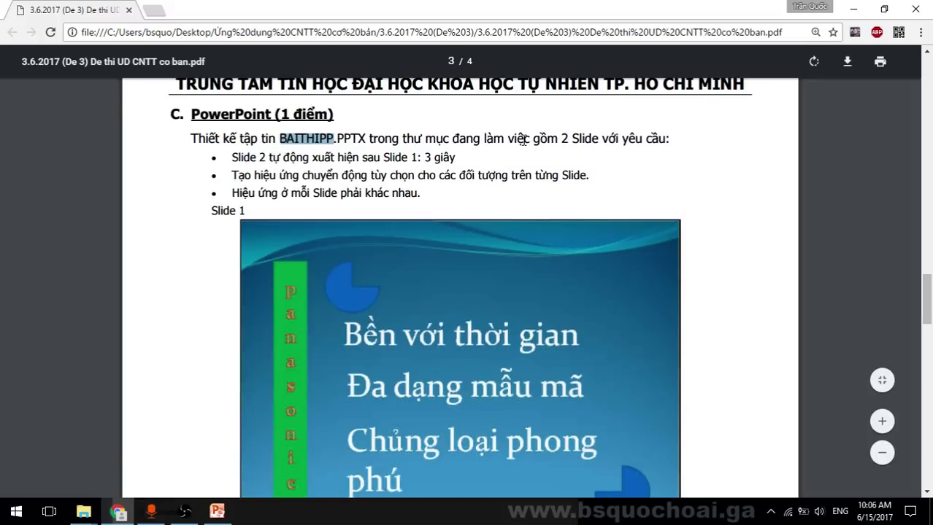
pyautogui.moveTo(234, 159); pyautogui.dragTo(460, 160)
pyautogui.click(513, 155)
pyautogui.scroll(-1, 513, 153)
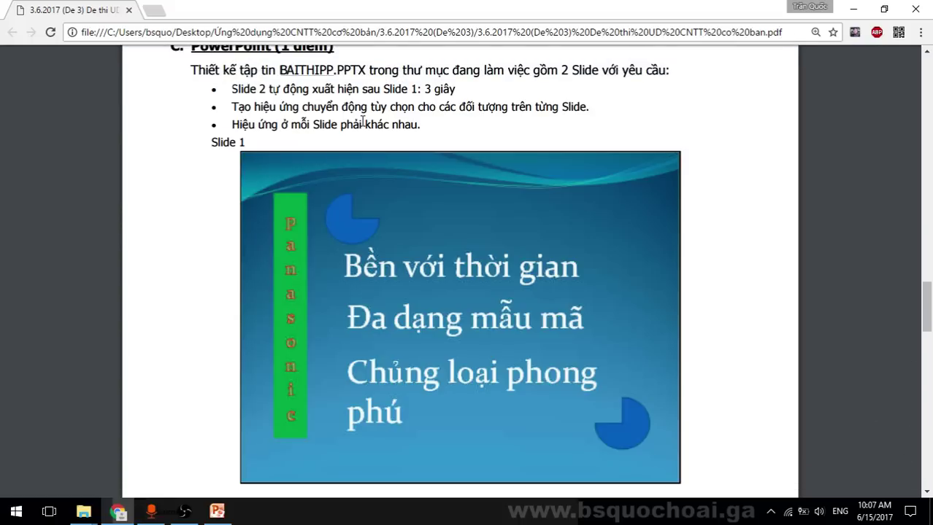
pyautogui.scroll(-3, 616, 111)
pyautogui.scroll(3, 616, 110)
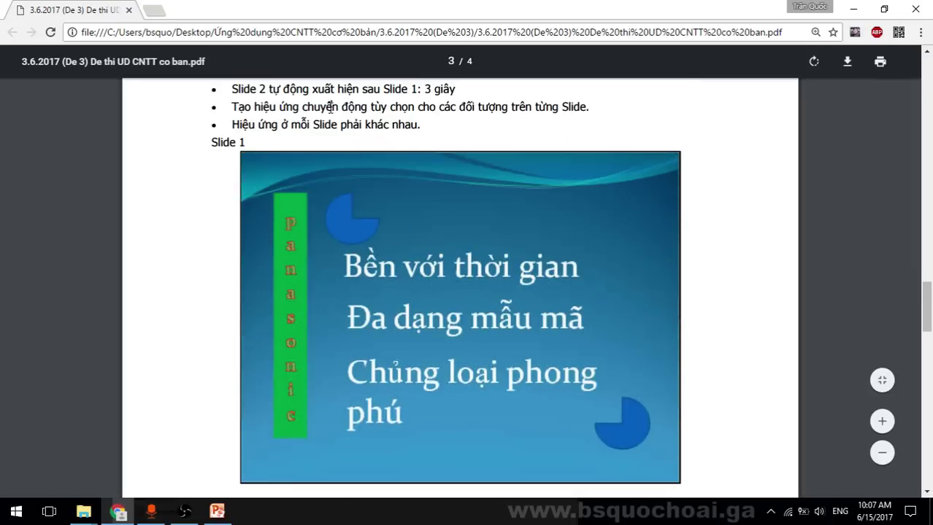
pyautogui.moveTo(280, 110); pyautogui.dragTo(406, 109)
pyautogui.click(431, 114)
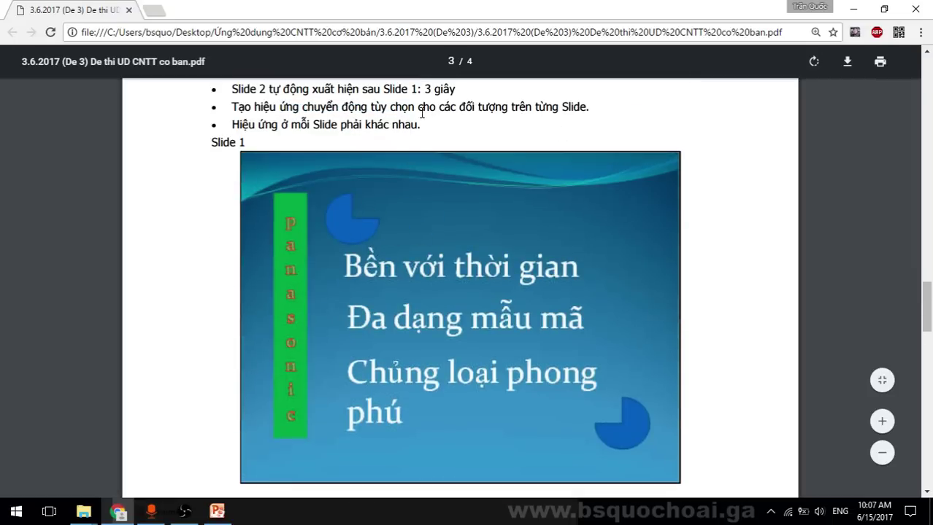
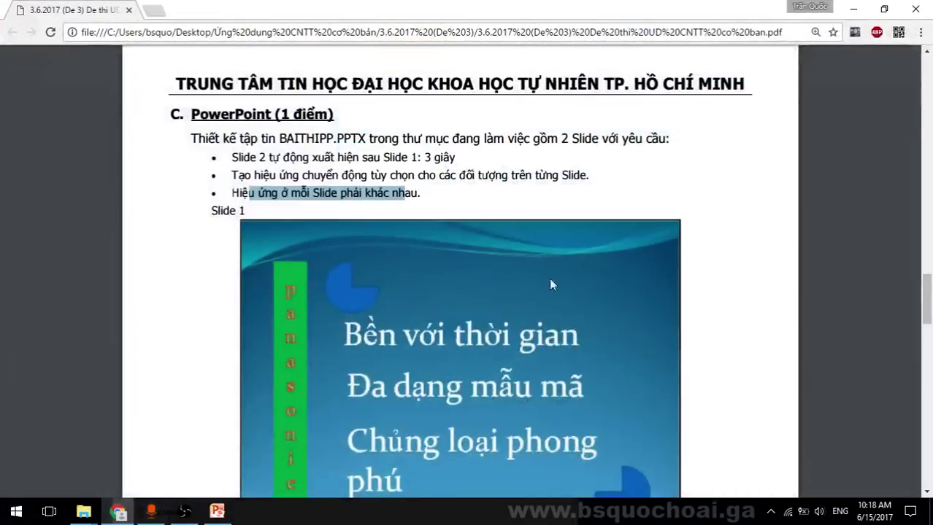
# Switch to PowerPoint and compare the transition effects and advance timing of slides 1 and 2 in BAITHIPP.pptx
pyautogui.click(285, 189)
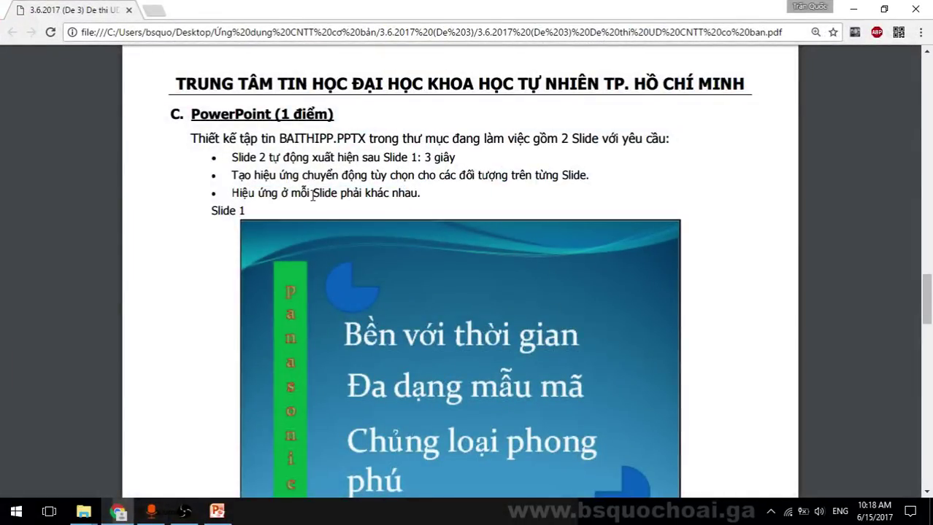
pyautogui.click(216, 511)
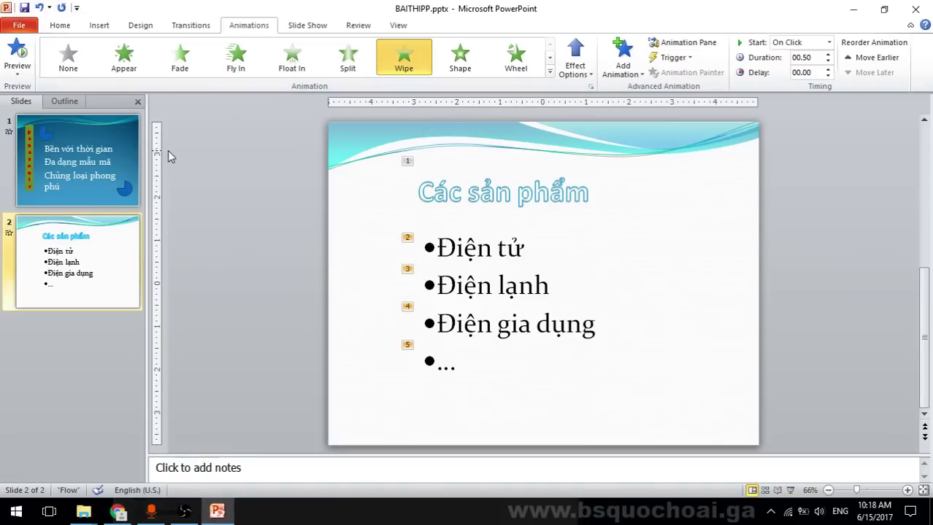
pyautogui.press('Up')
pyautogui.click(181, 25)
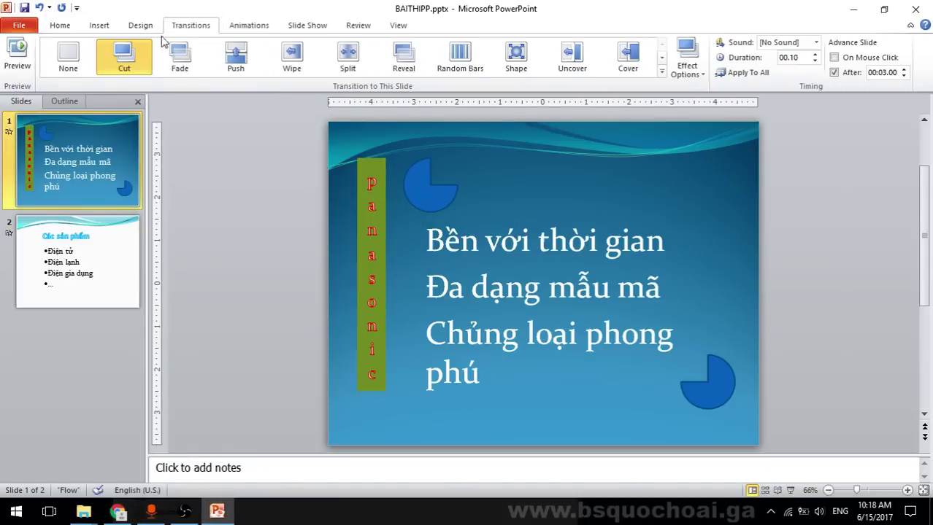
pyautogui.press('Down')
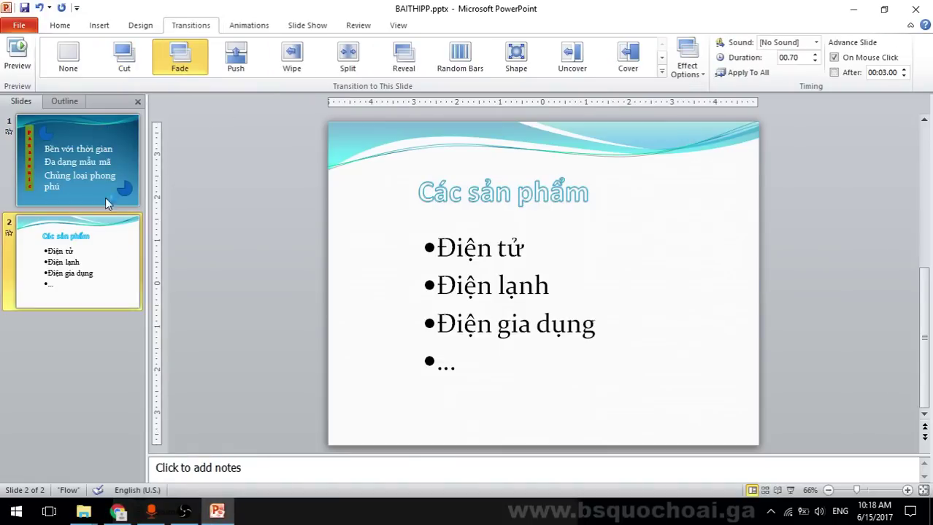
pyautogui.click(106, 198)
pyautogui.click(106, 226)
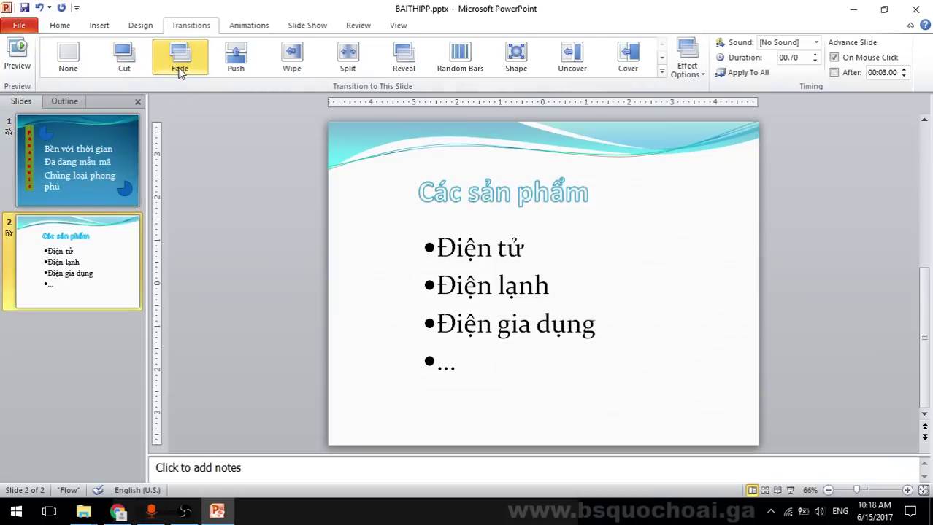
pyautogui.press('Up')
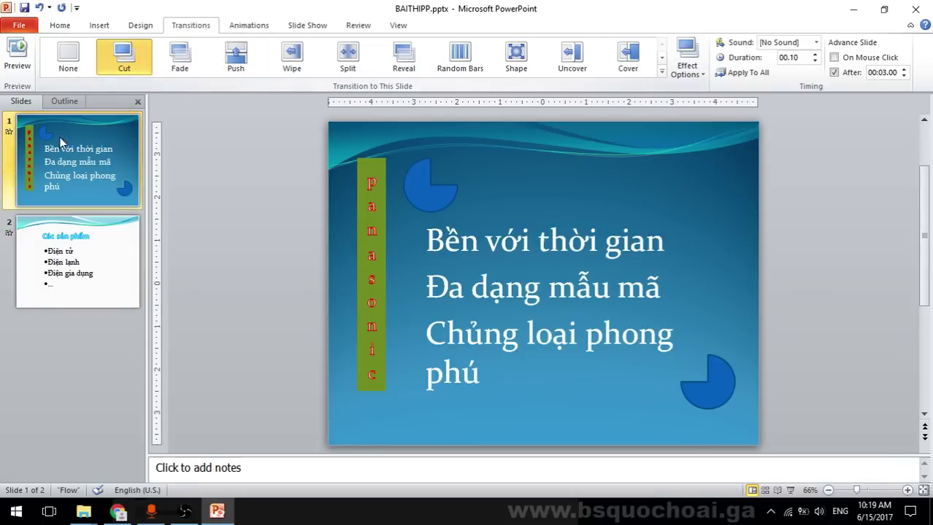
# Review the object animations on slides 1 and 2, checking them against the exam PDF requirements in Chrome
pyautogui.click(250, 26)
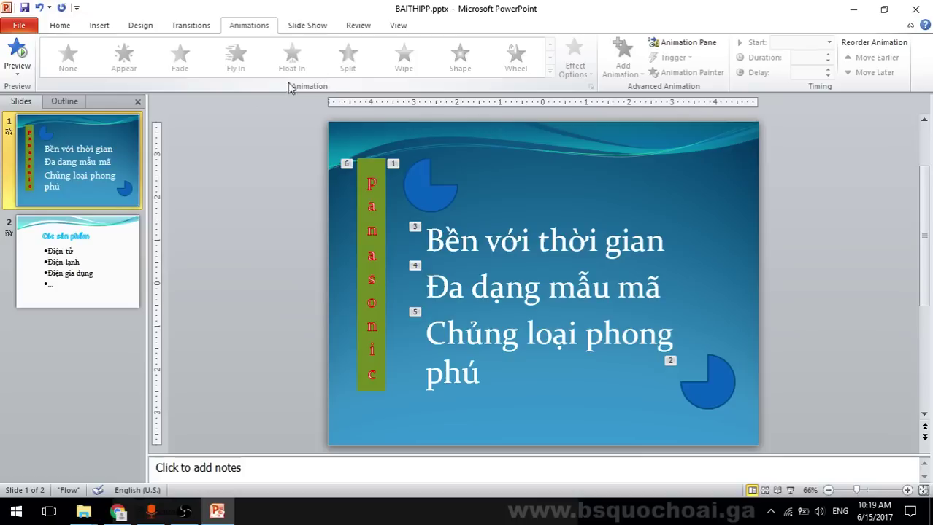
pyautogui.click(119, 233)
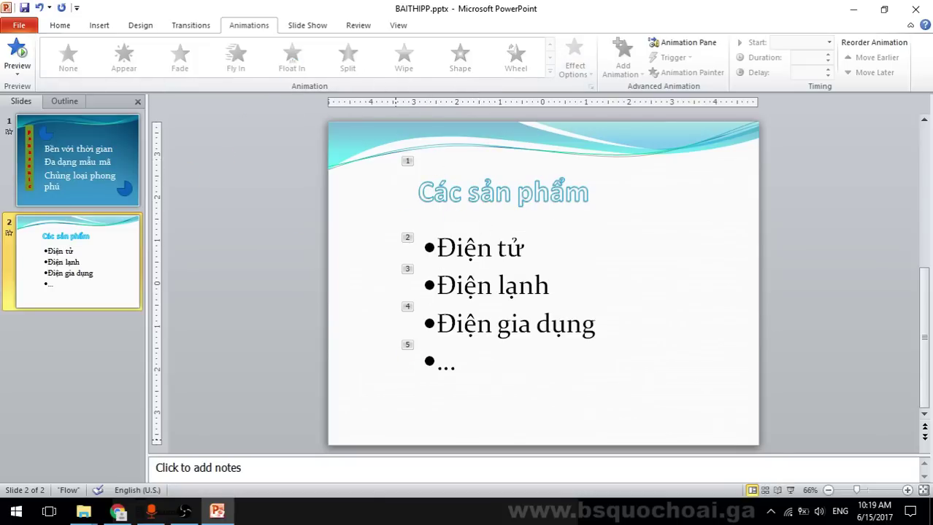
pyautogui.click(118, 512)
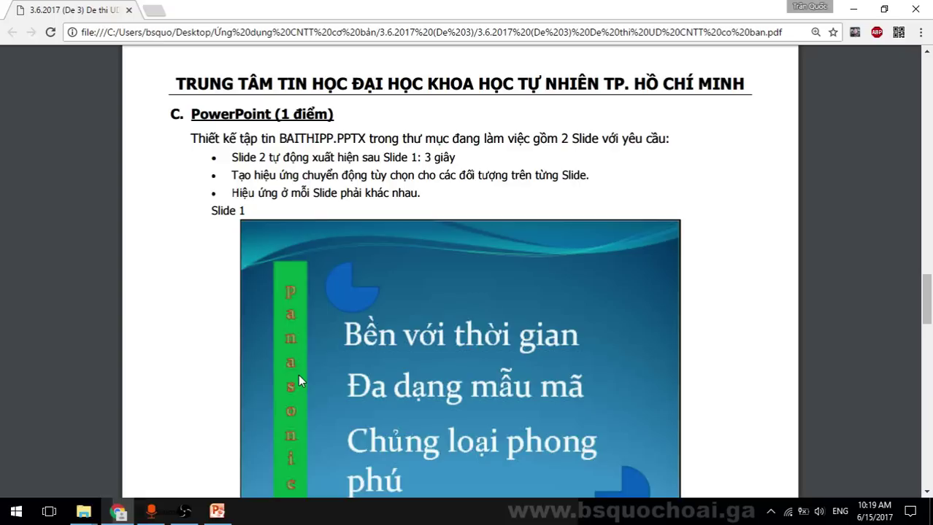
pyautogui.hotkey('alt', 'Tab')
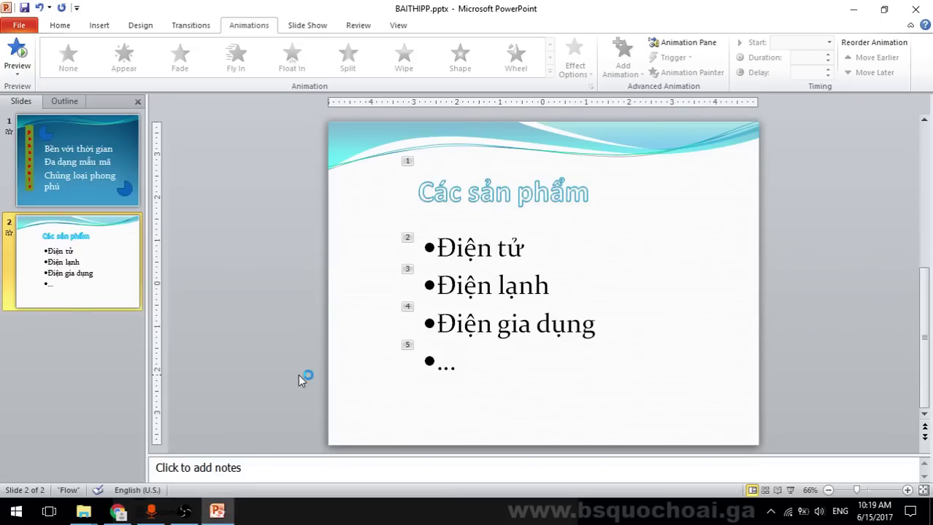
pyautogui.hotkey('alt', 'Tab')
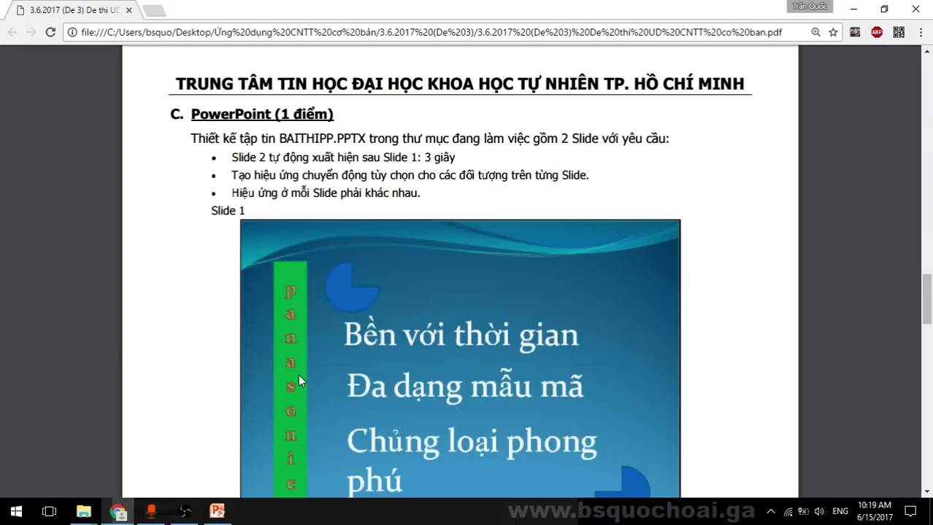
# Review the sample layouts of slides 1 and 2 in the PowerPoint section of the exam PDF
pyautogui.scroll(-3, 443, 307)
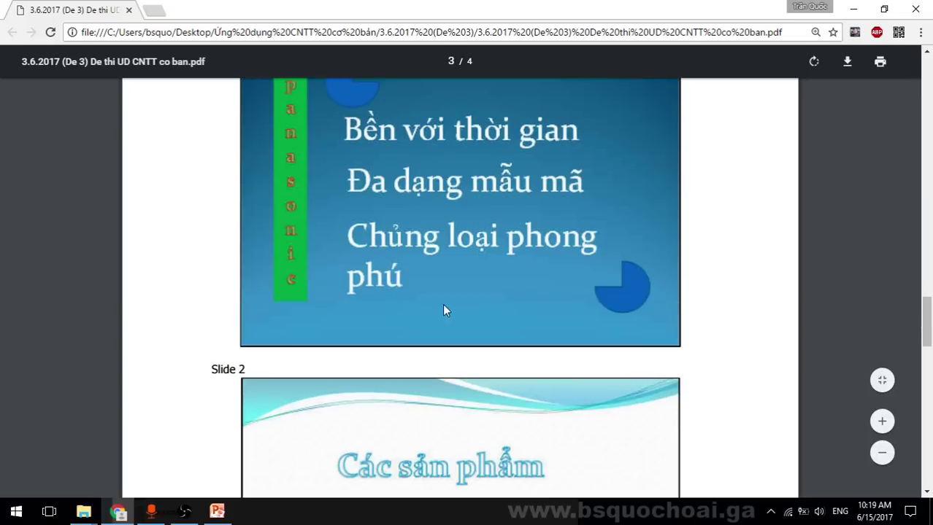
pyautogui.scroll(-4, 510, 304)
pyautogui.scroll(3, 500, 299)
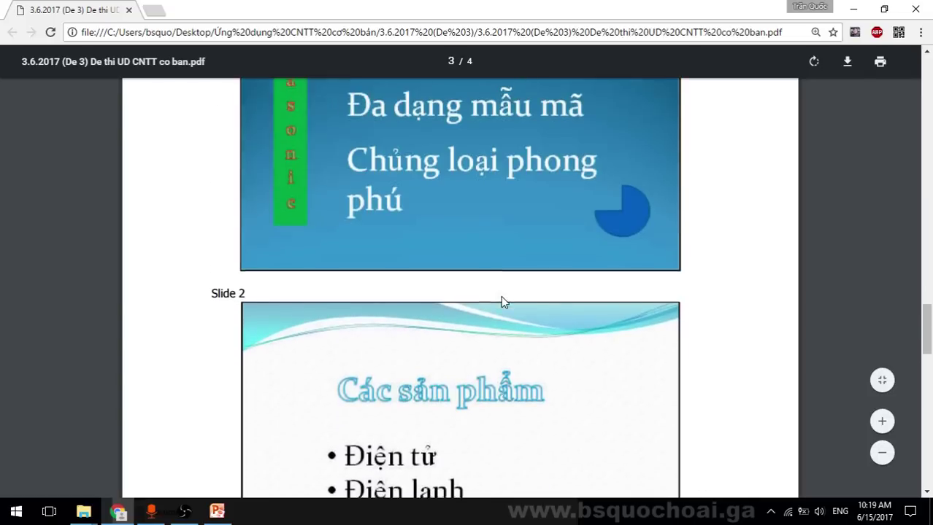
# Switch to PowerPoint, give both slides a last look, then save and close BAITHIPP.pptx
pyautogui.click(217, 510)
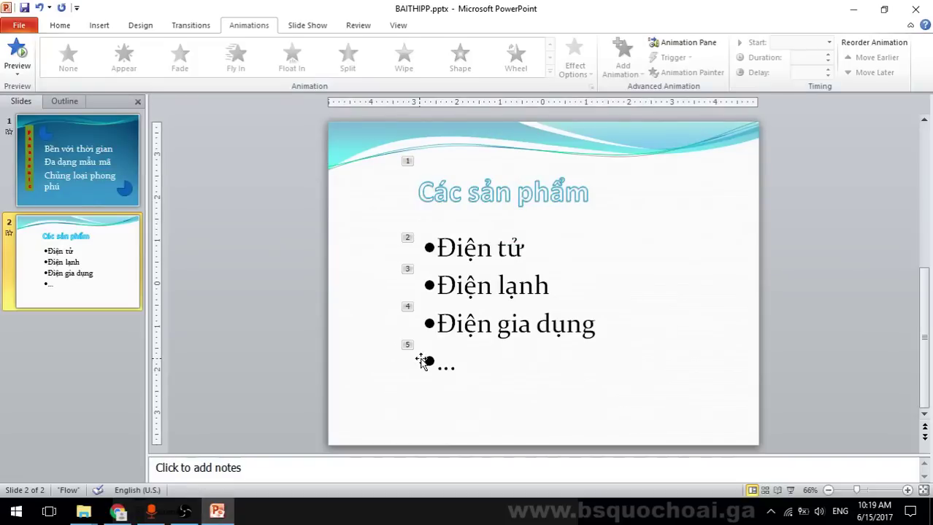
pyautogui.click(77, 160)
pyautogui.click(77, 263)
pyautogui.click(24, 8)
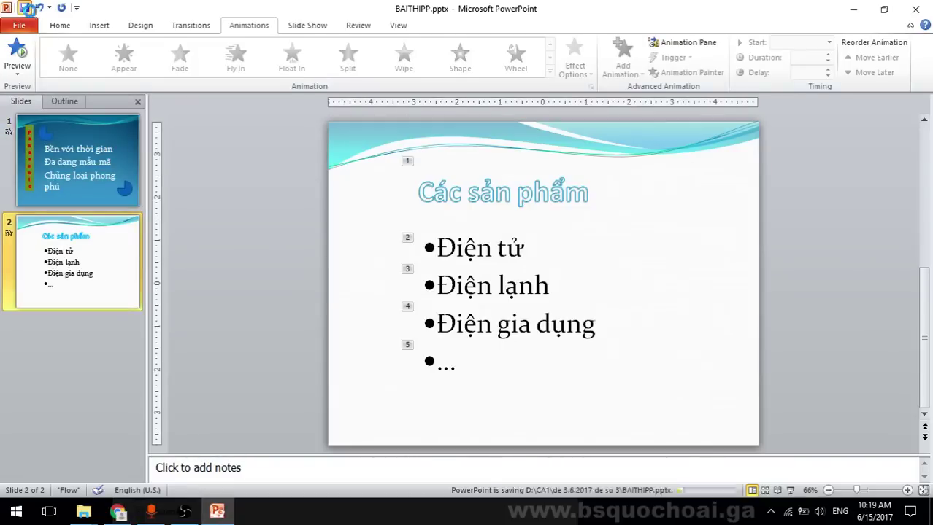
pyautogui.click(912, 21)
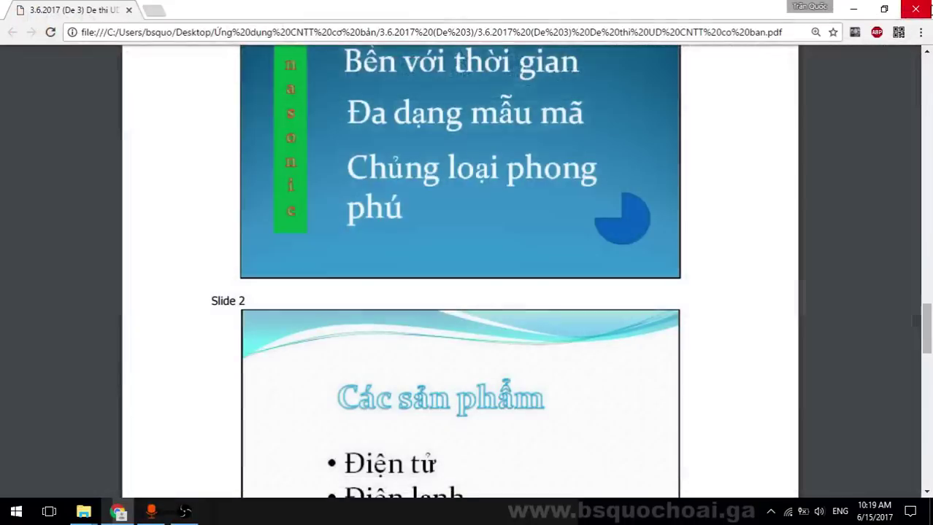
# Go to section D, Excel, on page 4 of the exam PDF
pyautogui.scroll(-10, 663, 286)
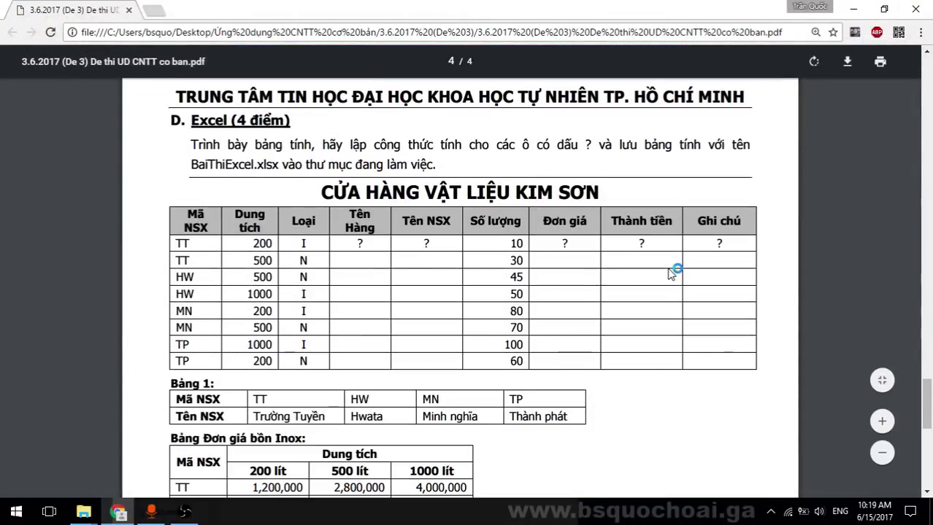
pyautogui.click(184, 513)
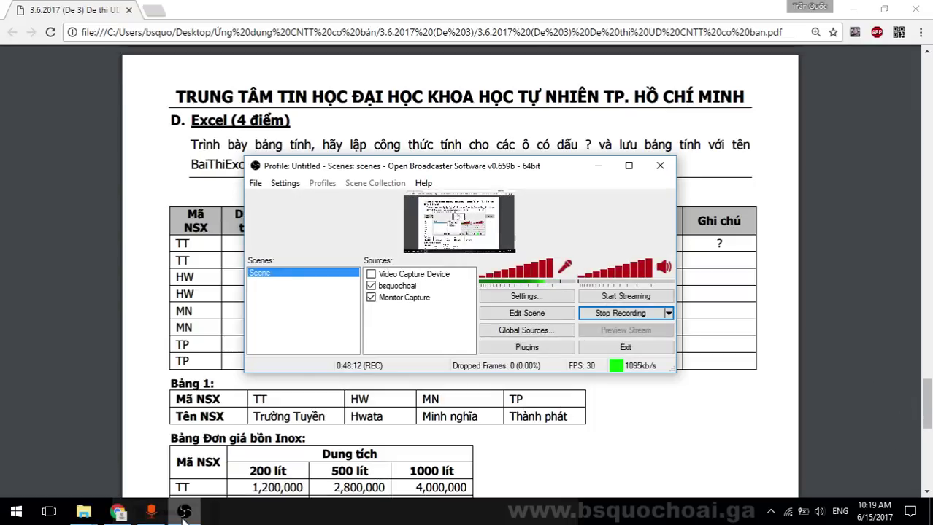
pyautogui.click(184, 513)
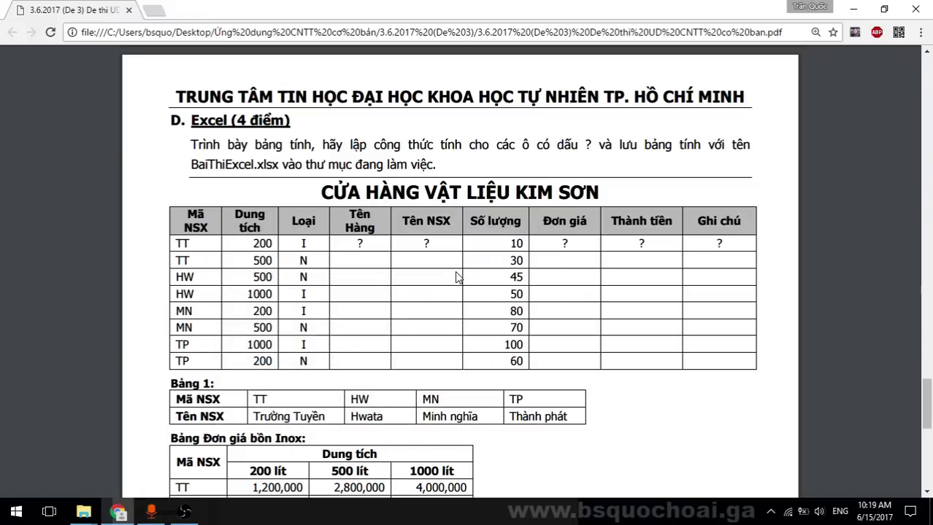
pyautogui.click(185, 513)
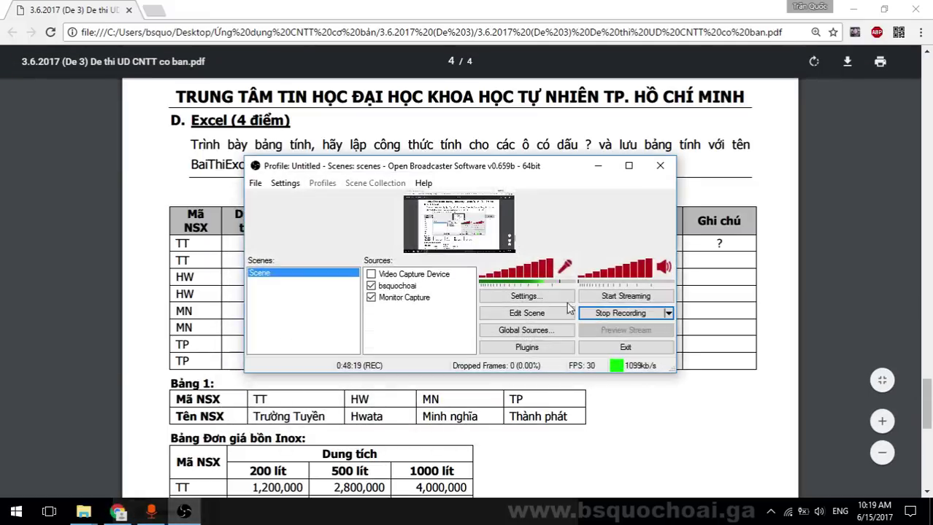
pyautogui.click(599, 167)
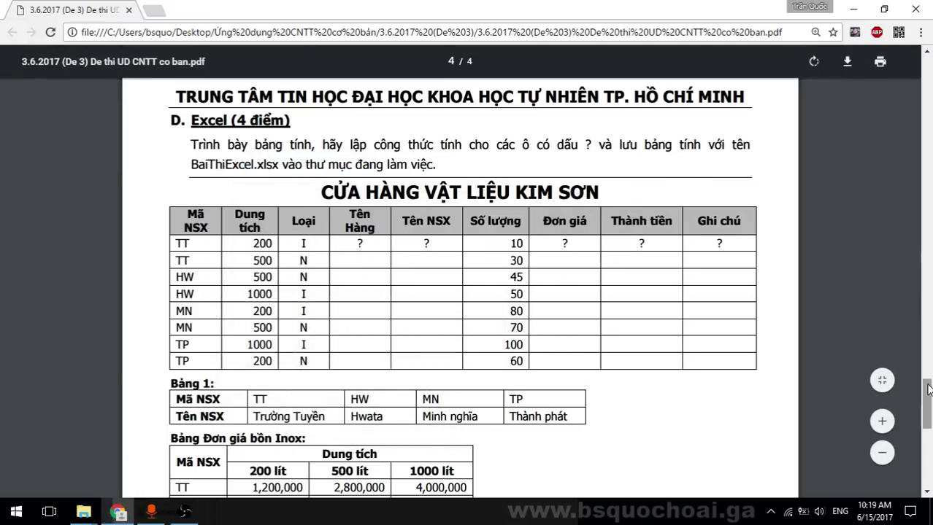
# Read the Excel task's instructions on the formulas for the ? cells and the required workbook name BaiThiExcel.xlsx
pyautogui.moveTo(928, 389)
pyautogui.mouseDown()
pyautogui.moveTo(927, 132)
pyautogui.moveTo(929, 403)
pyautogui.mouseUp()
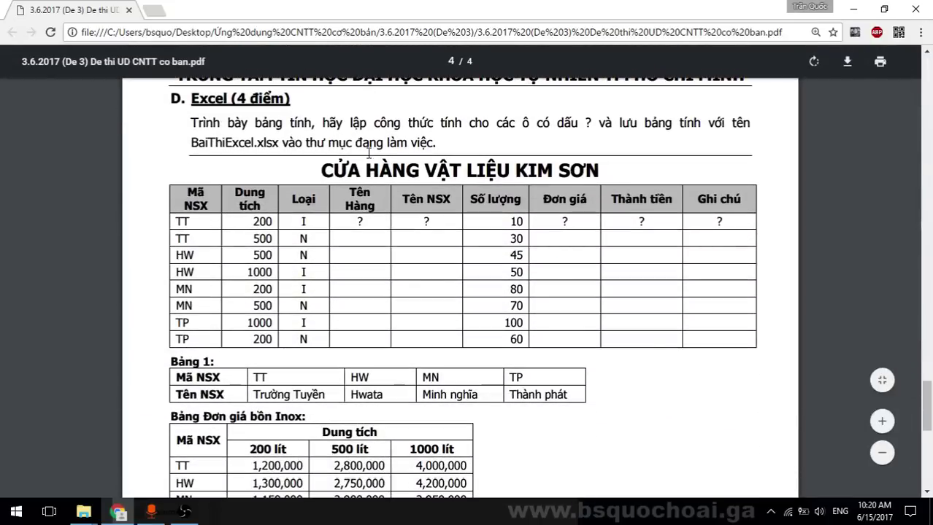
pyautogui.moveTo(334, 124); pyautogui.dragTo(489, 124)
pyautogui.click(504, 148)
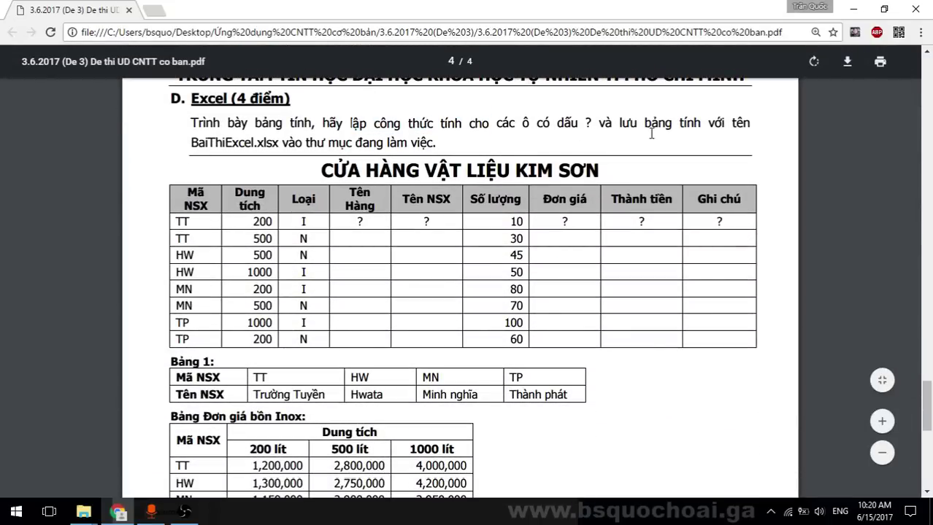
pyautogui.moveTo(199, 146); pyautogui.dragTo(255, 146)
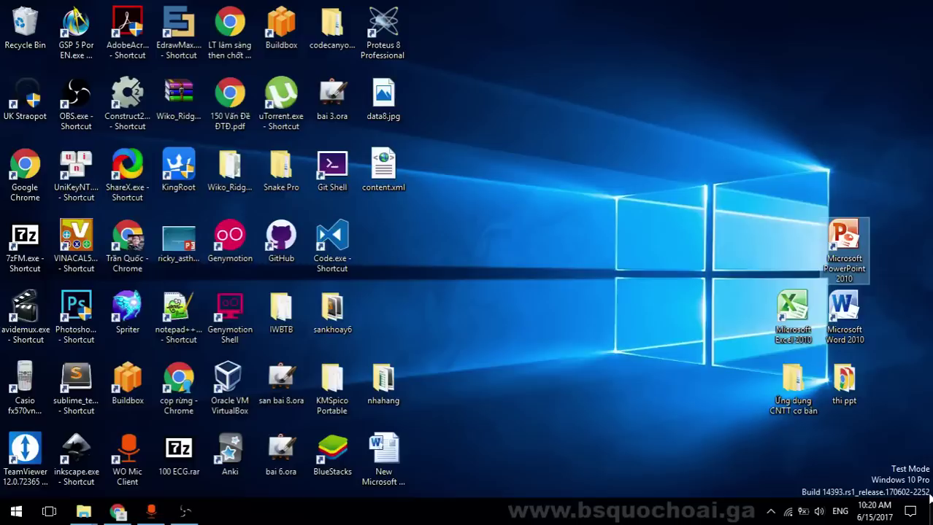
# Start Excel 2010 and save the blank workbook as BaiThiExcel in D:\CA1\de 3.6.2017 de so 3
pyautogui.press('super+d')
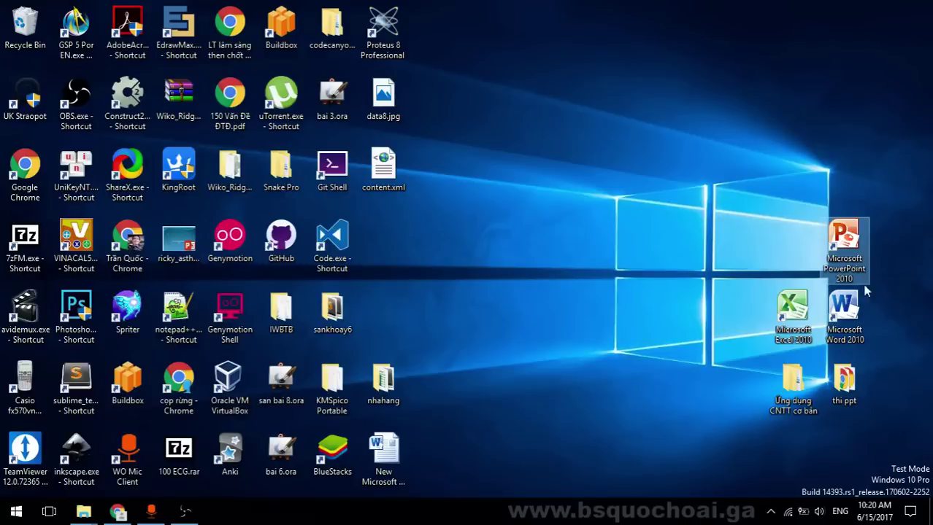
pyautogui.doubleClick(776, 304)
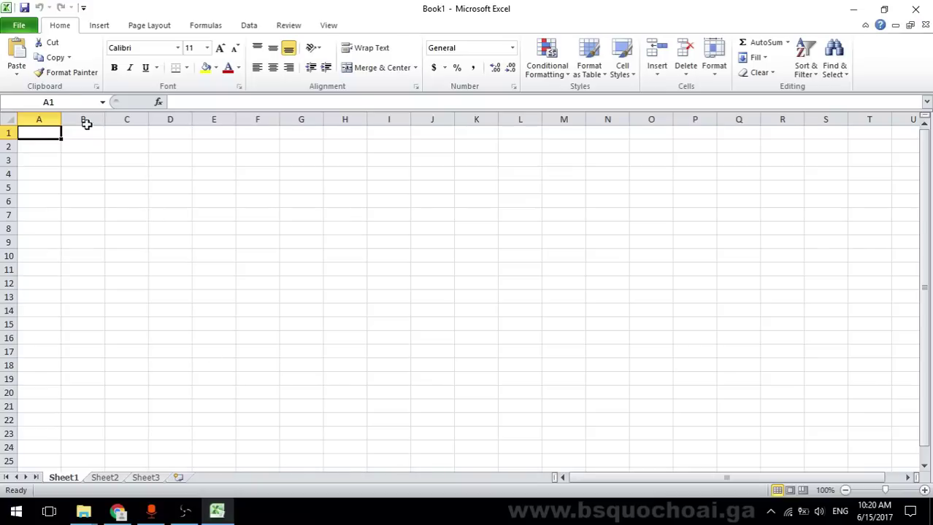
pyautogui.hotkey('ctrl', 's')
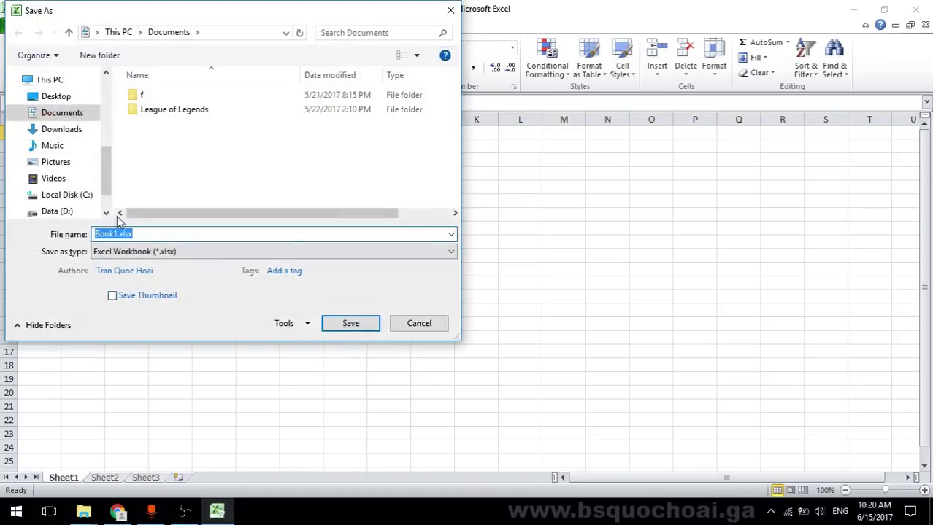
pyautogui.click(77, 212)
pyautogui.doubleClick(148, 94)
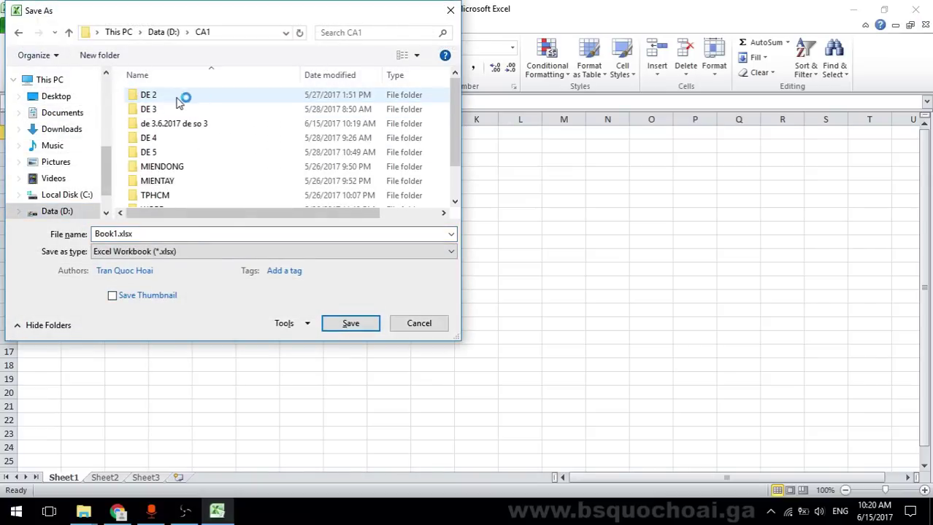
pyautogui.click(206, 132)
pyautogui.doubleClick(205, 123)
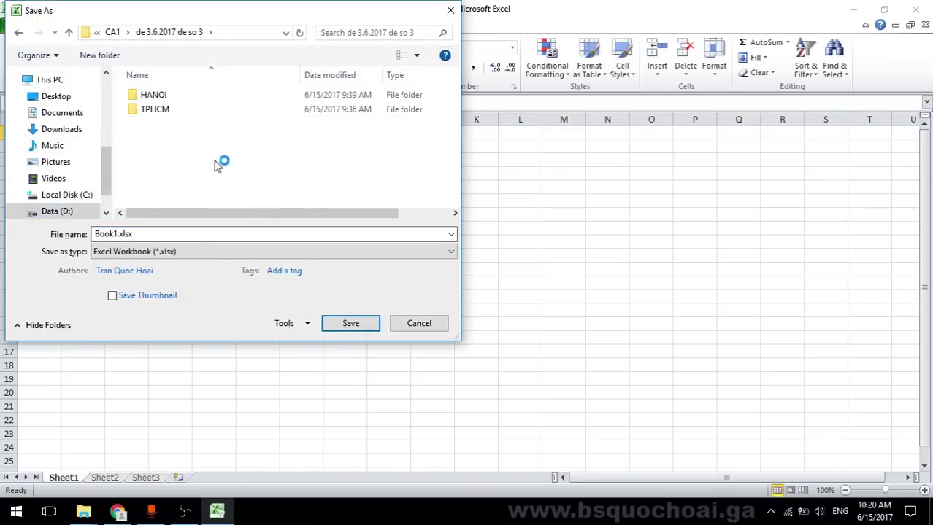
pyautogui.doubleClick(168, 234)
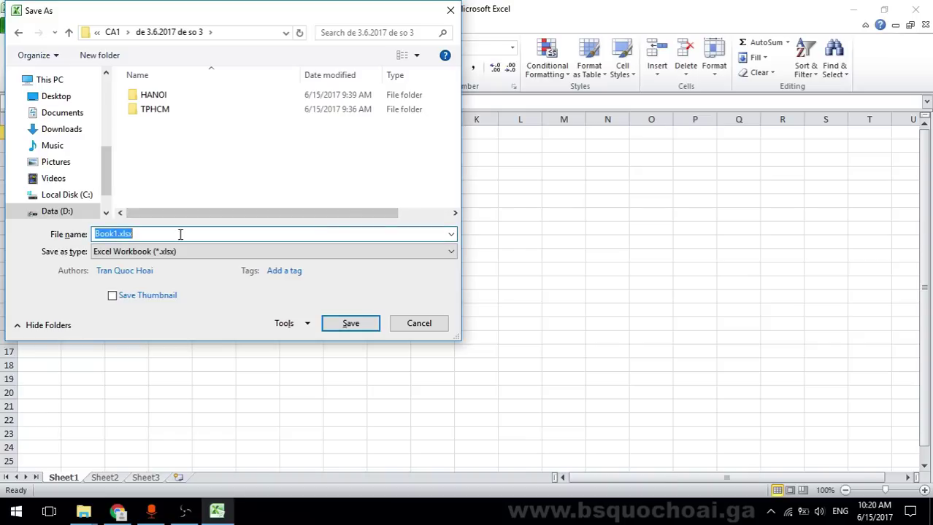
pyautogui.write('BaiThiExcel')
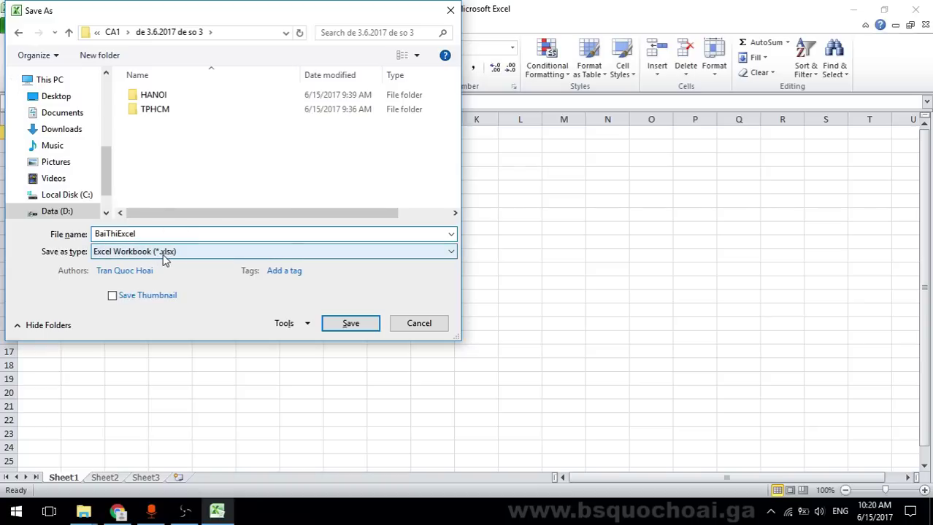
pyautogui.click(349, 323)
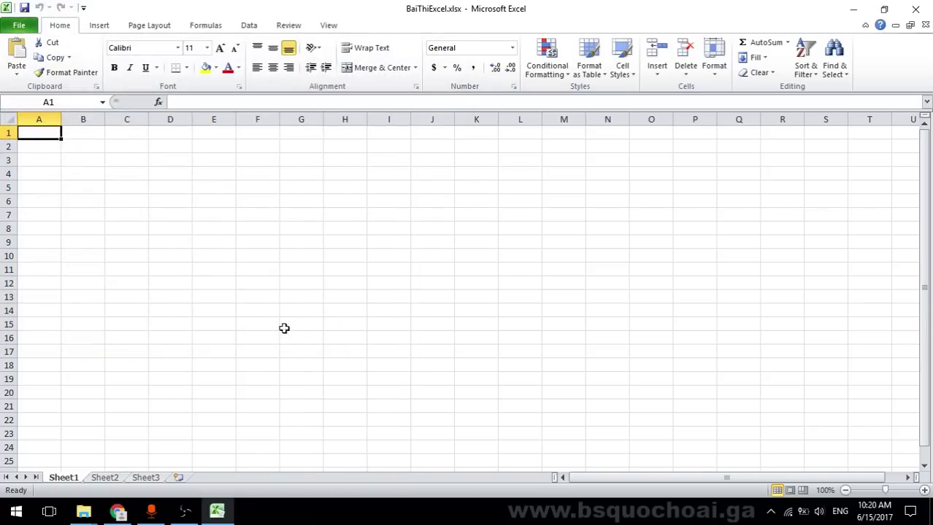
# Copy the title CỬA HÀNG VẬT LIỆU KIM SƠN from the exam PDF into cell A1 of BaiThiExcel.xlsx
pyautogui.click(117, 513)
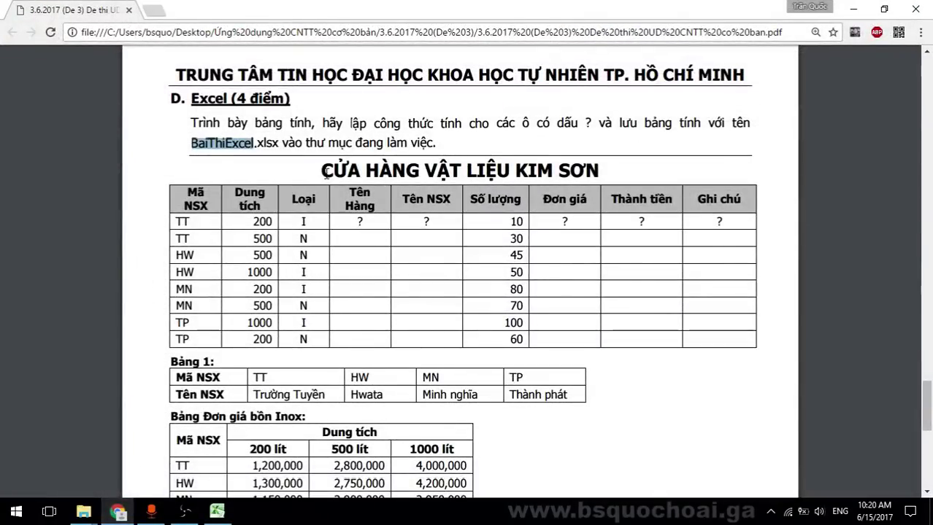
pyautogui.moveTo(321, 171); pyautogui.dragTo(593, 171)
pyautogui.hotkey('ctrl', 'c')
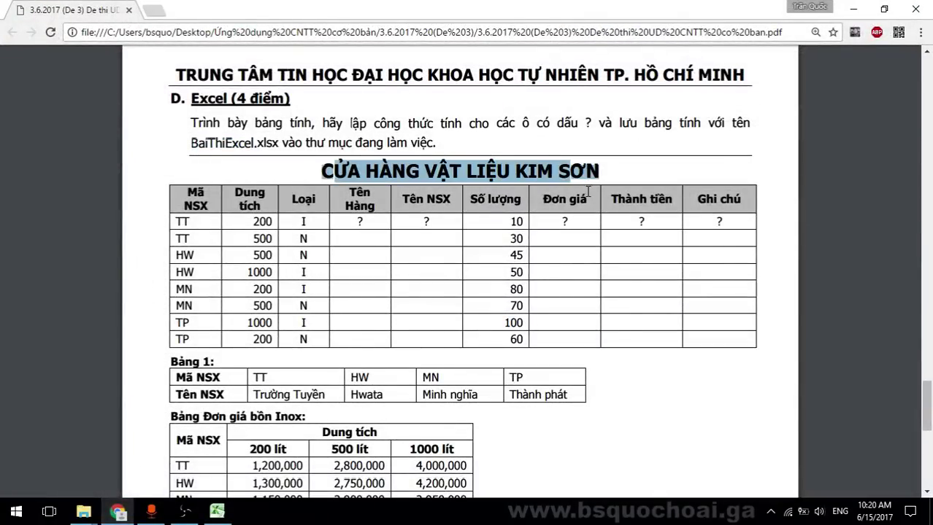
pyautogui.hotkey('alt', 'Tab')
pyautogui.doubleClick(44, 134)
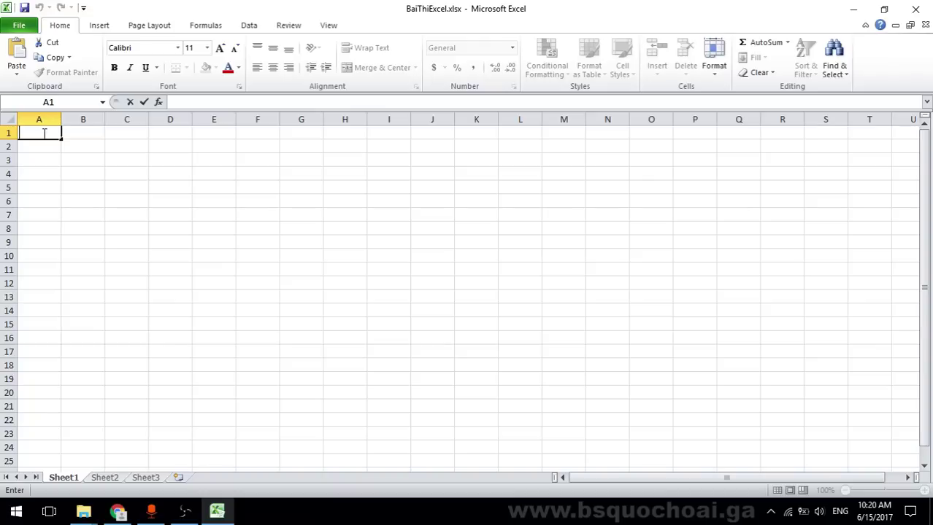
pyautogui.hotkey('ctrl', 'v')
pyautogui.click(65, 169)
pyautogui.click(44, 150)
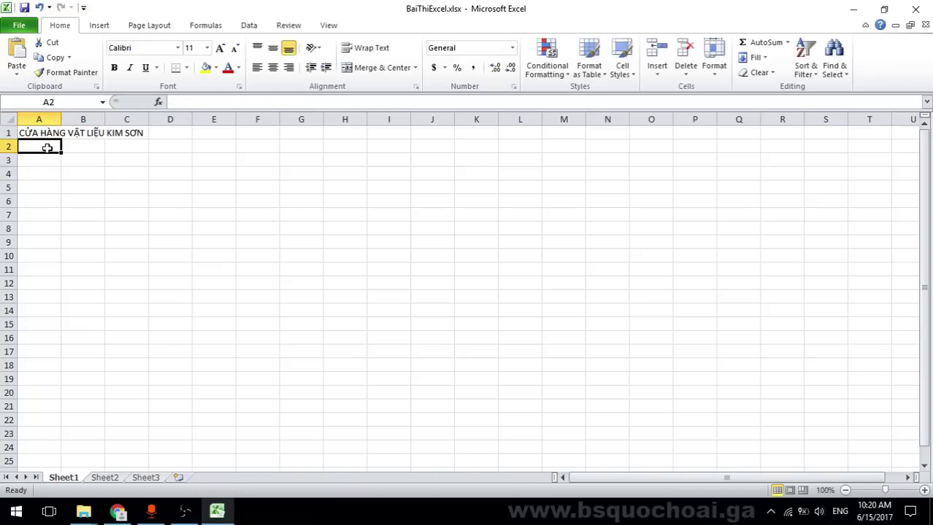
# Set the font of the title in cell A1 to Arial
pyautogui.click(42, 135)
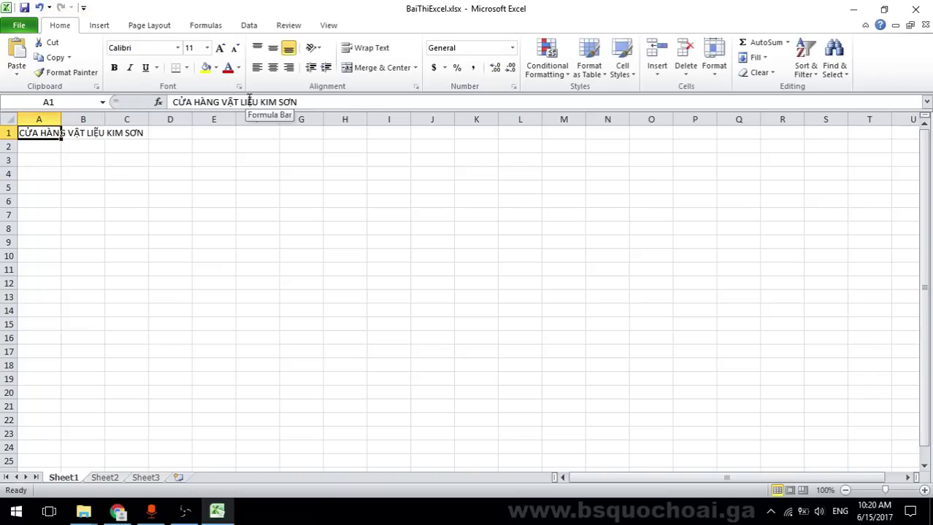
pyautogui.click(178, 48)
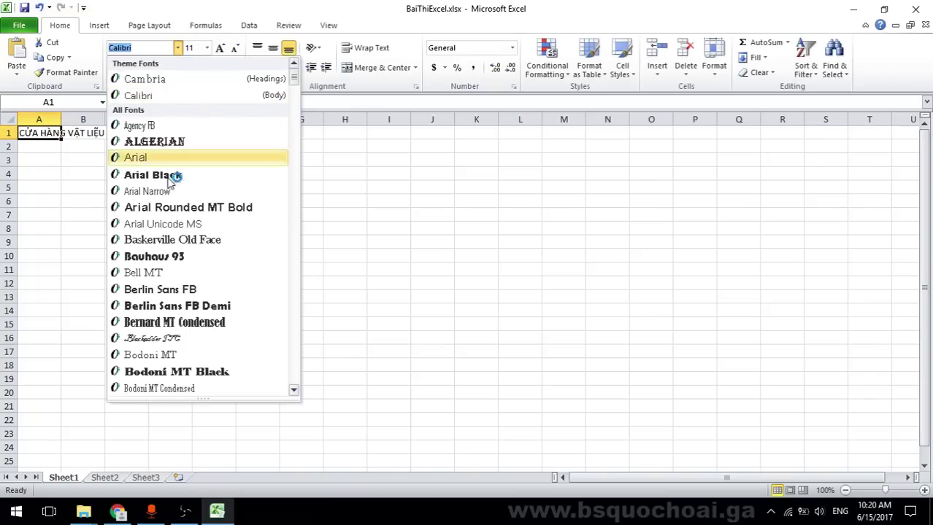
pyautogui.hotkey('alt', 'Tab')
pyautogui.hotkey('alt', 'Tab')
pyautogui.click(150, 48)
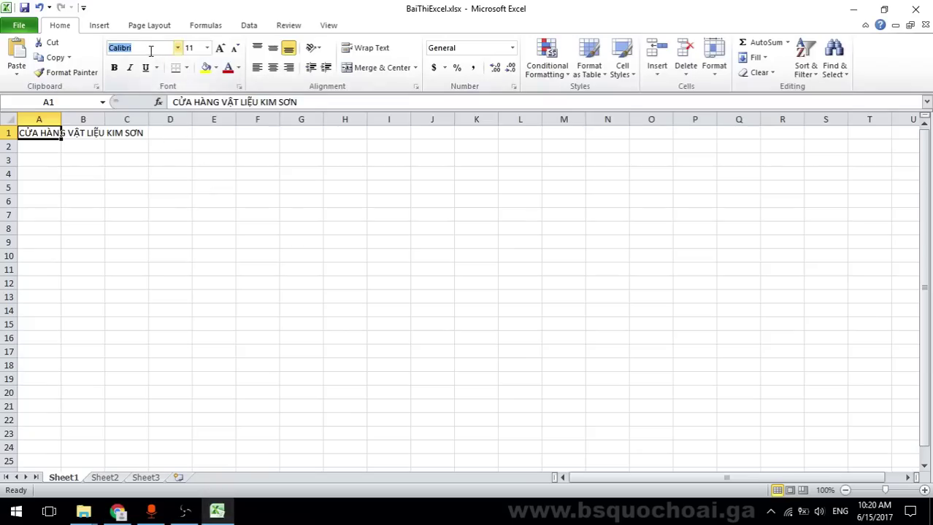
pyautogui.write('A')
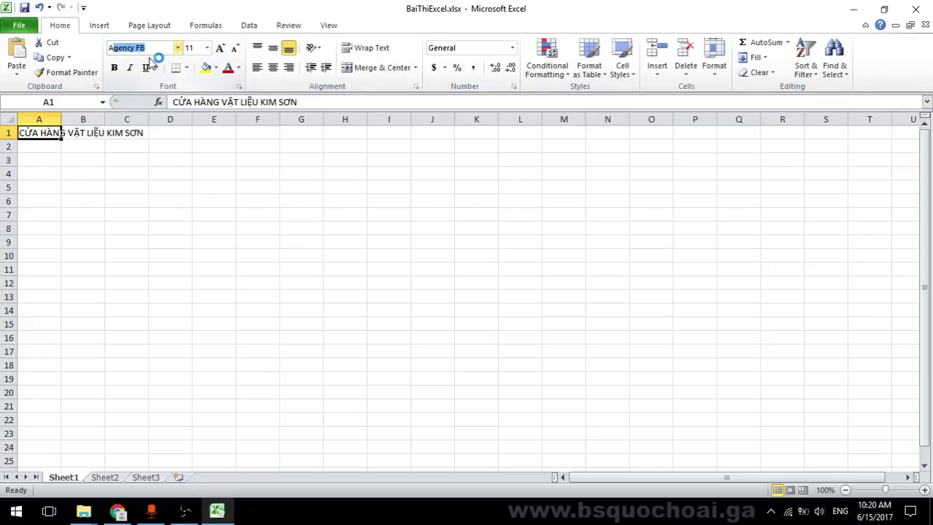
pyautogui.write('ar')
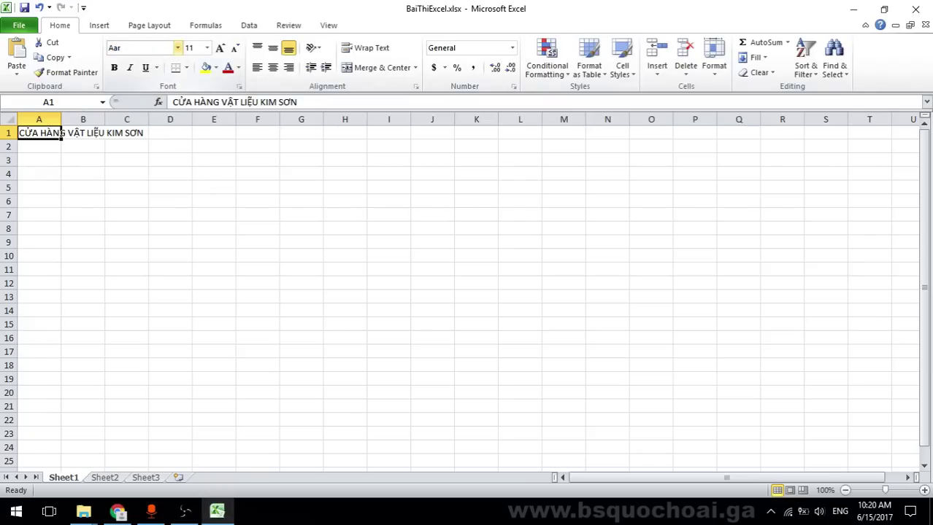
pyautogui.write('i')
pyautogui.press('Return')
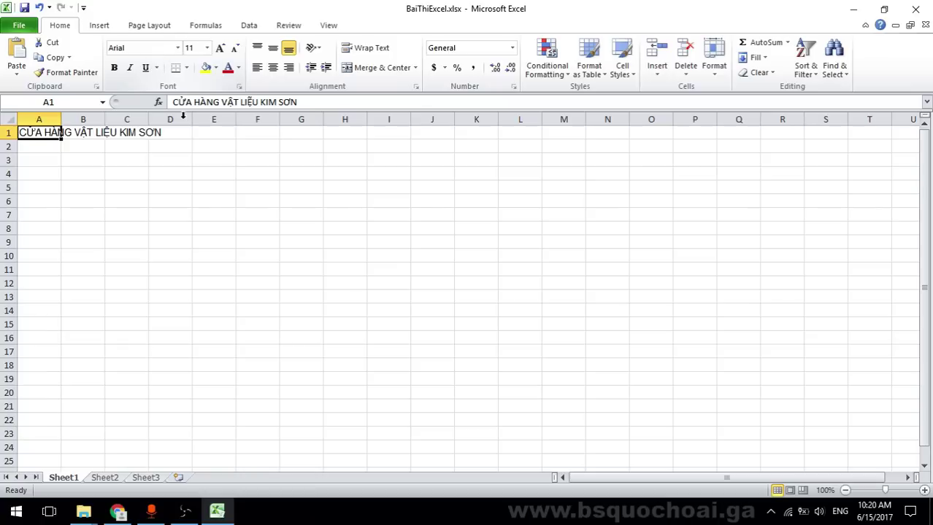
# Check the spelling and display of the title in cell A1, and return to the exam PDF in Chrome
pyautogui.click(183, 180)
pyautogui.click(42, 135)
pyautogui.click(254, 103)
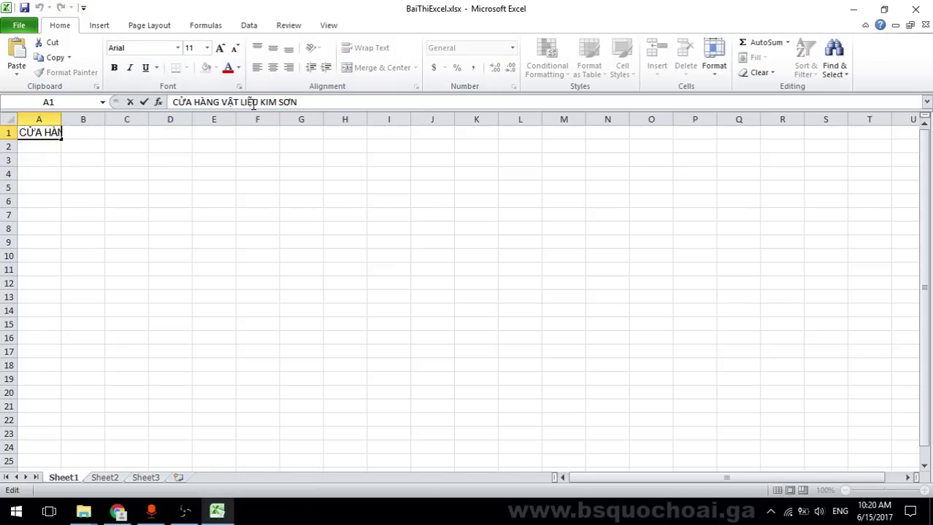
pyautogui.click(362, 161)
pyautogui.click(44, 133)
pyautogui.doubleClick(43, 133)
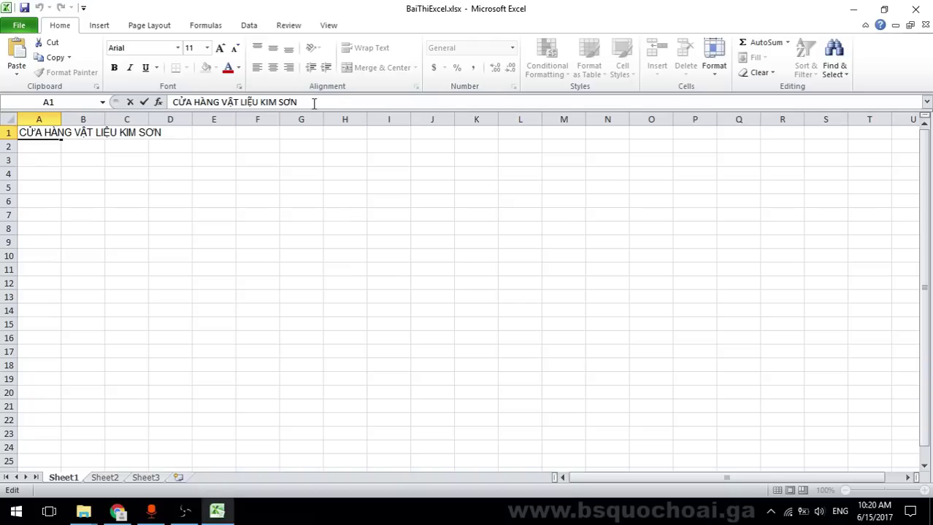
pyautogui.moveTo(316, 102); pyautogui.dragTo(133, 102)
pyautogui.click(183, 186)
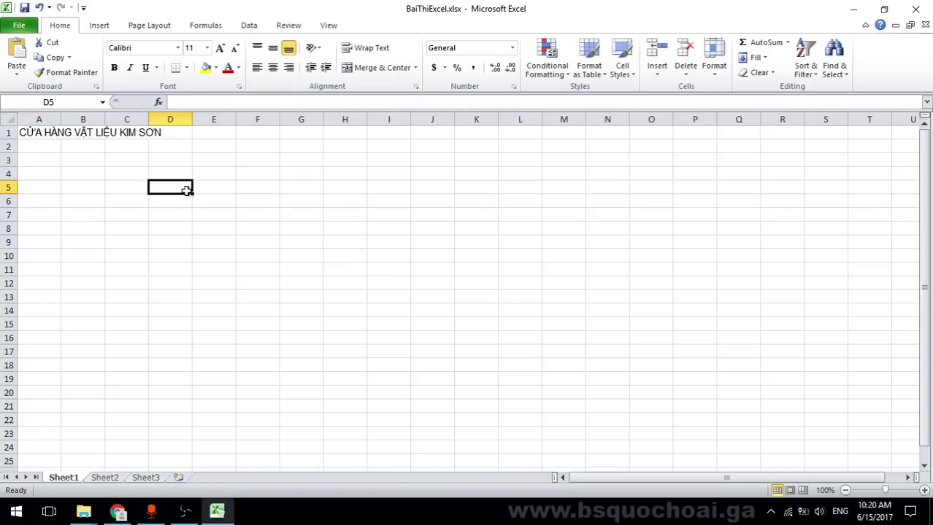
pyautogui.click(52, 133)
pyautogui.click(116, 511)
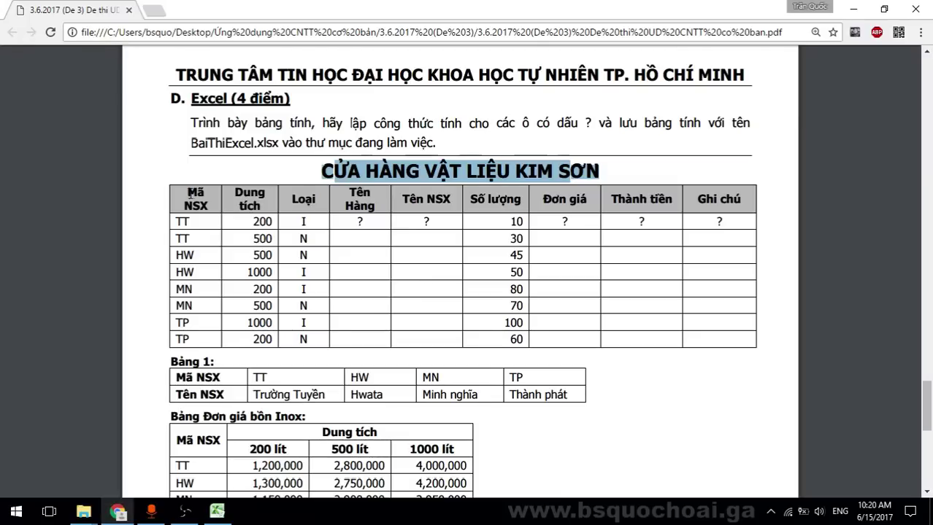
# Enter the first column header Mã SX in cell A2 of BaiThiExcel.xlsx in Excel
pyautogui.moveTo(187, 189); pyautogui.dragTo(207, 210)
pyautogui.hotkey('alt', 'Tab')
pyautogui.click(40, 148)
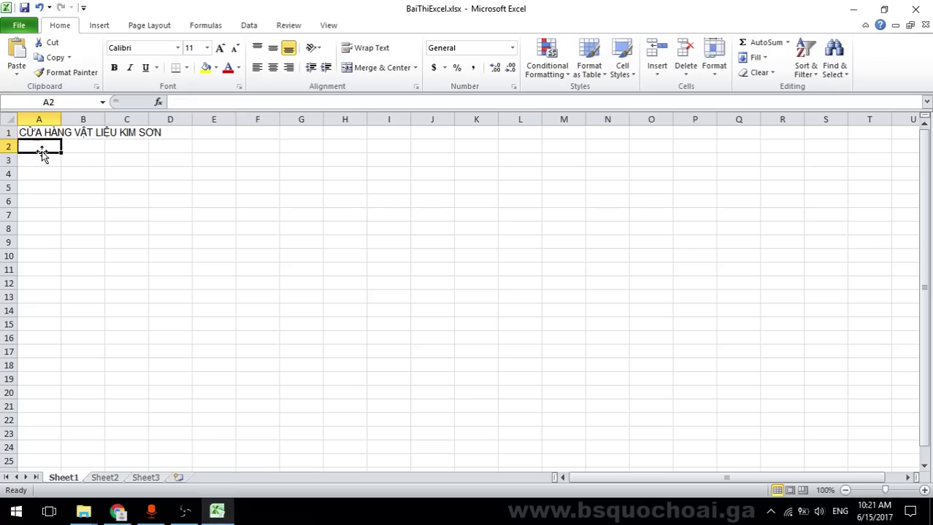
pyautogui.write('M')
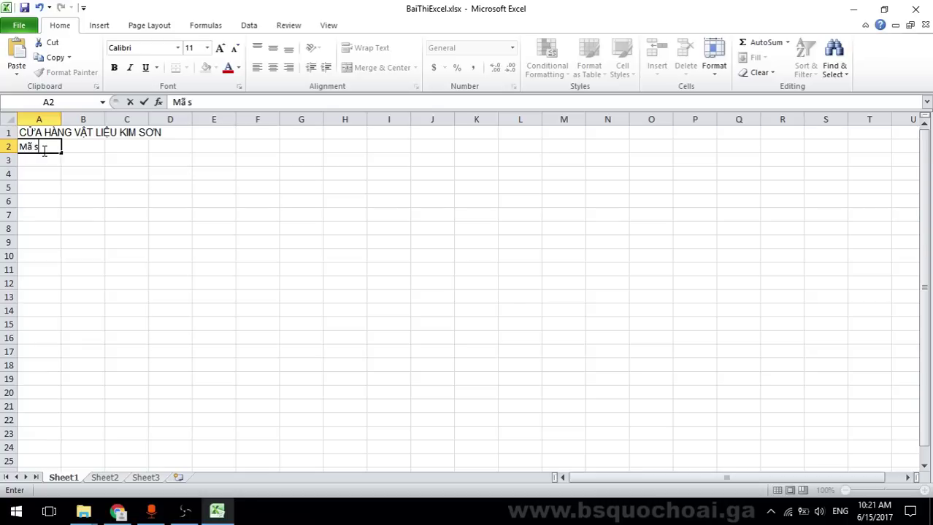
pyautogui.write('ã SX')
pyautogui.press('Tab')
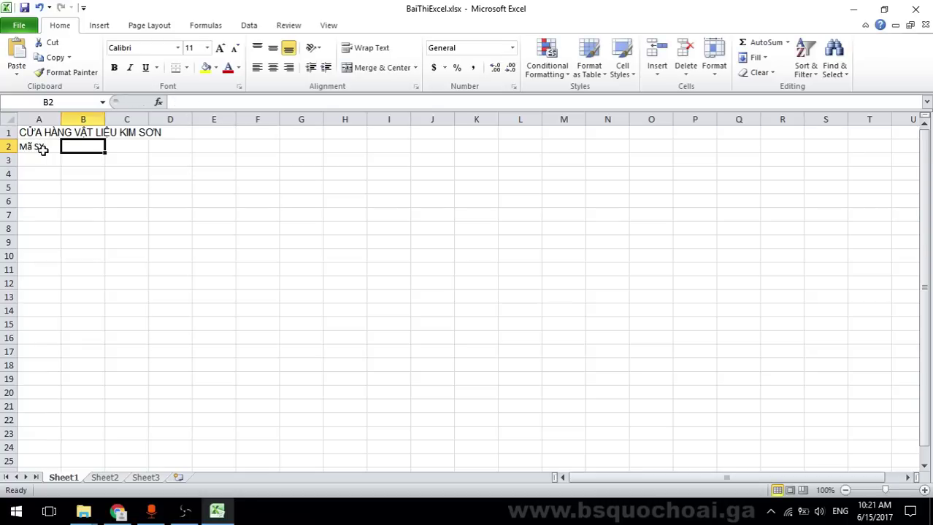
# Enter the column headers Dung tích, Loại and Tên hàng in cells B2 to D2
pyautogui.hotkey('alt', 'Tab')
pyautogui.hotkey('alt', 'Tab')
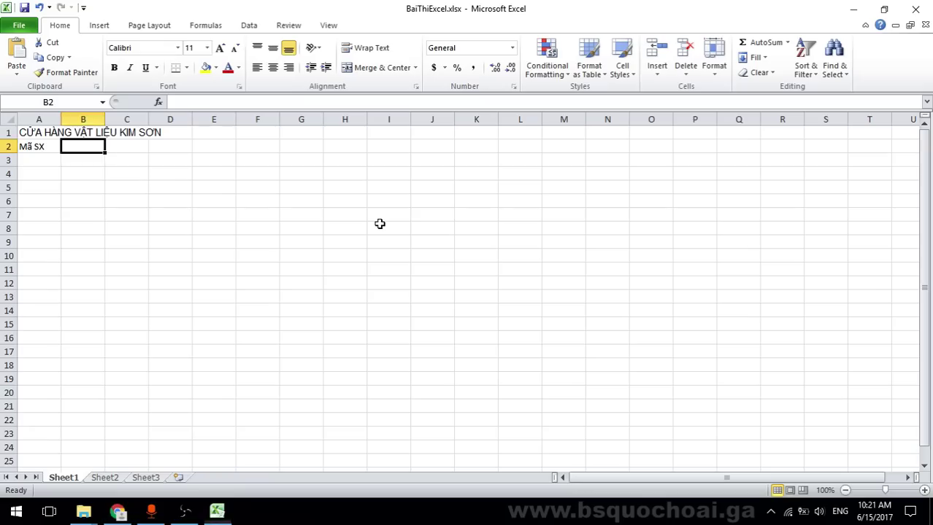
pyautogui.write('Dugn')
pyautogui.press('BackSpace')
pyautogui.press('BackSpace')
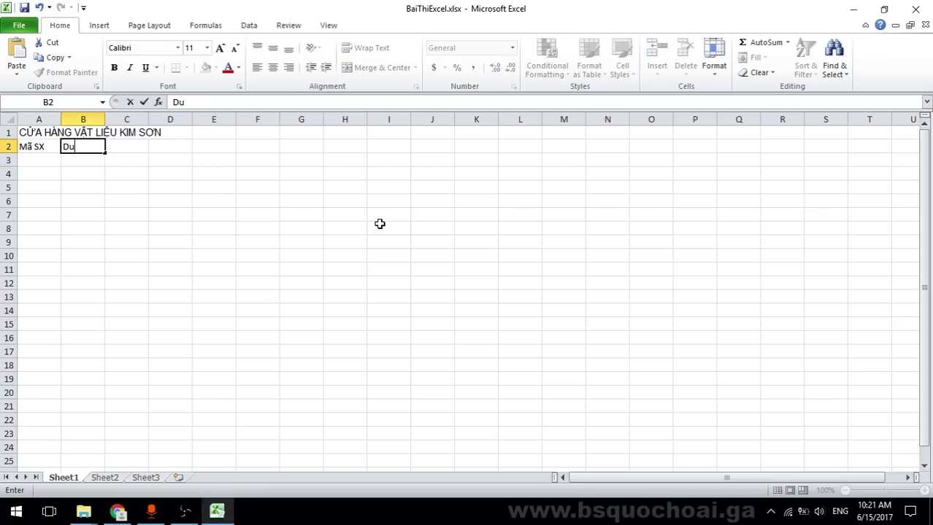
pyautogui.write('ng tich')
pyautogui.press('Tab')
pyautogui.write('Loại')
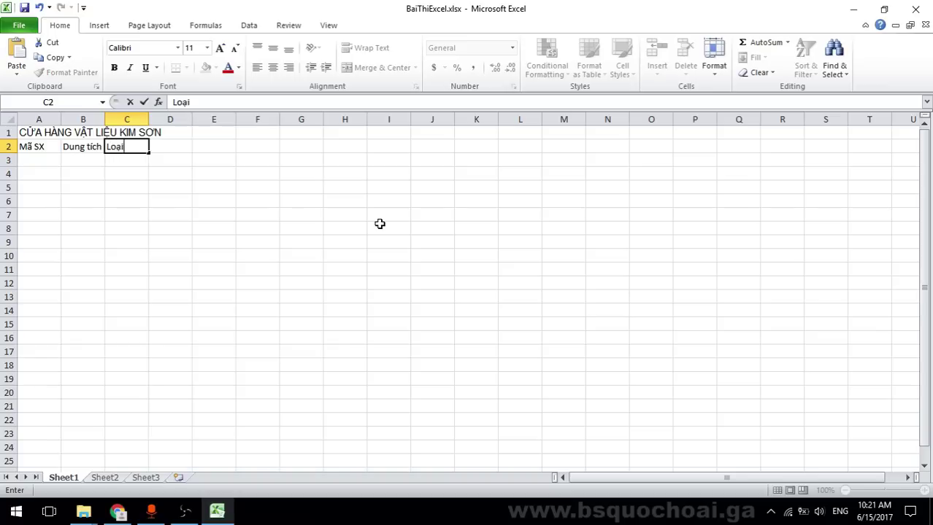
pyautogui.press('Tab')
pyautogui.write('Teên ha')
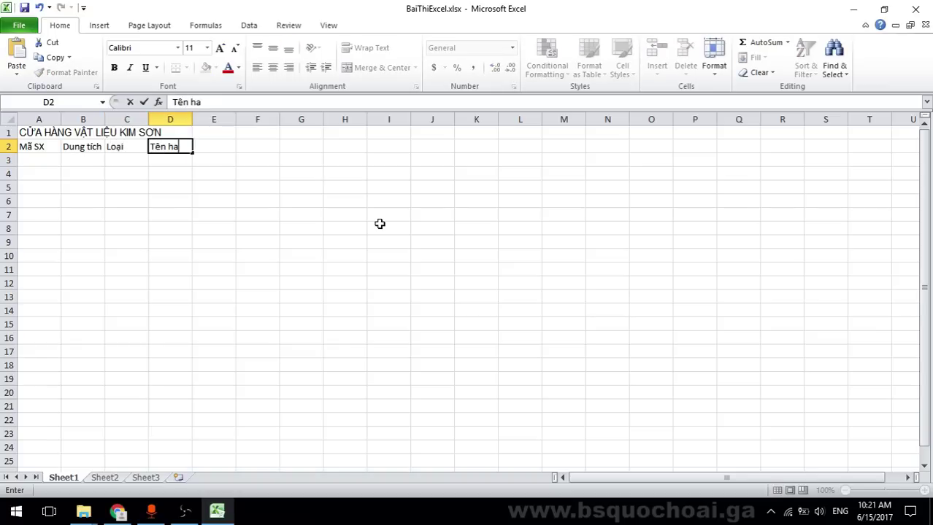
pyautogui.press('Tab')
# Check the exam PDF's table headings and enter the headers Tên NSX and Số lượng in cells E2 and F2
pyautogui.hotkey('alt', 'Tab')
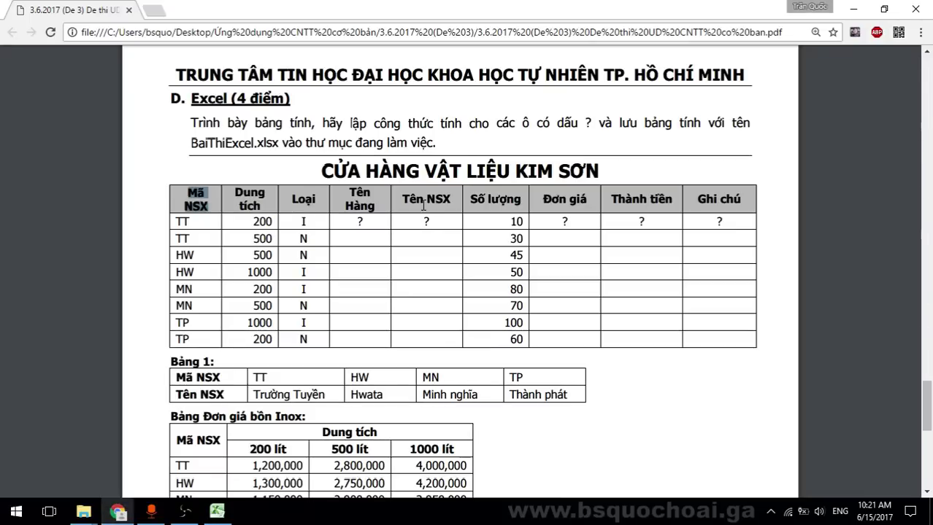
pyautogui.hotkey('alt', 'Tab')
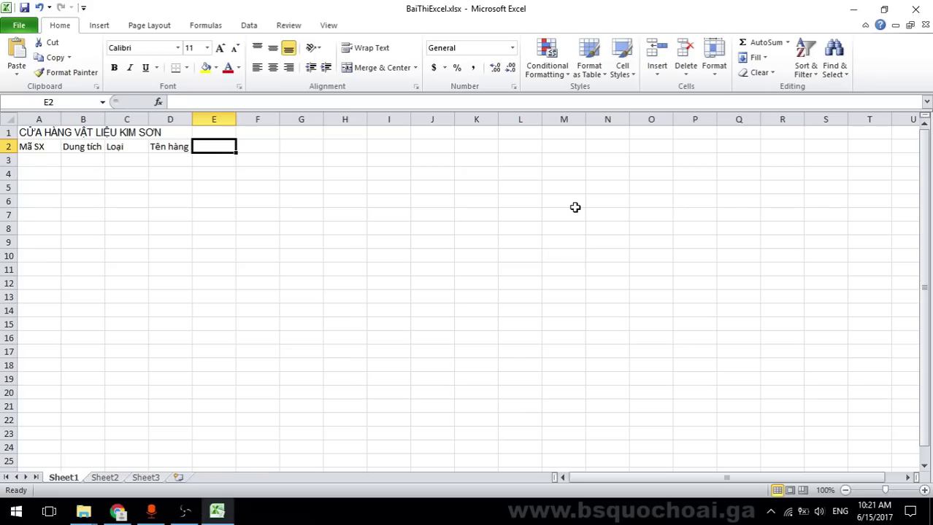
pyautogui.write('Tên NSX')
pyautogui.press('Tab')
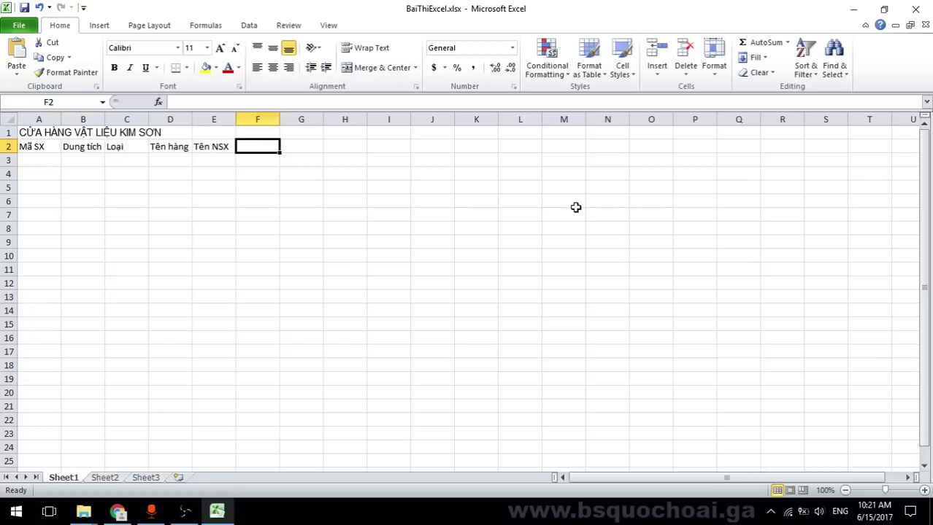
pyautogui.write('Số lượng')
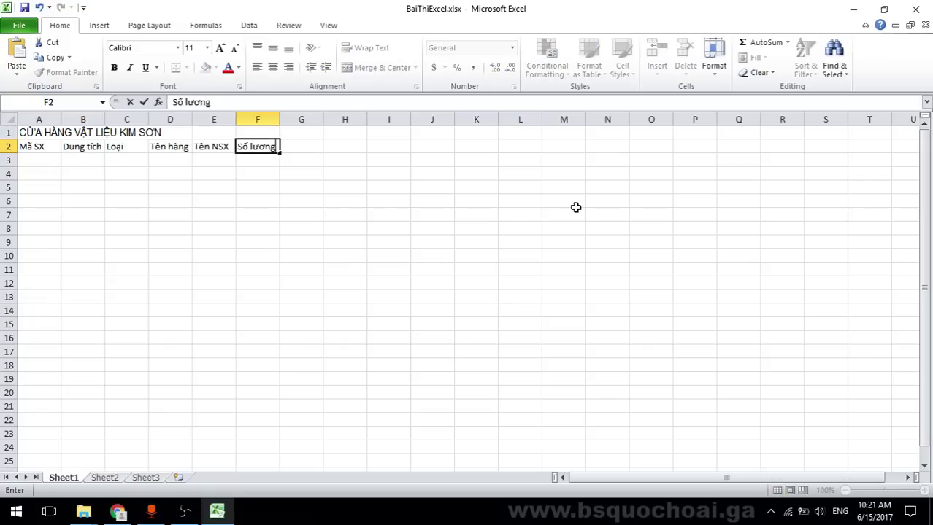
pyautogui.press('Tab')
# Enter the column header Đơn giá in cell G2, correcting its Vietnamese spelling
pyautogui.write('Ddongw gia')
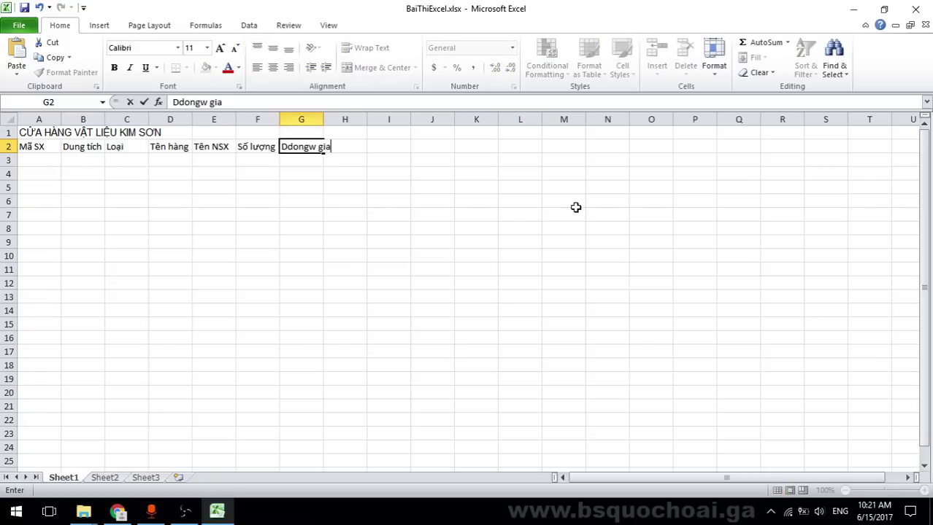
pyautogui.press('BackSpace')
pyautogui.press('BackSpace')
pyautogui.press('BackSpace')
pyautogui.press('BackSpace')
pyautogui.press('BackSpace')
pyautogui.press('BackSpace')
pyautogui.press('BackSpace')
pyautogui.press('BackSpace')
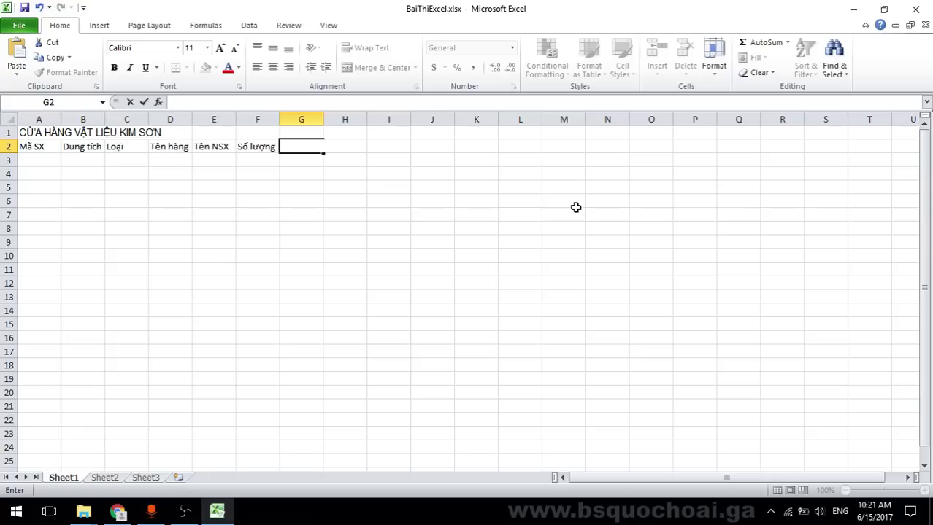
pyautogui.write('Ddongw g')
pyautogui.press('BackSpace')
pyautogui.press('BackSpace')
pyautogui.press('BackSpace')
pyautogui.press('BackSpace')
pyautogui.press('Tab')
# Check the exam PDF and enter the last headers, Thành tiền and Ghi chú, in cells H2 and I2
pyautogui.hotkey('alt', 'Tab')
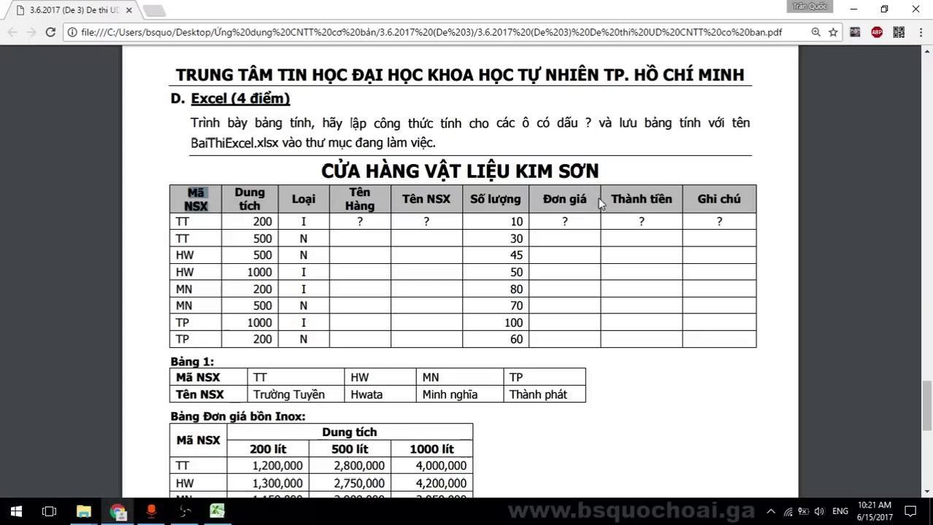
pyautogui.hotkey('alt', 'Tab')
pyautogui.write('Than')
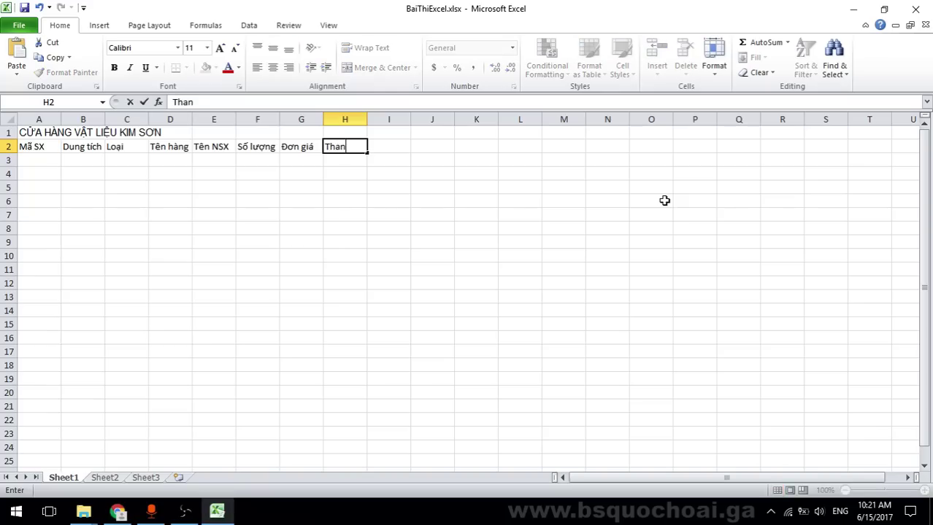
pyautogui.write('h tiênf')
pyautogui.press('Tab')
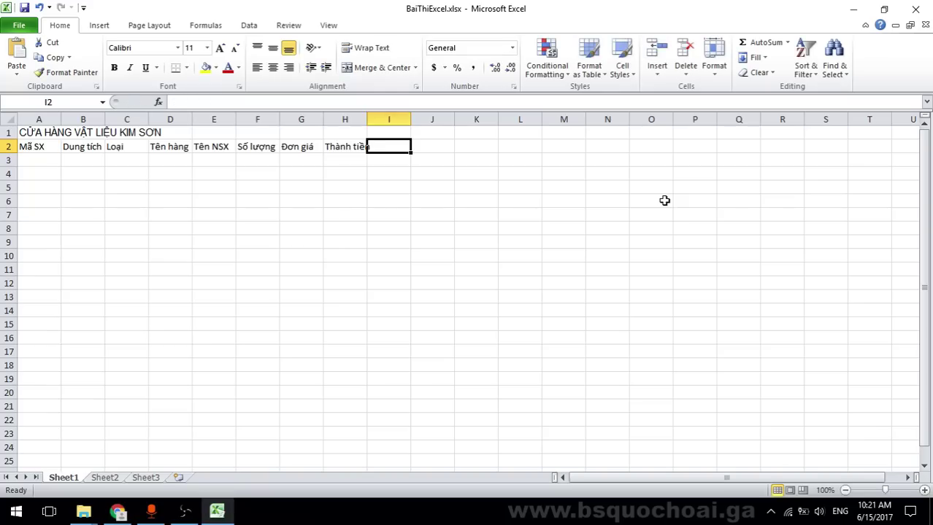
pyautogui.write('Ghi chú')
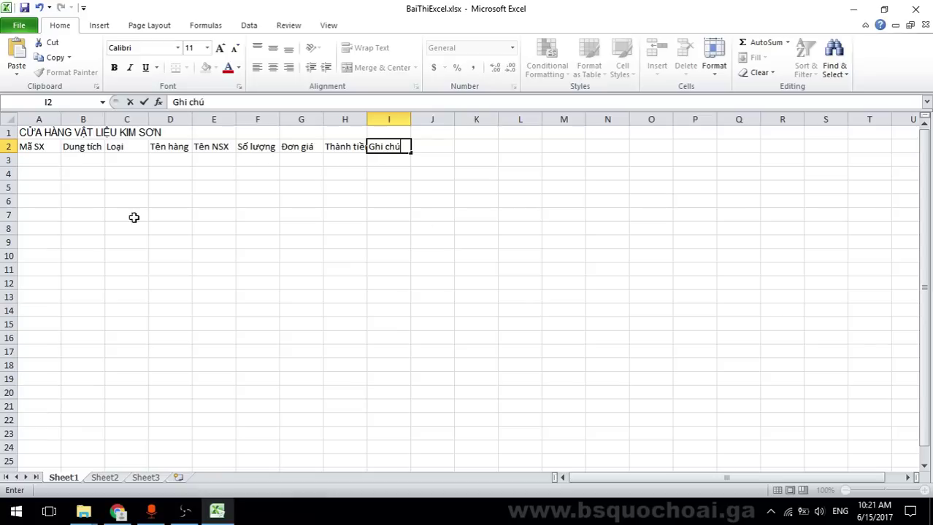
# Enter the manufacturer codes TT, TT and HW in cells A3 to A5, consulting the table in the exam PDF
pyautogui.click(36, 159)
pyautogui.hotkey('alt', 'Tab')
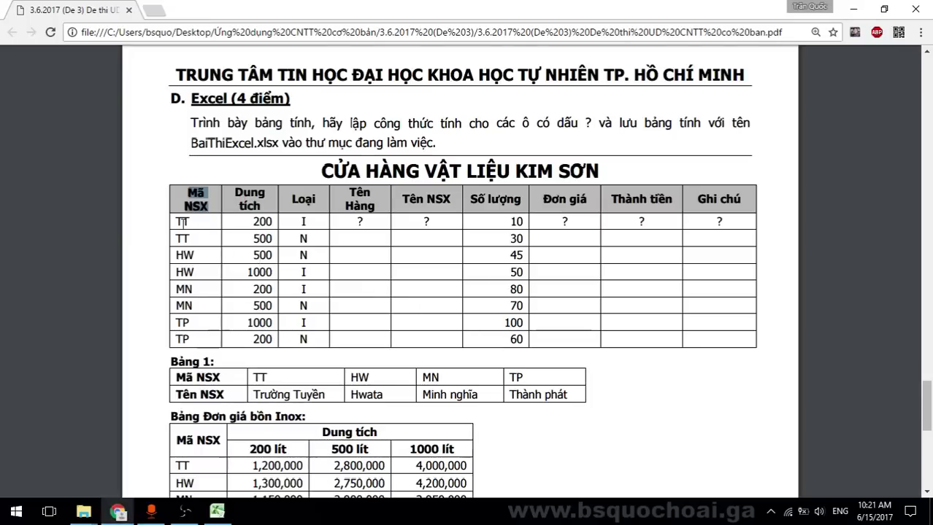
pyautogui.hotkey('alt', 'Tab')
pyautogui.write('T')
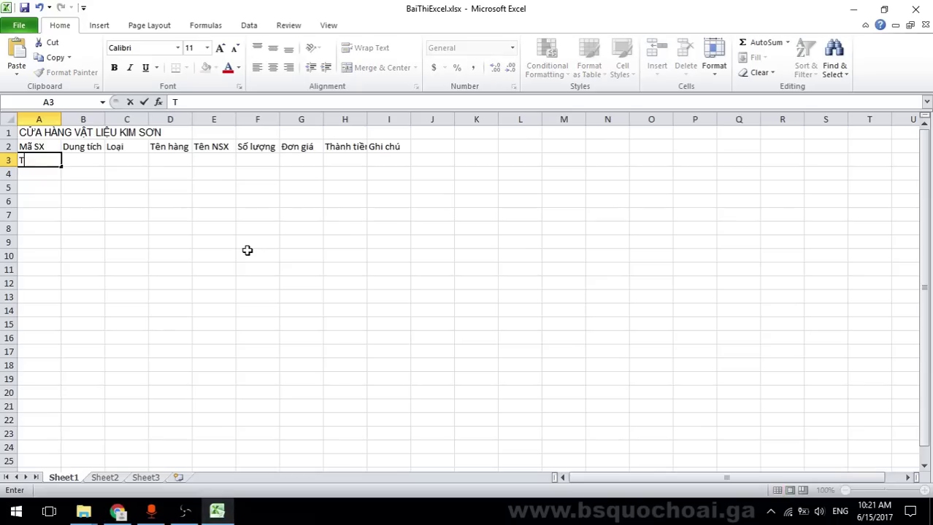
pyautogui.press('Return')
pyautogui.write('TT')
pyautogui.press('Return')
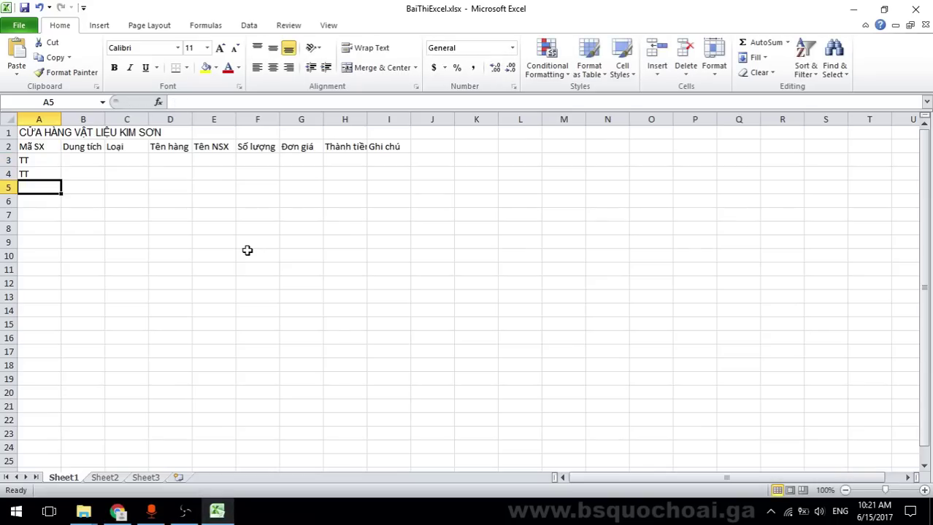
pyautogui.write('HƯ')
pyautogui.hotkey('alt', 'Tab')
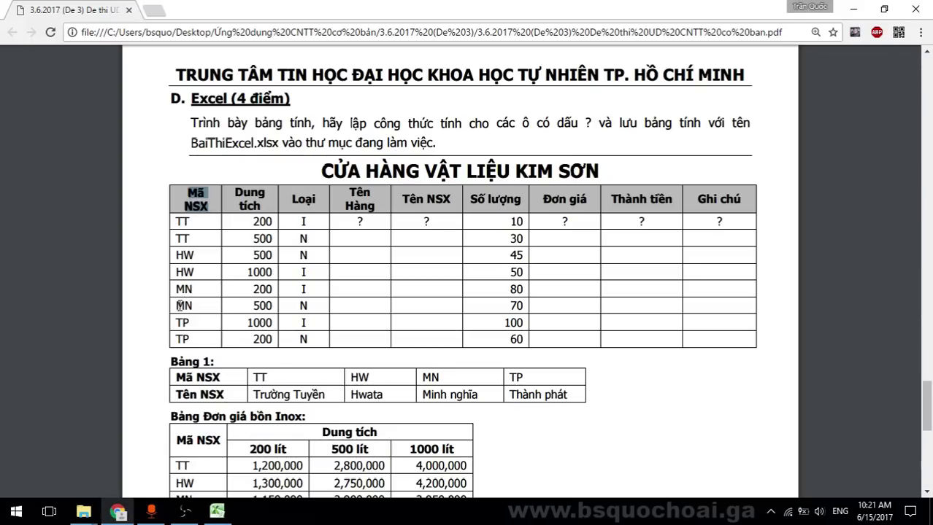
pyautogui.hotkey('alt', 'Tab')
pyautogui.press('Return')
# Enter the manufacturer codes MN, MN, TP and TP in cells A6 to A9
pyautogui.write('MN')
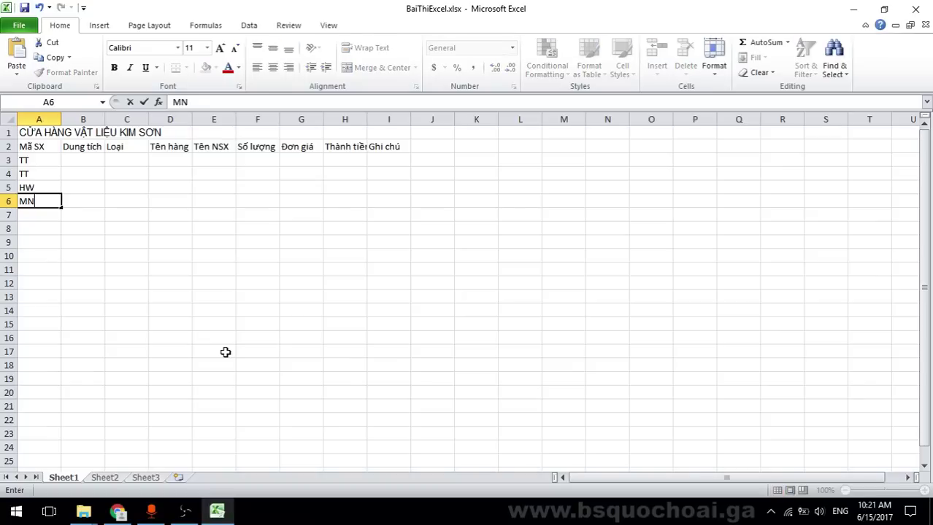
pyautogui.press('Return')
pyautogui.write('M')
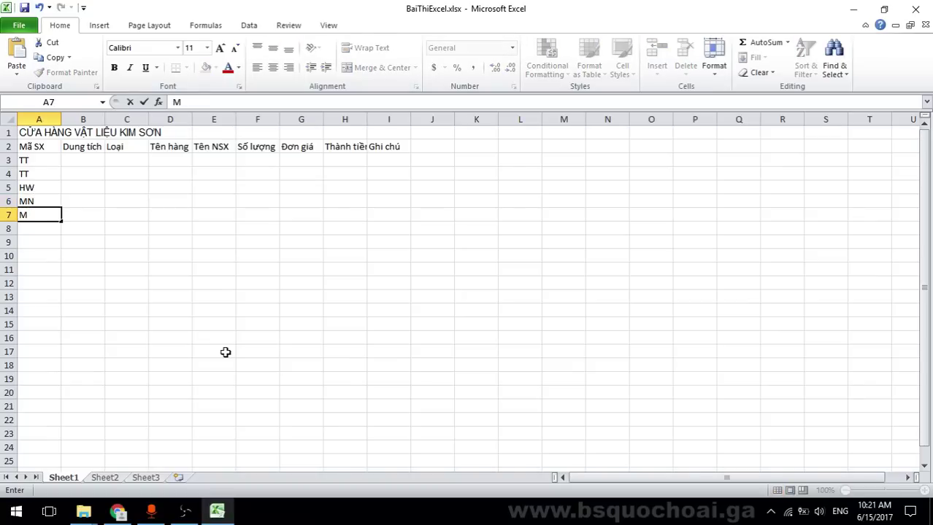
pyautogui.write('N')
pyautogui.press('Return')
pyautogui.write('TO')
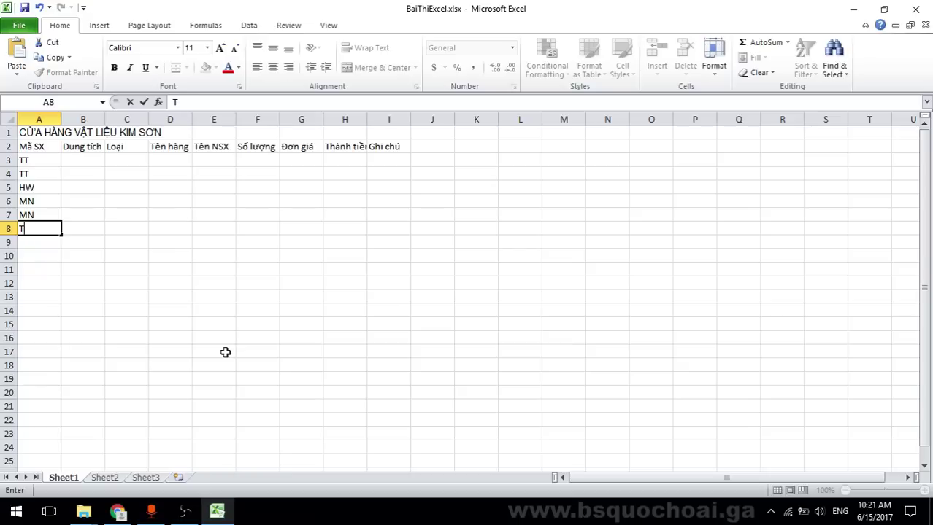
pyautogui.press('Return')
pyautogui.write('TP')
pyautogui.press('Return')
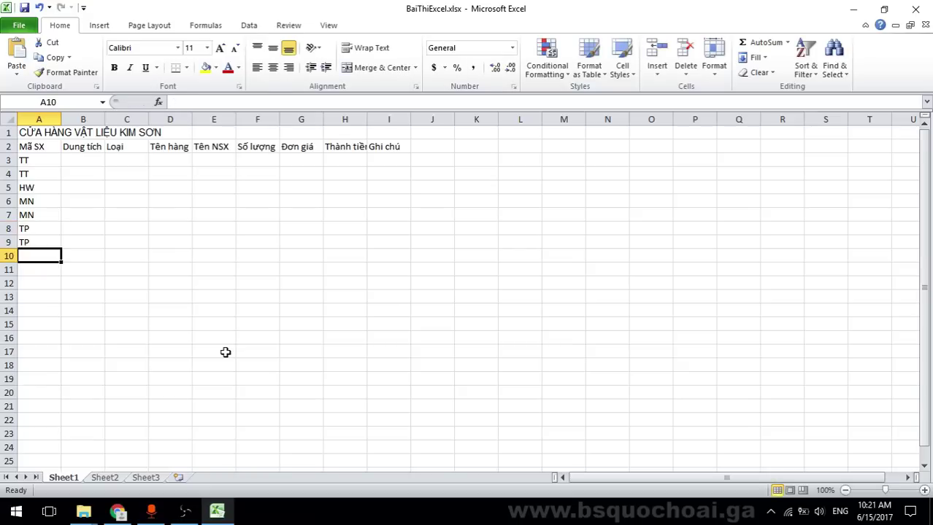
# Consult the Dung tích column in the exam PDF and enter 200, 200, 500 and 100 in cells B3 to B6
pyautogui.hotkey('alt', 'Tab')
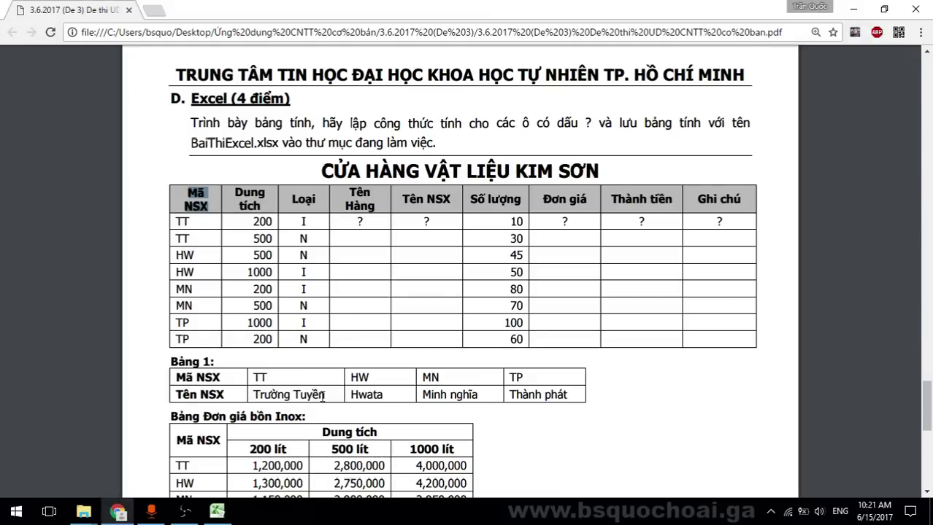
pyautogui.click(283, 395)
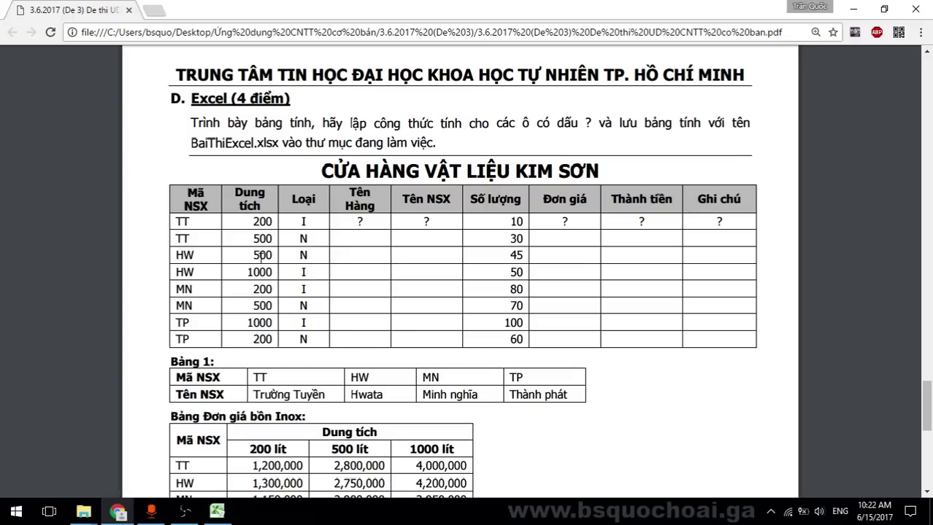
pyautogui.hotkey('alt', 'Tab')
pyautogui.click(85, 160)
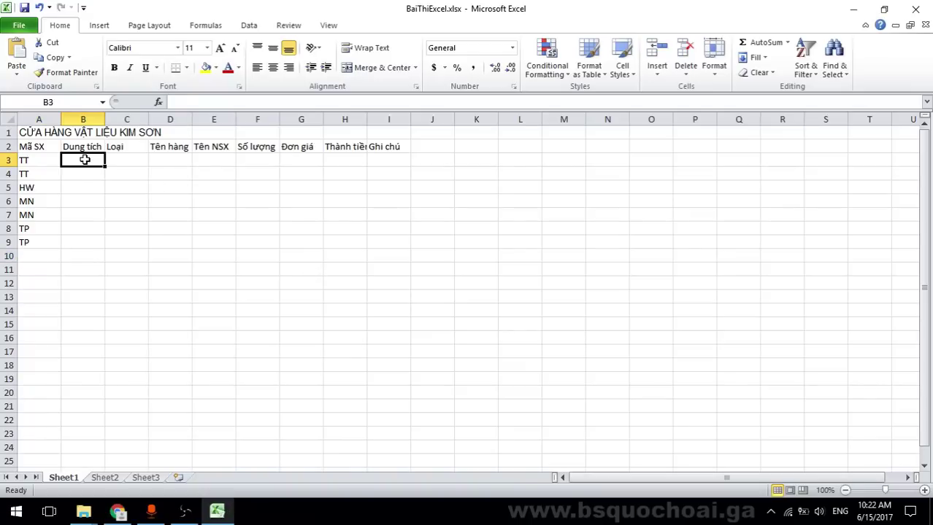
pyautogui.write('20')
pyautogui.write('200')
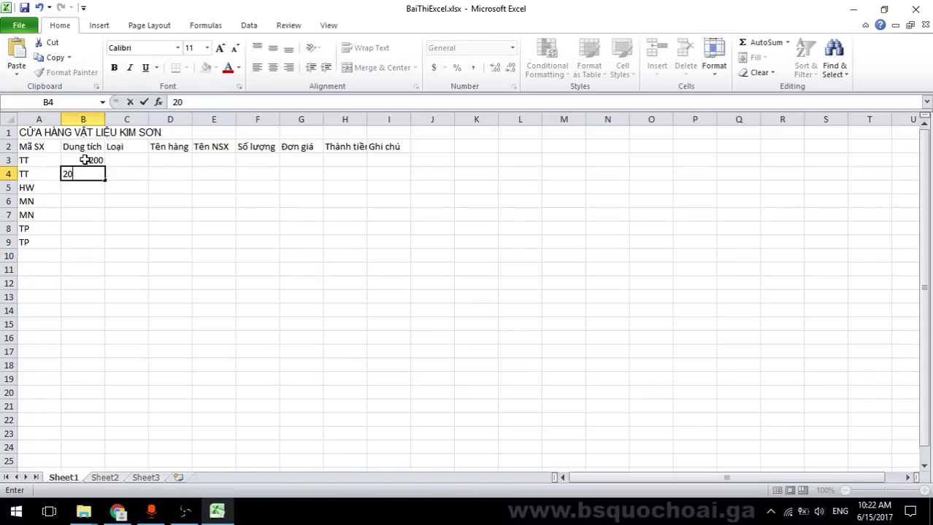
pyautogui.press('Return')
pyautogui.write('500')
pyautogui.press('Return')
pyautogui.write('100')
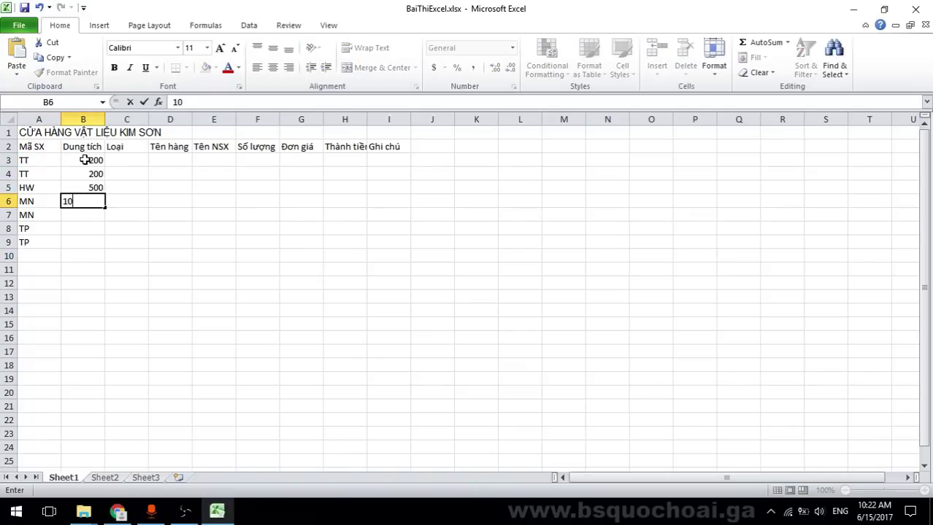
pyautogui.press('Return')
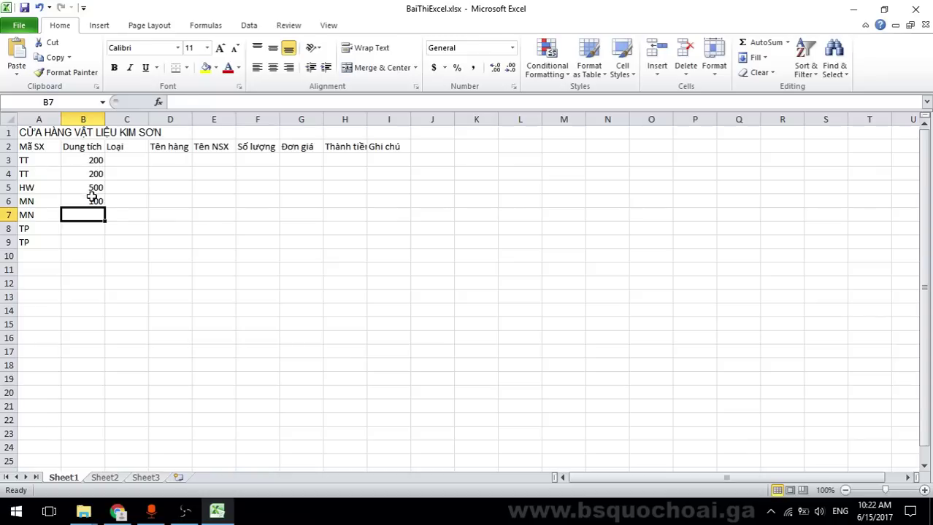
# Correct the Dung tích value in cell B6 to 1000
pyautogui.click(92, 197)
pyautogui.click(212, 103)
pyautogui.write('0')
pyautogui.press('Return')
# Recheck the exam PDF and enter the Dung tích values 200, 500 and 1000 in cells B7 to B9
pyautogui.hotkey('alt', 'Tab')
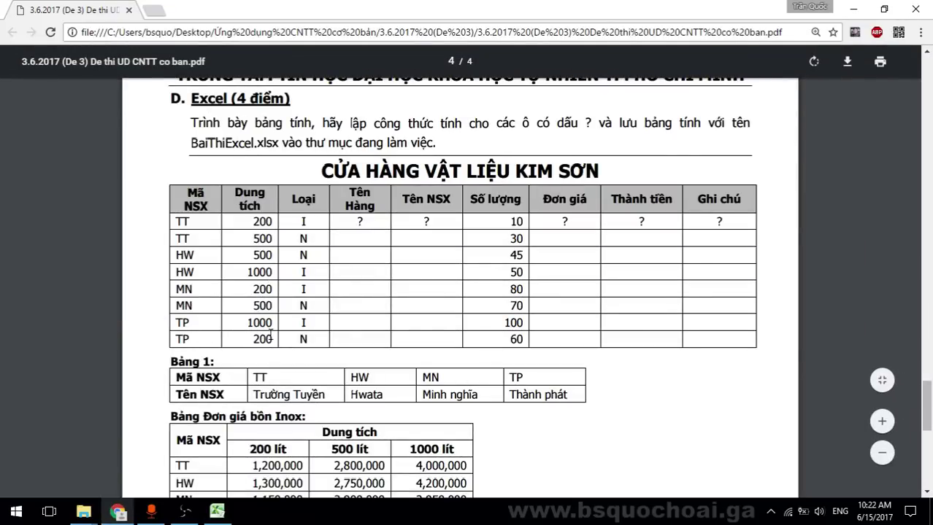
pyautogui.hotkey('alt', 'Tab')
pyautogui.write('200')
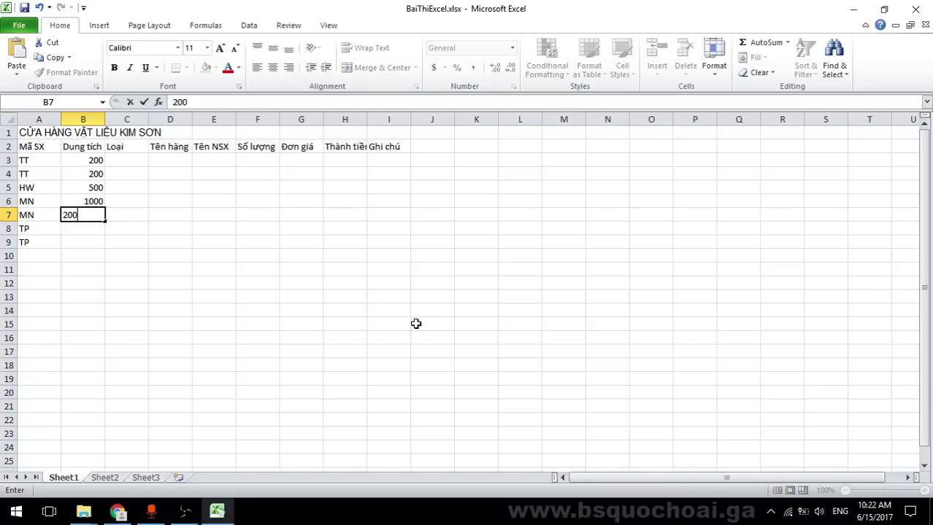
pyautogui.press('Return')
pyautogui.write('500')
pyautogui.press('Return')
pyautogui.write('1000')
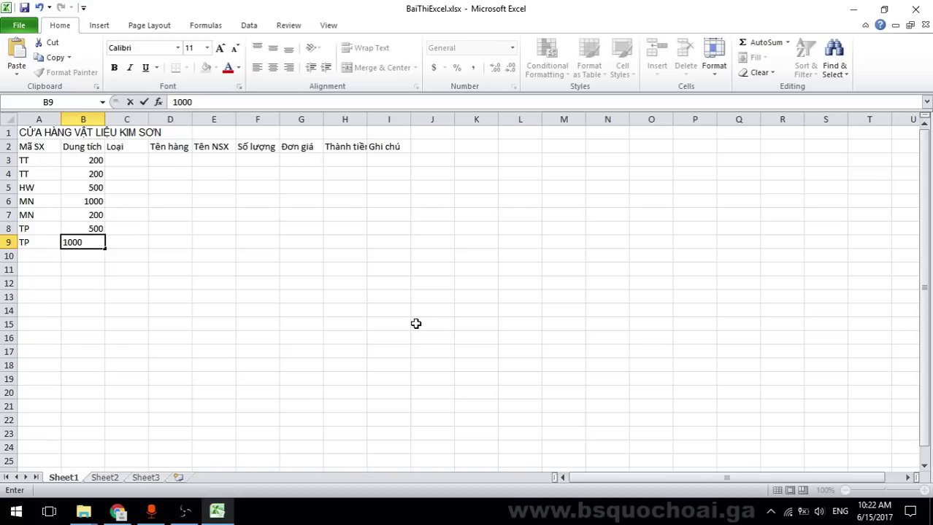
pyautogui.press('Return')
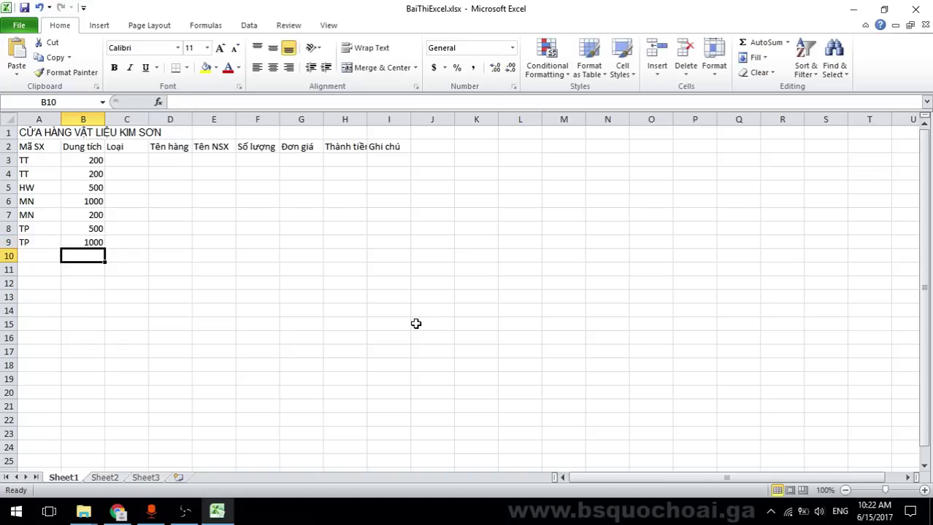
# Compare the manufacturer codes with the exam PDF and insert a blank row above the HW entry in row 5
pyautogui.hotkey('alt', 'Tab')
pyautogui.hotkey('alt', 'Tab')
pyautogui.click(52, 197)
pyautogui.click(21, 188)
pyautogui.click(8, 188)
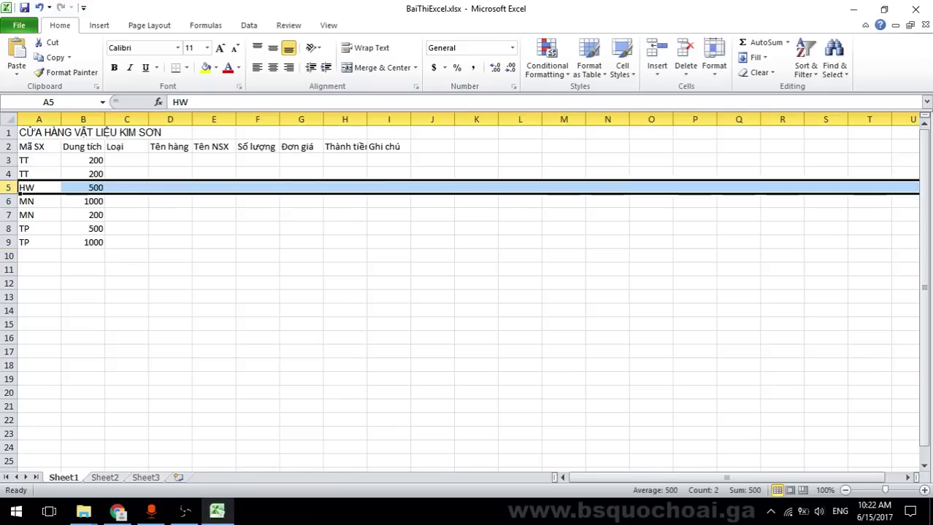
pyautogui.click(52, 213)
pyautogui.rightClick(8, 188)
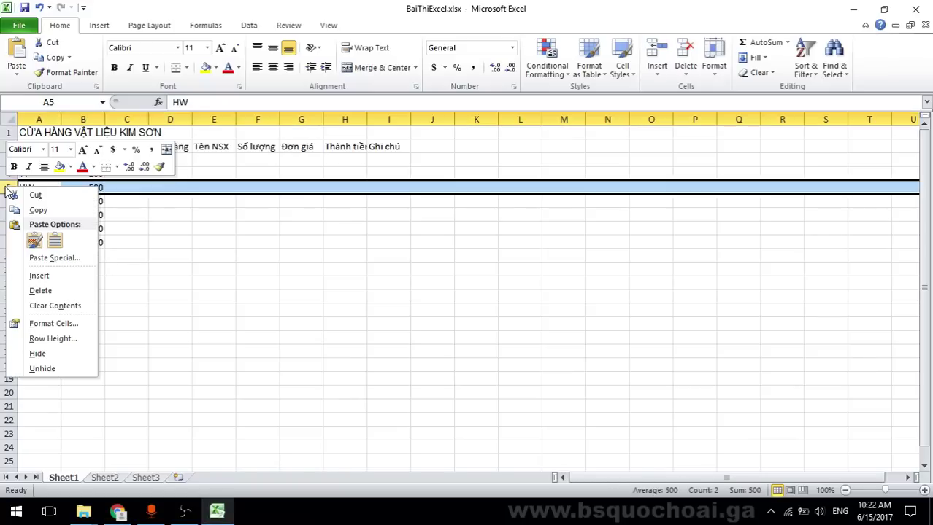
pyautogui.click(49, 273)
pyautogui.click(150, 260)
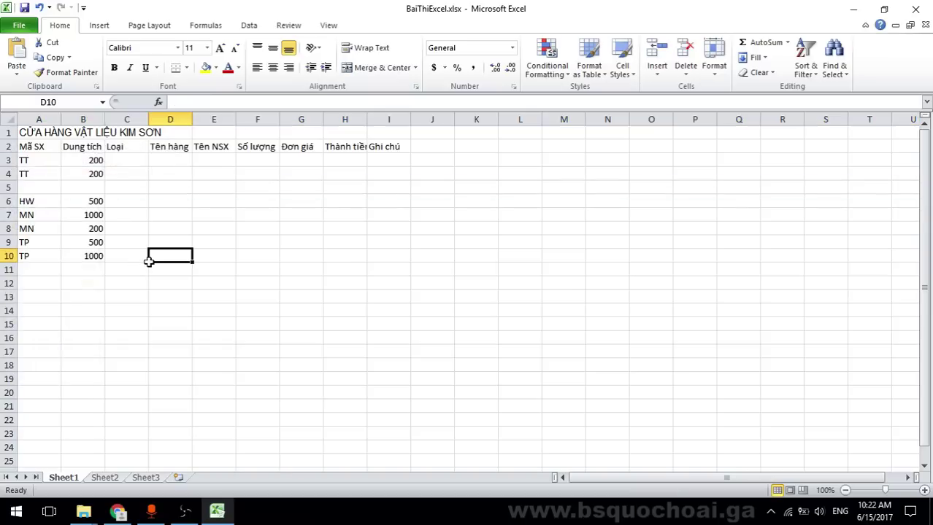
# Move the Dung tích values in B6:B10 up one row to B5:B9 and enter HW in cell A5
pyautogui.click(31, 188)
pyautogui.moveTo(89, 204); pyautogui.dragTo(83, 253)
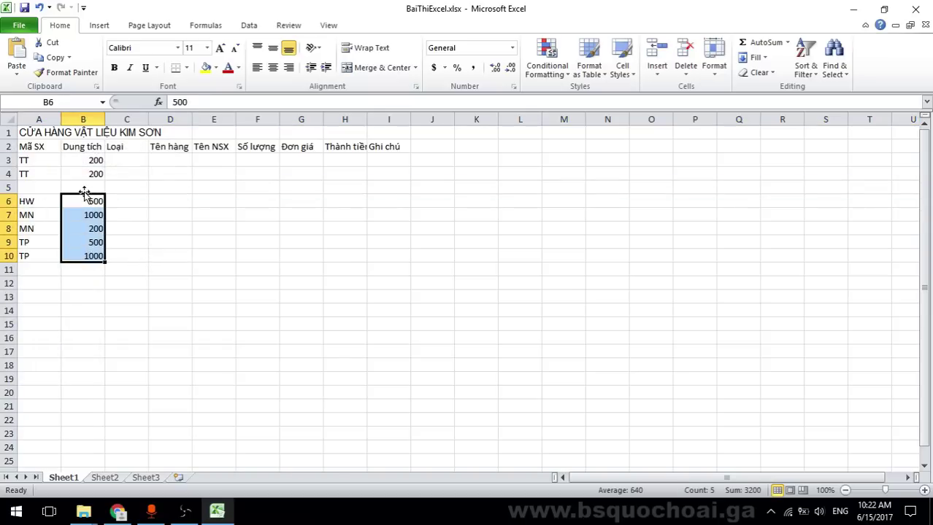
pyautogui.moveTo(87, 198); pyautogui.dragTo(86, 185)
pyautogui.click(39, 188)
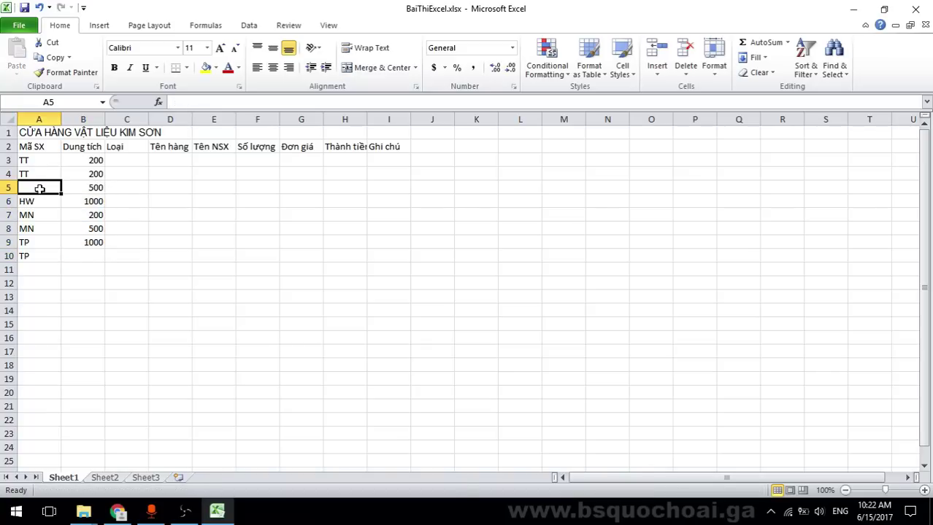
pyautogui.write('HƯ')
pyautogui.press('Return')
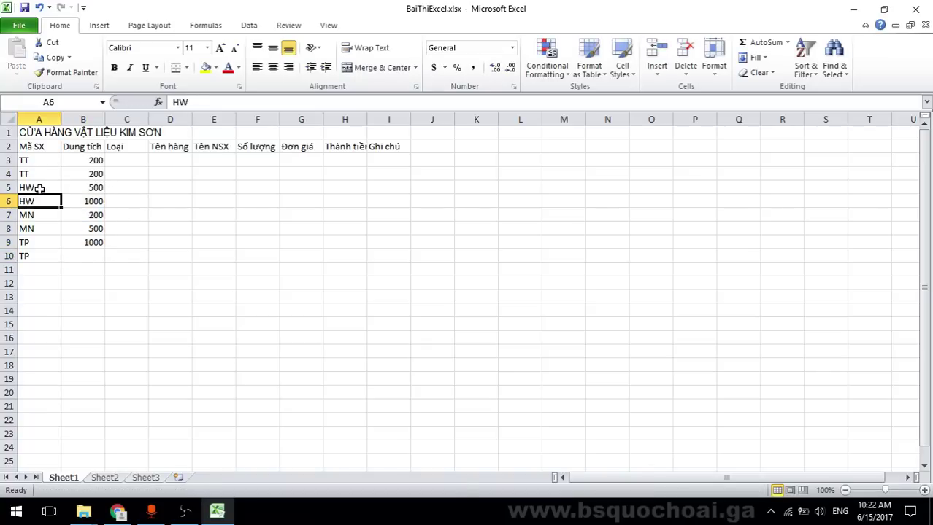
# Consult the last table row in the exam PDF and enter 200 as the Dung tích value in cell B10
pyautogui.hotkey('alt', 'Tab')
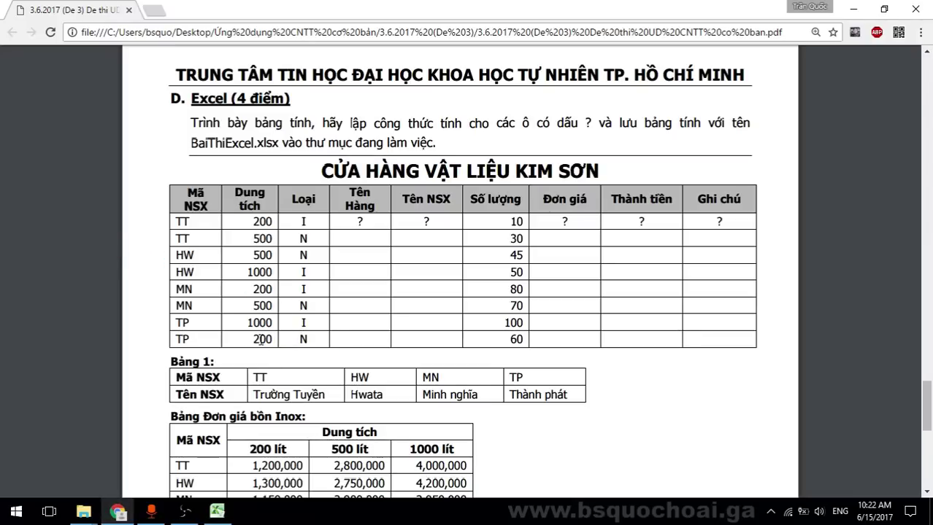
pyautogui.hotkey('alt', 'Tab')
pyautogui.click(101, 255)
pyautogui.write('200')
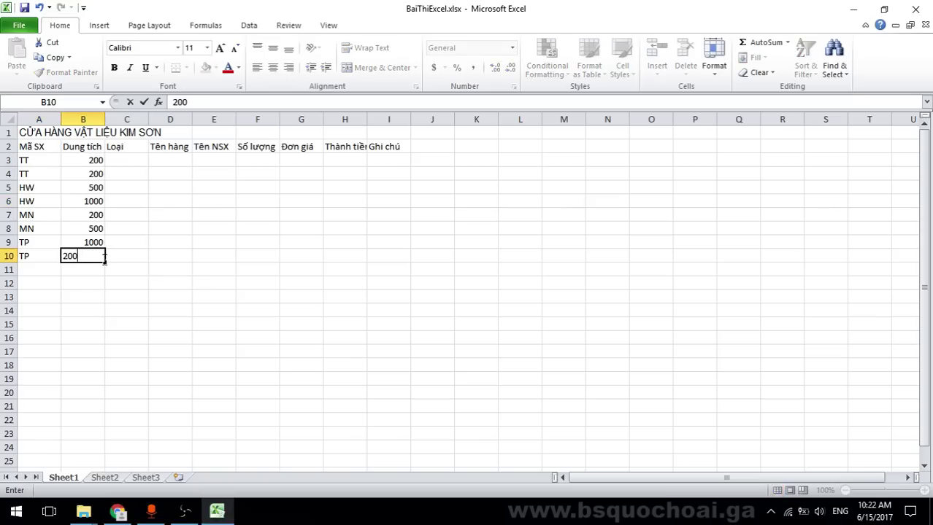
pyautogui.press('Return')
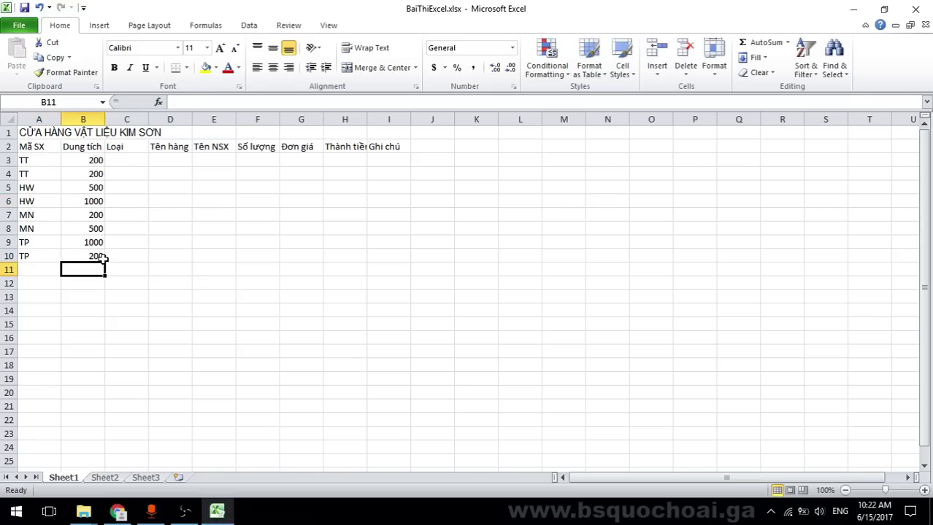
# Compare the Dung tích column with the exam PDF and correct cell B4 to 500
pyautogui.hotkey('alt', 'Tab')
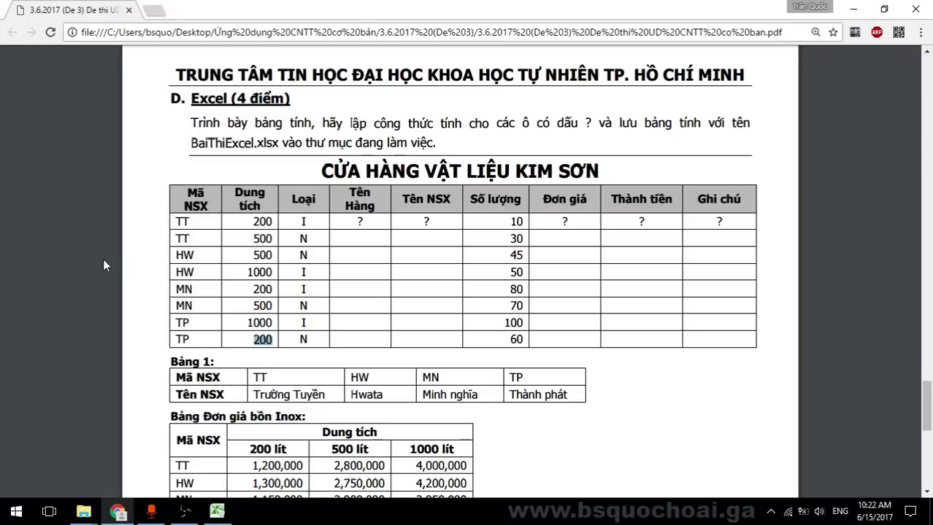
pyautogui.hotkey('alt', 'Tab')
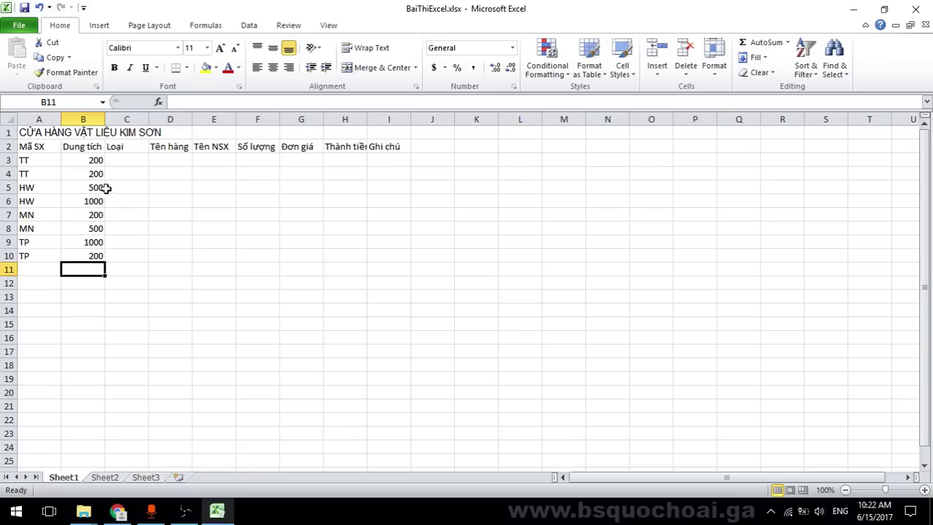
pyautogui.hotkey('alt', 'Tab')
pyautogui.hotkey('alt', 'Tab')
pyautogui.click(80, 175)
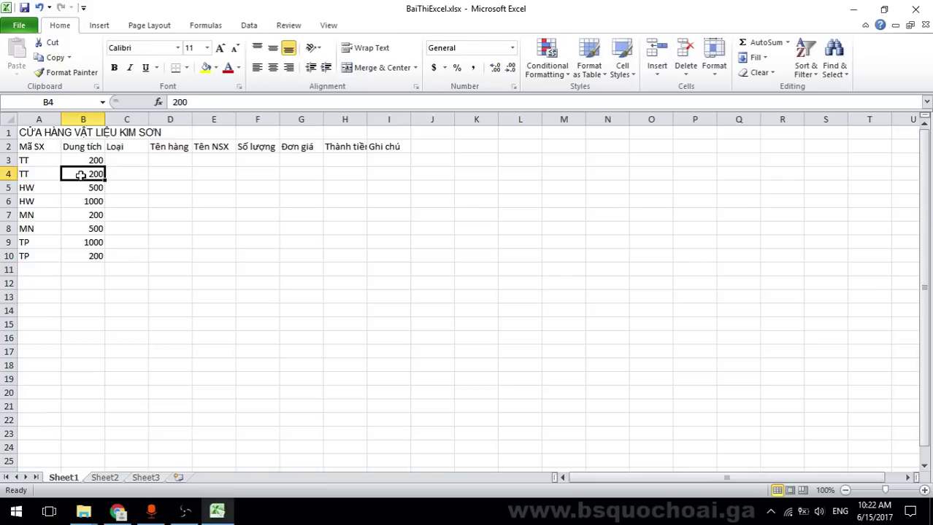
pyautogui.write('500')
pyautogui.press('Return')
pyautogui.hotkey('alt', 'Tab')
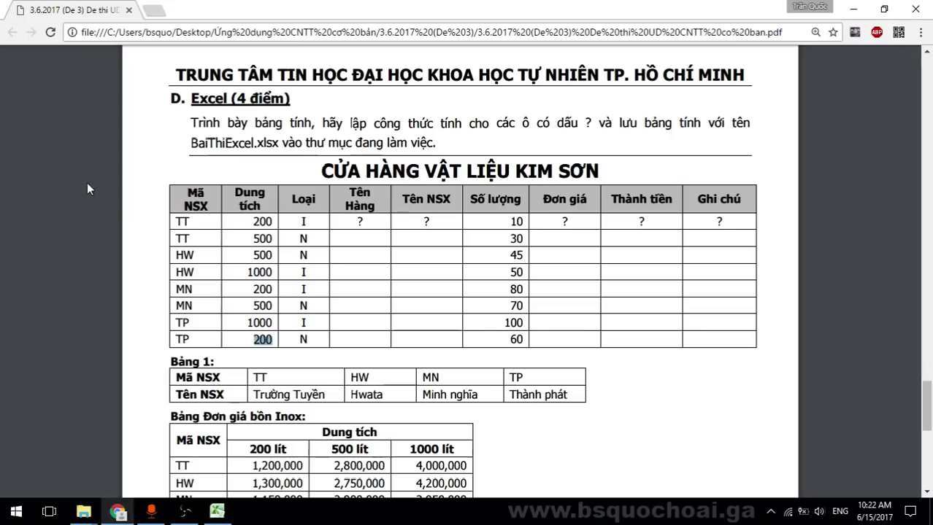
pyautogui.hotkey('alt', 'Tab')
pyautogui.click(81, 200)
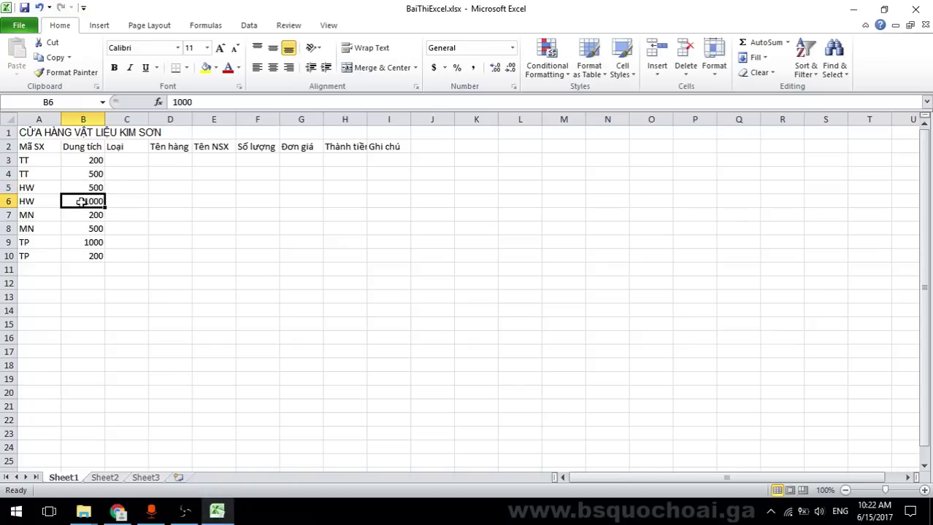
pyautogui.hotkey('alt', 'Tab')
pyautogui.hotkey('alt', 'Tab')
# Consult the Loại column in the exam PDF and enter I and N in cells C3 and C4
pyautogui.hotkey('alt', 'Tab')
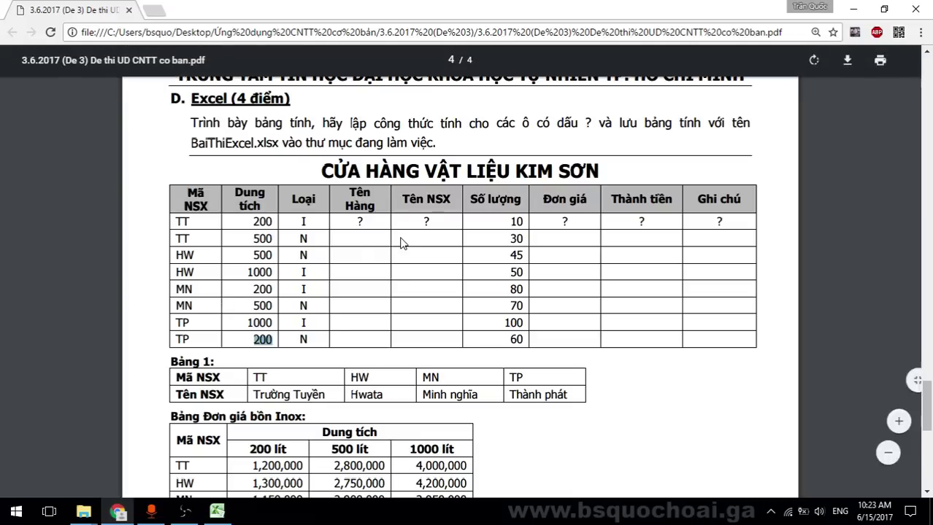
pyautogui.hotkey('alt', 'Tab')
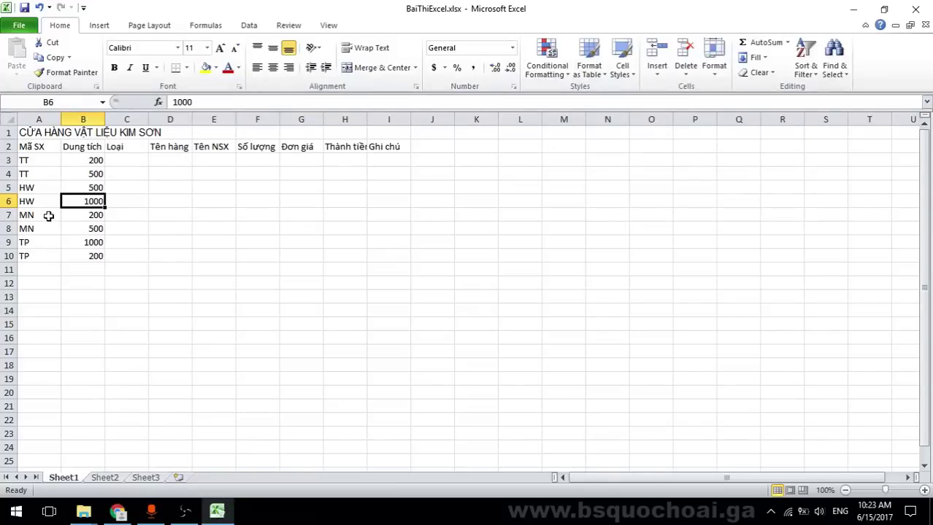
pyautogui.click(145, 159)
pyautogui.write('I')
pyautogui.press('Return')
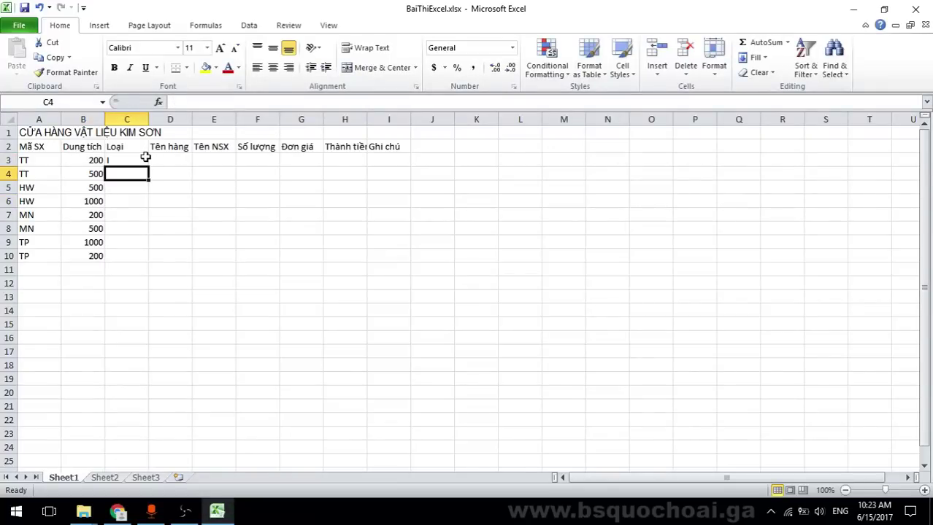
pyautogui.write('N')
pyautogui.press('Return')
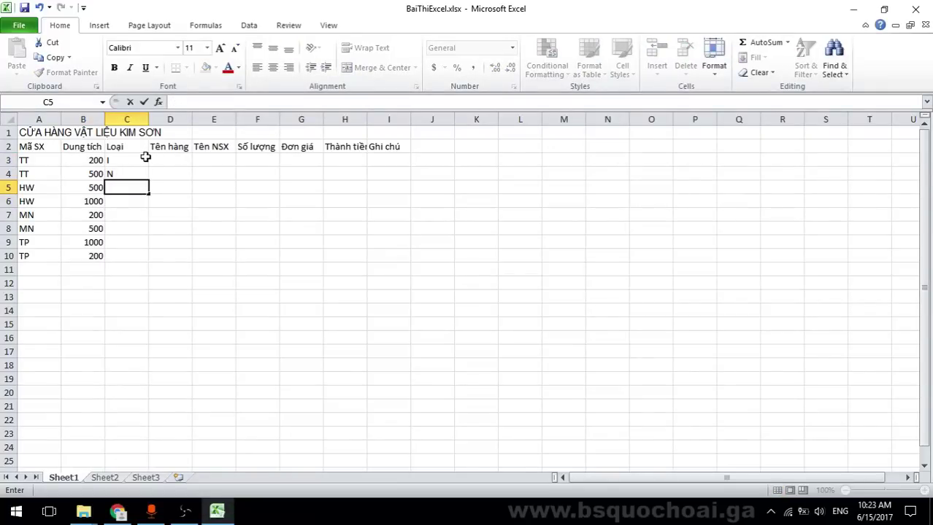
# Re-enter I in cell C3, and fill cells C5 and C6 with the Loại values N and I
pyautogui.click(145, 158)
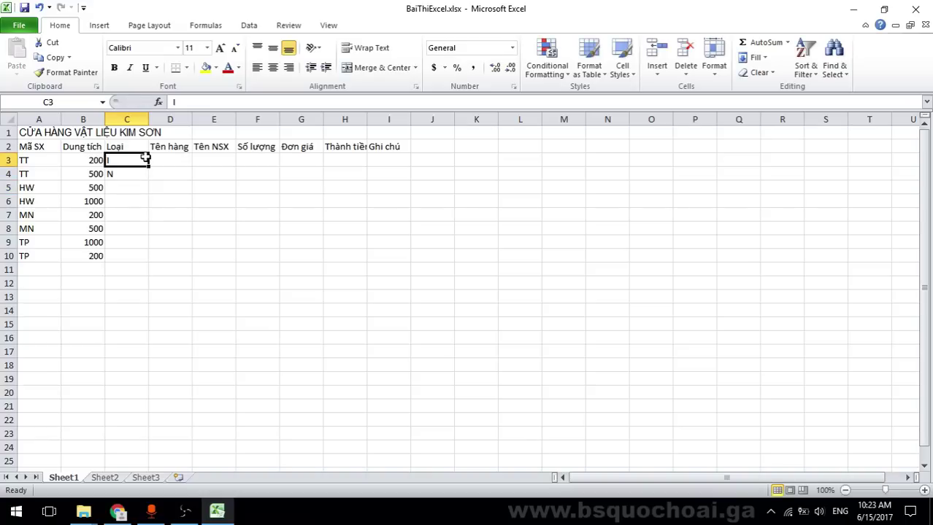
pyautogui.write('I')
pyautogui.press('Return')
pyautogui.press('Return')
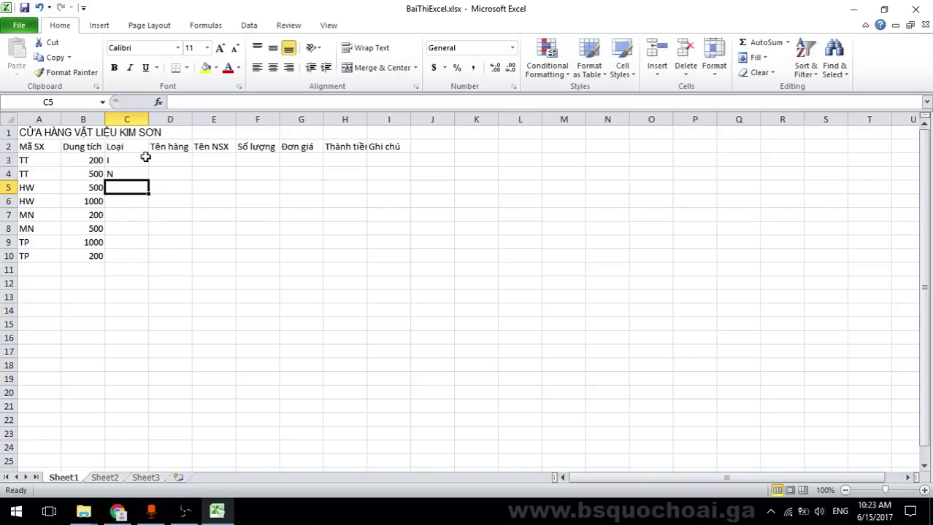
pyautogui.write('N')
pyautogui.press('Return')
pyautogui.write('I')
pyautogui.press('Return')
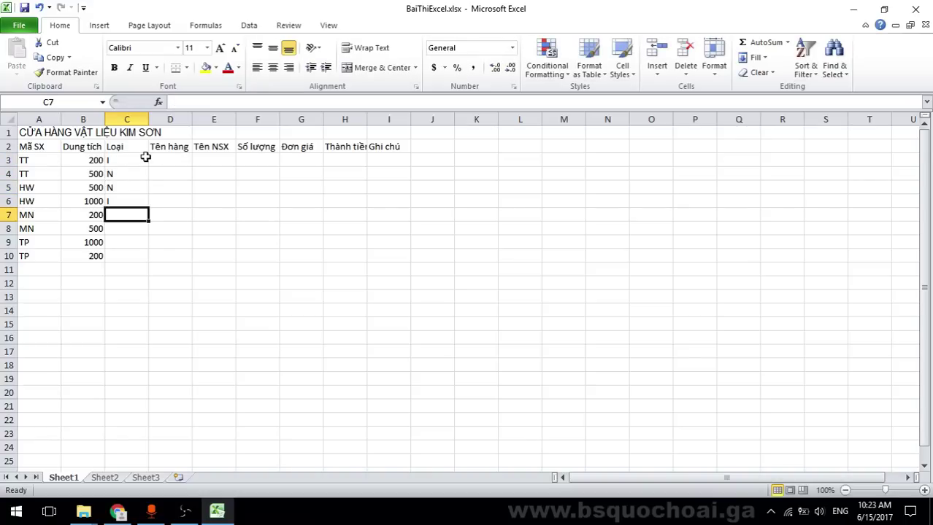
# Recheck the exam PDF and enter the Loại values I, N, I and N in cells C7 to C10
pyautogui.hotkey('alt', 'Tab')
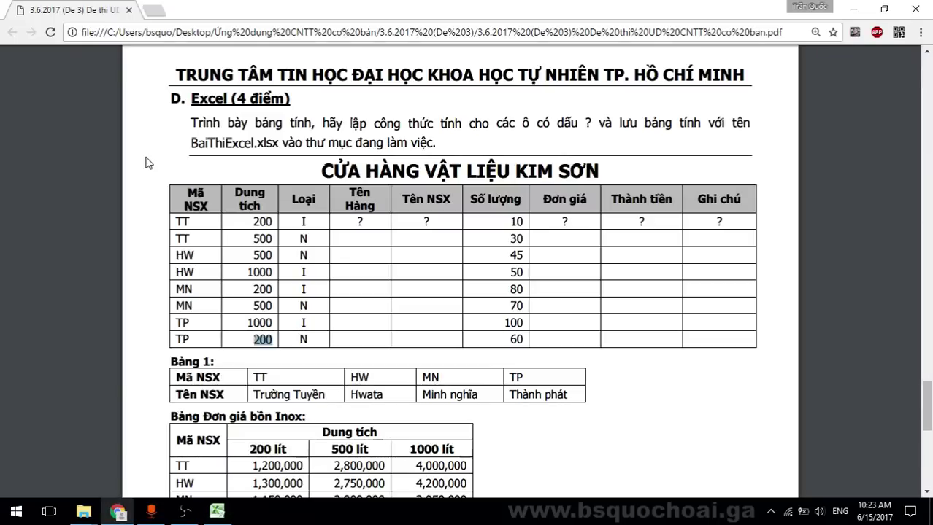
pyautogui.hotkey('alt', 'Tab')
pyautogui.write('I')
pyautogui.press('Return')
pyautogui.write('N')
pyautogui.press('Return')
pyautogui.write('I')
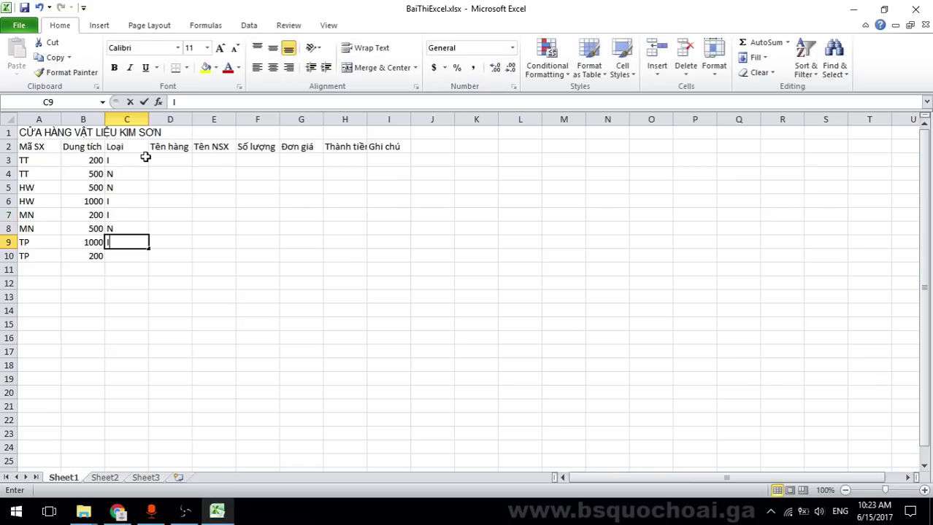
pyautogui.press('Return')
pyautogui.write('N')
pyautogui.press('Return')
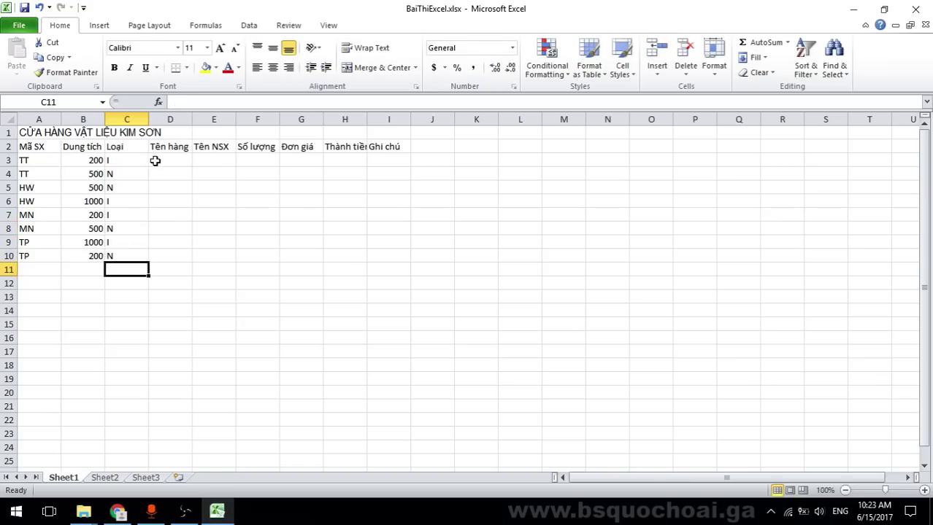
# Consult the Số lượng column in the exam PDF and enter 10, 30, 45 and 50 in cells F3 to F6
pyautogui.hotkey('alt', 'Tab')
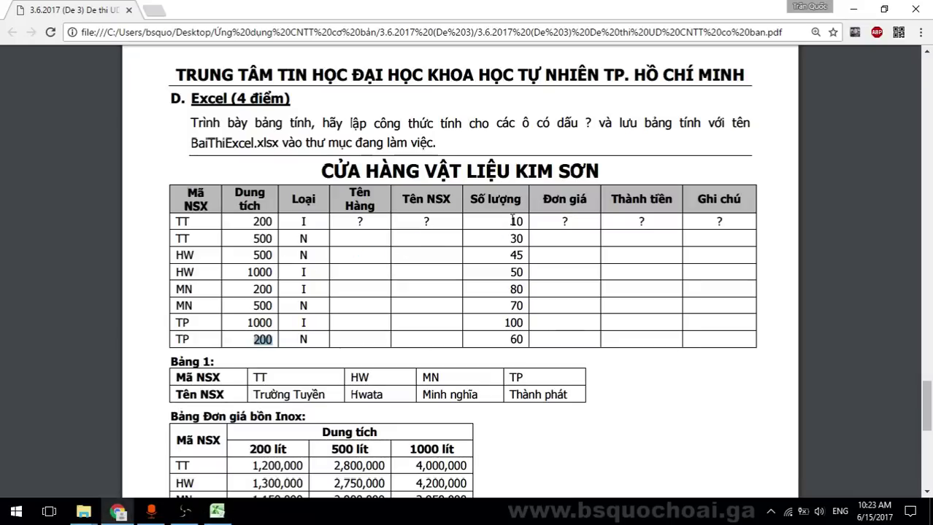
pyautogui.hotkey('alt', 'Tab')
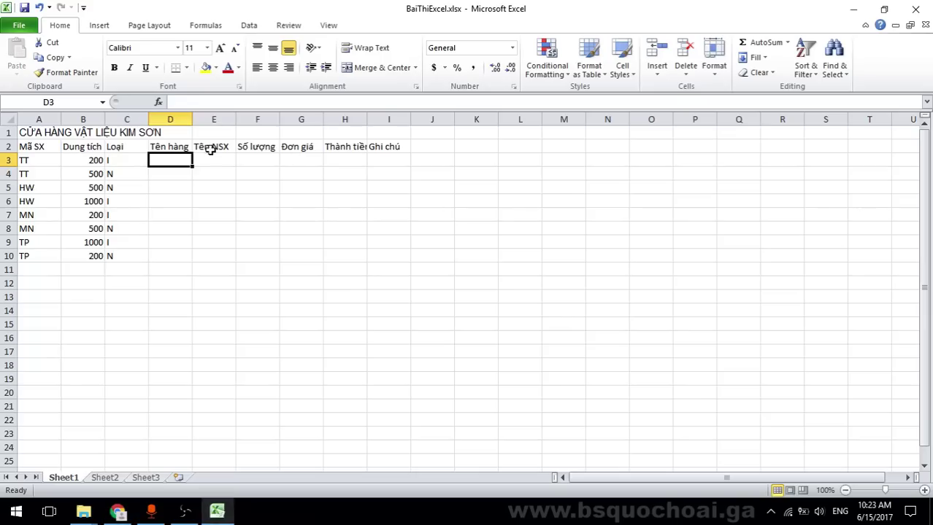
pyautogui.click(269, 160)
pyautogui.write('10')
pyautogui.press('Return')
pyautogui.hotkey('alt', 'Tab')
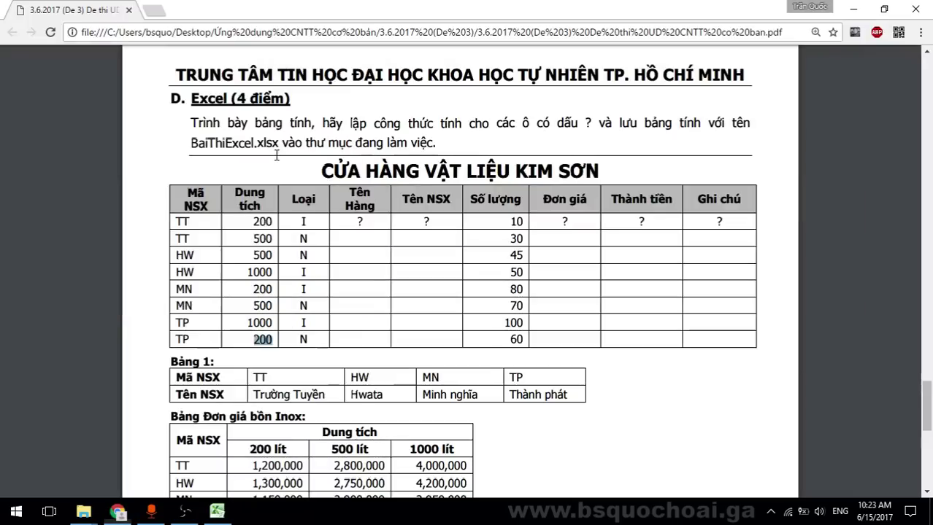
pyautogui.hotkey('alt', 'Tab')
pyautogui.write('30')
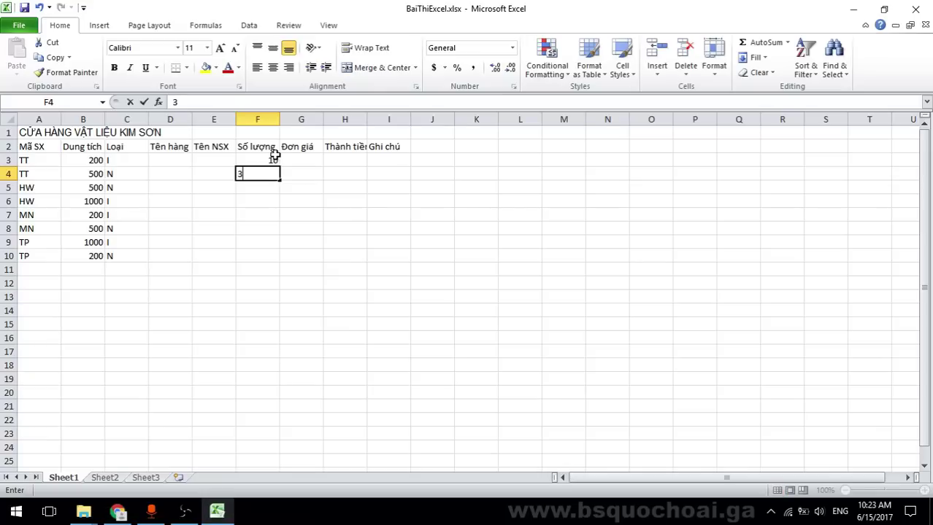
pyautogui.press('Return')
pyautogui.write('45')
pyautogui.press('Return')
pyautogui.write('50')
pyautogui.press('Return')
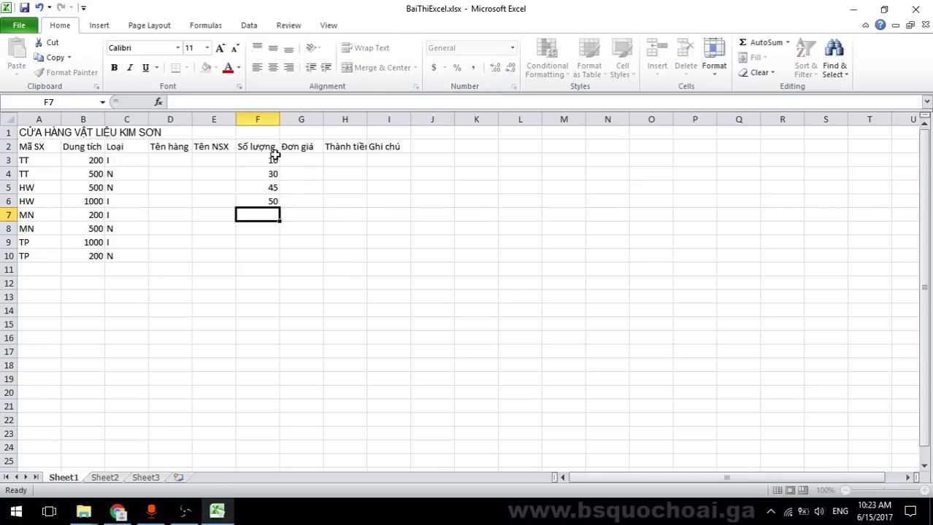
# Recheck the exam PDF and enter the Số lượng values 80, 70, 100 and 60 in cells F7 to F10
pyautogui.hotkey('alt', 'Tab')
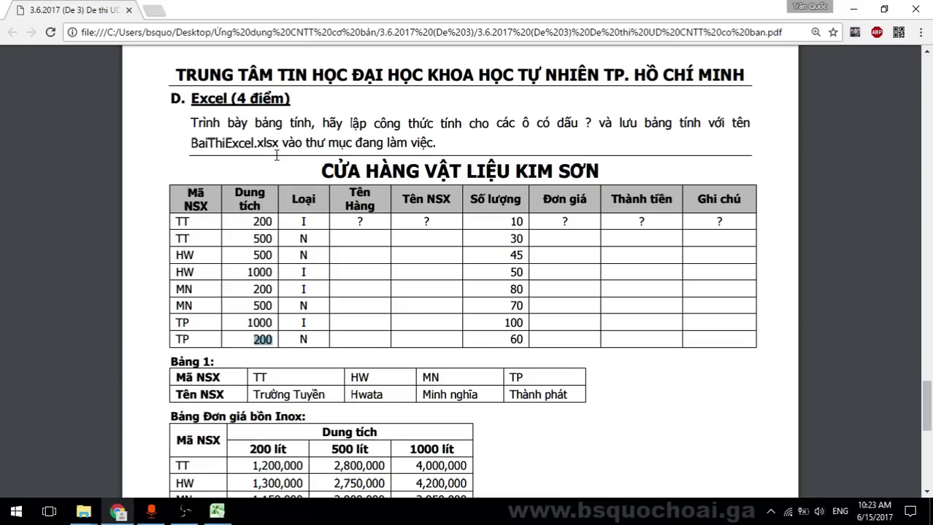
pyautogui.hotkey('alt', 'Tab')
pyautogui.write('80')
pyautogui.press('Return')
pyautogui.write('70')
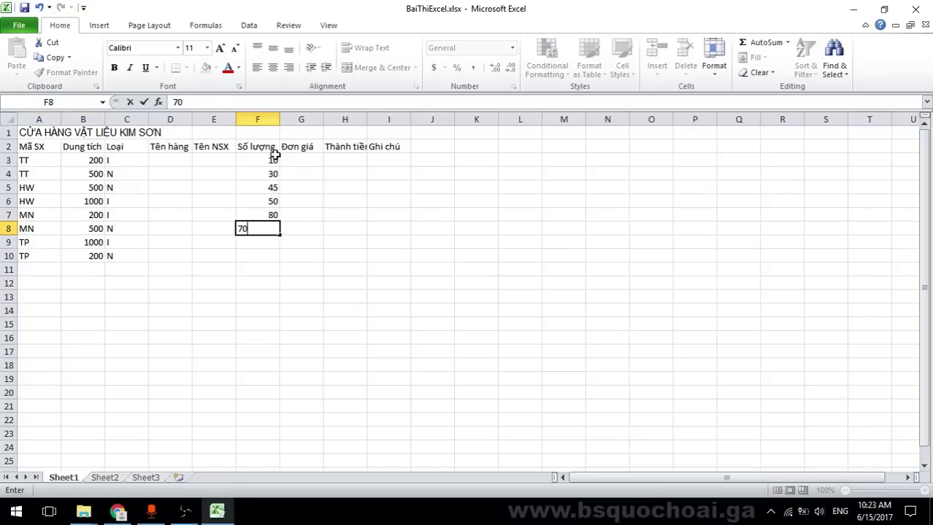
pyautogui.press('Return')
pyautogui.write('100')
pyautogui.press('Return')
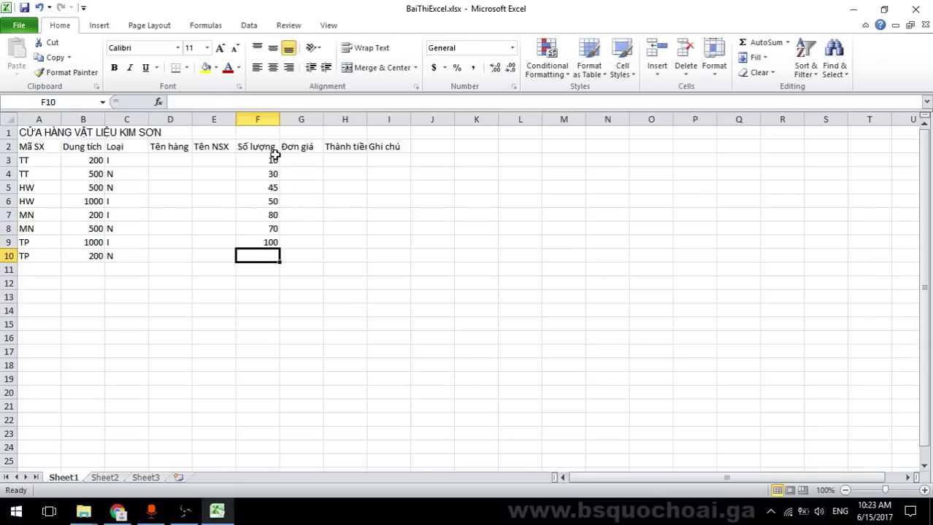
pyautogui.write('60')
pyautogui.press('Return')
# Glance at the exam PDF's table and apply all borders to the range A2:I10
pyautogui.hotkey('alt', 'Tab')
pyautogui.hotkey('alt', 'Tab')
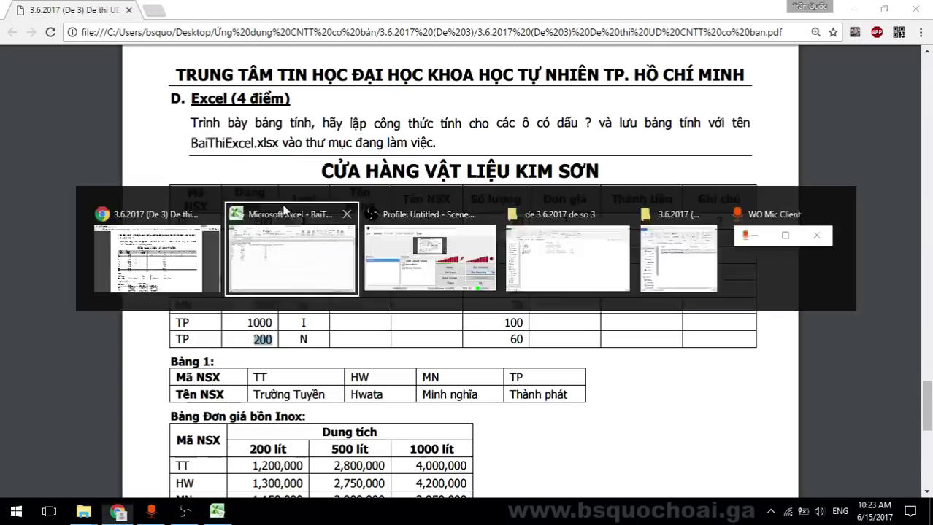
pyautogui.moveTo(33, 147); pyautogui.dragTo(381, 258)
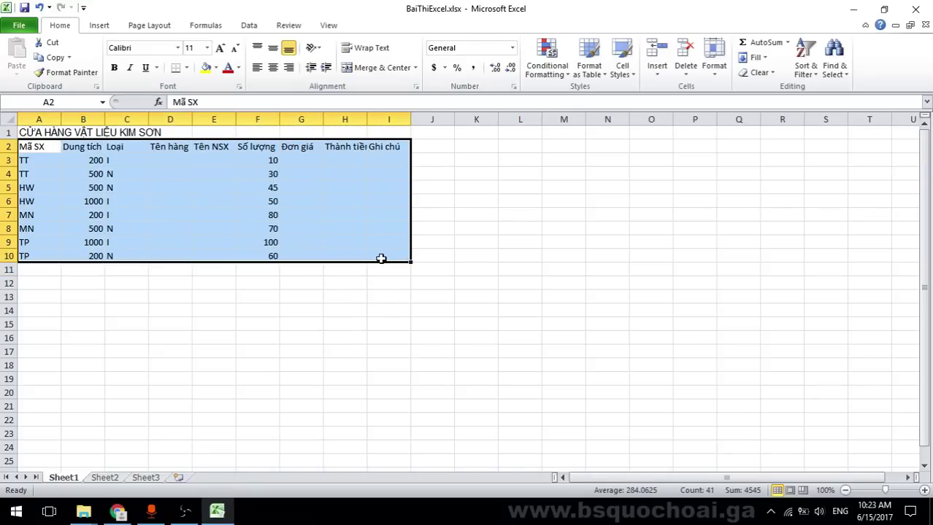
pyautogui.click(187, 67)
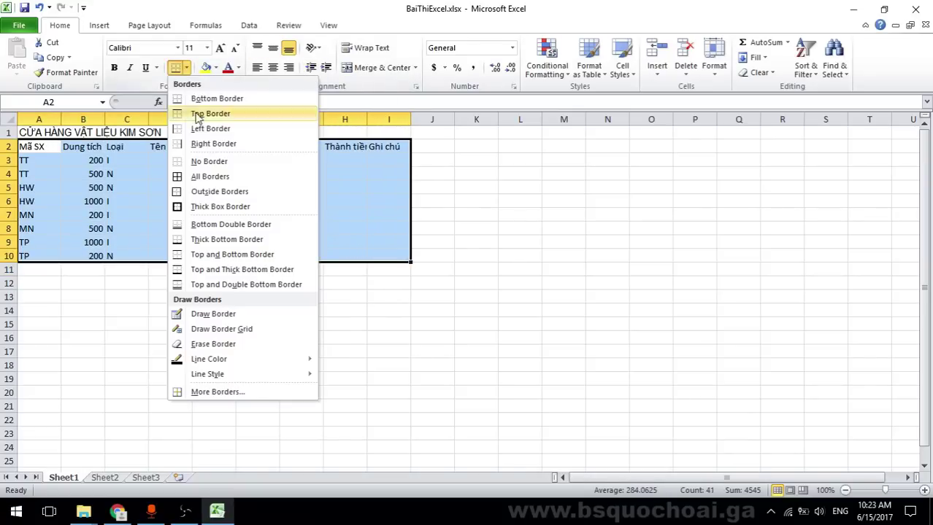
pyautogui.click(204, 181)
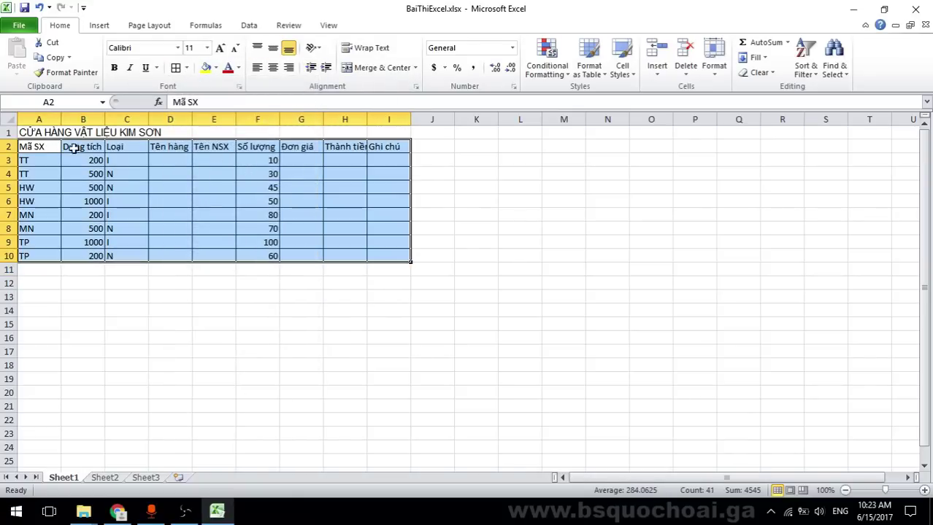
# Bold the header cells A2:I2 and slightly adjust the widths of columns D and B
pyautogui.click(11, 146)
pyautogui.moveTo(27, 148); pyautogui.dragTo(375, 147)
pyautogui.click(113, 67)
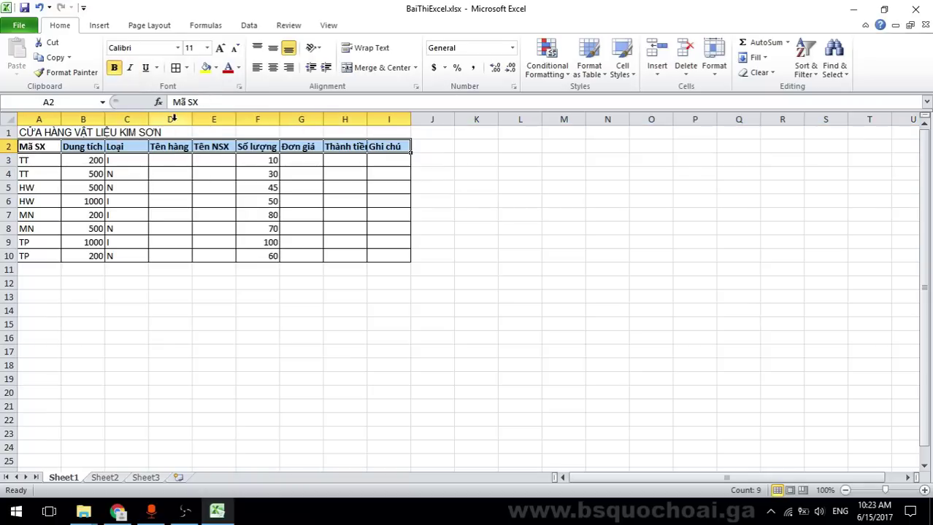
pyautogui.moveTo(190, 120); pyautogui.dragTo(189, 122)
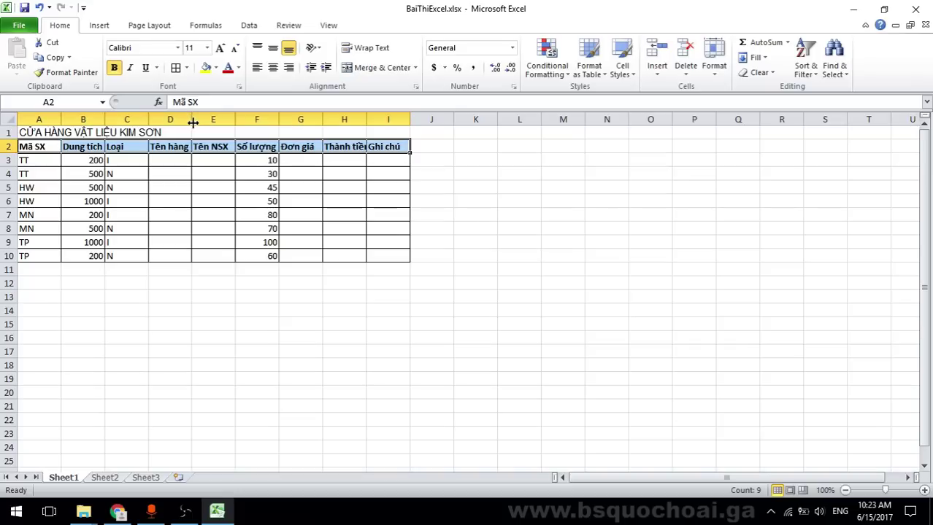
pyautogui.moveTo(105, 120)
pyautogui.mouseDown()
pyautogui.moveTo(130, 123)
pyautogui.moveTo(100, 120)
pyautogui.mouseUp()
# Merge and center the title CỬA HÀNG VẬT LIỆU KIM SƠN across A1:I1, bold at size 18
pyautogui.moveTo(41, 134); pyautogui.dragTo(377, 134)
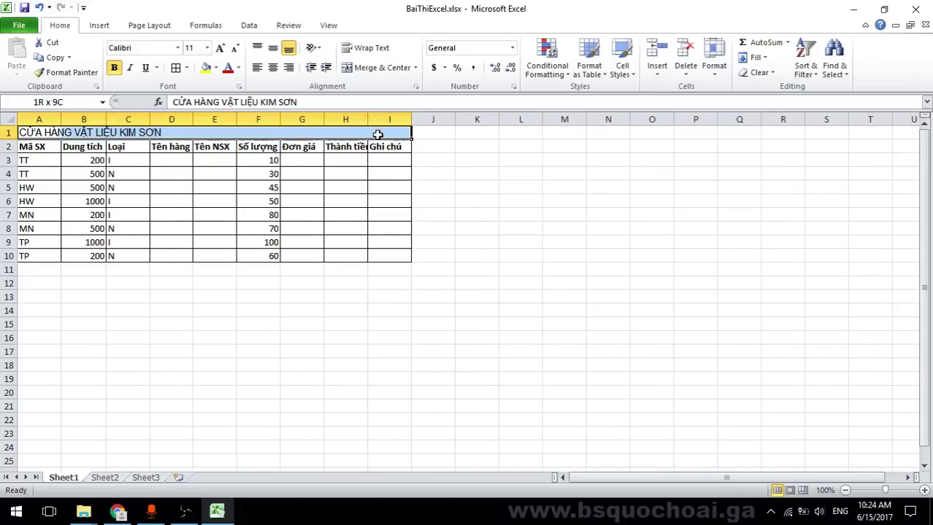
pyautogui.click(372, 68)
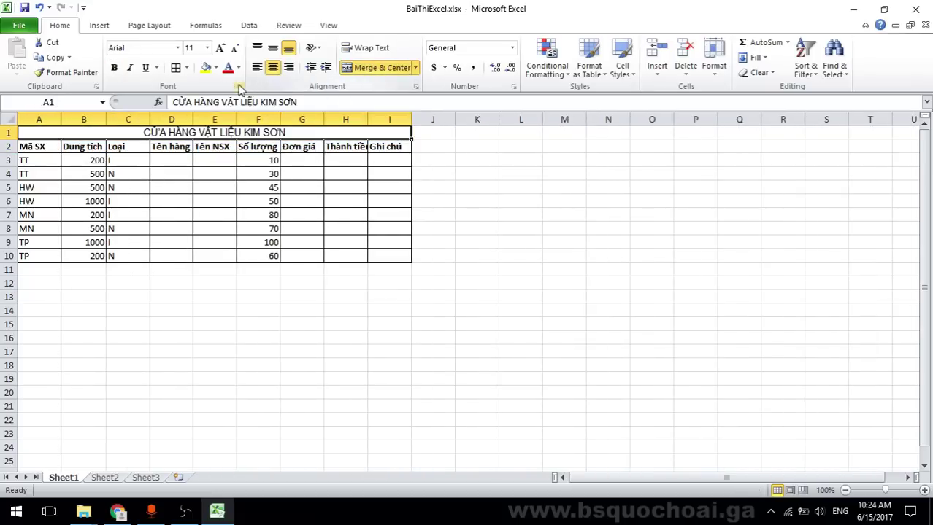
pyautogui.click(113, 67)
pyautogui.click(219, 48)
pyautogui.click(220, 47)
pyautogui.click(220, 48)
pyautogui.click(220, 47)
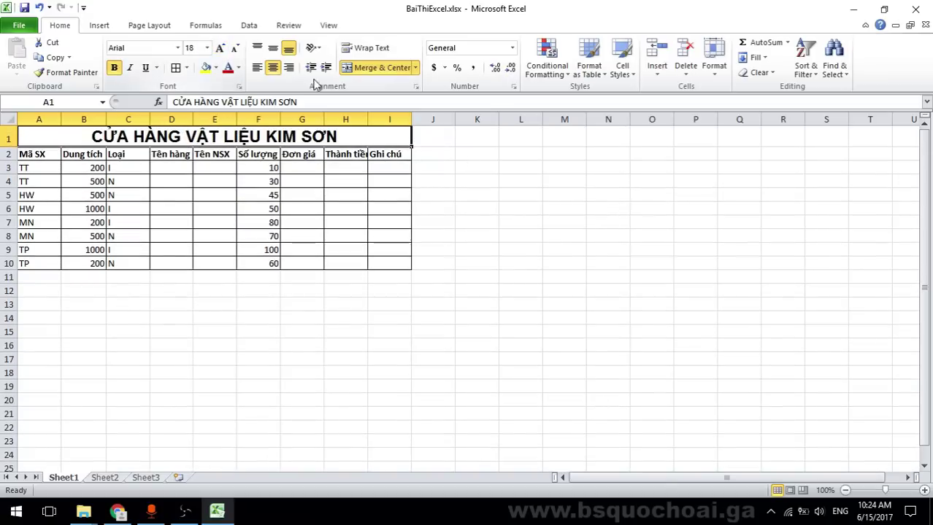
pyautogui.click(516, 192)
pyautogui.hotkey('alt', 'Tab')
pyautogui.hotkey('alt', 'Tab')
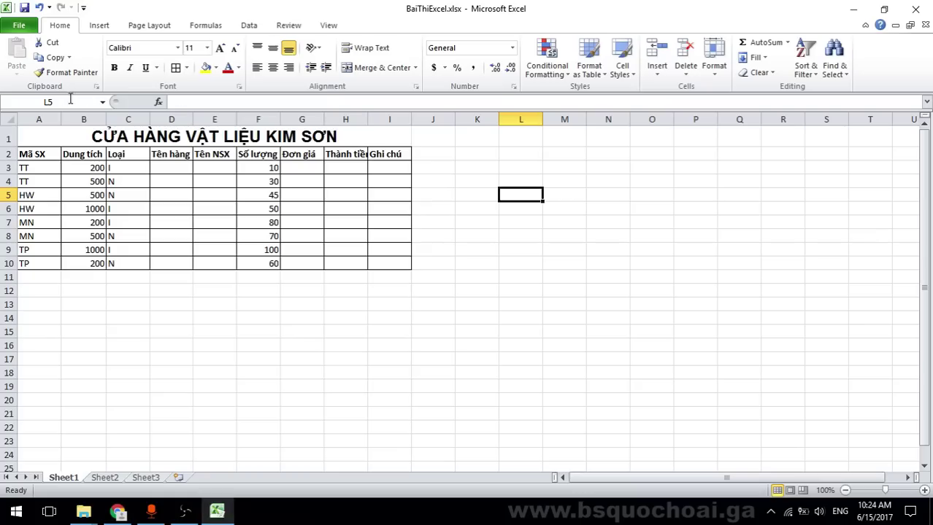
pyautogui.moveTo(47, 151); pyautogui.dragTo(394, 264)
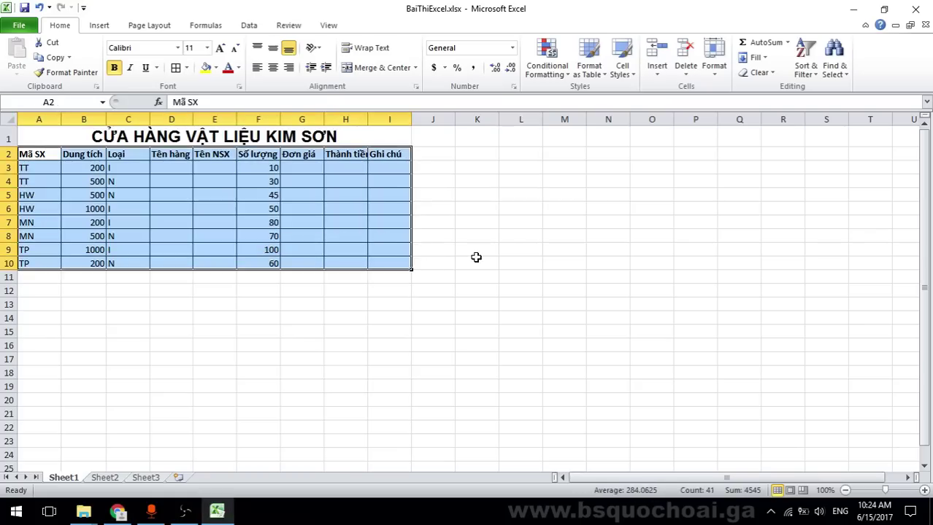
pyautogui.click(551, 231)
pyautogui.scroll(2, 332, 234)
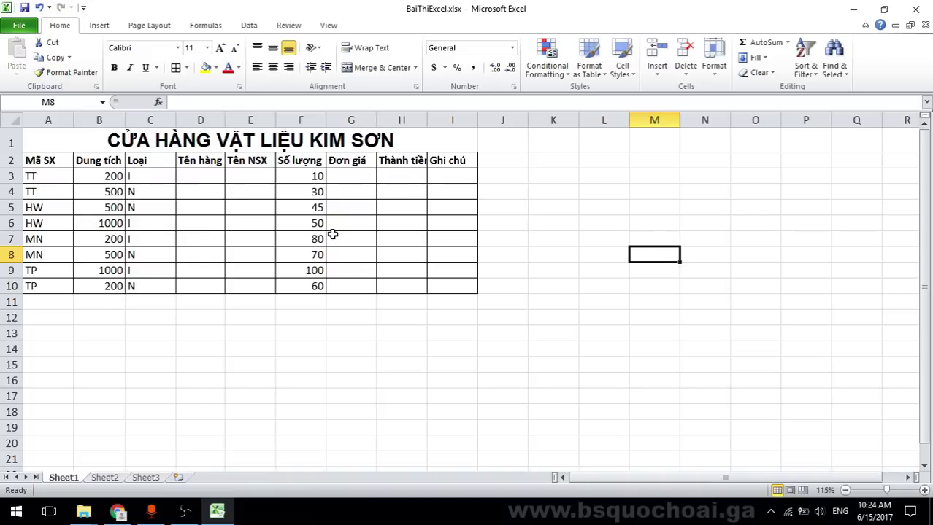
pyautogui.scroll(1, 332, 234)
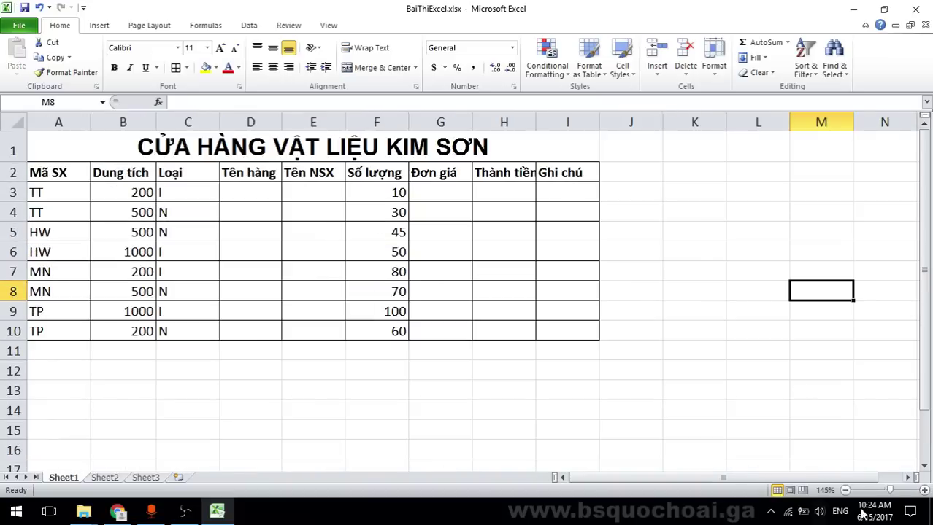
pyautogui.click(923, 490)
pyautogui.click(924, 491)
pyautogui.click(845, 491)
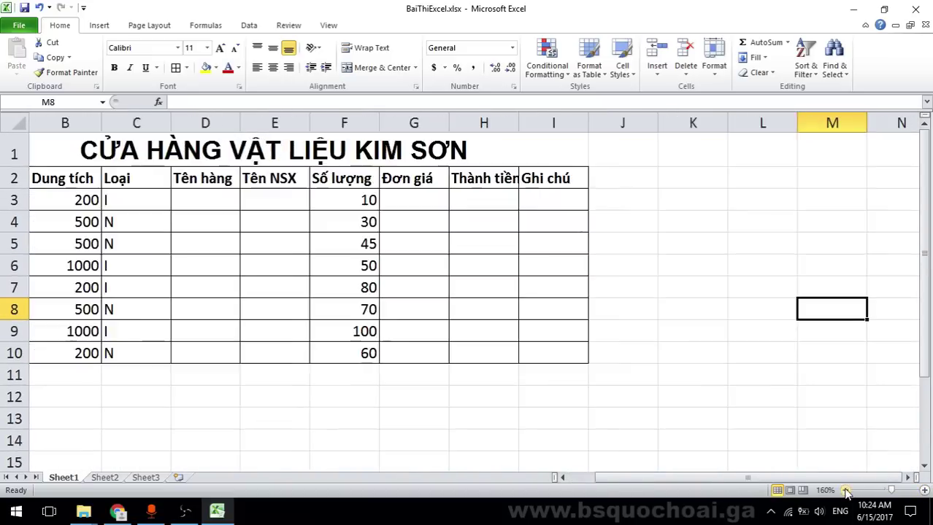
pyautogui.click(845, 490)
pyautogui.click(683, 399)
# Compare with the exam PDF's table and set the font size of A2:I10 to 14
pyautogui.hotkey('alt', 'Tab')
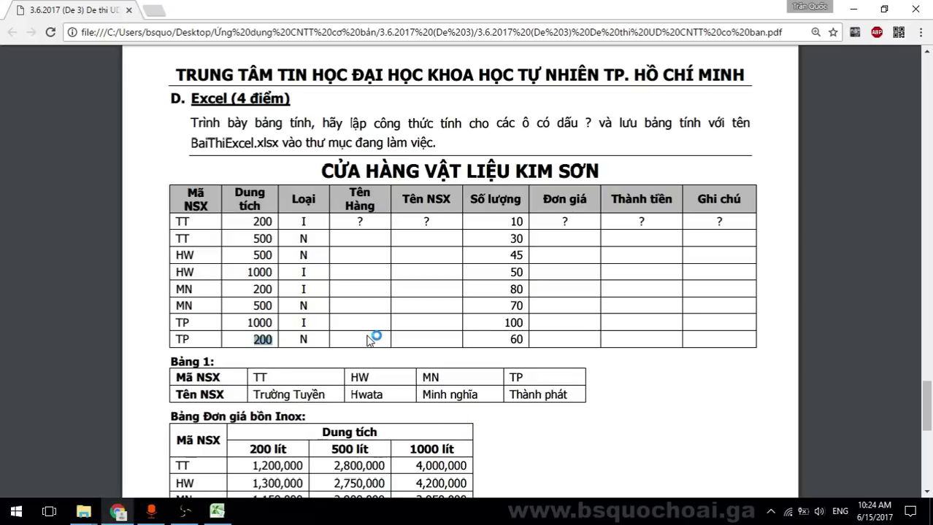
pyautogui.scroll(-3, 358, 338)
pyautogui.hotkey('alt', 'Tab')
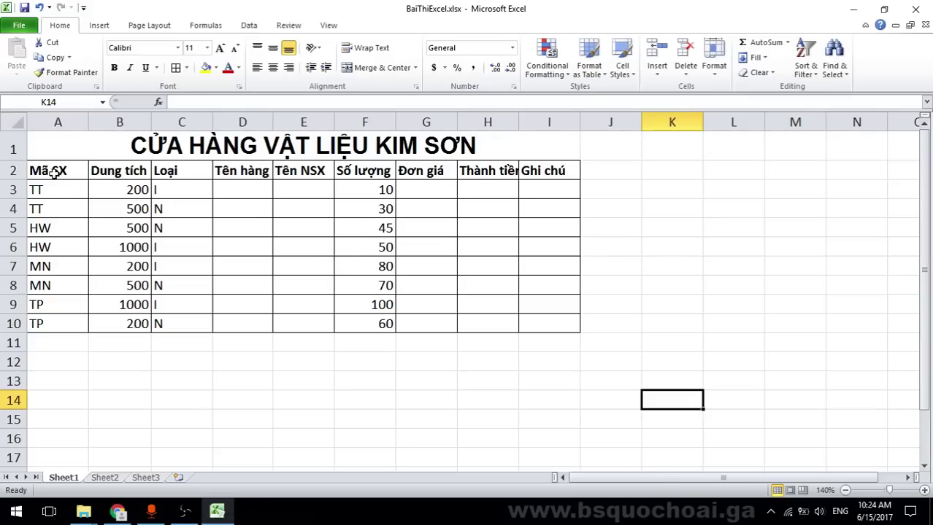
pyautogui.moveTo(51, 172); pyautogui.dragTo(521, 308)
pyautogui.click(219, 48)
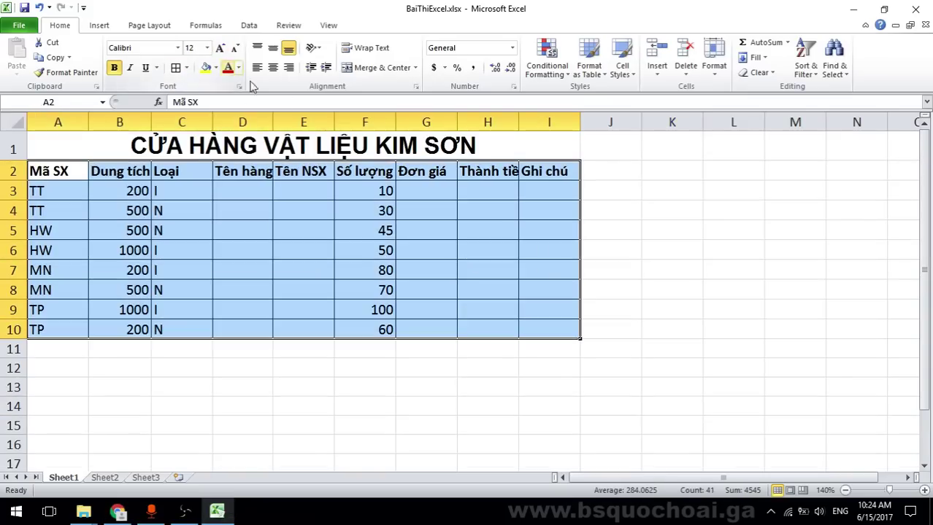
pyautogui.click(220, 48)
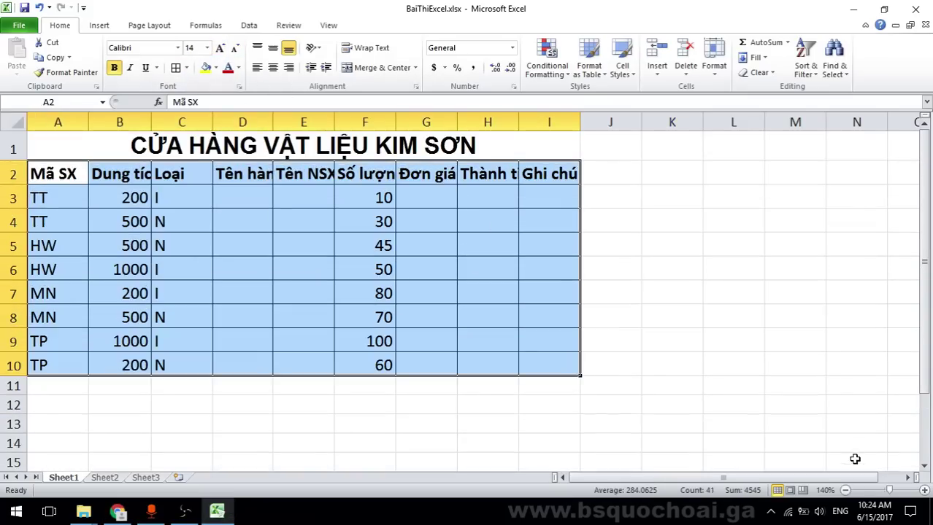
# Widen column B and columns D to I so the enlarged headings fit
pyautogui.click(845, 490)
pyautogui.click(845, 490)
pyautogui.click(845, 491)
pyautogui.click(517, 315)
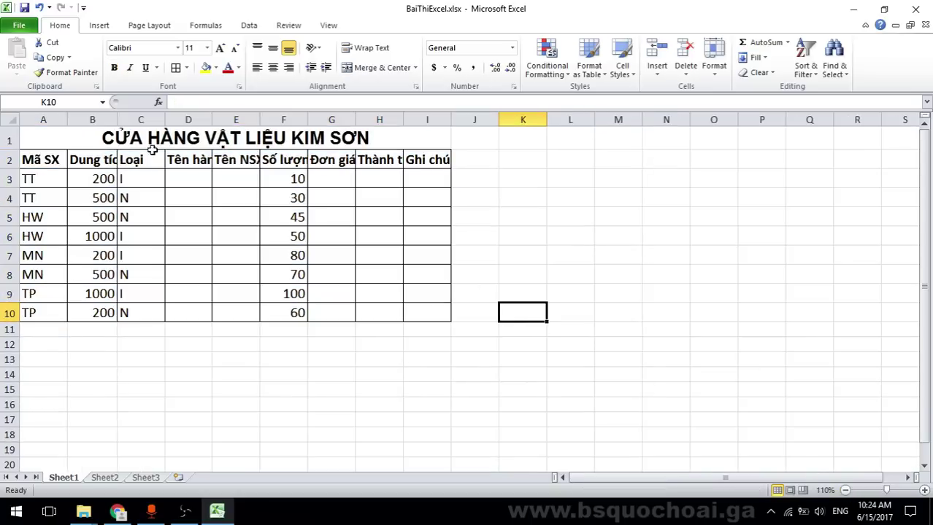
pyautogui.moveTo(117, 121); pyautogui.dragTo(161, 121)
pyautogui.moveTo(256, 120); pyautogui.dragTo(664, 120)
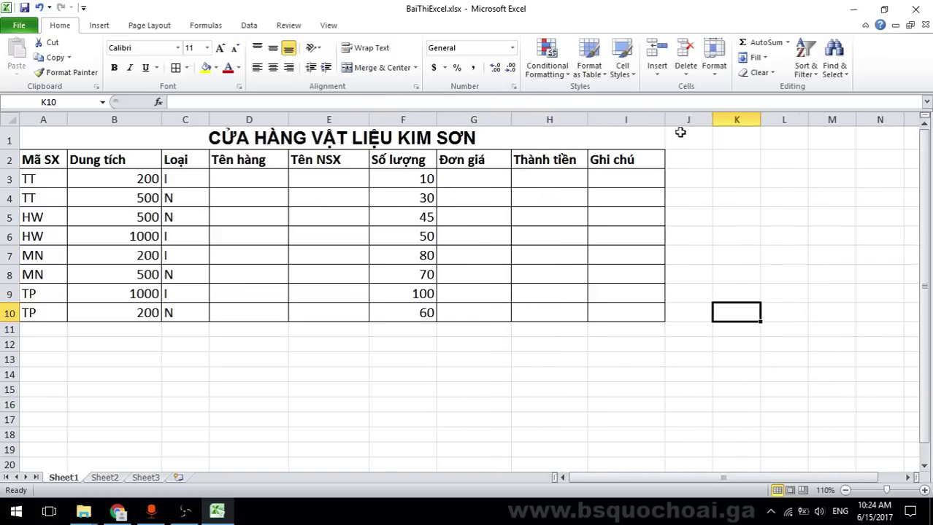
# Examine Bảng 1 and the Inox price table in the exam PDF against the worksheet layout
pyautogui.click(686, 217)
pyautogui.hotkey('alt', 'Tab')
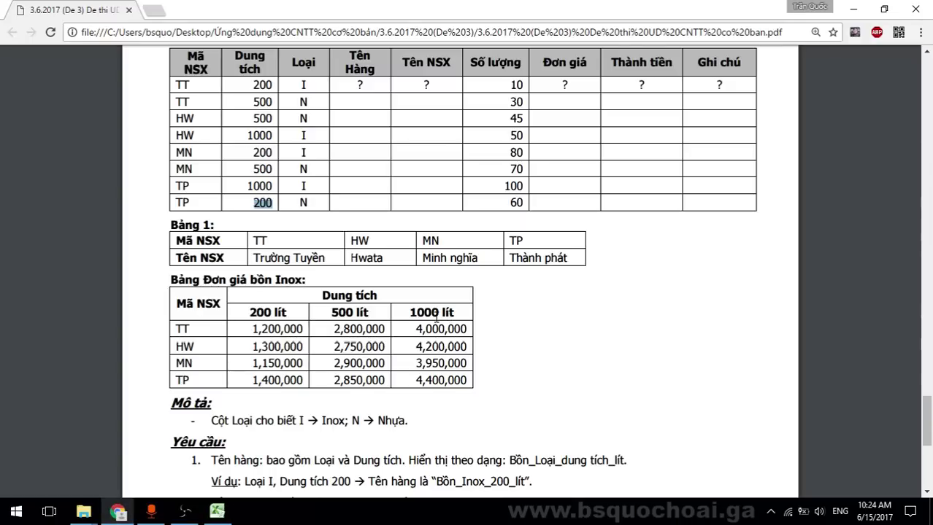
pyautogui.moveTo(187, 229); pyautogui.dragTo(217, 242)
pyautogui.click(195, 241)
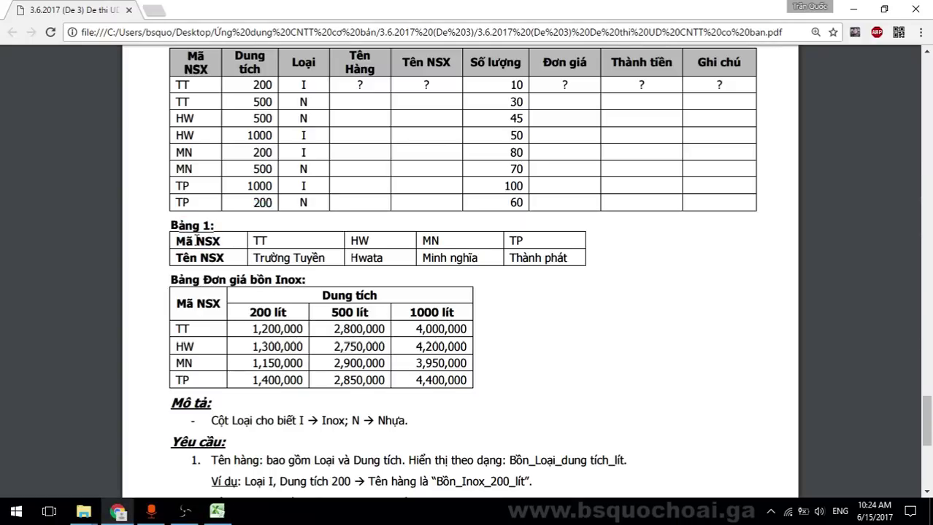
pyautogui.hotkey('alt', 'Tab')
pyautogui.click(45, 343)
pyautogui.click(108, 218)
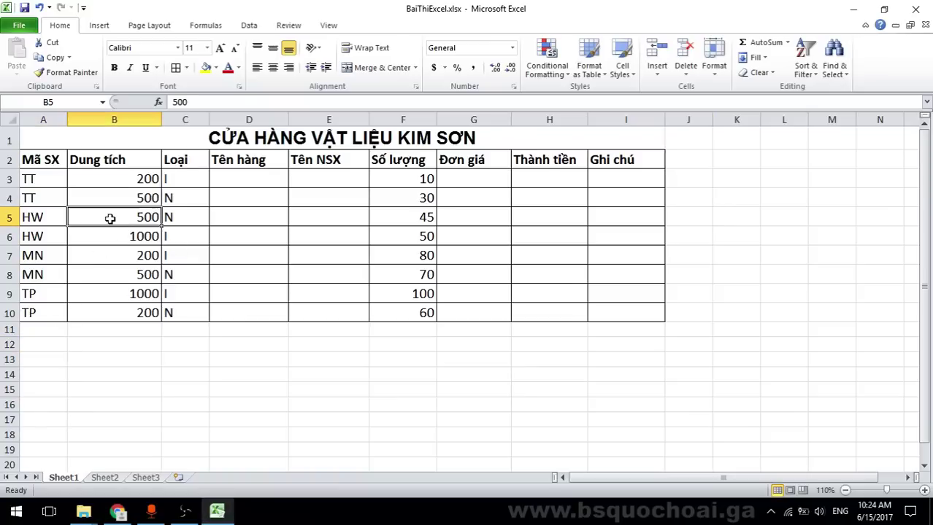
pyautogui.click(203, 240)
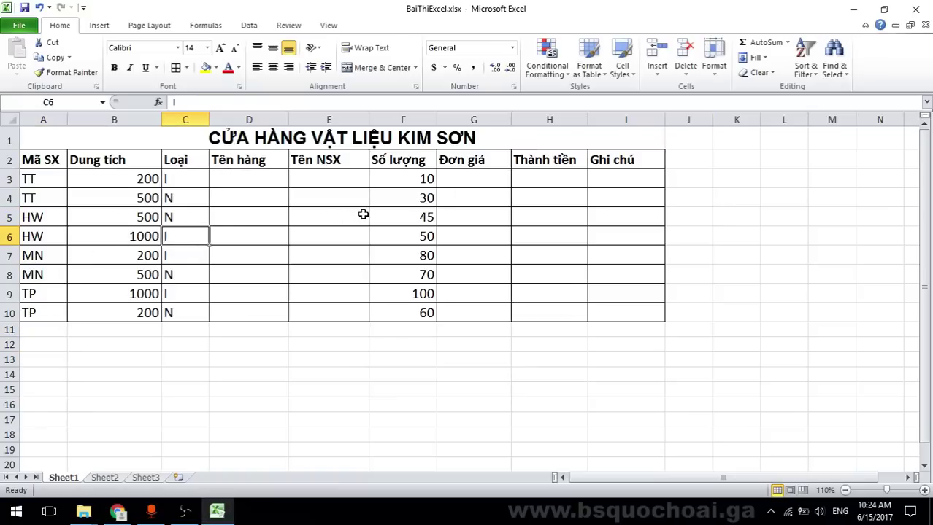
# Set the font size of the entire worksheet to 14
pyautogui.hotkey('ctrl', 'a')
pyautogui.click(715, 311)
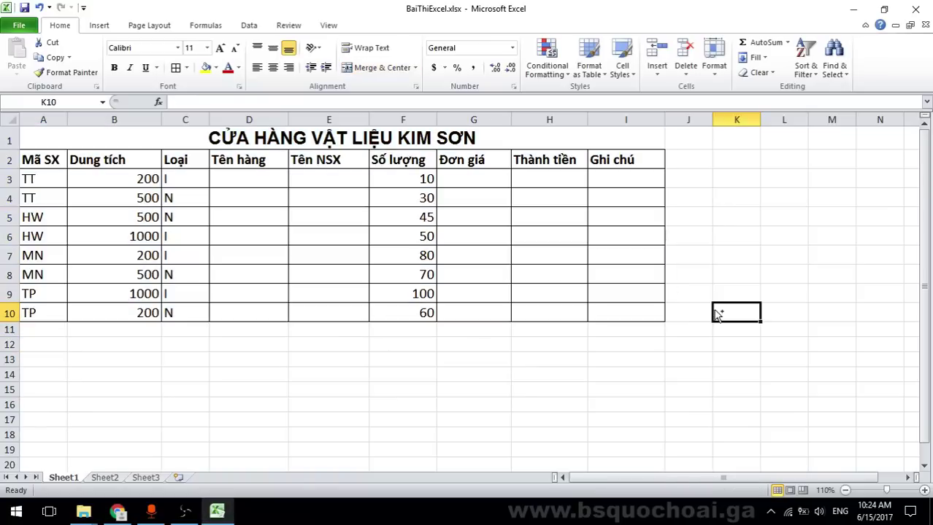
pyautogui.hotkey('ctrl', 'a')
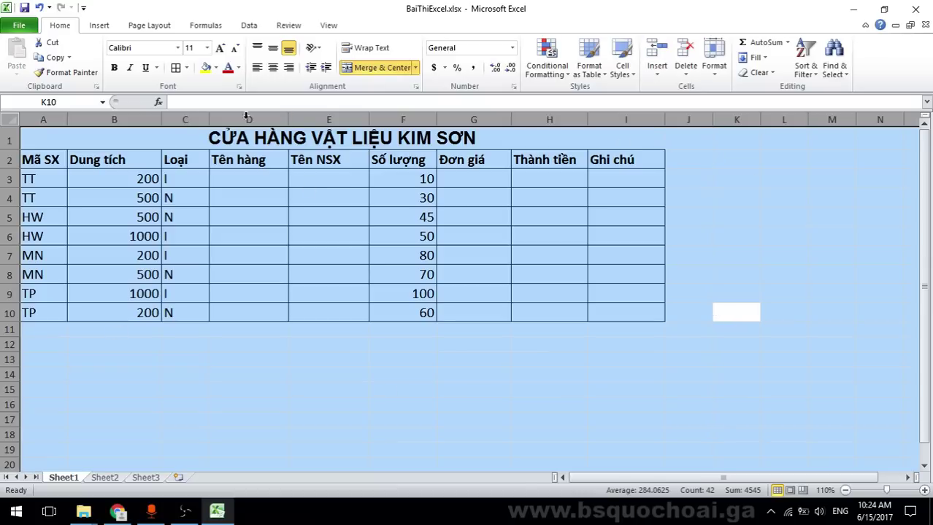
pyautogui.click(195, 48)
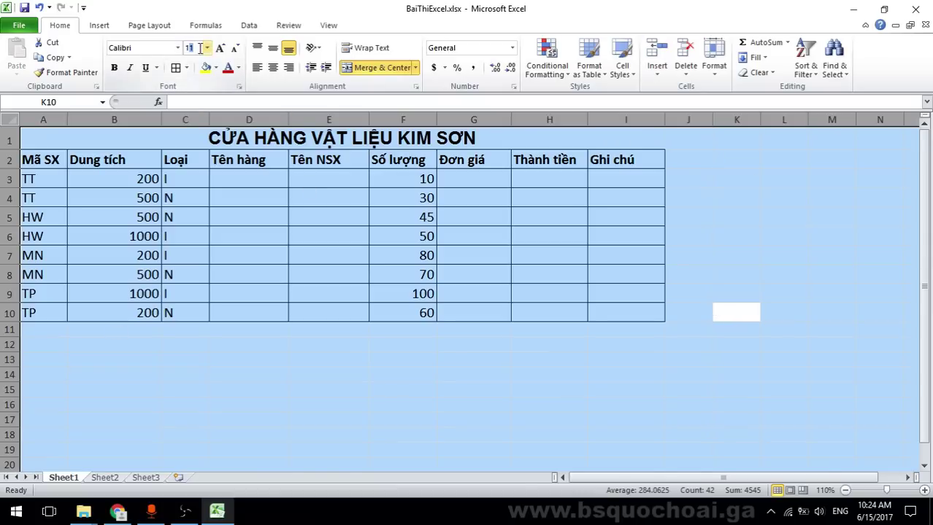
pyautogui.write('14')
pyautogui.press('Return')
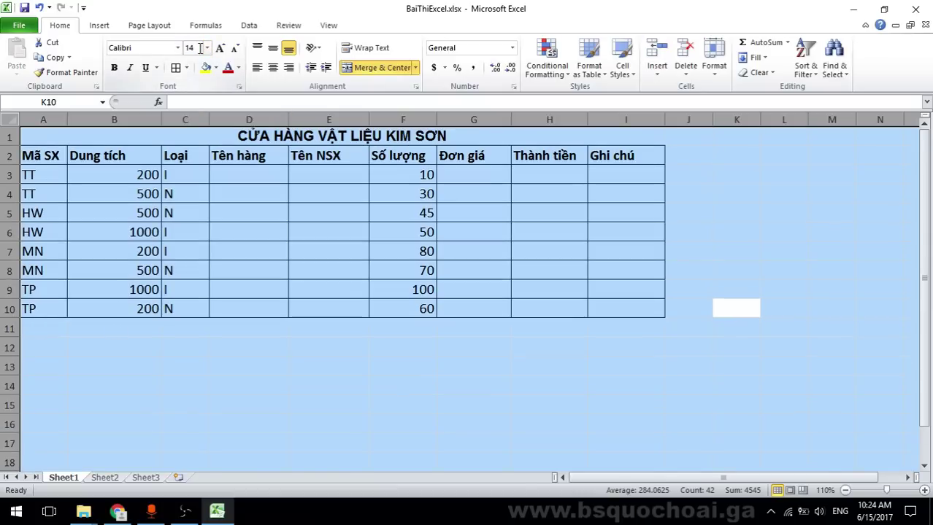
pyautogui.click(235, 399)
pyautogui.click(46, 351)
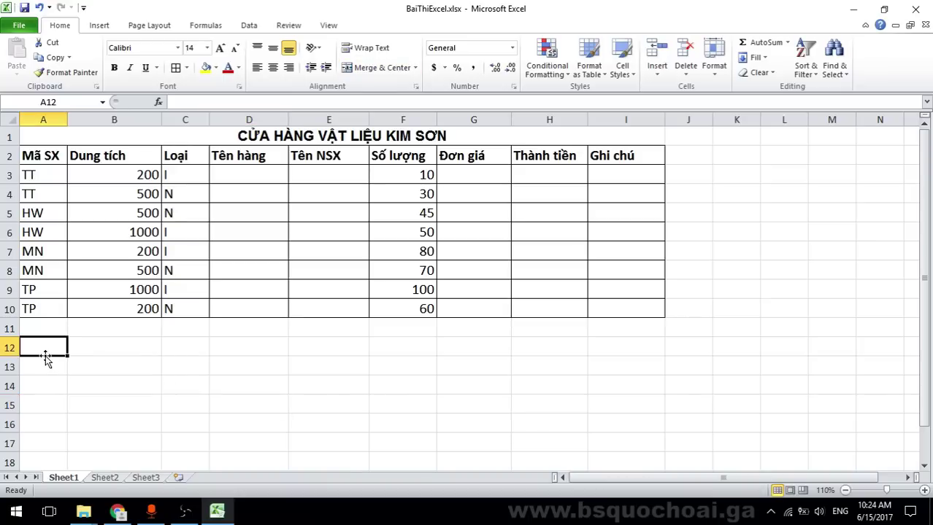
pyautogui.hotkey('alt', 'Tab')
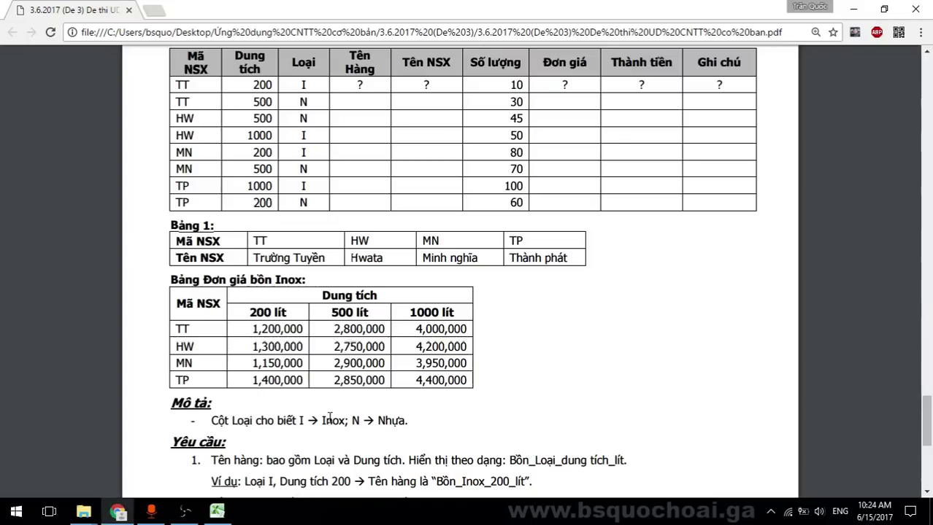
pyautogui.hotkey('alt', 'Tab')
pyautogui.moveTo(784, 387); pyautogui.dragTo(785, 408)
pyautogui.doubleClick(785, 408)
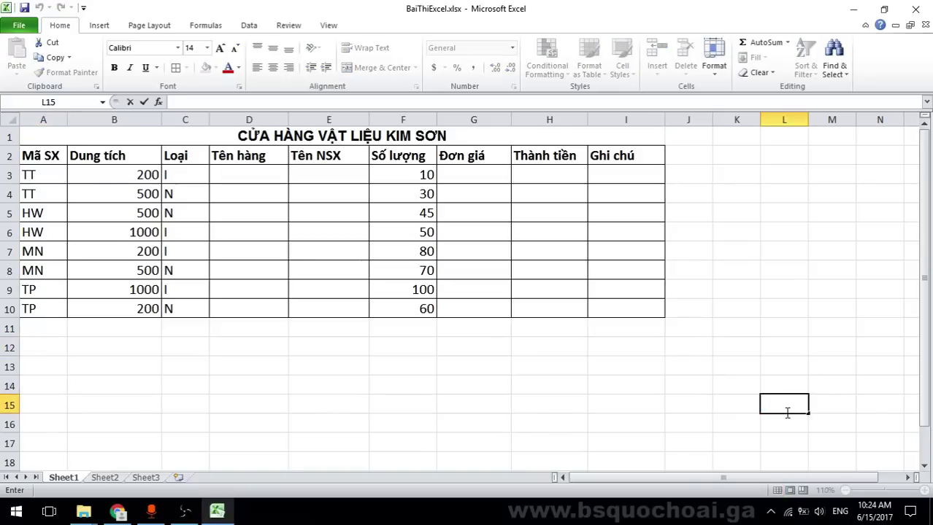
pyautogui.write('=')
pyautogui.click(827, 327)
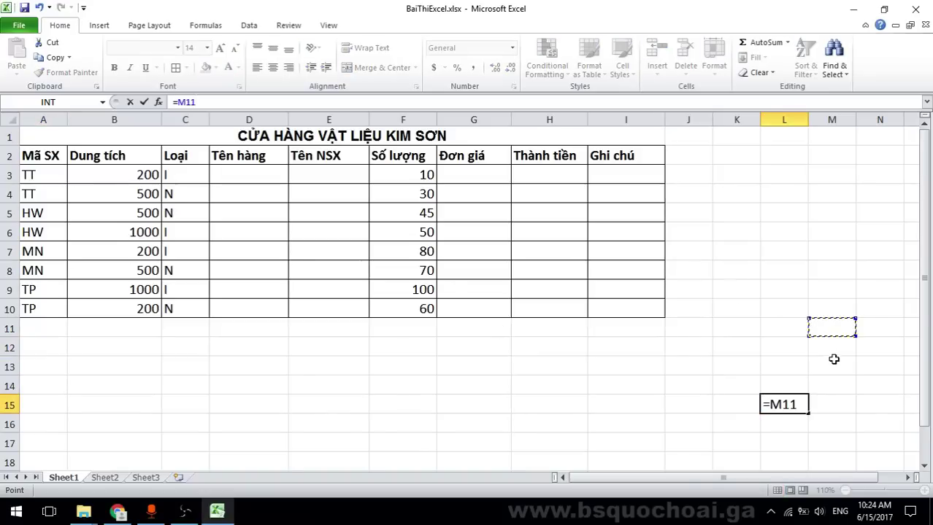
pyautogui.press('BackSpace')
pyautogui.press('BackSpace')
pyautogui.press('BackSpace')
pyautogui.press('BackSpace')
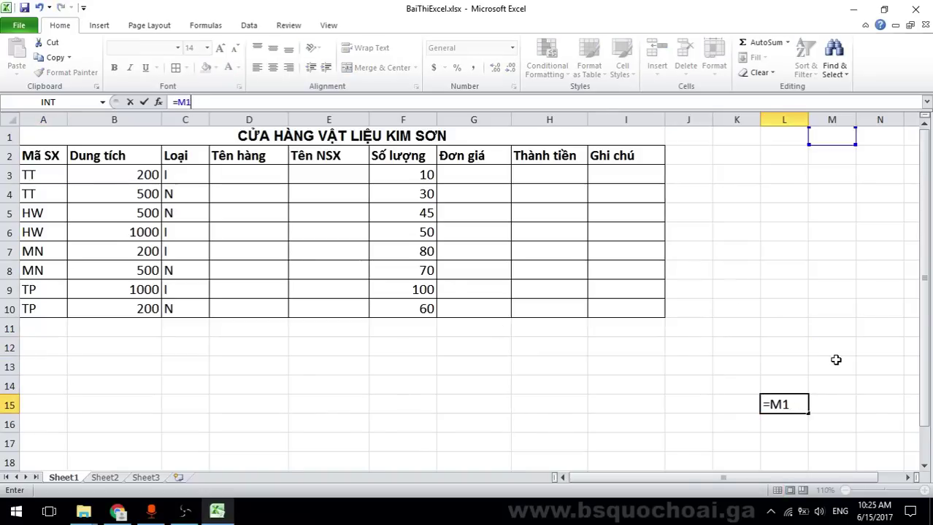
pyautogui.press('Return')
pyautogui.click(772, 387)
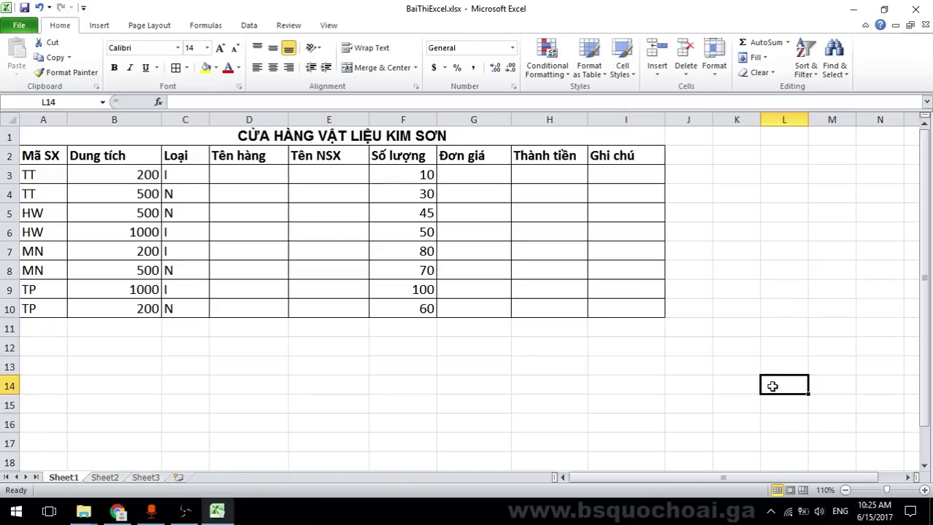
# Enter the heading Bảng 1: in cell A11, directly below the main table
pyautogui.hotkey('ctrl', 'a')
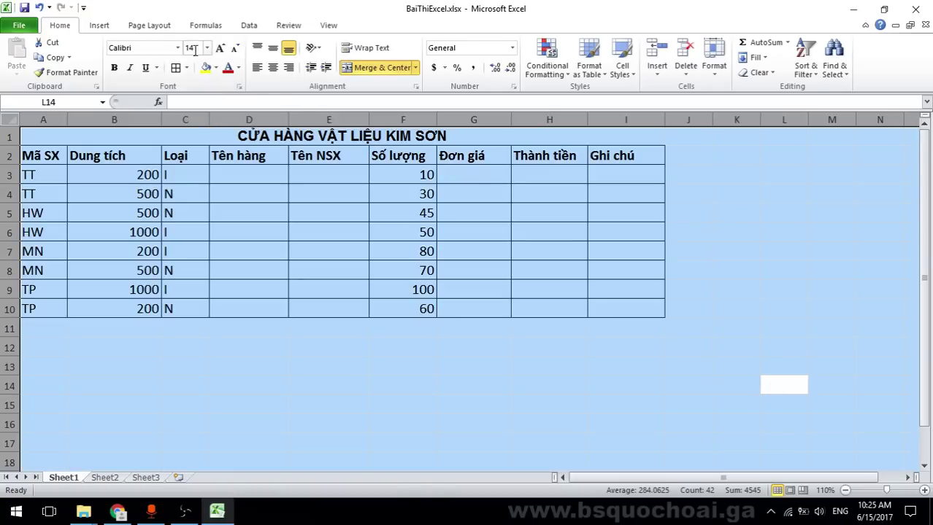
pyautogui.click(325, 328)
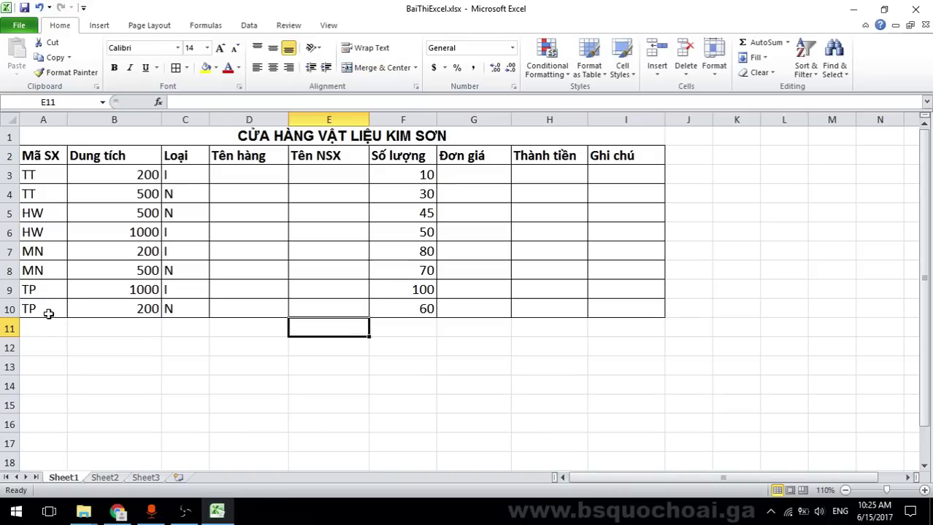
pyautogui.click(35, 334)
pyautogui.write('Bảng 1:')
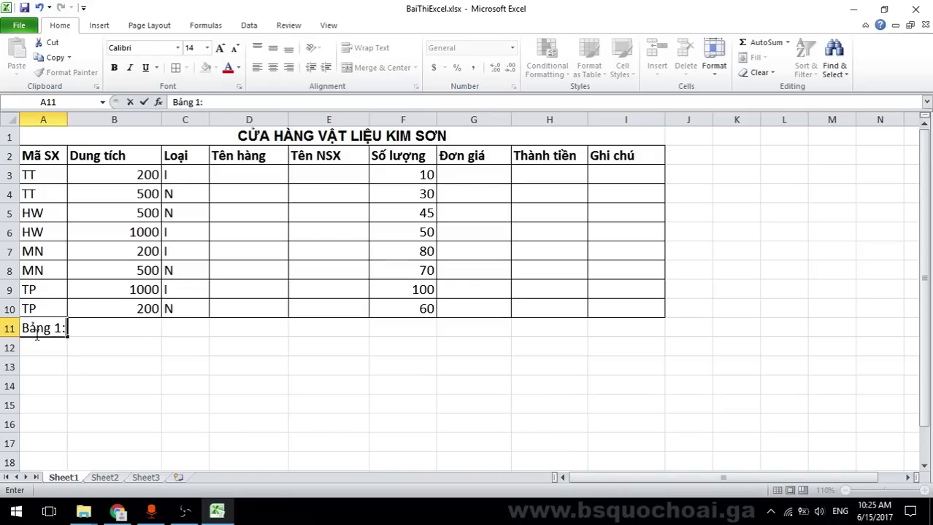
pyautogui.press('Return')
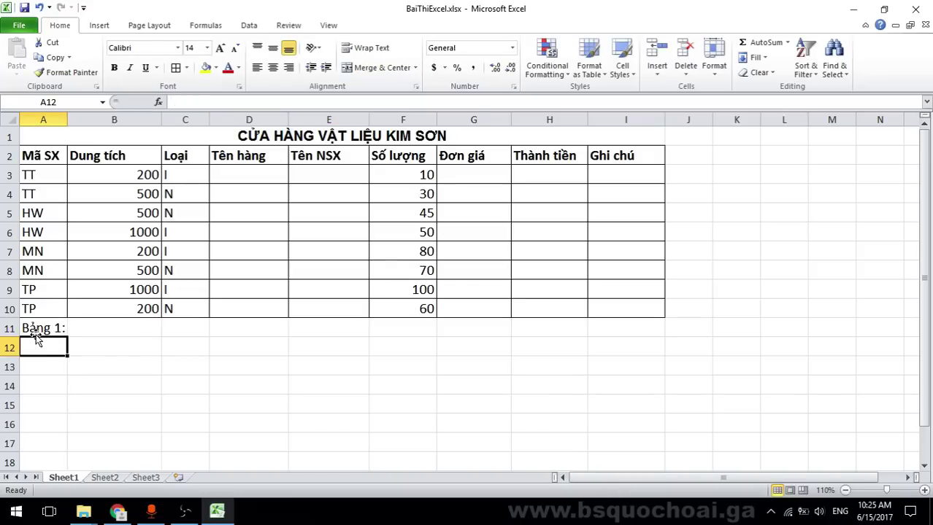
pyautogui.hotkey('alt', 'Tab')
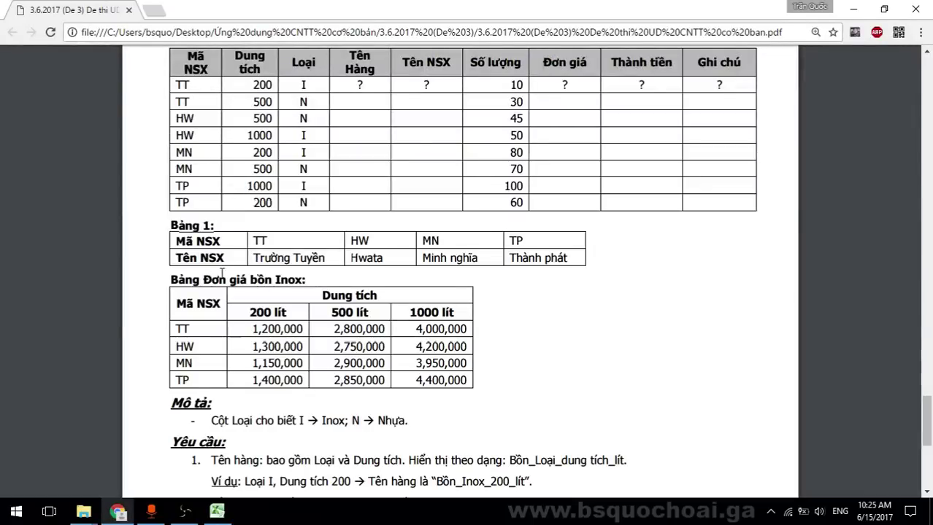
pyautogui.hotkey('alt', 'Tab')
pyautogui.write('mã ')
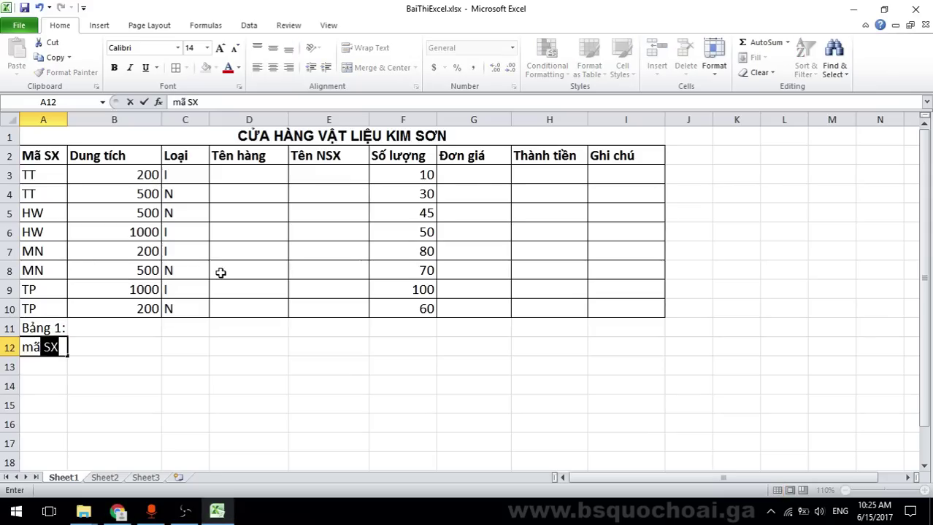
pyautogui.write('nsx')
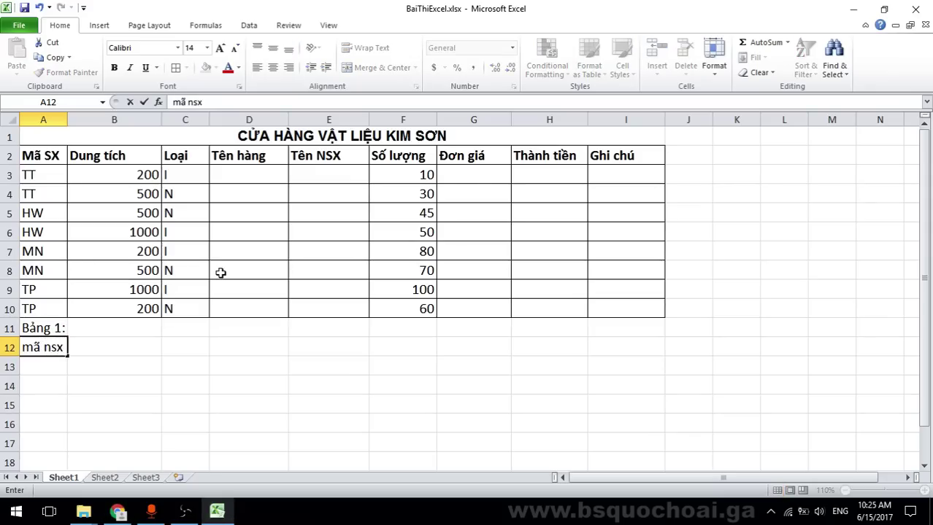
pyautogui.press('Return')
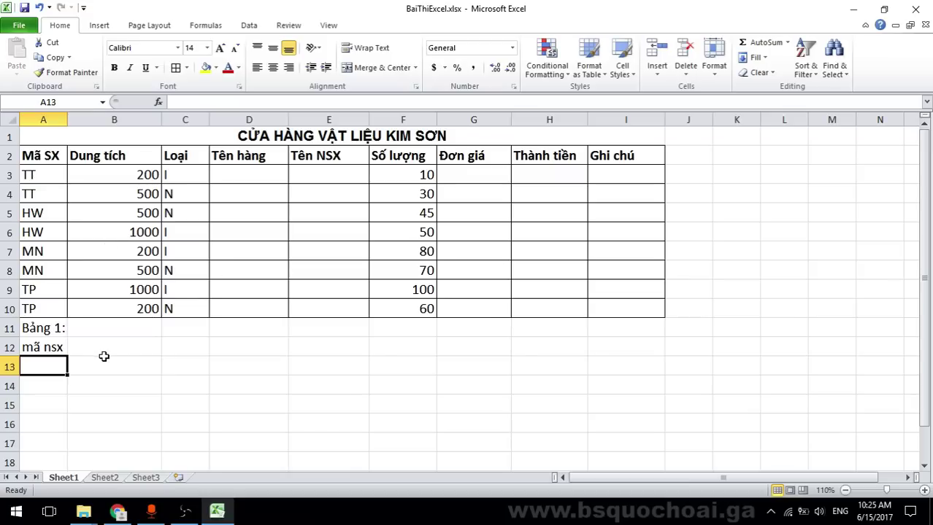
pyautogui.write('Á')
# Label the two rows of Bảng 1 as Mã NSX in A12 and Tên NSX in A13
pyautogui.click(59, 347)
pyautogui.moveTo(58, 347); pyautogui.dragTo(48, 362)
pyautogui.write('Mã')
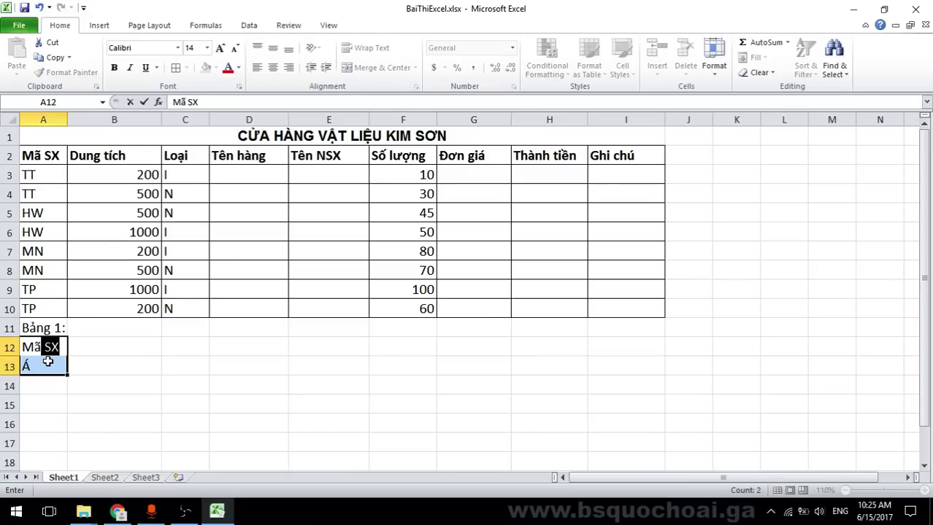
pyautogui.write(' NSX')
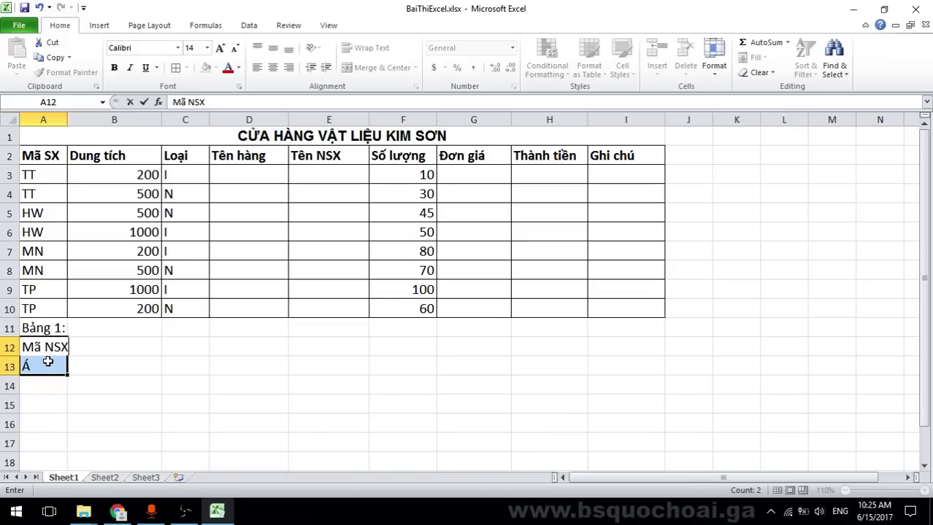
pyautogui.press('Return')
pyautogui.click(47, 362)
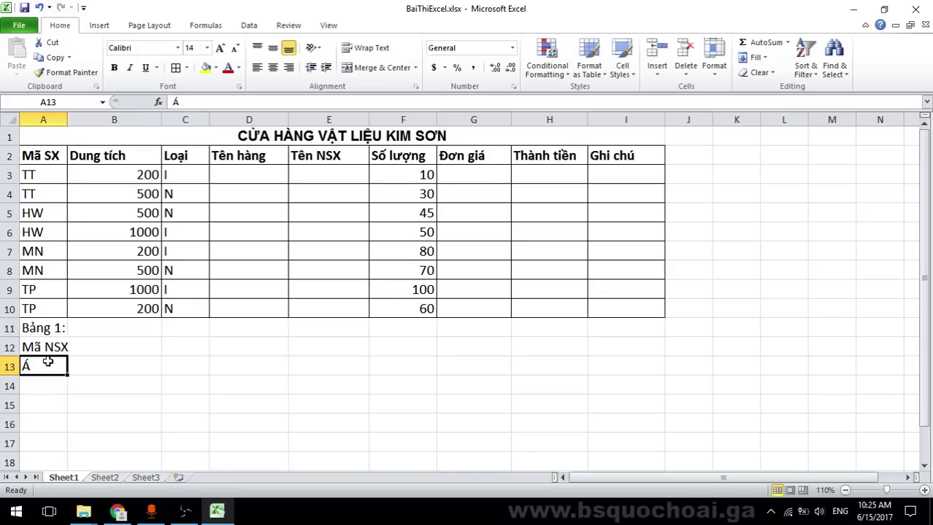
pyautogui.write('Ten ')
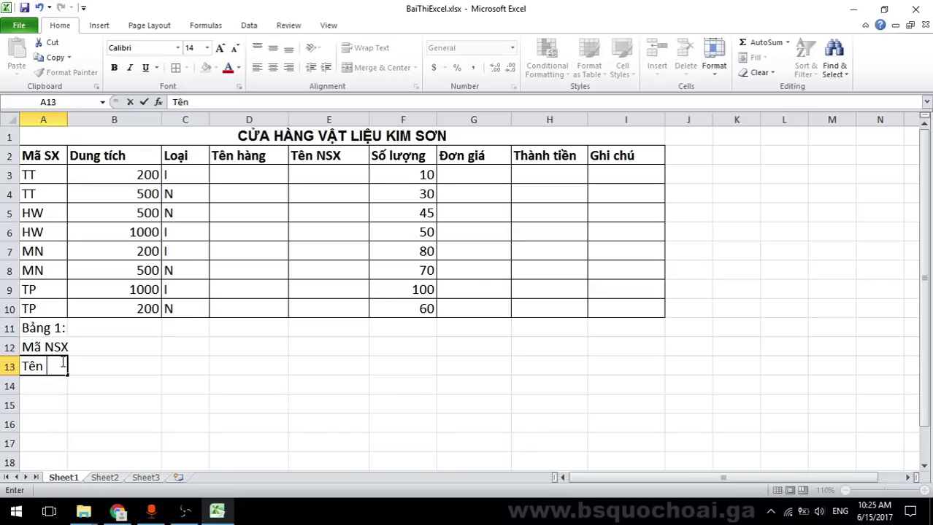
pyautogui.write('NSX')
# Fill B12:E12 with the manufacturer codes TT, HW, MN and TP from Bảng 1 in the exam PDF
pyautogui.hotkey('alt', 'Tab')
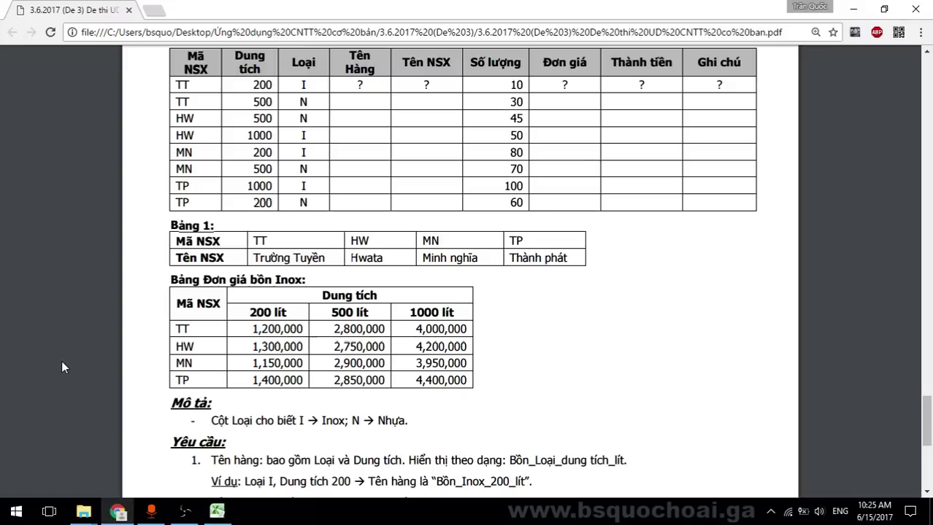
pyautogui.hotkey('alt', 'Tab')
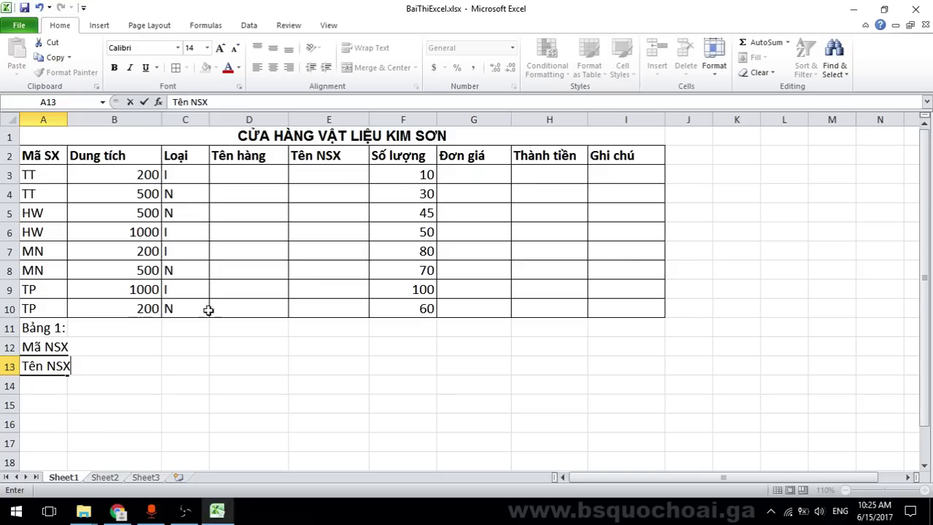
pyautogui.moveTo(102, 349)
pyautogui.mouseDown()
pyautogui.moveTo(98, 337)
pyautogui.moveTo(105, 348)
pyautogui.mouseUp()
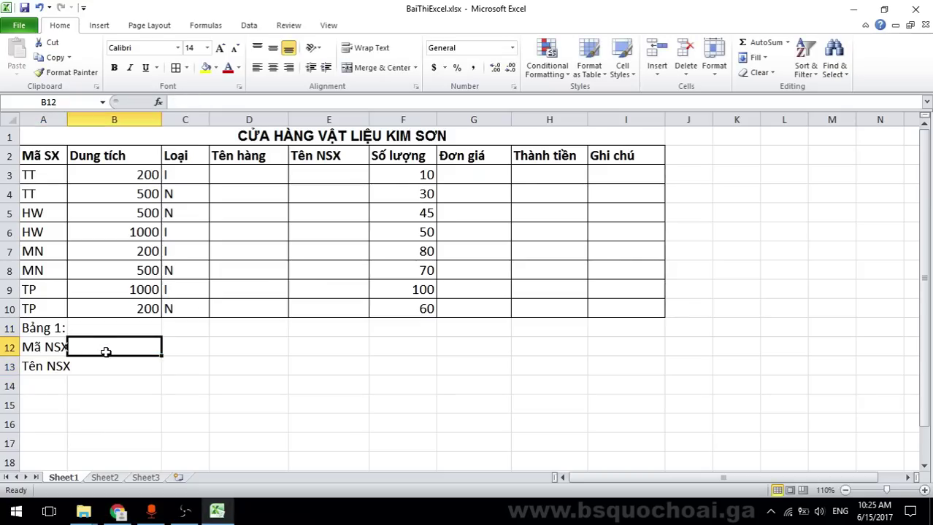
pyautogui.write('TT')
pyautogui.press('Tab')
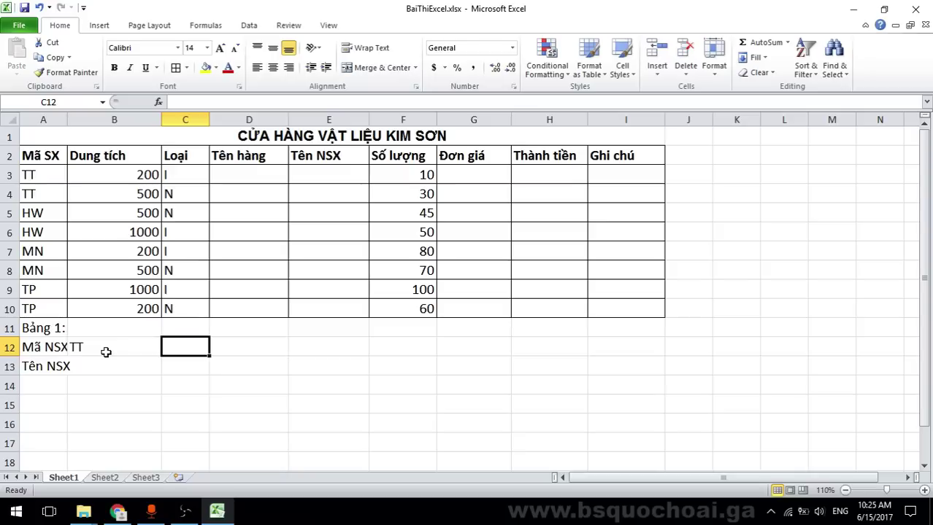
pyautogui.write('HƯw')
pyautogui.press('Tab')
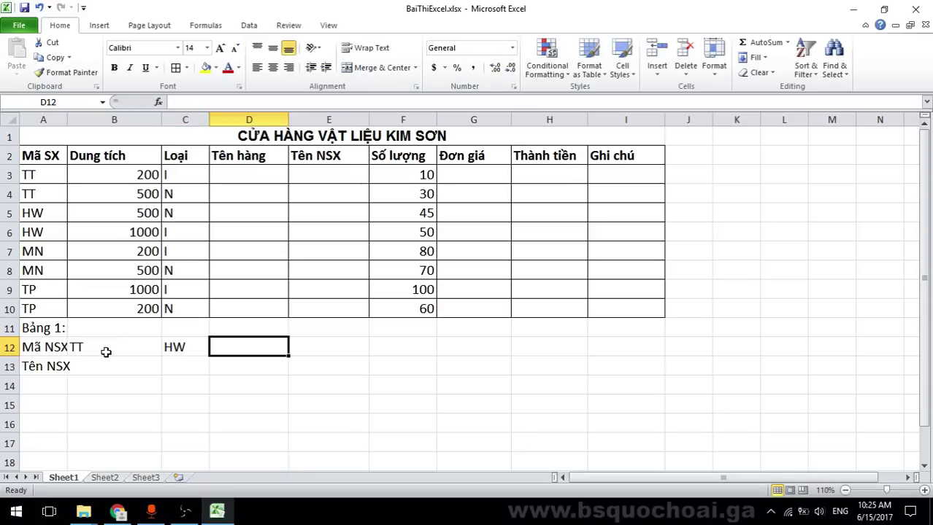
pyautogui.write('MN')
pyautogui.press('Tab')
pyautogui.write('TP')
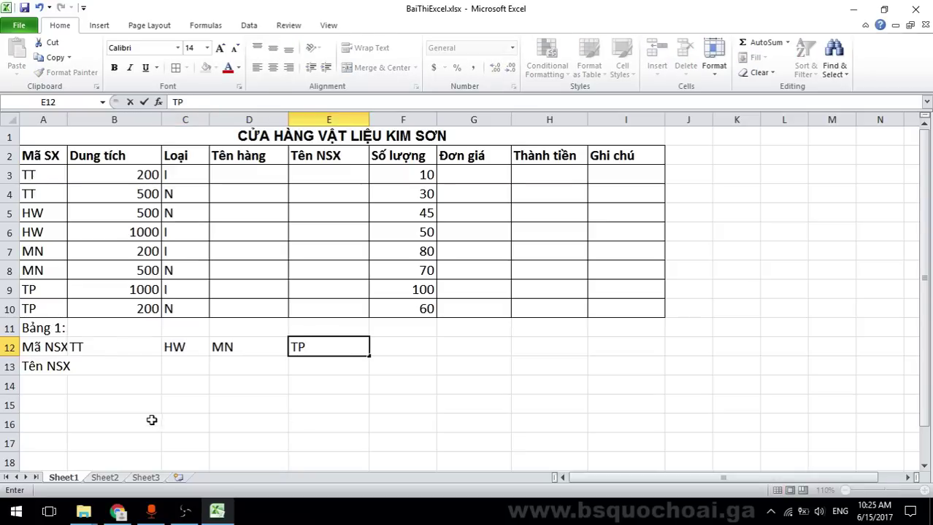
pyautogui.click(308, 383)
# Read the manufacturer names in the exam PDF's Bảng 1 and enter Trường Tiền in B13 under TT
pyautogui.hotkey('alt', 'Tab')
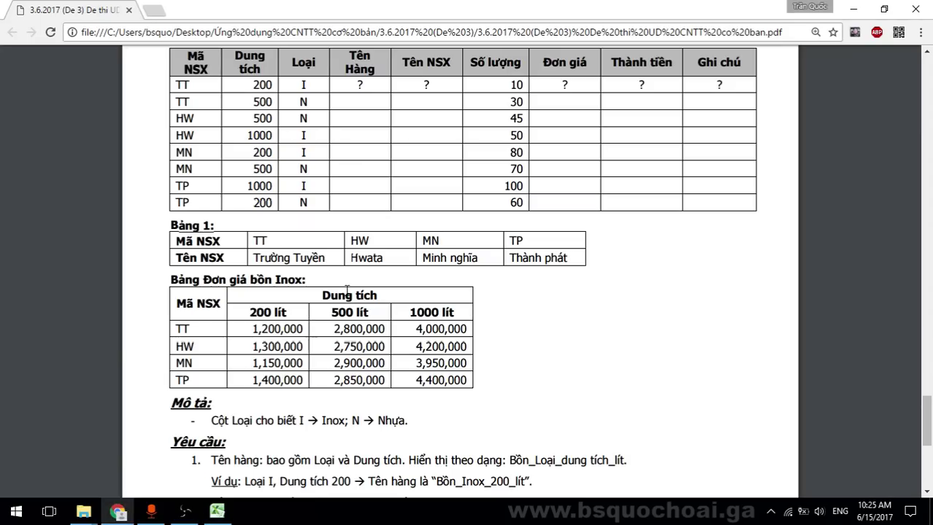
pyautogui.moveTo(263, 257); pyautogui.dragTo(407, 257)
pyautogui.click(411, 257)
pyautogui.hotkey('alt', 'Tab')
pyautogui.click(134, 367)
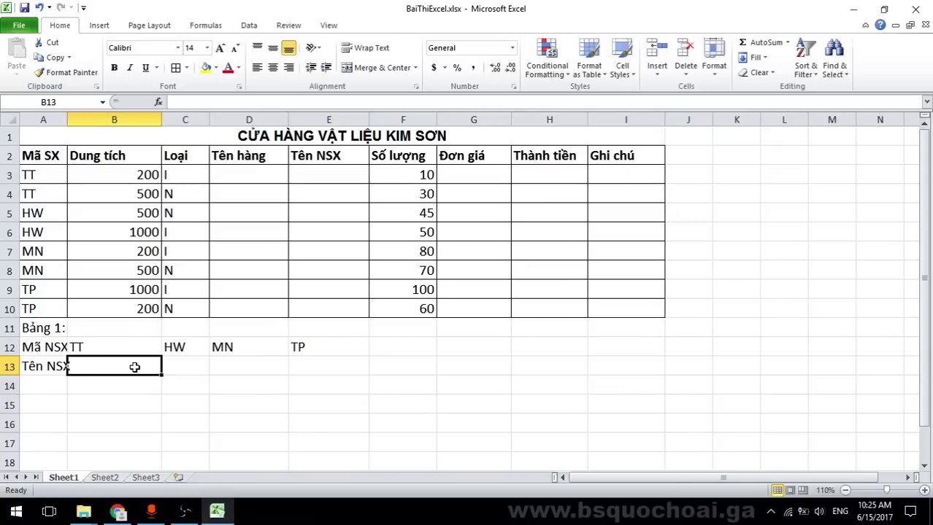
pyautogui.write('Trương')
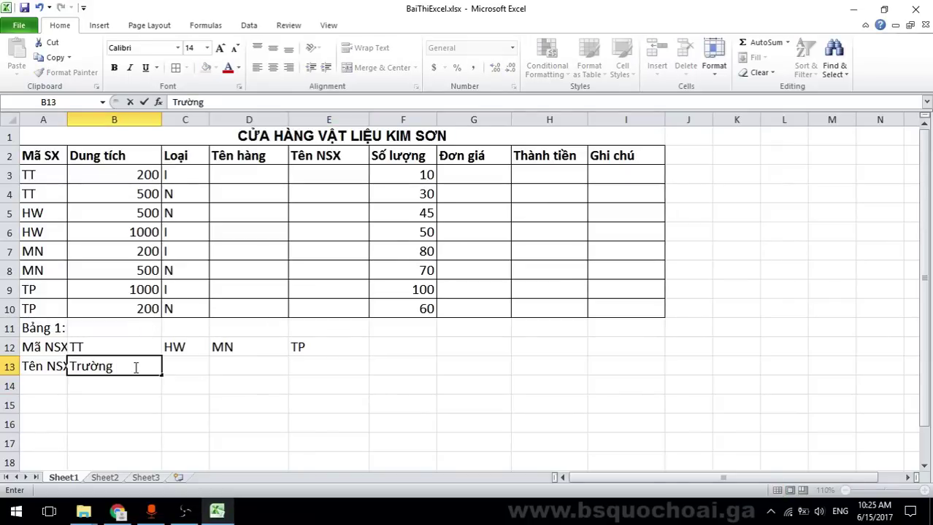
pyautogui.write(' Tien')
pyautogui.press('Tab')
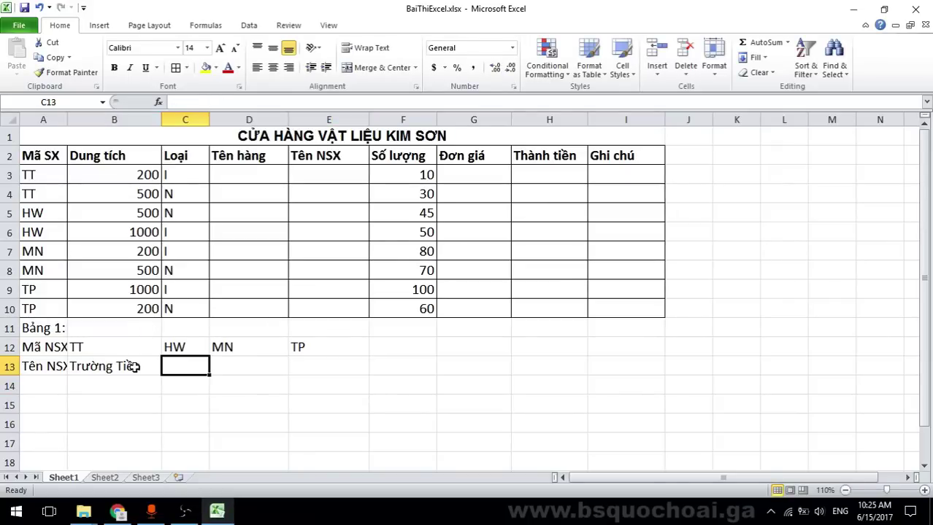
pyautogui.hotkey('alt', 'Tab')
pyautogui.hotkey('alt', 'Tab')
pyautogui.click(125, 365)
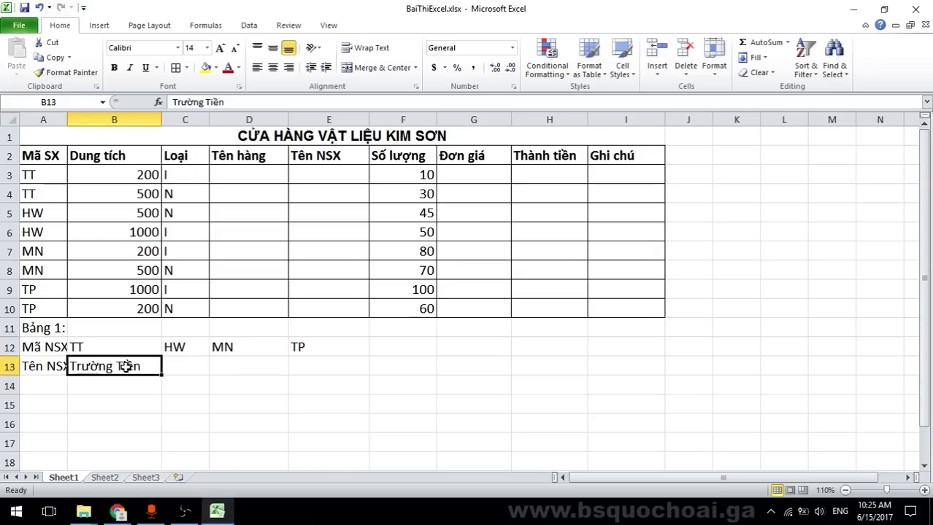
pyautogui.doubleClick(125, 367)
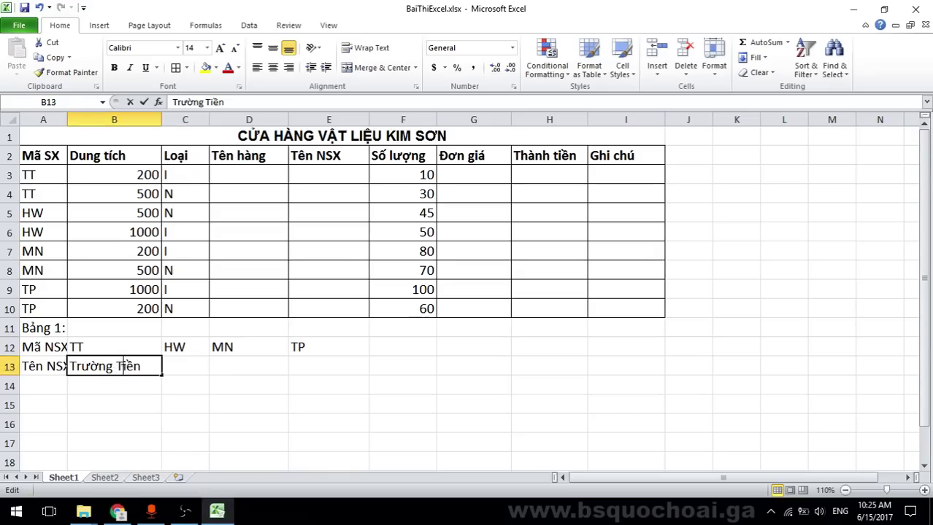
pyautogui.doubleClick(132, 367)
pyautogui.write('Tuyển')
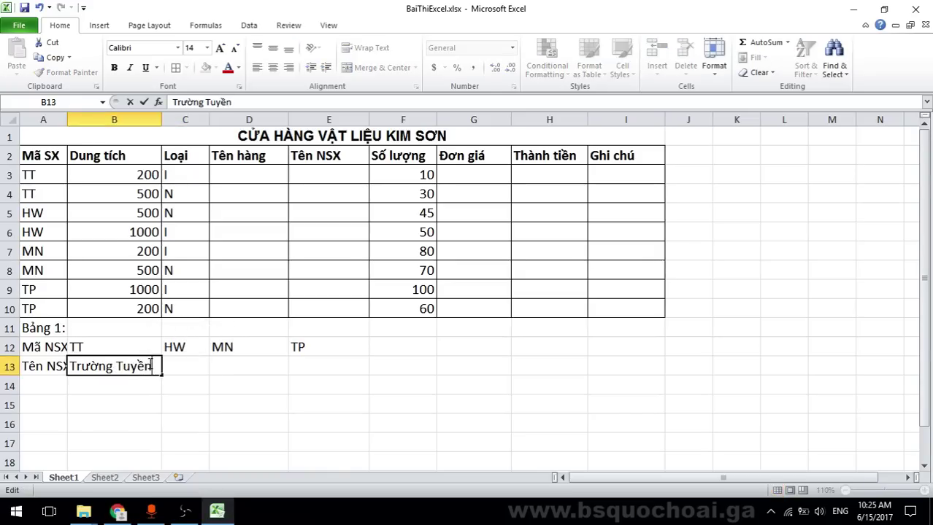
pyautogui.press('Tab')
pyautogui.write('Hư')
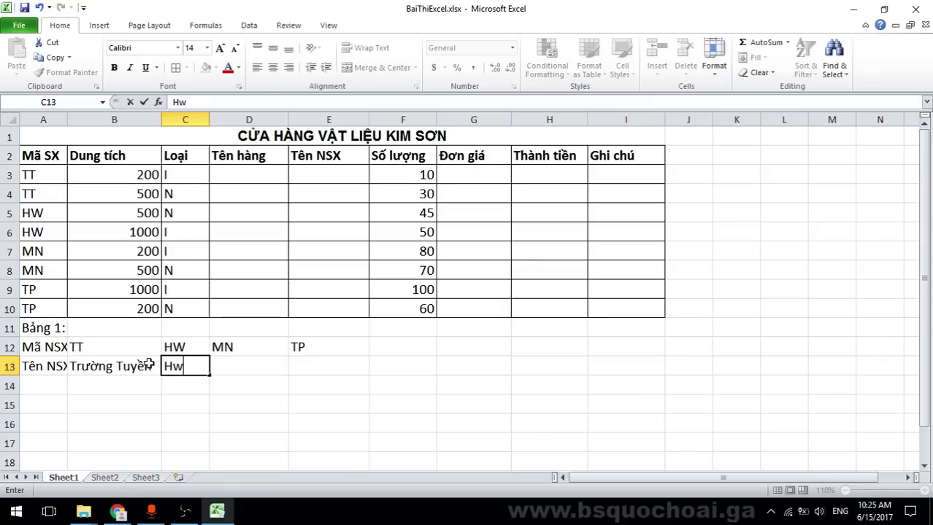
pyautogui.write('ata')
pyautogui.press('Return')
# Enter the remaining manufacturer names from the exam PDF: Minh Nghĩa in D13 and Thành Phát in E13
pyautogui.hotkey('alt', 'Tab')
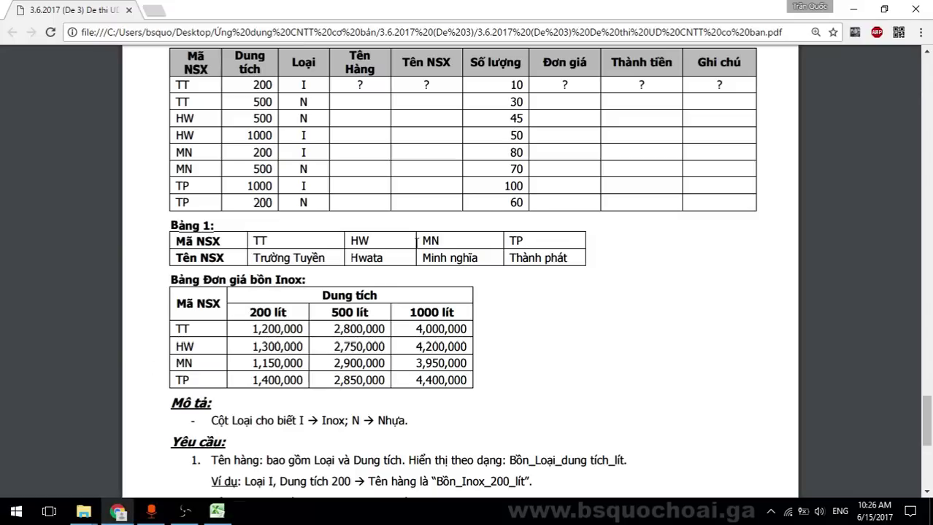
pyautogui.hotkey('alt', 'Tab')
pyautogui.click(264, 361)
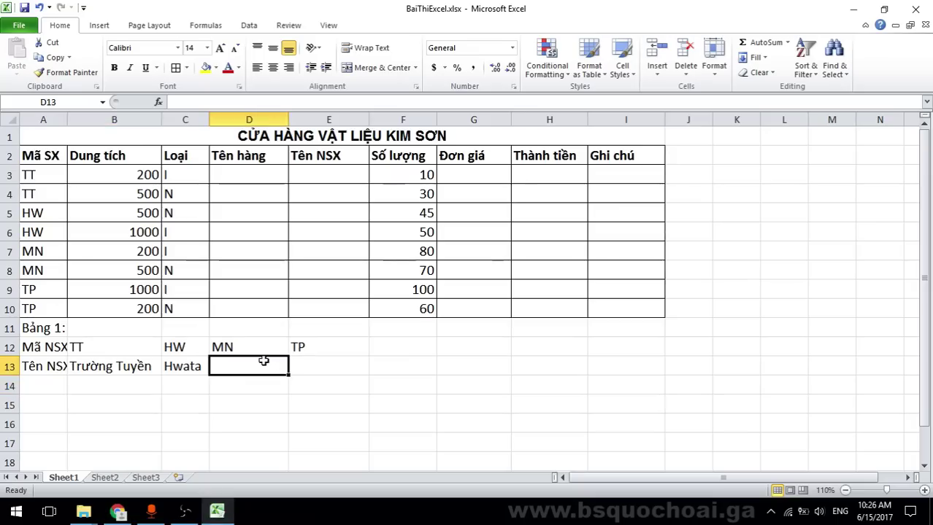
pyautogui.write('Minh ngh')
pyautogui.press('BackSpace')
pyautogui.press('BackSpace')
pyautogui.press('BackSpace')
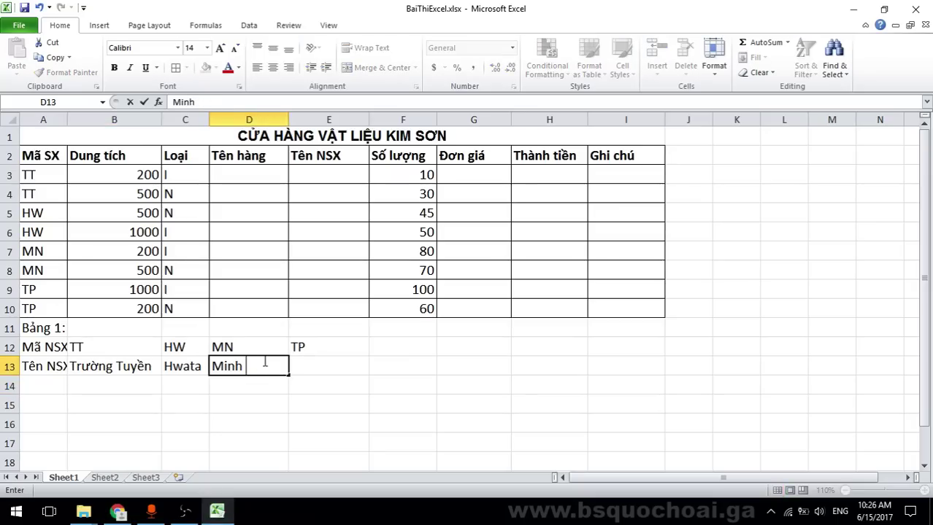
pyautogui.write('Ngha')
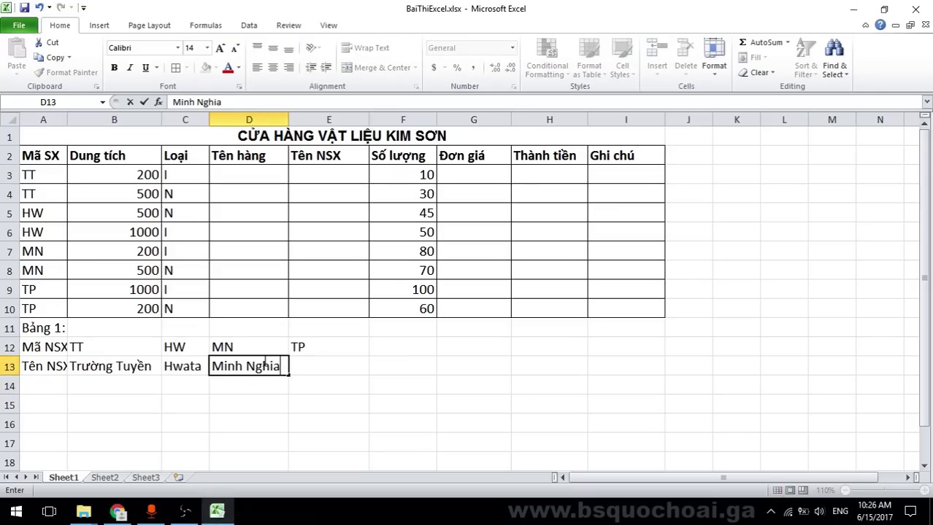
pyautogui.press('Tab')
pyautogui.write('Thanh')
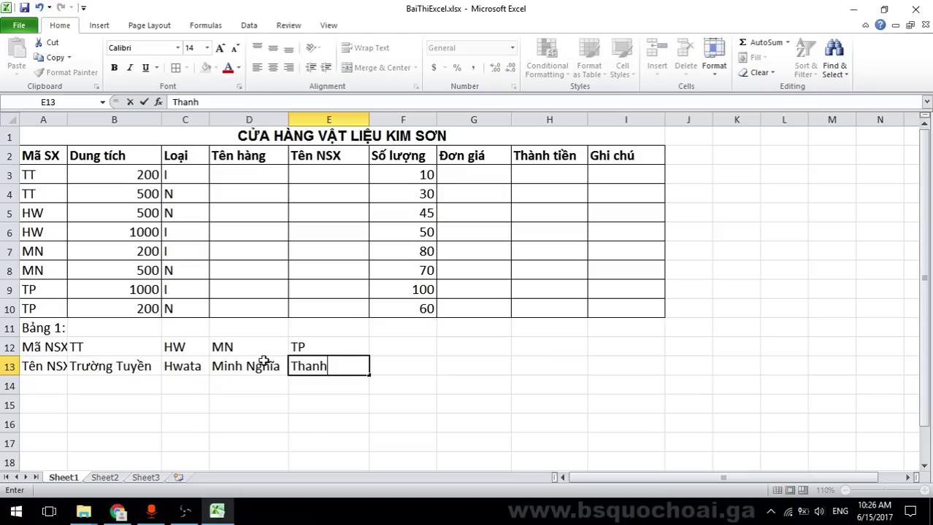
pyautogui.write(' Pha')
pyautogui.write('t')
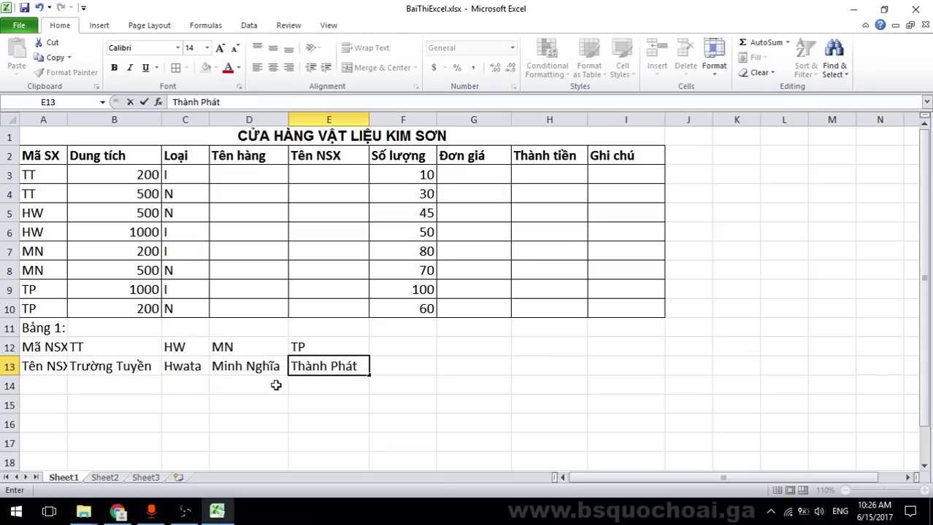
pyautogui.click(307, 384)
# Widen column A to fit its labels and make Bảng 1:, Mã NSX and Tên NSX in A11:A13 bold
pyautogui.moveTo(68, 123); pyautogui.dragTo(94, 123)
pyautogui.moveTo(48, 347); pyautogui.dragTo(54, 365)
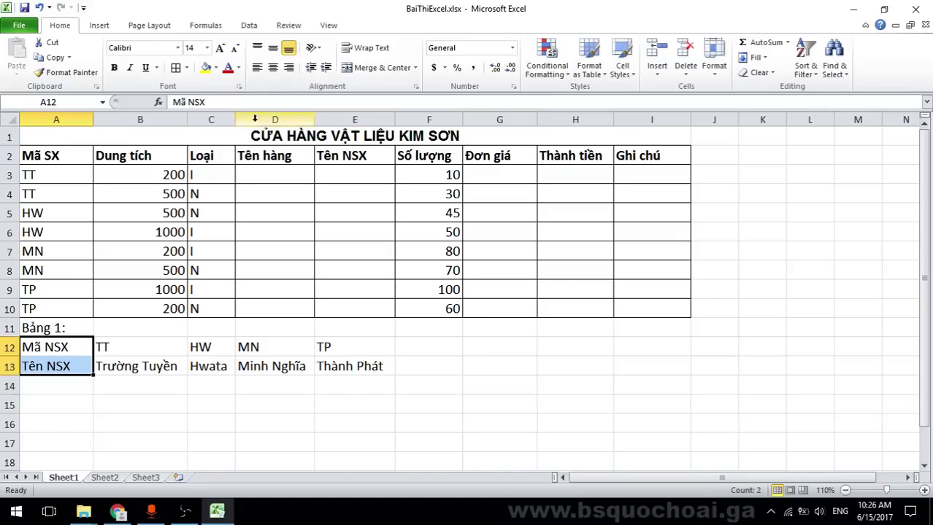
pyautogui.hotkey('ctrl', 'b')
pyautogui.click(48, 329)
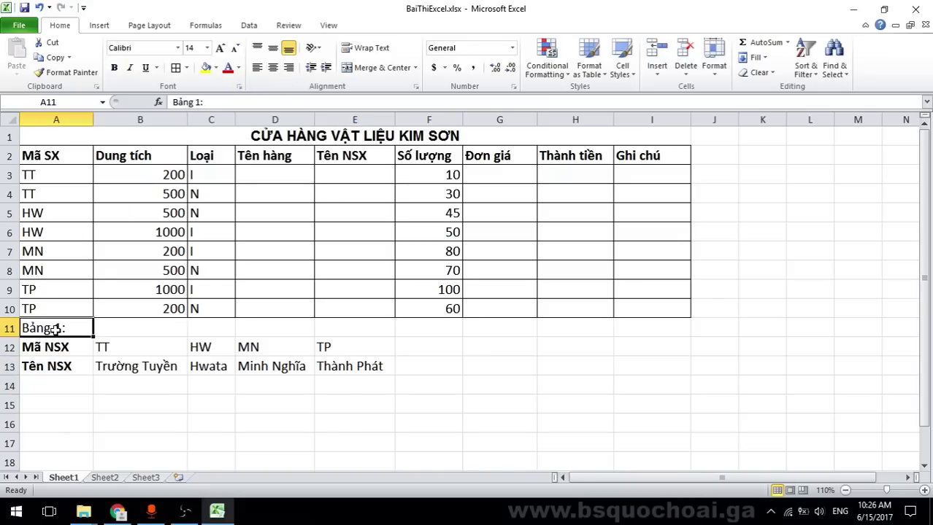
pyautogui.hotkey('ctrl', 'b')
# Make the Bảng 1: label in A11 bold and apply all borders to the manufacturer table in A12:E13
pyautogui.click(114, 366)
pyautogui.moveTo(70, 347); pyautogui.dragTo(358, 368)
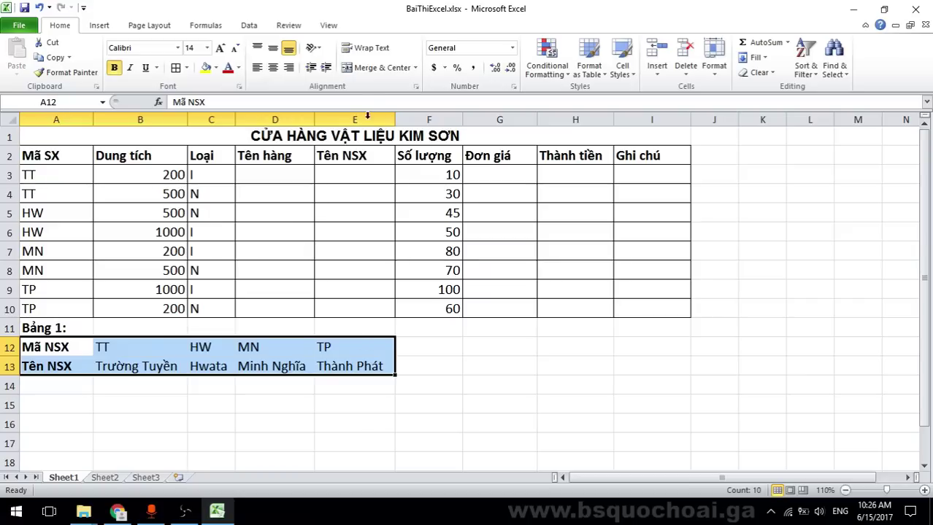
pyautogui.click(186, 67)
pyautogui.click(212, 176)
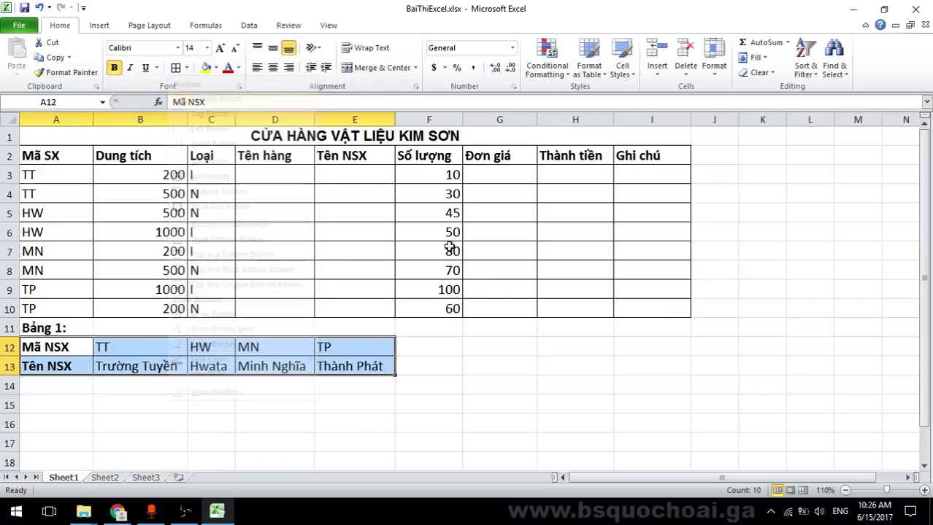
pyautogui.click(535, 344)
# Check the next table's title in the exam PDF and enter Bảng đơn giá bồn inox: in A14
pyautogui.hotkey('alt', 'Tab')
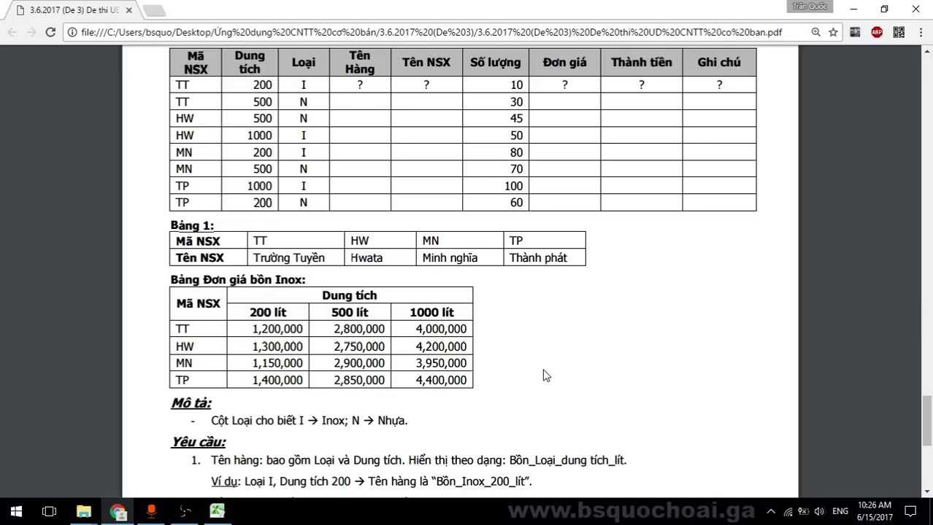
pyautogui.hotkey('alt', 'Tab')
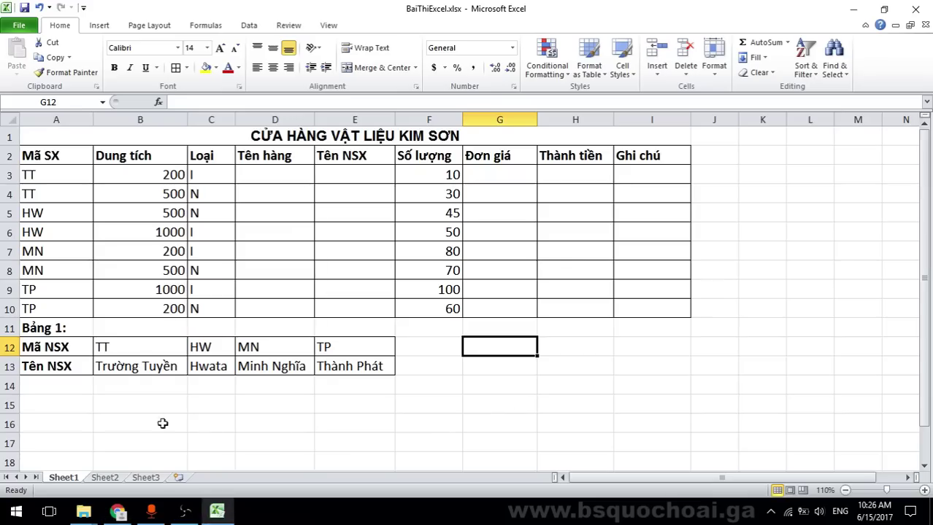
pyautogui.click(51, 385)
pyautogui.write('Bảng đơn g')
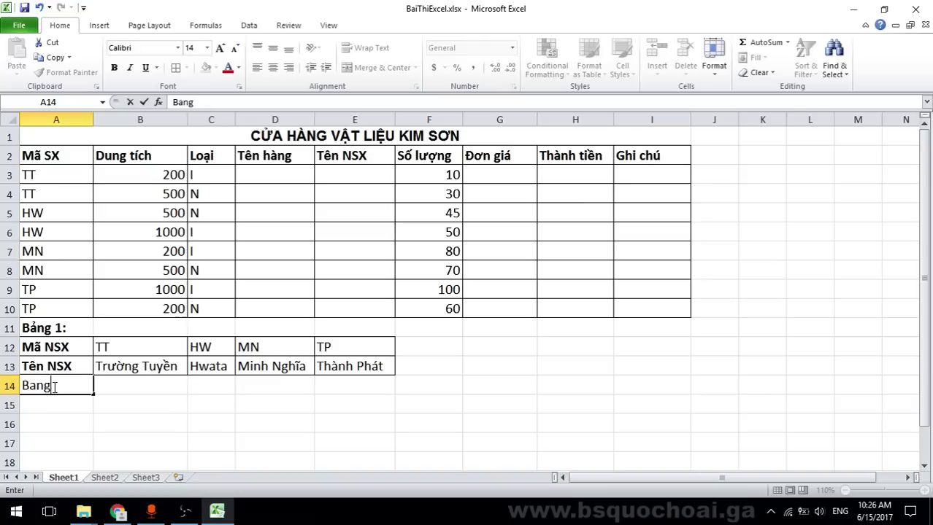
pyautogui.write('iá b')
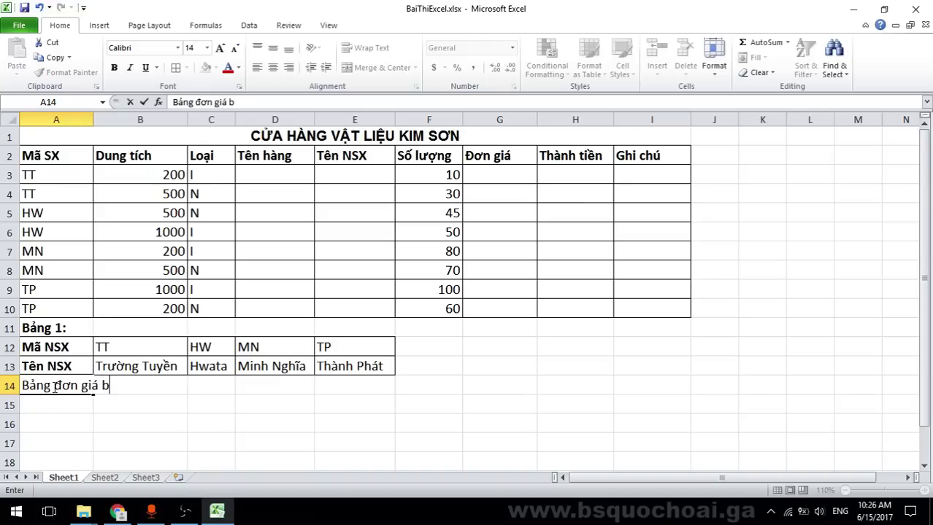
pyautogui.write('ồn inox:')
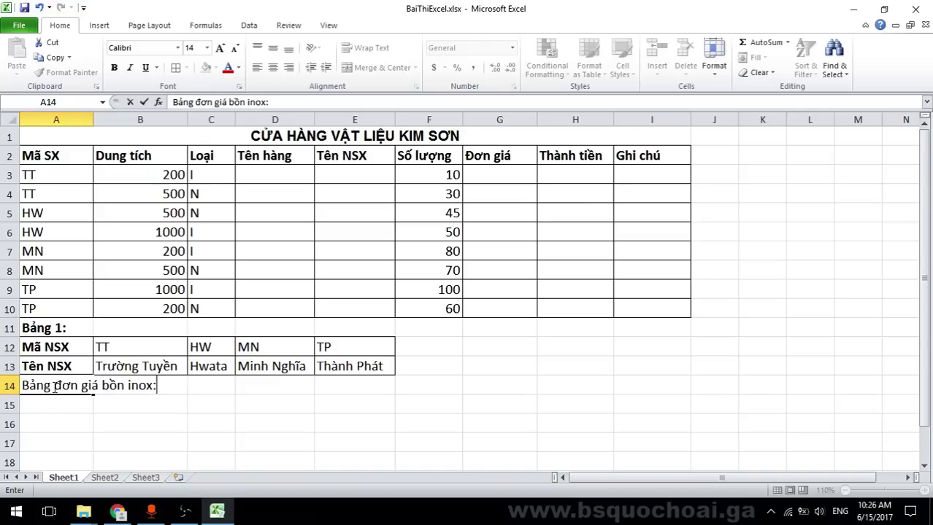
# Check the Inox price table's headers in the exam PDF and enter the Mã NSX header in A15
pyautogui.hotkey('alt', 'Tab')
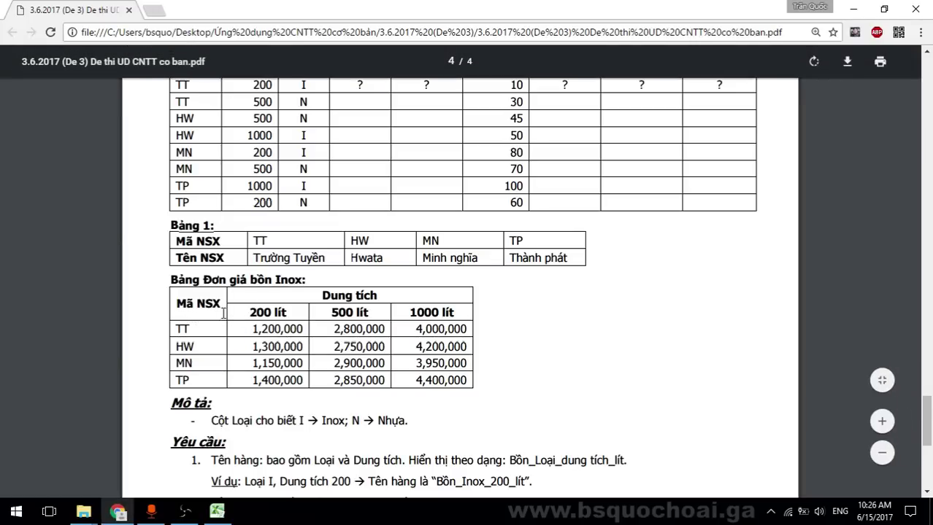
pyautogui.hotkey('alt', 'Tab')
pyautogui.write('Mã')
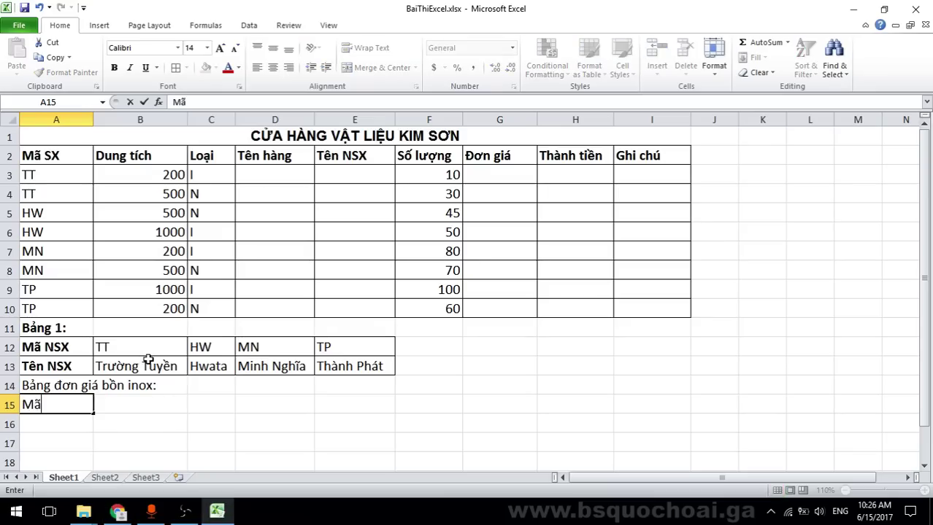
# Enter the price table headers "Mã SX" in A15 and "Dung tích" in B15, consulting the exam PDF
pyautogui.write(' SX')
pyautogui.press('Tab')
pyautogui.hotkey('alt', 'Tab')
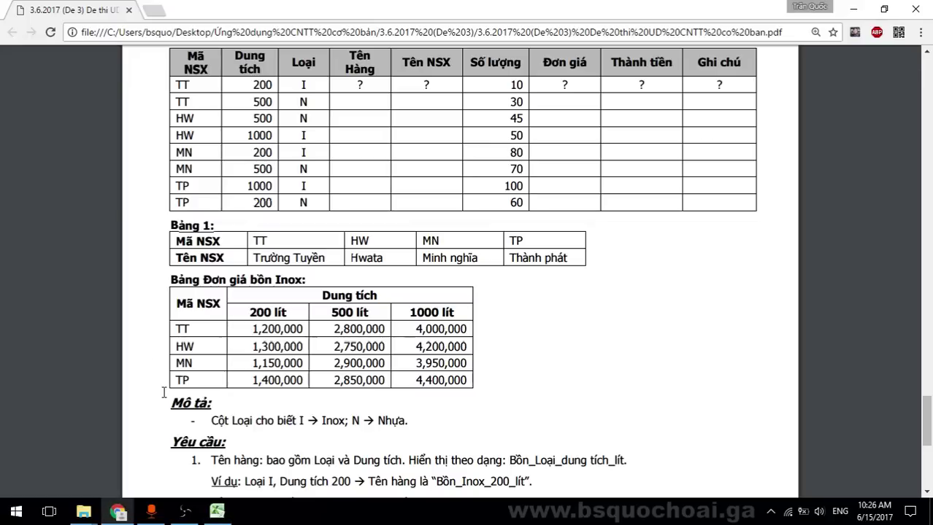
pyautogui.hotkey('alt', 'Tab')
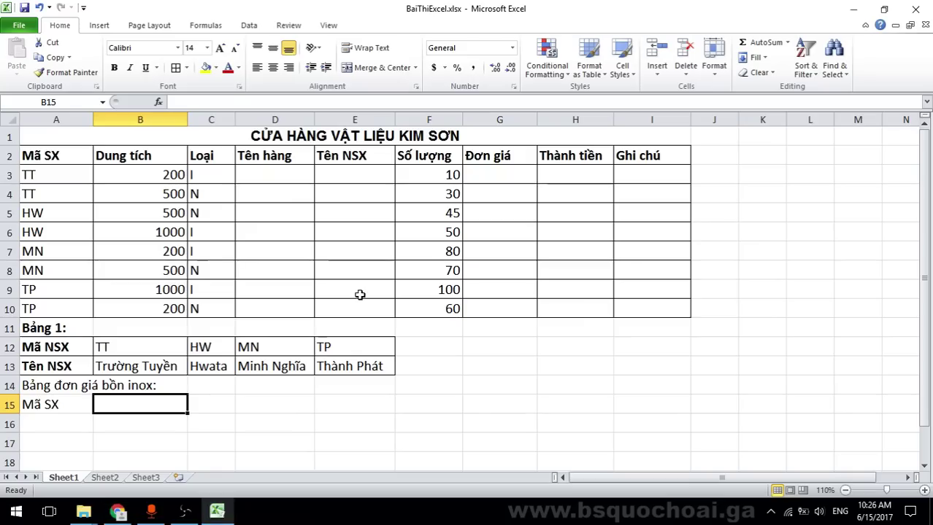
pyautogui.write('Dung tích')
pyautogui.press('Return')
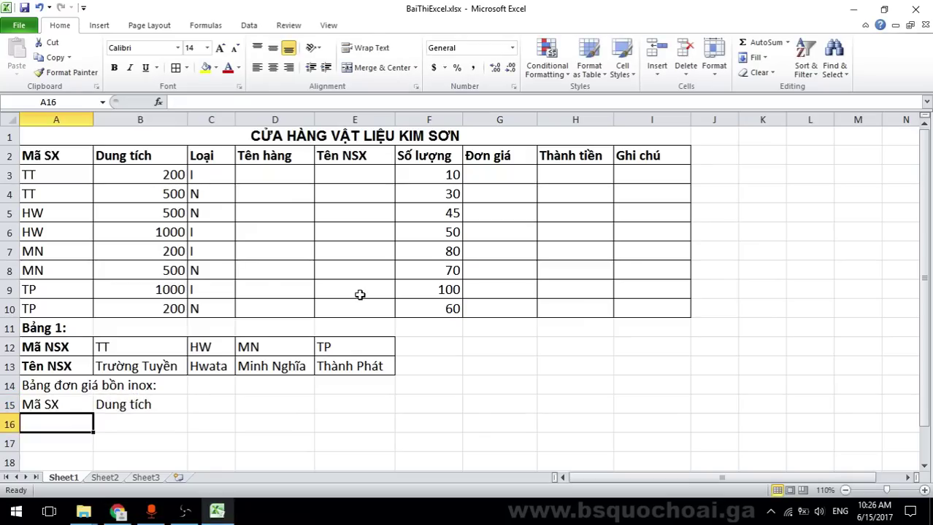
# Enter the capacity subheaders "200 lít", "500 lít" and "1000 lít" in B16:D16, following the exam PDF
pyautogui.click(168, 420)
pyautogui.hotkey('alt', 'Tab')
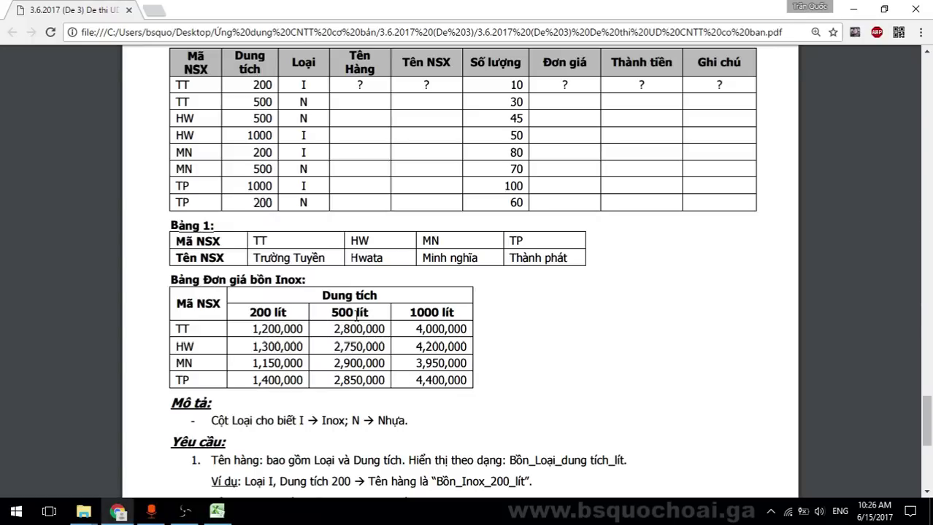
pyautogui.hotkey('alt', 'Tab')
pyautogui.write('200 lit')
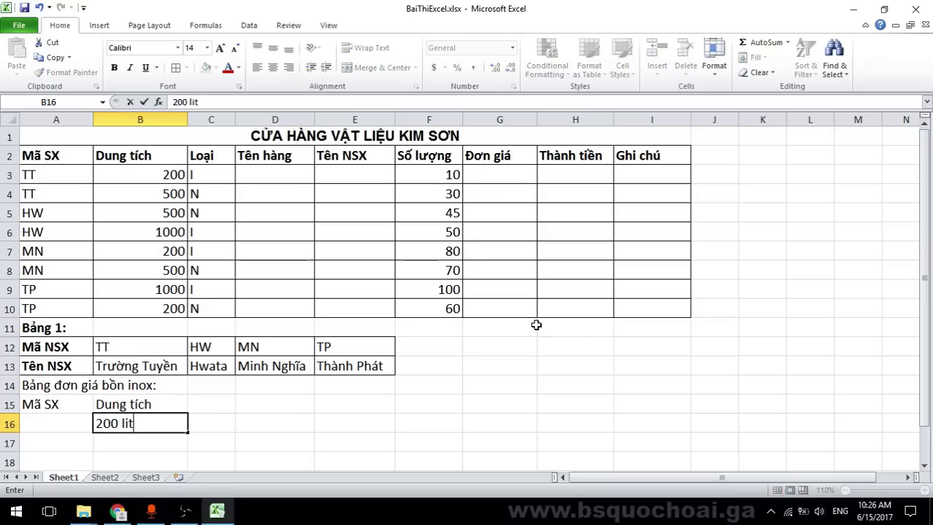
pyautogui.write('s')
pyautogui.press('Tab')
pyautogui.write('500')
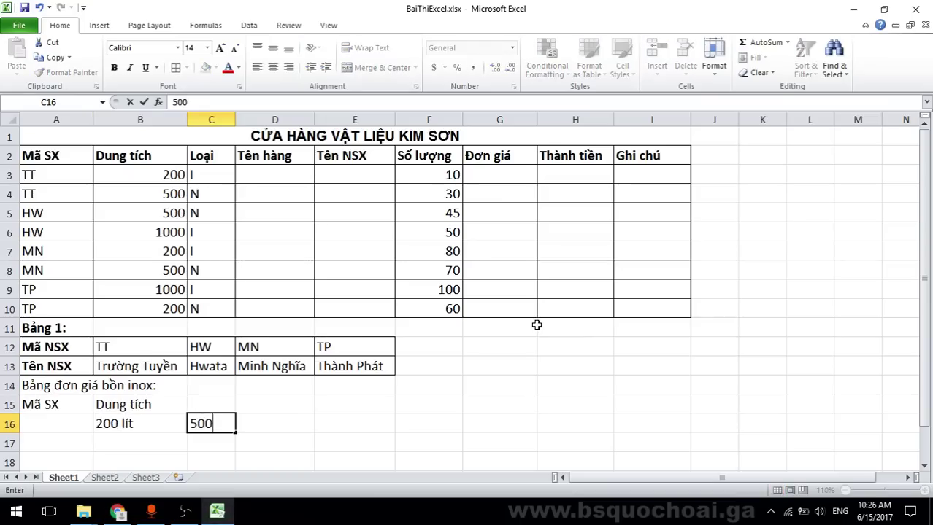
pyautogui.write(' lits')
pyautogui.press('Tab')
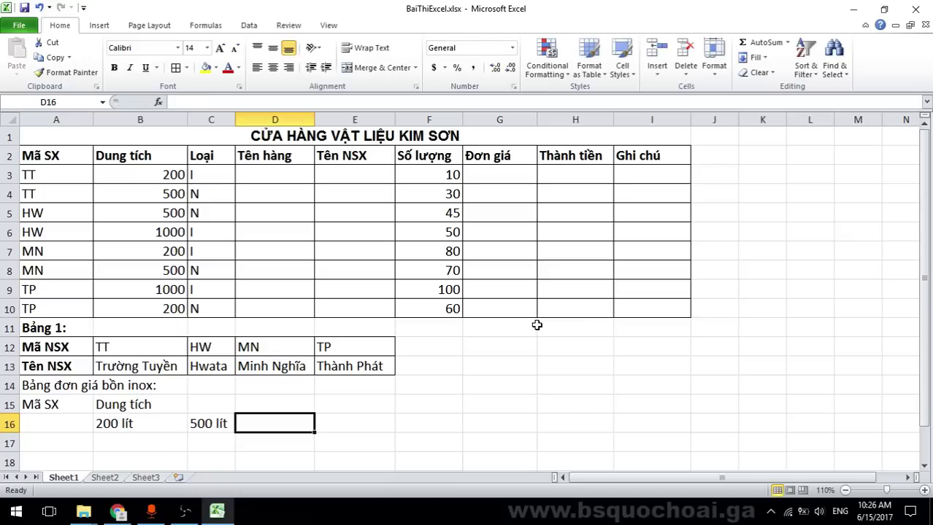
pyautogui.write('1000')
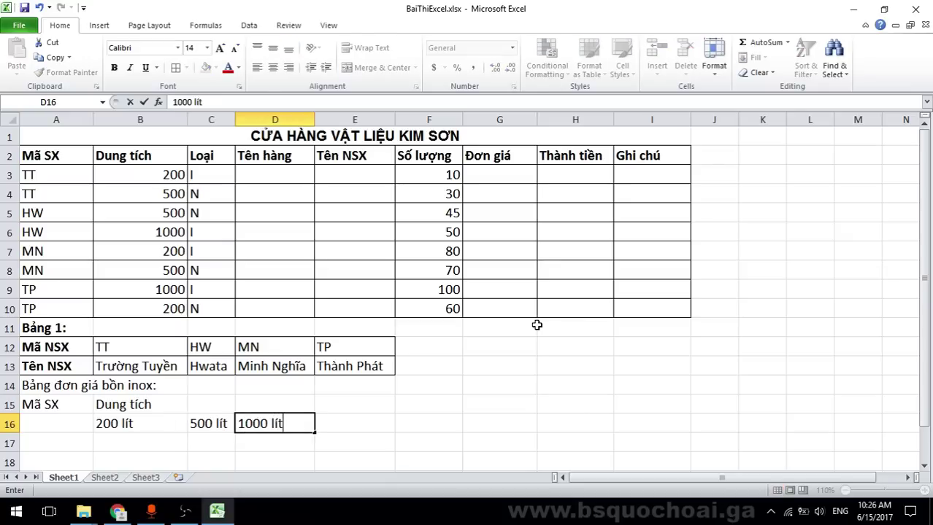
pyautogui.write(' lít')
pyautogui.press('Tab')
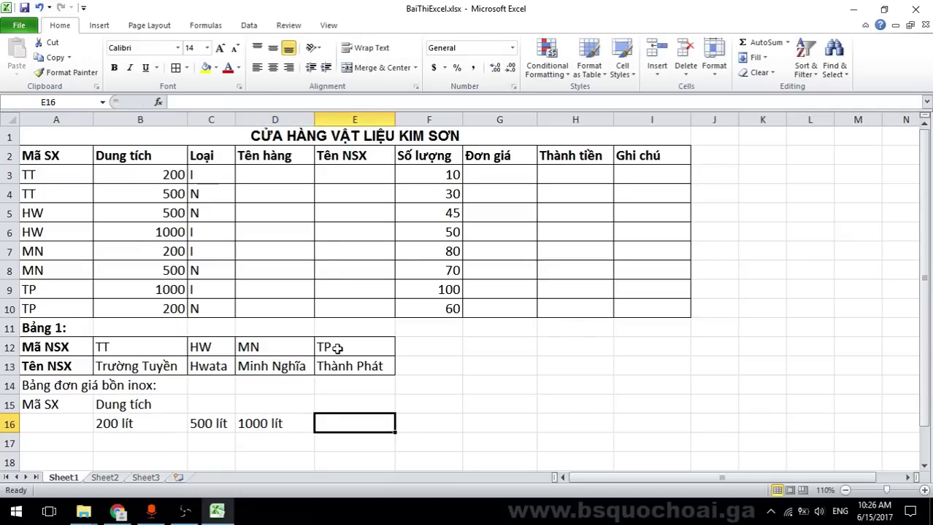
# Check the Inox price table in the exam PDF, and merge and center "Dung tích" across B15:D15
pyautogui.hotkey('alt', 'Tab')
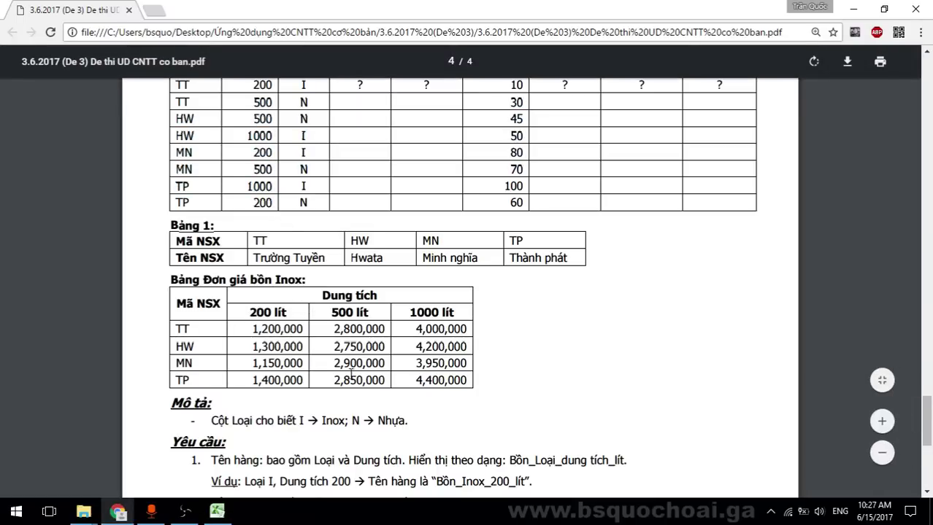
pyautogui.click(267, 329)
pyautogui.moveTo(247, 330); pyautogui.dragTo(470, 384)
pyautogui.click(208, 352)
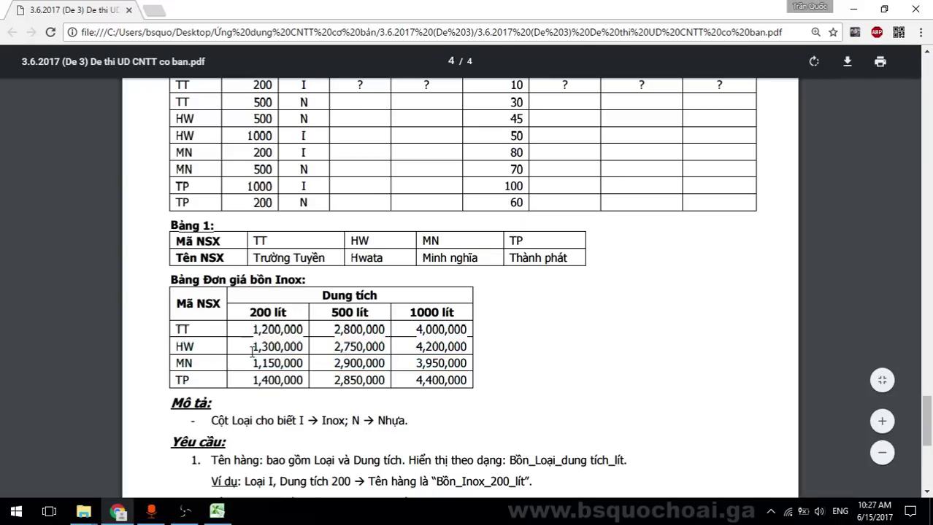
pyautogui.click(217, 511)
pyautogui.click(46, 441)
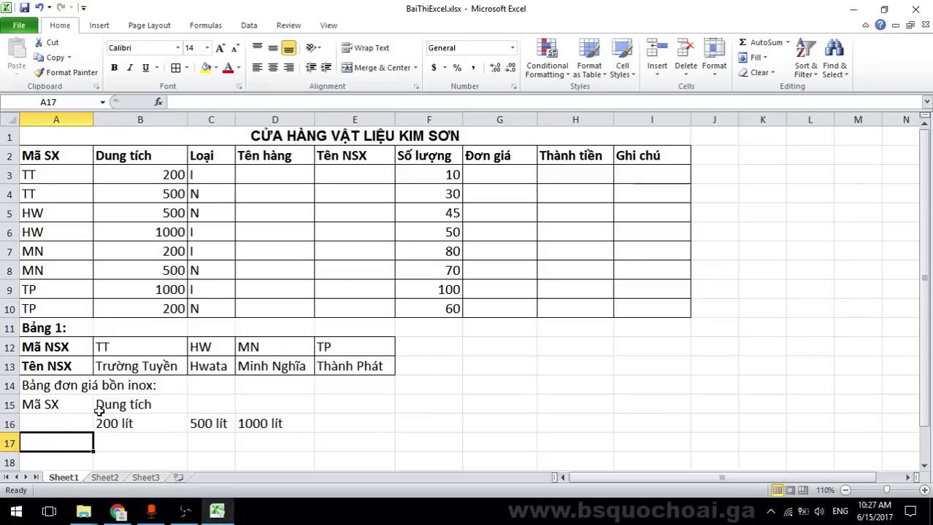
pyautogui.moveTo(77, 408); pyautogui.dragTo(281, 408)
pyautogui.click(146, 408)
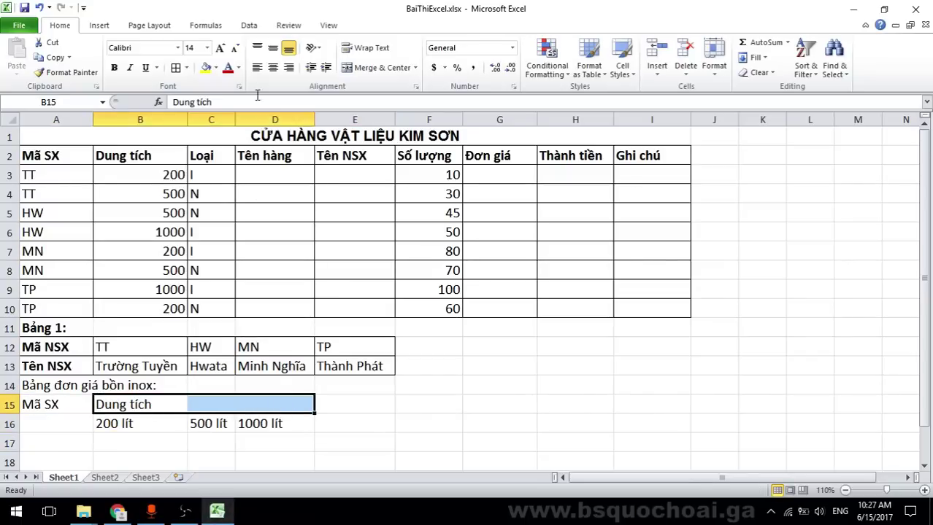
pyautogui.click(379, 67)
# Enter the manufacturer codes TT, HW, MN and TP in A17:A20
pyautogui.moveTo(58, 402); pyautogui.dragTo(95, 416)
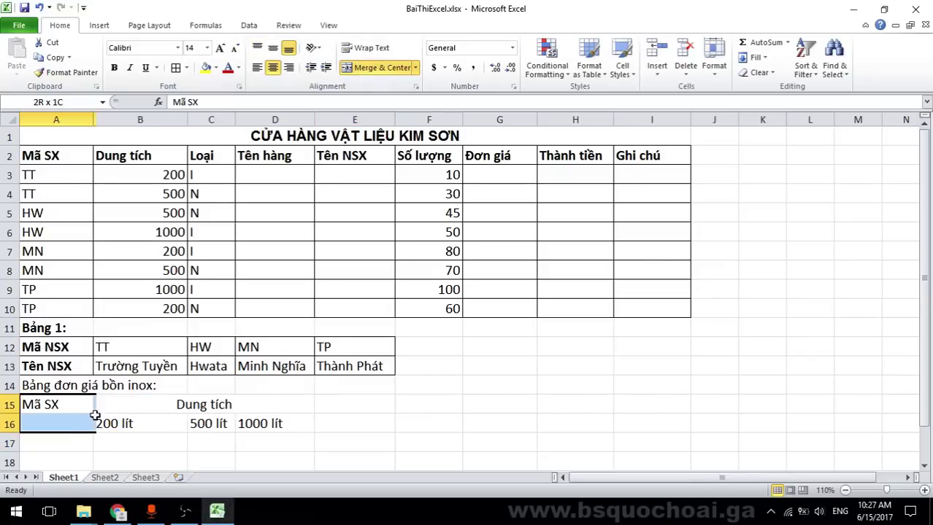
pyautogui.click(61, 456)
pyautogui.click(59, 443)
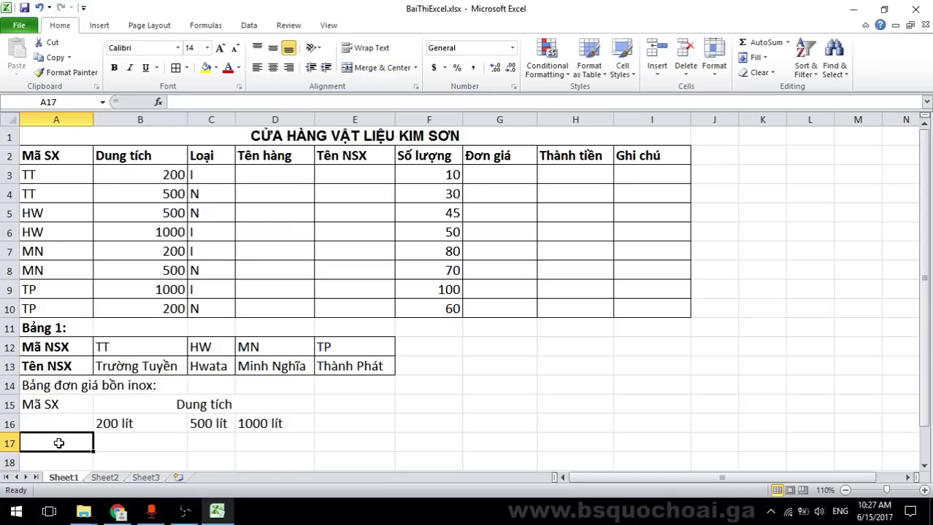
pyautogui.write('TT')
pyautogui.press('Return')
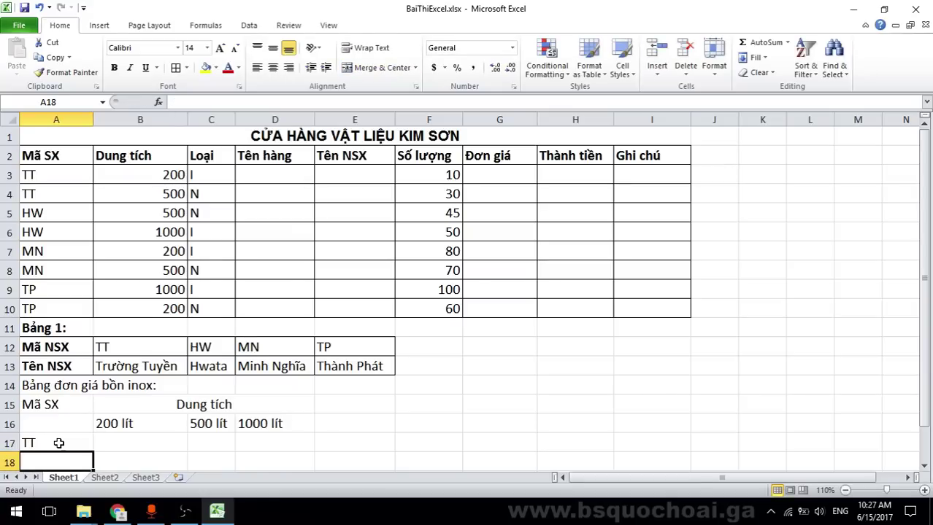
pyautogui.write('HW')
pyautogui.press('Return')
pyautogui.write('MN')
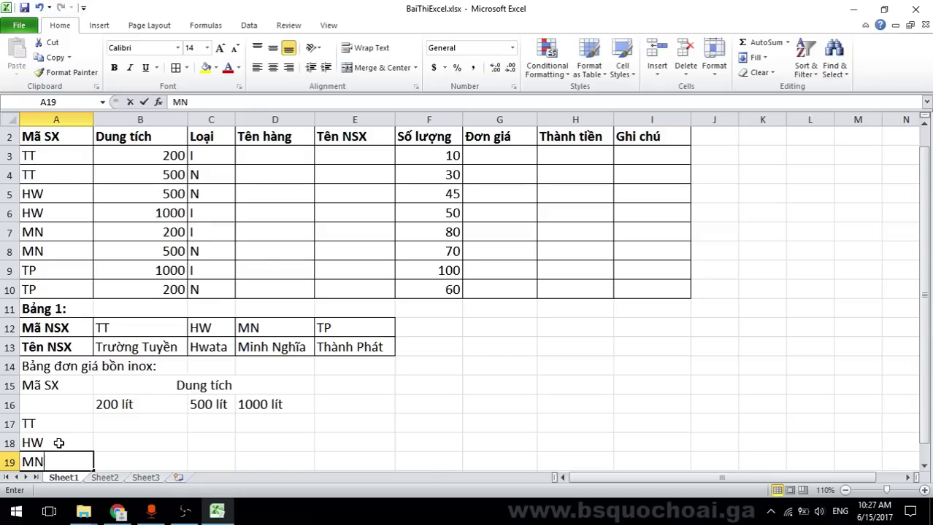
pyautogui.press('Return')
pyautogui.write('TP')
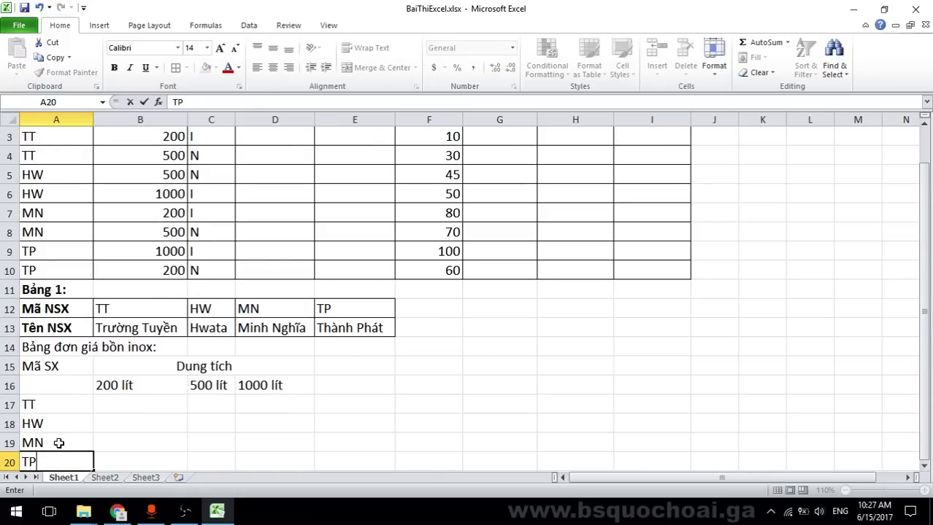
# Apply all borders to the Inox price table range A15:D20
pyautogui.moveTo(64, 433); pyautogui.dragTo(53, 420)
pyautogui.moveTo(46, 370); pyautogui.dragTo(216, 451)
pyautogui.click(176, 67)
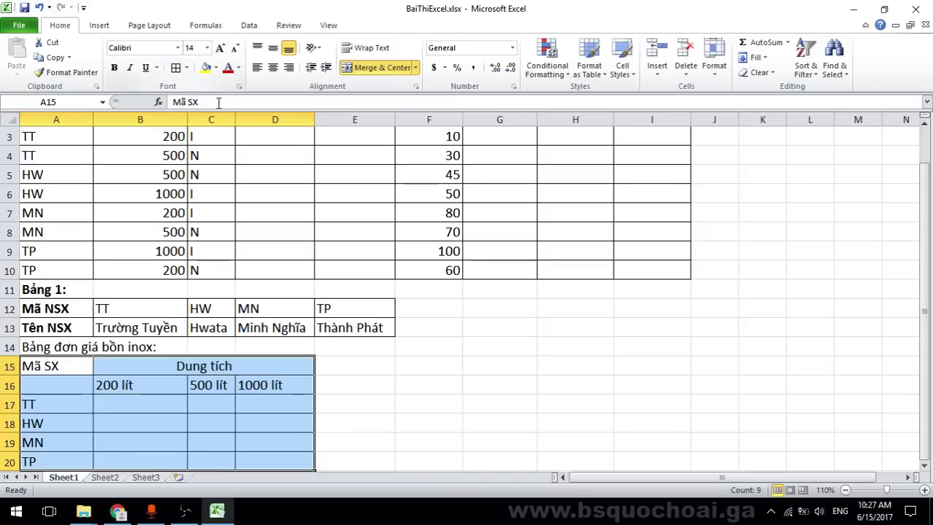
pyautogui.click(431, 365)
pyautogui.scroll(-2, 381, 327)
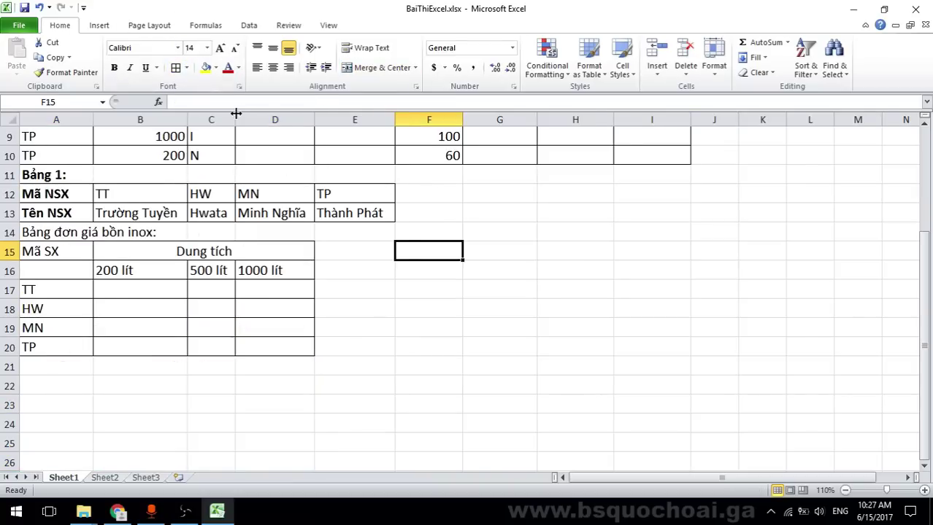
# Widen column C slightly and make the price table headers in A15:D16 bold
pyautogui.click(376, 308)
pyautogui.hotkey('alt', 'Tab')
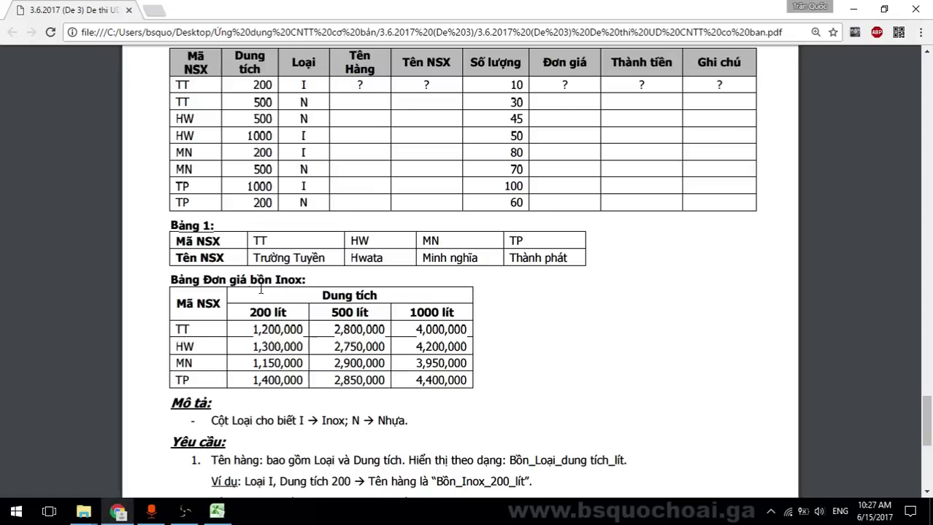
pyautogui.hotkey('alt', 'Tab')
pyautogui.moveTo(68, 255); pyautogui.dragTo(199, 284)
pyautogui.hotkey('ctrl', 'b')
# Merge and center A15:A16 and align its header vertically in the middle
pyautogui.moveTo(69, 251); pyautogui.dragTo(68, 265)
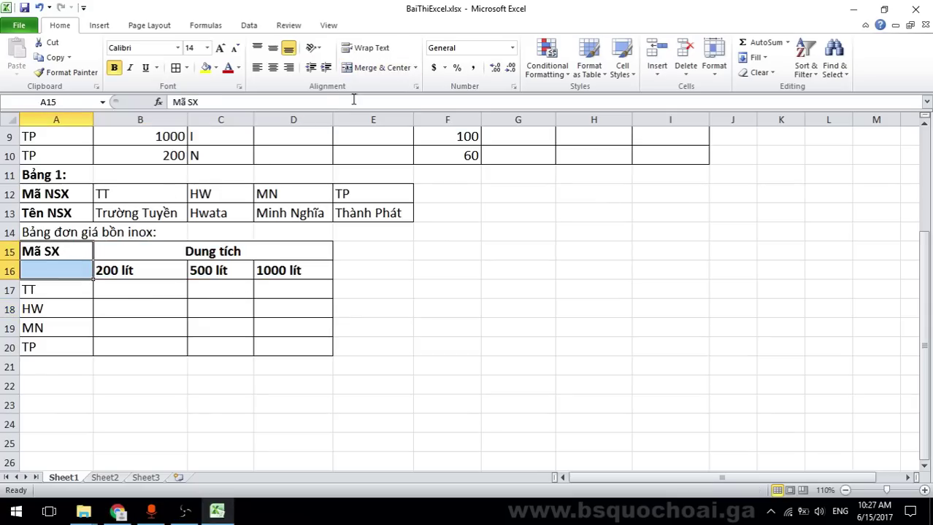
pyautogui.click(380, 70)
pyautogui.click(272, 48)
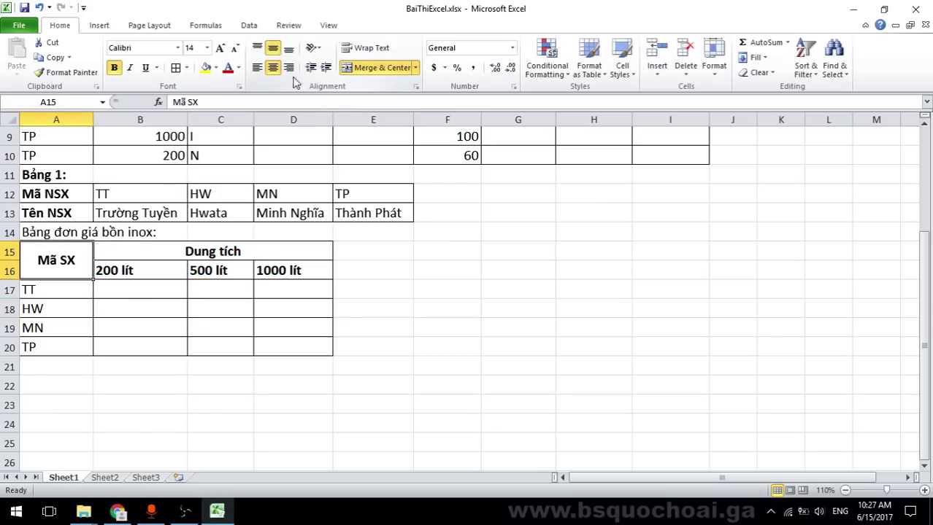
pyautogui.click(472, 290)
# Correct the price table's code column header to "Mã NSX", matching the exam PDF
pyautogui.hotkey('alt', 'Tab')
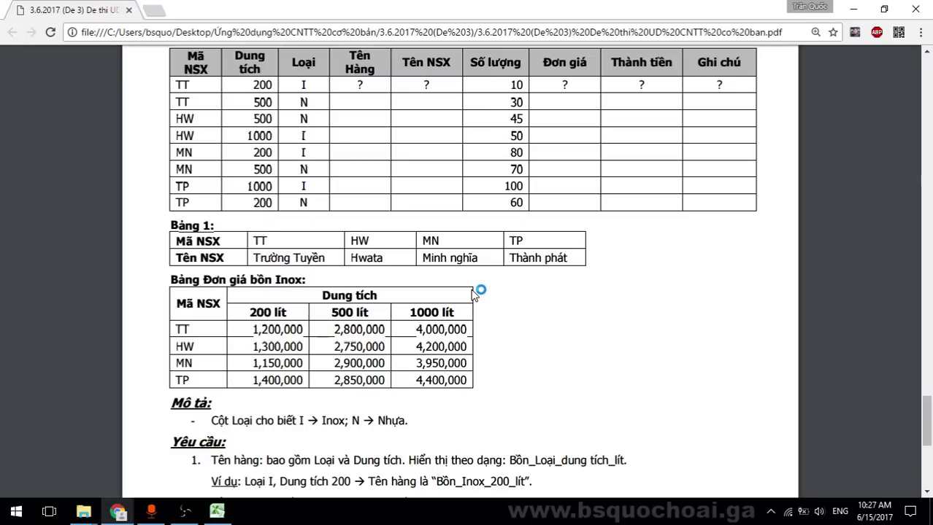
pyautogui.hotkey('alt', 'Tab')
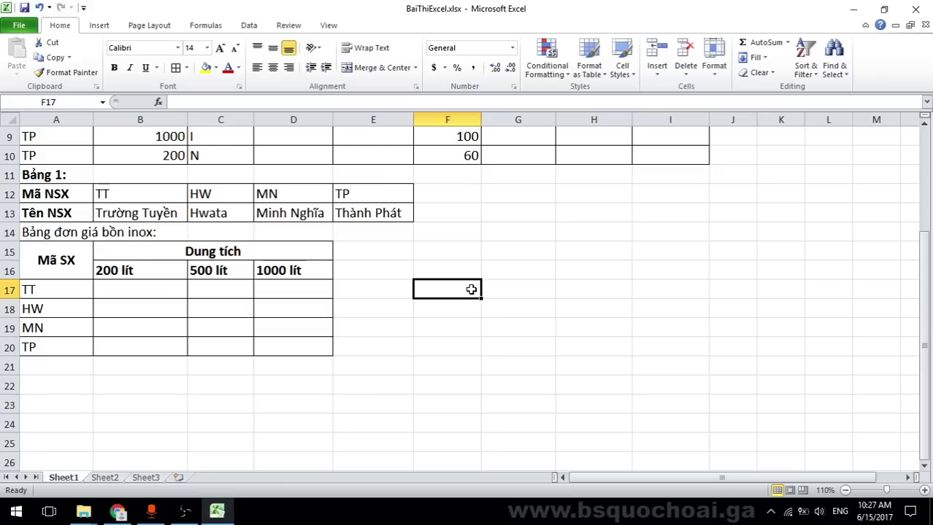
pyautogui.doubleClick(61, 264)
pyautogui.write('n')
pyautogui.click(288, 319)
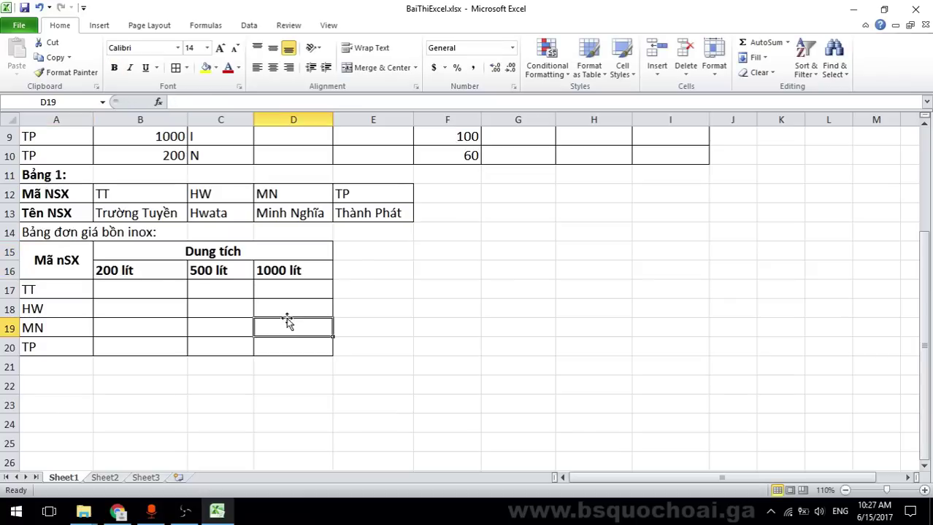
pyautogui.click(73, 260)
pyautogui.doubleClick(63, 264)
pyautogui.write('N')
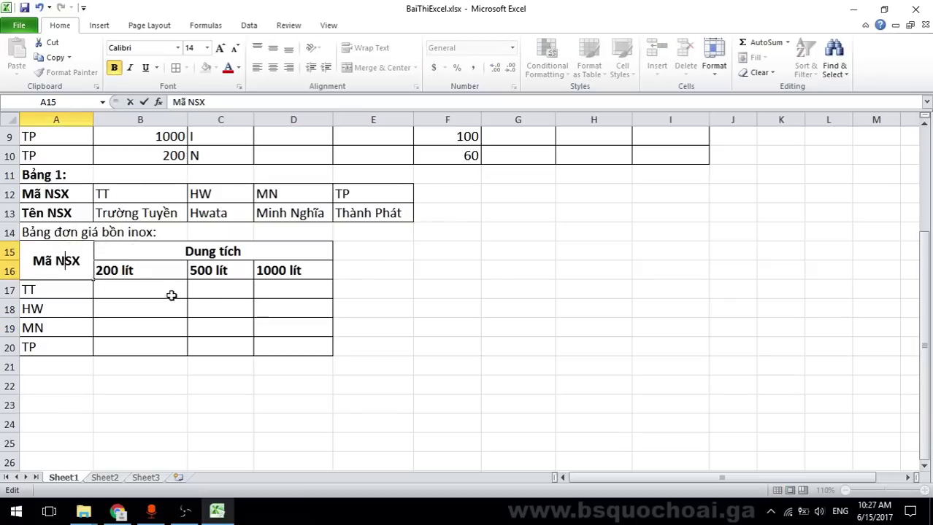
pyautogui.click(219, 307)
# Enter the 200 lít price 1200000 for TT in B17, as given in the exam PDF
pyautogui.hotkey('alt', 'Tab')
pyautogui.hotkey('alt', 'Tab')
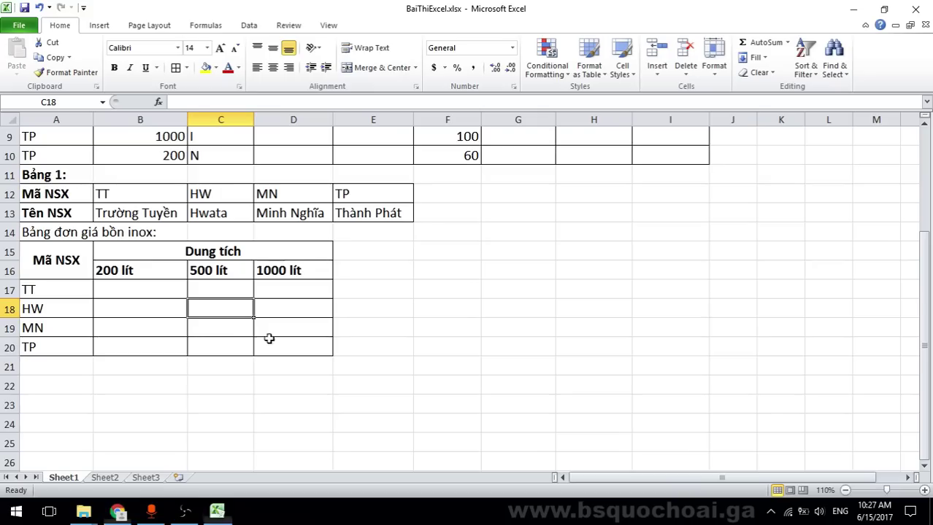
pyautogui.click(132, 296)
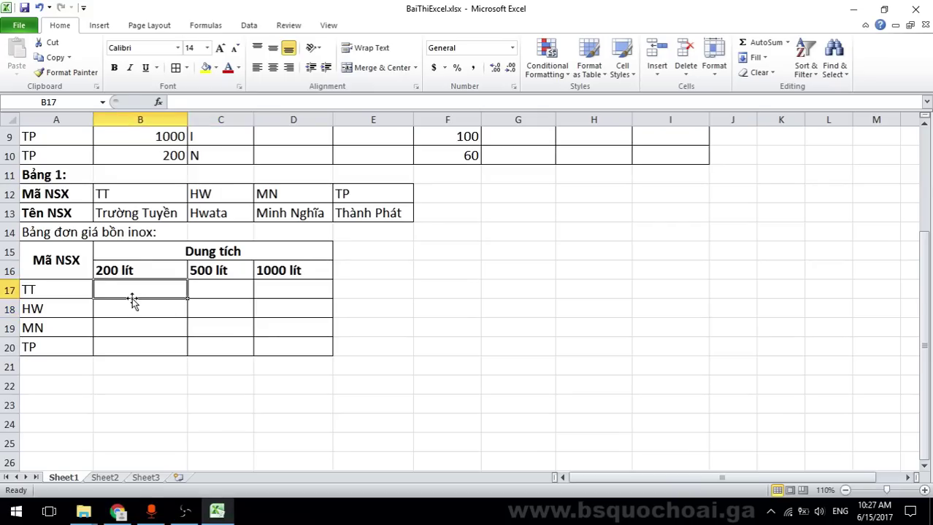
pyautogui.write('1200000')
pyautogui.press('Return')
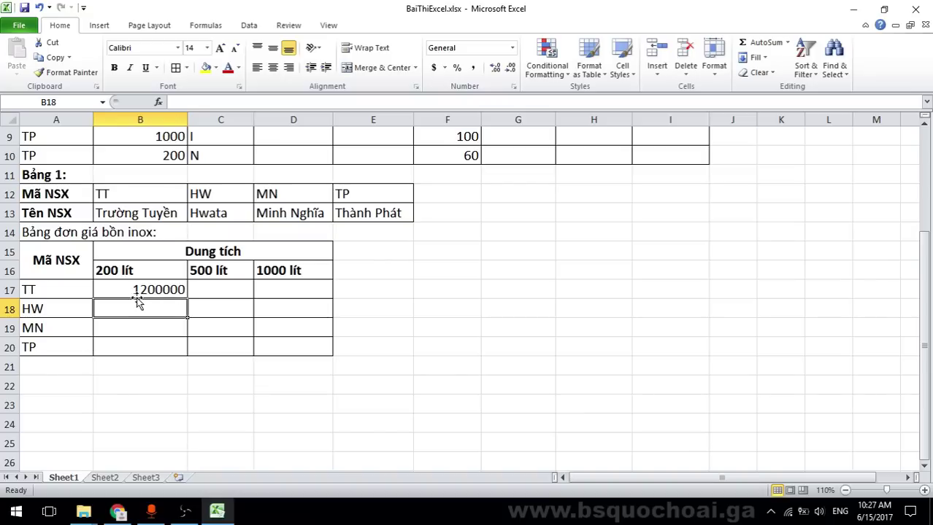
# Enter the 500 lít price 2800000 for TT in C17, as given in the exam PDF
pyautogui.click(216, 284)
pyautogui.hotkey('alt', 'Tab')
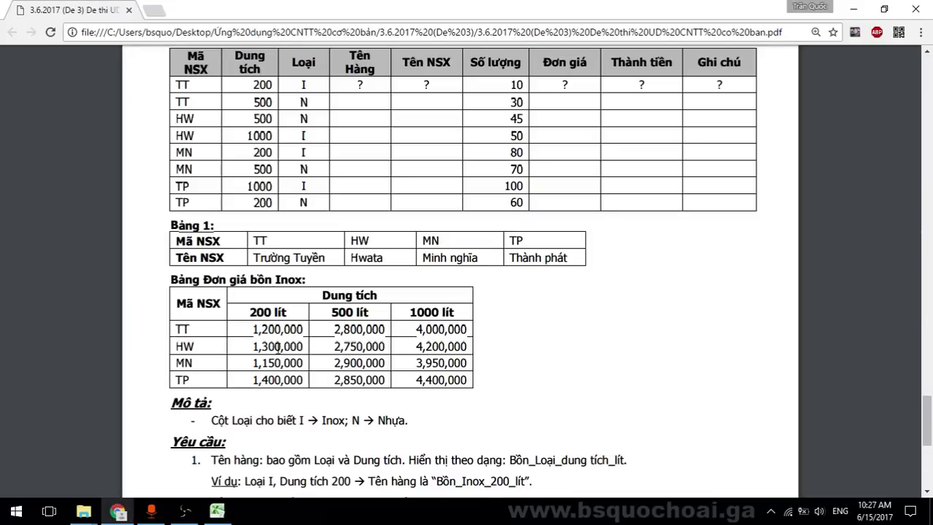
pyautogui.hotkey('alt', 'Tab')
pyautogui.hotkey('alt', 'Tab')
pyautogui.hotkey('alt', 'Tab')
pyautogui.write('28000')
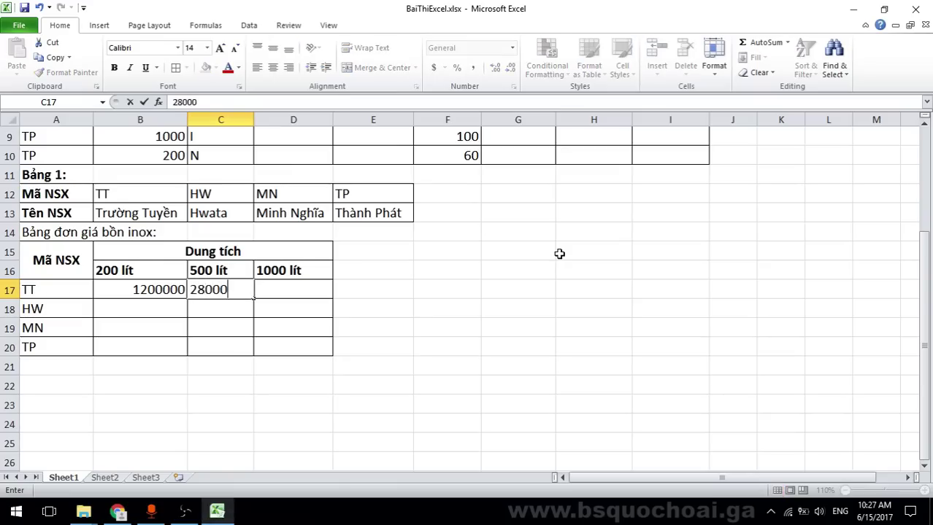
pyautogui.write('00')
pyautogui.press('Tab')
# Enter the 1000 lít price 4000000 for TT in D17, as given in the exam PDF
pyautogui.hotkey('alt', 'Tab')
pyautogui.hotkey('alt', 'Tab')
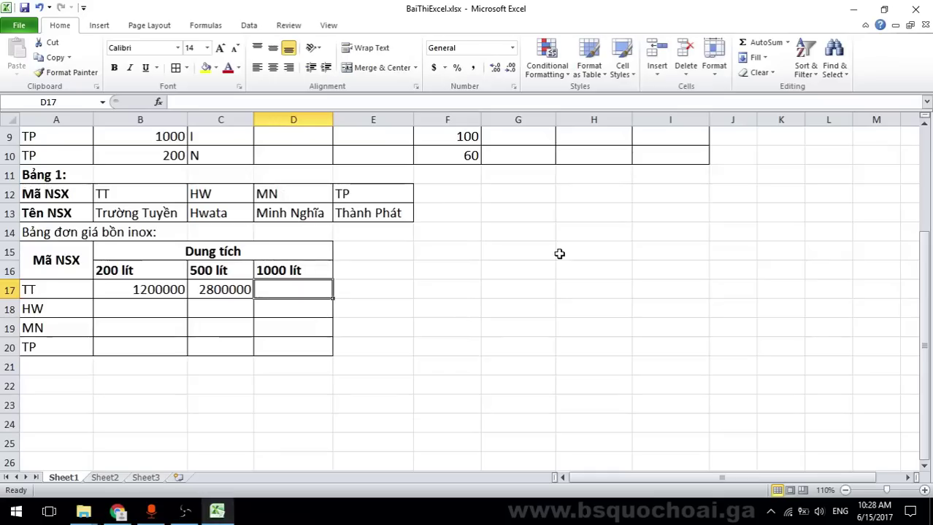
pyautogui.write('400000')
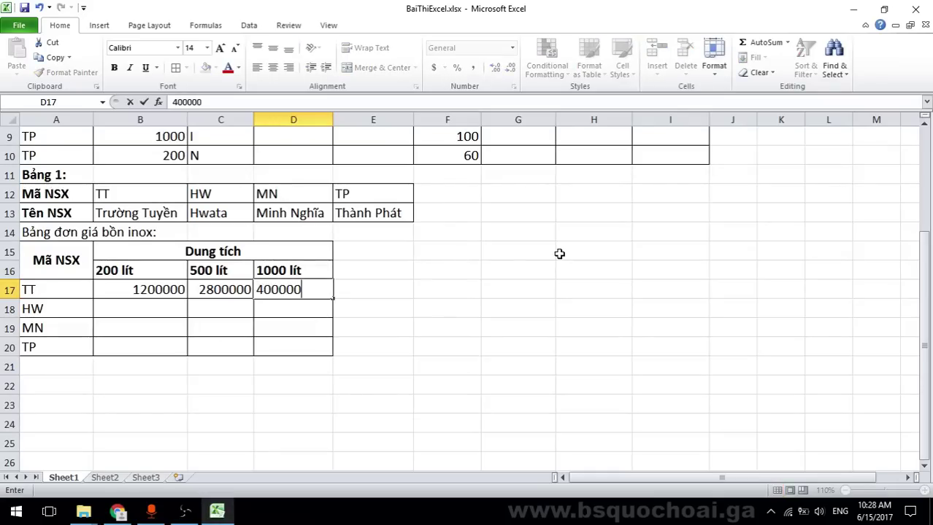
pyautogui.write('0')
pyautogui.press('Tab')
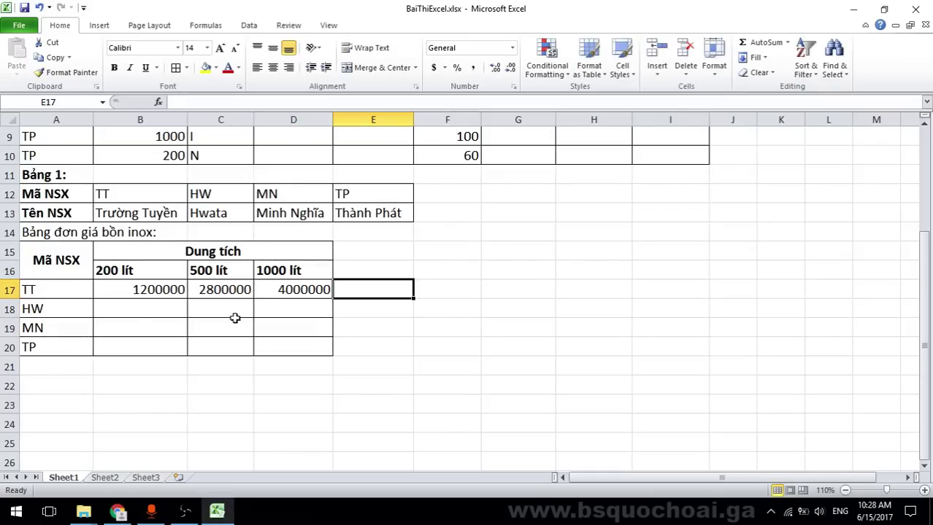
# Enter the HW prices from the exam PDF: 1300000 for 200 lít in B18 and 2750000 for 500 lít in C18
pyautogui.click(132, 324)
pyautogui.click(159, 307)
pyautogui.hotkey('alt', 'Tab')
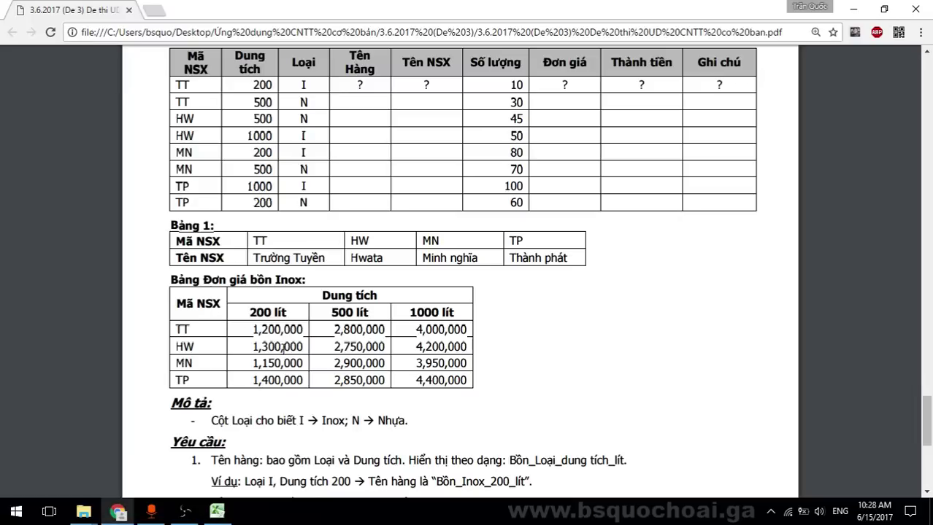
pyautogui.hotkey('alt', 'Tab')
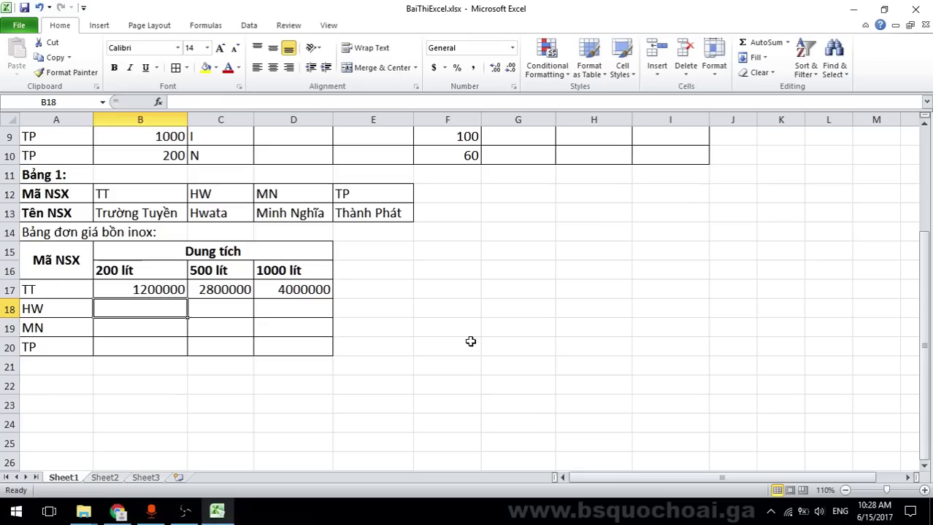
pyautogui.write('130000')
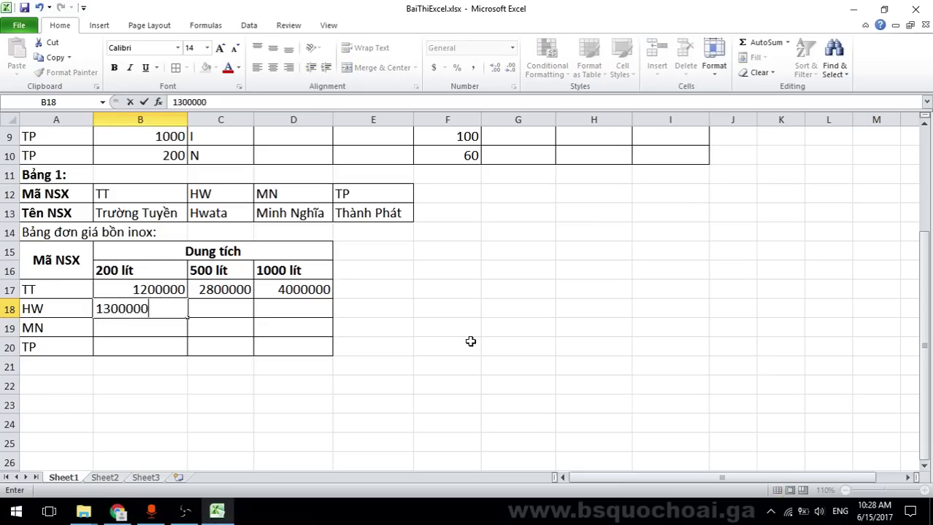
pyautogui.write('0')
pyautogui.press('Tab')
pyautogui.write('2')
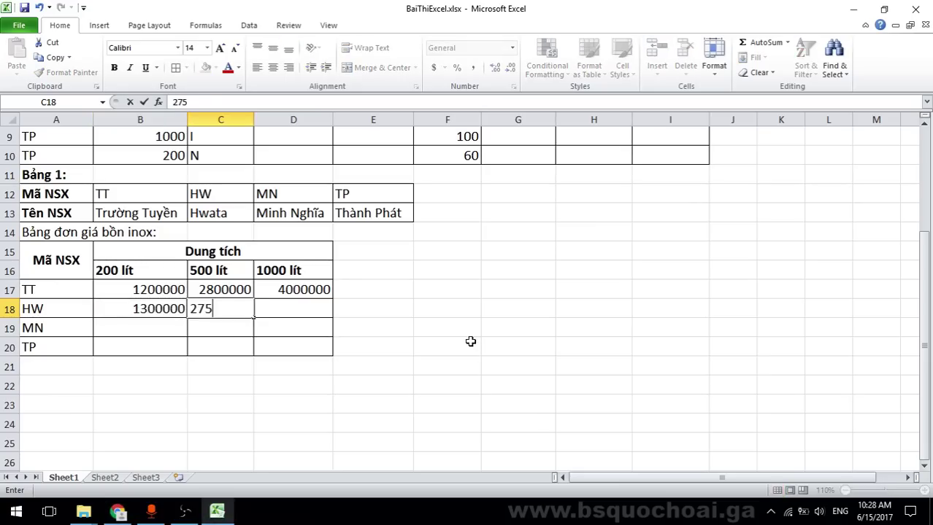
pyautogui.write('750000')
pyautogui.press('Tab')
# Enter the 1000 lít price 4200000 for HW in D18, as given in the exam PDF
pyautogui.hotkey('alt', 'Tab')
pyautogui.hotkey('alt', 'Tab')
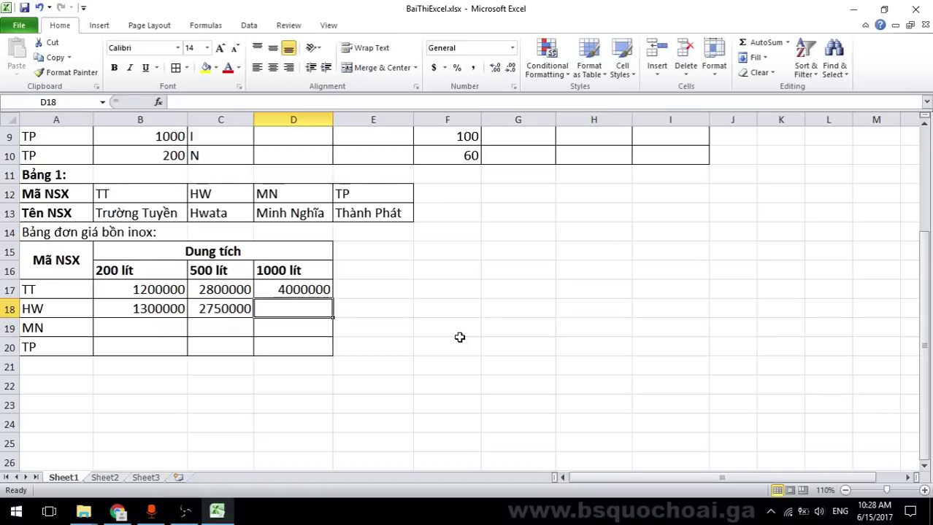
pyautogui.write('4200000')
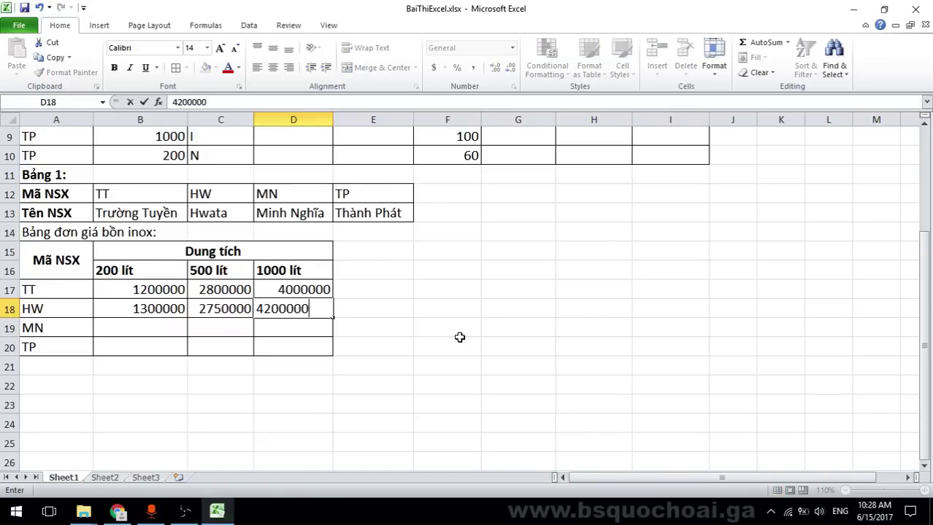
pyautogui.press('Tab')
# Enter the MN prices from the exam PDF: 1150000 for 200 lít in B19 and 2900000 for 500 lít in C19
pyautogui.hotkey('alt', 'Tab')
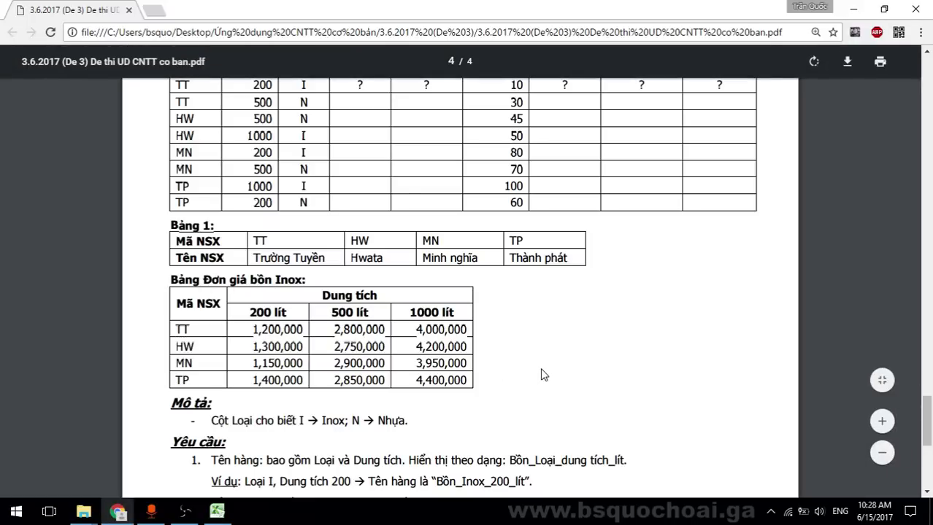
pyautogui.hotkey('alt', 'Tab')
pyautogui.write('11500')
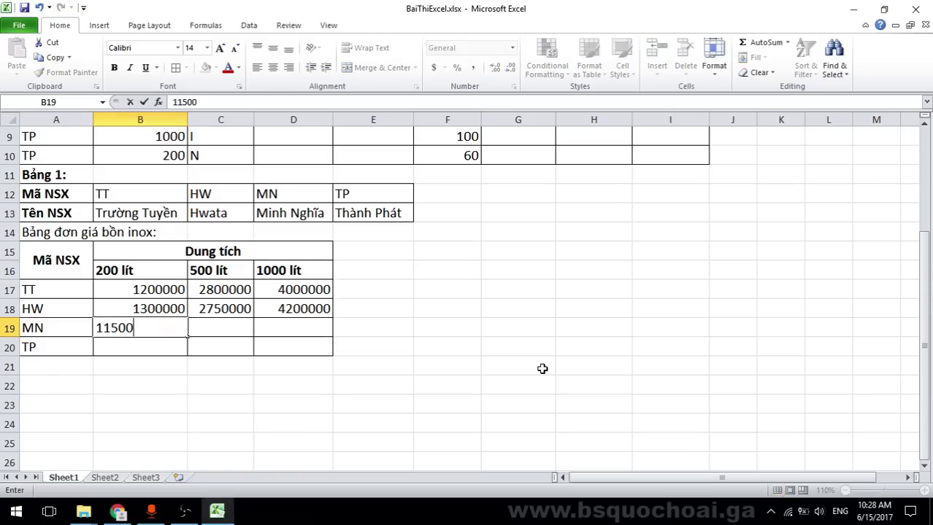
pyautogui.write('00')
pyautogui.press('Tab')
pyautogui.hotkey('alt', 'Tab')
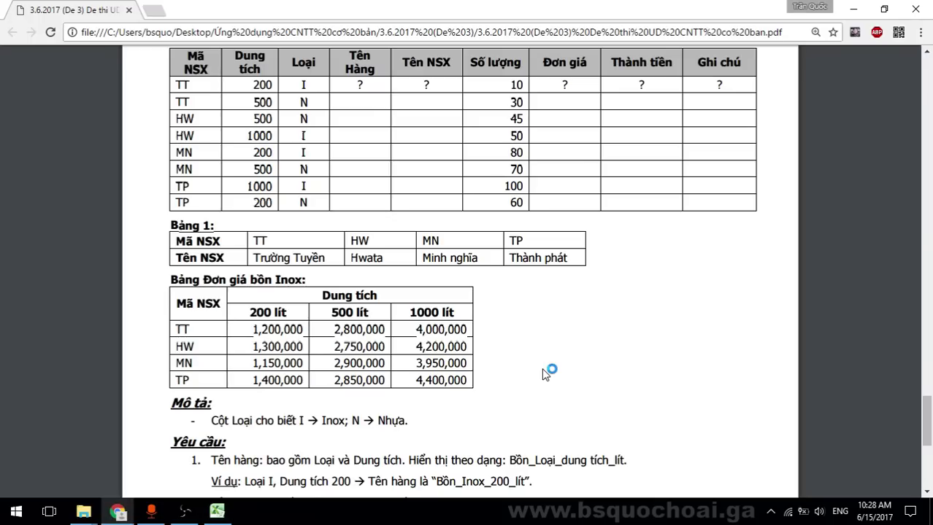
pyautogui.hotkey('alt', 'Tab')
pyautogui.write('29000')
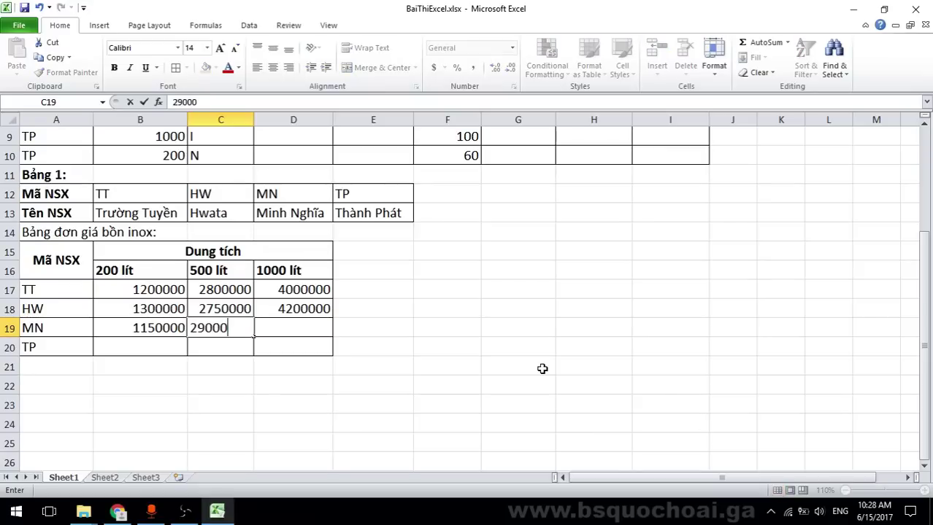
pyautogui.press('Tab')
# Enter the 1000 lít price 3950000 for MN in D19, as given in the exam PDF
pyautogui.hotkey('alt', 'Tab')
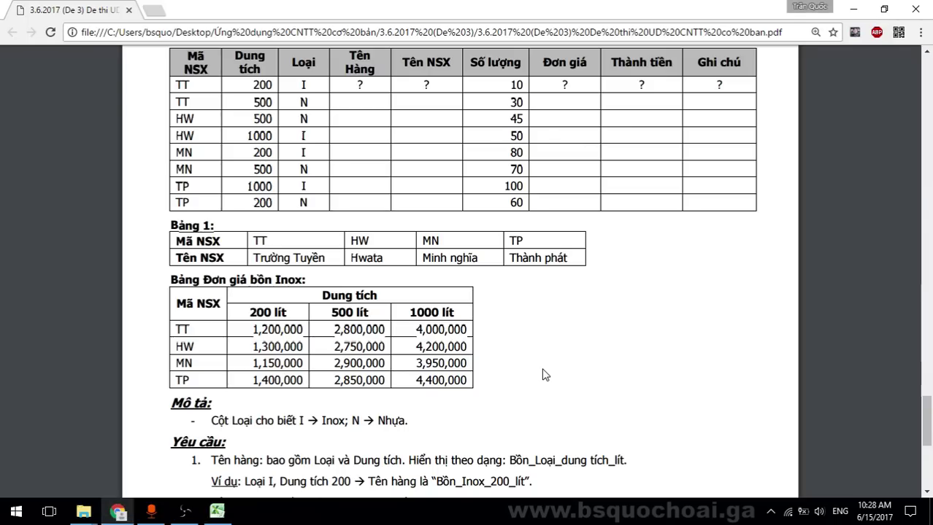
pyautogui.hotkey('alt', 'Tab')
pyautogui.write('39')
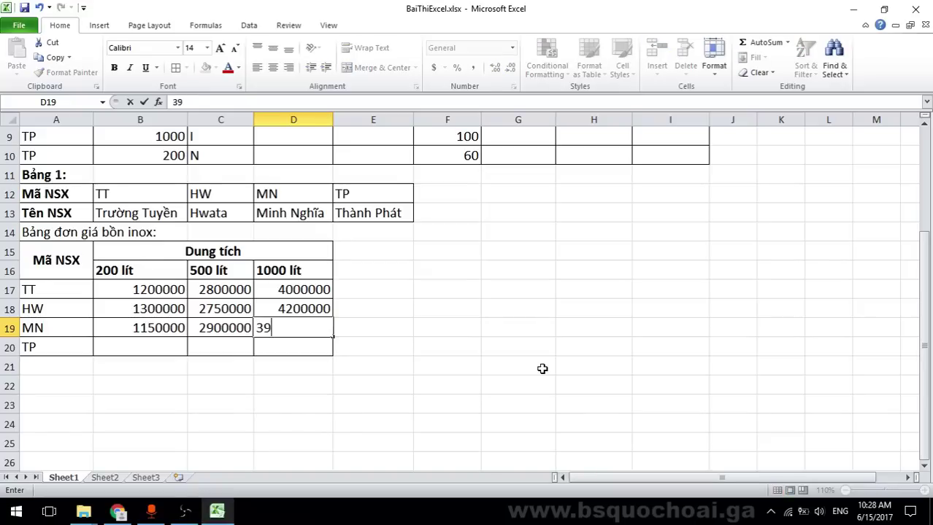
pyautogui.write('50000')
pyautogui.press('Tab')
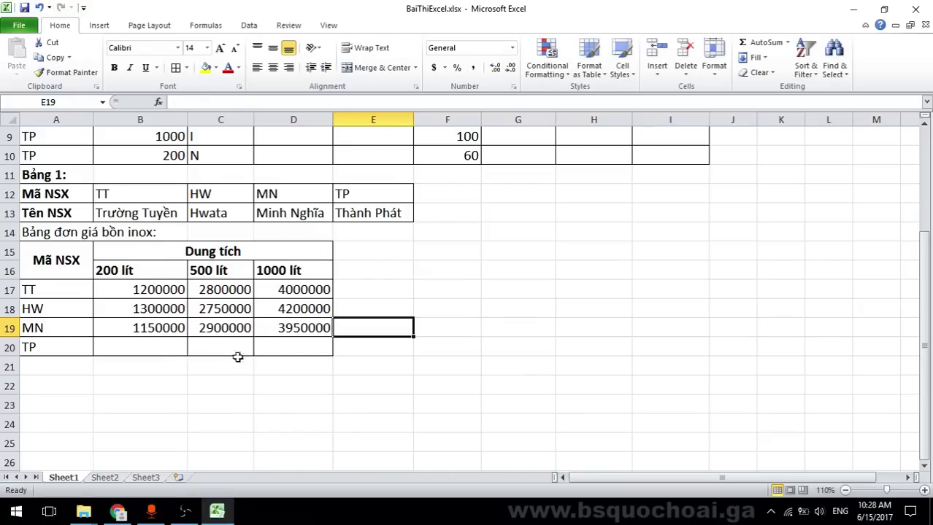
# Enter the TP prices from the exam PDF: 1400000 for 200 lít in B20 and 2850000 for 500 lít in C20
pyautogui.click(159, 342)
pyautogui.hotkey('alt', 'Tab')
pyautogui.hotkey('alt', 'Tab')
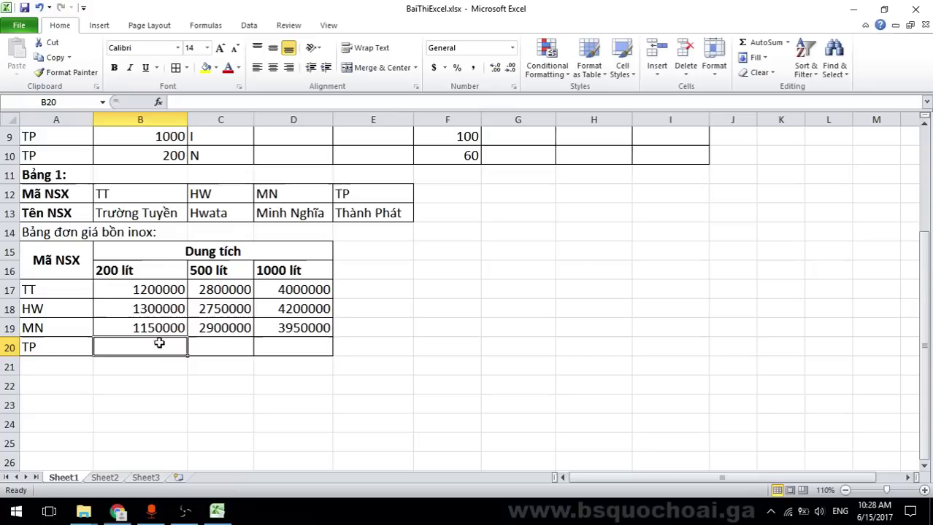
pyautogui.write('1400000')
pyautogui.press('Tab')
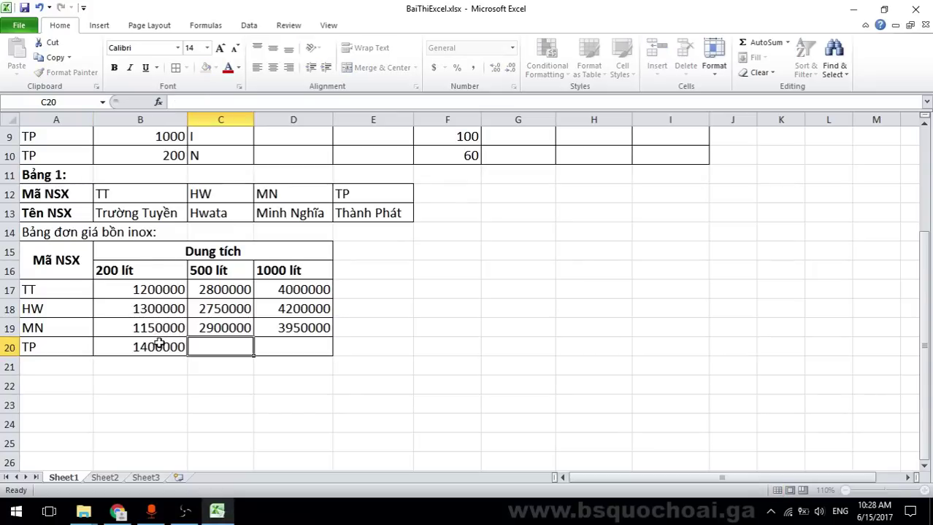
pyautogui.hotkey('alt', 'Tab')
pyautogui.hotkey('alt', 'Tab')
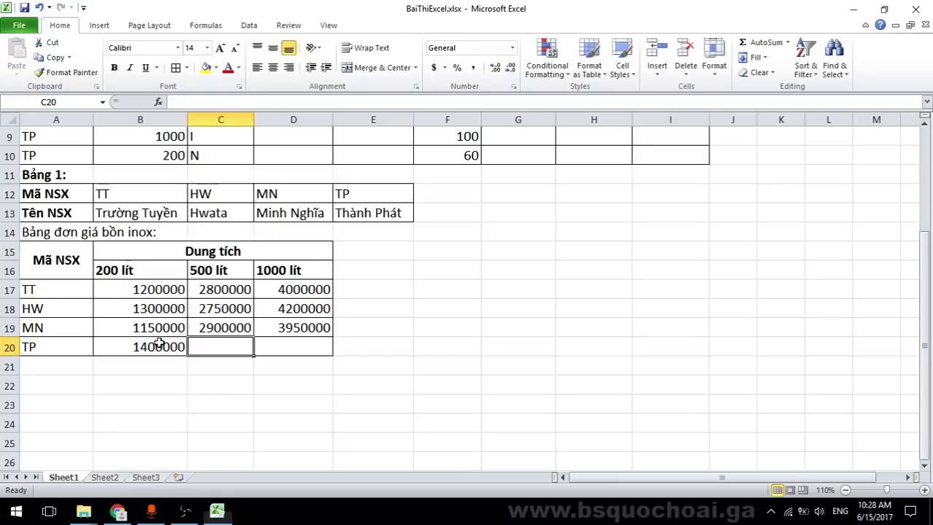
pyautogui.write('285')
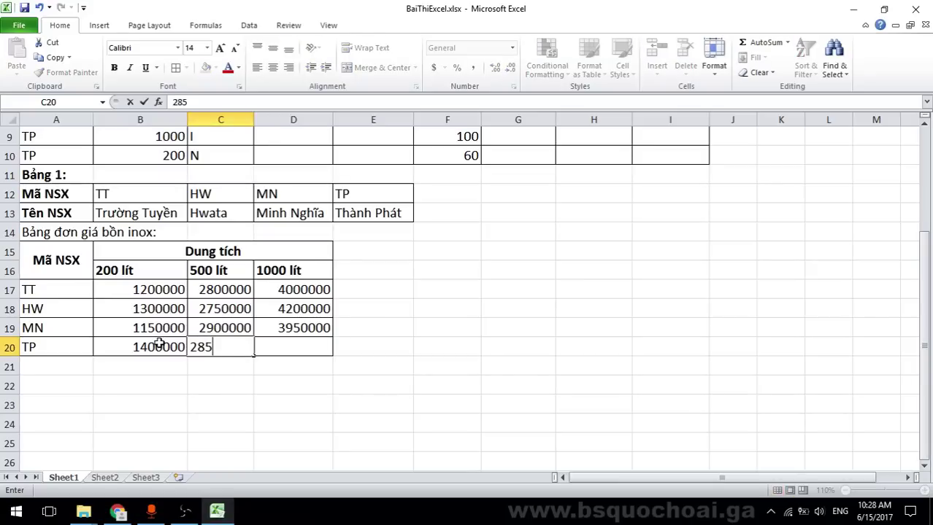
pyautogui.write('0000')
pyautogui.press('Tab')
# Enter the 1000 lít price 4400000 for TP in D20, as given in the exam PDF
pyautogui.hotkey('alt', 'Tab')
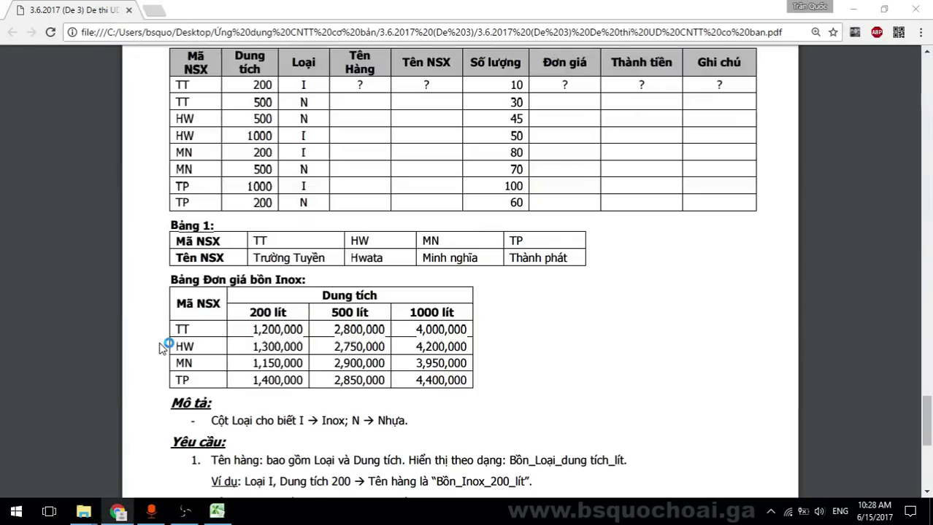
pyautogui.hotkey('alt', 'Tab')
pyautogui.write('40')
pyautogui.press('BackSpace')
pyautogui.press('BackSpace')
pyautogui.press('BackSpace')
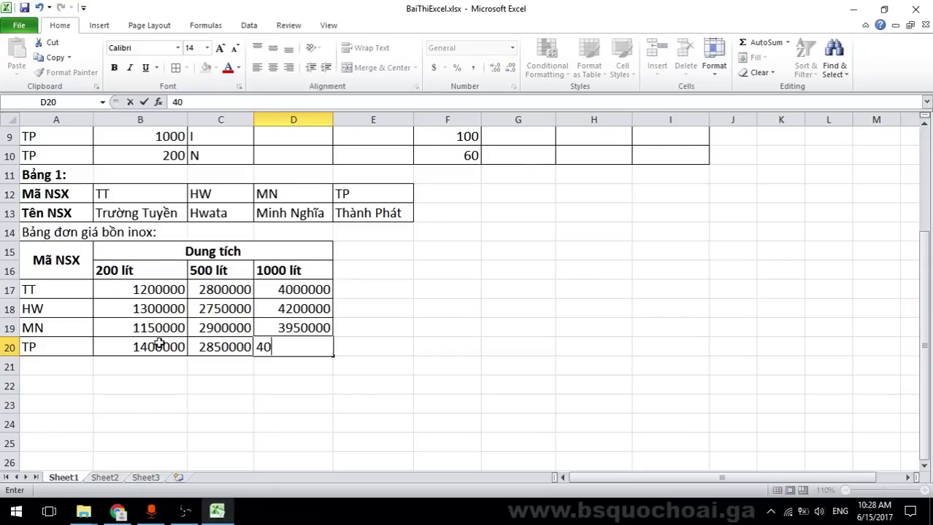
pyautogui.write('400000')
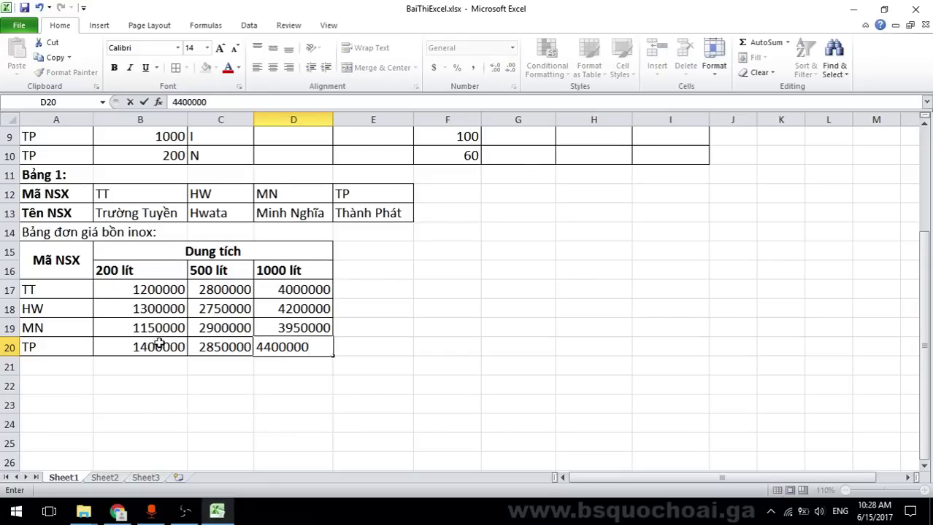
pyautogui.press('Return')
# Format the prices in B17:D20 as Currency with 0 decimal places and the symbol set to None
pyautogui.moveTo(173, 292); pyautogui.dragTo(321, 347)
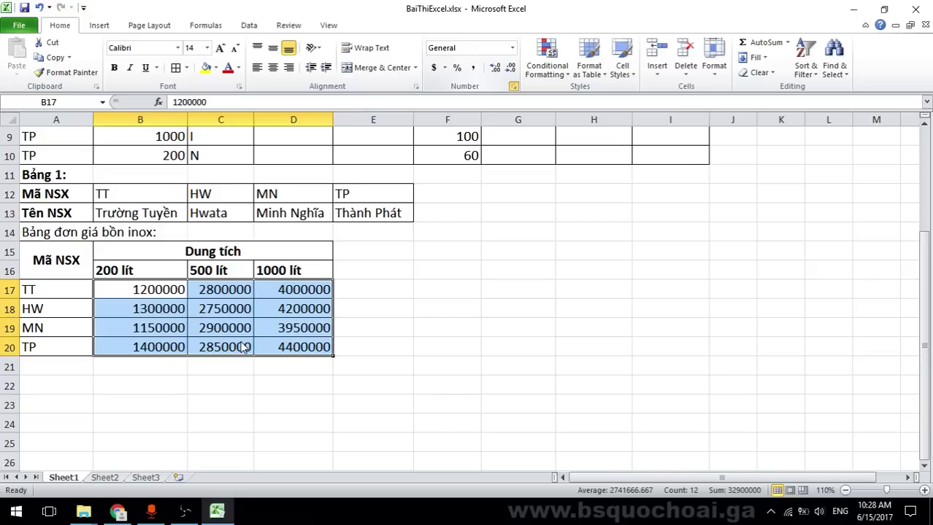
pyautogui.hotkey('ctrl', '1')
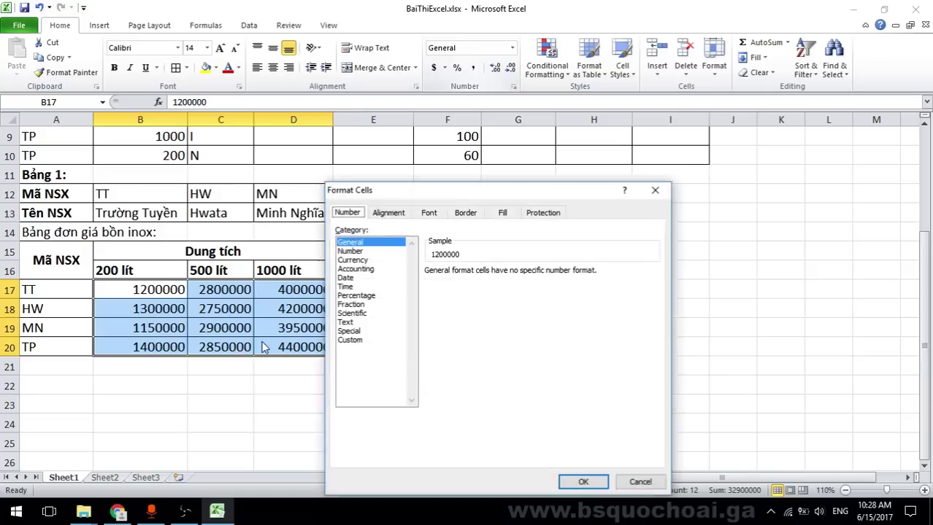
pyautogui.click(353, 260)
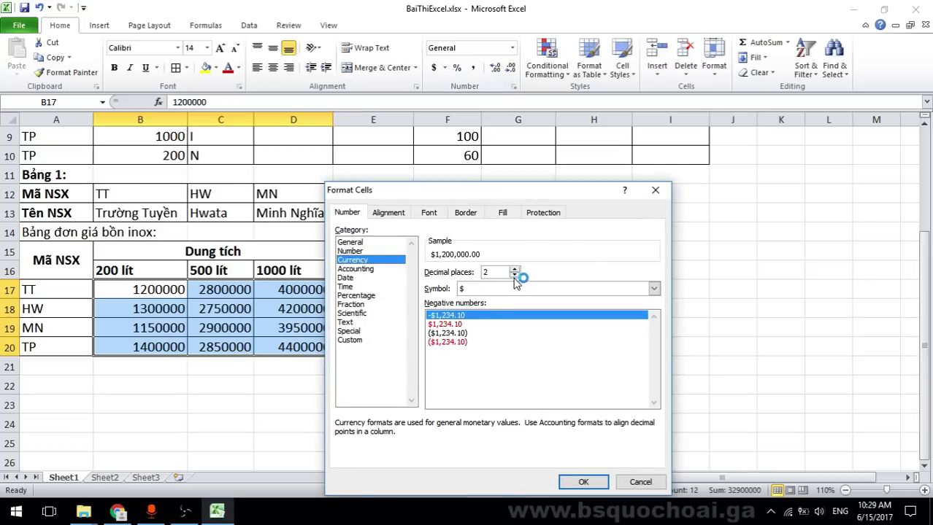
pyautogui.click(515, 275)
pyautogui.click(515, 275)
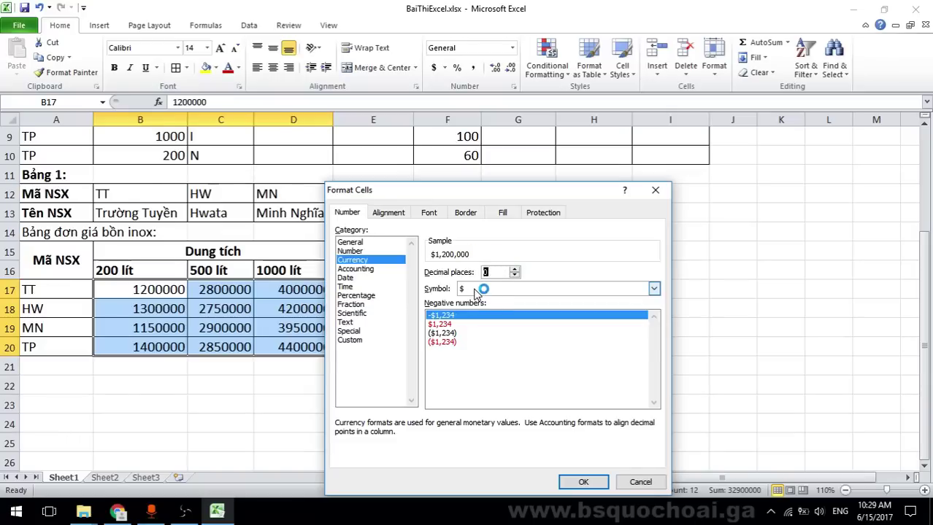
pyautogui.click(653, 289)
pyautogui.click(471, 303)
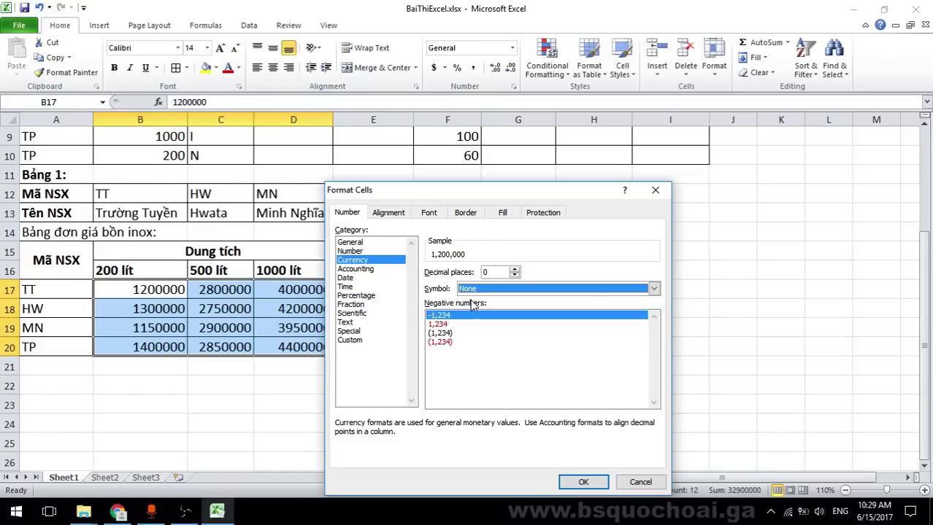
pyautogui.click(574, 481)
pyautogui.click(377, 386)
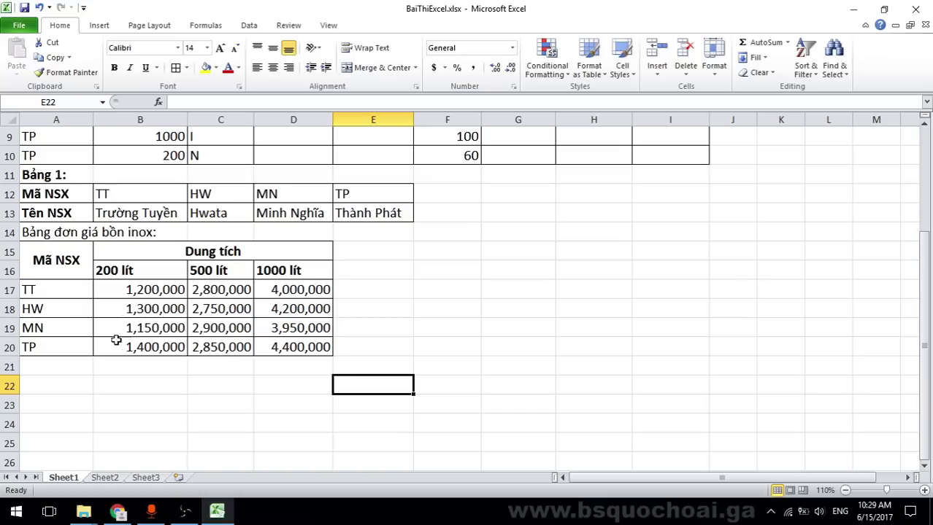
pyautogui.click(129, 304)
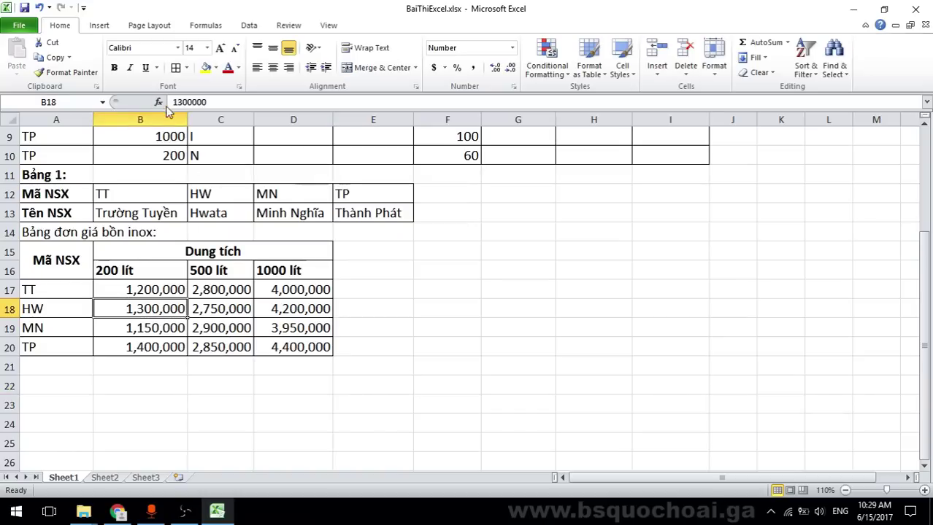
pyautogui.click(322, 309)
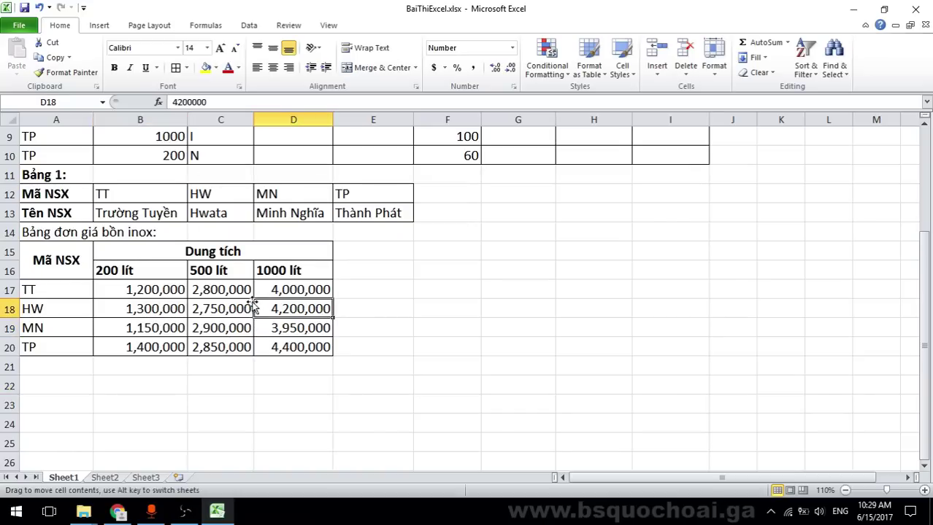
# Make the price table's title "Bảng đơn giá bồn inox:" in A14 bold
pyautogui.scroll(3, 454, 375)
pyautogui.click(62, 388)
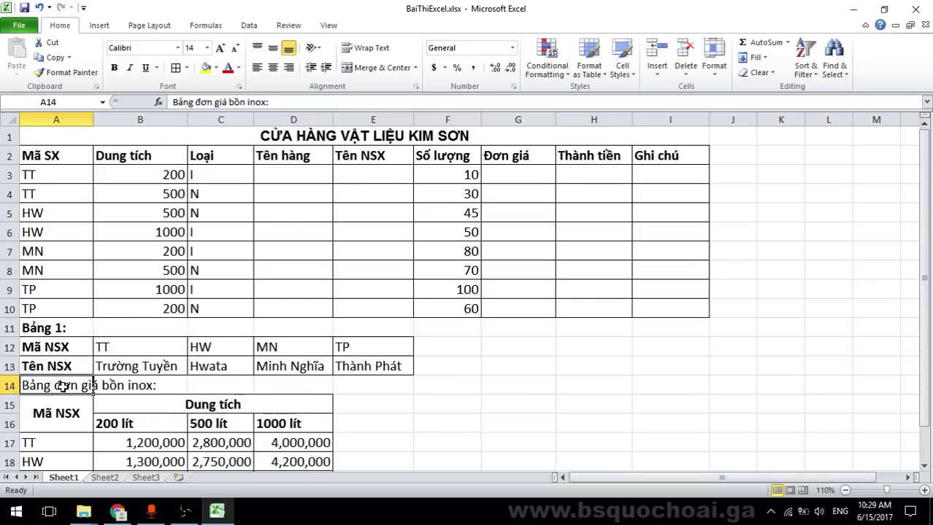
pyautogui.hotkey('ctrl', 'b')
pyautogui.click(429, 385)
# Compare the worksheet's tables with the exam PDF and read the PDF's Mô tả note about the Loại column
pyautogui.hotkey('alt', 'Tab')
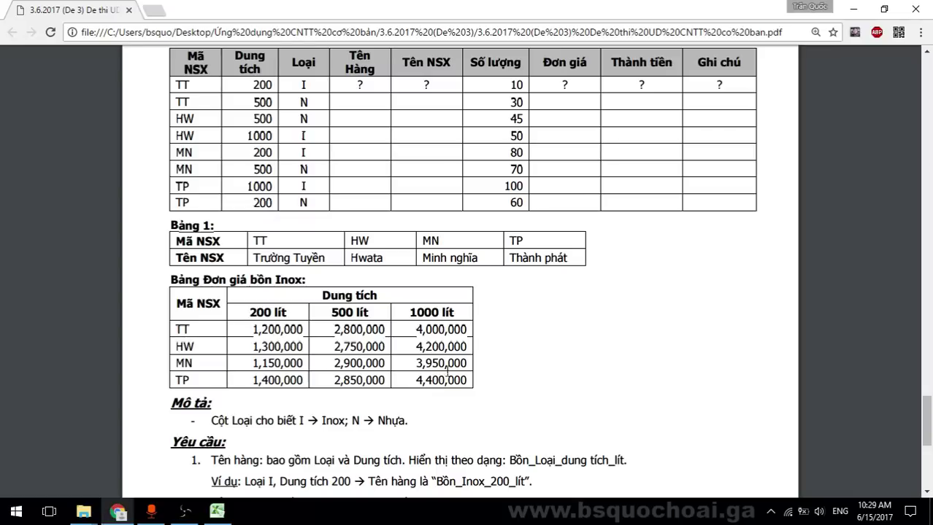
pyautogui.hotkey('alt', 'Tab')
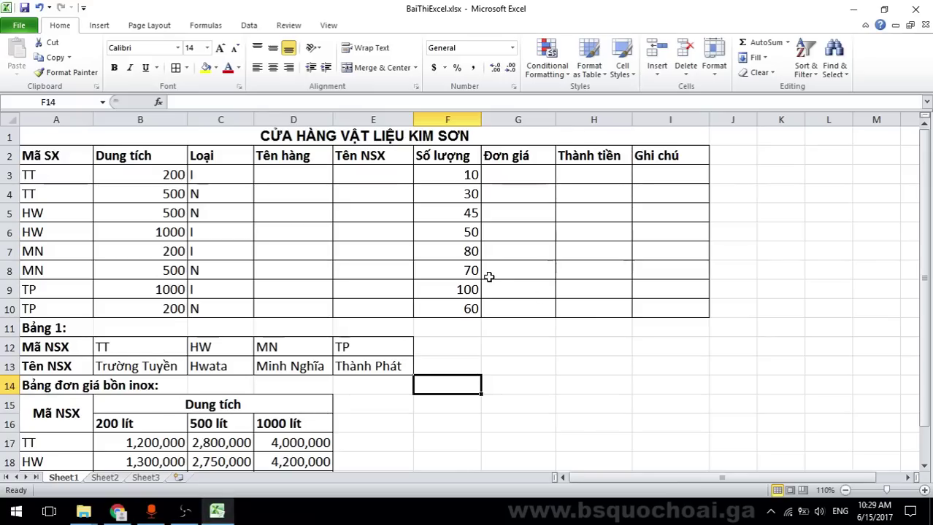
pyautogui.click(35, 330)
pyautogui.click(62, 381)
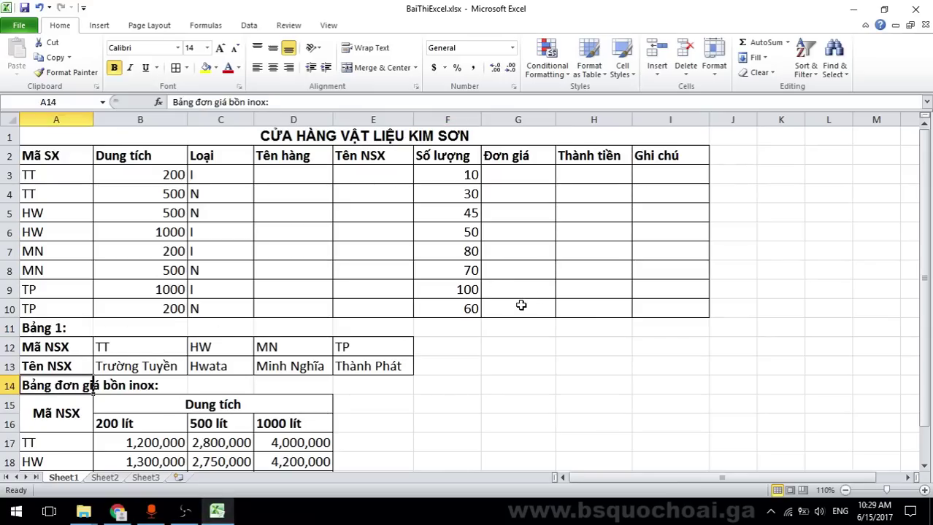
pyautogui.click(522, 306)
pyautogui.hotkey('alt', 'Tab')
pyautogui.scroll(-3, 524, 304)
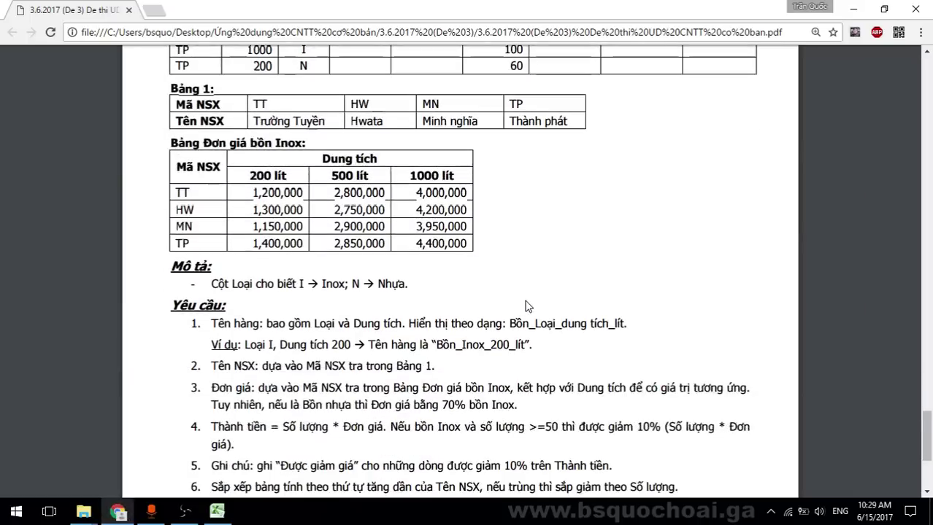
pyautogui.moveTo(211, 285); pyautogui.dragTo(440, 286)
pyautogui.click(442, 289)
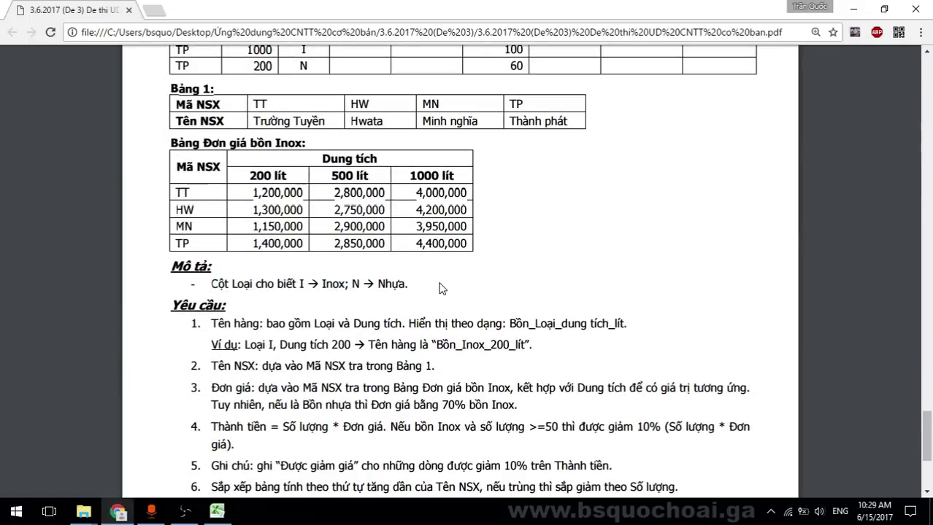
pyautogui.scroll(1, 442, 287)
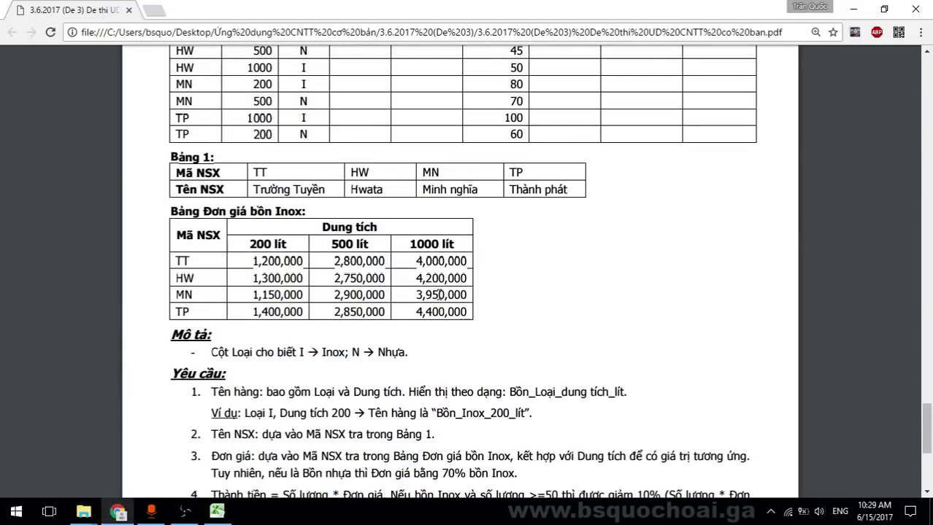
# Read the PDF's note on the Loại codes and requirement 1's naming format and example for the Tên hàng column
pyautogui.moveTo(350, 358); pyautogui.dragTo(409, 355)
pyautogui.scroll(3, 337, 270)
pyautogui.hotkey('alt', 'Tab')
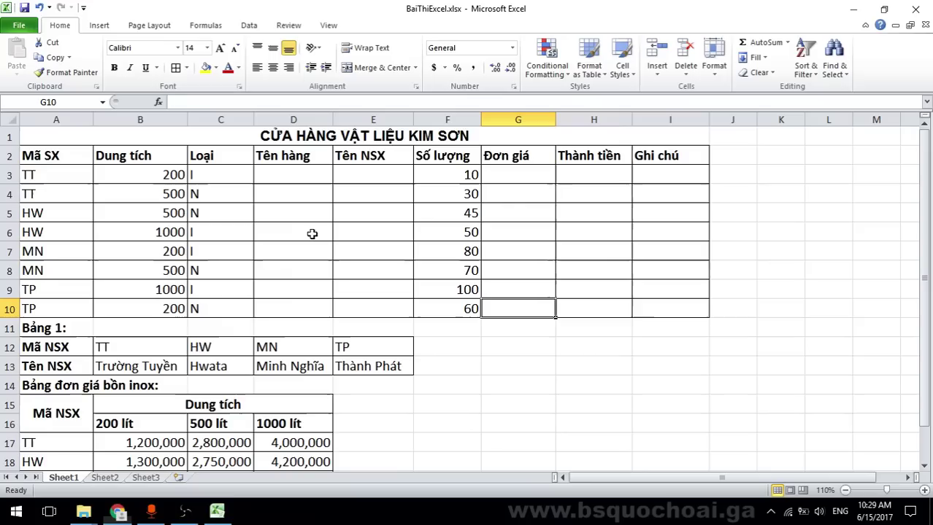
pyautogui.click(217, 175)
pyautogui.click(213, 213)
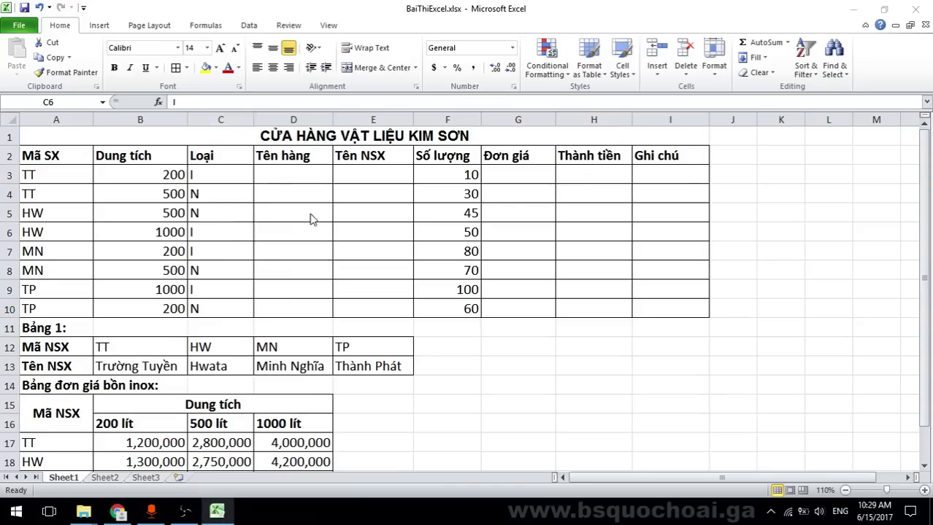
pyautogui.hotkey('alt', 'Tab')
pyautogui.scroll(-1, 355, 257)
pyautogui.scroll(-5, 357, 254)
pyautogui.moveTo(211, 257); pyautogui.dragTo(633, 263)
pyautogui.click(633, 262)
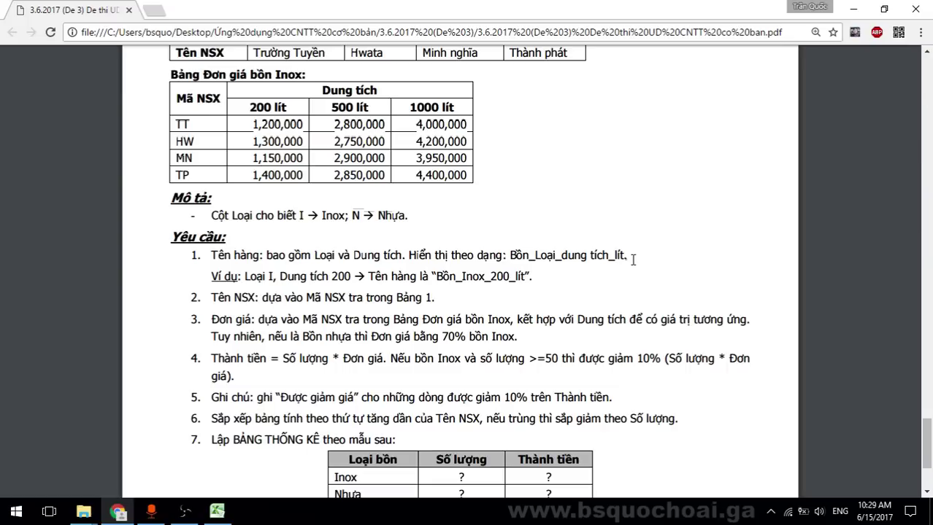
pyautogui.moveTo(634, 260); pyautogui.dragTo(516, 251)
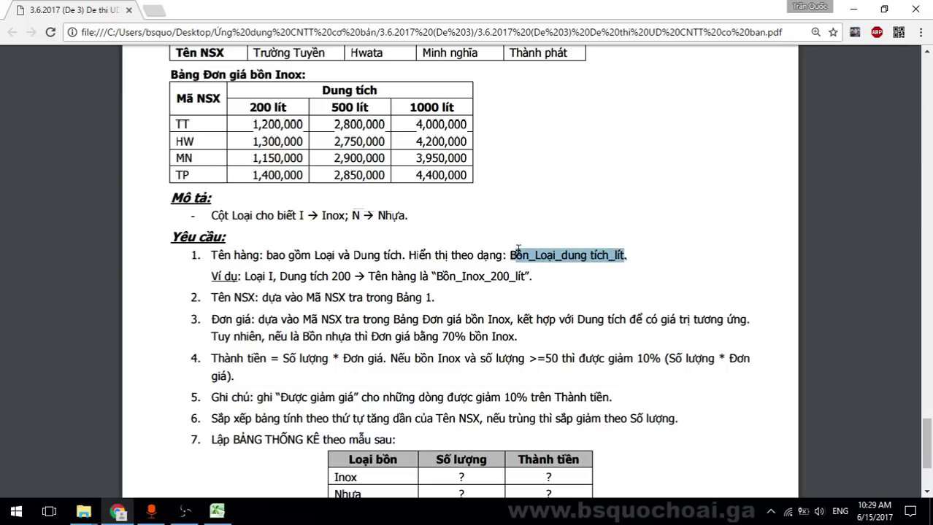
pyautogui.click(637, 269)
pyautogui.moveTo(435, 281); pyautogui.dragTo(527, 279)
pyautogui.click(527, 280)
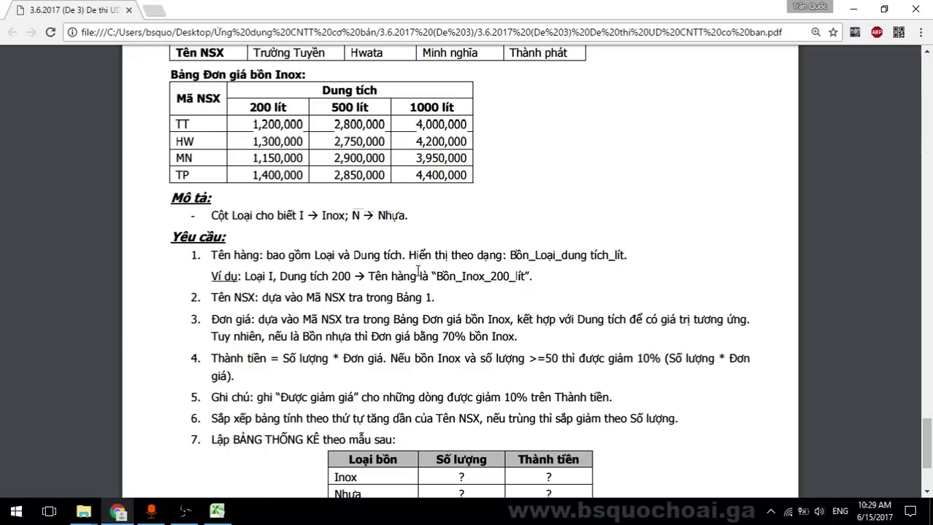
pyautogui.moveTo(434, 276); pyautogui.dragTo(528, 278)
pyautogui.click(568, 287)
pyautogui.hotkey('alt', 'Tab')
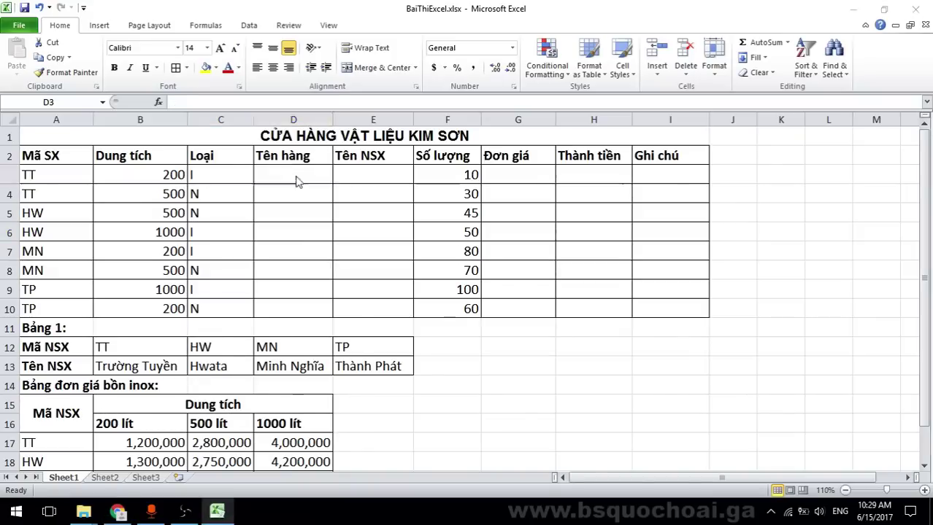
# Center the Loại codes in C3:C10 horizontally, following the table layout in the exam PDF
pyautogui.hotkey('alt', 'Tab')
pyautogui.scroll(5, 516, 293)
pyautogui.hotkey('alt', 'Tab')
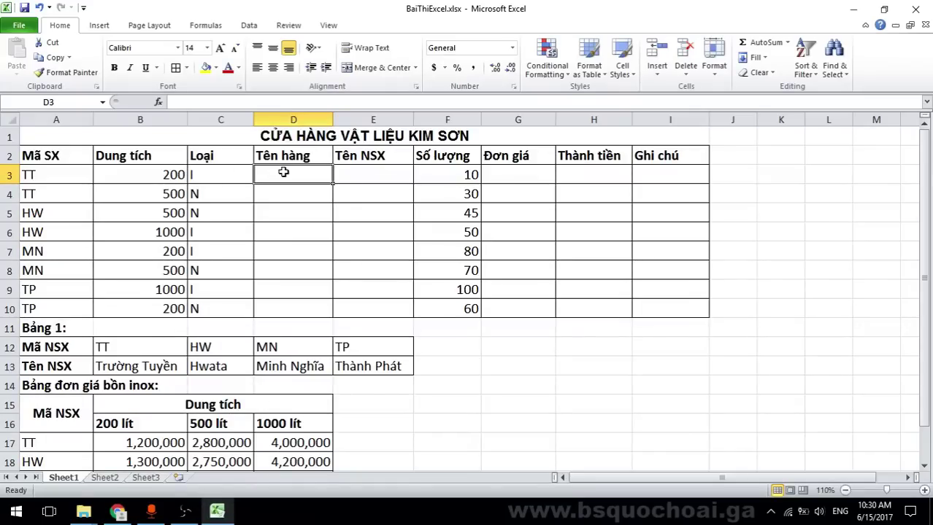
pyautogui.hotkey('alt', 'Tab')
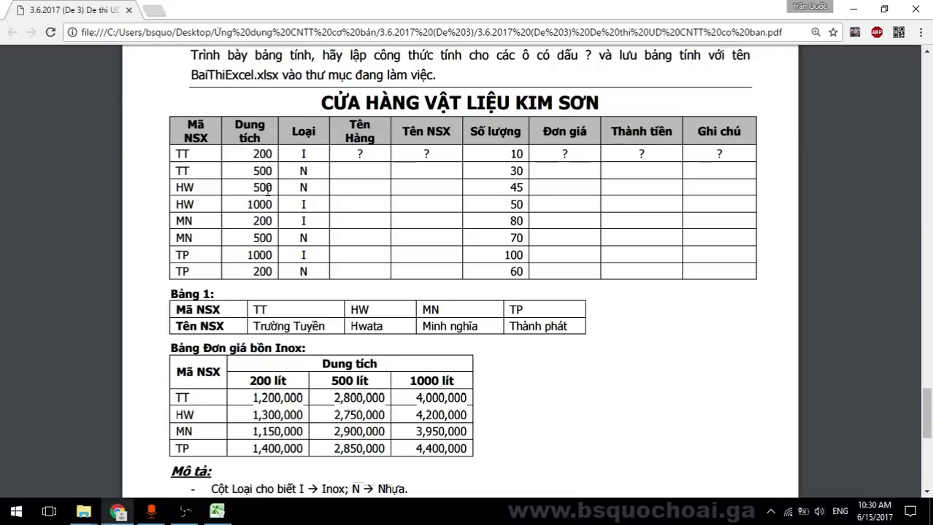
pyautogui.hotkey('alt', 'Tab')
pyautogui.moveTo(241, 177); pyautogui.dragTo(219, 308)
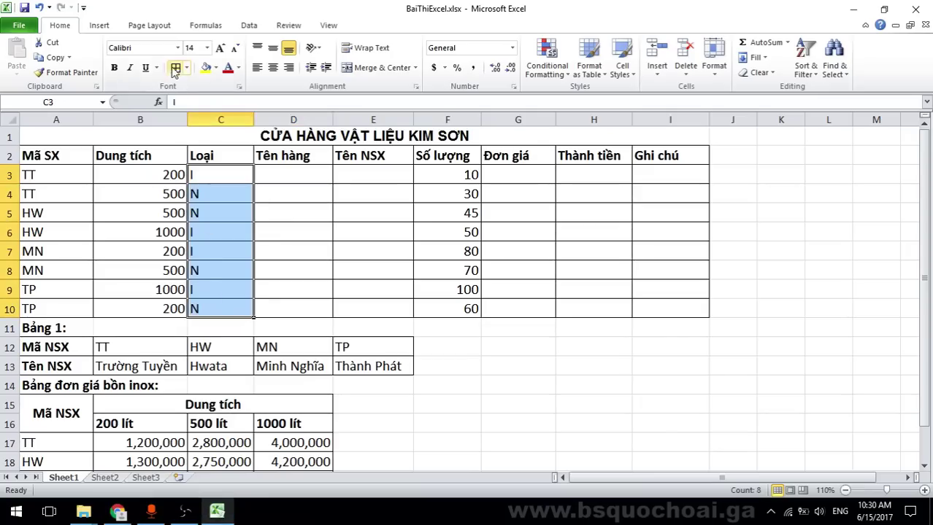
pyautogui.click(273, 68)
pyautogui.click(318, 248)
pyautogui.moveTo(136, 171); pyautogui.dragTo(131, 305)
pyautogui.hotkey('alt', 'Tab')
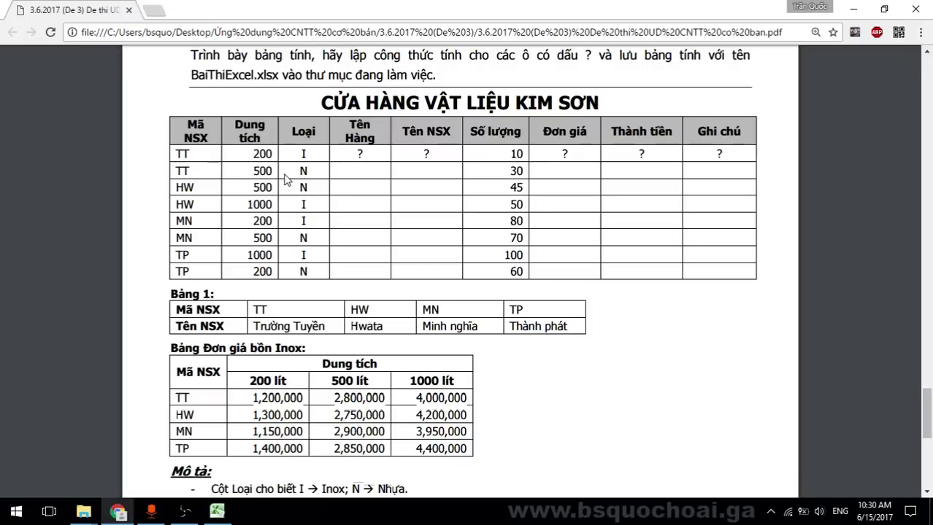
pyautogui.hotkey('alt', 'Tab')
# Start the Tên hàng formula in D3 with the text prefix ="Bồn_", following requirement 1 in the exam PDF
pyautogui.click(283, 174)
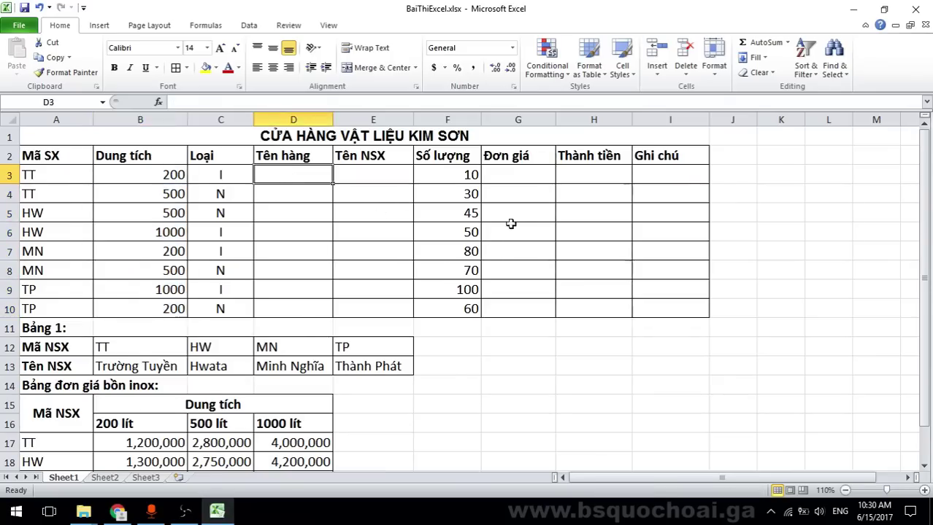
pyautogui.hotkey('alt', 'Tab')
pyautogui.scroll(-3, 474, 229)
pyautogui.scroll(-2, 471, 229)
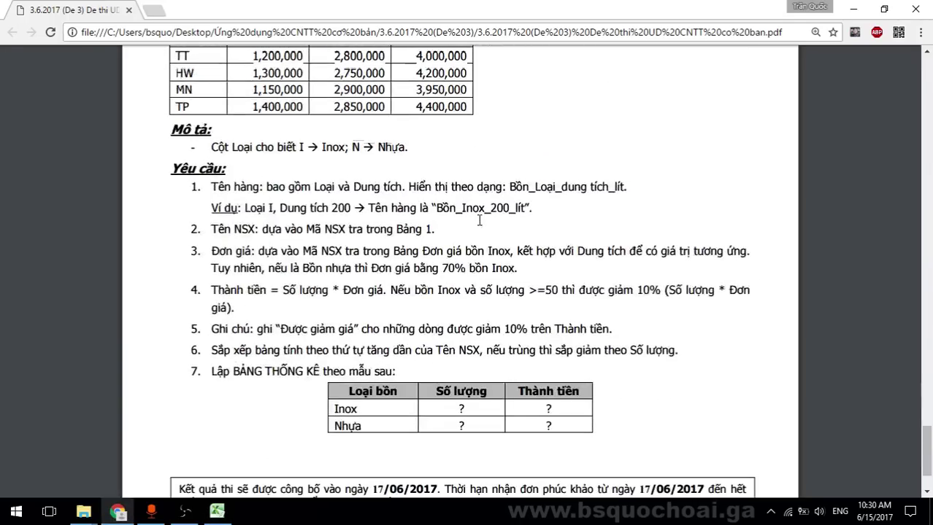
pyautogui.hotkey('alt', 'Tab')
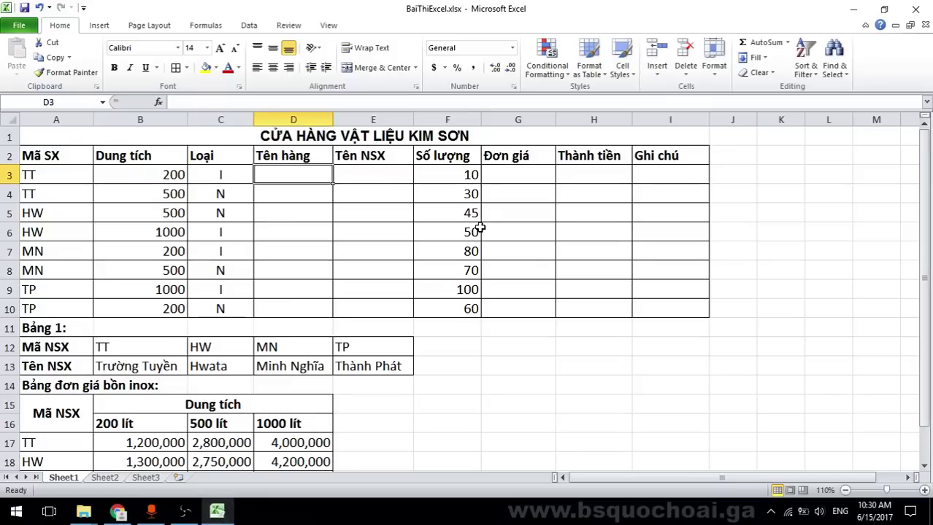
pyautogui.write('="')
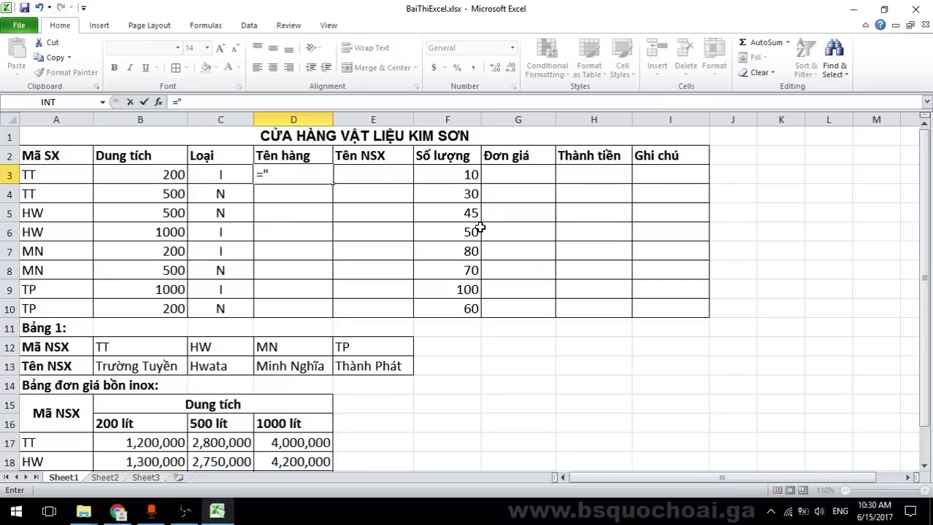
pyautogui.write('Bồn')
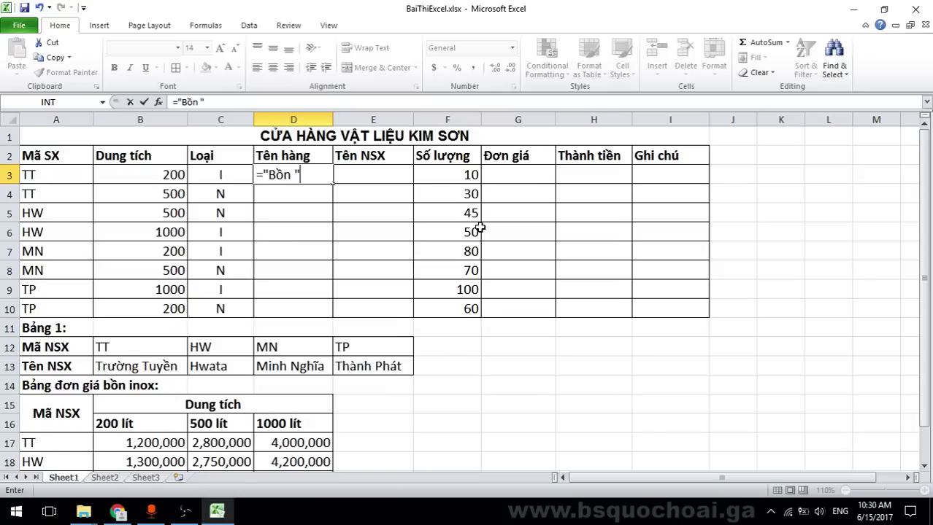
pyautogui.hotkey('alt', 'Tab')
pyautogui.hotkey('alt', 'Tab')
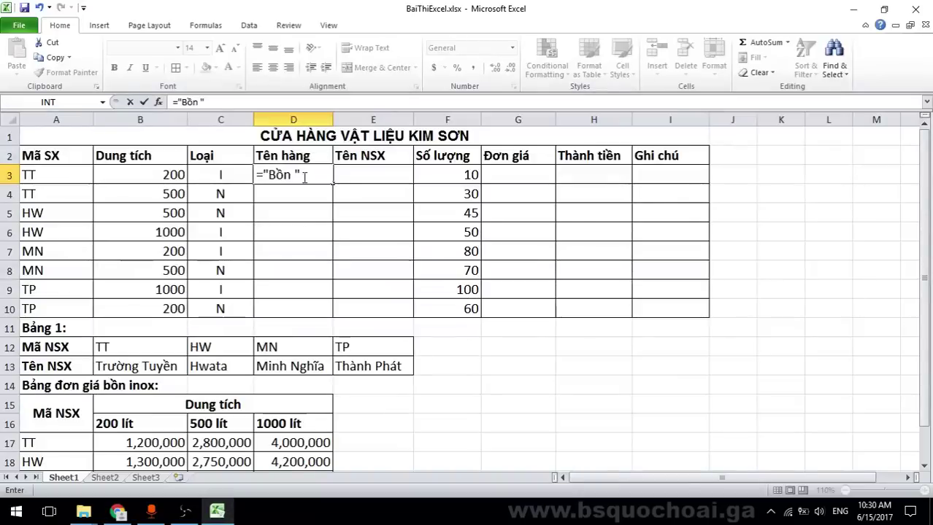
pyautogui.press('BackSpace')
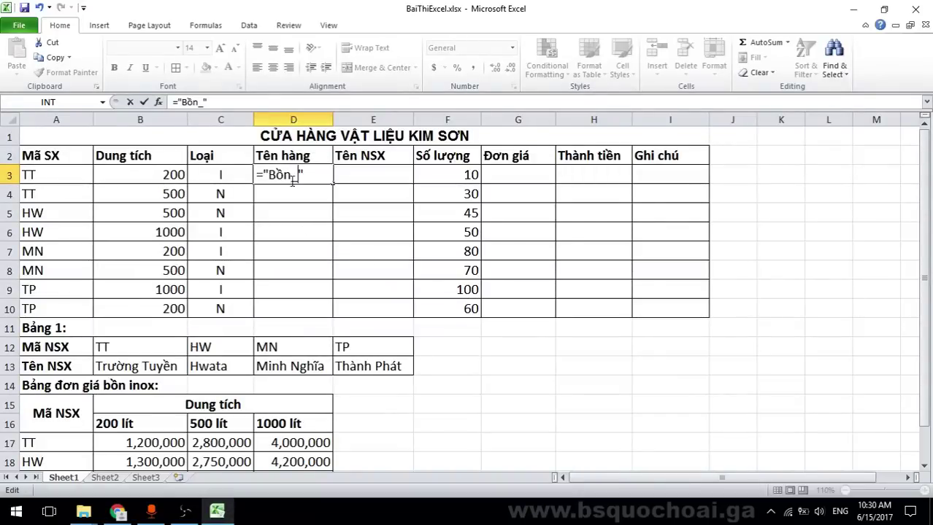
pyautogui.write('_')
# Append &IF(C3="I", "Inox", "Nhựa") to the D3 formula to spell out the Loại code
pyautogui.hotkey('alt', 'Tab')
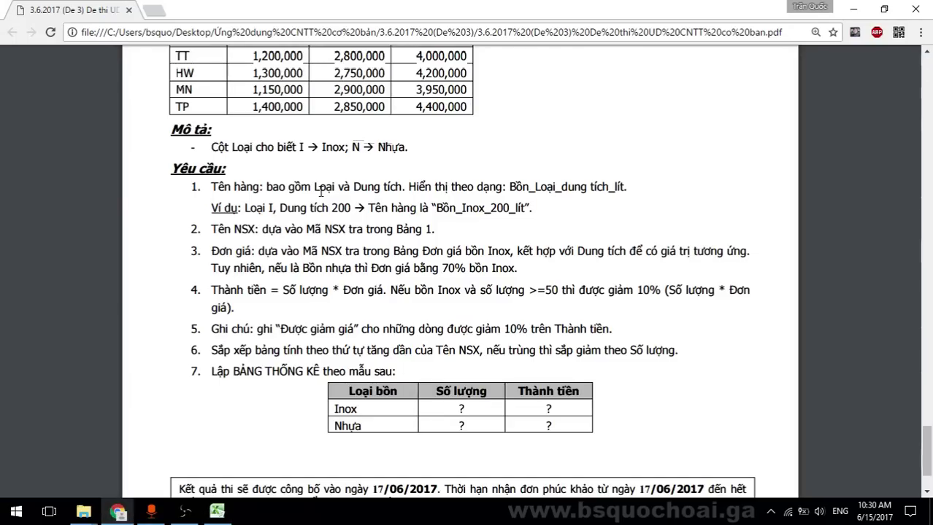
pyautogui.hotkey('alt', 'Tab')
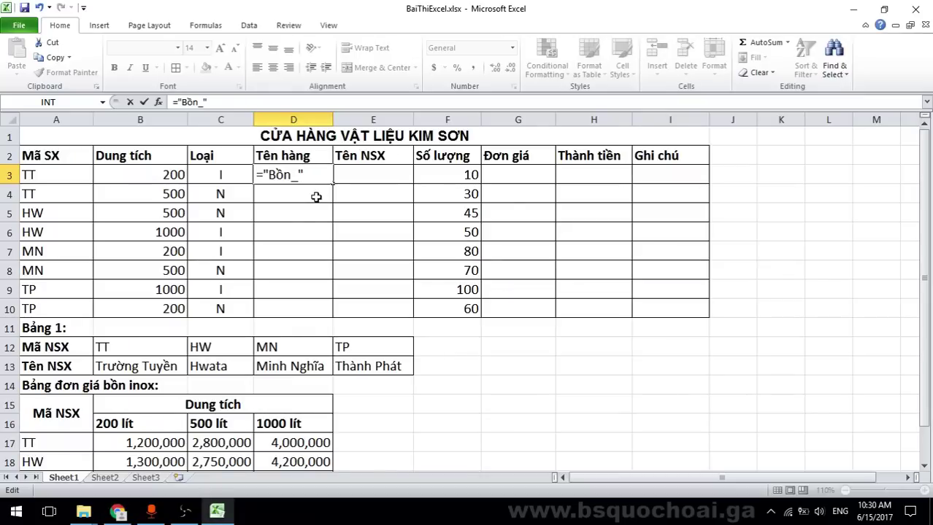
pyautogui.write('&i')
pyautogui.doubleClick(341, 192)
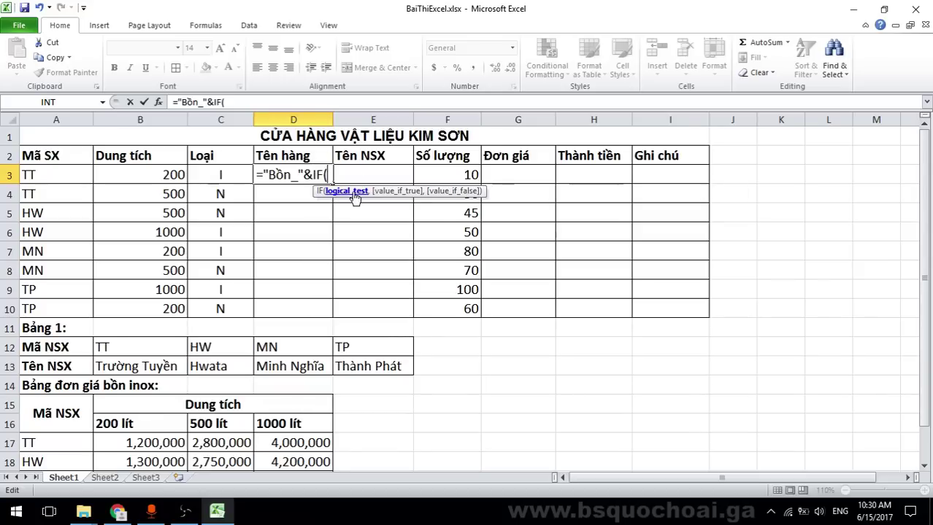
pyautogui.click(227, 176)
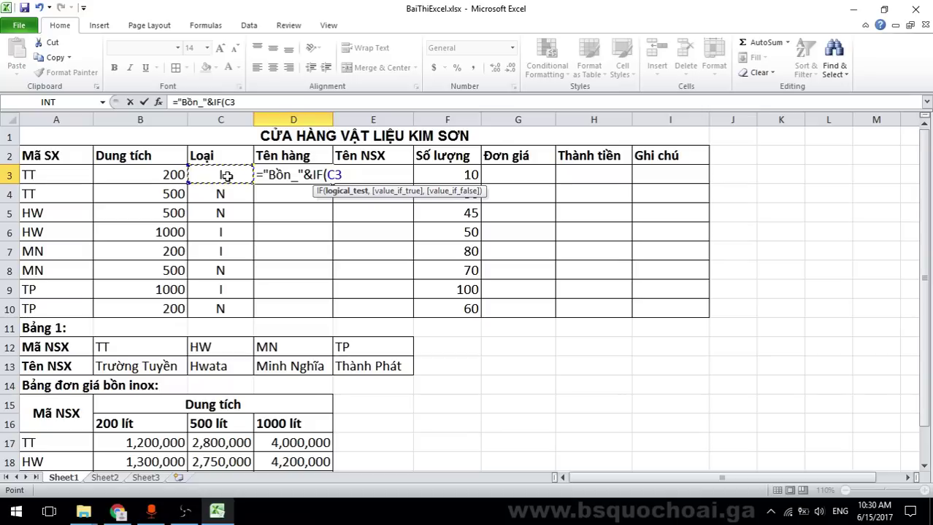
pyautogui.write('="I"')
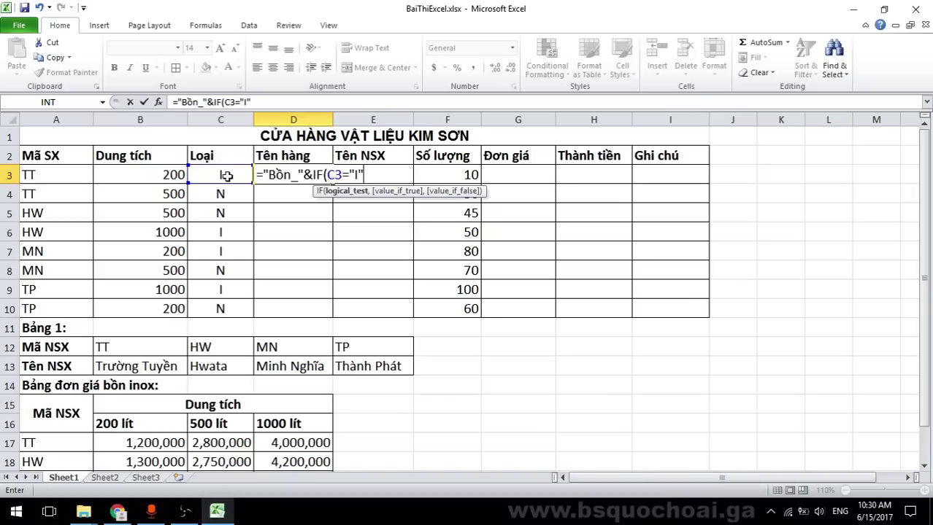
pyautogui.write(',')
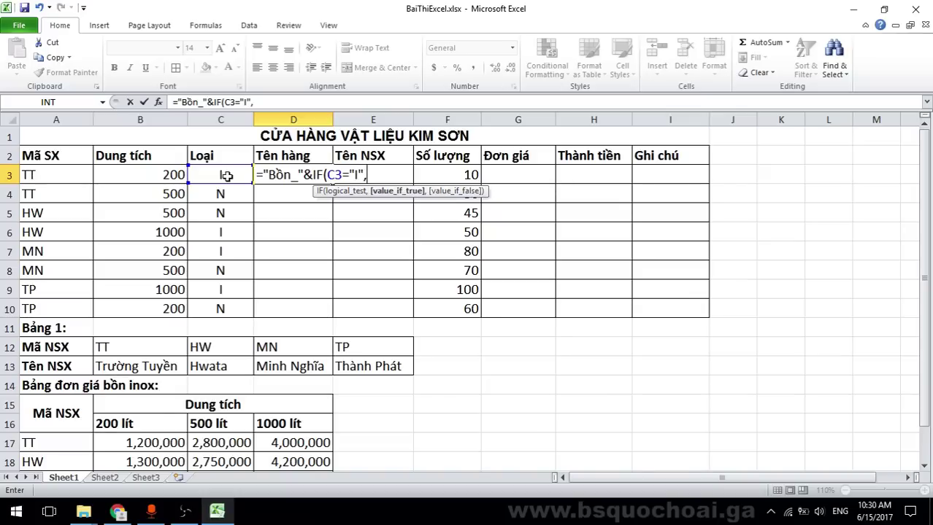
pyautogui.write(' "Inox"')
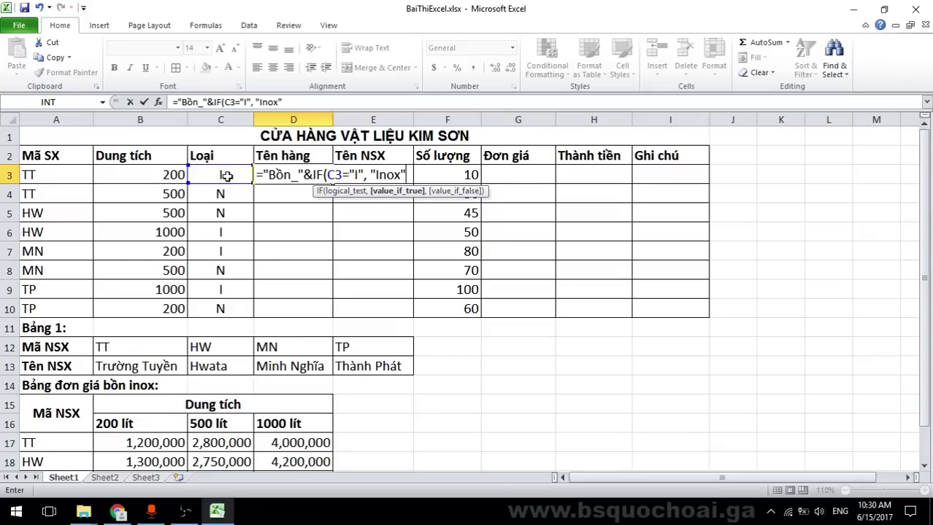
pyautogui.write(', "')
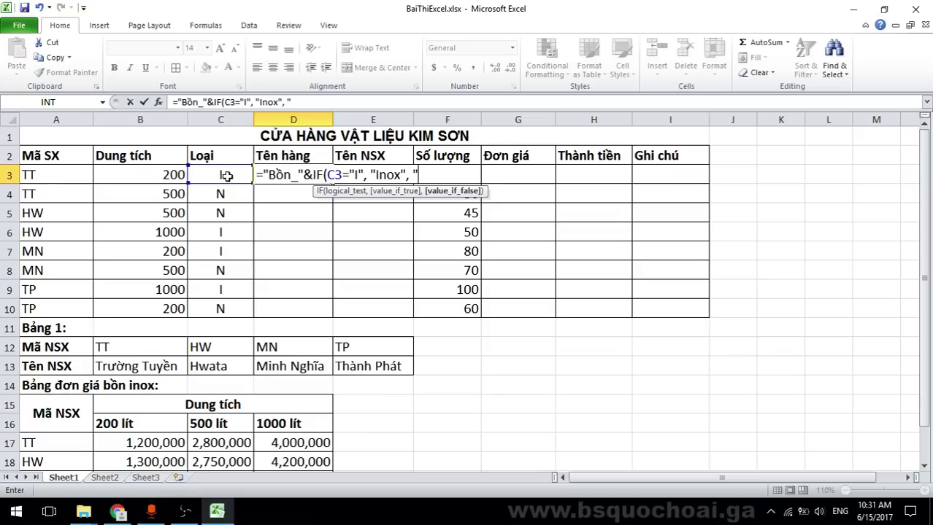
pyautogui.write('N')
pyautogui.hotkey('alt', 'Tab')
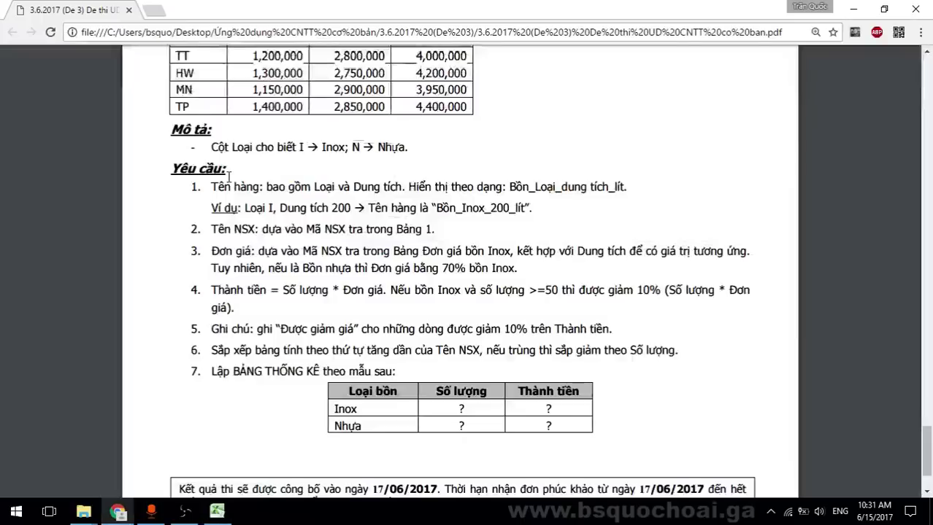
pyautogui.hotkey('alt', 'Tab')
pyautogui.write('hựa')
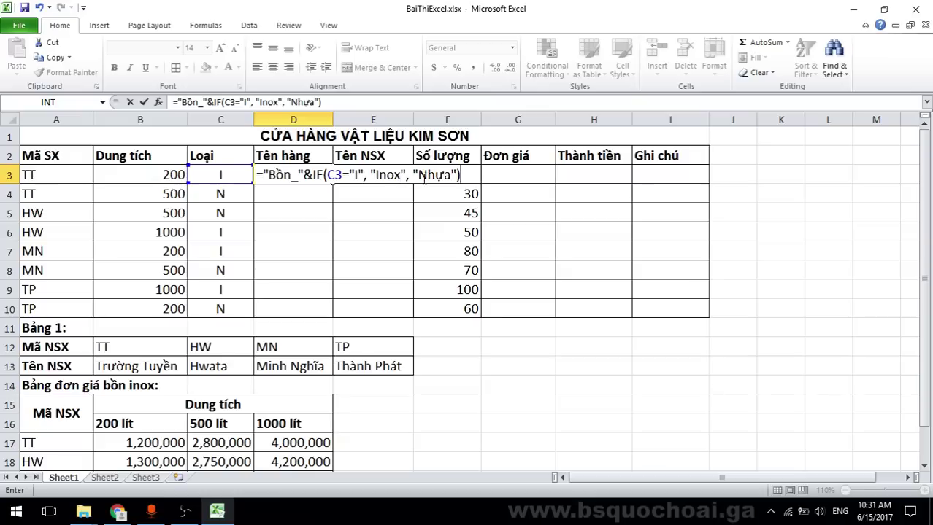
# Append &B3 to the D3 formula to add the row's Dung tích, as in the PDF's example
pyautogui.click(357, 175)
pyautogui.write('&')
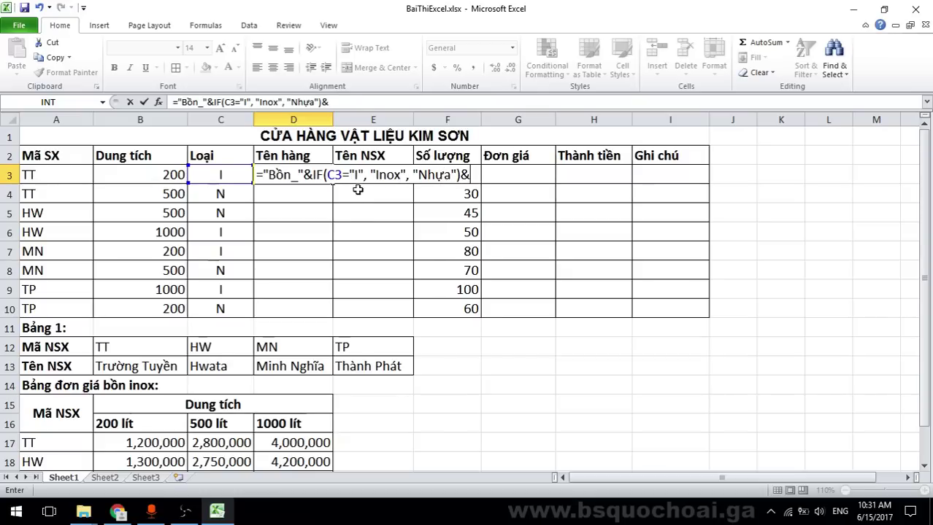
pyautogui.hotkey('alt', 'Tab')
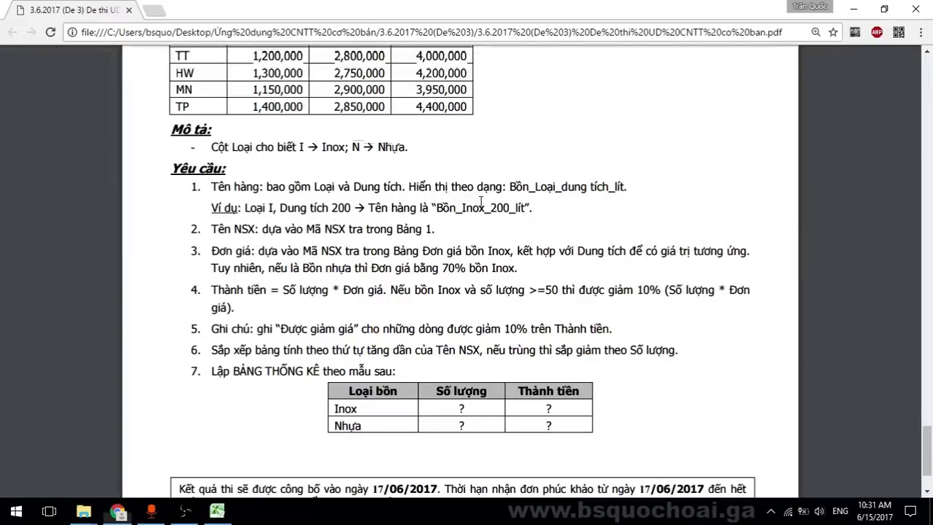
pyautogui.hotkey('alt', 'Tab')
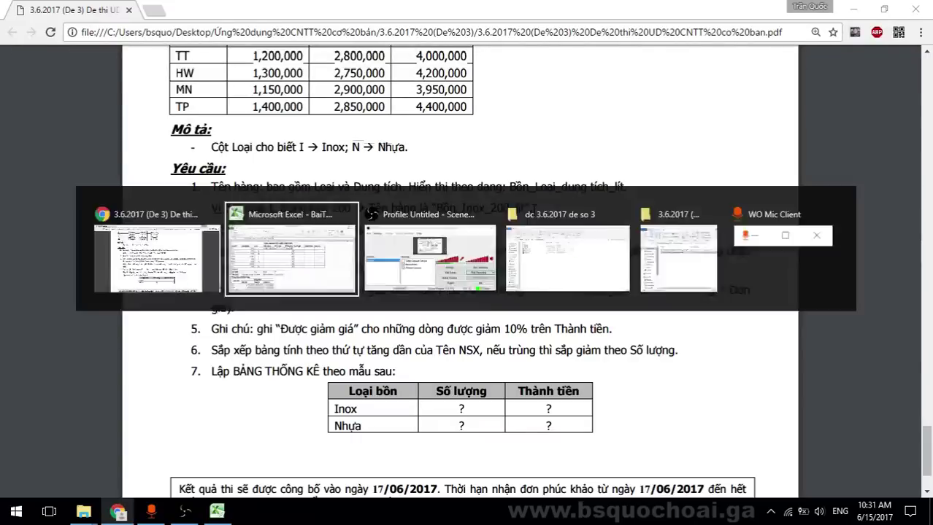
pyautogui.click(165, 175)
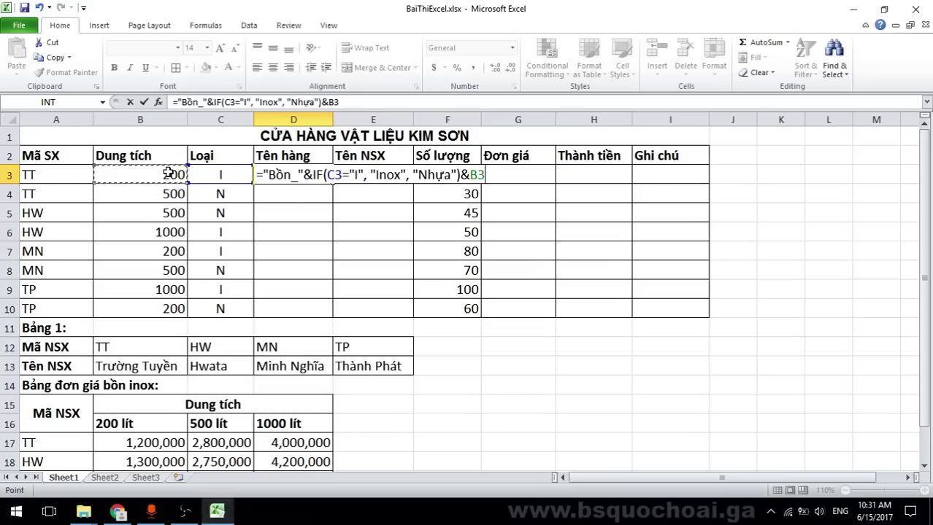
# Add a trailing underscore to both IF result texts in the D3 formula, making them "Inox_" and "Nhựa_"
pyautogui.click(405, 175)
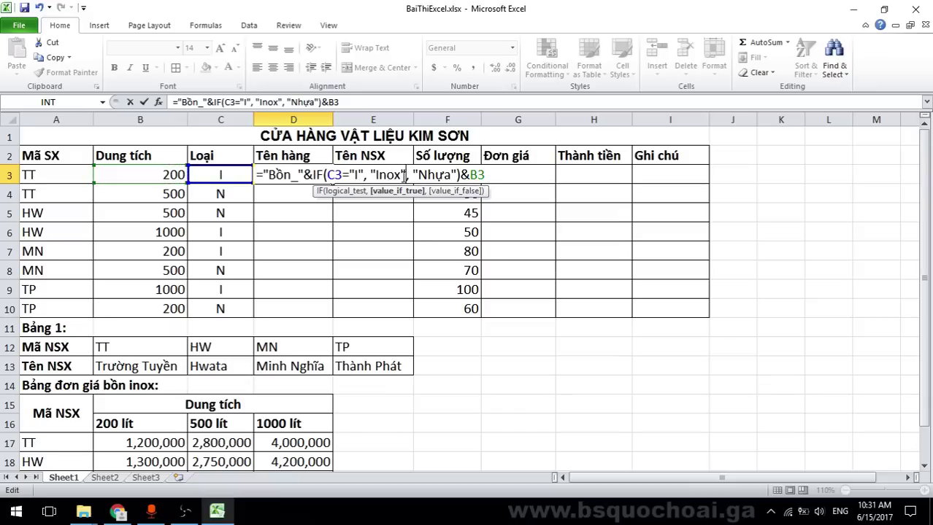
pyautogui.write('_')
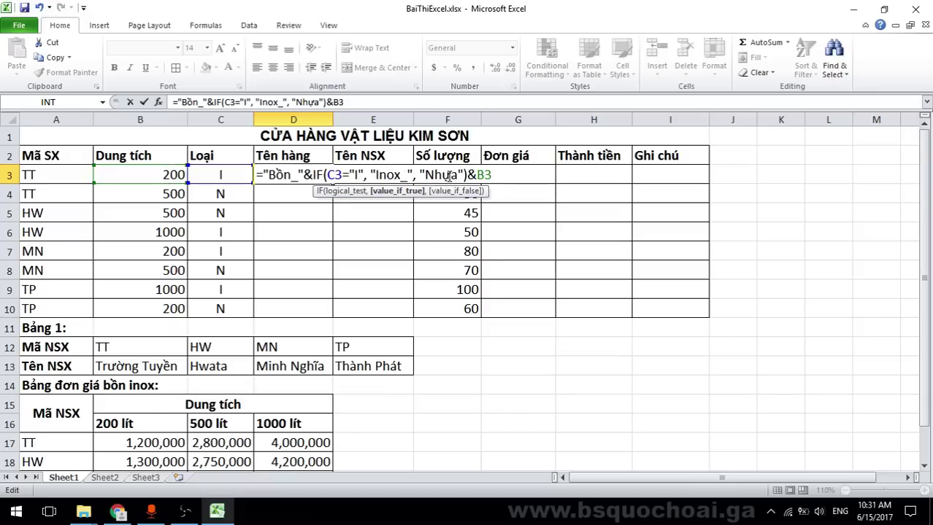
pyautogui.click(457, 175)
pyautogui.write('_')
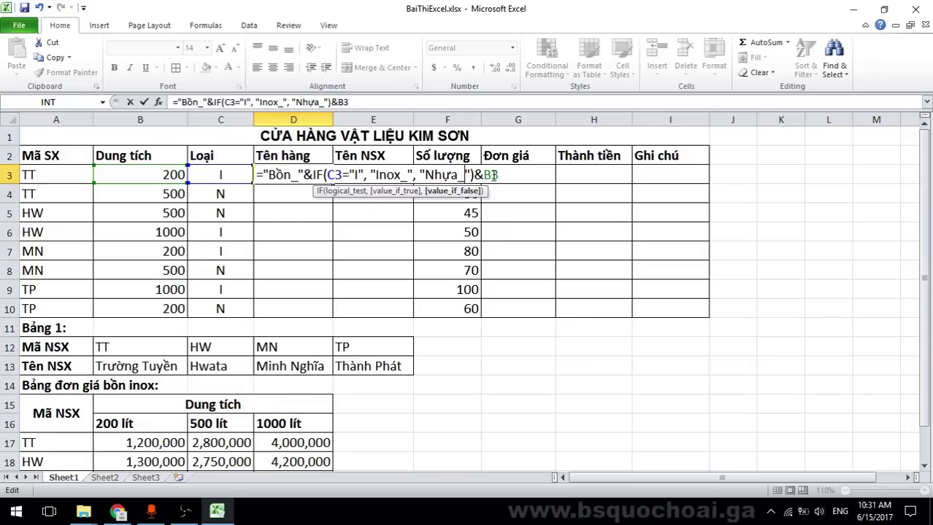
pyautogui.click(496, 175)
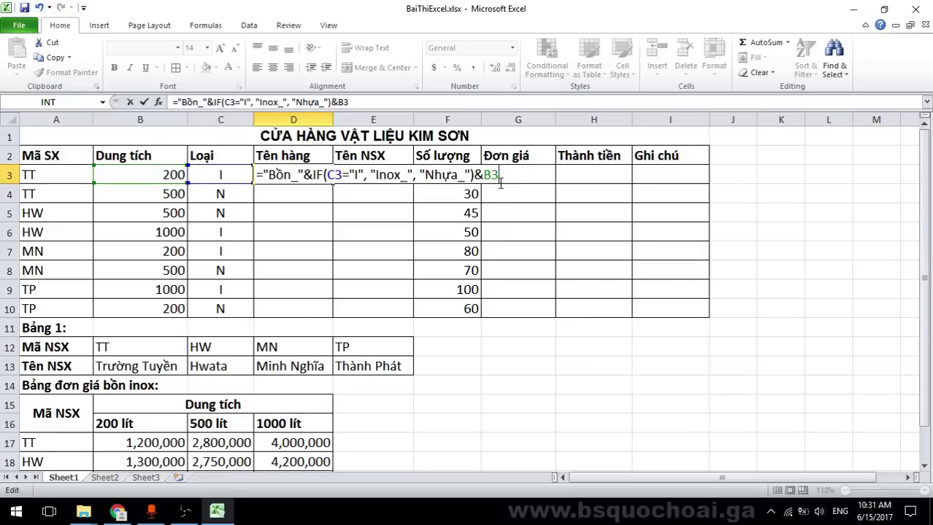
# Append &"_lít" to the D3 formula, following the name format in the exam PDF, and enter the finished formula
pyautogui.write('&')
pyautogui.hotkey('alt', 'Tab')
pyautogui.moveTo(509, 212)
pyautogui.mouseDown()
pyautogui.moveTo(488, 212)
pyautogui.moveTo(498, 212)
pyautogui.mouseUp()
pyautogui.click(485, 213)
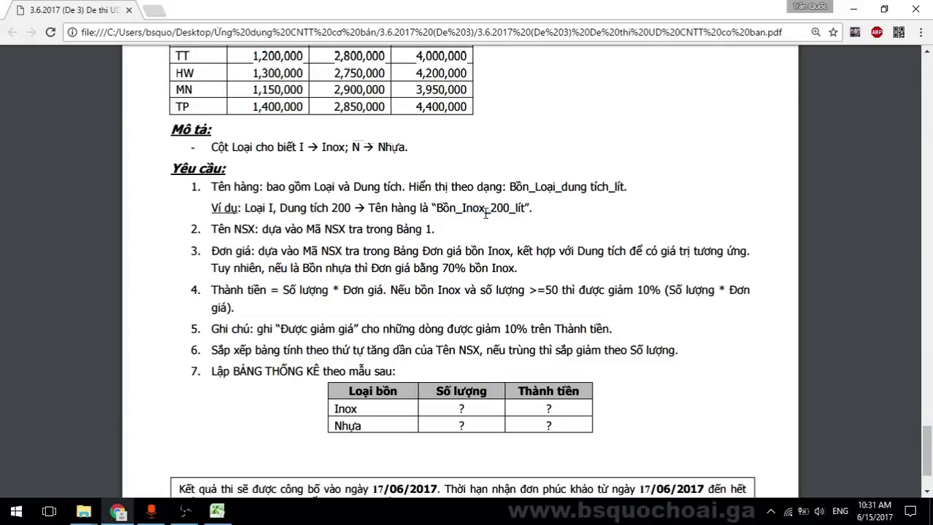
pyautogui.hotkey('alt', 'Tab')
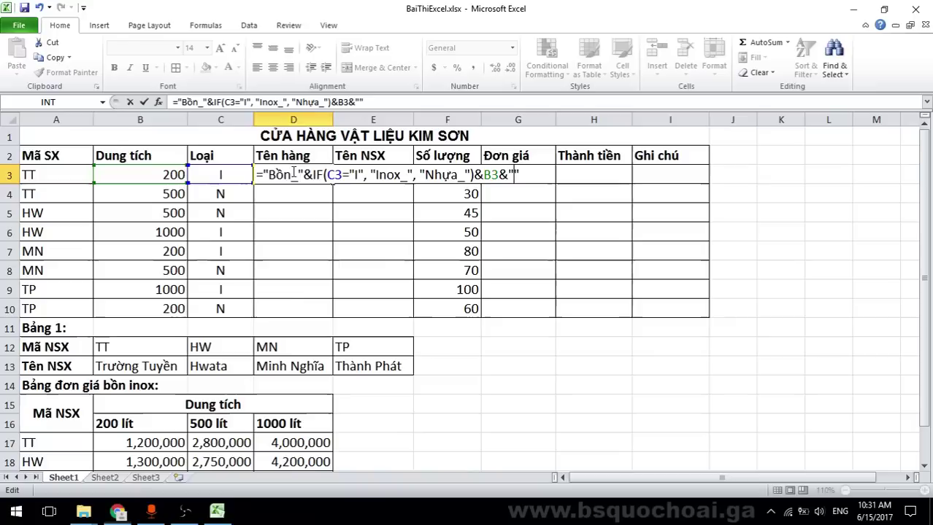
pyautogui.hotkey('alt', 'Tab')
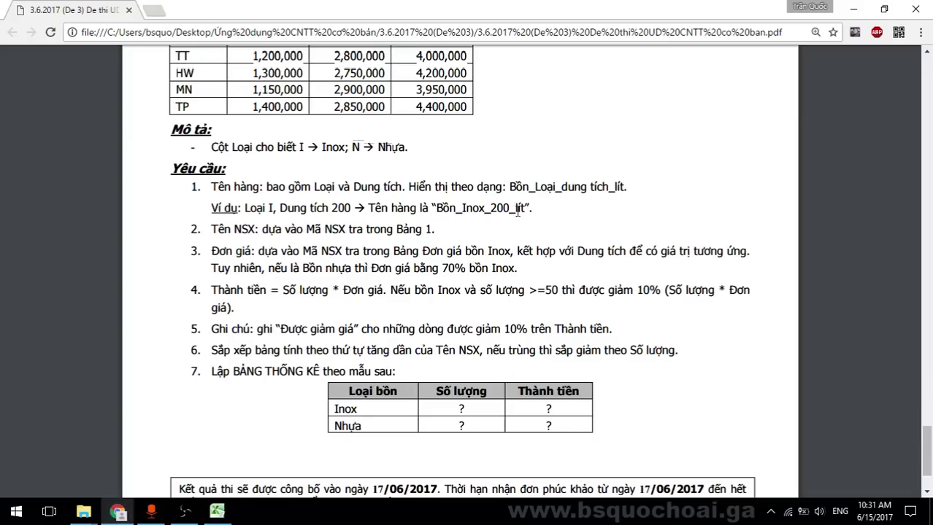
pyautogui.hotkey('alt', 'Tab')
pyautogui.write('_"')
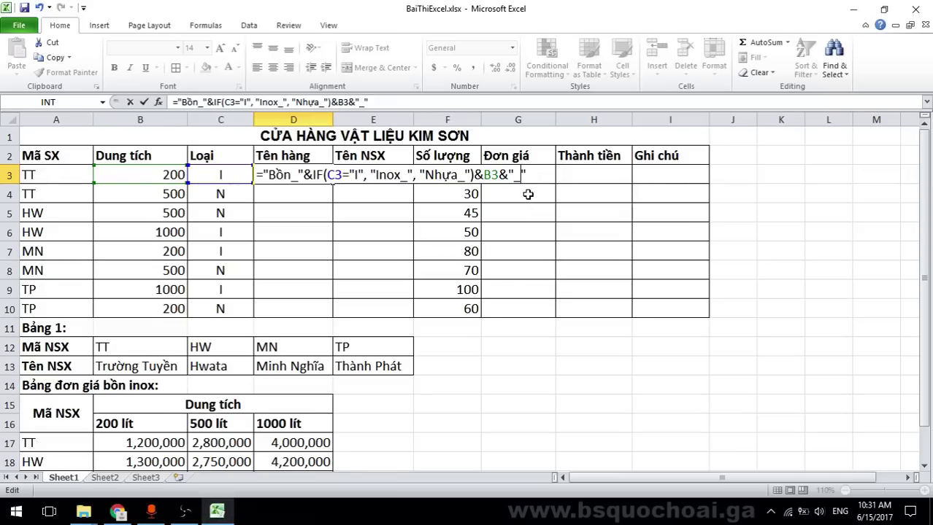
pyautogui.write('lít')
pyautogui.press('Return')
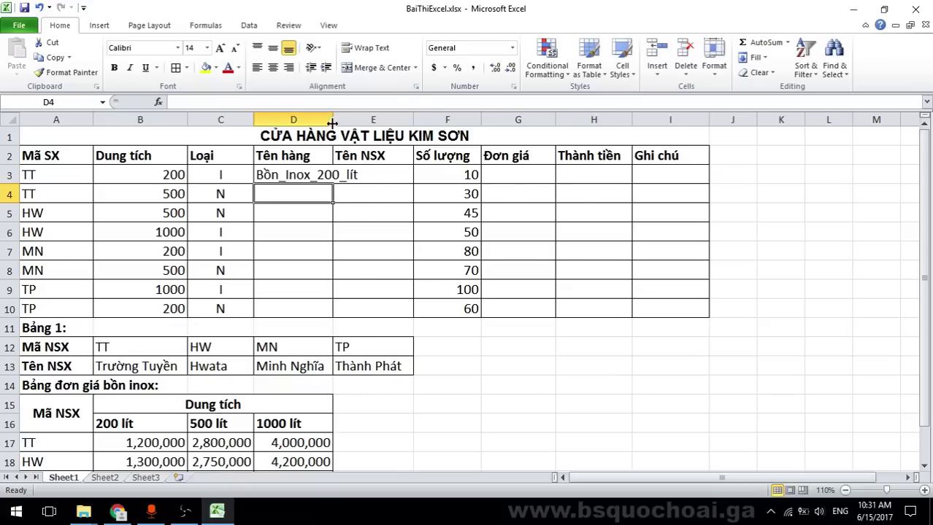
# Fill the Tên hàng formula from D3 down to D10 and widen column D to fit the product names
pyautogui.moveTo(332, 120); pyautogui.dragTo(360, 120)
pyautogui.click(355, 176)
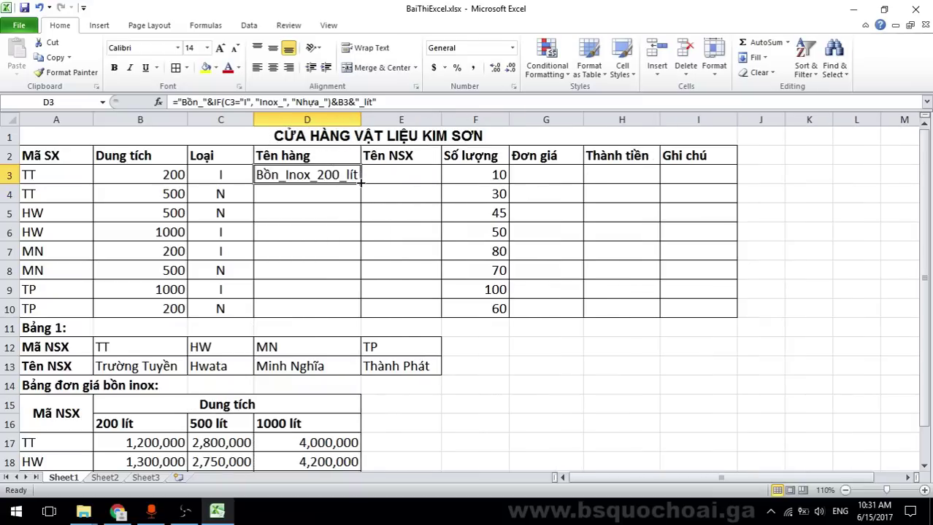
pyautogui.moveTo(360, 184); pyautogui.dragTo(358, 316)
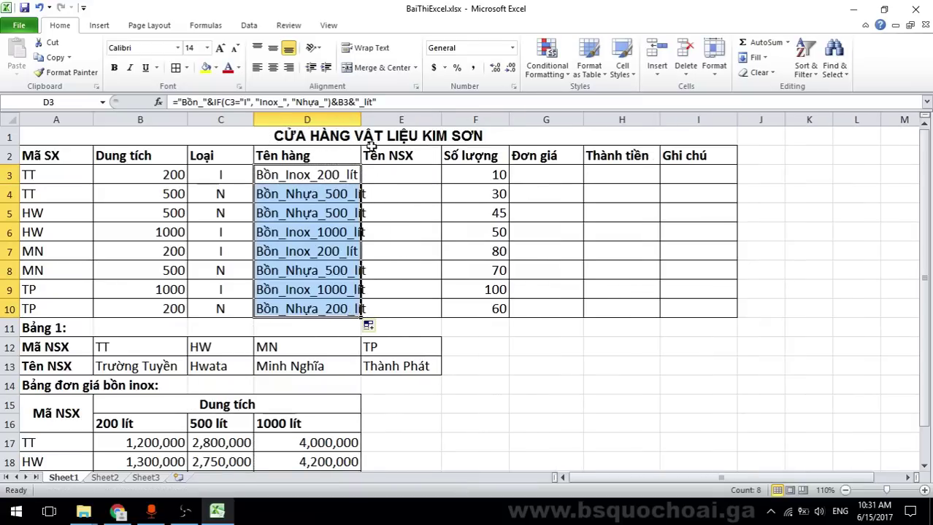
pyautogui.moveTo(360, 119); pyautogui.dragTo(387, 120)
# Following requirement 2 in the exam PDF, start an HLOOKUP formula in E3 with A3 as the lookup value
pyautogui.click(423, 231)
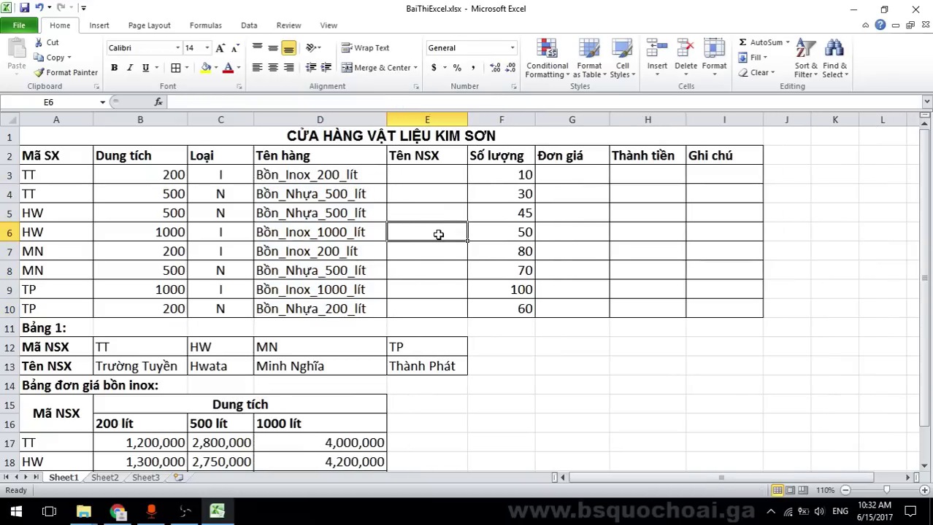
pyautogui.hotkey('alt', 'Tab')
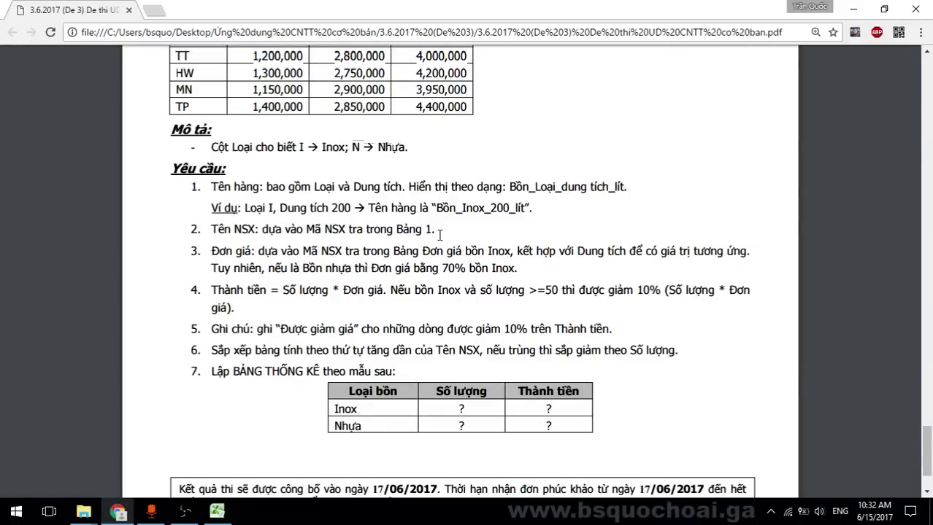
pyautogui.hotkey('alt', 'Tab')
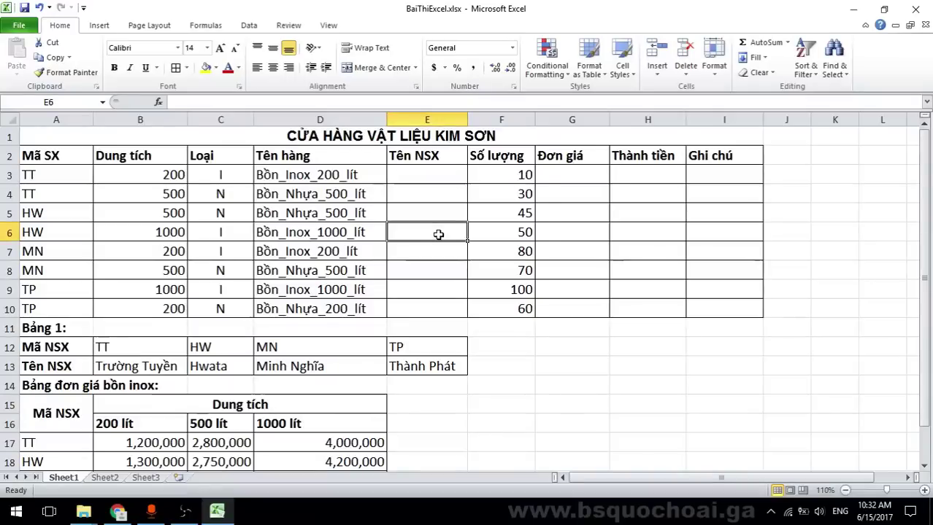
pyautogui.click(85, 348)
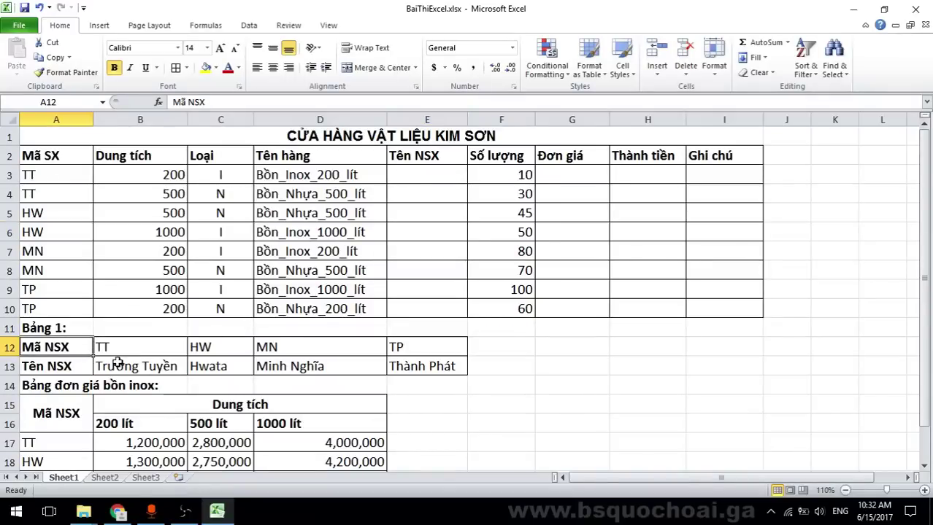
pyautogui.click(121, 362)
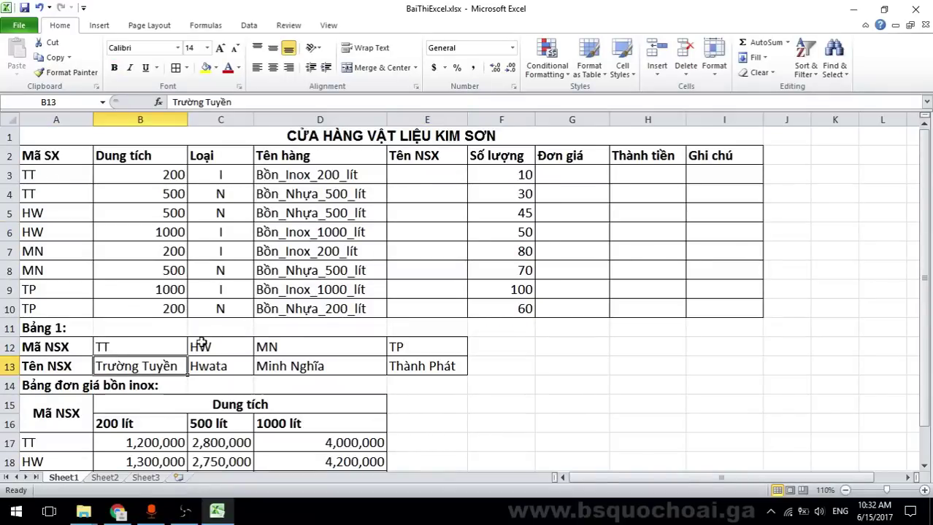
pyautogui.click(458, 179)
pyautogui.write('=')
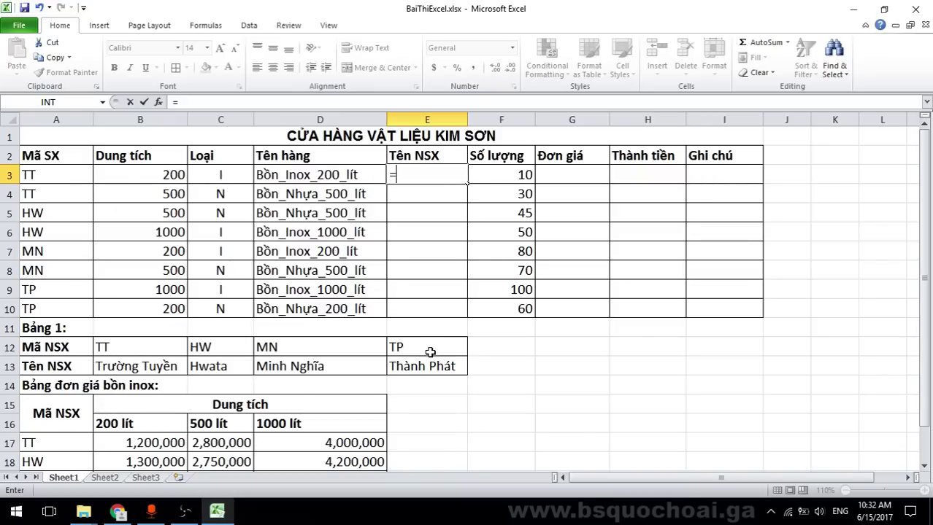
pyautogui.write('hl')
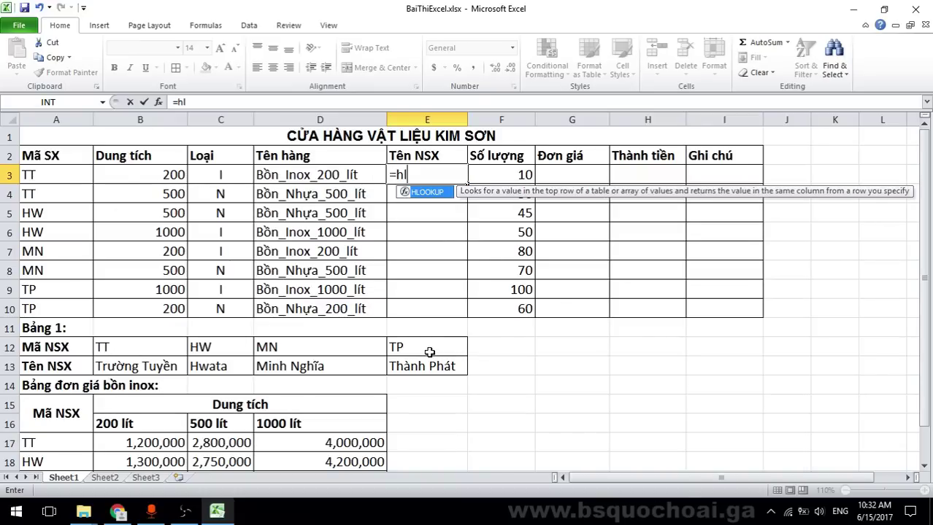
pyautogui.press('Tab')
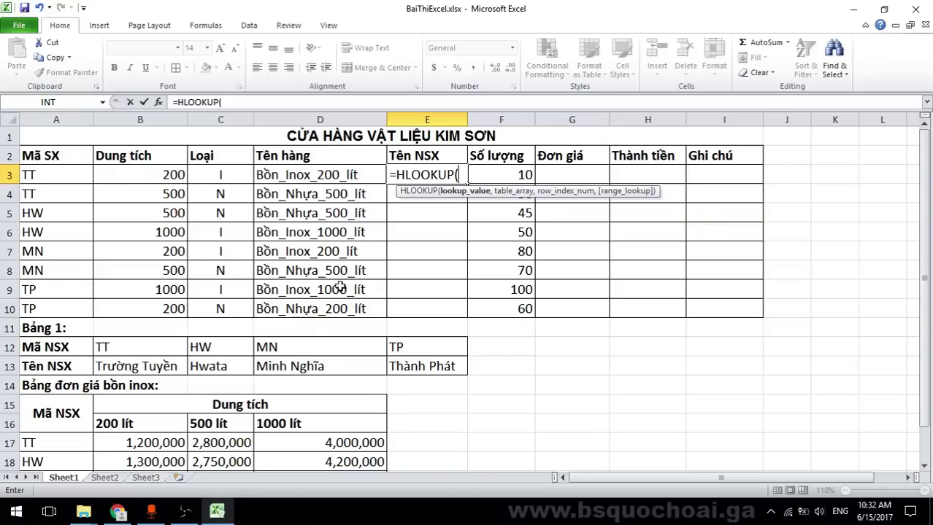
pyautogui.click(60, 178)
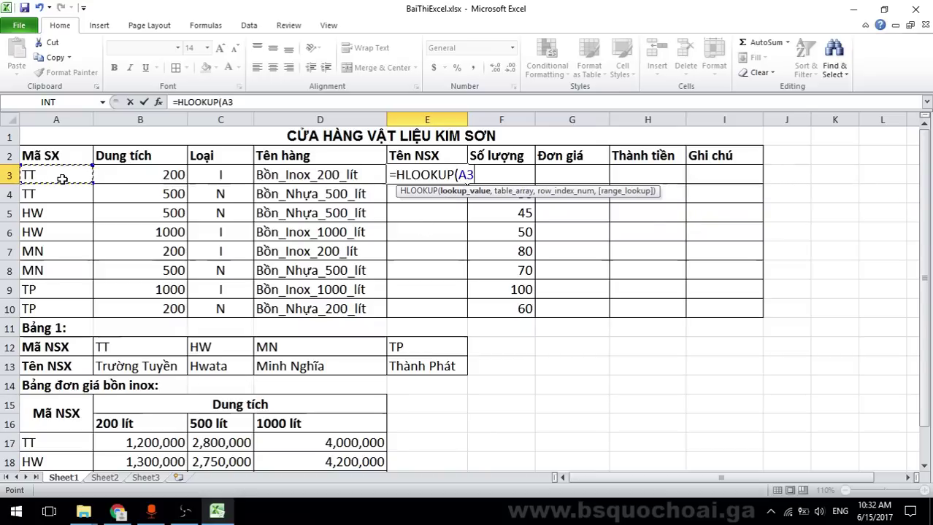
pyautogui.write(',')
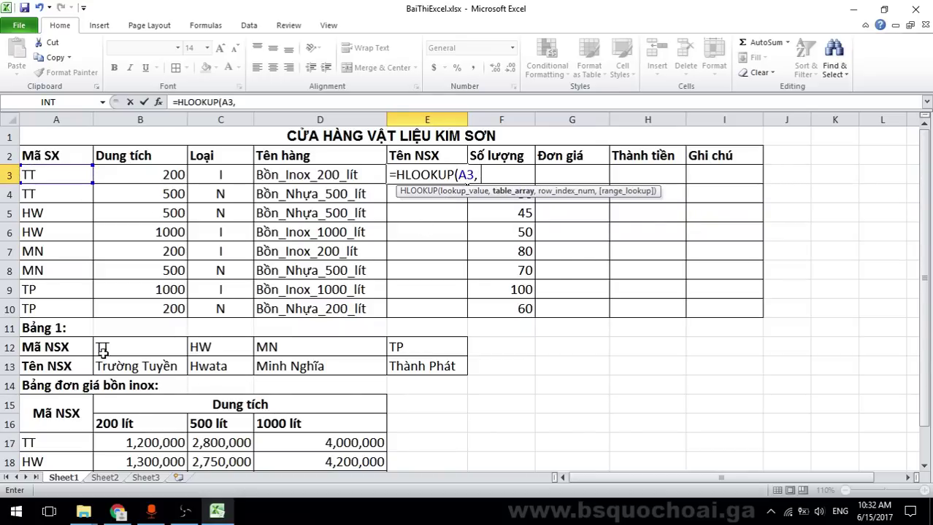
# Complete the E3 HLOOKUP with the absolute range $B$12:$E$13, row index 2 and FALSE for an exact match
pyautogui.moveTo(98, 349); pyautogui.dragTo(407, 369)
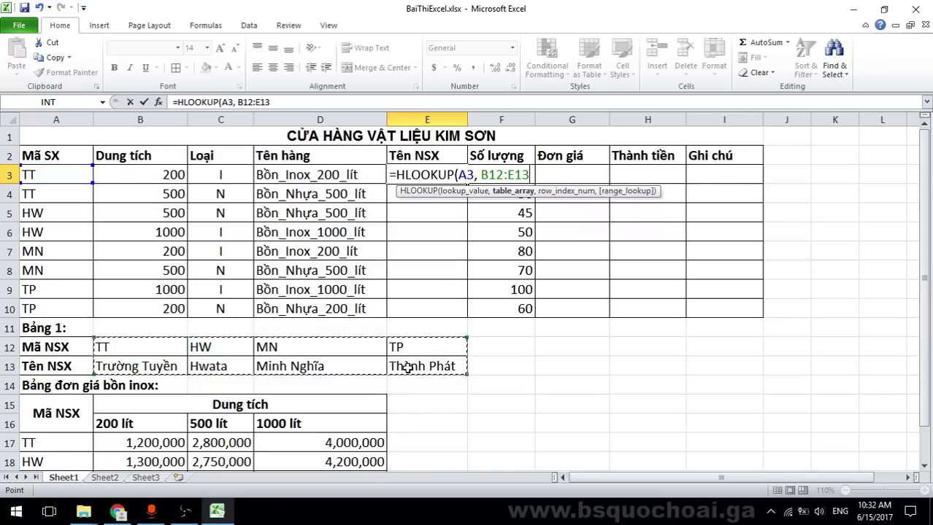
pyautogui.press('F4')
pyautogui.write(',')
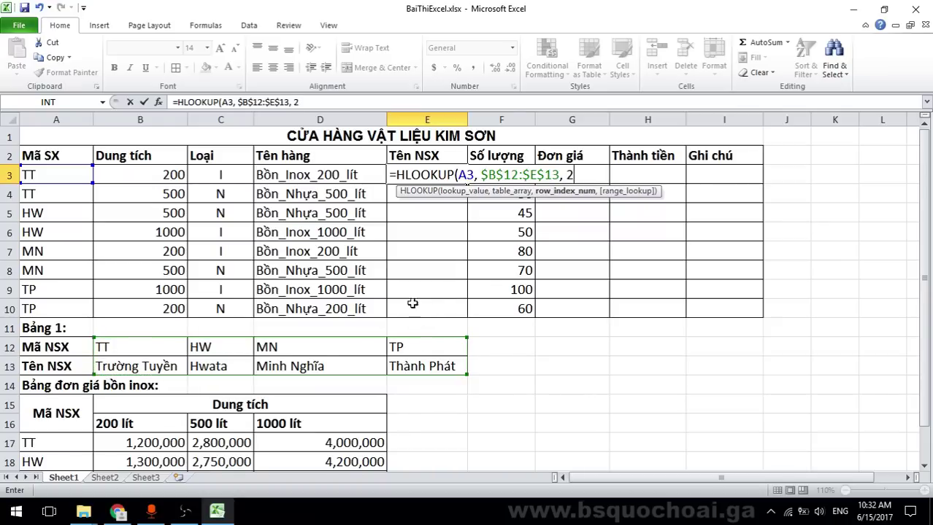
pyautogui.write(' 2,')
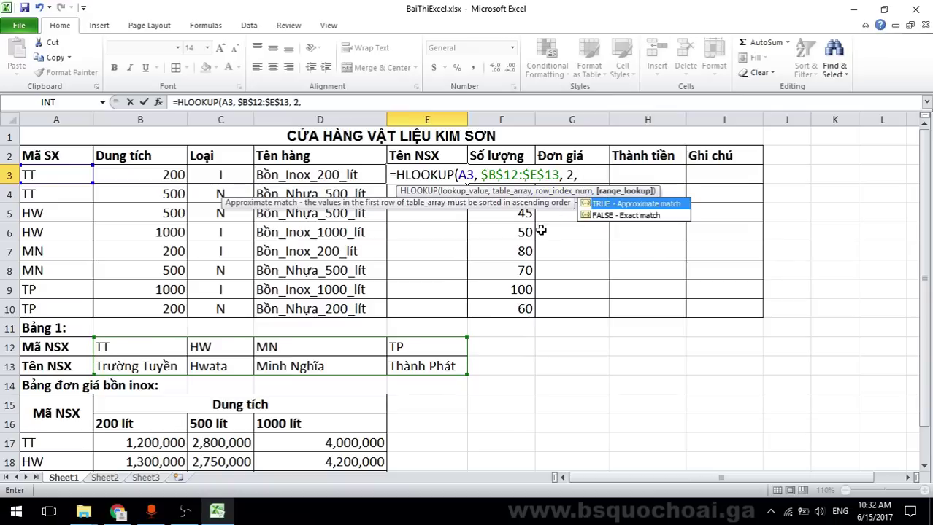
pyautogui.doubleClick(617, 216)
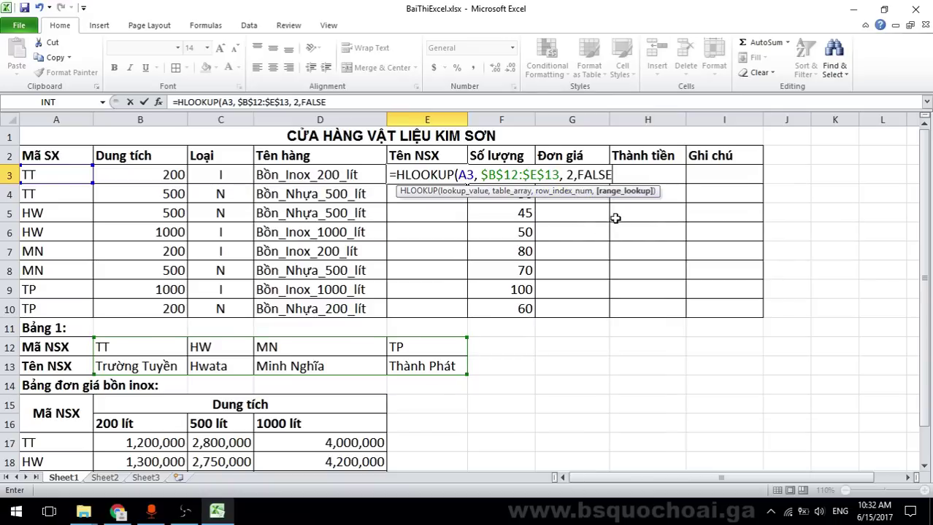
pyautogui.press('Return')
# Widen column E to fit the manufacturer names and fill the Tên NSX formula from E3 down to E10
pyautogui.moveTo(467, 120); pyautogui.dragTo(483, 120)
pyautogui.click(478, 182)
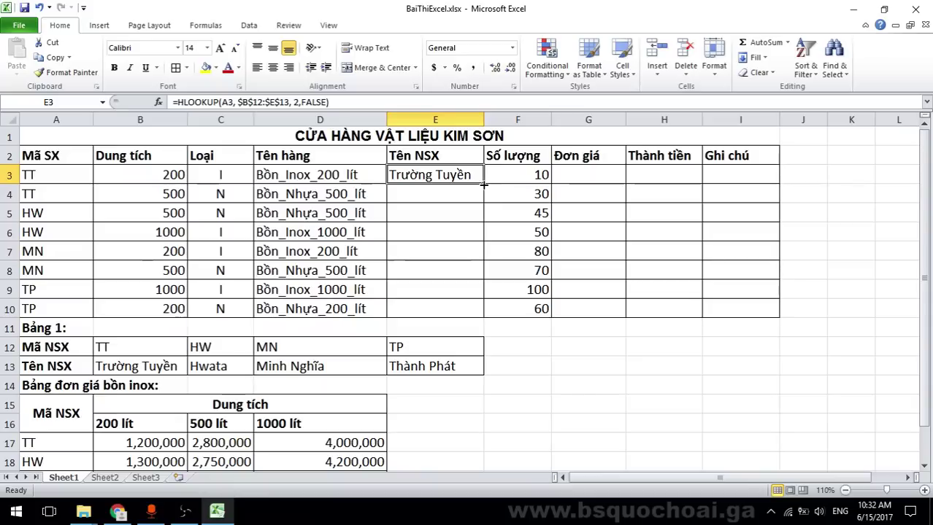
pyautogui.moveTo(486, 184); pyautogui.dragTo(484, 318)
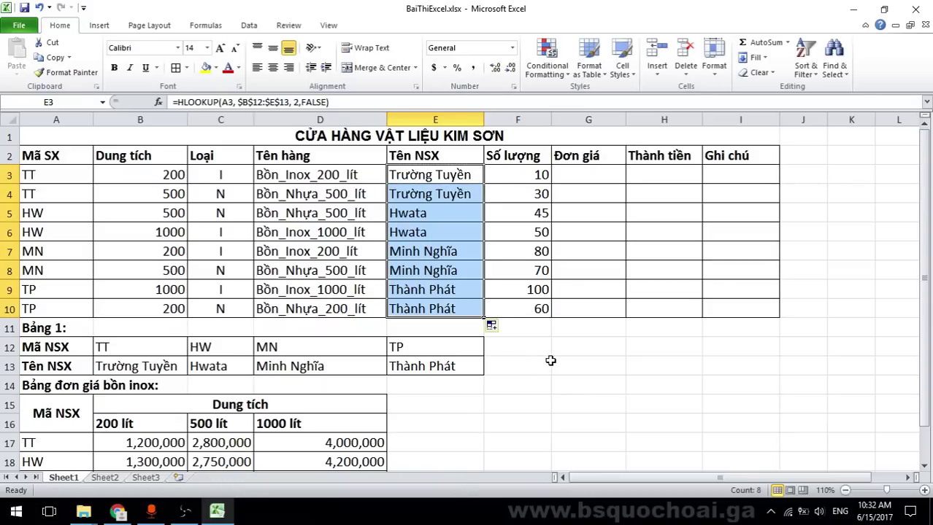
# Switch to the exam PDF and read requirement 3 on how Đơn giá depends on Mã NSX, Dung tích and tank type
pyautogui.hotkey('alt', 'Tab')
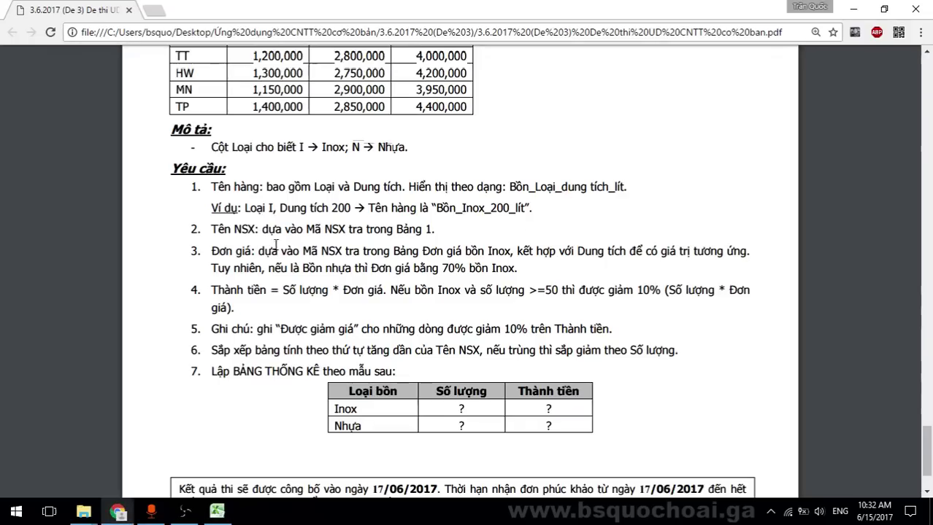
pyautogui.moveTo(259, 250); pyautogui.dragTo(524, 269)
pyautogui.click(545, 267)
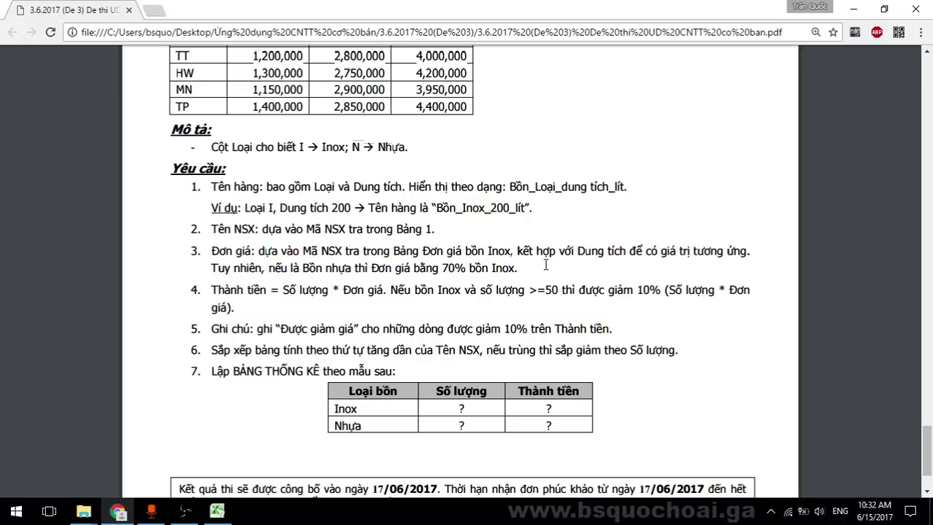
pyautogui.moveTo(518, 252); pyautogui.dragTo(745, 261)
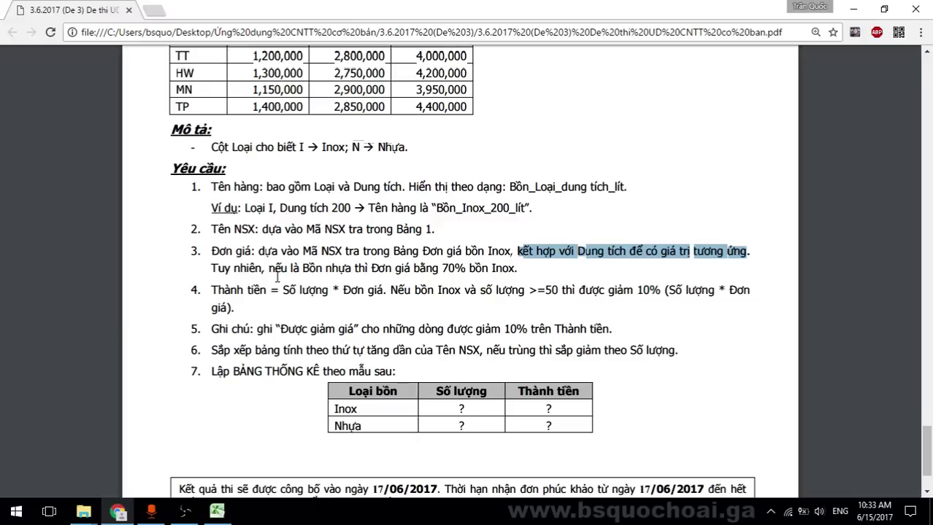
pyautogui.moveTo(268, 268); pyautogui.dragTo(550, 252)
pyautogui.click(467, 271)
pyautogui.hotkey('alt', 'Tab')
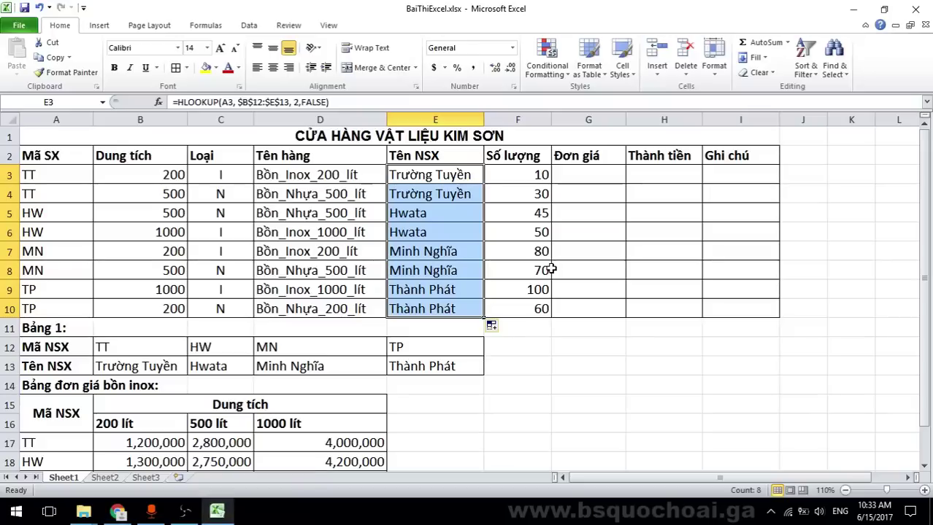
pyautogui.hotkey('alt', 'Tab')
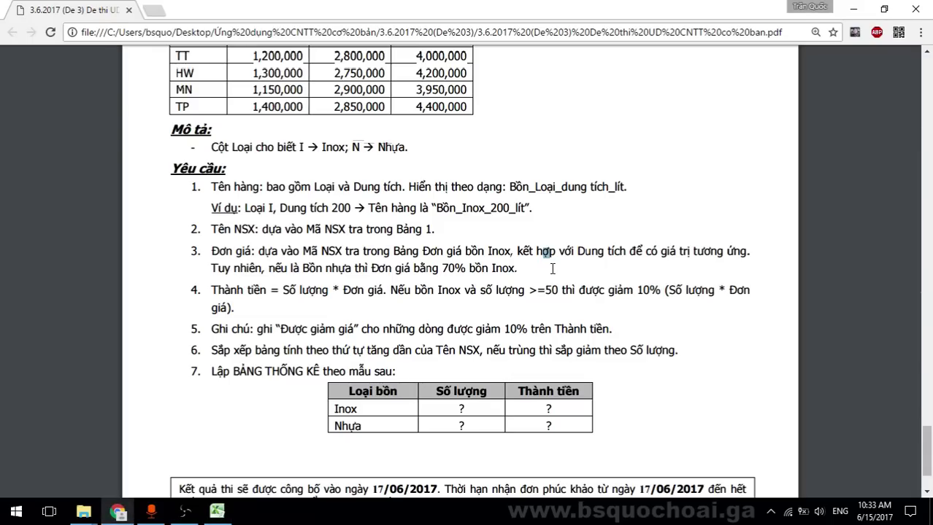
pyautogui.hotkey('alt', 'Tab')
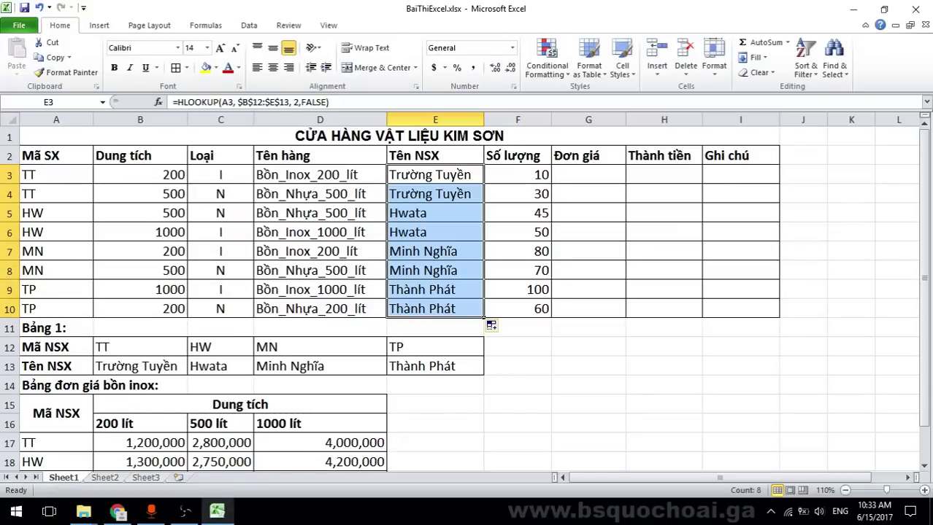
# Look over the Bảng đơn giá bồn inox table and select G3, the first Đơn giá cell
pyautogui.scroll(-3, 640, 169)
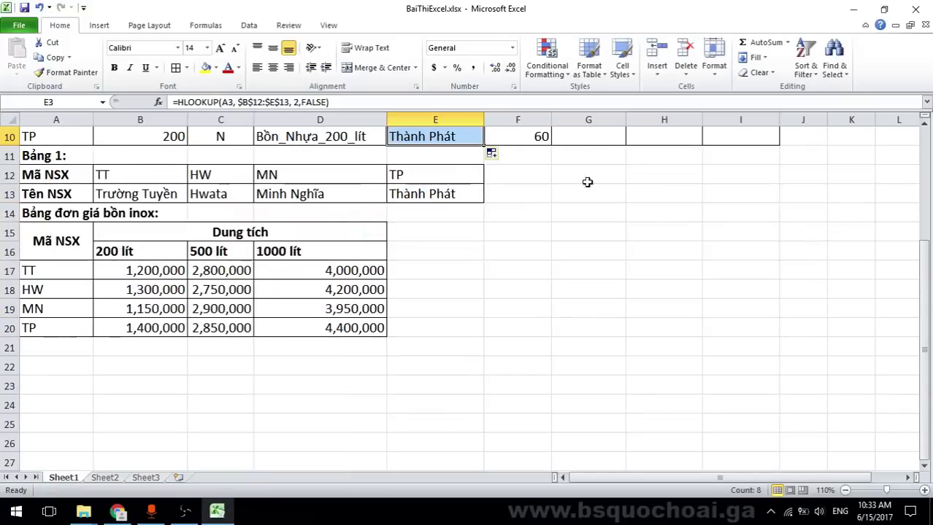
pyautogui.scroll(3, 385, 266)
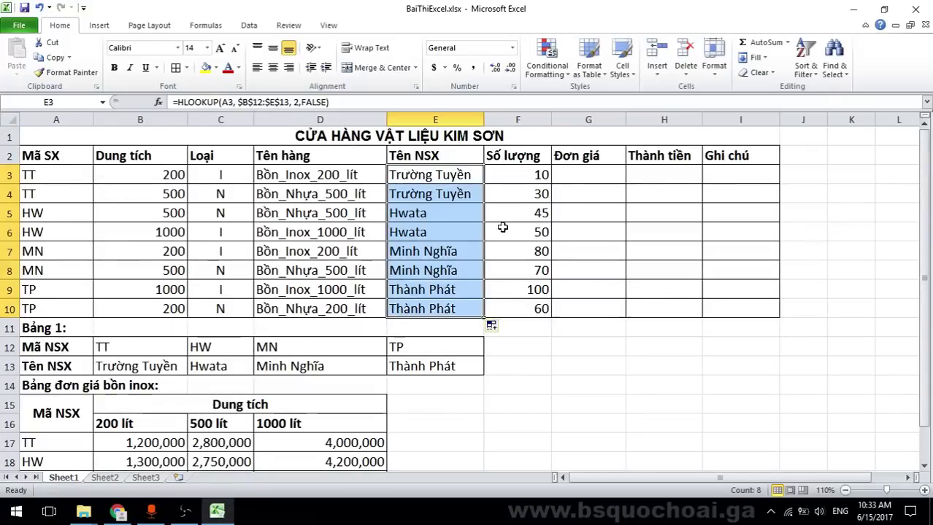
pyautogui.click(685, 167)
pyautogui.moveTo(528, 174); pyautogui.dragTo(609, 174)
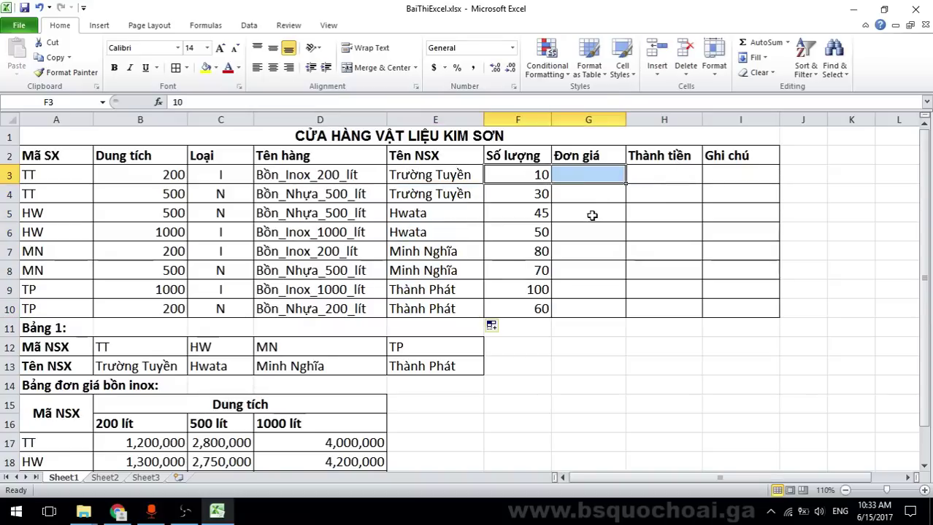
pyautogui.click(592, 215)
pyautogui.click(589, 179)
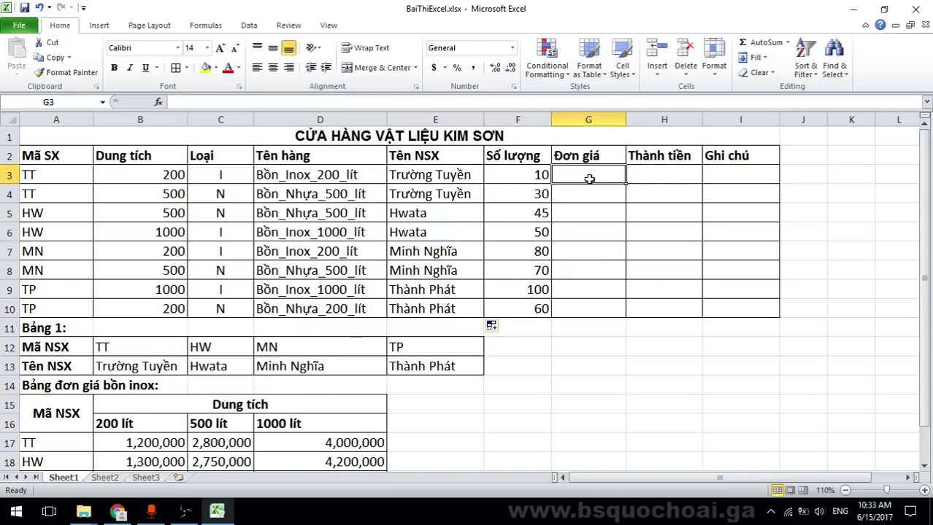
pyautogui.scroll(-2, 589, 176)
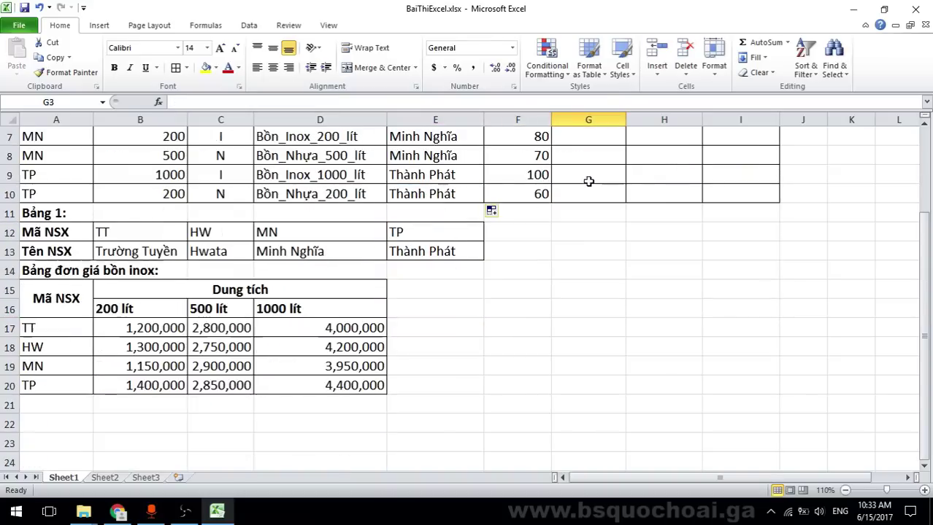
pyautogui.scroll(2, 431, 301)
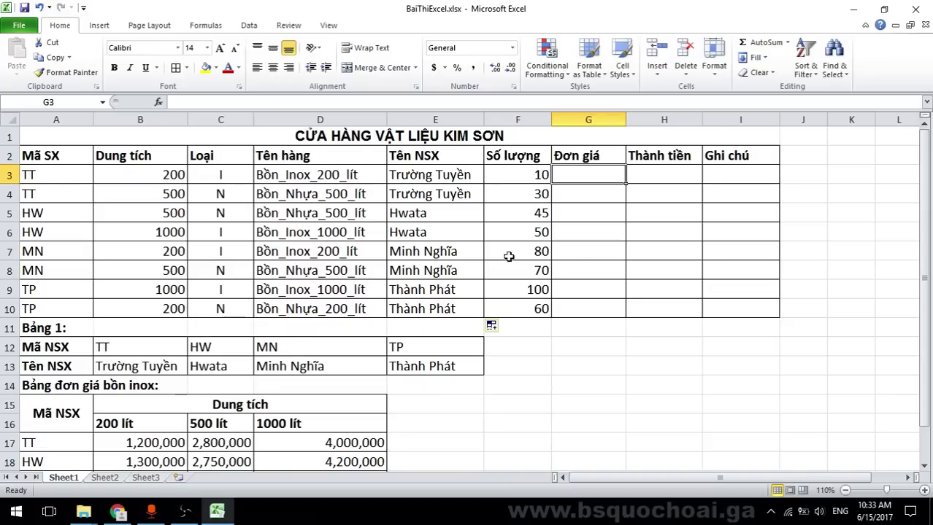
pyautogui.scroll(-1, 535, 249)
pyautogui.write('=')
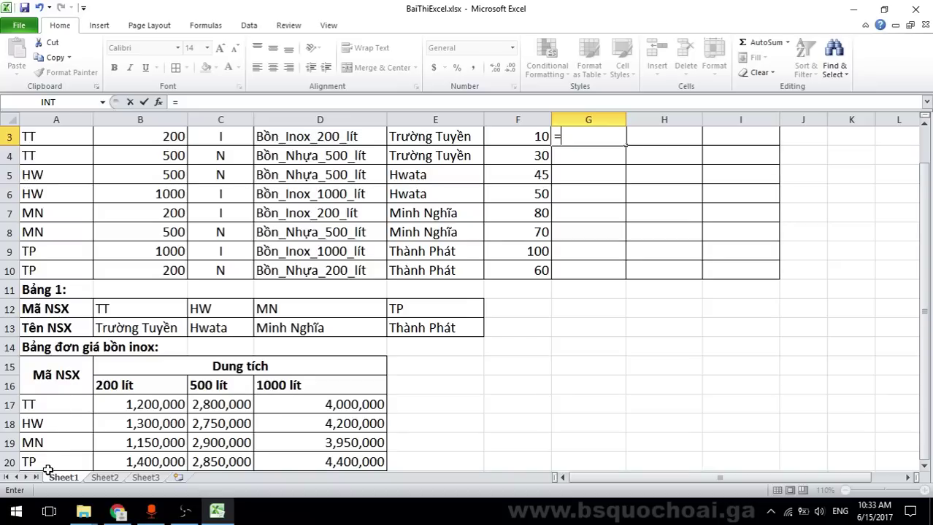
pyautogui.write('vl')
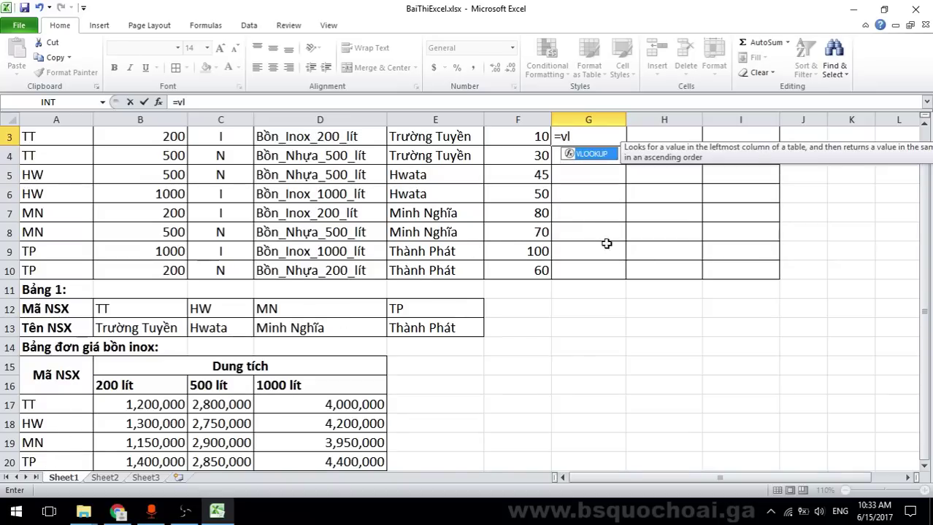
pyautogui.scroll(1, 849, 244)
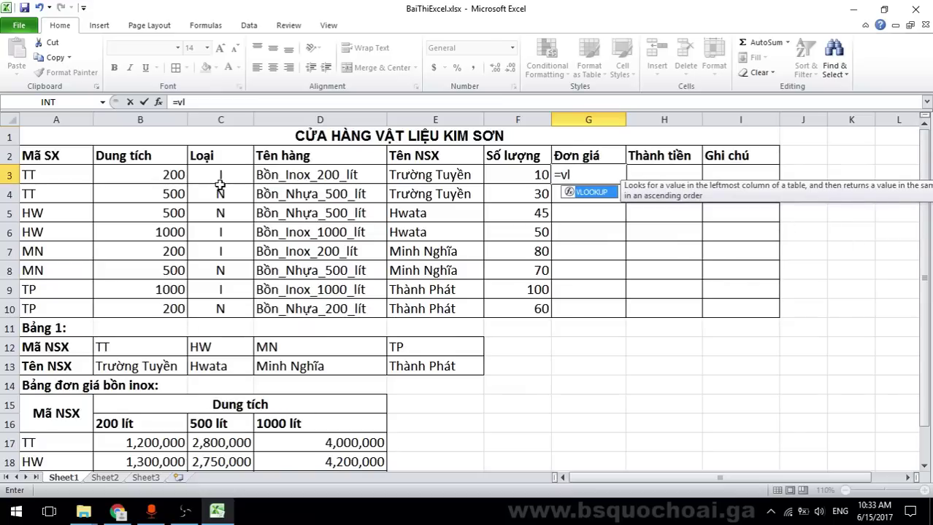
pyautogui.press('BackSpace')
pyautogui.press('BackSpace')
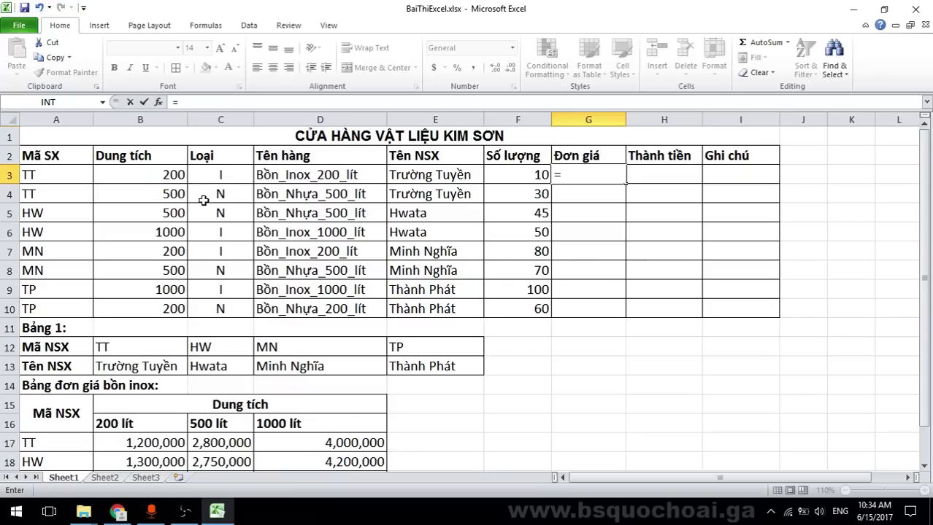
# Try an IF formula in G3 that tests whether C3 equals "I", and clear it back to the equals sign
pyautogui.write('if')
pyautogui.press('Tab')
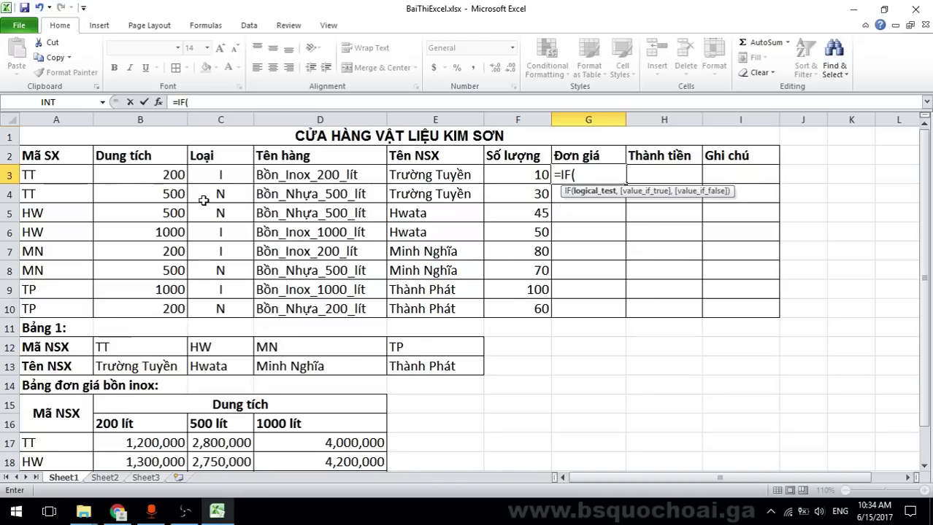
pyautogui.write(')')
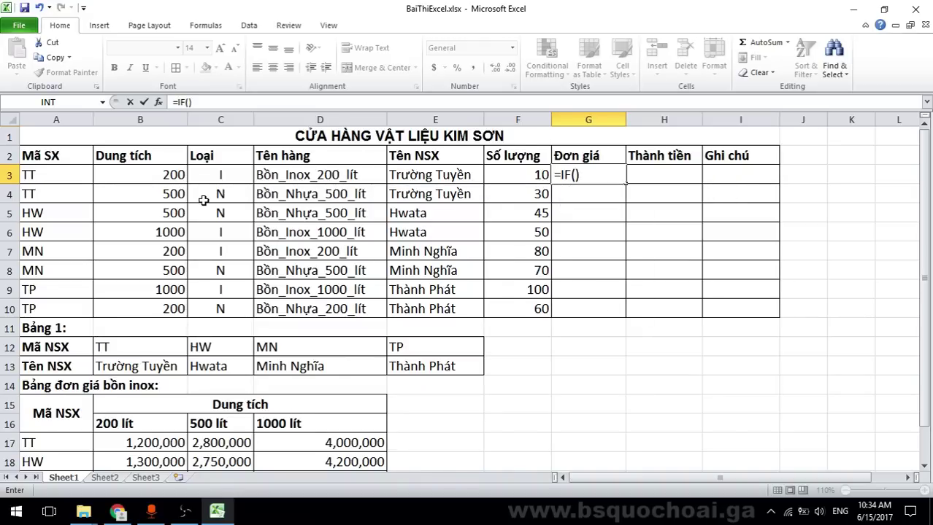
pyautogui.press('Return')
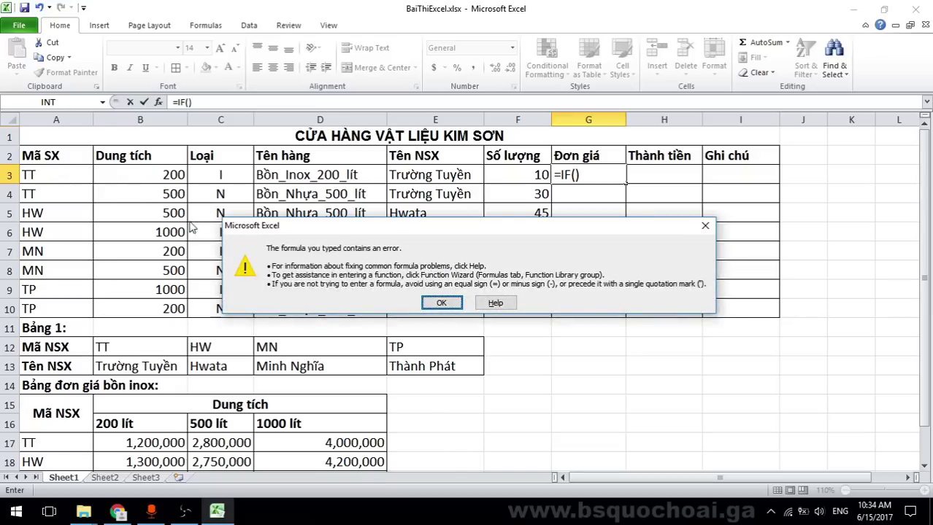
pyautogui.click(443, 299)
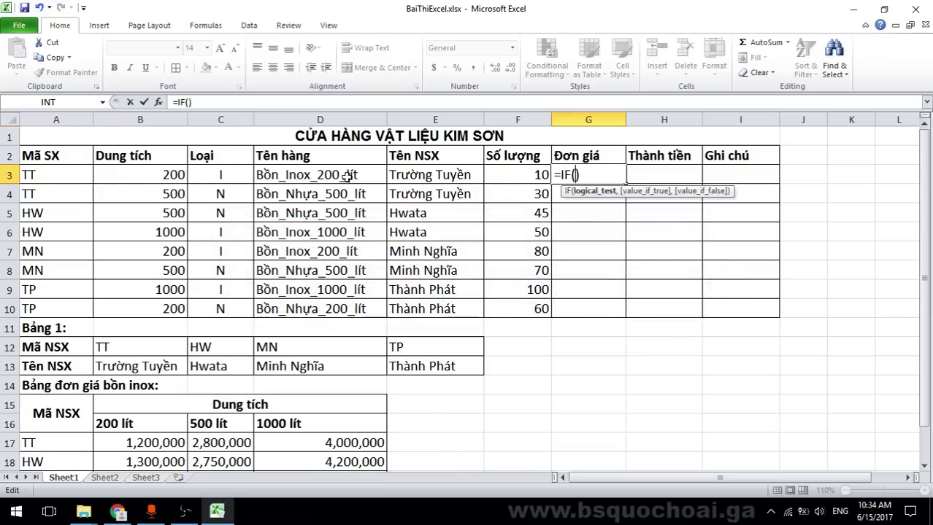
pyautogui.click(241, 178)
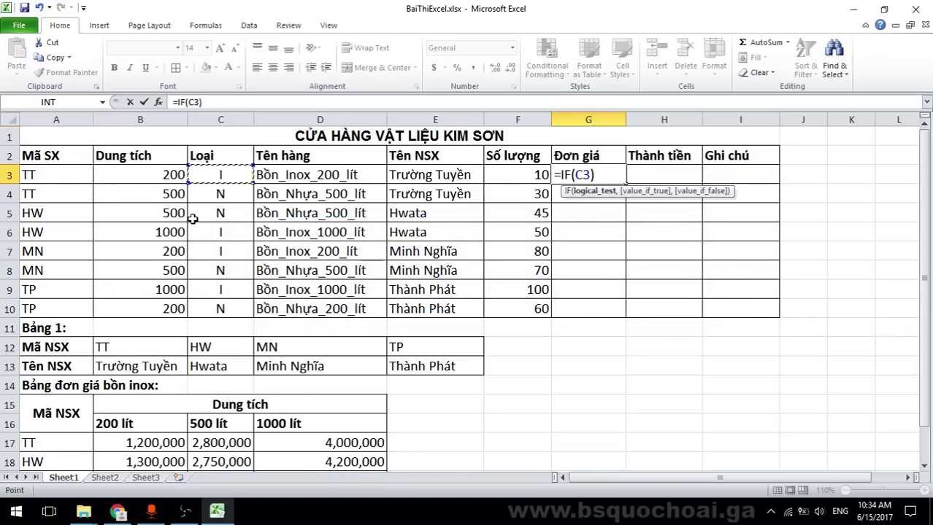
pyautogui.write('="I')
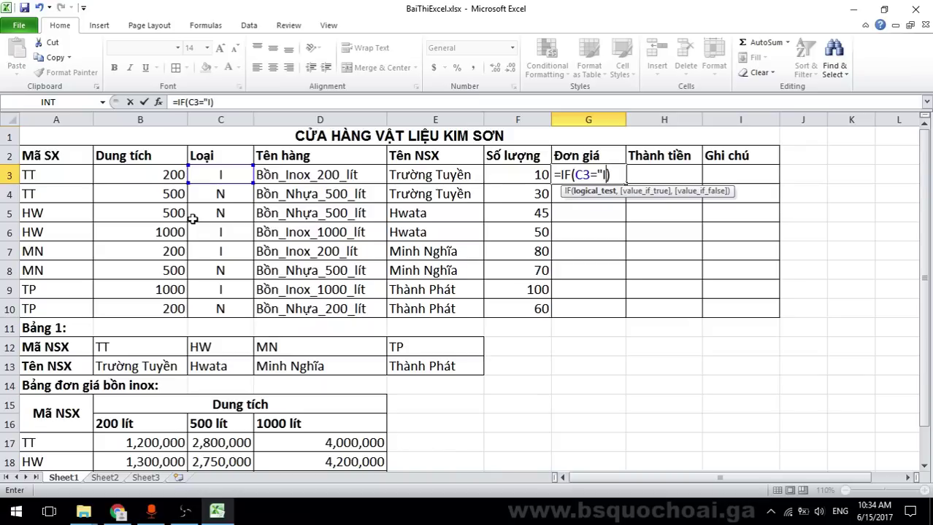
pyautogui.write('",')
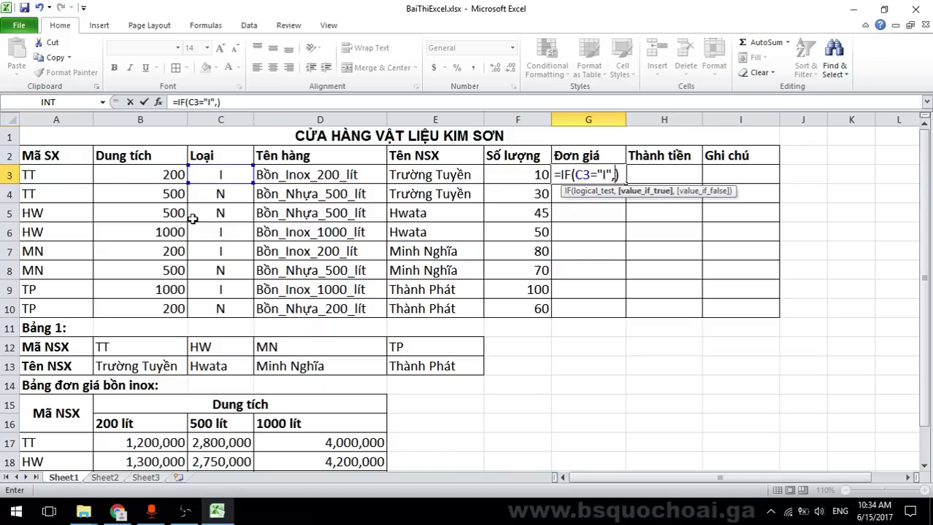
pyautogui.write(' ,')
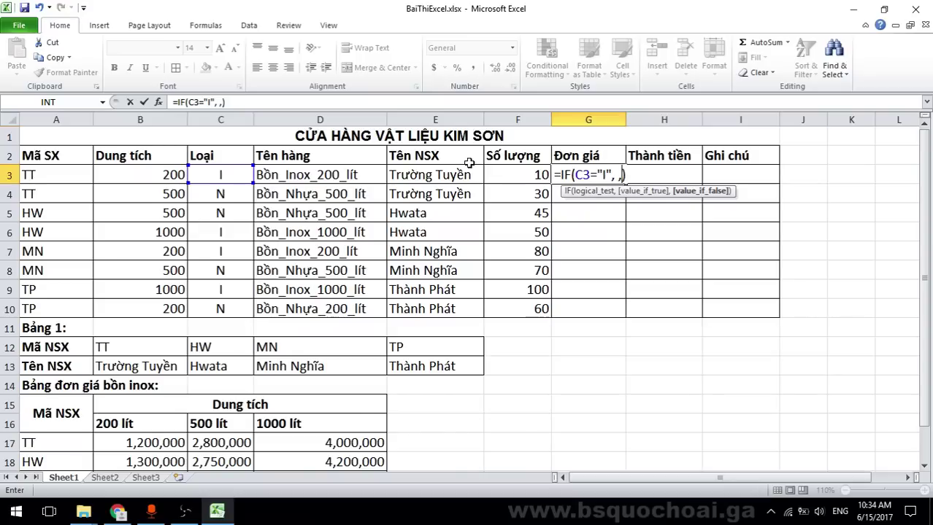
pyautogui.moveTo(559, 175); pyautogui.dragTo(678, 172)
pyautogui.press('BackSpace')
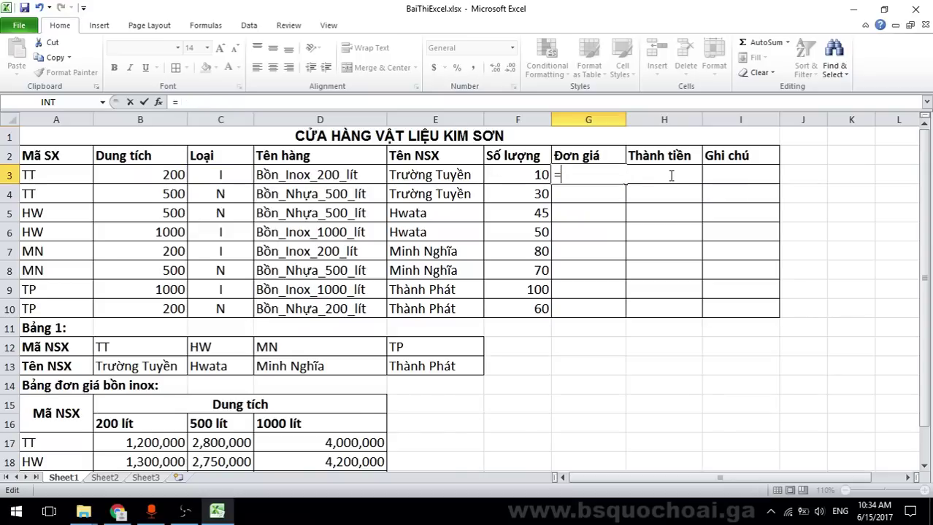
# Start a VLOOKUP formula in G3 with the manufacturer code in A3 as the lookup value
pyautogui.write('vl')
pyautogui.press('Tab')
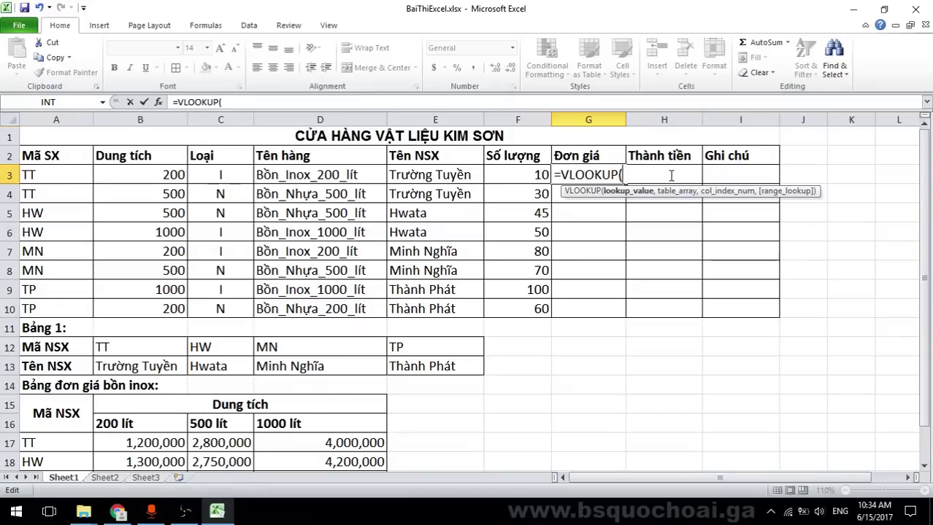
pyautogui.scroll(-1, 259, 267)
pyautogui.scroll(1, 258, 266)
pyautogui.click(50, 179)
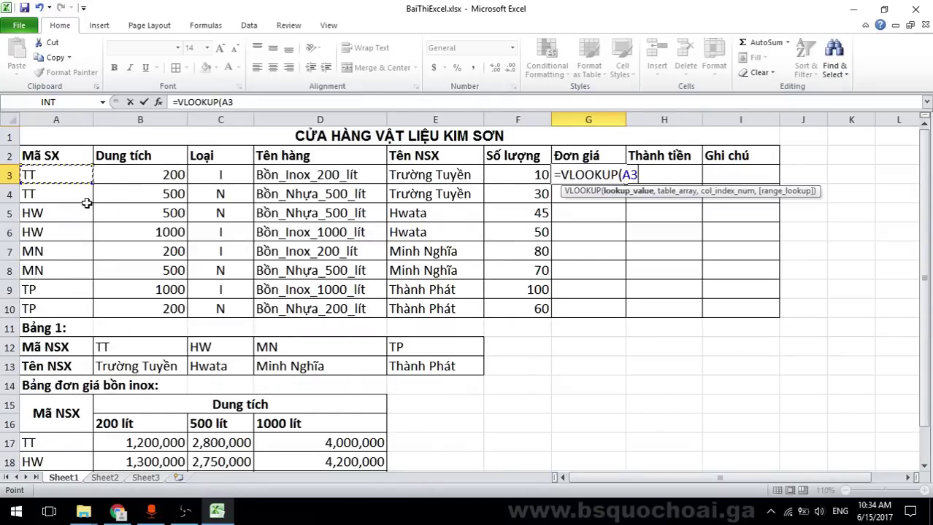
pyautogui.scroll(-2, 88, 219)
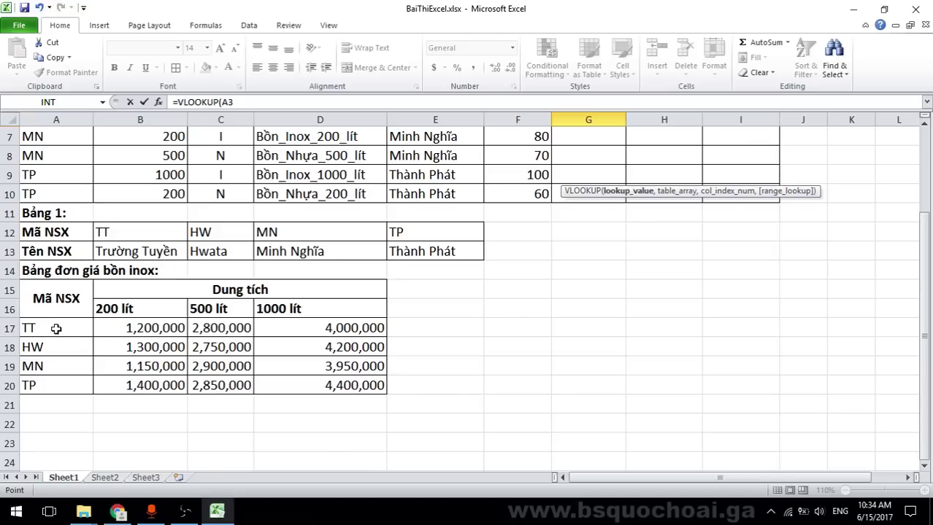
pyautogui.scroll(2, 58, 327)
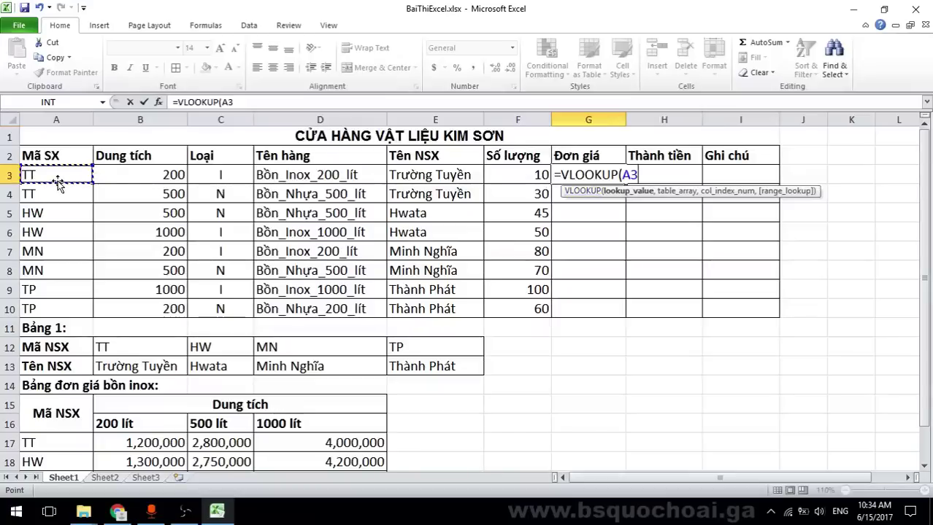
pyautogui.write(',')
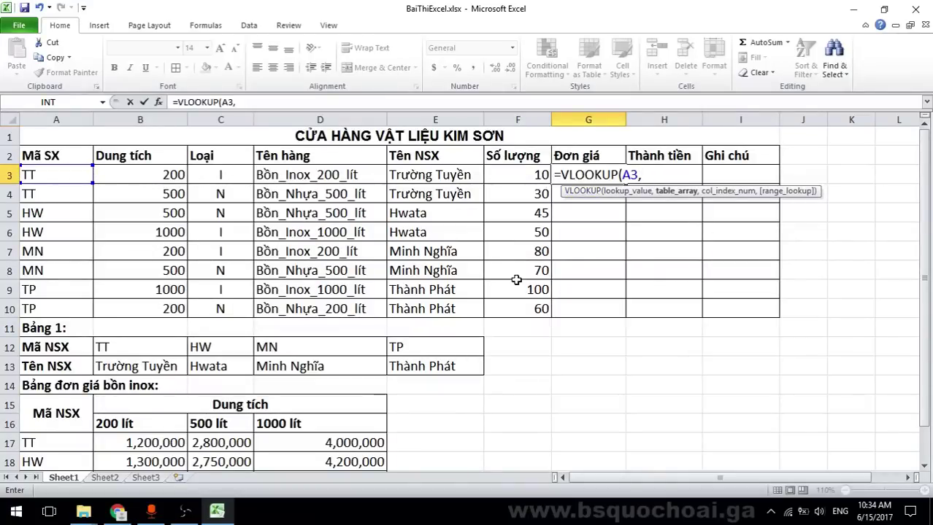
# Set the lookup table of the G3 VLOOKUP to the inox price rows as the absolute range $A$17:$D$20
pyautogui.scroll(-2, 267, 343)
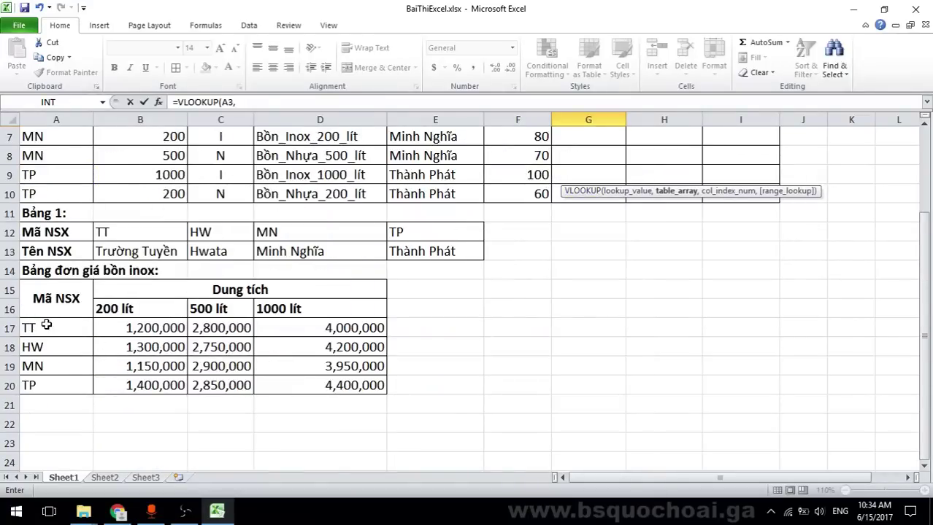
pyautogui.moveTo(46, 327); pyautogui.dragTo(329, 385)
pyautogui.scroll(2, 657, 313)
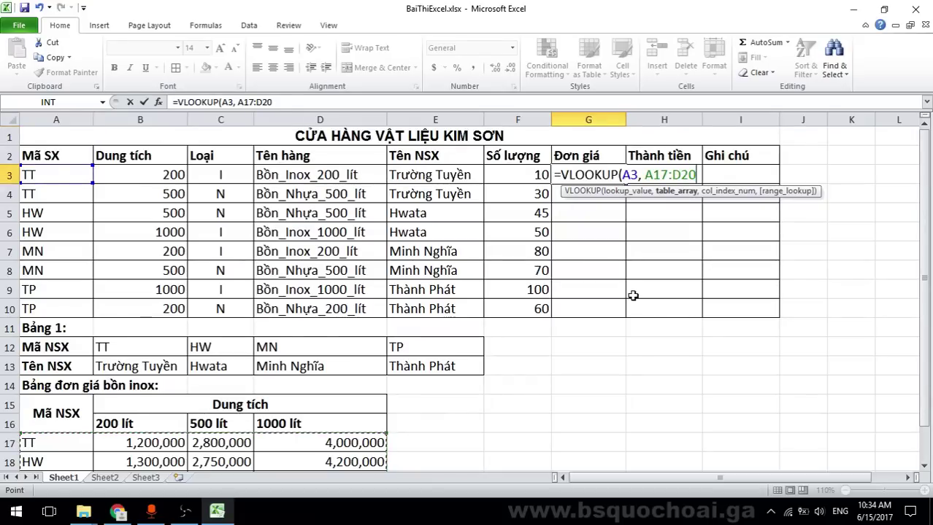
pyautogui.press('F4')
pyautogui.write(',')
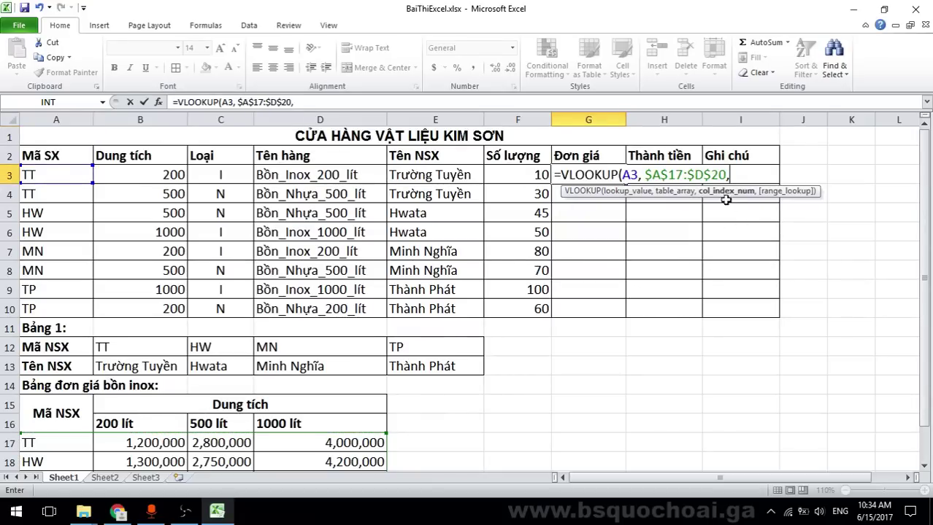
# Compare the Dung tích values in column B with the 200, 500 and 1000 lít price columns to work out the column index
pyautogui.scroll(-3, 484, 292)
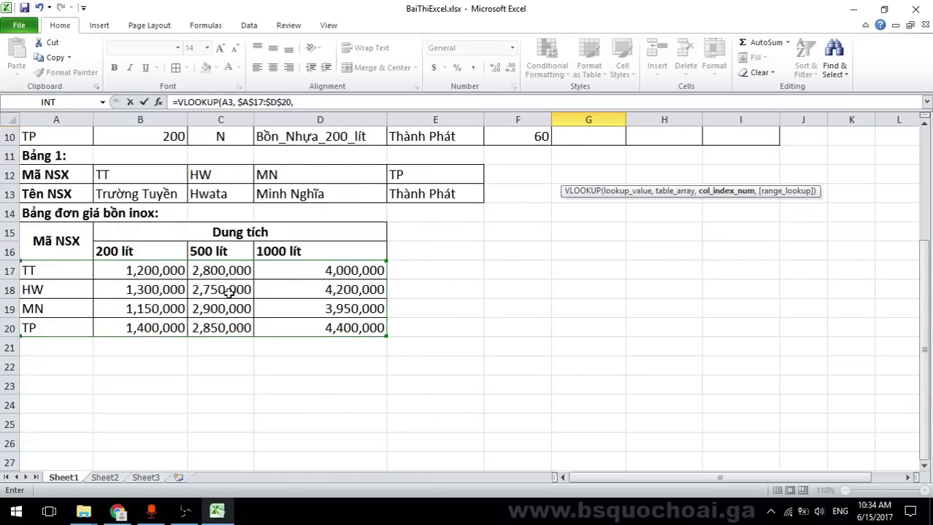
pyautogui.scroll(3, 228, 292)
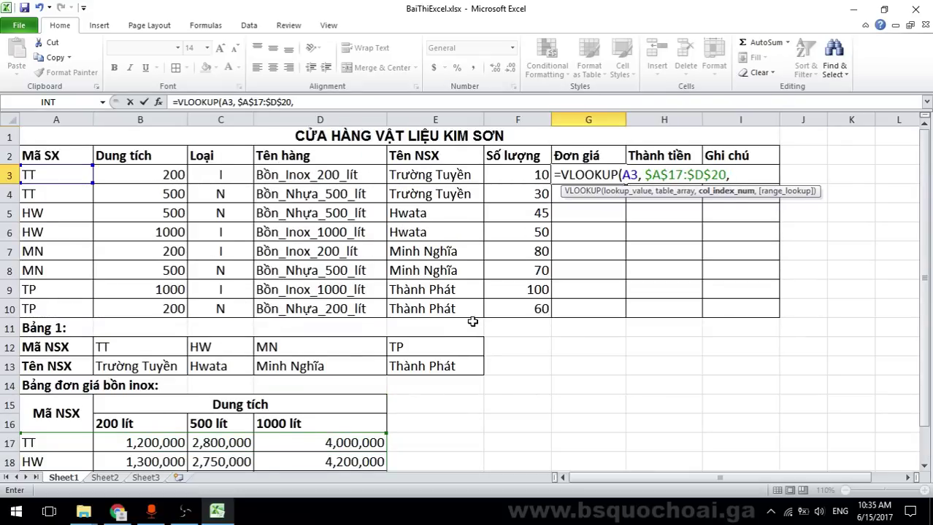
pyautogui.scroll(-3, 476, 295)
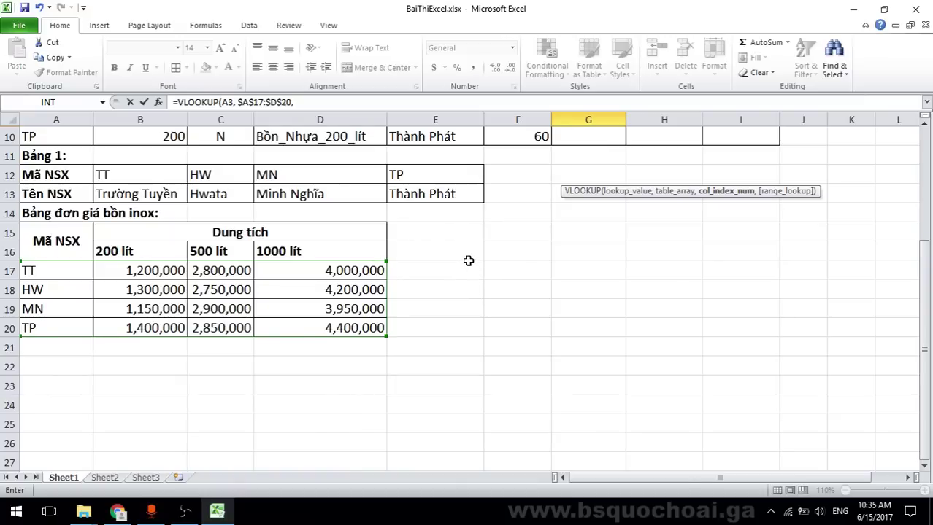
pyautogui.scroll(3, 431, 252)
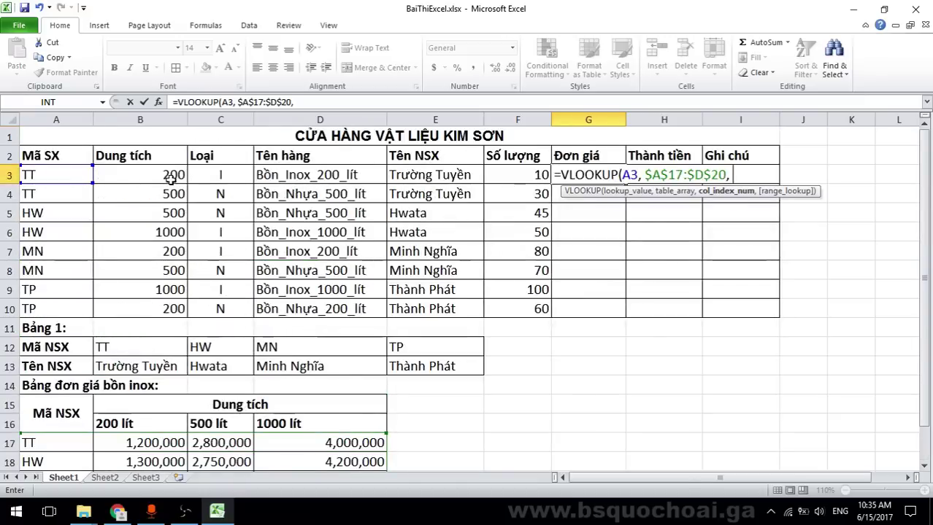
pyautogui.scroll(-2, 170, 178)
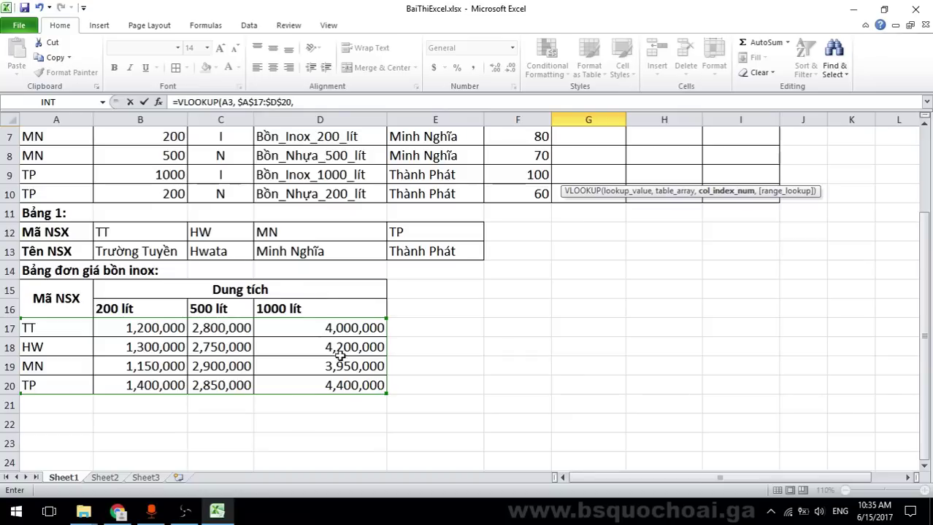
pyautogui.scroll(2, 339, 356)
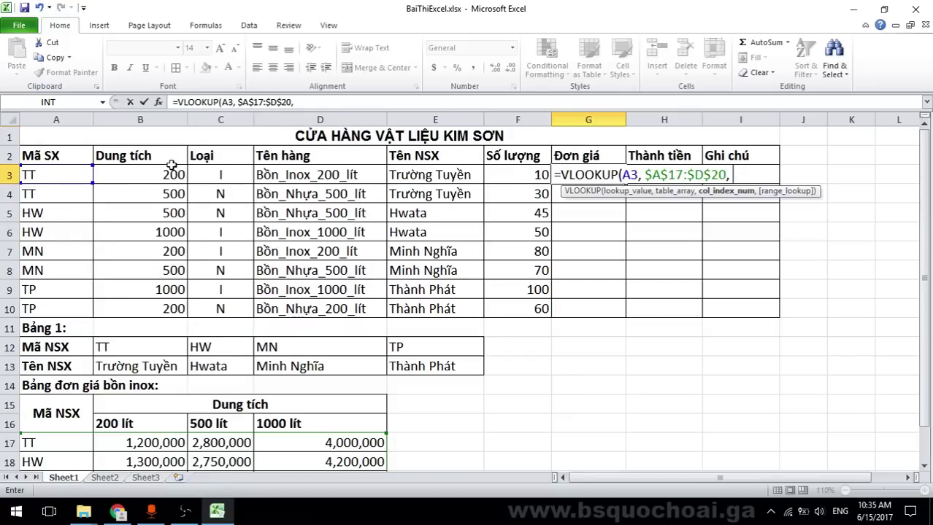
pyautogui.scroll(-1, 179, 179)
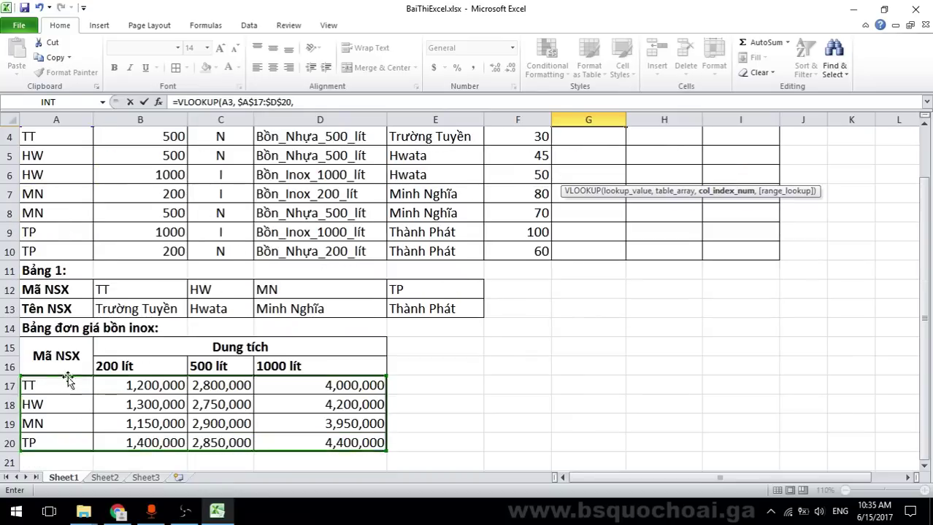
pyautogui.scroll(1, 416, 348)
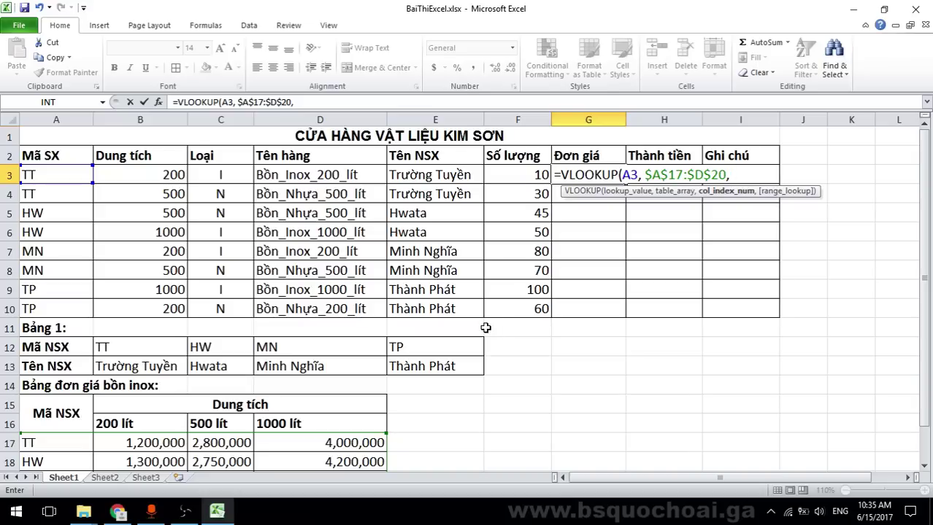
# Begin the column index of the G3 VLOOKUP with an IF that returns 2 when B3 equals 200
pyautogui.write('if(')
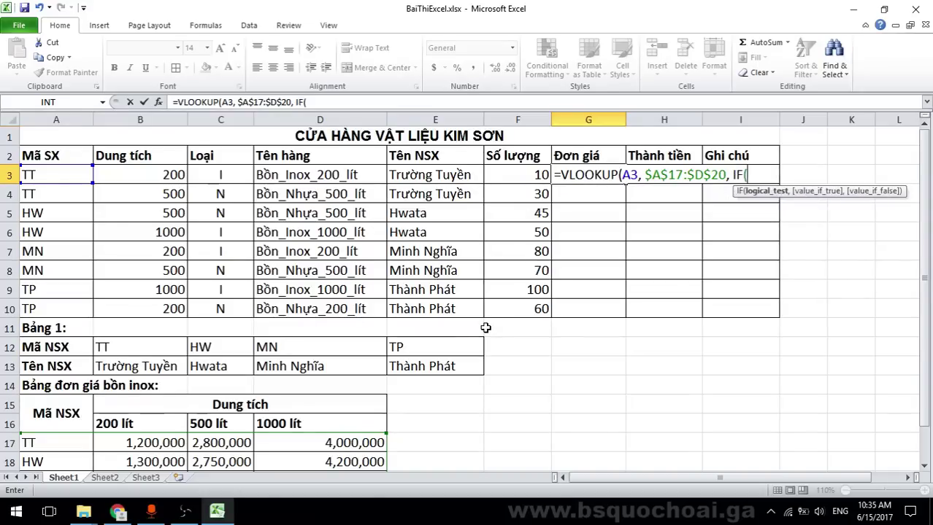
pyautogui.click(151, 174)
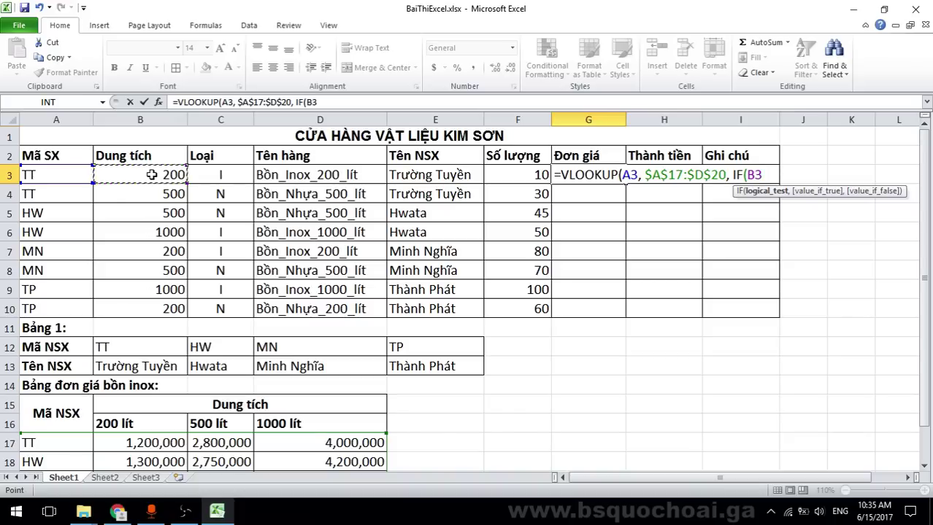
pyautogui.write('=200')
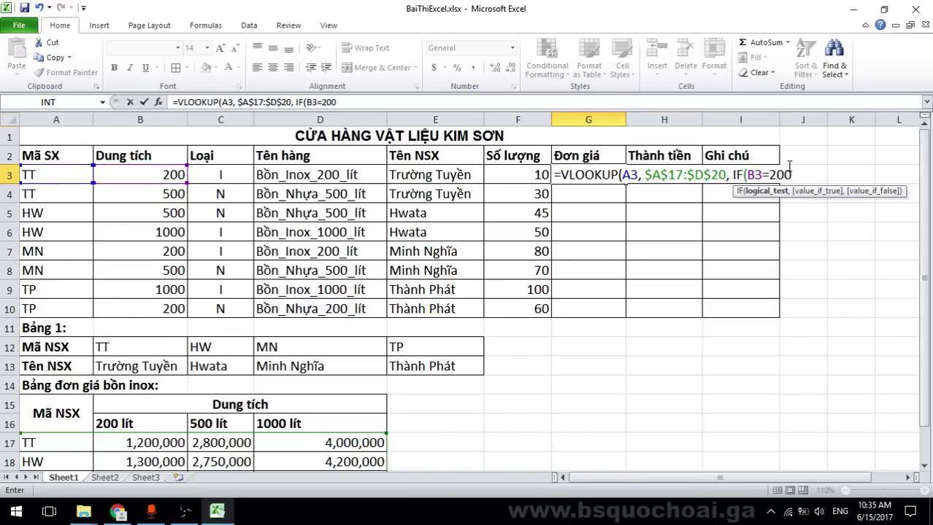
pyautogui.write(',')
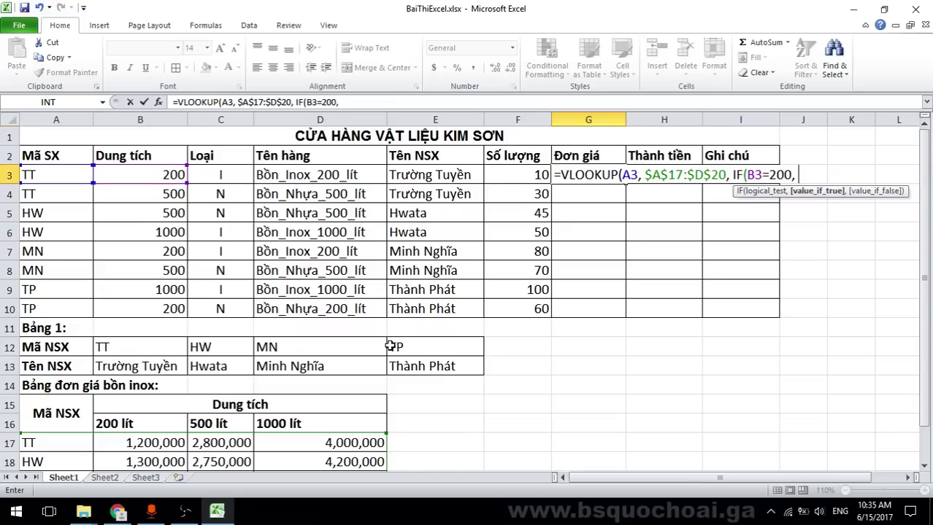
pyautogui.write(' 2,')
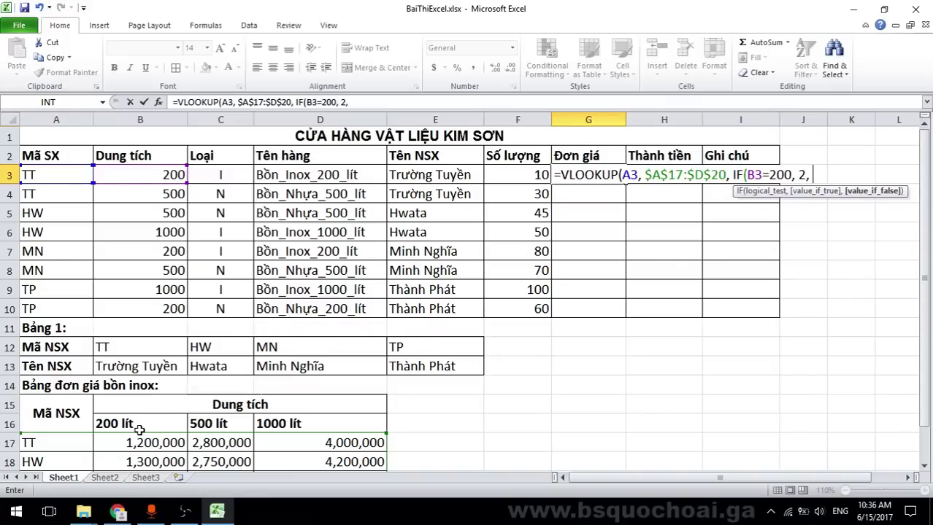
# Nest a second IF in the column index that returns 3 when B3 equals 500 and otherwise 4, closing both IFs
pyautogui.write(' i')
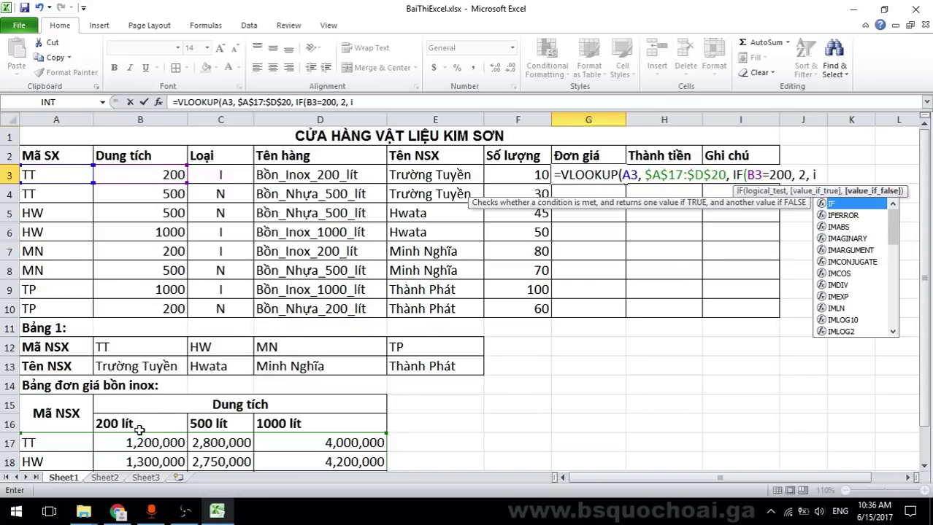
pyautogui.press('Tab')
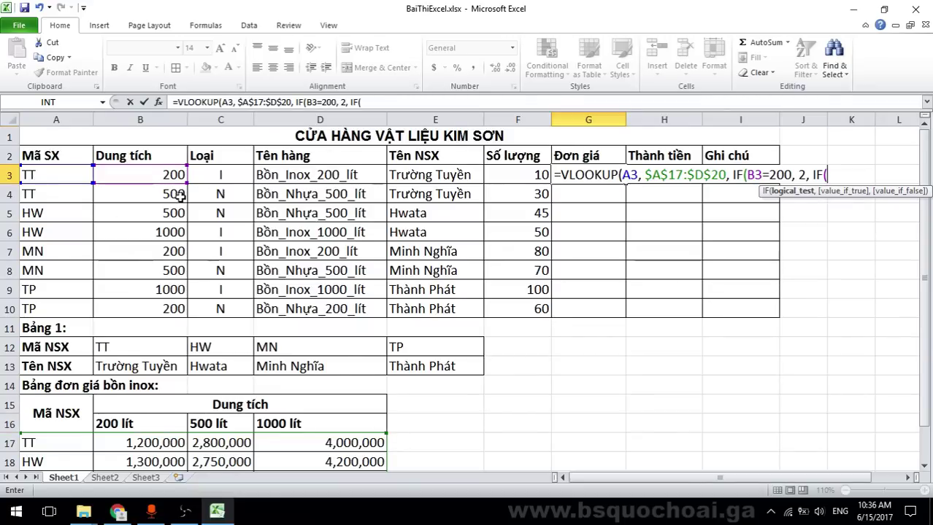
pyautogui.click(161, 178)
pyautogui.write('=5')
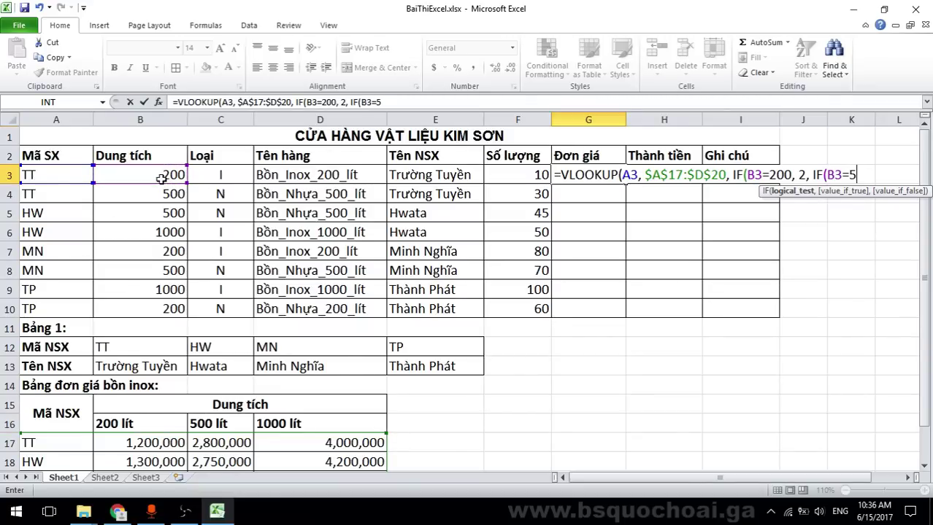
pyautogui.write('00,')
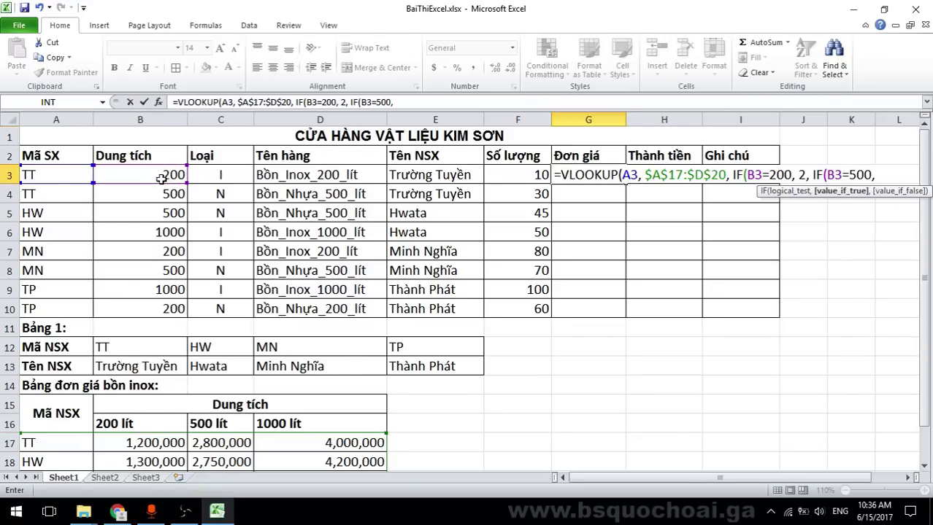
pyautogui.write(' 3, 4')
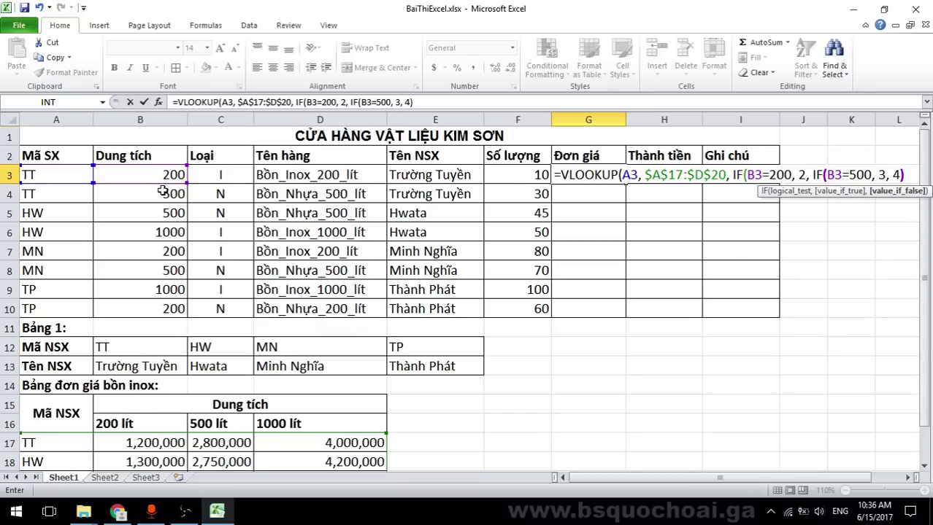
pyautogui.write('))')
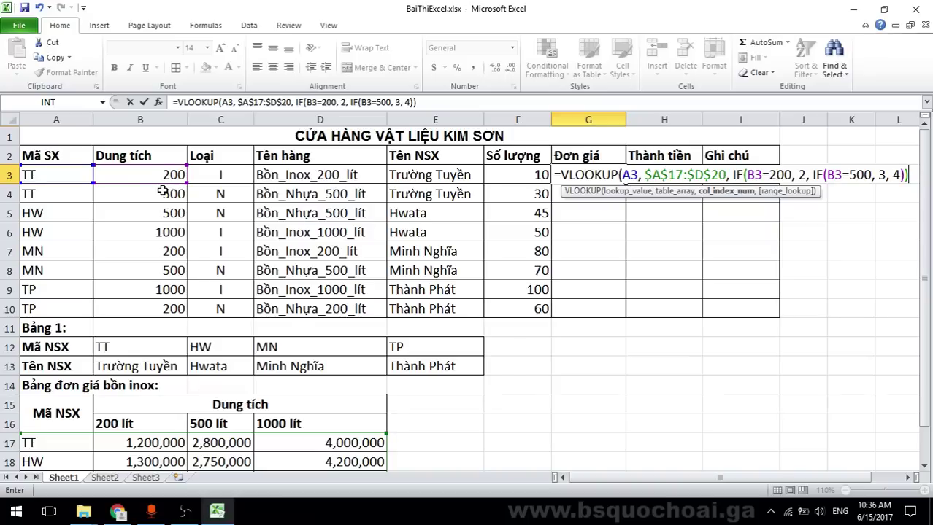
# Complete the G3 VLOOKUP with FALSE for an exact match and fill the formula down to G10
pyautogui.write(',')
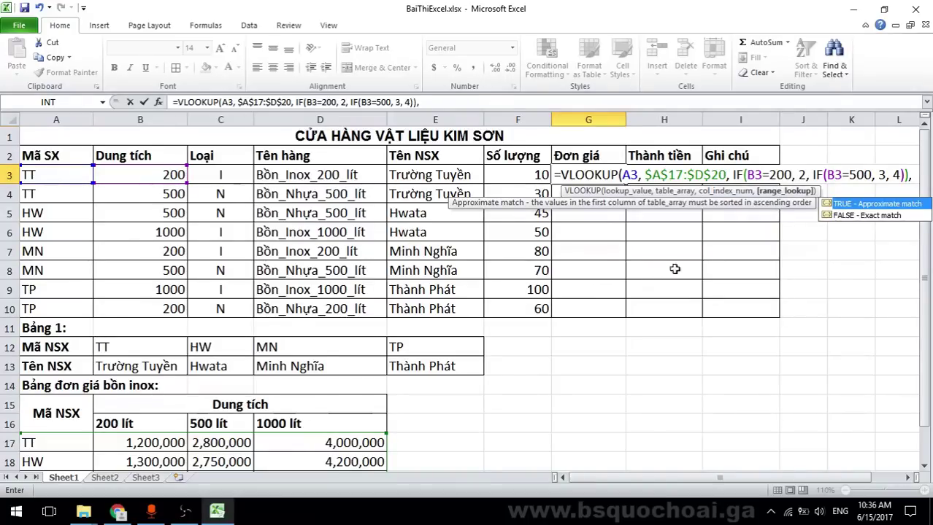
pyautogui.doubleClick(851, 214)
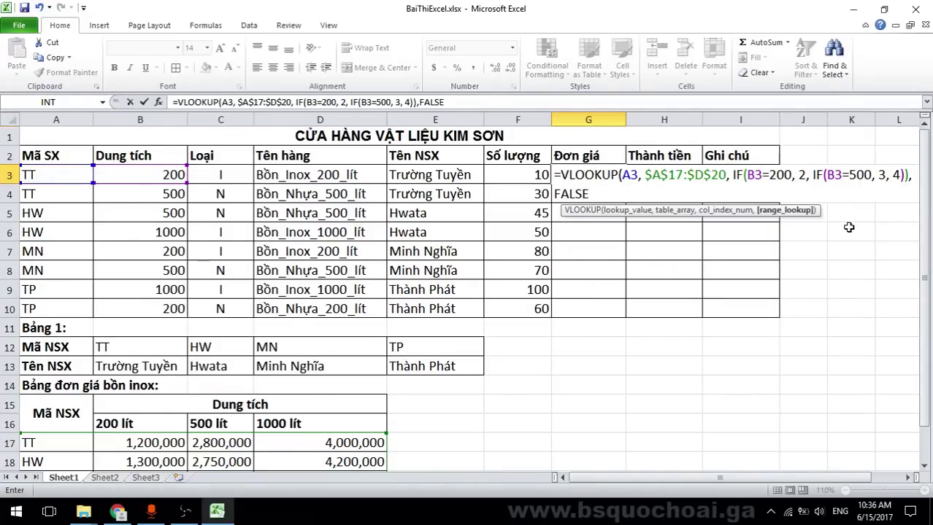
pyautogui.write(')')
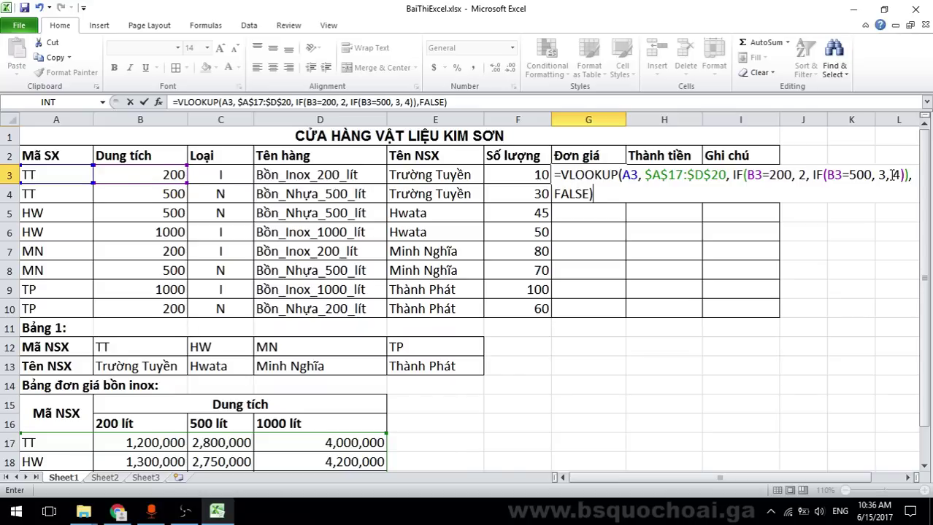
pyautogui.press('Return')
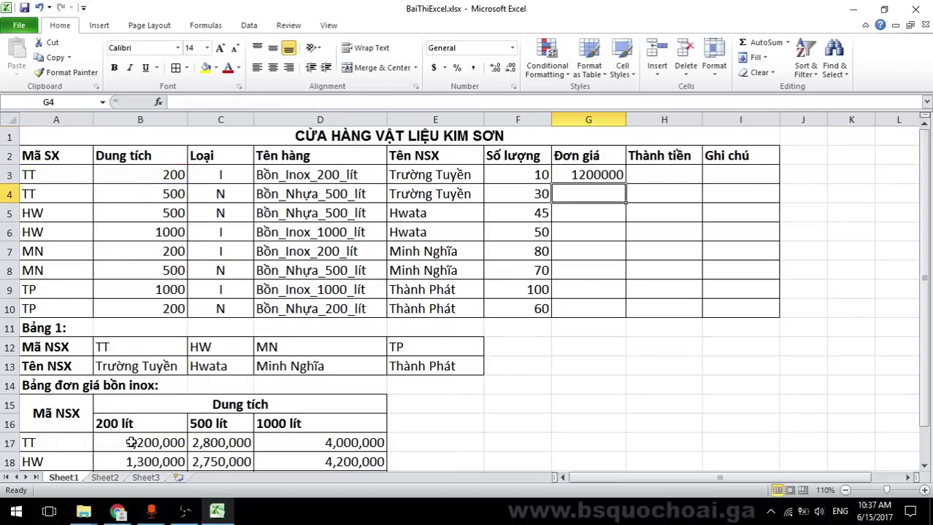
pyautogui.click(614, 175)
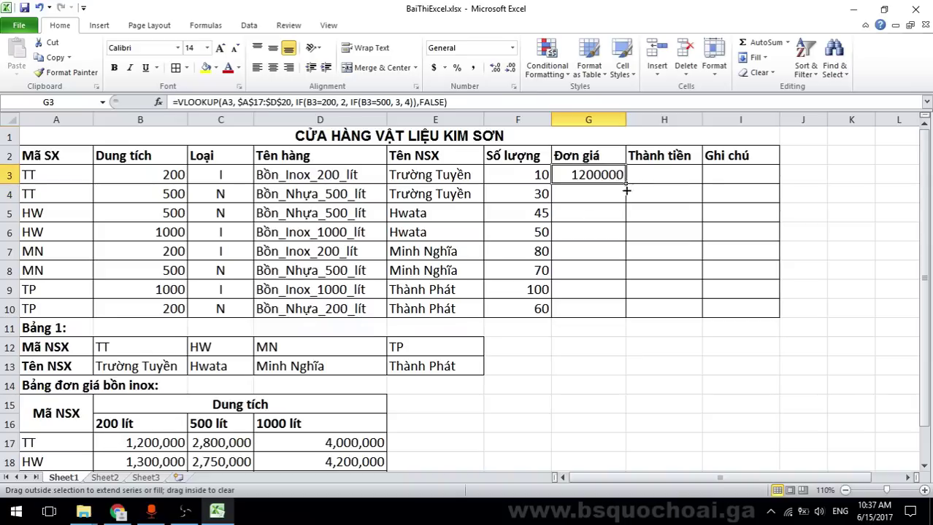
pyautogui.moveTo(625, 184); pyautogui.dragTo(598, 321)
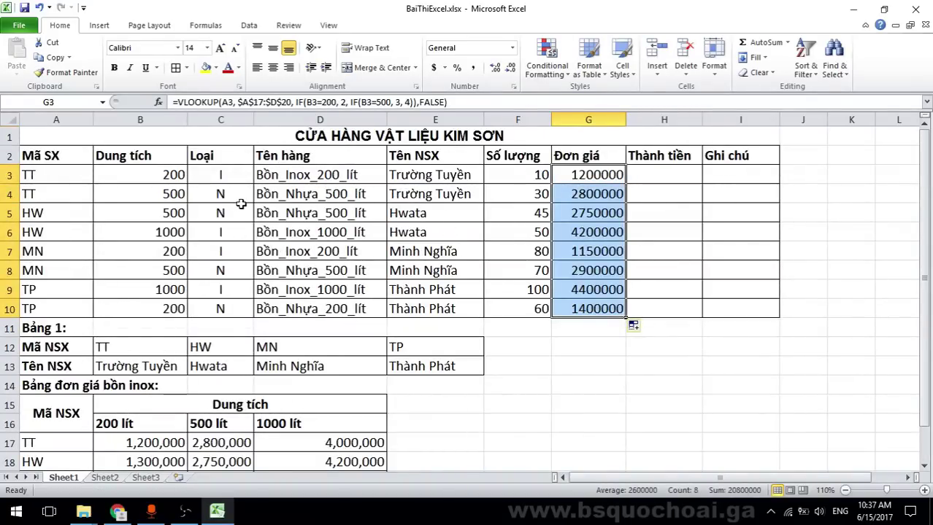
# Check the Đơn giá values in G3:G10 against the inox price table by manufacturer code and capacity
pyautogui.click(167, 197)
pyautogui.click(595, 198)
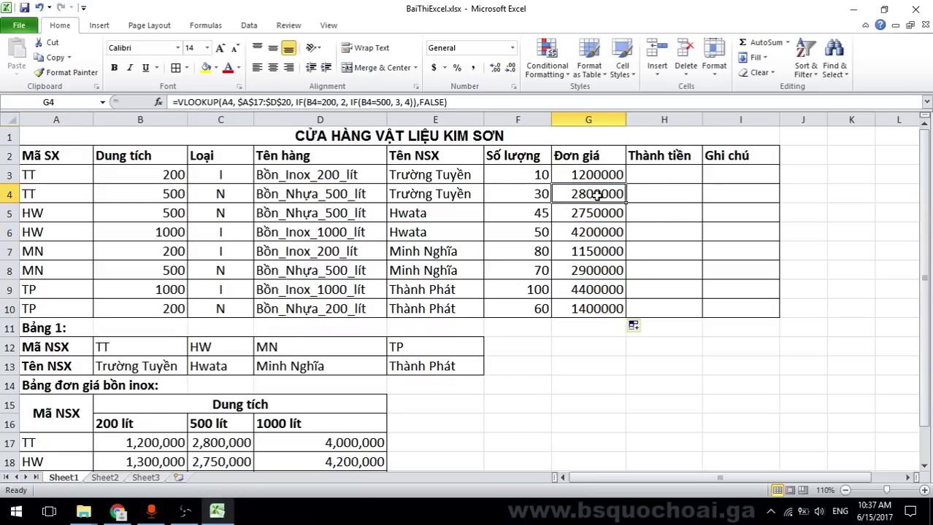
pyautogui.click(45, 213)
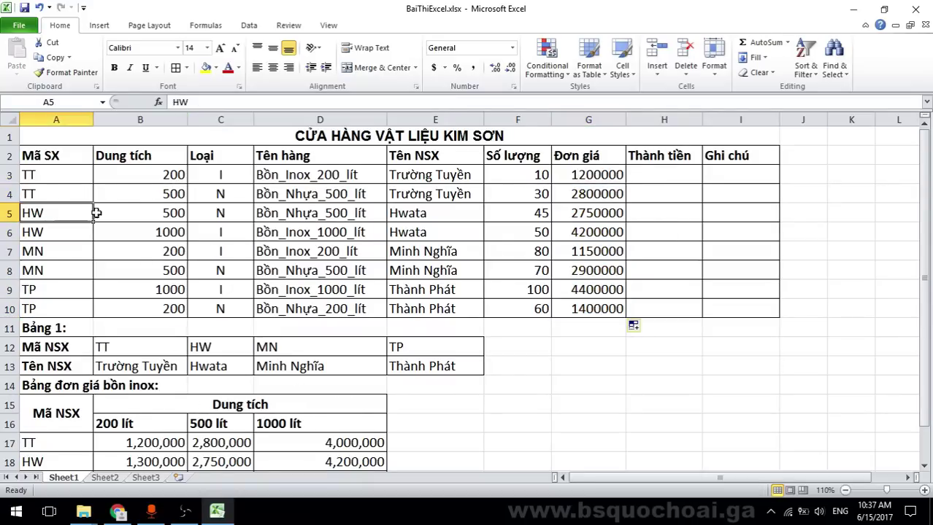
pyautogui.click(216, 464)
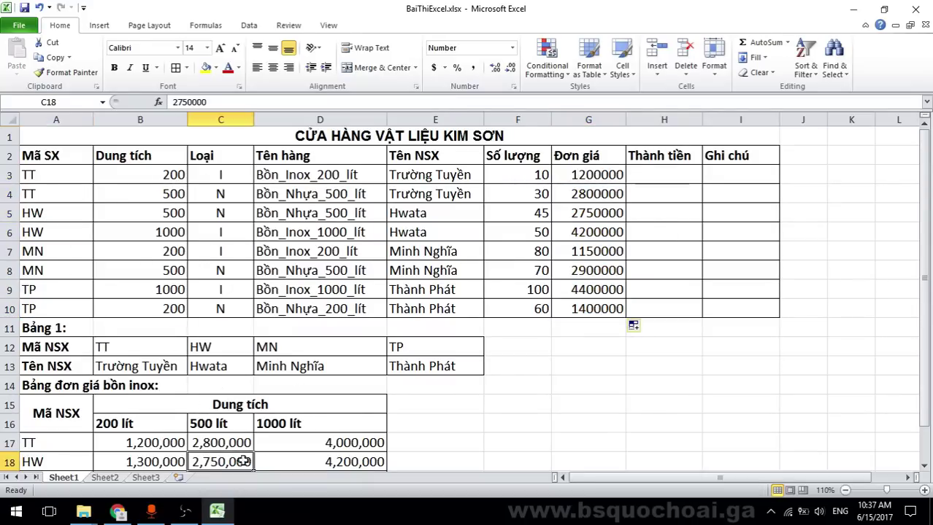
pyautogui.click(288, 460)
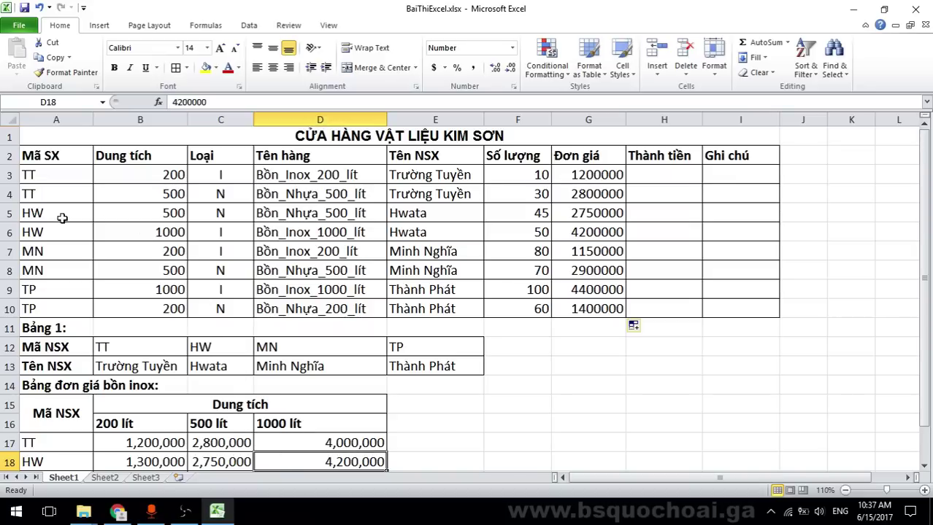
pyautogui.scroll(-2, 483, 299)
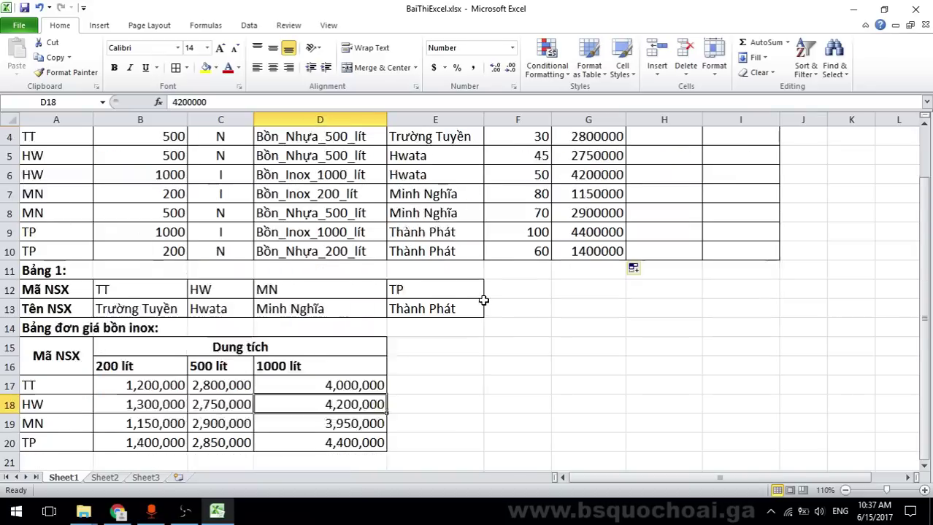
pyautogui.scroll(2, 484, 302)
pyautogui.scroll(-1, 197, 307)
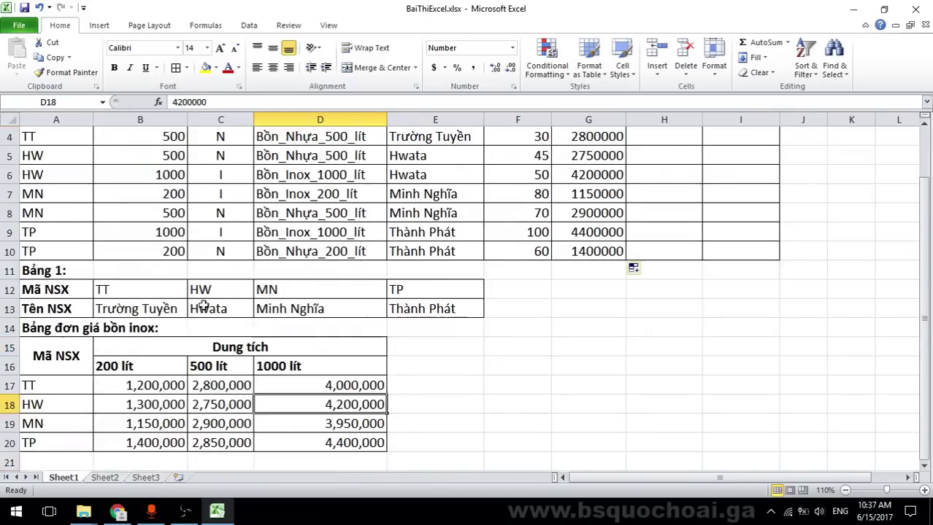
pyautogui.scroll(1, 640, 279)
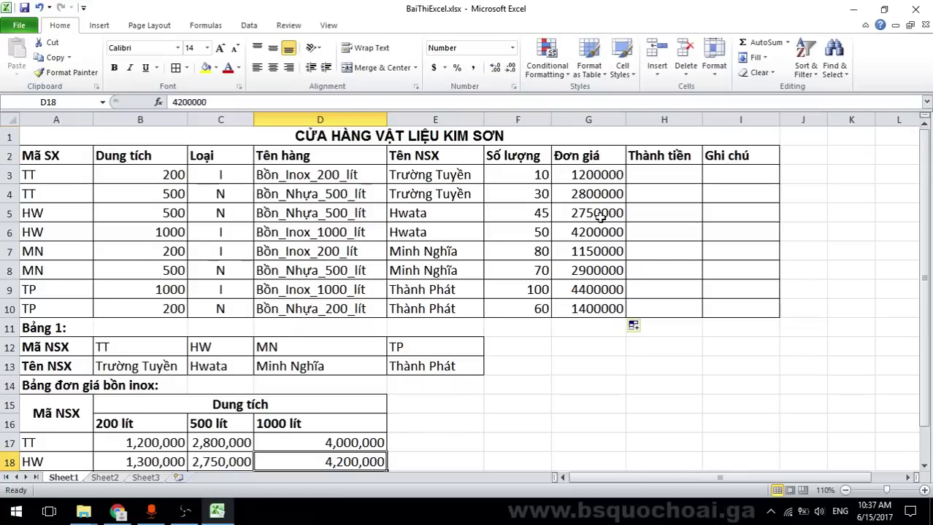
pyautogui.scroll(-1, 598, 217)
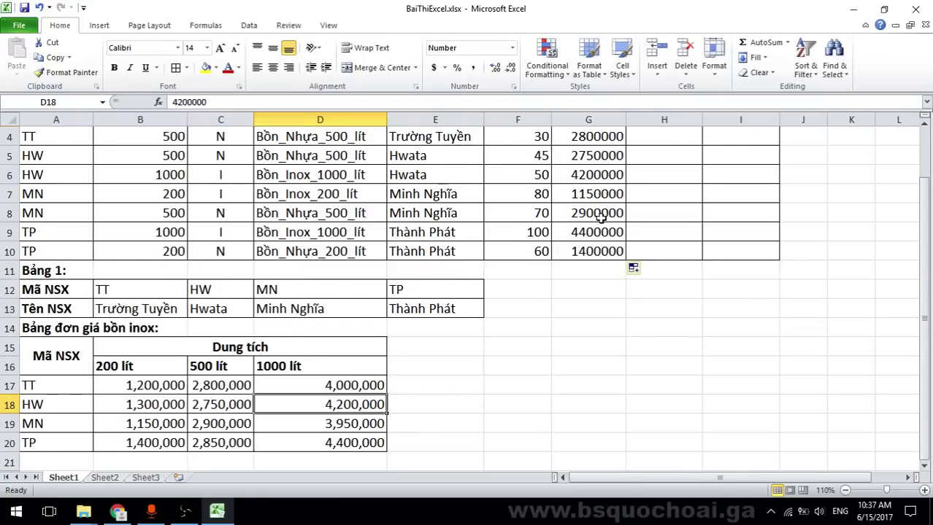
pyautogui.scroll(1, 599, 217)
pyautogui.moveTo(579, 175); pyautogui.dragTo(596, 306)
pyautogui.scroll(-1, 205, 291)
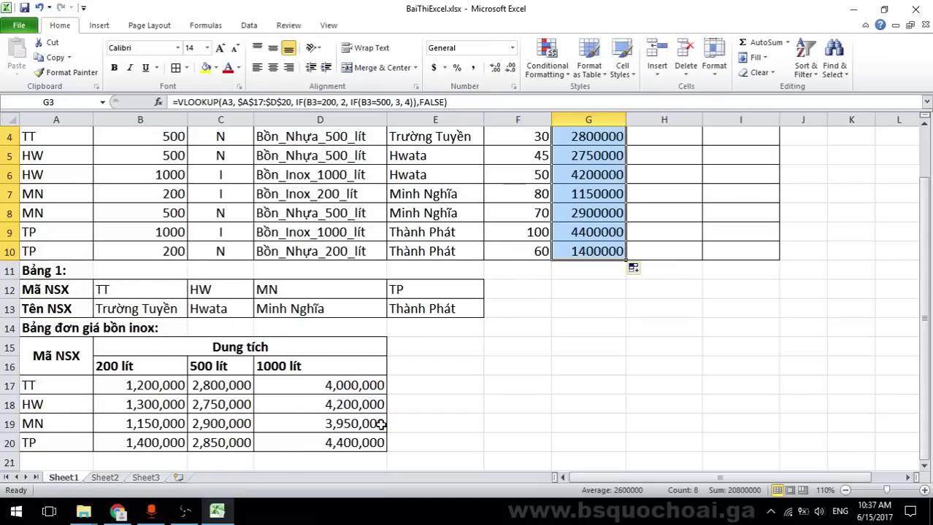
pyautogui.scroll(1, 562, 339)
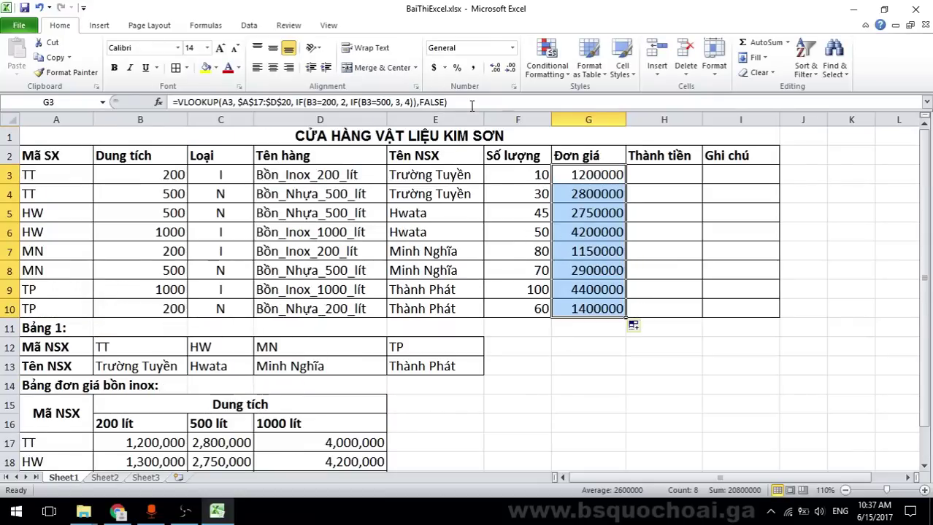
# Copy the VLOOKUP expression of G3 without its equals sign, leaving the formula in place
pyautogui.moveTo(471, 106); pyautogui.dragTo(177, 102)
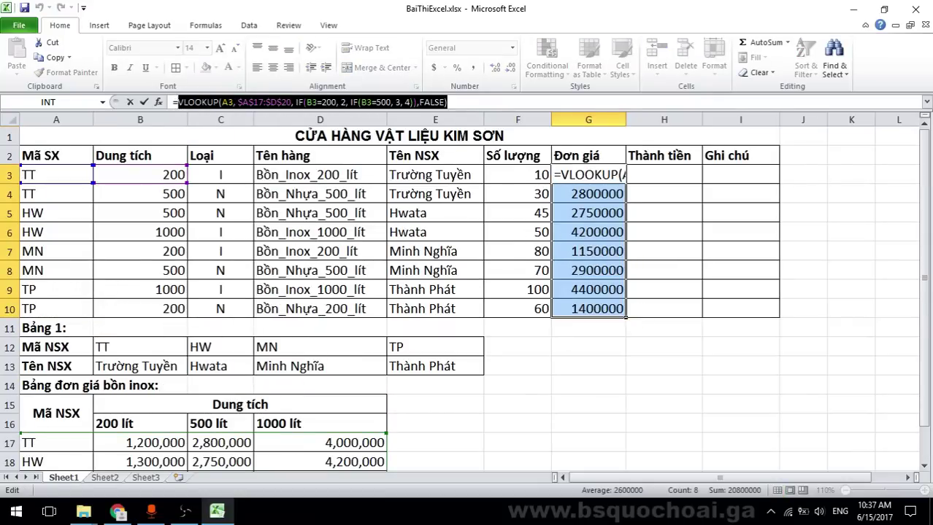
pyautogui.rightClick(292, 104)
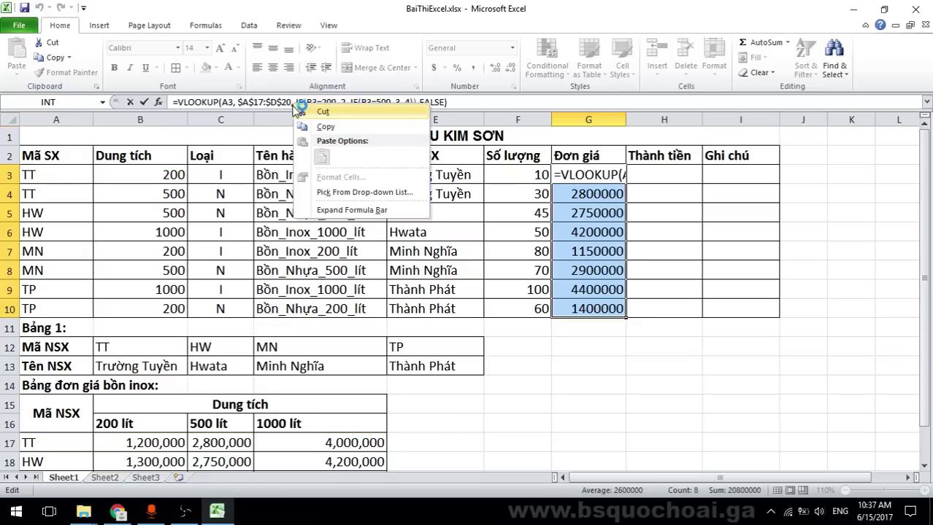
pyautogui.click(305, 125)
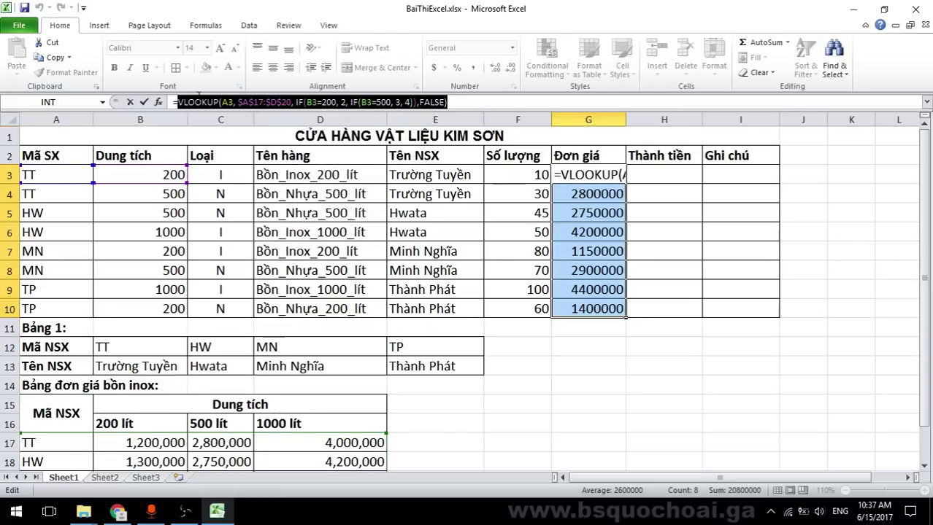
pyautogui.hotkey('ctrl', 'x')
pyautogui.hotkey('ctrl', 'v')
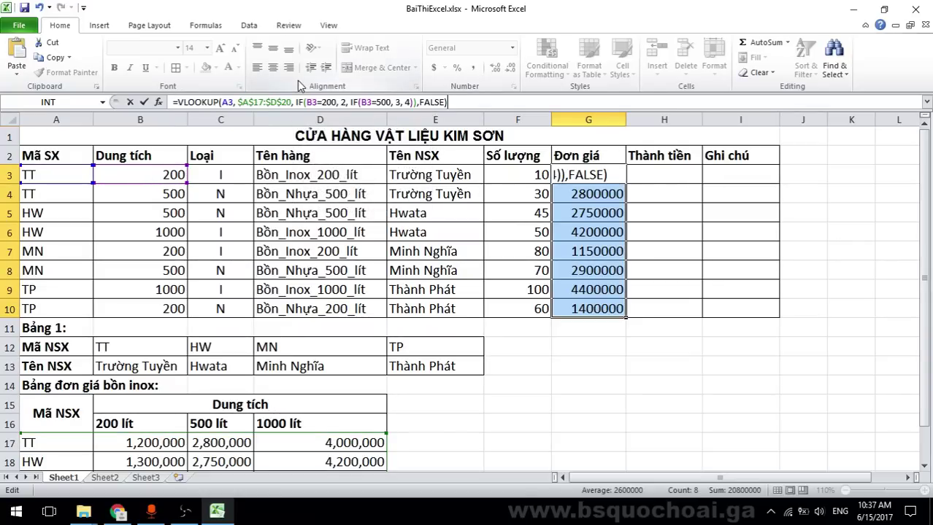
# Replace the VLOOKUP in G3 with the start of an IF formula that tests whether C3 equals "I"
pyautogui.moveTo(447, 103); pyautogui.dragTo(183, 102)
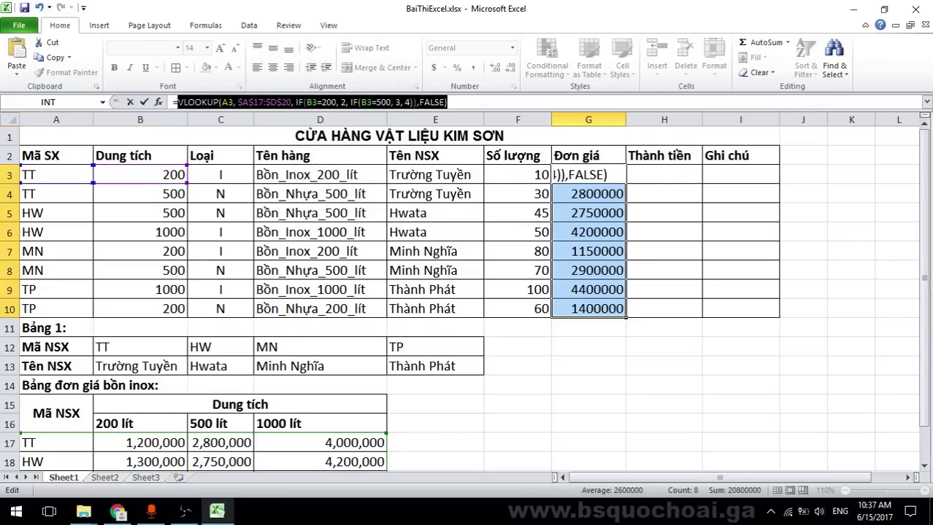
pyautogui.press('BackSpace')
pyautogui.write('i')
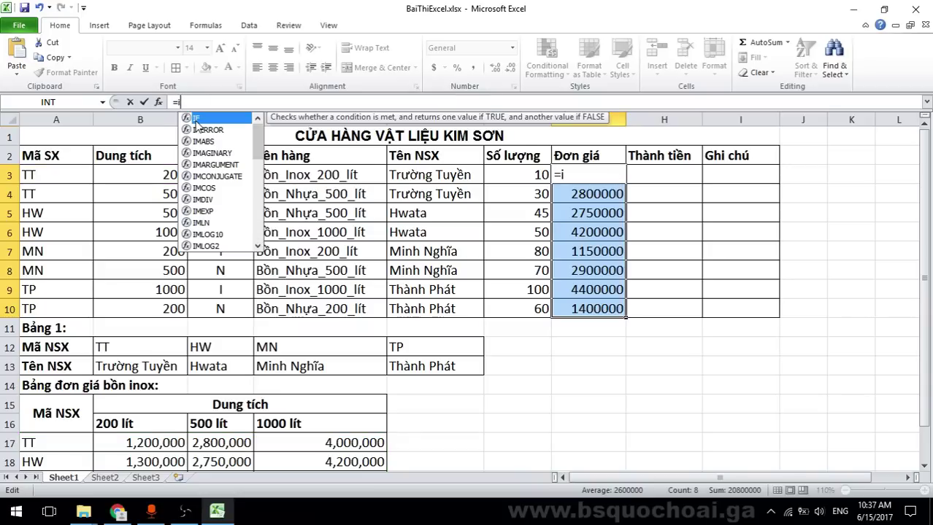
pyautogui.doubleClick(195, 119)
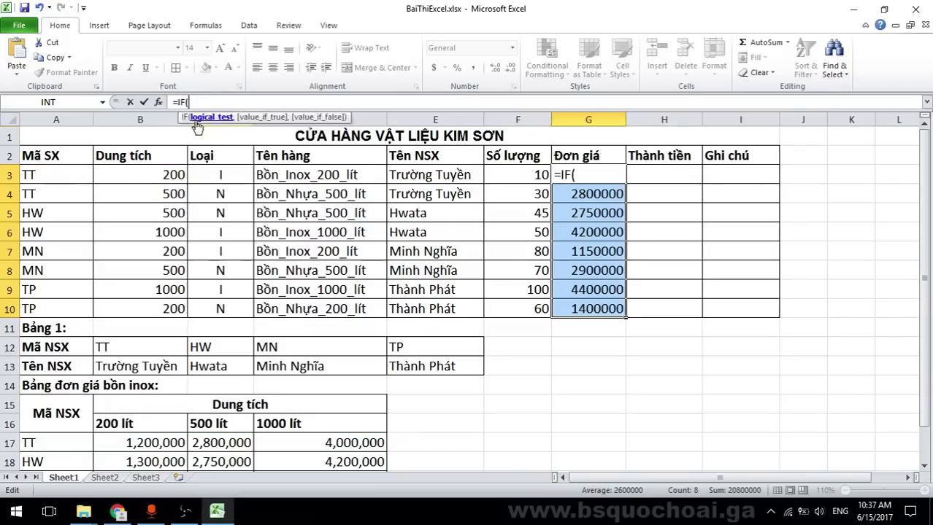
pyautogui.click(229, 178)
pyautogui.write('=')
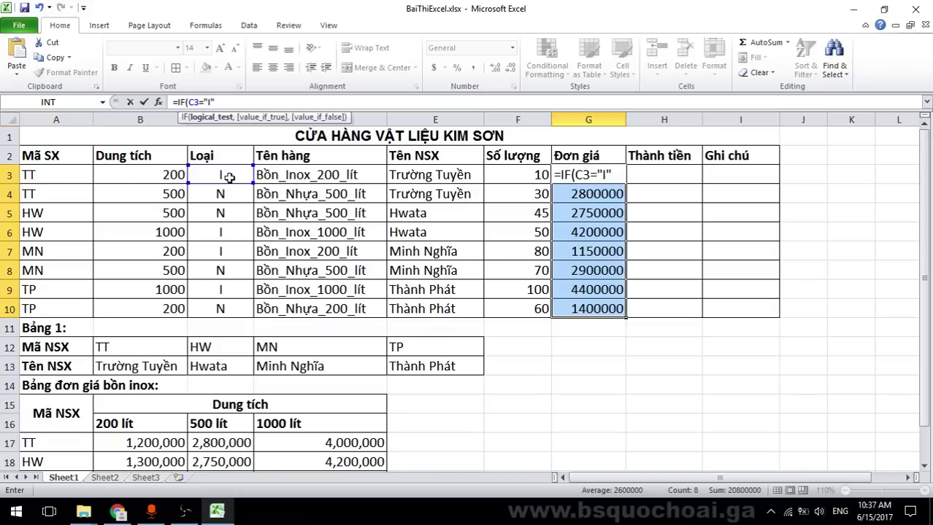
# Complete the G3 IF so inox returns the copied VLOOKUP and any other type returns the same VLOOKUP times 0.7
pyautogui.write('"I"')
pyautogui.hotkey('ctrl', 'v')
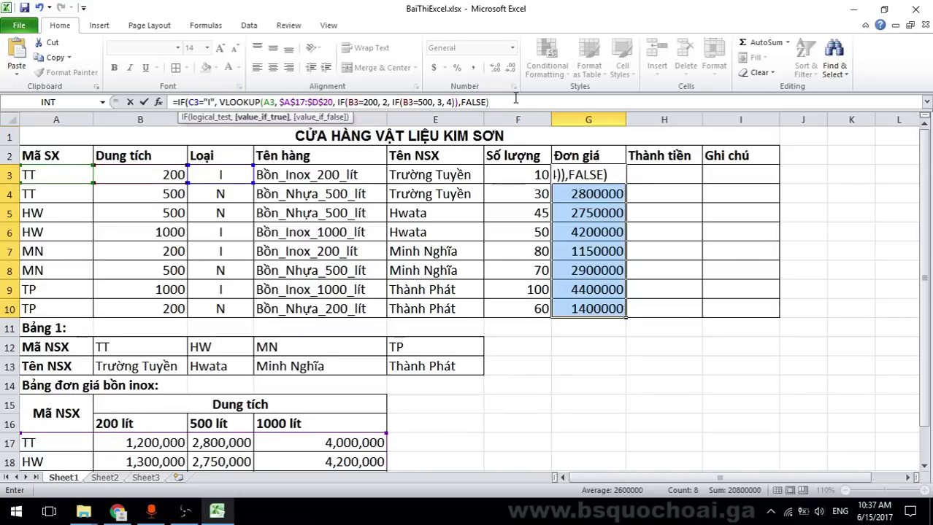
pyautogui.write(',')
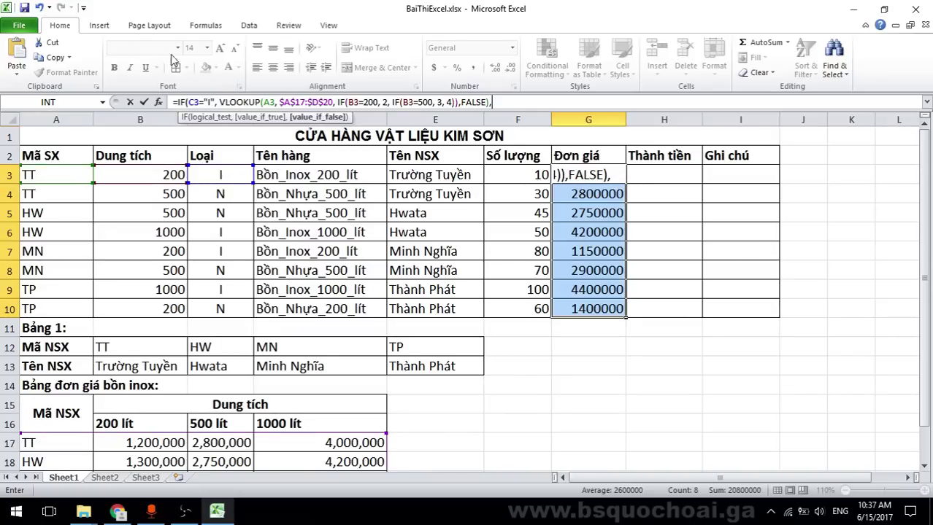
pyautogui.hotkey('ctrl', 'v')
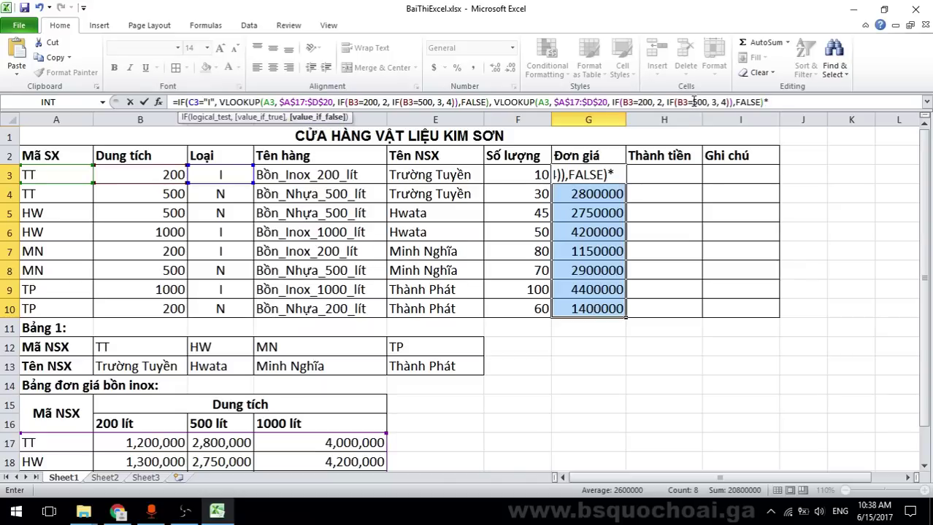
pyautogui.write('*0.7')
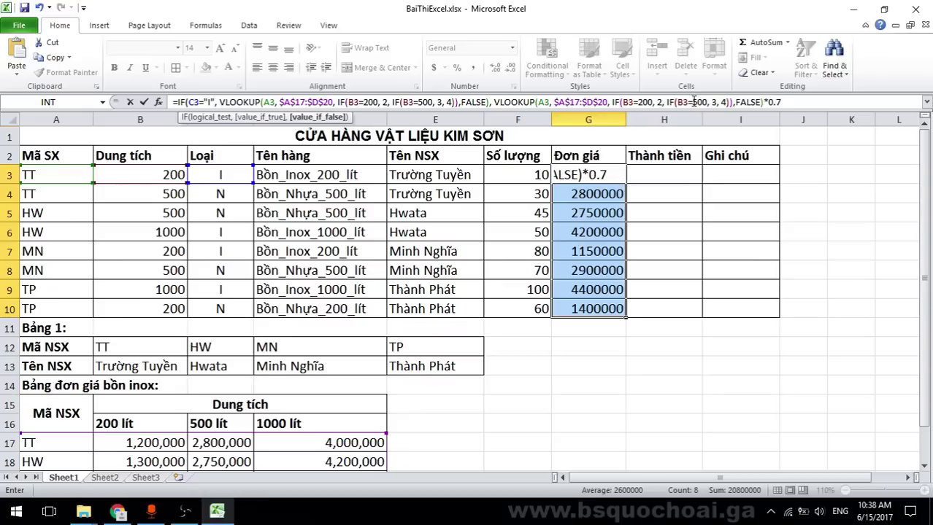
pyautogui.press('Return')
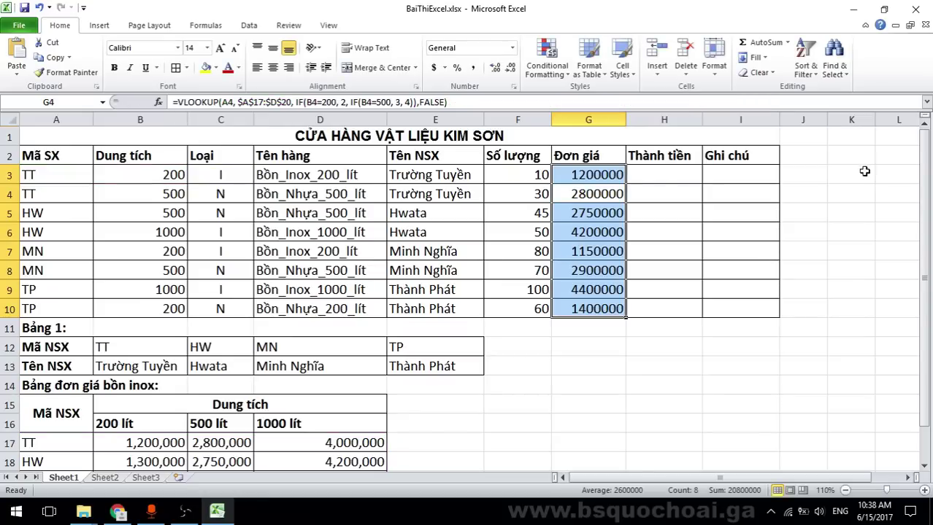
# Fill the Đơn giá formula in G3 down to G10
pyautogui.click(618, 180)
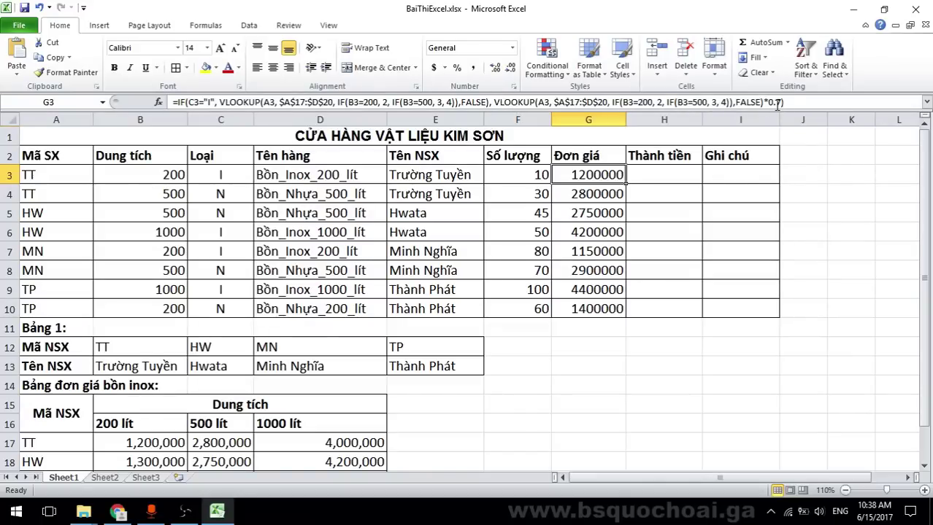
pyautogui.moveTo(624, 184); pyautogui.dragTo(608, 310)
pyautogui.click(680, 341)
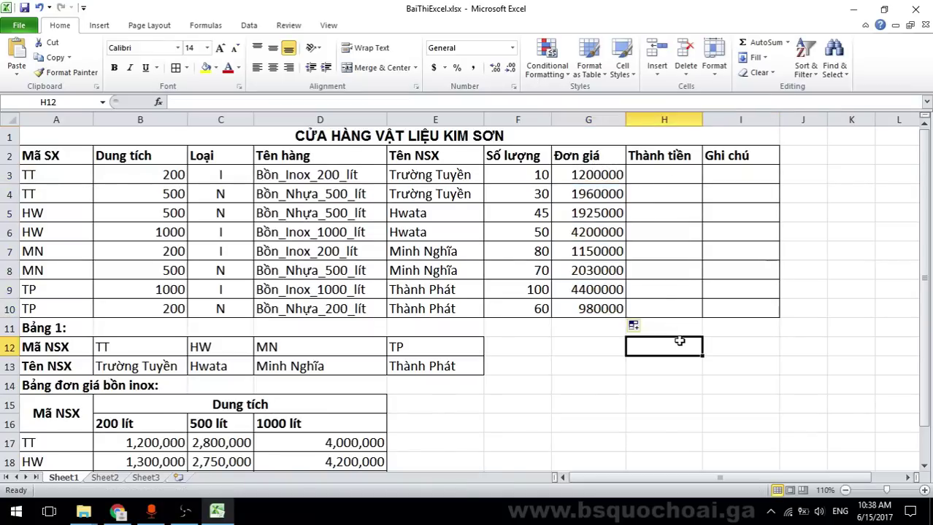
# Check the Đơn giá values of the N-type rows, including G4, G5 and G8, against the inox price table
pyautogui.moveTo(597, 198); pyautogui.dragTo(601, 214)
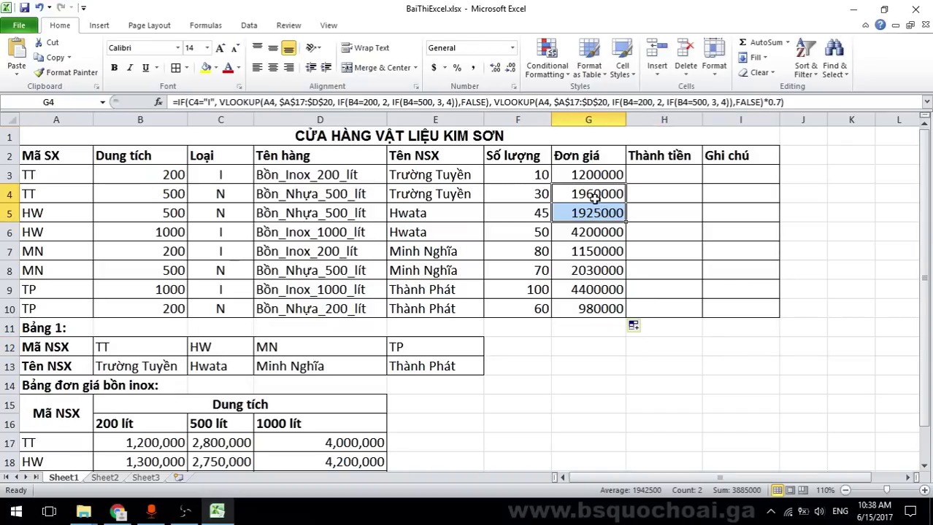
pyautogui.click(604, 272)
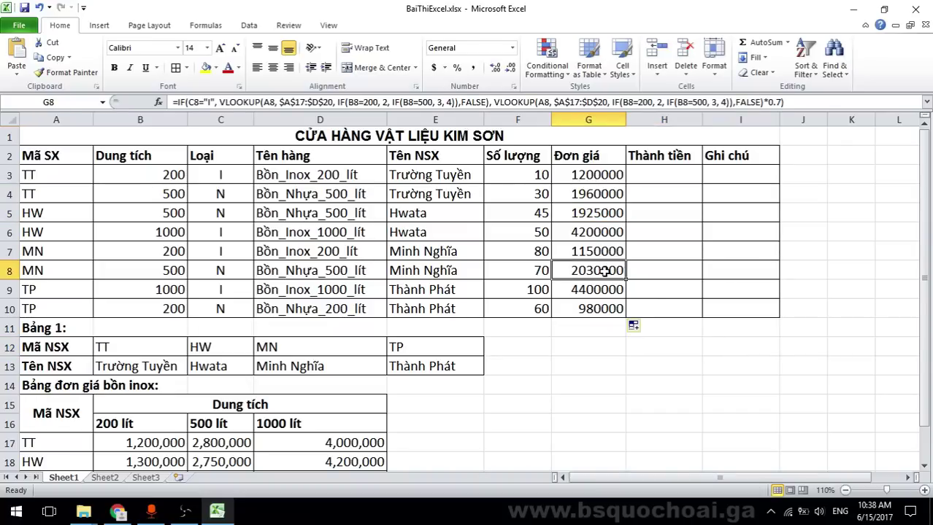
pyautogui.scroll(-2, 611, 269)
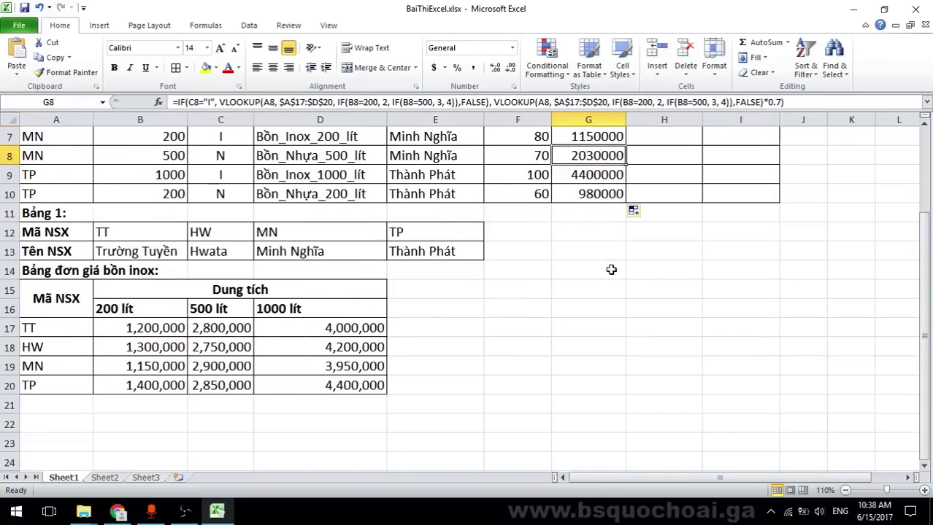
pyautogui.scroll(2, 475, 264)
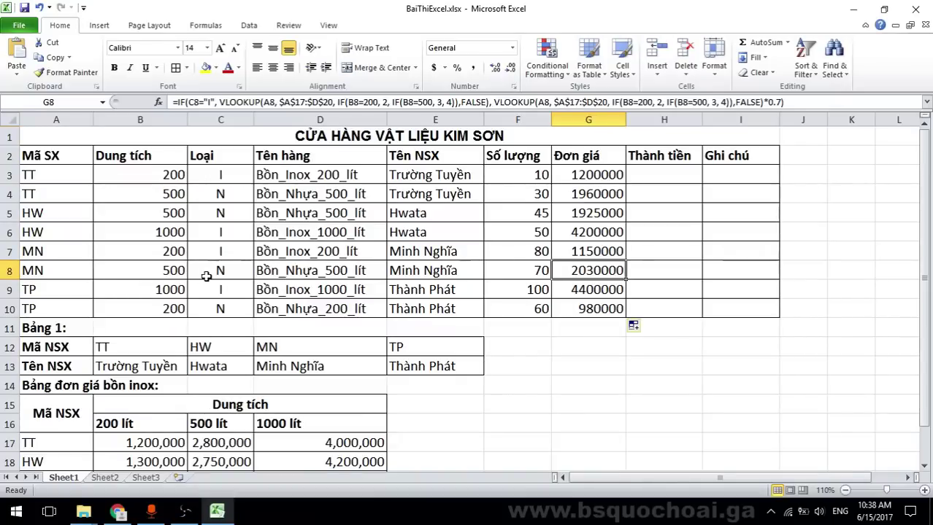
pyautogui.scroll(-2, 182, 306)
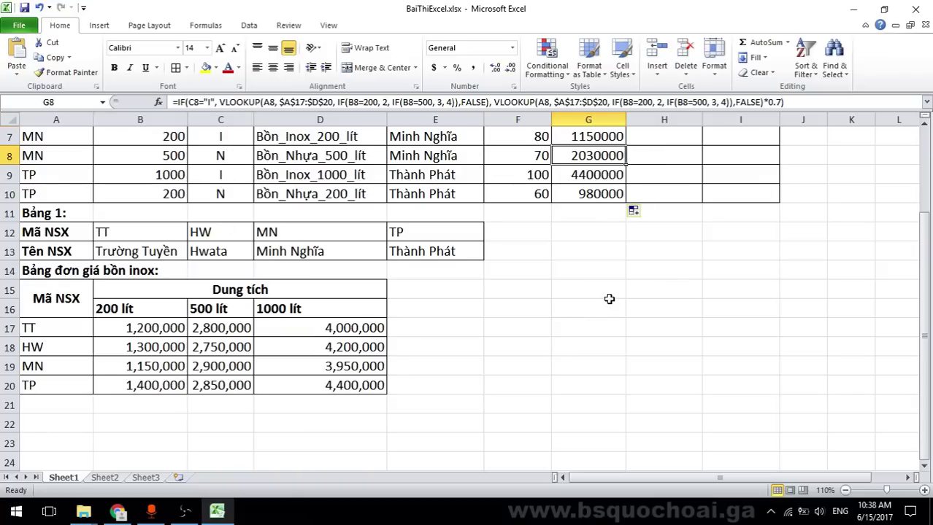
# Switch to the exam PDF in Chrome and read requirement 4 on calculating Thành tiền, including its discount condition
pyautogui.click(117, 512)
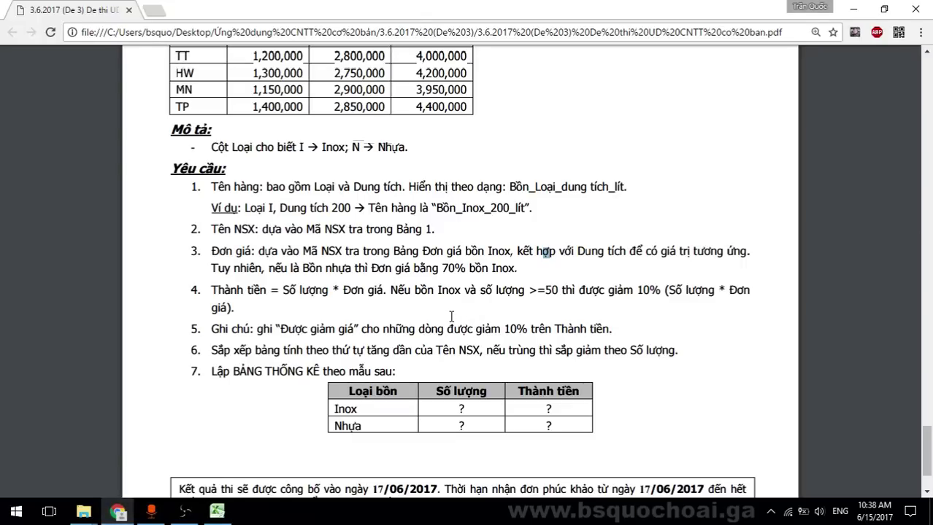
pyautogui.scroll(1, 451, 316)
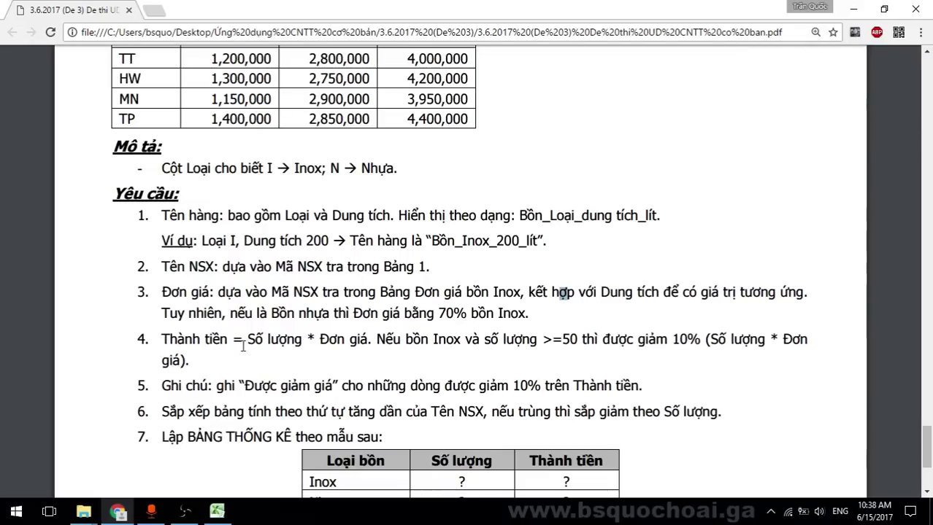
pyautogui.moveTo(242, 340); pyautogui.dragTo(406, 340)
pyautogui.click(416, 341)
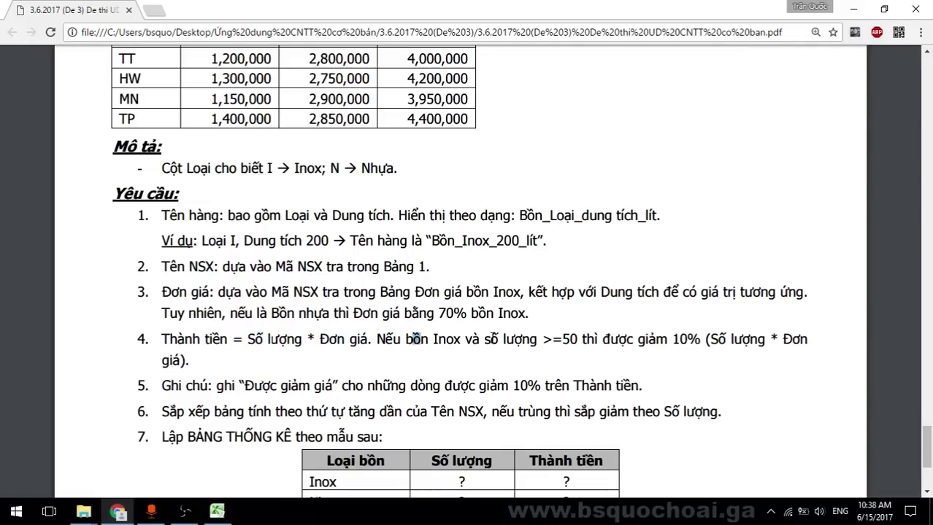
pyautogui.moveTo(483, 340); pyautogui.dragTo(634, 340)
pyautogui.click(702, 349)
pyautogui.click(217, 511)
# In the Excel workbook, start an IF formula in H3 of the Thành tiền column
pyautogui.scroll(2, 533, 250)
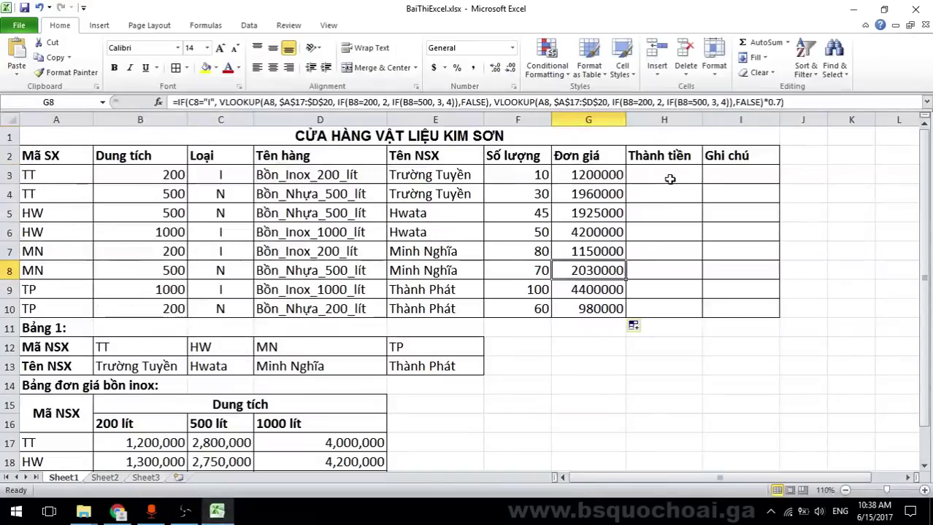
pyautogui.click(669, 179)
pyautogui.write('=if')
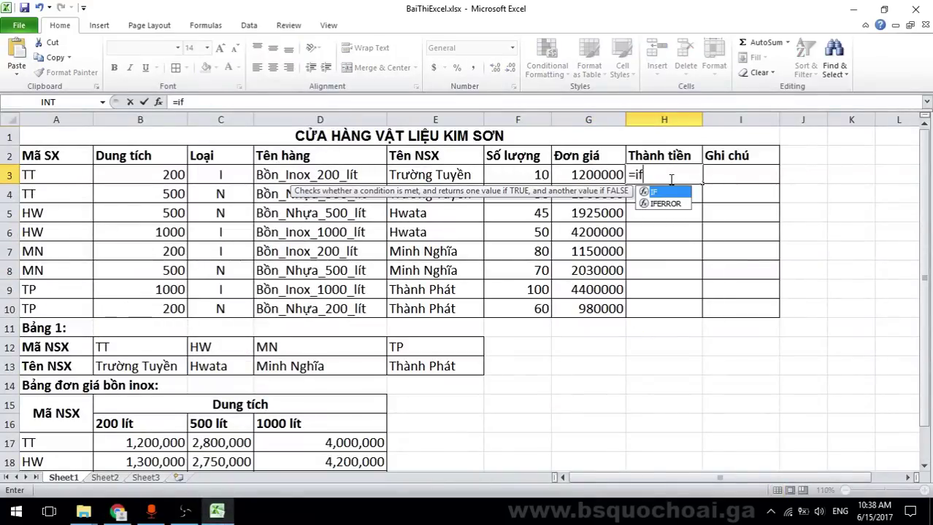
pyautogui.press('Tab')
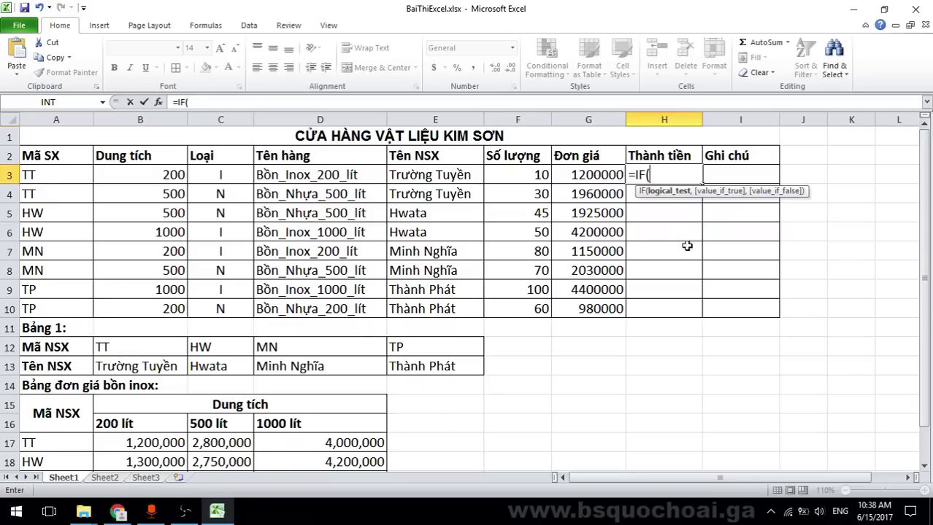
pyautogui.click(215, 177)
pyautogui.write('=I')
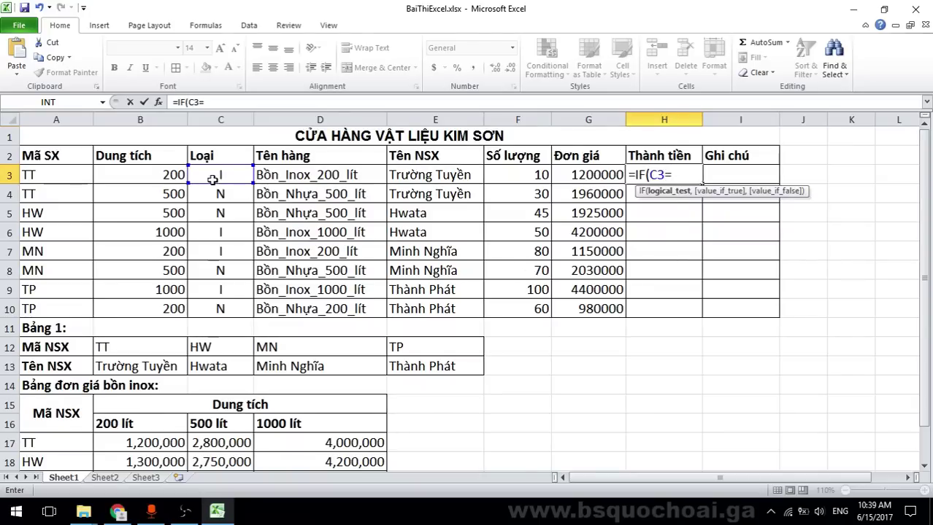
pyautogui.press('BackSpace')
pyautogui.write('"I" &')
pyautogui.press('BackSpace')
pyautogui.write('an')
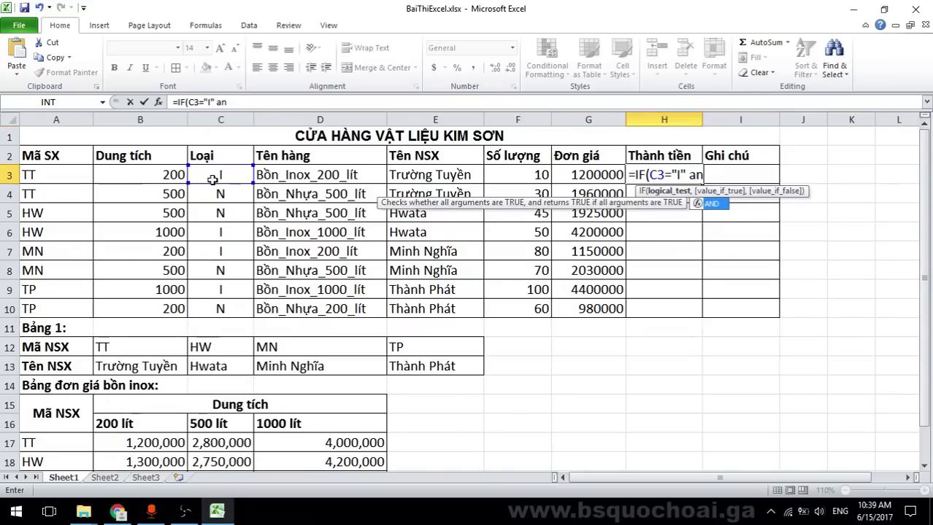
pyautogui.press('Tab')
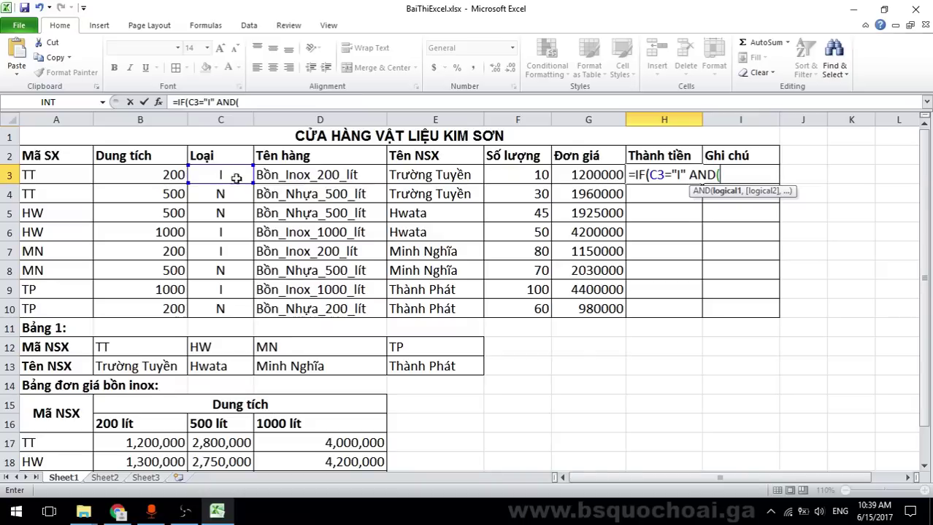
pyautogui.moveTo(718, 175); pyautogui.dragTo(649, 174)
pyautogui.press('BackSpace')
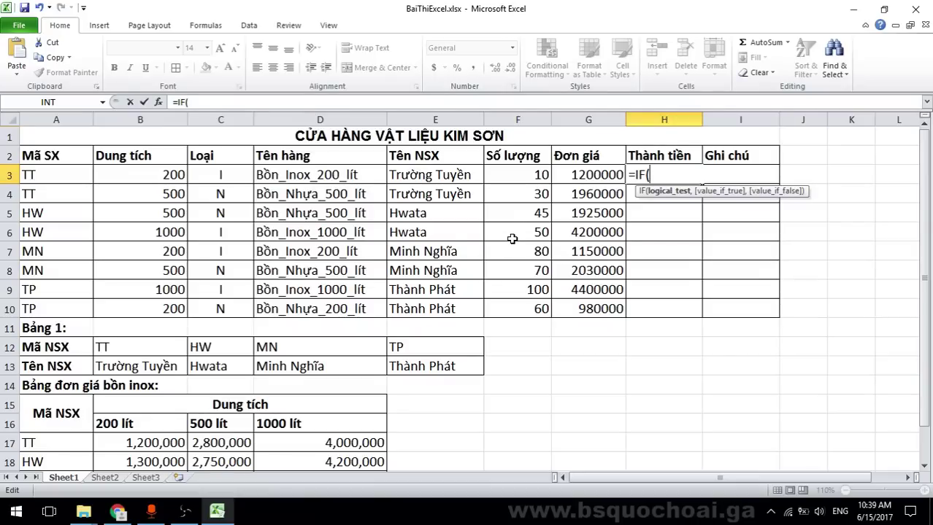
# Nest an AND function in the H3 IF test with the conditions C3="I" and F3>=50
pyautogui.write('an')
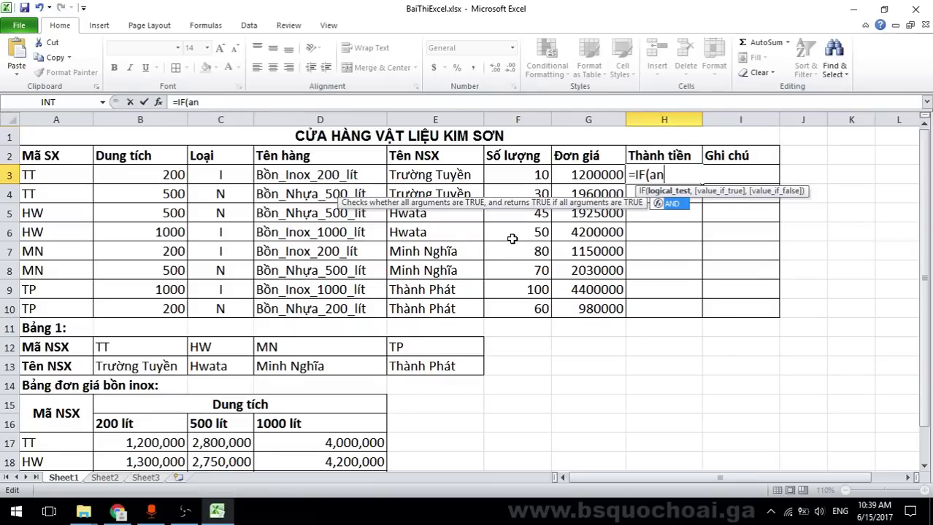
pyautogui.press('Tab')
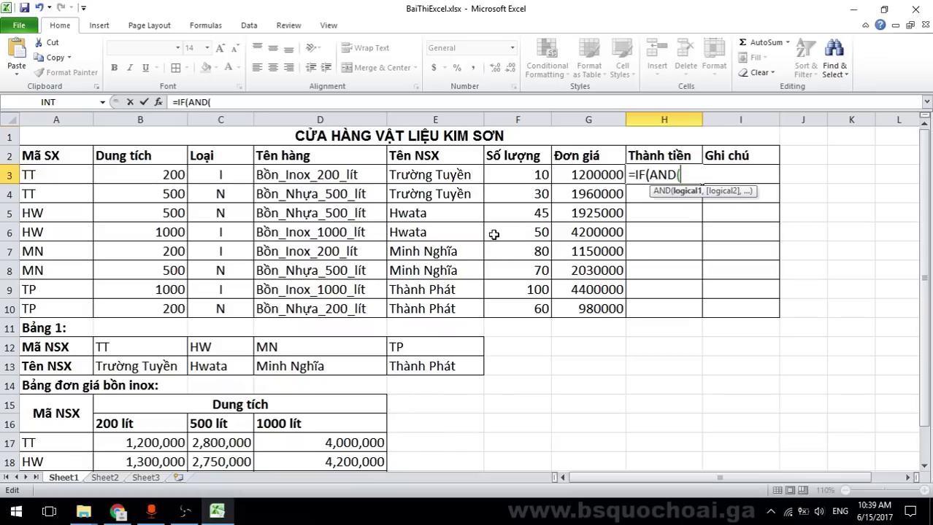
pyautogui.click(240, 177)
pyautogui.write('="I')
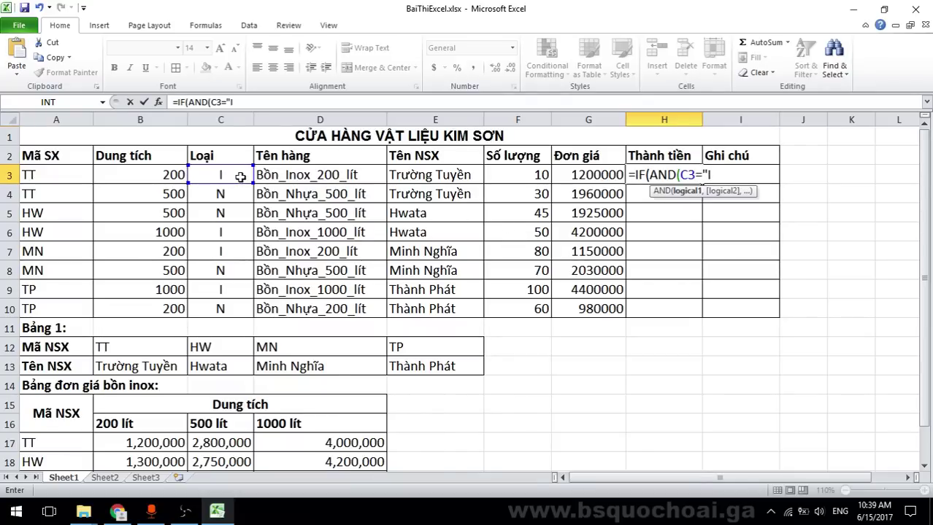
pyautogui.write('",')
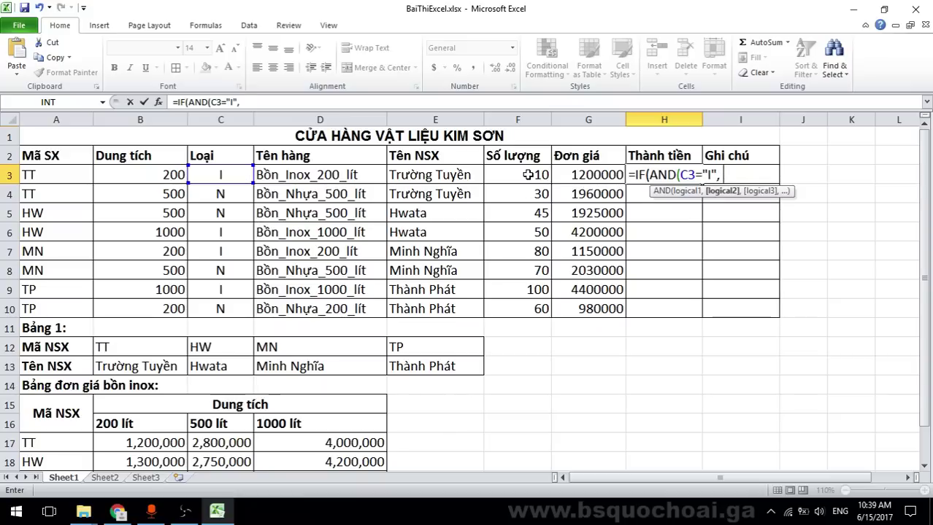
pyautogui.click(531, 176)
pyautogui.write('>')
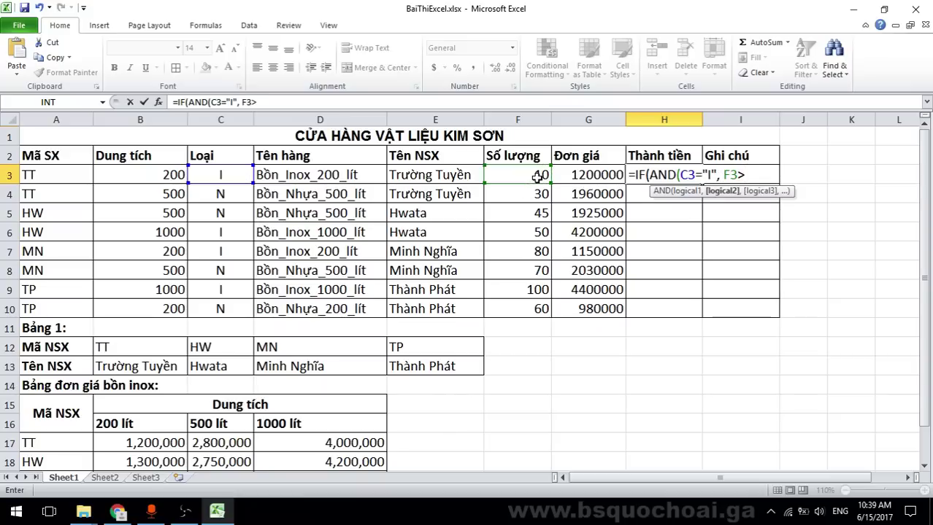
pyautogui.write('=50')
# Check the AND conditions against requirement 4 in the exam PDF, and close the AND in H3 to begin the value-if-true argument
pyautogui.hotkey('alt', 'Tab')
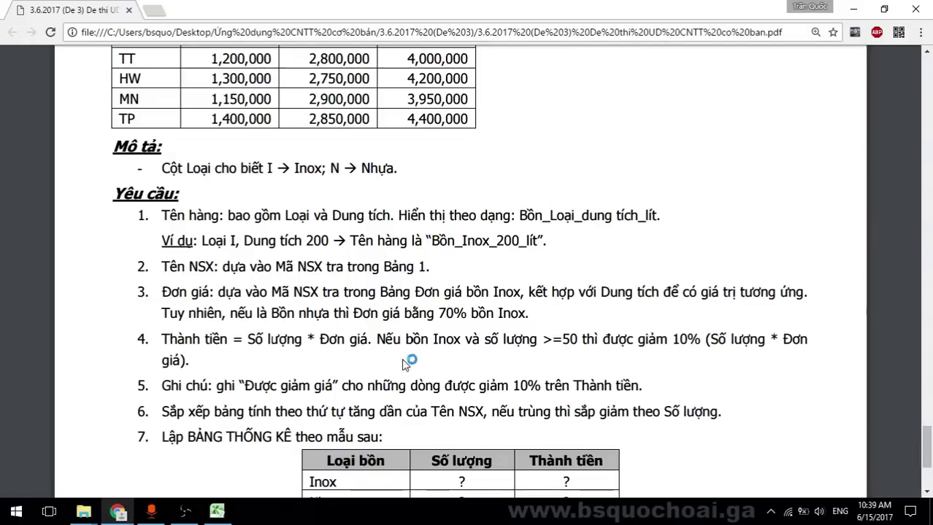
pyautogui.moveTo(378, 341); pyautogui.dragTo(560, 347)
pyautogui.hotkey('alt', 'Tab')
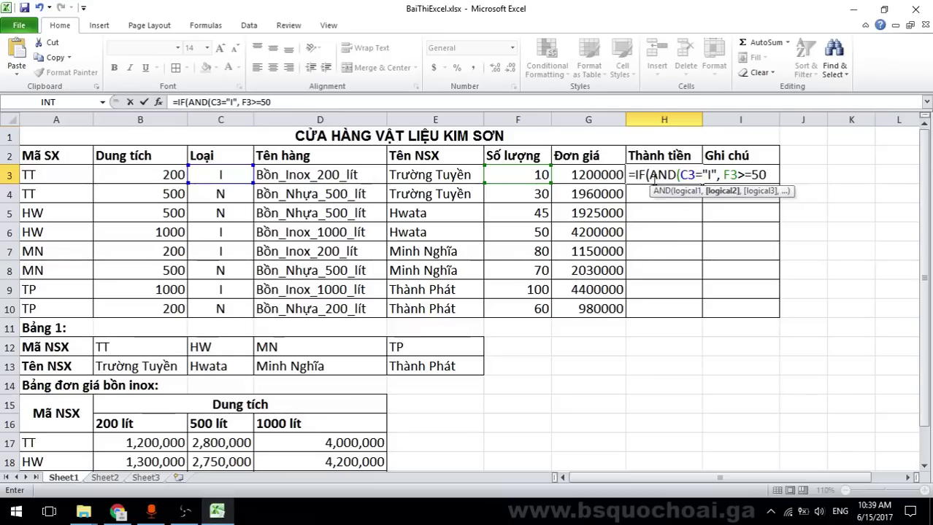
pyautogui.doubleClick(661, 176)
pyautogui.click(688, 175)
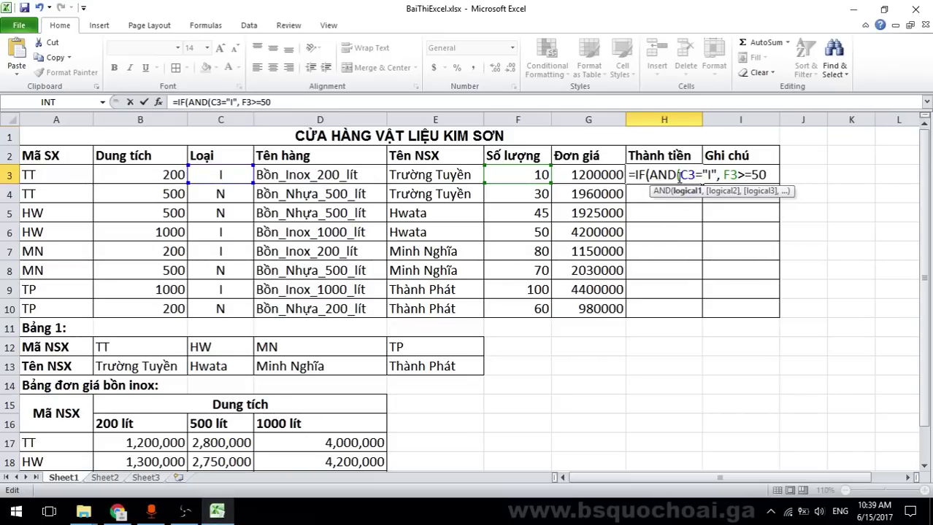
pyautogui.moveTo(680, 177); pyautogui.dragTo(745, 177)
pyautogui.click(766, 178)
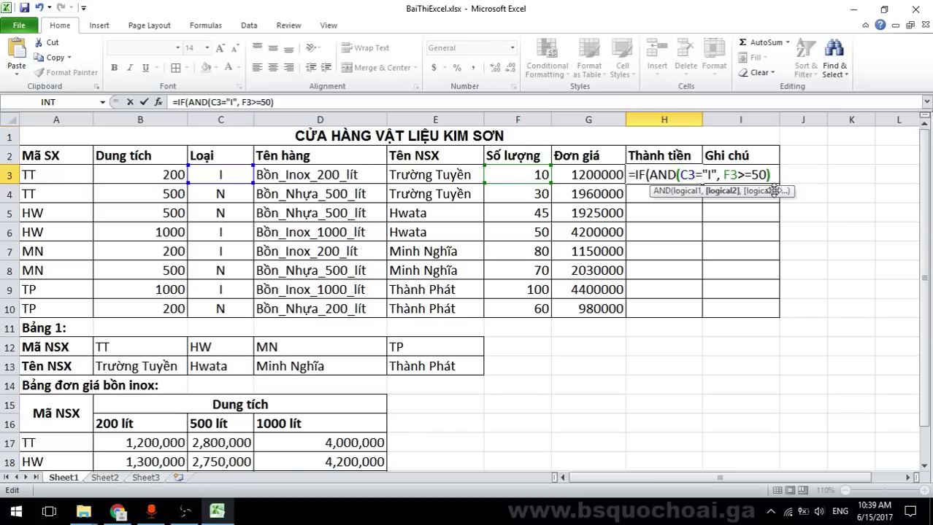
pyautogui.write(')')
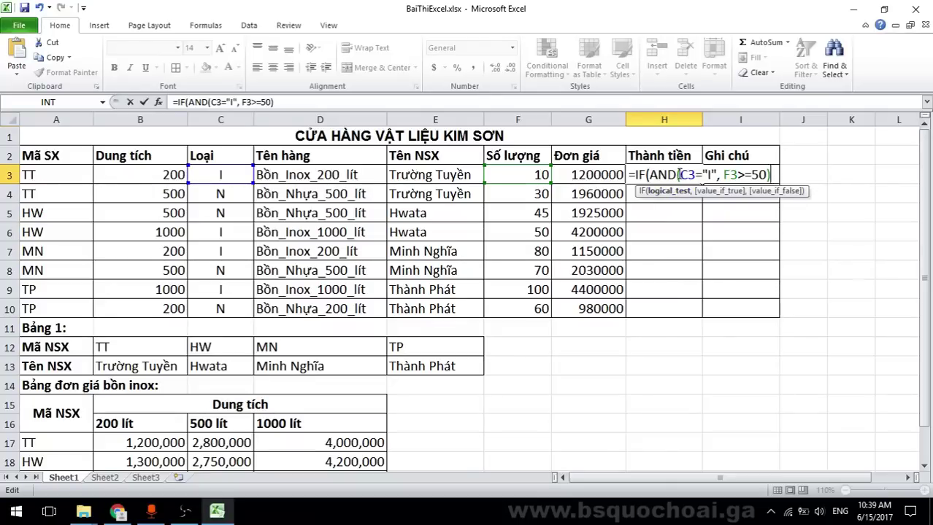
pyautogui.write(',')
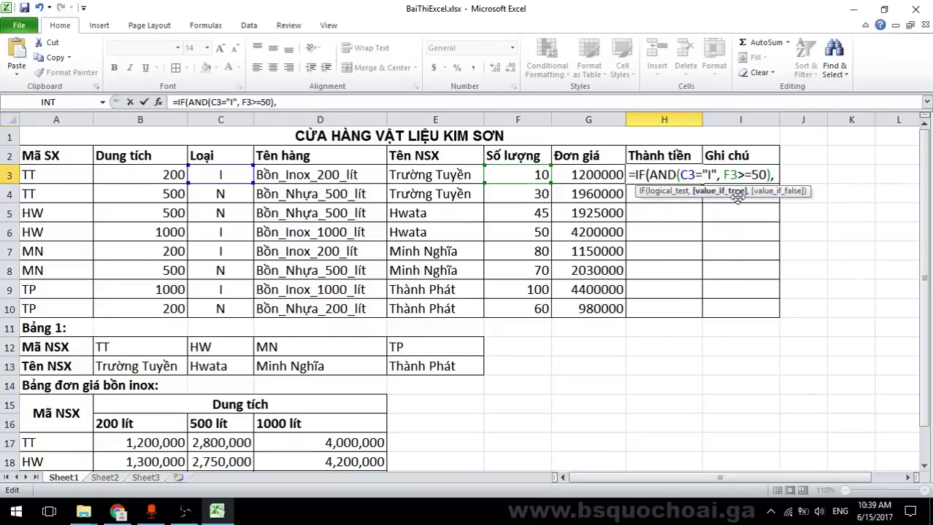
# Switch to the exam PDF in Chrome to check the 10% discount rule in requirement 4, and return to the Excel workbook
pyautogui.hotkey('alt', 'Tab')
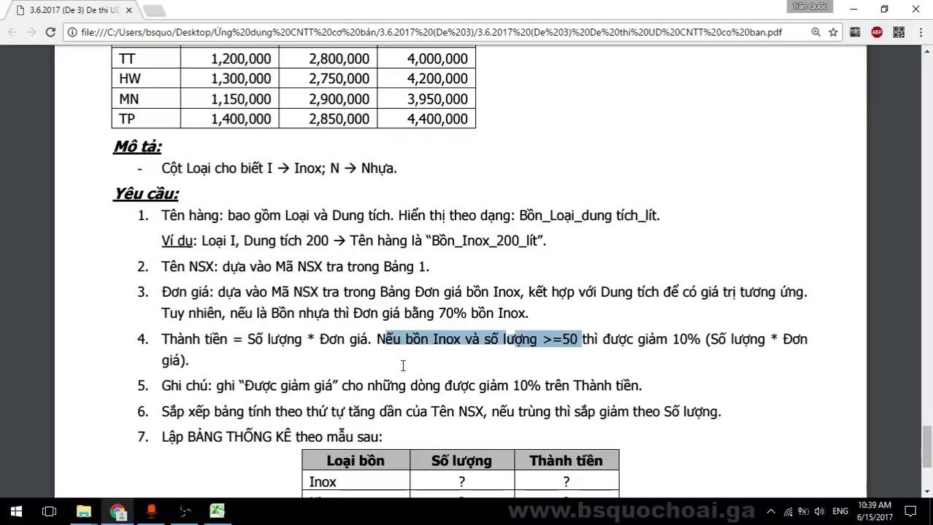
pyautogui.click(525, 349)
pyautogui.moveTo(395, 340); pyautogui.dragTo(706, 340)
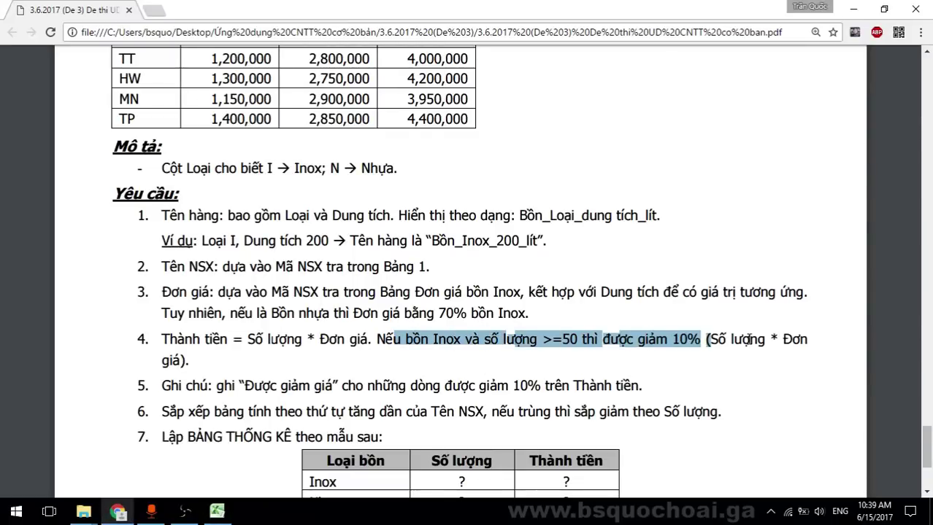
pyautogui.hotkey('alt', 'Tab')
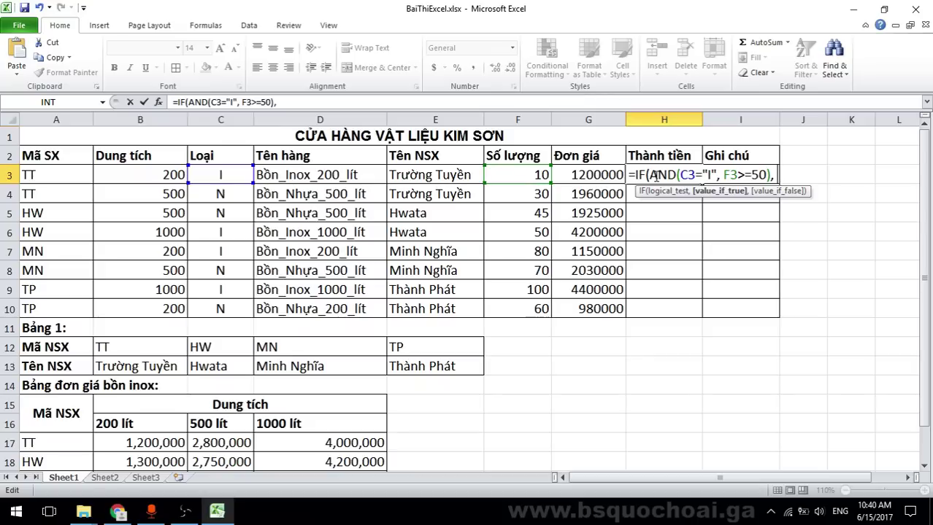
# Enter F3*G3*0.9 as the value-if-true argument of the IF formula in H3
pyautogui.click(530, 175)
pyautogui.write('*')
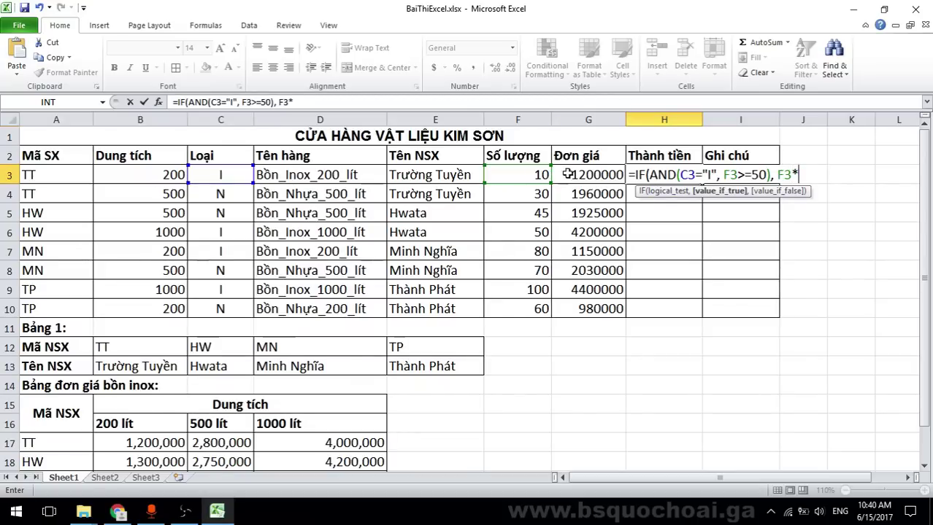
pyautogui.click(575, 175)
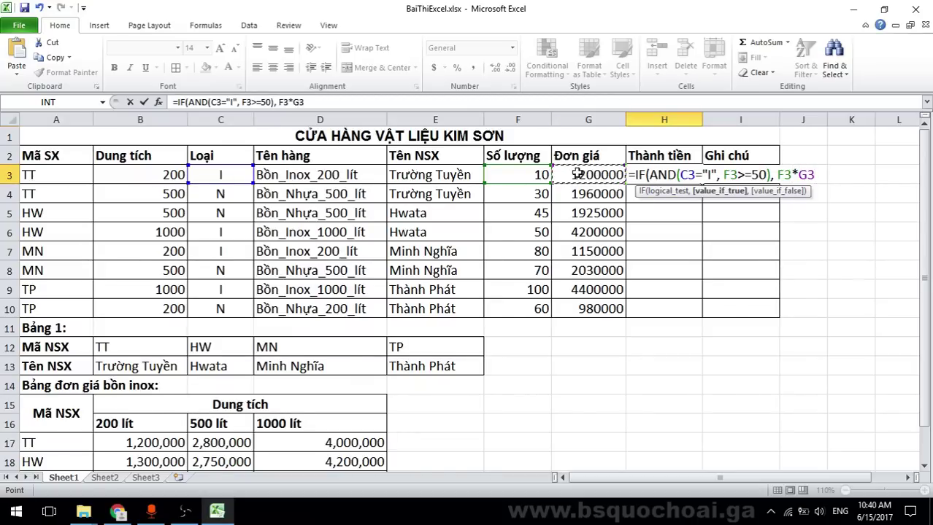
pyautogui.write('*0')
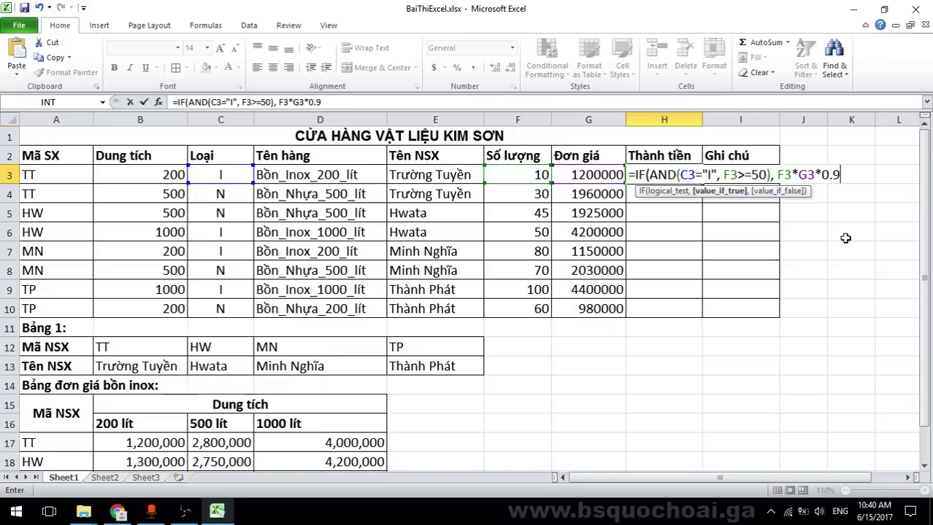
pyautogui.write('.9,')
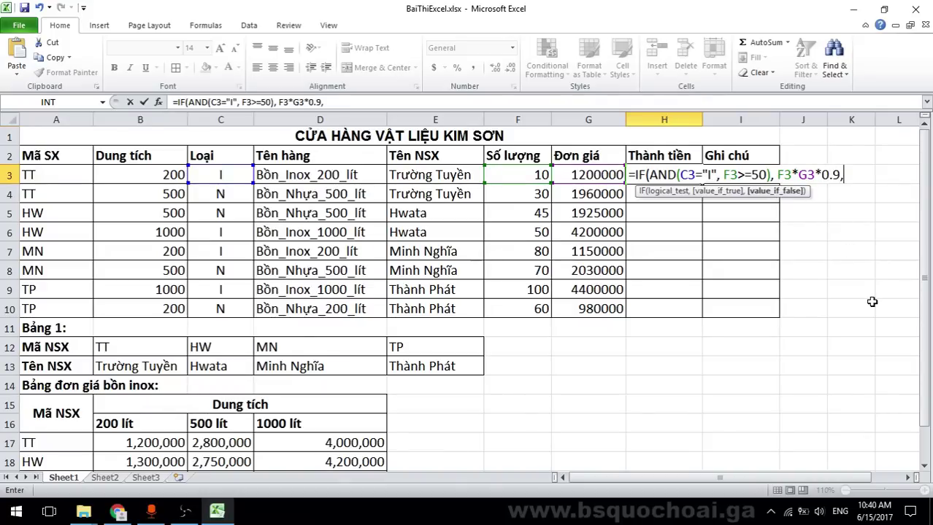
# Enter F3*G3 as the value-if-false argument in H3 and complete the formula
pyautogui.click(525, 175)
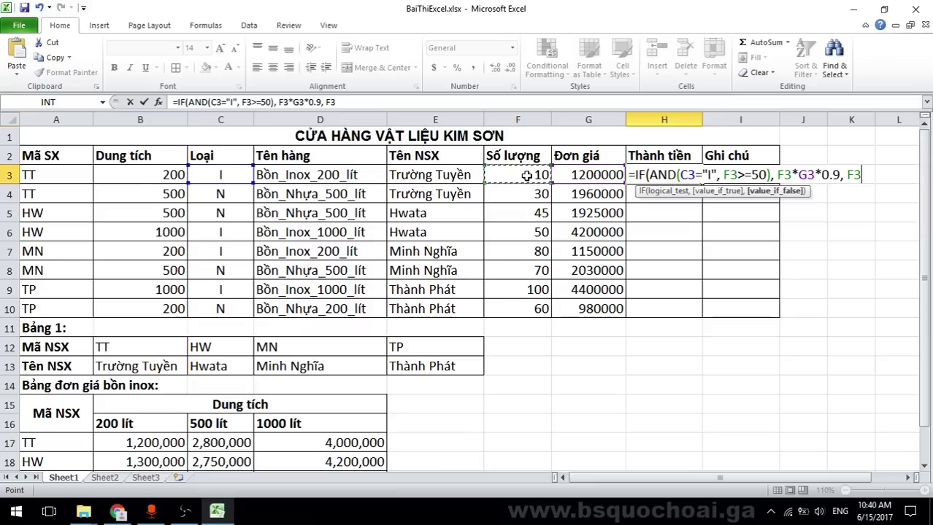
pyautogui.write('*')
pyautogui.click(569, 176)
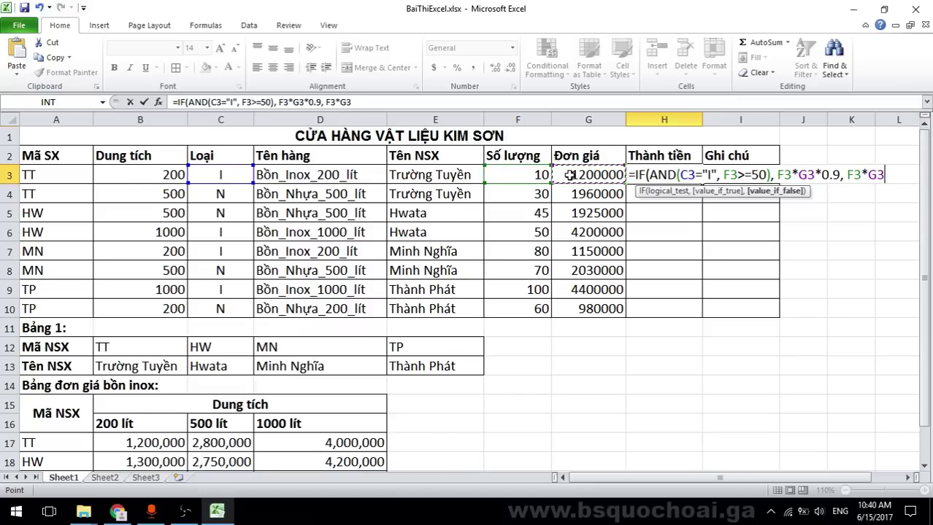
pyautogui.write(')')
pyautogui.press('Return')
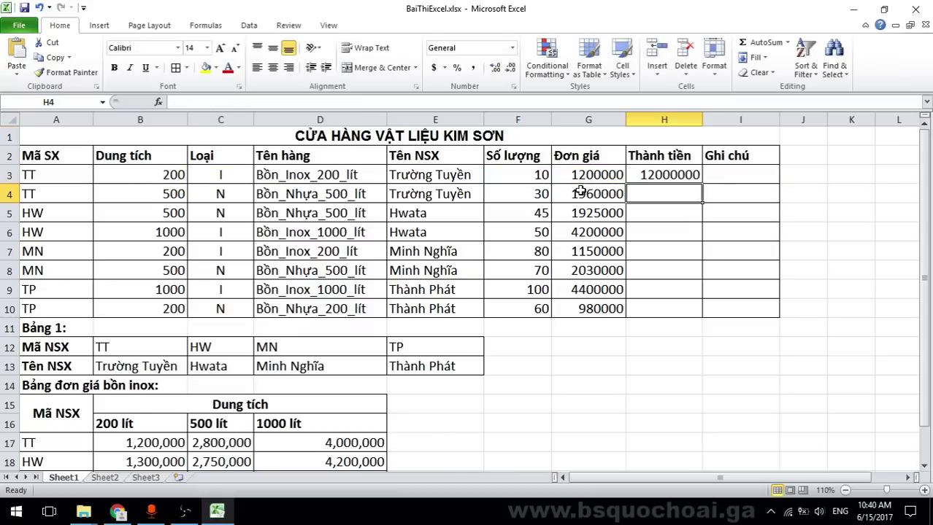
# Fill the H3 formula down the Thành tiền column through H10 and inspect the copied formula in H6
pyautogui.click(695, 175)
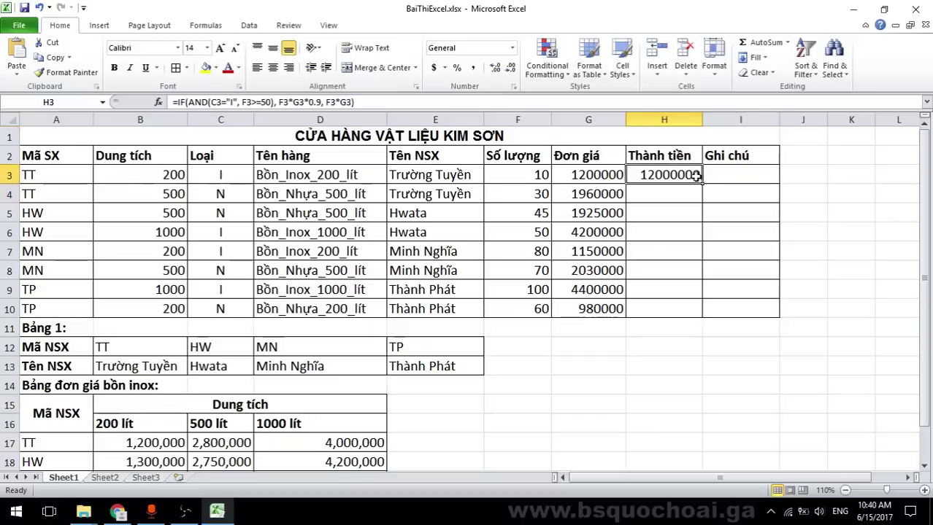
pyautogui.moveTo(701, 184); pyautogui.dragTo(696, 235)
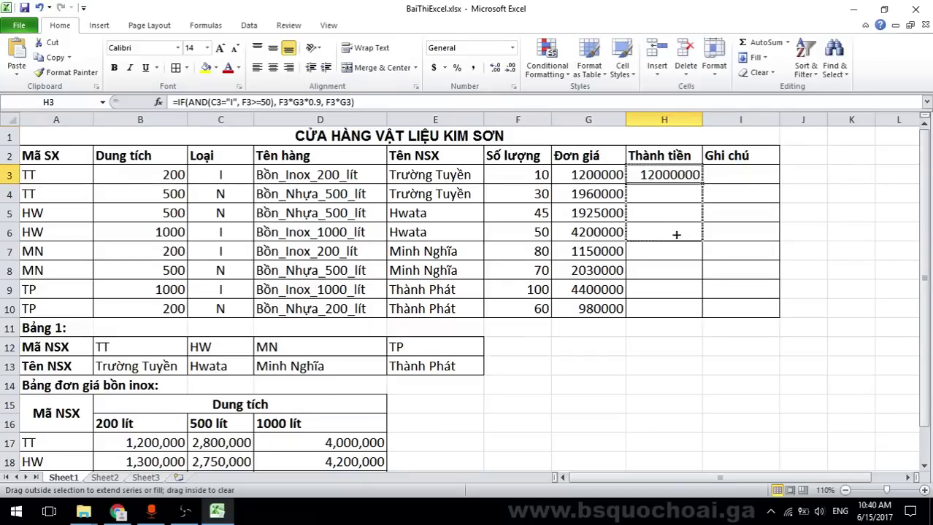
pyautogui.moveTo(619, 232); pyautogui.dragTo(687, 319)
pyautogui.click(668, 231)
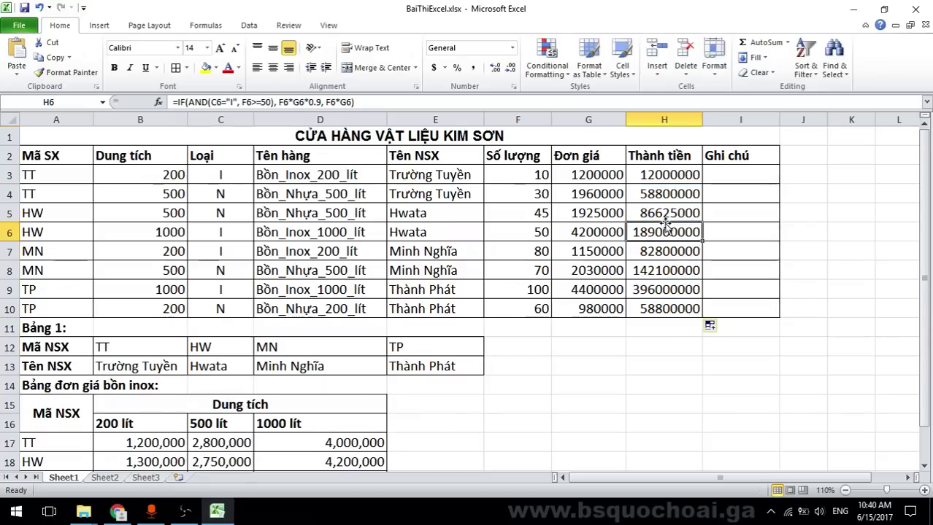
# Switch to the exam PDF in Chrome, read requirement 5 about the Ghi chú column, and return to the Excel workbook
pyautogui.click(116, 511)
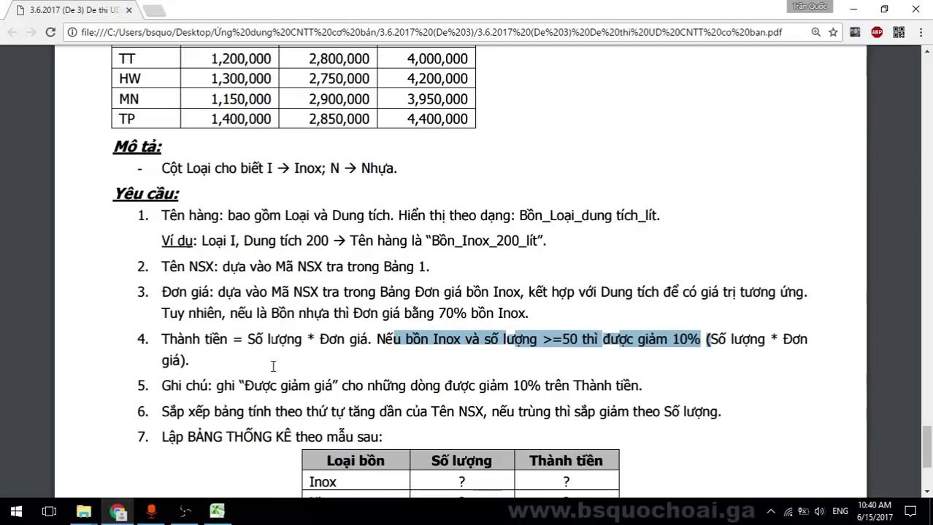
pyautogui.moveTo(243, 387); pyautogui.dragTo(343, 387)
pyautogui.moveTo(417, 386); pyautogui.dragTo(618, 387)
pyautogui.click(719, 379)
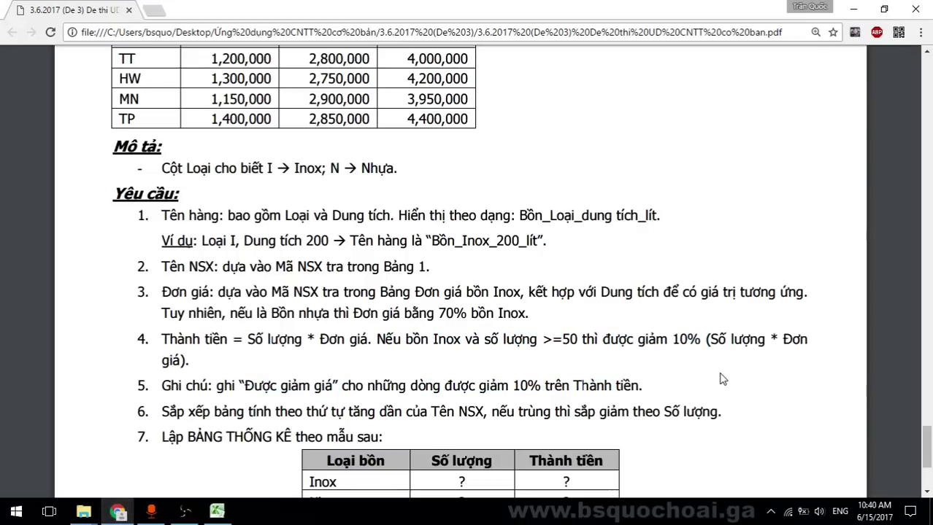
pyautogui.hotkey('alt', 'Tab')
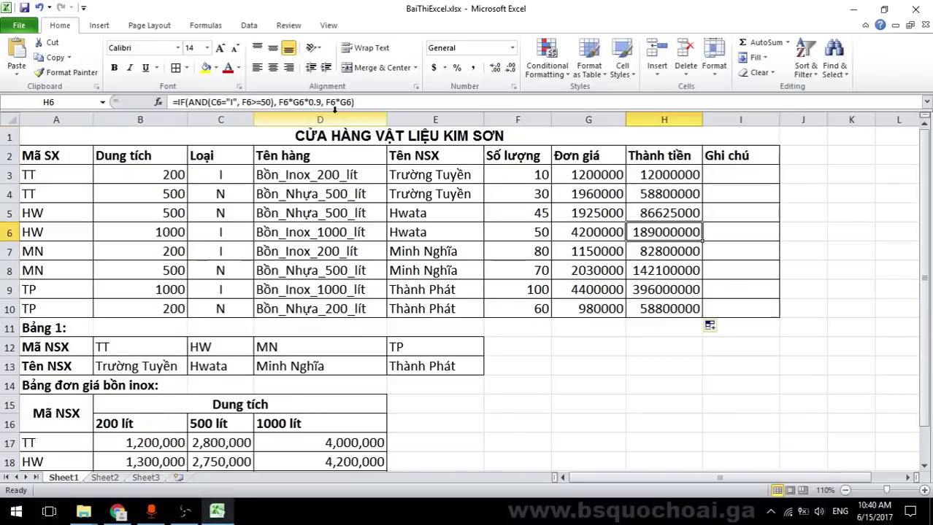
pyautogui.press('F2')
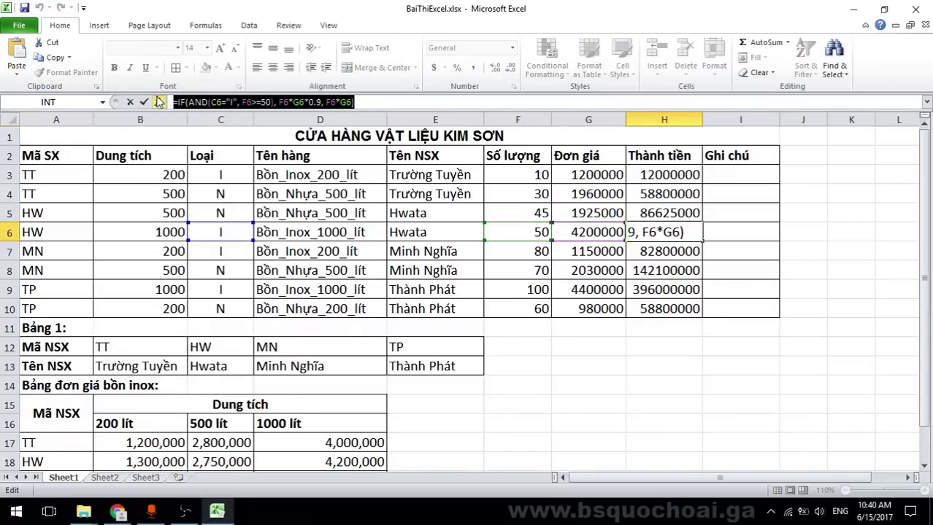
pyautogui.press('Return')
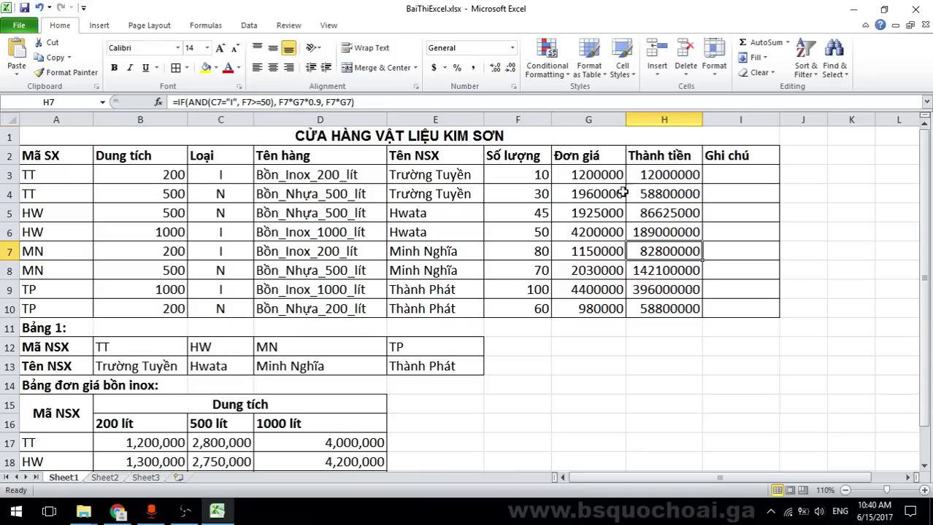
pyautogui.click(720, 174)
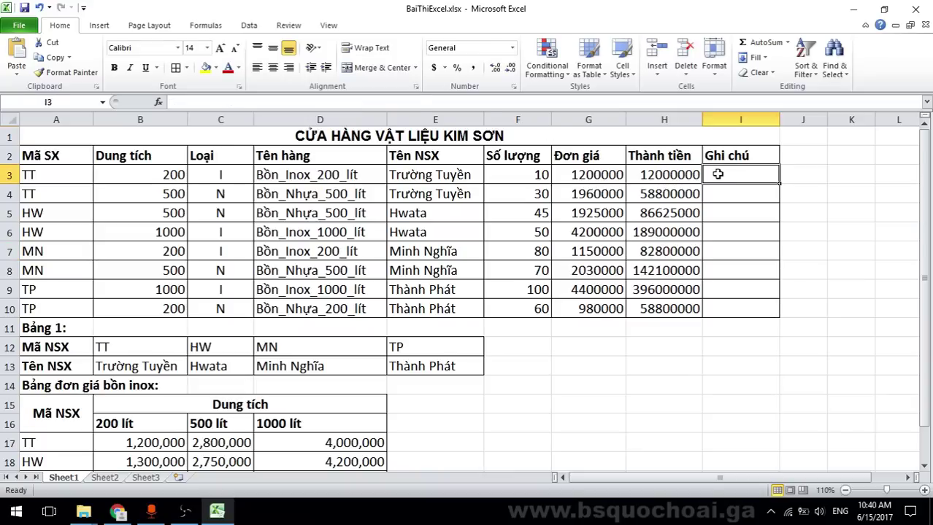
pyautogui.click(473, 99)
pyautogui.hotkey('ctrl', 'v')
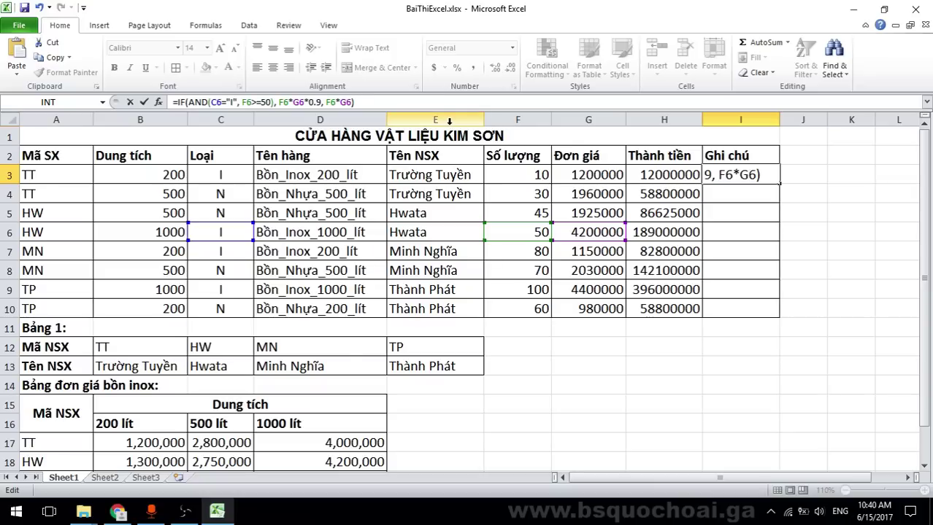
pyautogui.press('Escape')
# Copy the formula text of H3 and paste it into I3 of the Ghi chú column with its references unchanged
pyautogui.click(683, 175)
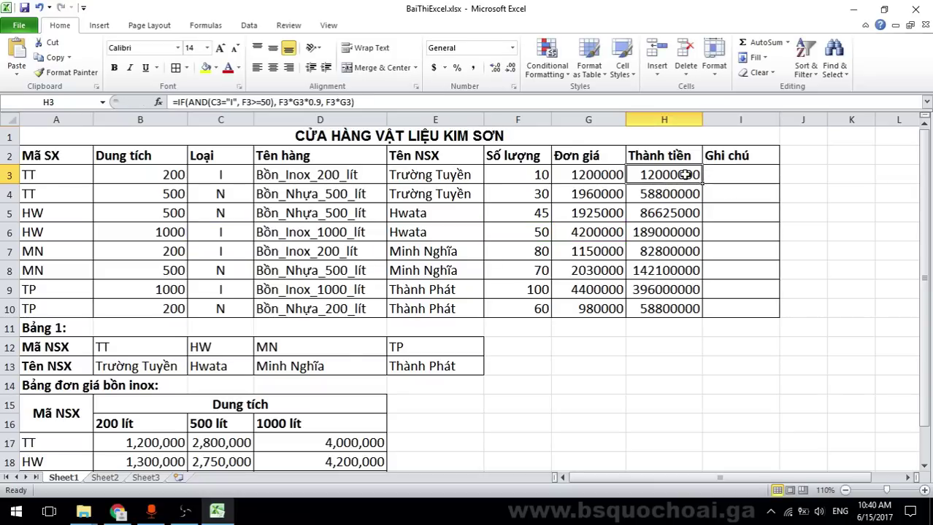
pyautogui.moveTo(384, 102); pyautogui.dragTo(141, 102)
pyautogui.press('Return')
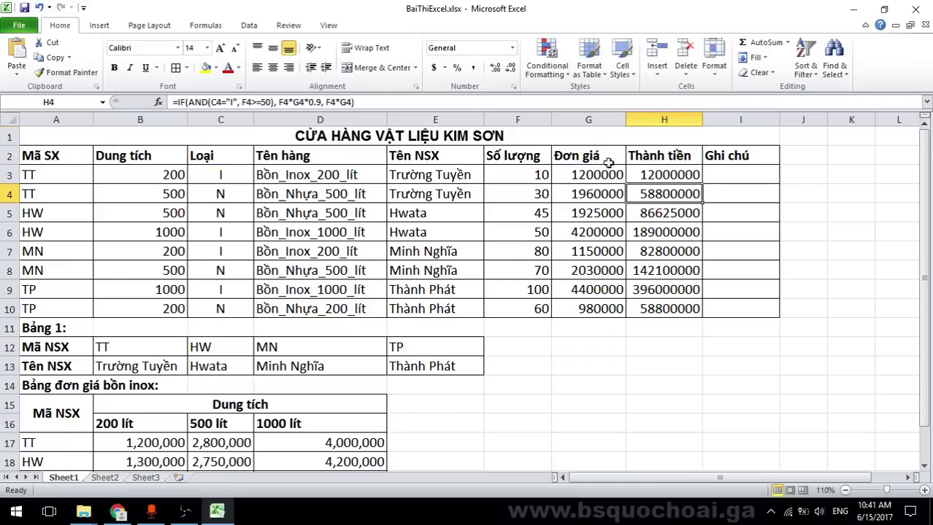
pyautogui.click(737, 175)
pyautogui.click(326, 102)
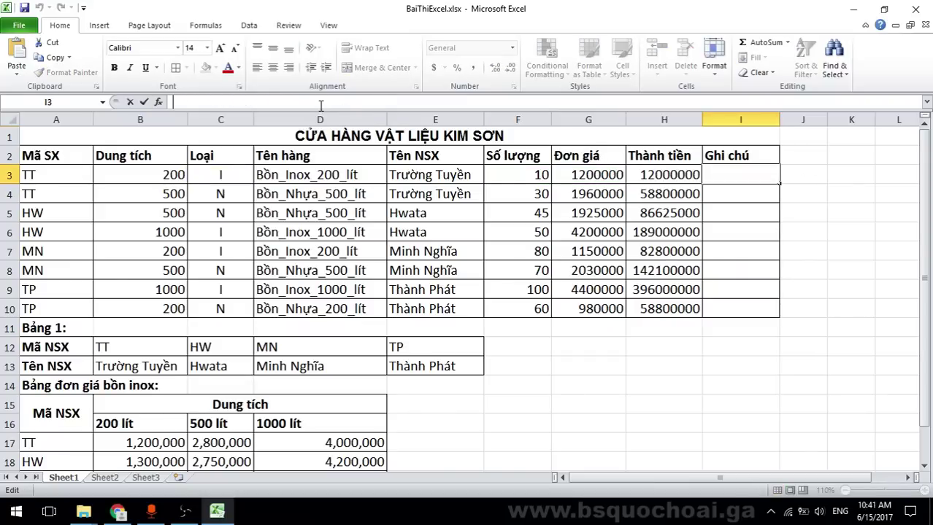
pyautogui.hotkey('ctrl', 'v')
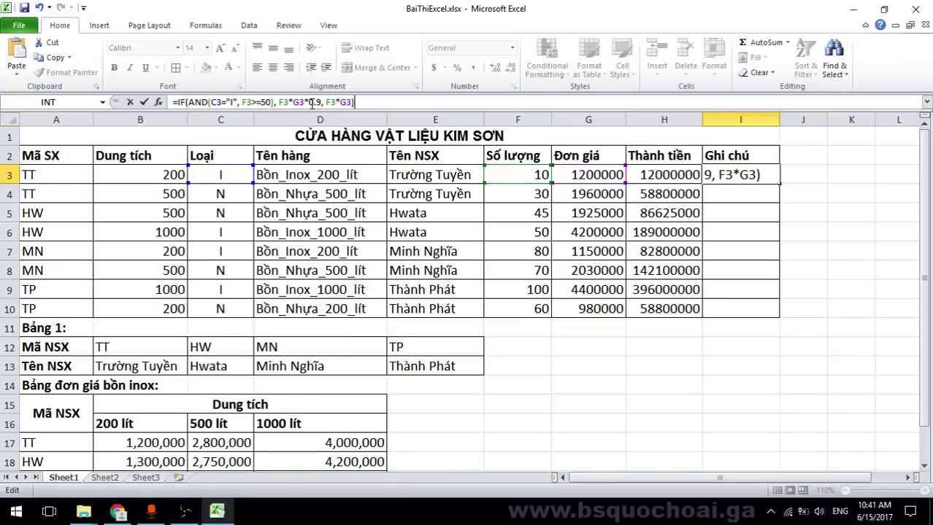
# Replace both value arguments in the I3 formula with the value-if-true text "Được giảm giá", checking the wording in the exam PDF
pyautogui.moveTo(278, 102); pyautogui.dragTo(353, 102)
pyautogui.hotkey('alt', 'Tab')
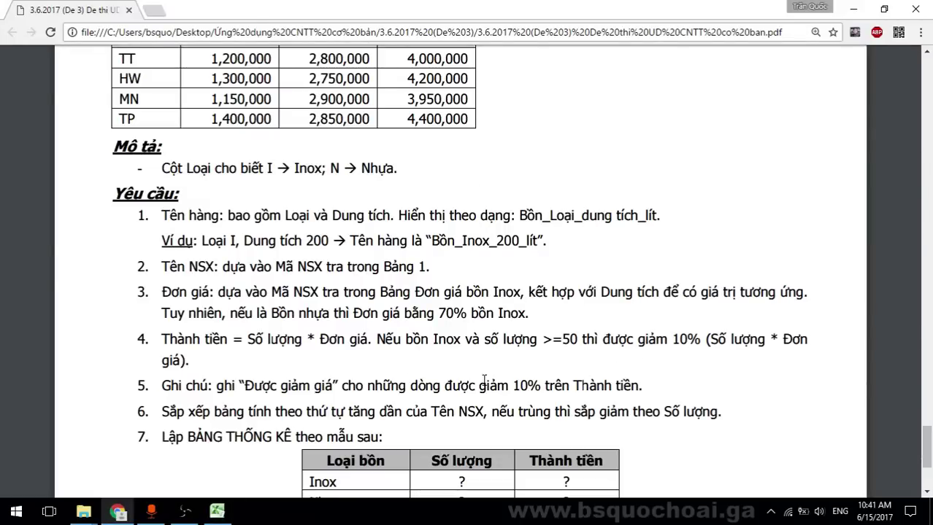
pyautogui.hotkey('alt', 'Tab')
pyautogui.write('"')
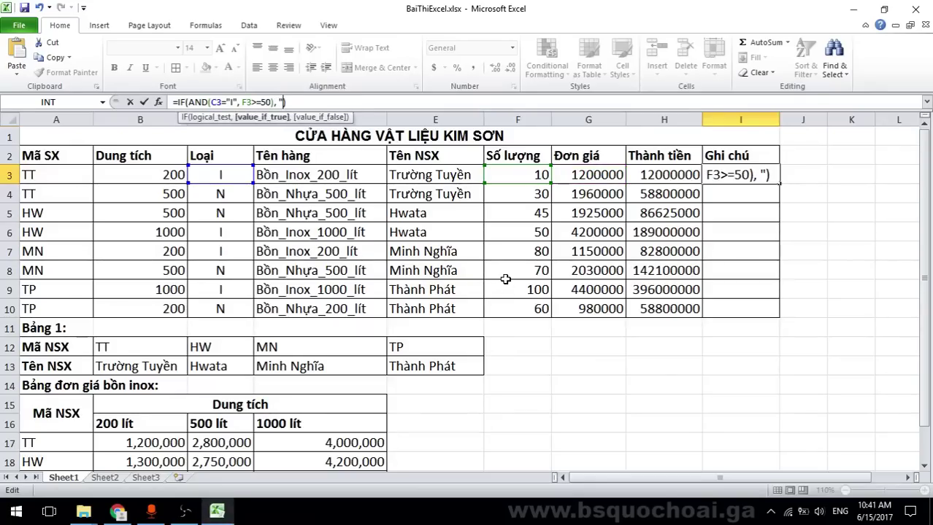
pyautogui.write('Đ')
pyautogui.hotkey('alt', 'Tab')
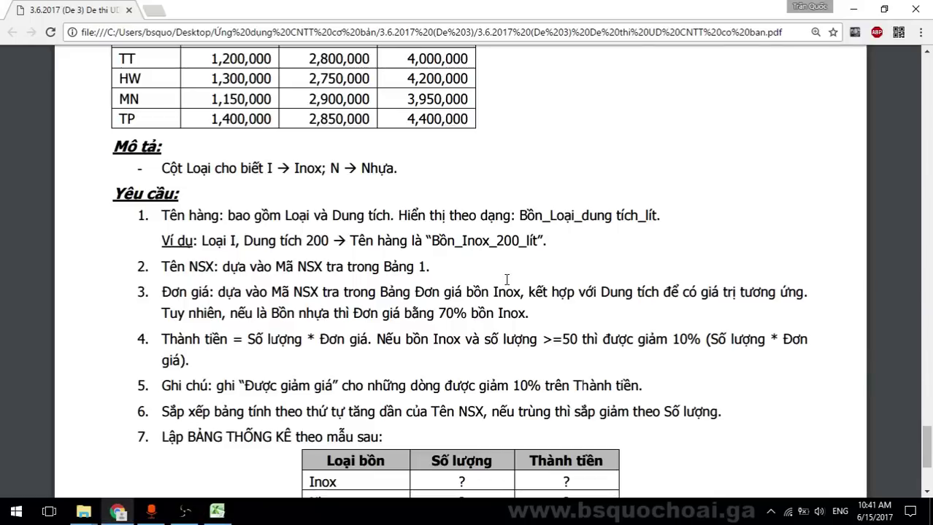
pyautogui.hotkey('alt', 'Tab')
pyautogui.write('uoc')
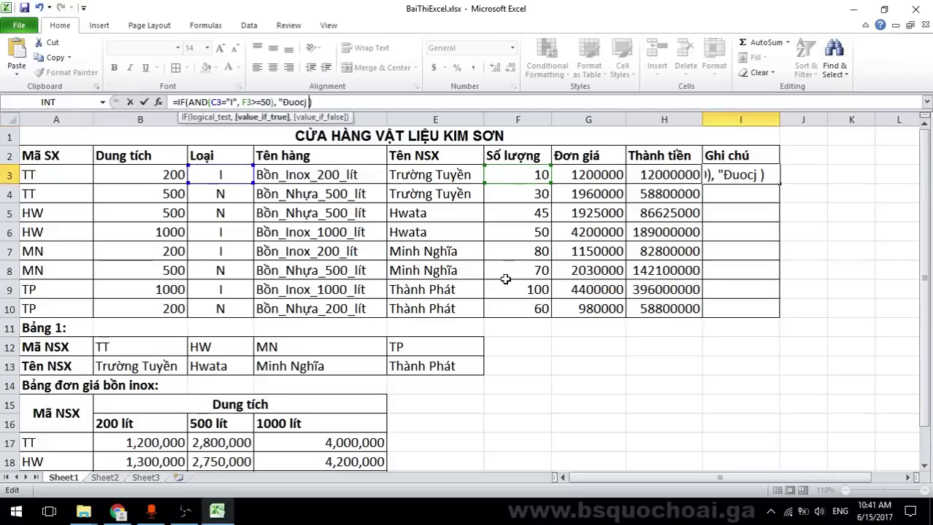
pyautogui.write(' giảm giá')
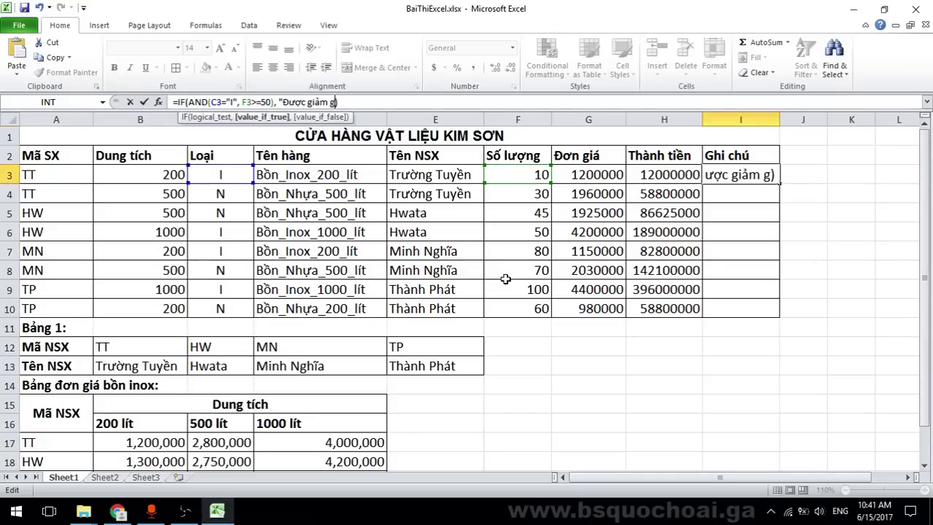
# Add an empty string "" as the value-if-false argument in I3 and complete the formula
pyautogui.write('", ')
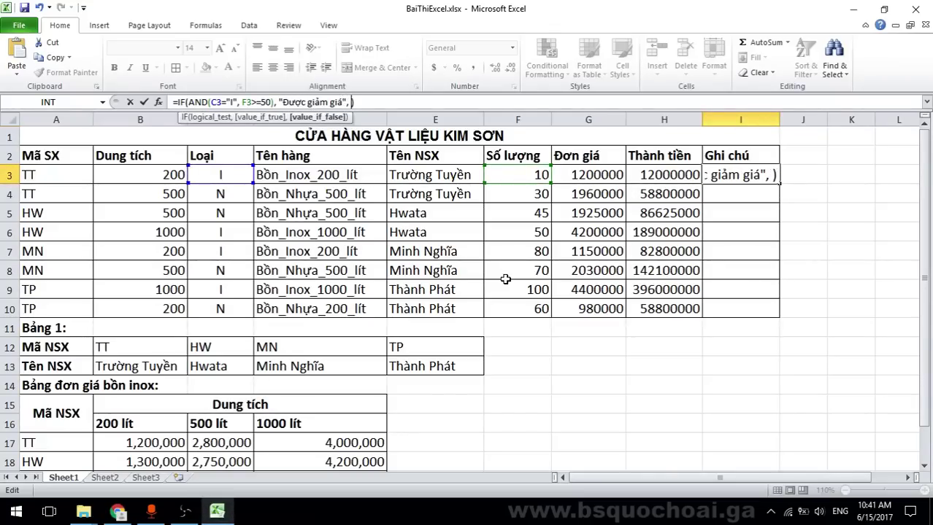
pyautogui.write('""')
pyautogui.press('Return')
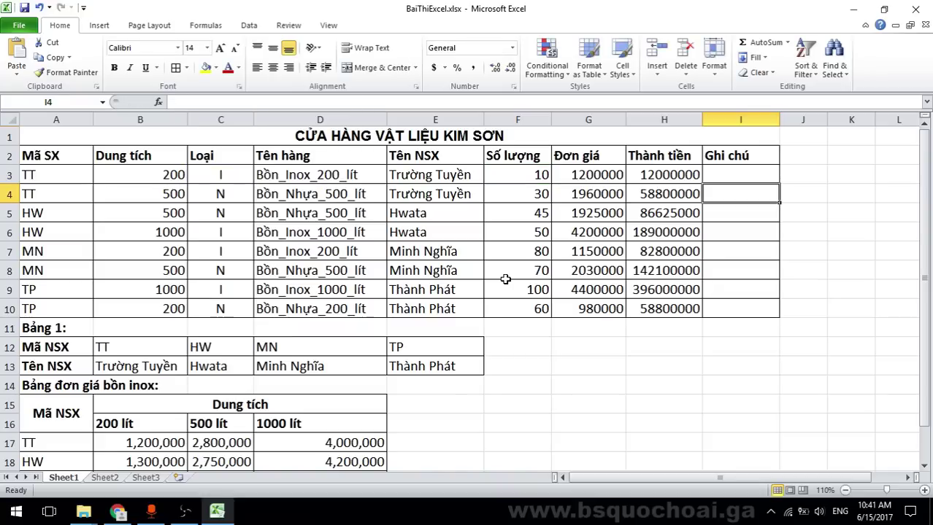
# Fill the I3 formula down the Ghi chú column through I10 and widen column I to fit its text
pyautogui.click(691, 177)
pyautogui.click(719, 173)
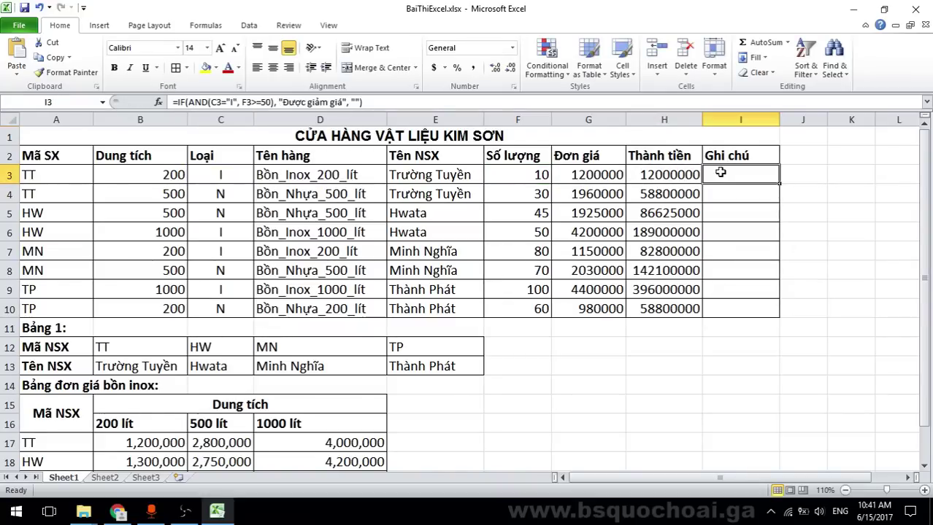
pyautogui.moveTo(778, 185); pyautogui.dragTo(764, 314)
pyautogui.click(837, 235)
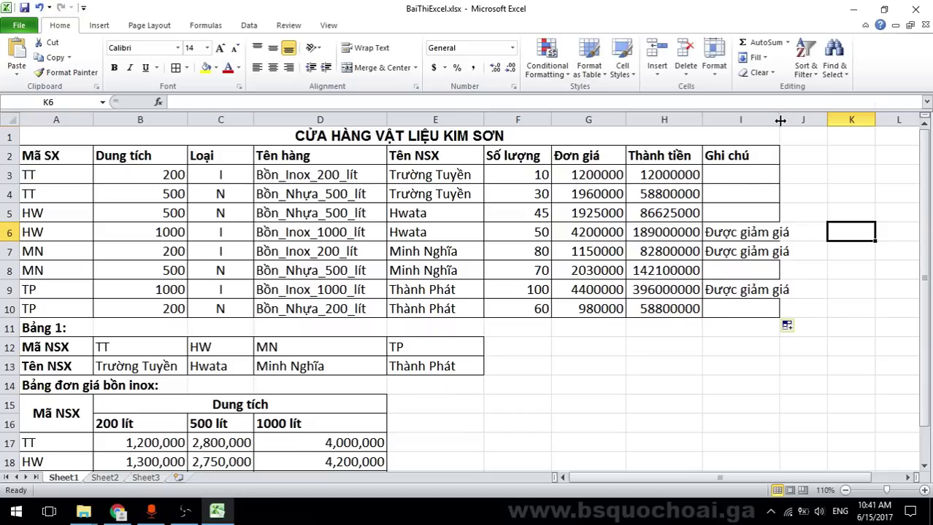
pyautogui.moveTo(780, 119); pyautogui.dragTo(806, 124)
# Check the Số lượng values in F7 and F9 and the Ghi chú formula in I6 against the discount condition
pyautogui.click(517, 248)
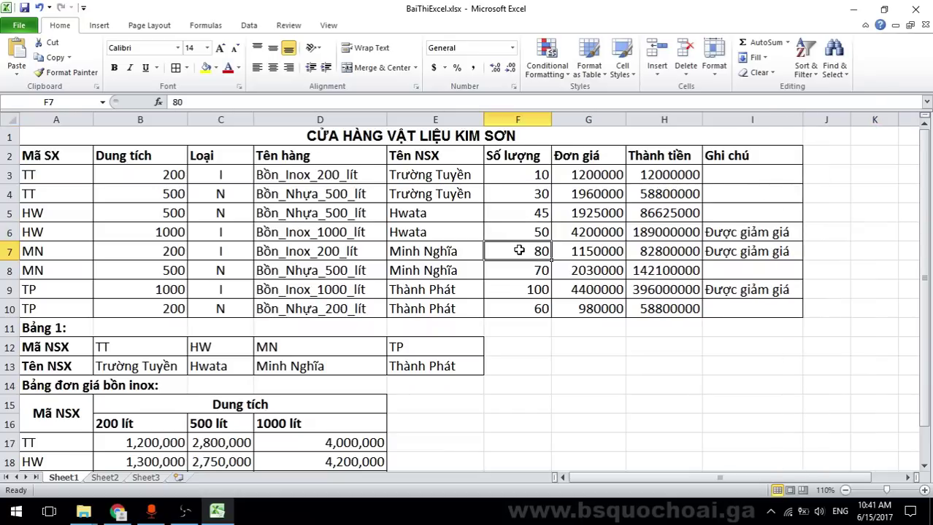
pyautogui.click(543, 292)
pyautogui.click(736, 235)
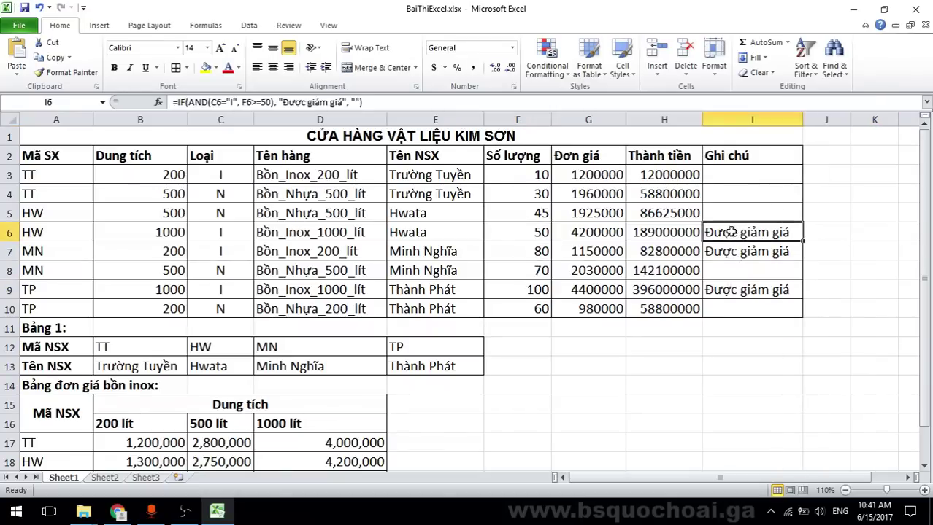
# Review the Thành tiền formula in H3, including its discounted and full-price arguments
pyautogui.click(660, 170)
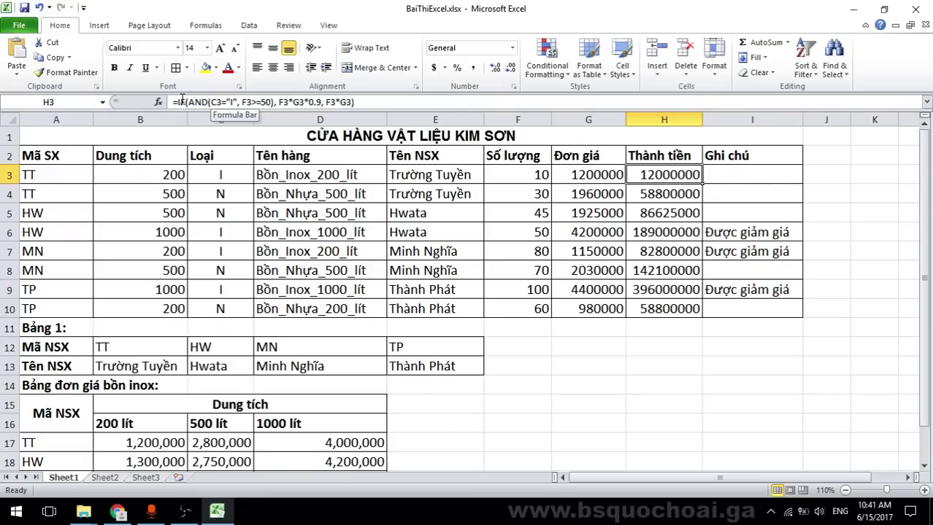
pyautogui.moveTo(282, 103); pyautogui.dragTo(354, 102)
pyautogui.press('Return')
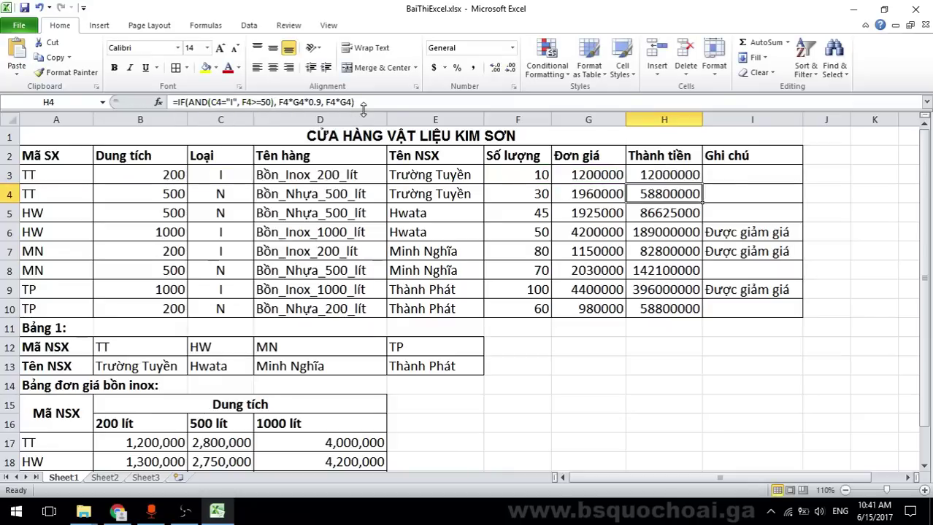
# Switch to the exam PDF in Chrome and read requirement 6 on sorting the table
pyautogui.click(117, 511)
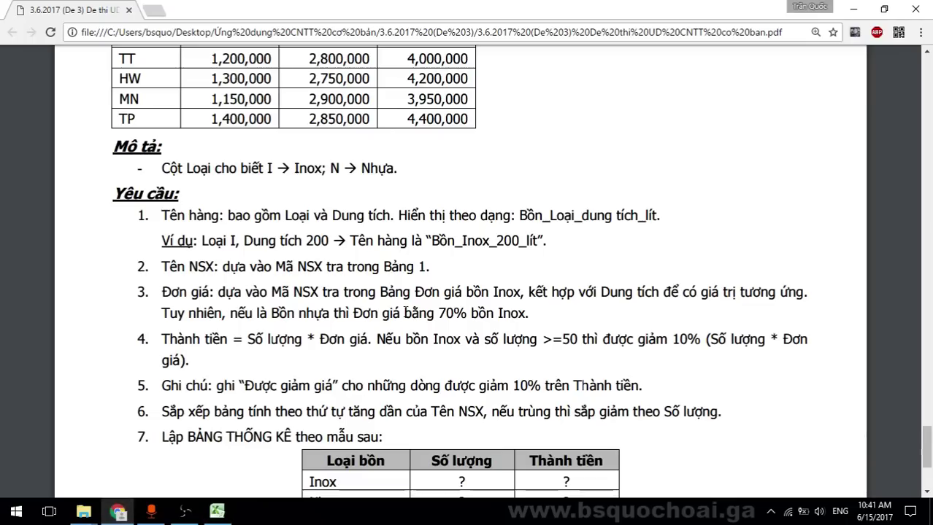
pyautogui.scroll(-2, 375, 314)
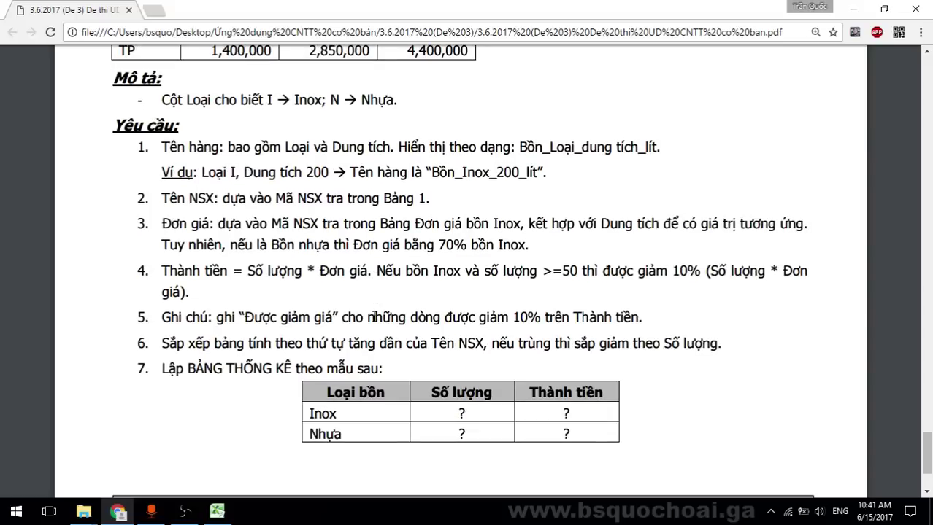
pyautogui.moveTo(321, 347); pyautogui.dragTo(542, 352)
pyautogui.click(602, 352)
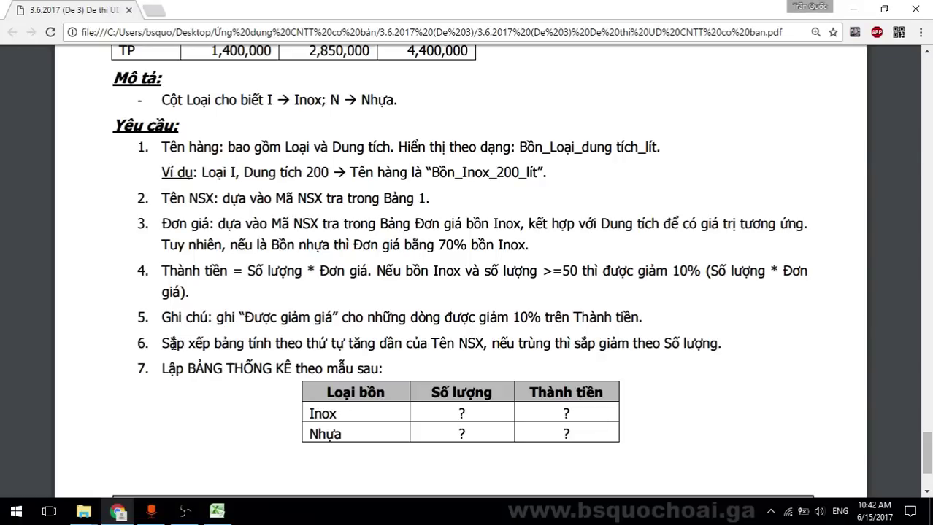
pyautogui.moveTo(170, 344); pyautogui.dragTo(571, 344)
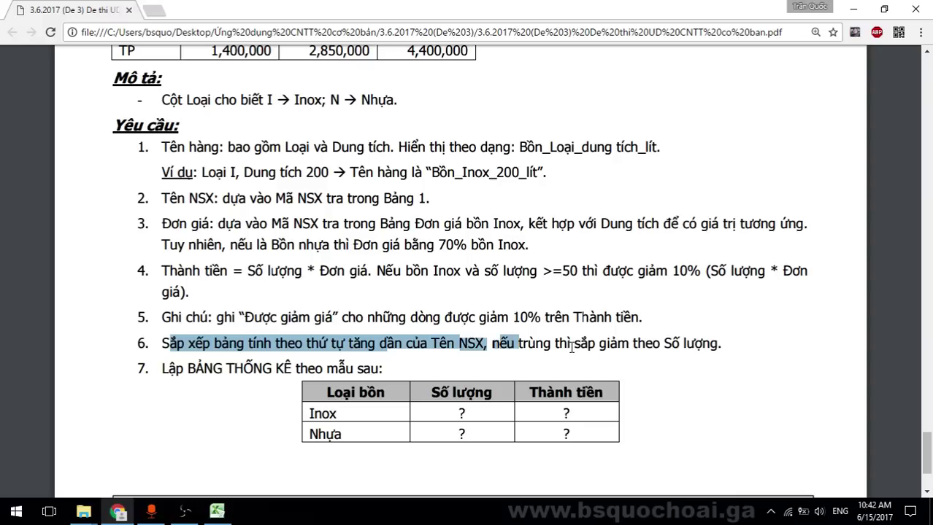
pyautogui.click(708, 352)
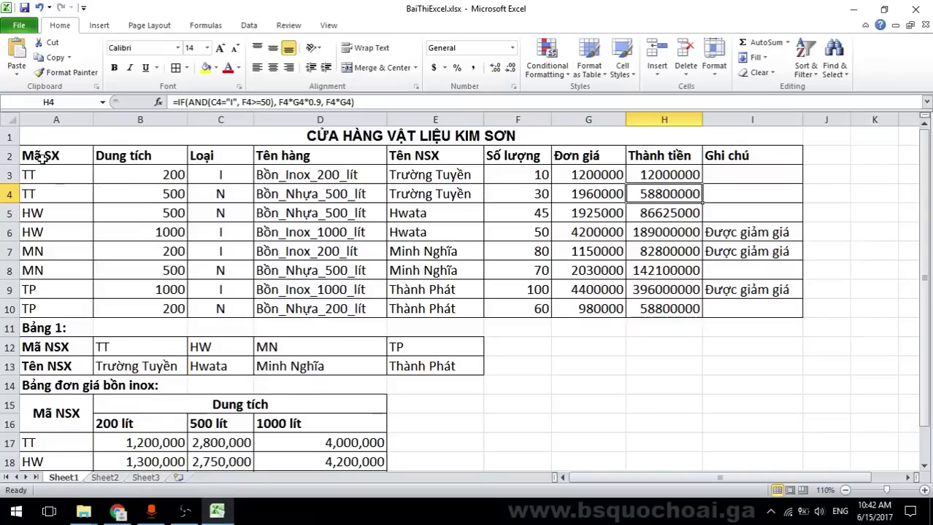
# Open a custom sort for A2:I10 and set Tên NSX as the first sort column, checking the required order in the exam PDF
pyautogui.moveTo(44, 162); pyautogui.dragTo(727, 317)
pyautogui.click(805, 67)
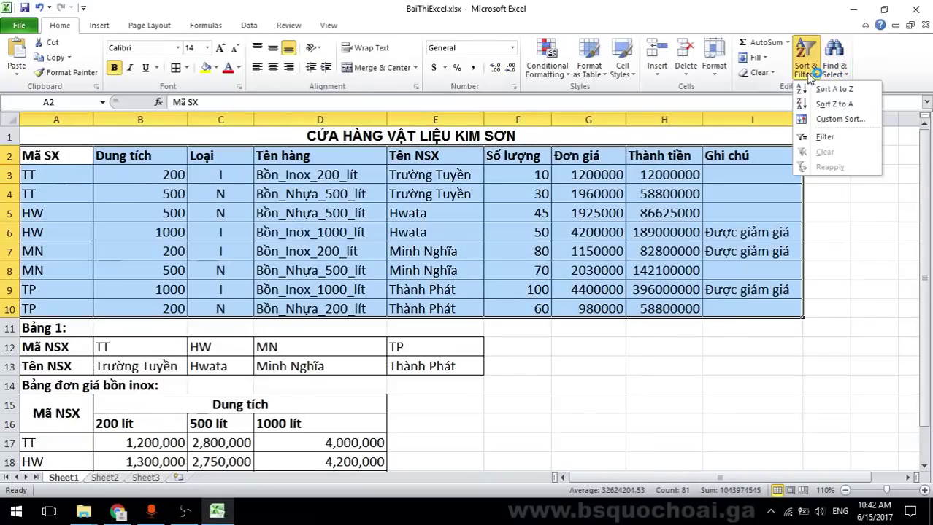
pyautogui.click(838, 119)
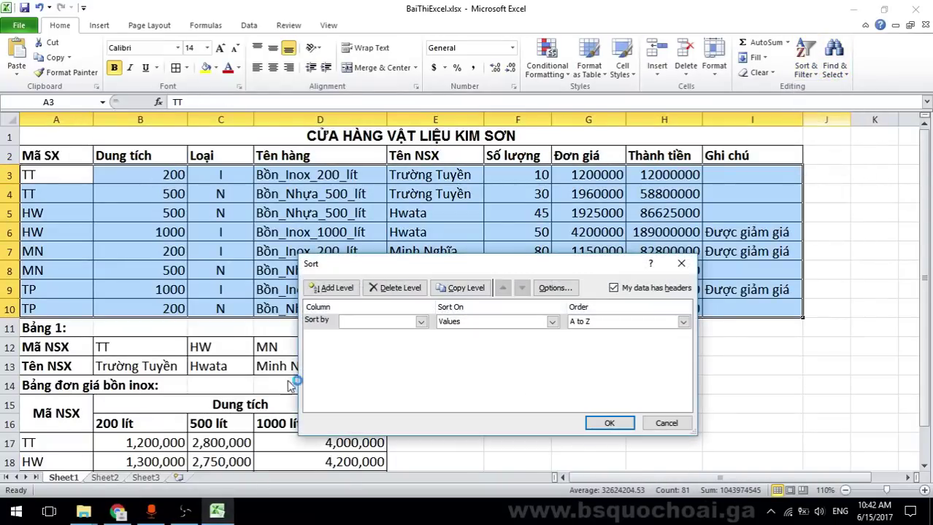
pyautogui.click(122, 512)
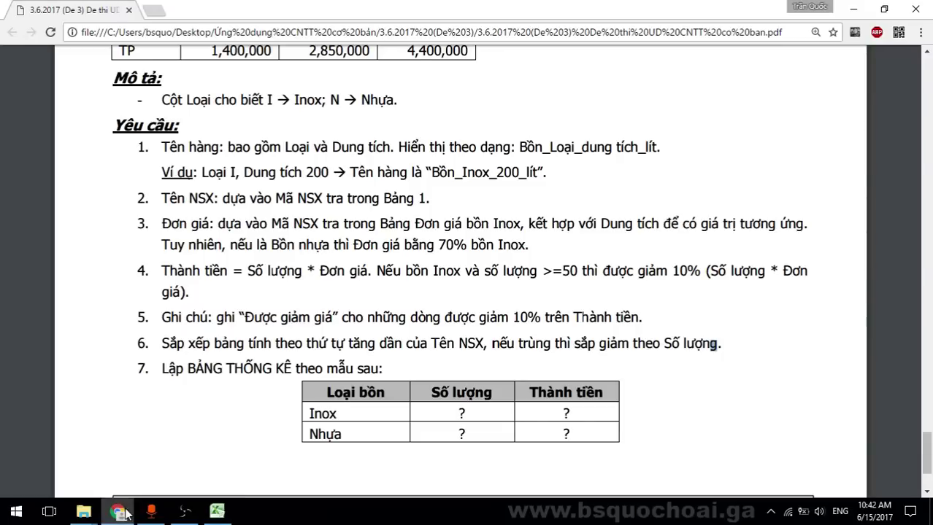
pyautogui.click(123, 512)
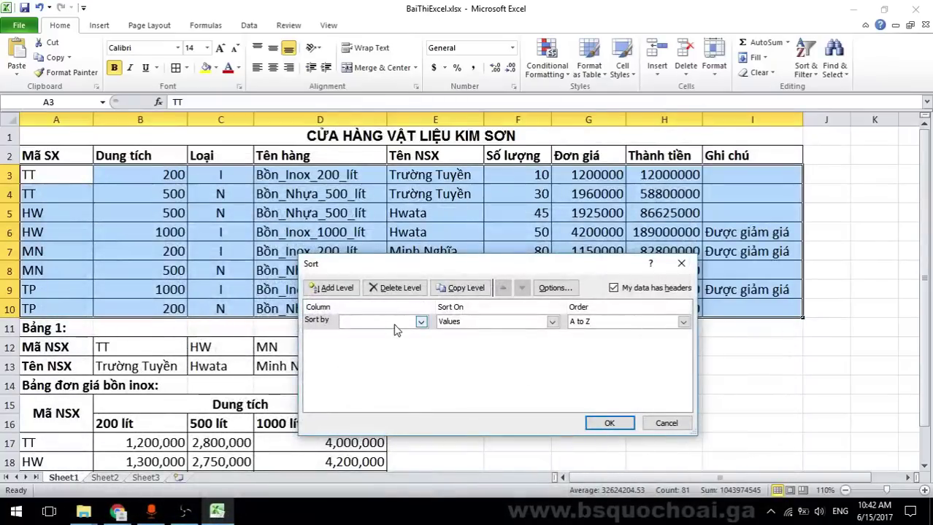
pyautogui.click(420, 322)
pyautogui.click(394, 370)
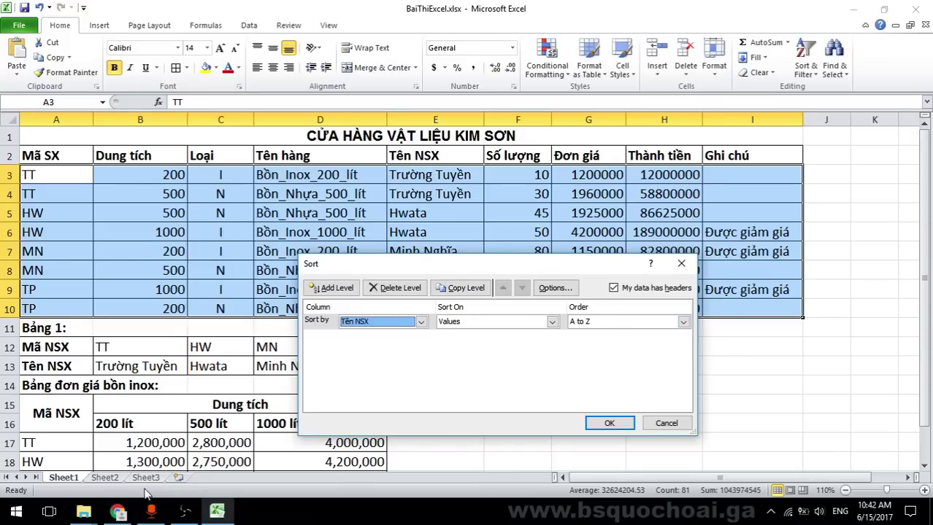
pyautogui.click(115, 513)
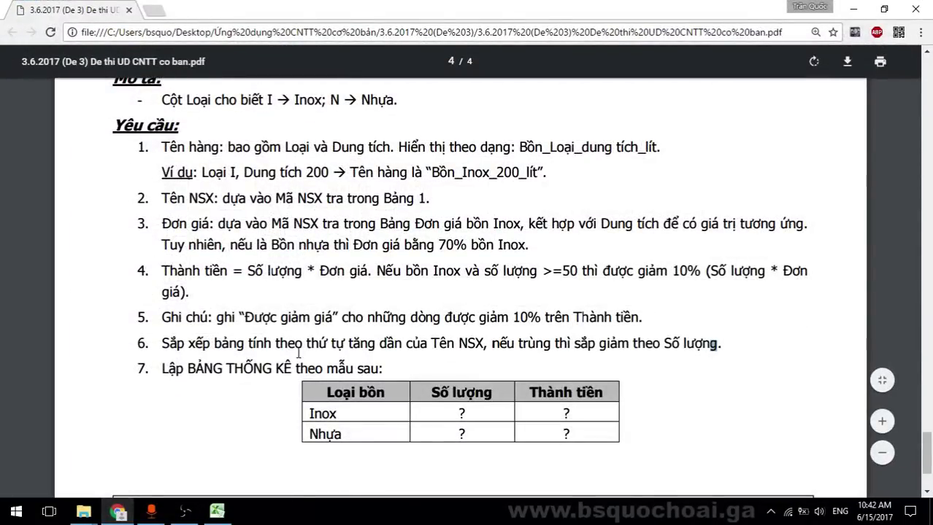
pyautogui.moveTo(310, 353); pyautogui.dragTo(411, 353)
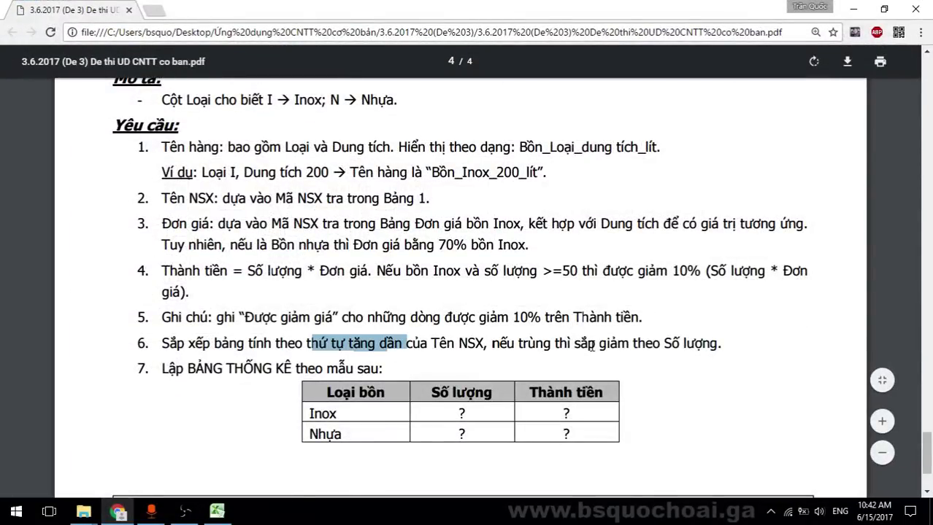
pyautogui.click(217, 512)
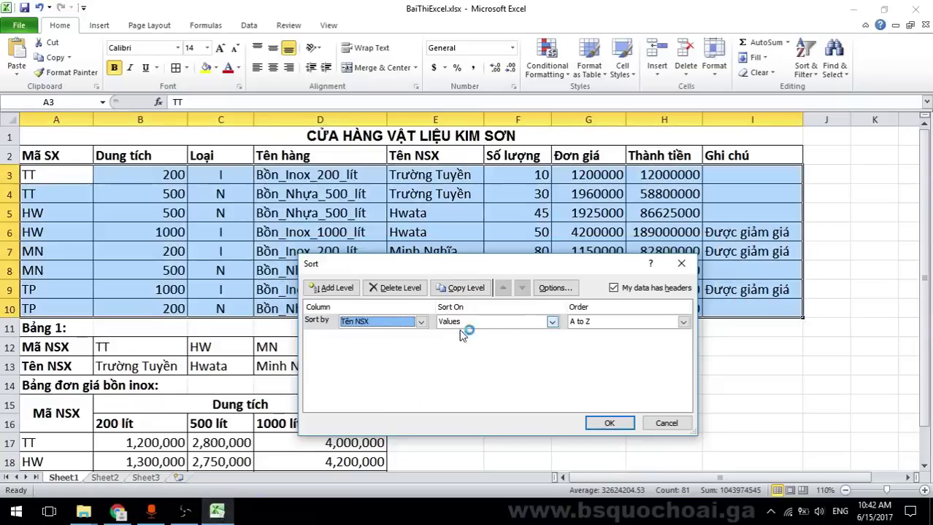
# Add a second sort level on Số lượng with order Largest to Smallest and apply the sort
pyautogui.click(334, 287)
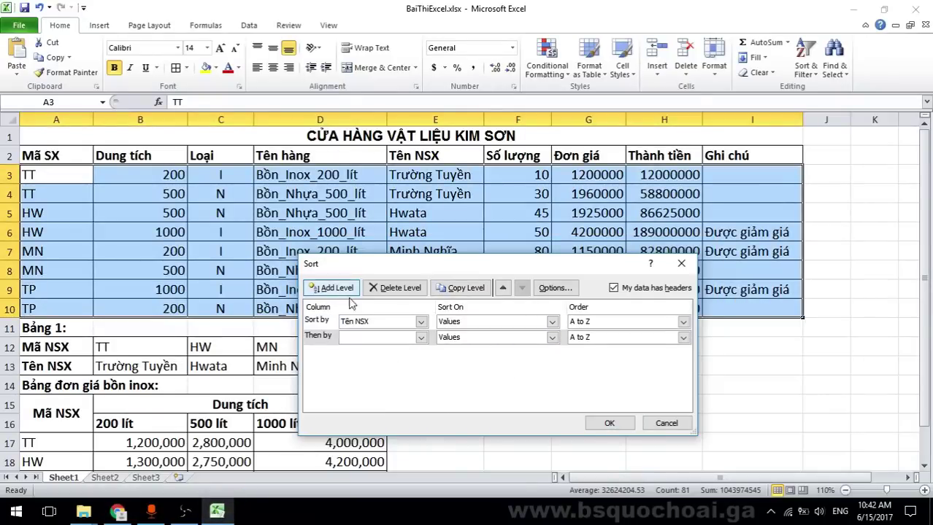
pyautogui.click(422, 338)
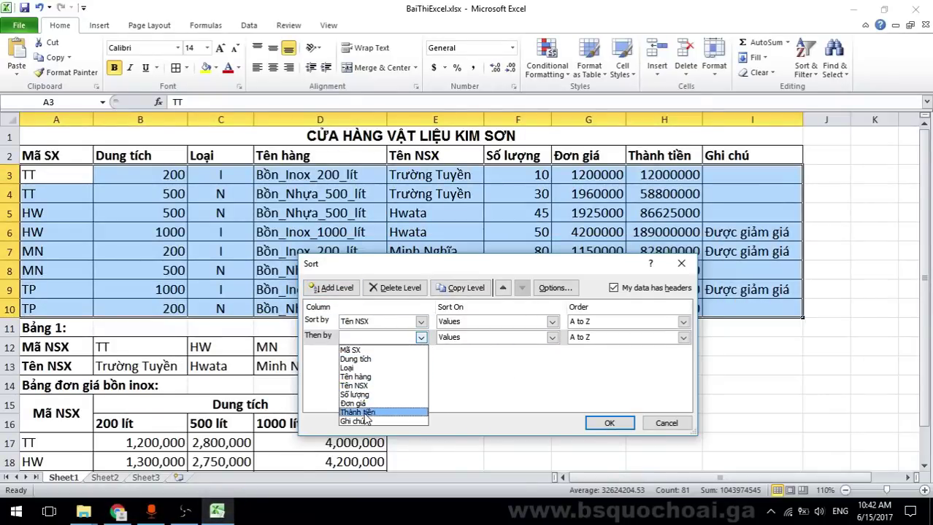
pyautogui.click(355, 395)
pyautogui.click(599, 338)
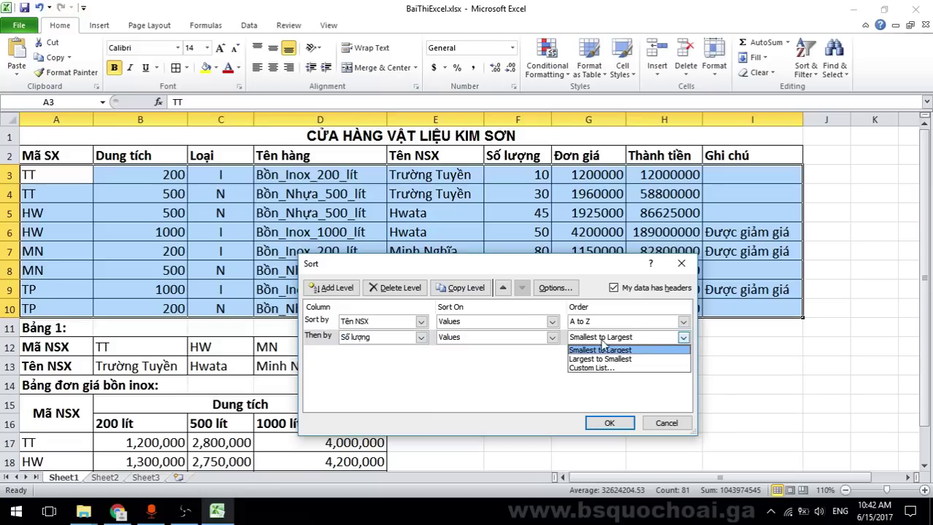
pyautogui.click(598, 358)
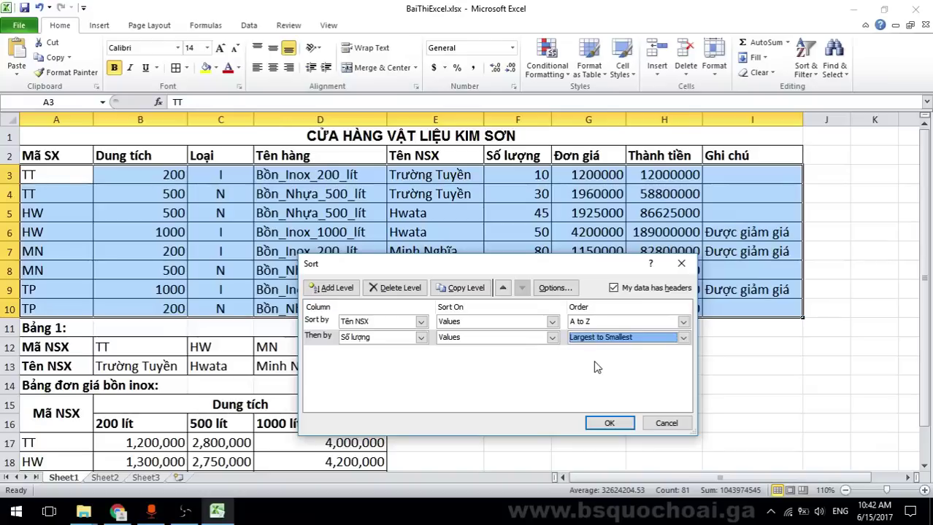
pyautogui.click(609, 423)
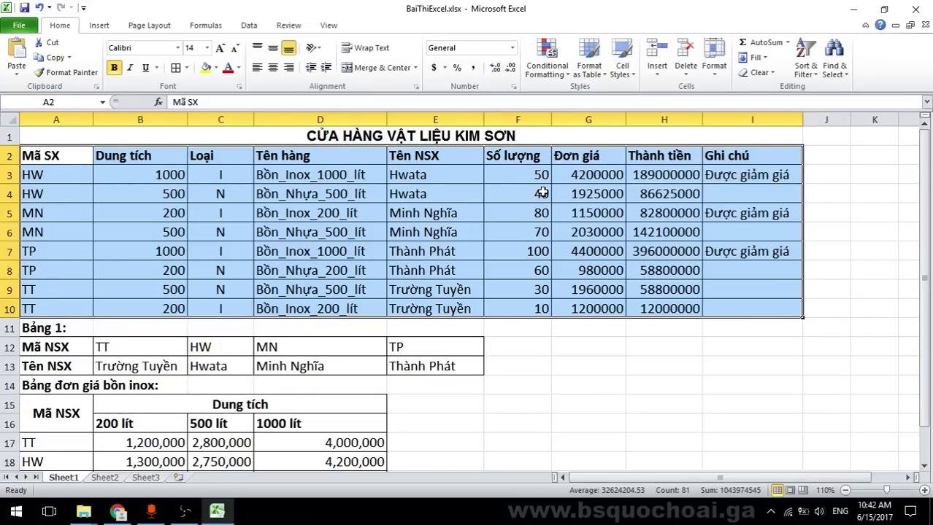
# Switch to the exam PDF in Chrome and read requirement 7 with the BẢNG THỐNG KÊ template
pyautogui.click(117, 511)
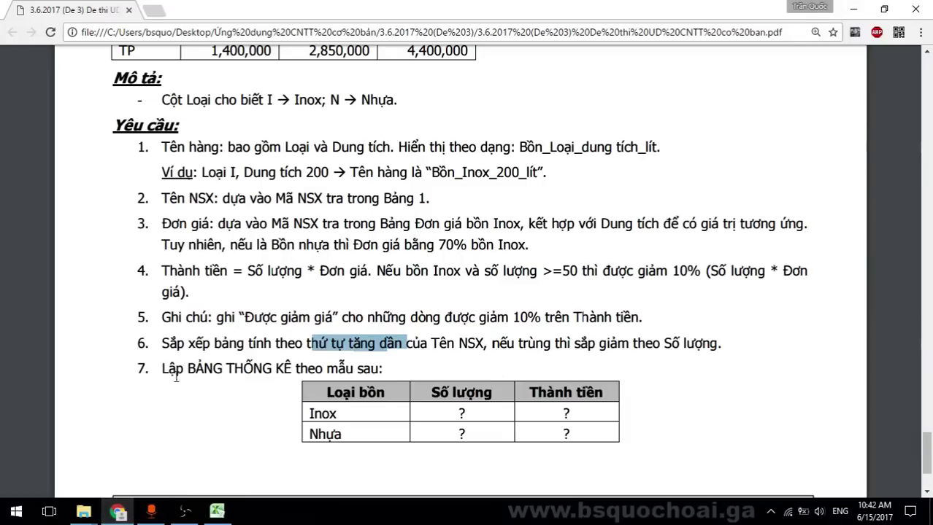
pyautogui.moveTo(175, 377); pyautogui.dragTo(435, 373)
pyautogui.click(435, 373)
pyautogui.scroll(-3, 482, 332)
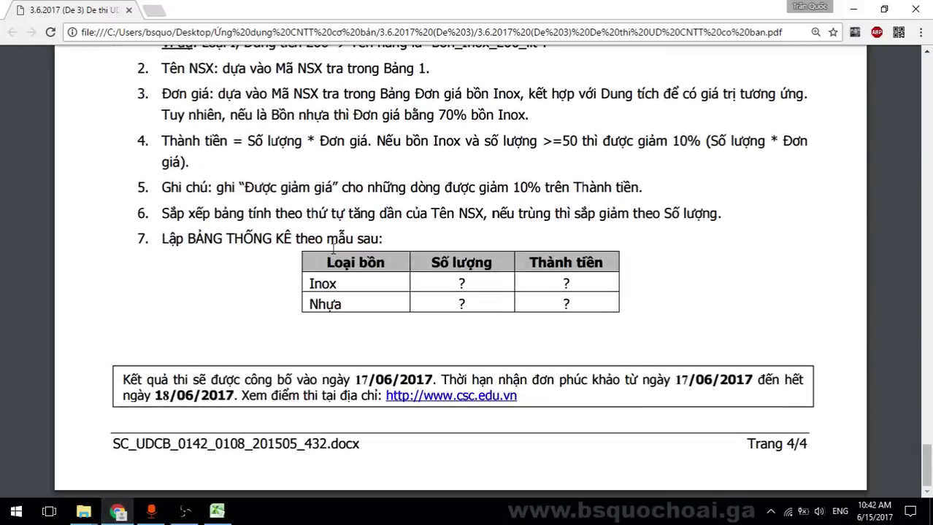
# Back in Excel, enter the statistics table headers Loại bồn, Số lượng and Thành tiền in F15:H15, following the exam PDF
pyautogui.hotkey('alt', 'Tab')
pyautogui.click(547, 403)
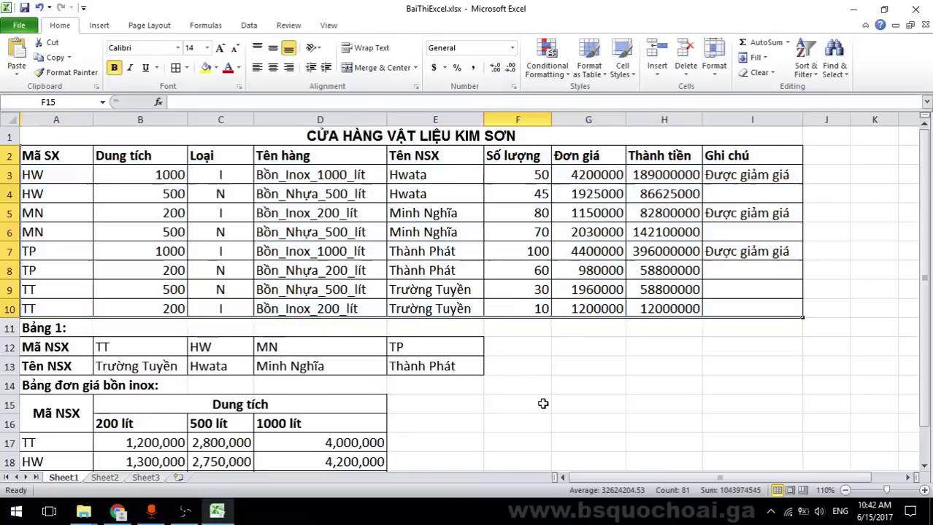
pyautogui.write('Loại')
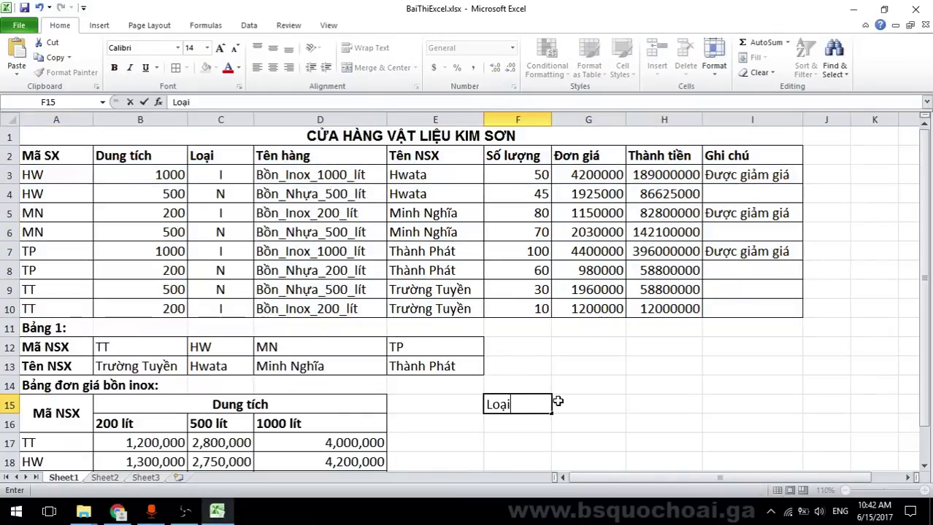
pyautogui.write(' bồn')
pyautogui.click(557, 402)
pyautogui.write('Số')
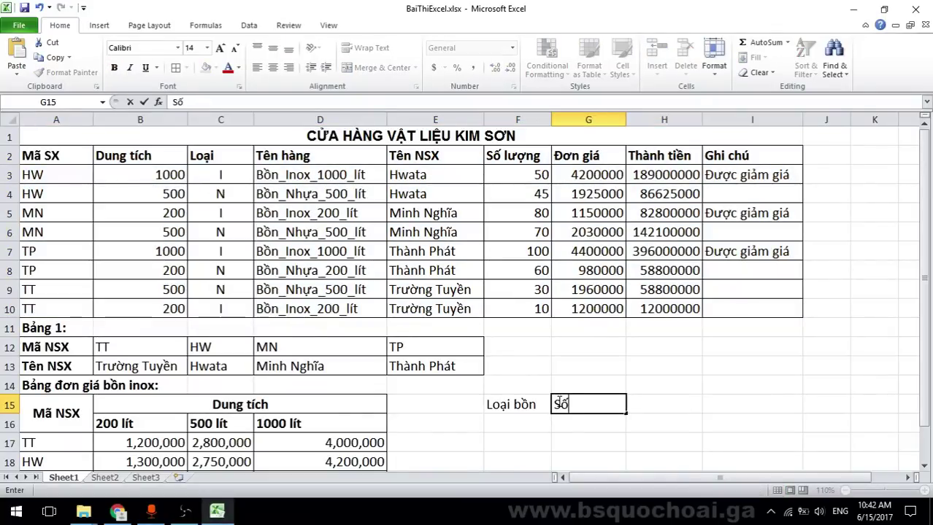
pyautogui.write(' lượng')
pyautogui.press('Tab')
pyautogui.hotkey('alt', 'Tab')
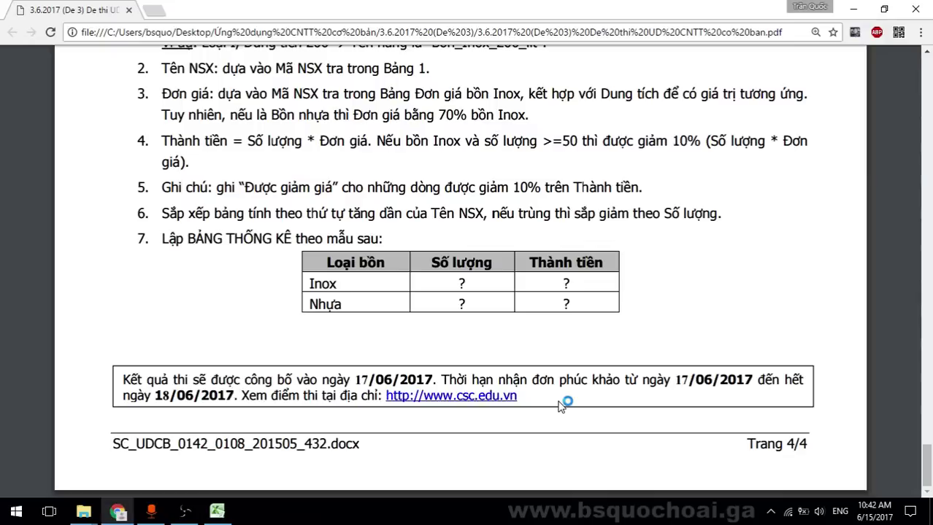
pyautogui.hotkey('alt', 'Tab')
pyautogui.write('Thành')
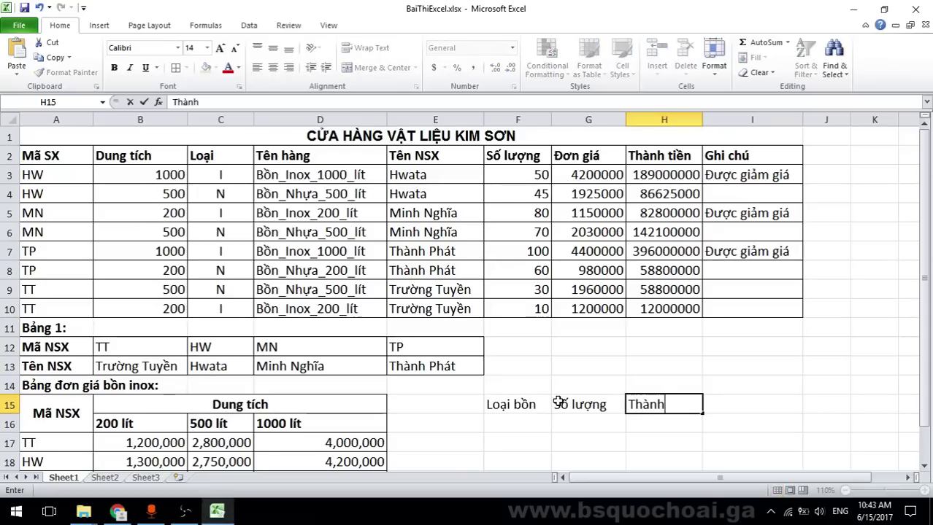
pyautogui.write(' tieền')
pyautogui.press('Tab')
# Enter the row labels Inox in F16 and Nhựa in F17 beneath Loại bồn, following the PDF template
pyautogui.click(523, 408)
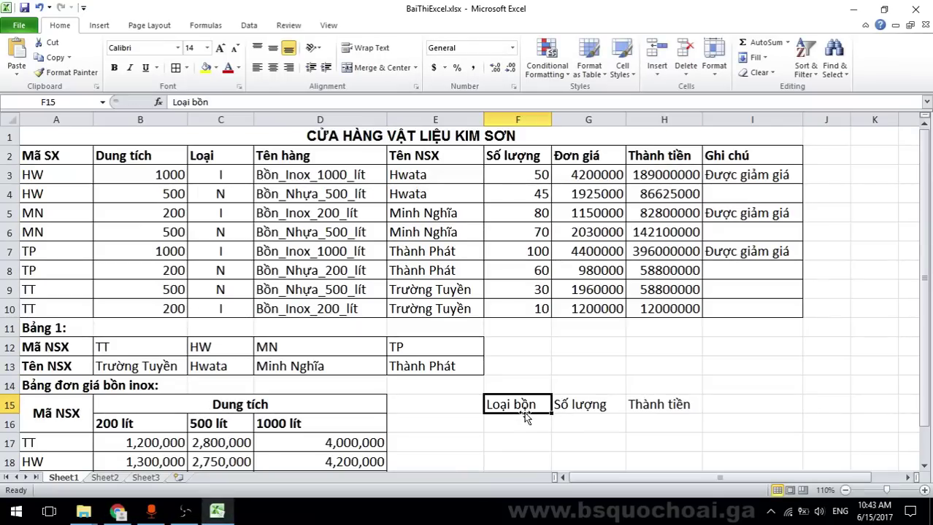
pyautogui.click(516, 429)
pyautogui.hotkey('alt', 'Tab')
pyautogui.hotkey('alt', 'Tab')
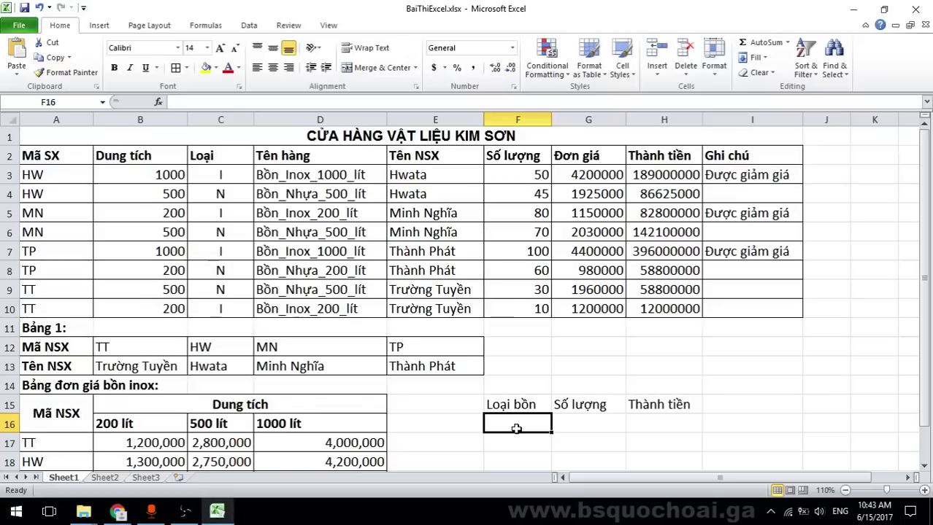
pyautogui.write('Inox')
pyautogui.press('Return')
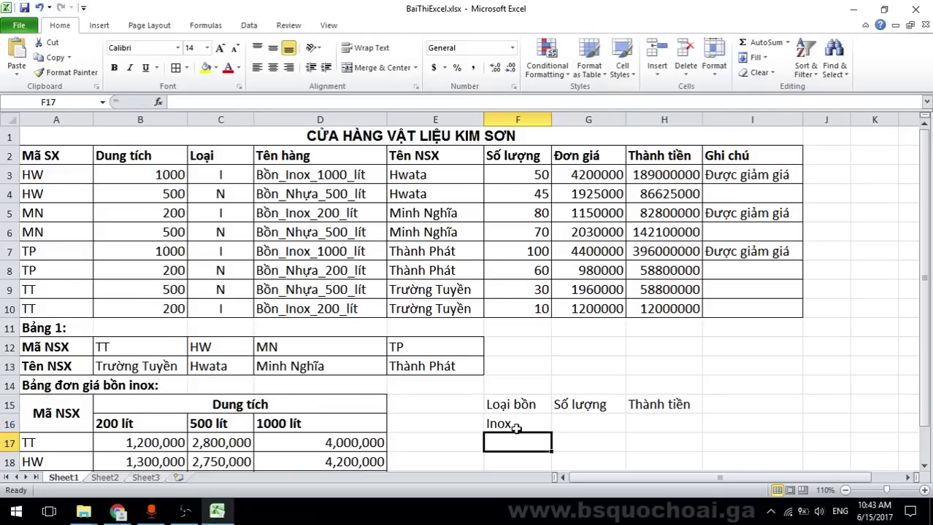
pyautogui.write('Nhựa')
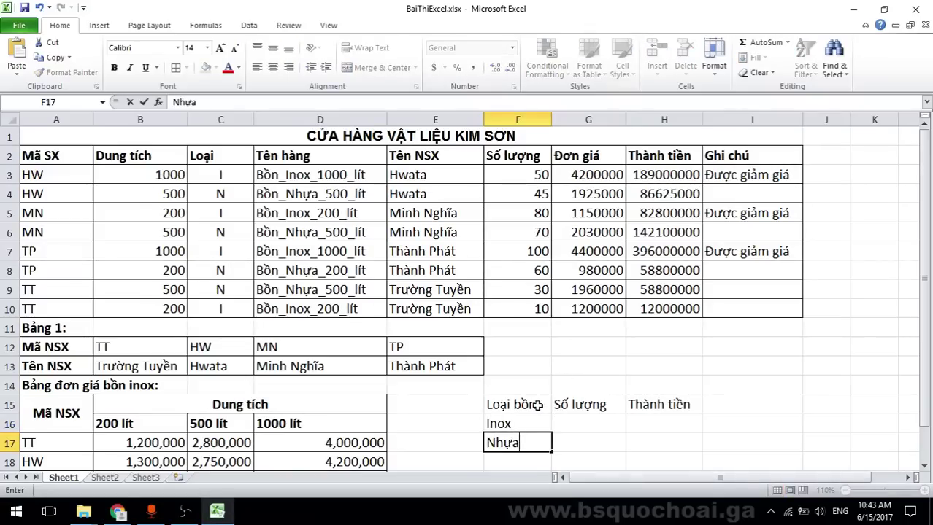
# Apply borders to all cells of the statistics table F15:H17 and make its header row bold
pyautogui.moveTo(537, 405); pyautogui.dragTo(662, 446)
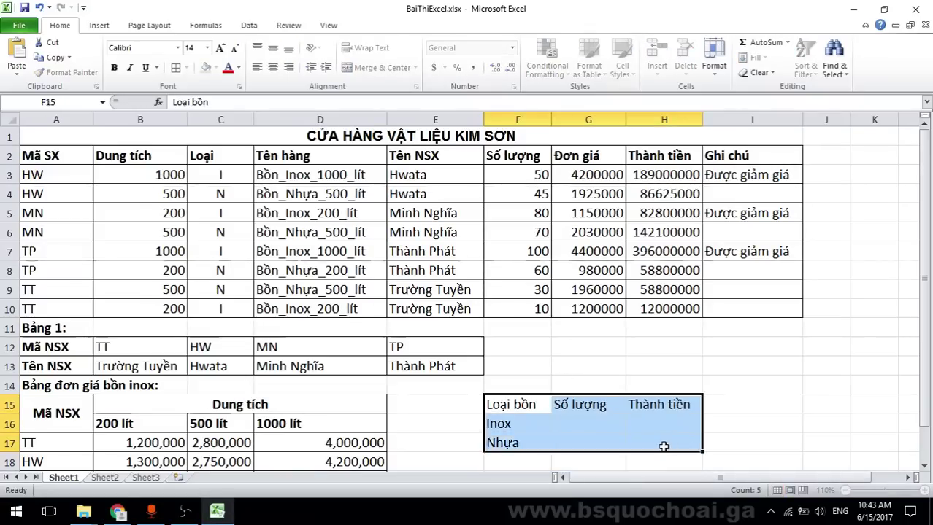
pyautogui.click(176, 68)
pyautogui.moveTo(529, 401); pyautogui.dragTo(635, 403)
pyautogui.hotkey('ctrl', 'b')
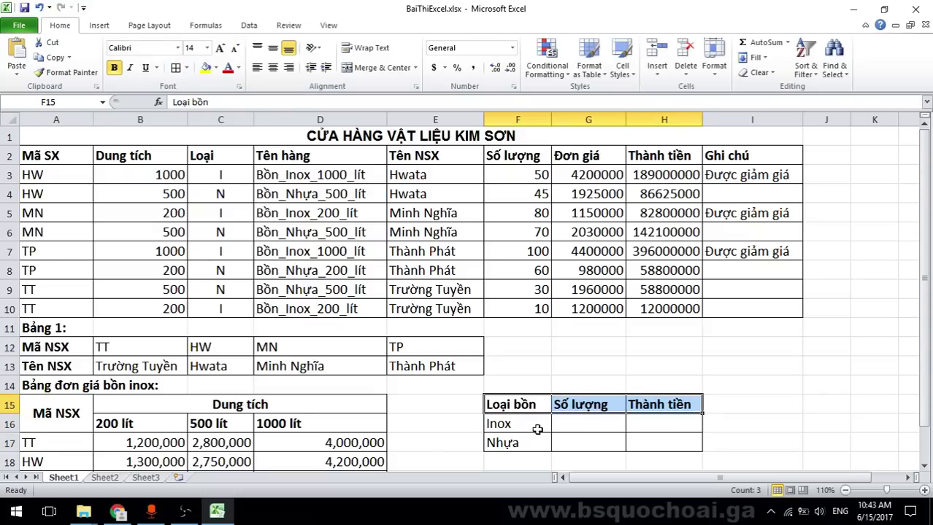
# Enter a SUMIF formula in G16 for the Inox quantity, with C3:C10 as the range and empty quotes as the criterion
pyautogui.hotkey('alt', 'Tab')
pyautogui.hotkey('alt', 'Tab')
pyautogui.click(576, 425)
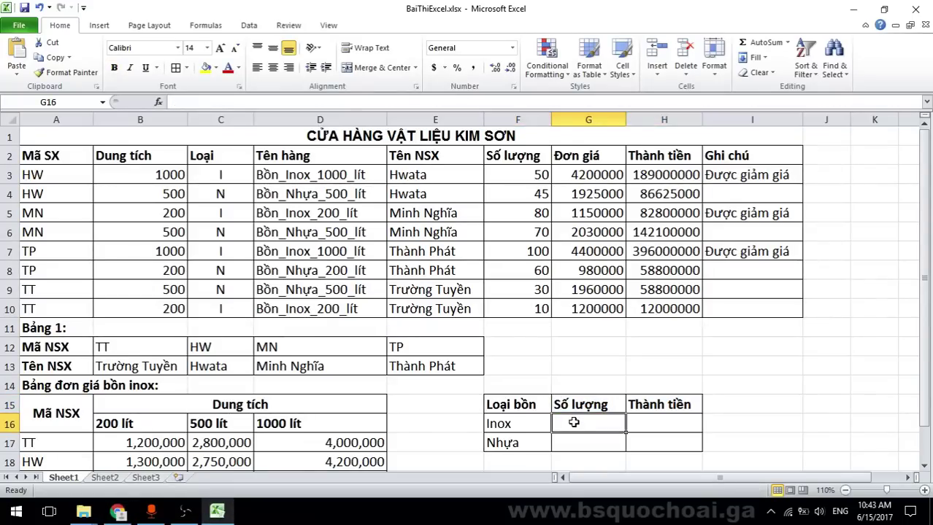
pyautogui.write('=sum')
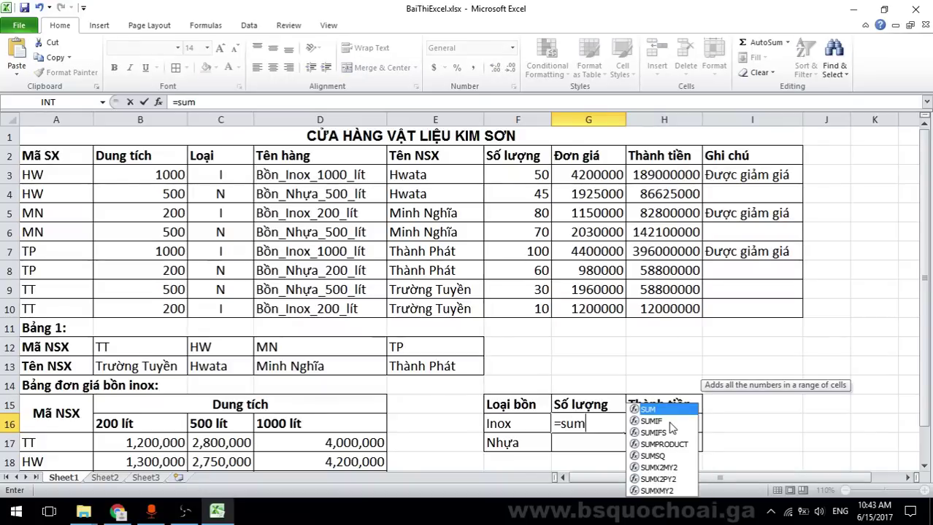
pyautogui.click(671, 421)
pyautogui.doubleClick(672, 422)
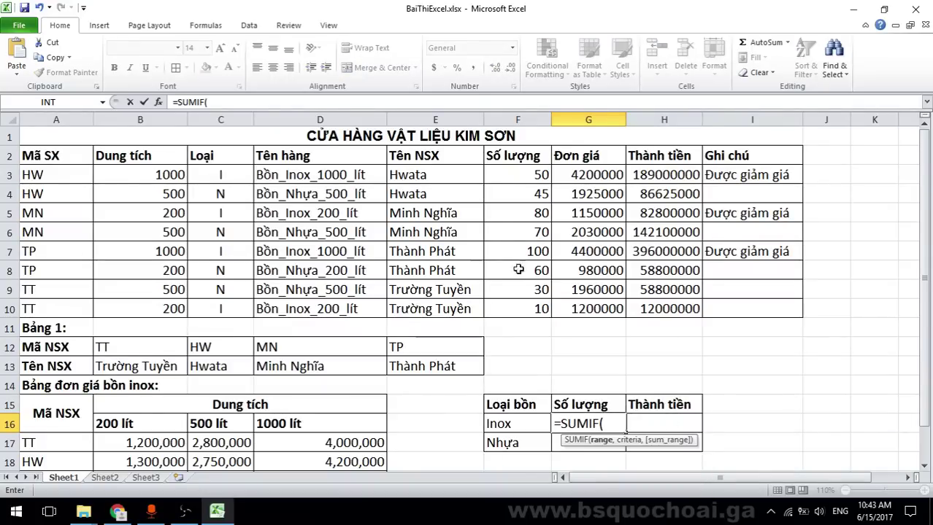
pyautogui.moveTo(220, 175); pyautogui.dragTo(218, 319)
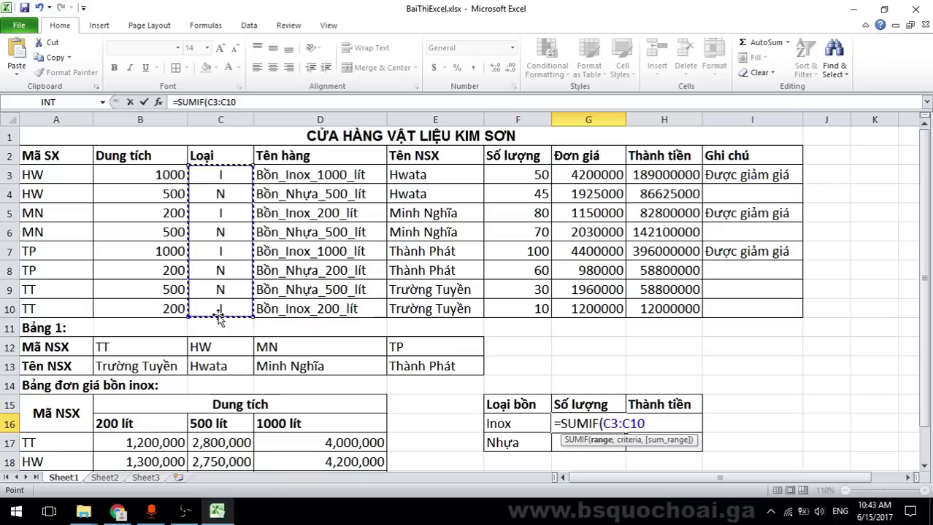
pyautogui.write(',')
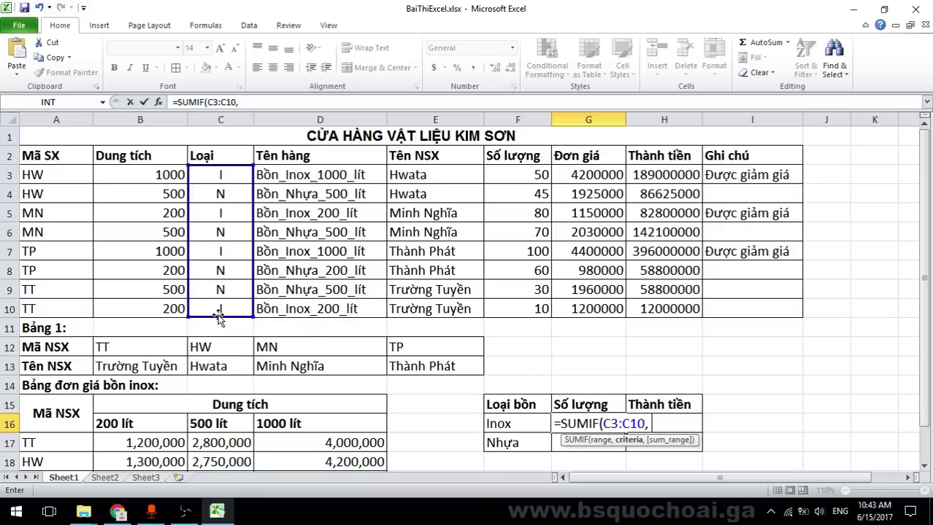
pyautogui.write(' ""')
pyautogui.press('Left')
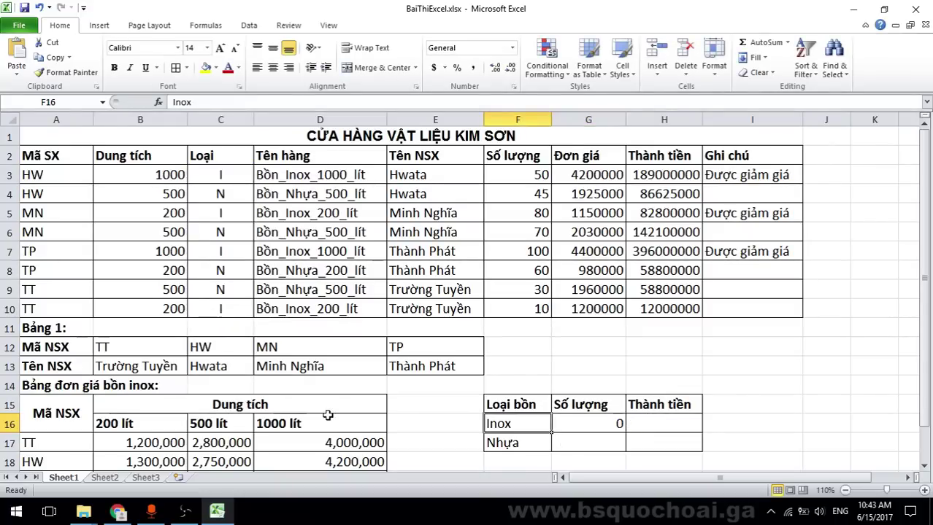
# Complete the G16 SUMIF with criterion "I" and sum range F3:F10, making both ranges absolute
pyautogui.doubleClick(589, 423)
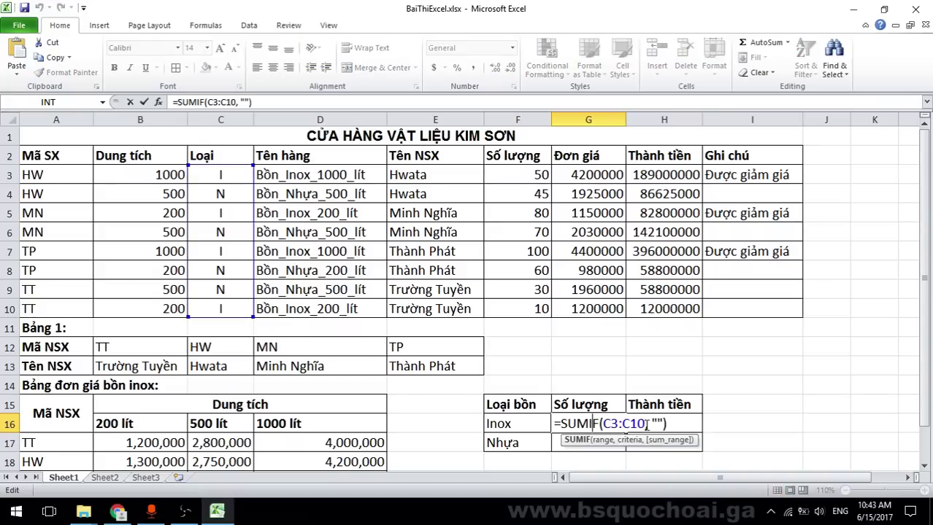
pyautogui.click(657, 423)
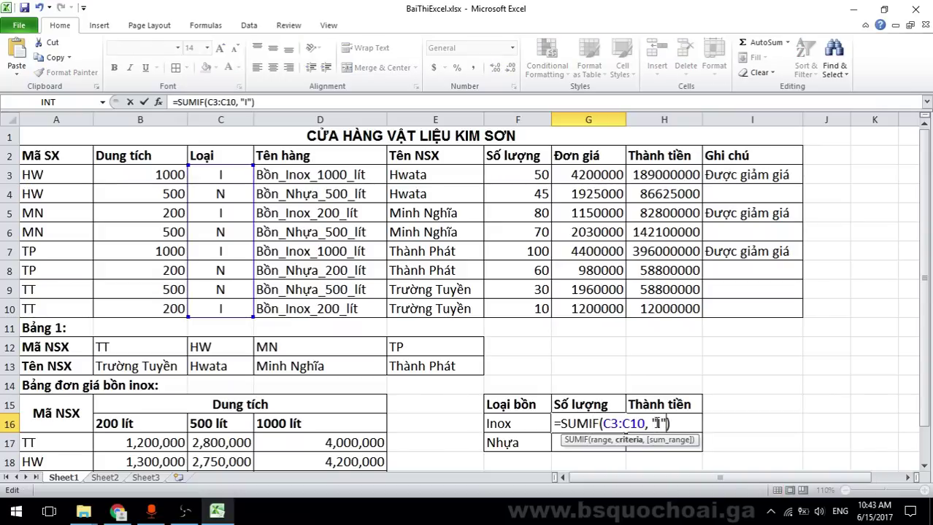
pyautogui.write('I')
pyautogui.press('Right')
pyautogui.write(',')
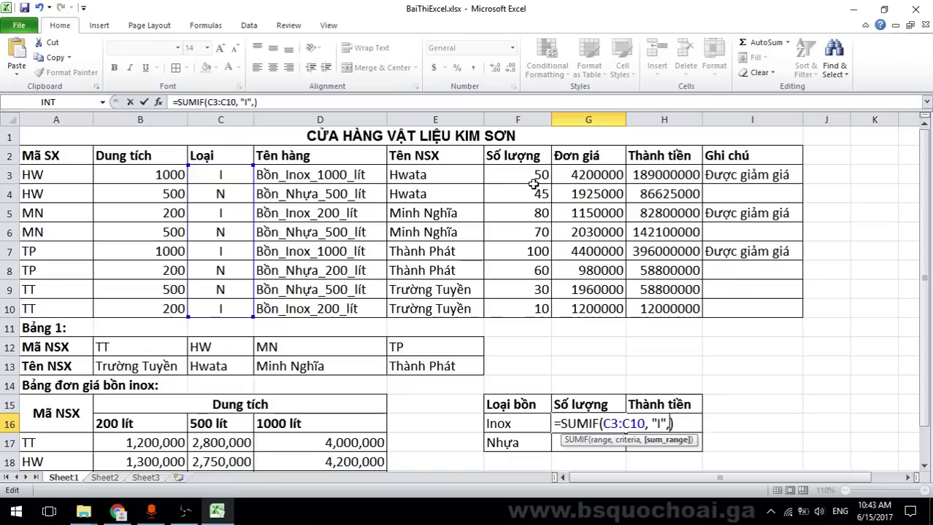
pyautogui.moveTo(537, 175); pyautogui.dragTo(524, 307)
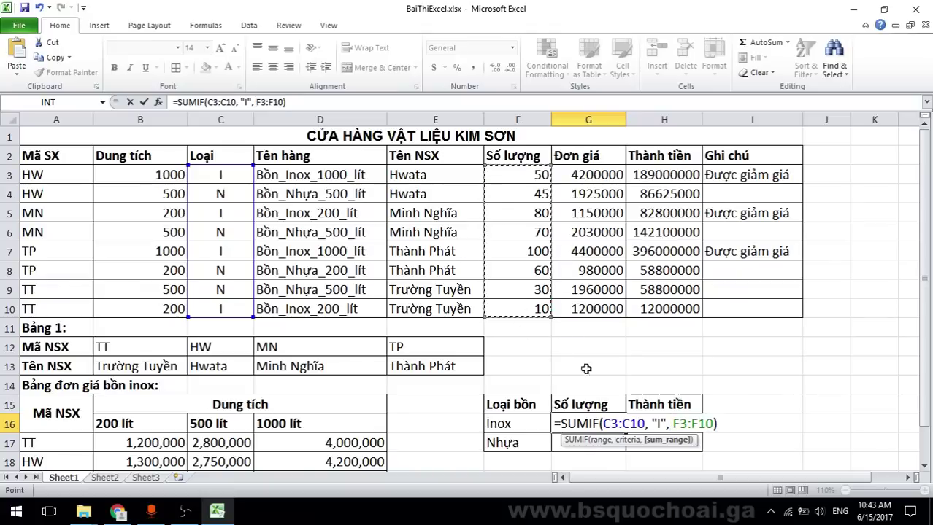
pyautogui.moveTo(603, 424); pyautogui.dragTo(625, 436)
pyautogui.press('F4')
pyautogui.moveTo(699, 424); pyautogui.dragTo(746, 424)
pyautogui.press('F4')
pyautogui.press('Return')
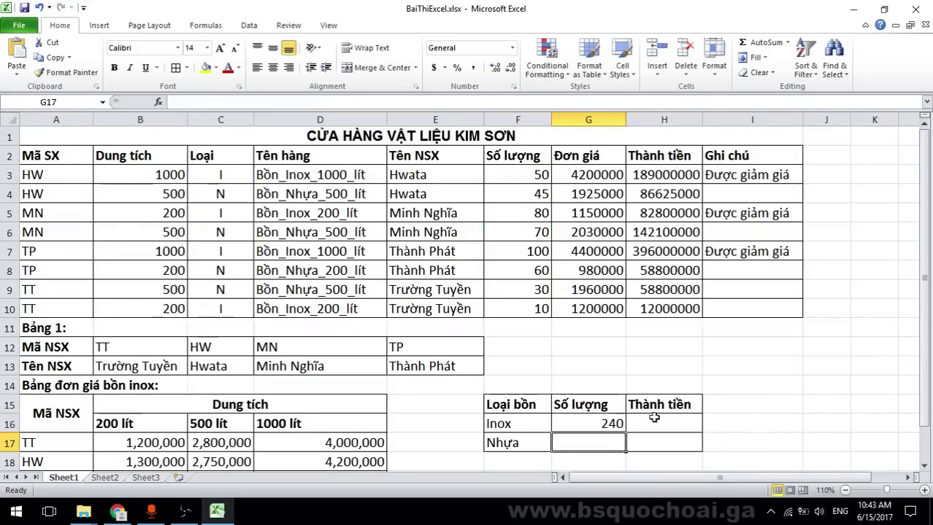
# Check the Inox quantity total in G16 against the Số lượng values of the type I rows
pyautogui.click(611, 423)
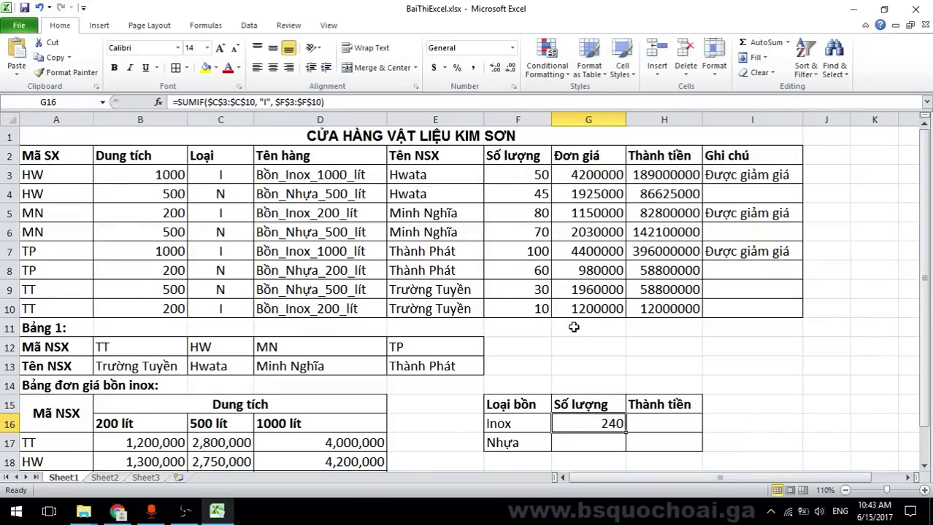
pyautogui.click(537, 178)
pyautogui.click(537, 218)
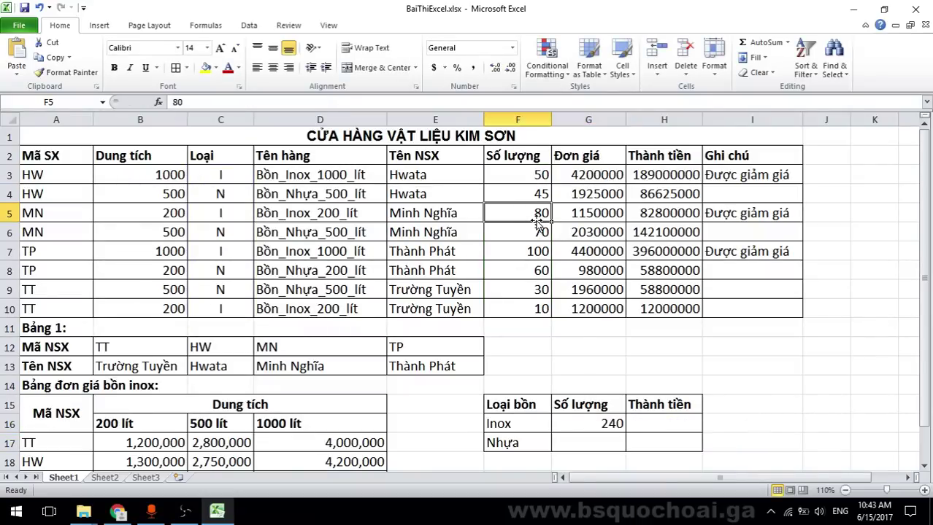
pyautogui.click(534, 252)
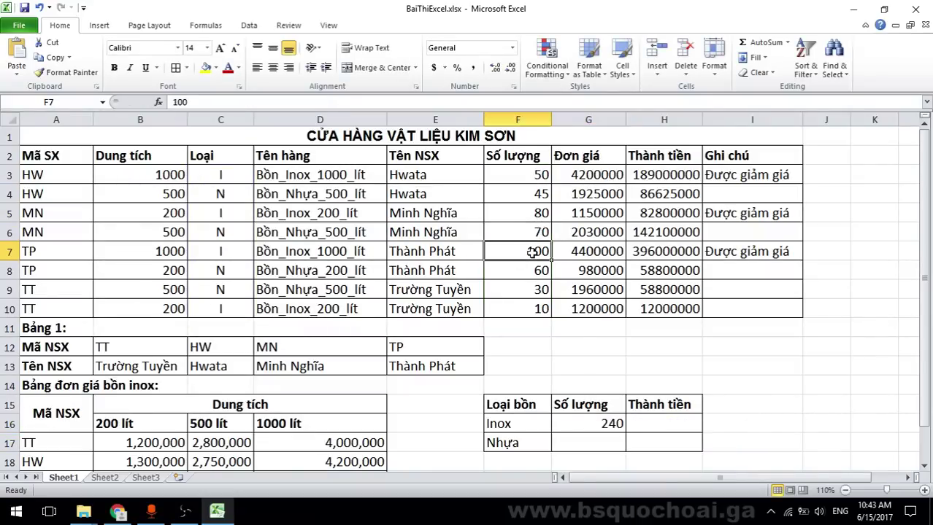
pyautogui.click(533, 311)
pyautogui.click(586, 428)
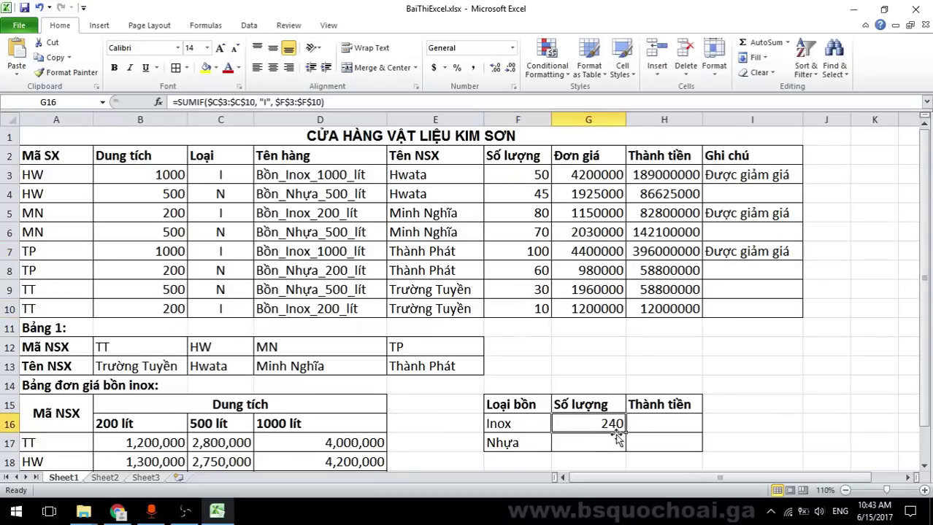
# Copy the G16 formula down to G17 and change its criterion to "N" for Nhựa
pyautogui.moveTo(624, 433); pyautogui.dragTo(616, 446)
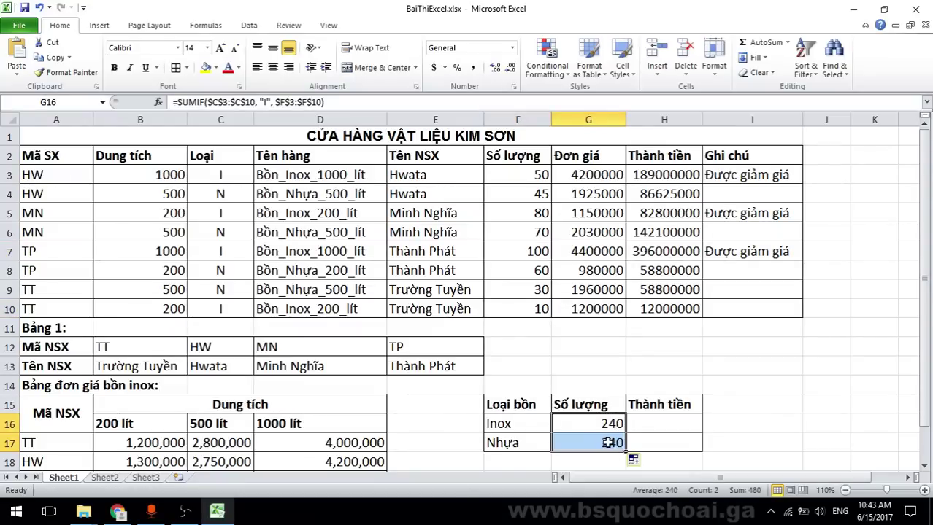
pyautogui.click(606, 443)
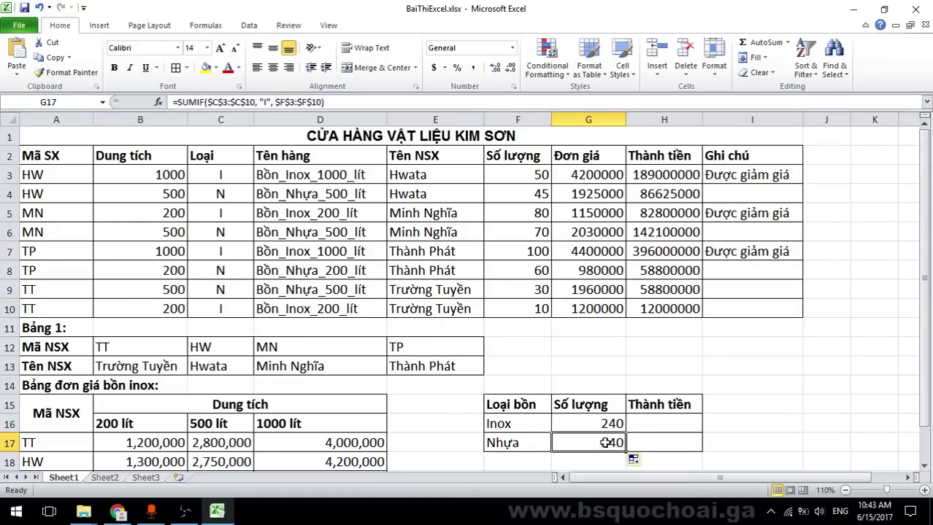
pyautogui.click(264, 102)
pyautogui.write('N')
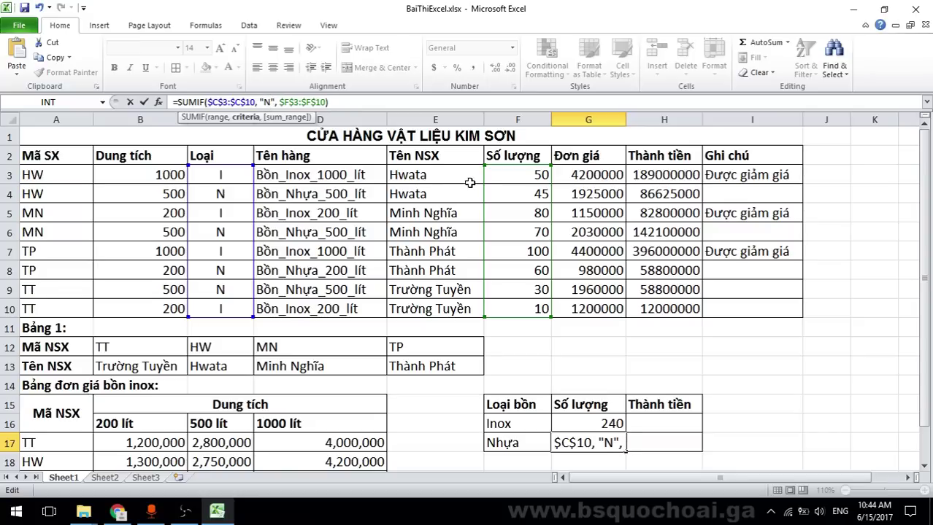
pyautogui.press('Return')
pyautogui.click(597, 444)
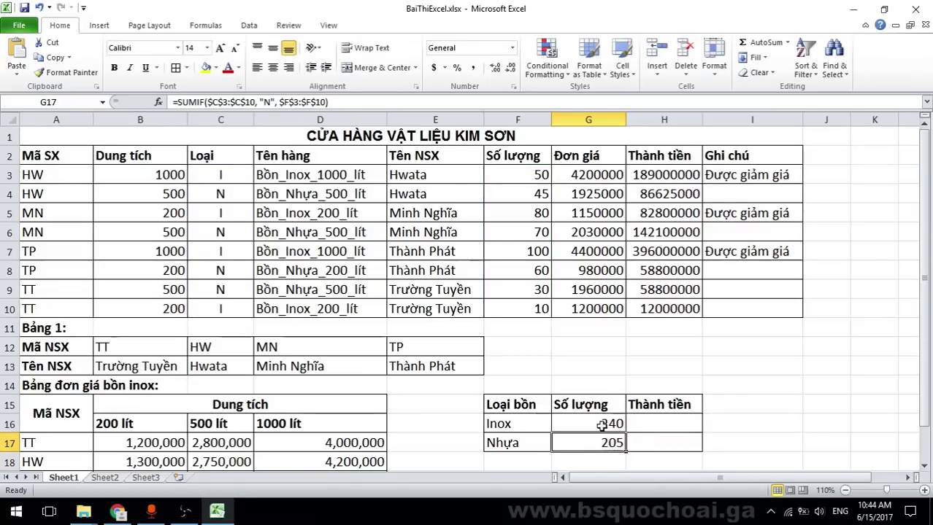
# Sum F3:F10 temporarily in F11, compare it with the quantities in G16:G17, and clear F11
pyautogui.click(528, 327)
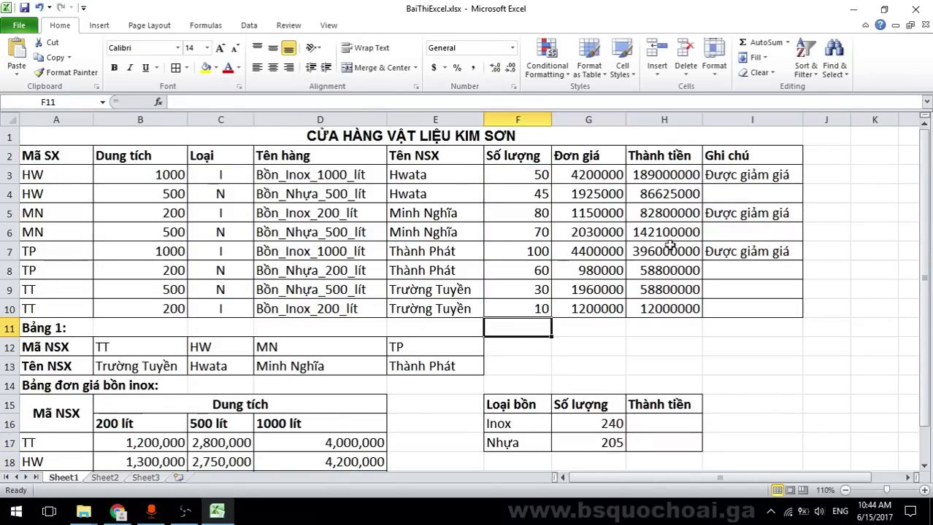
pyautogui.click(763, 43)
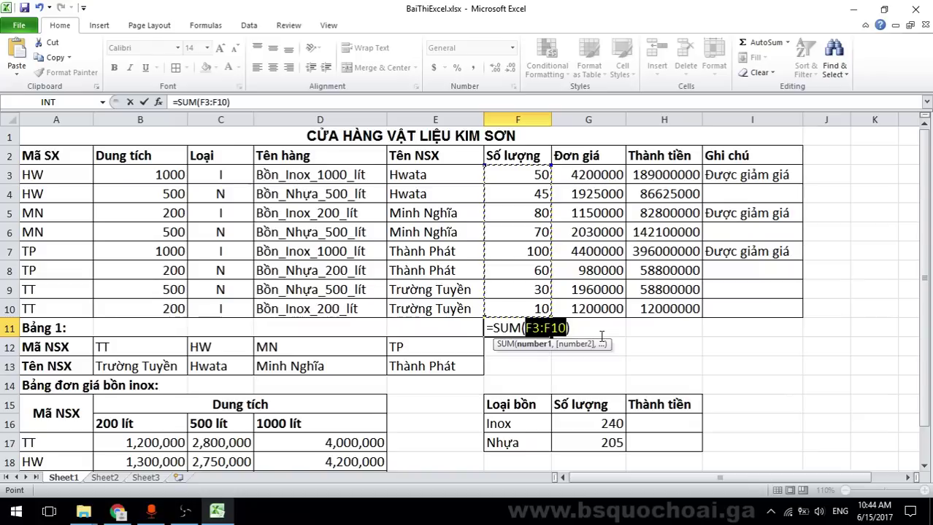
pyautogui.press('Return')
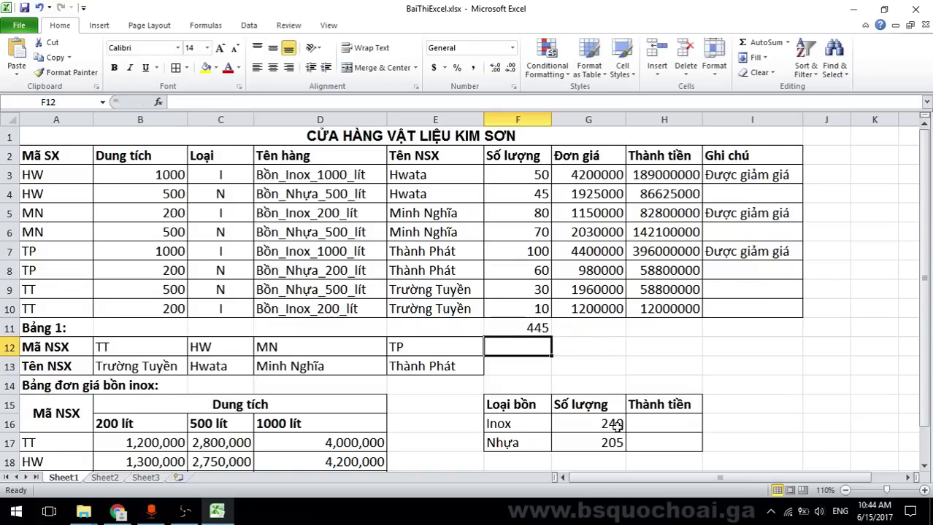
pyautogui.moveTo(610, 423); pyautogui.dragTo(610, 443)
pyautogui.click(526, 333)
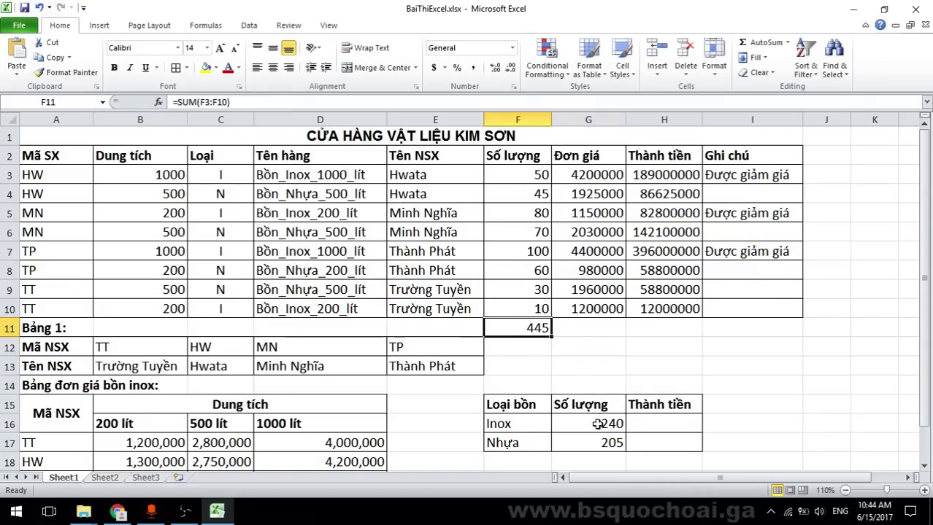
pyautogui.moveTo(609, 426); pyautogui.dragTo(609, 444)
pyautogui.click(609, 362)
pyautogui.click(540, 345)
pyautogui.click(538, 329)
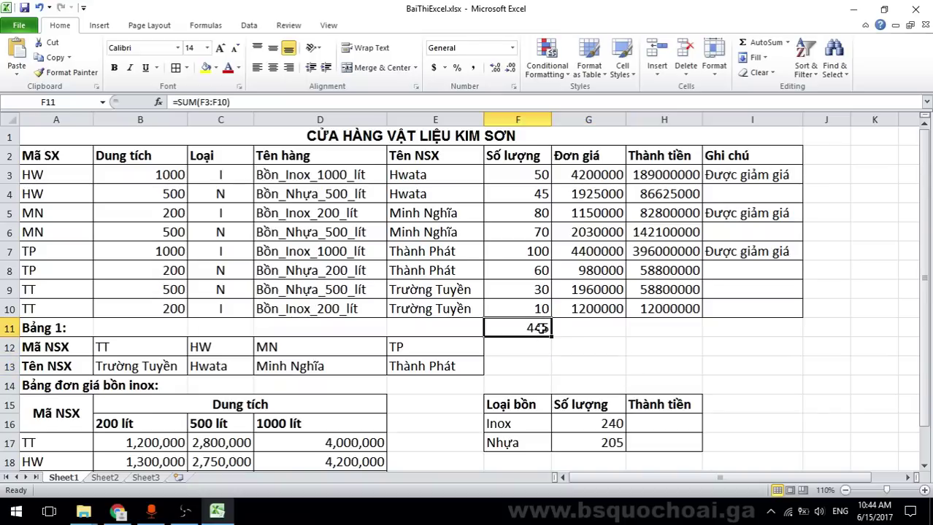
pyautogui.press('Delete')
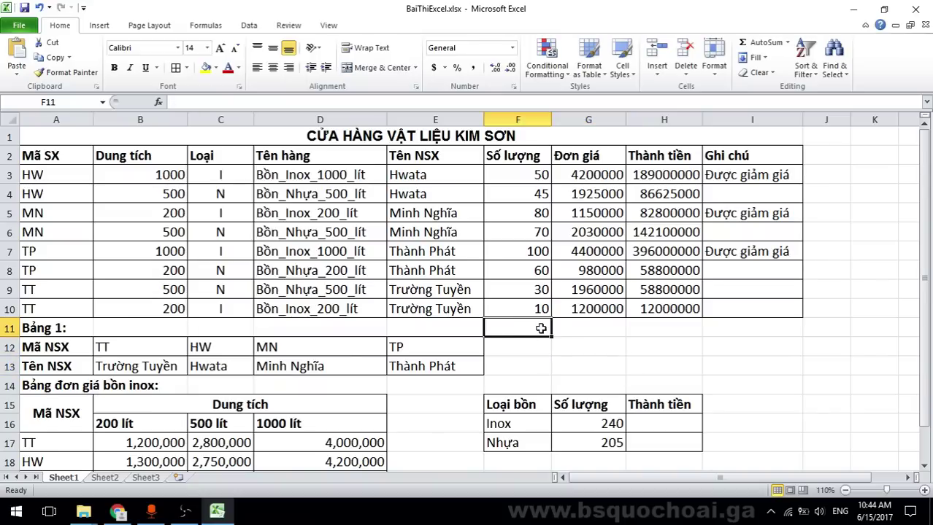
# Copy the G16 formula to H16 and replace its sum range with $H$3:$H$10 for the Inox Thành tiền total
pyautogui.click(704, 347)
pyautogui.click(650, 427)
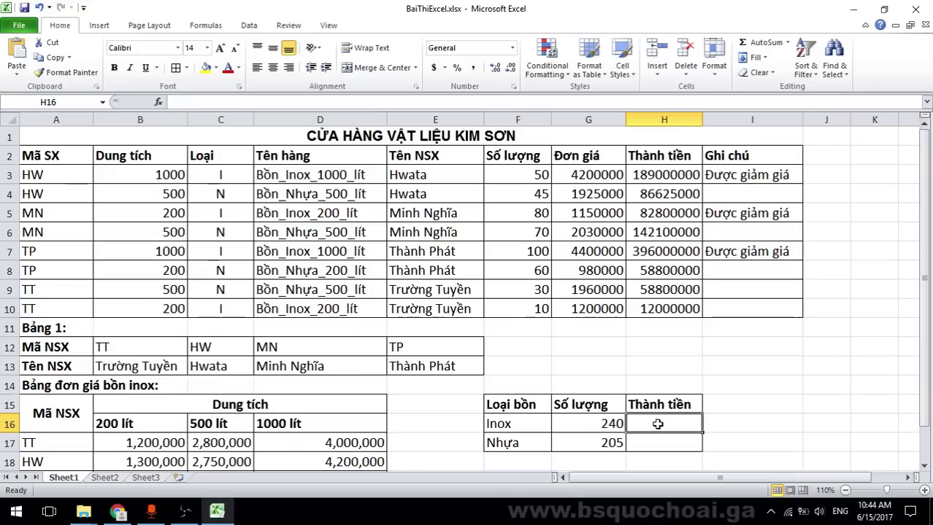
pyautogui.click(619, 425)
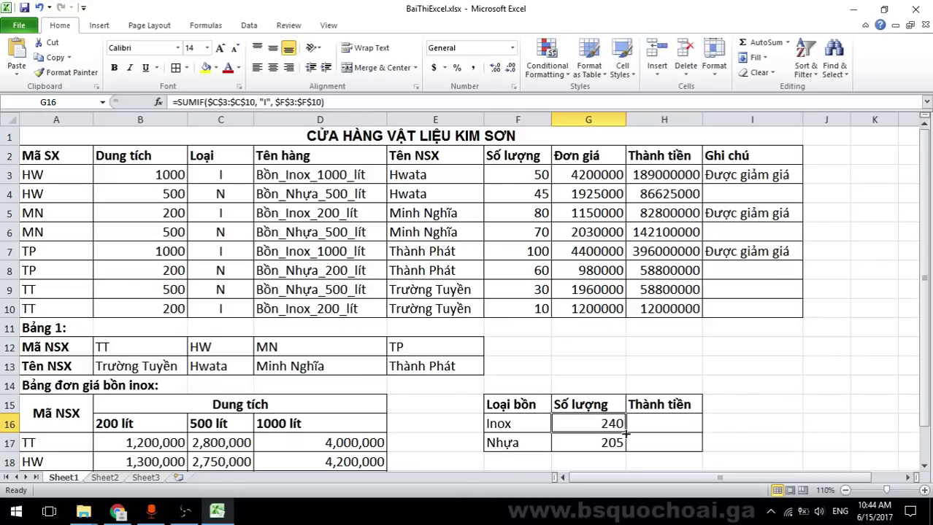
pyautogui.moveTo(626, 433); pyautogui.dragTo(689, 435)
pyautogui.click(672, 428)
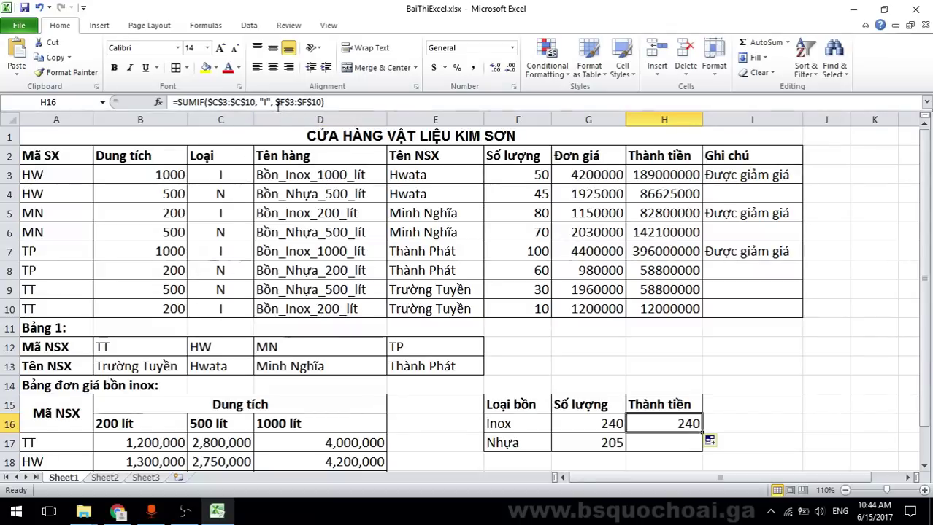
pyautogui.moveTo(275, 102); pyautogui.dragTo(322, 103)
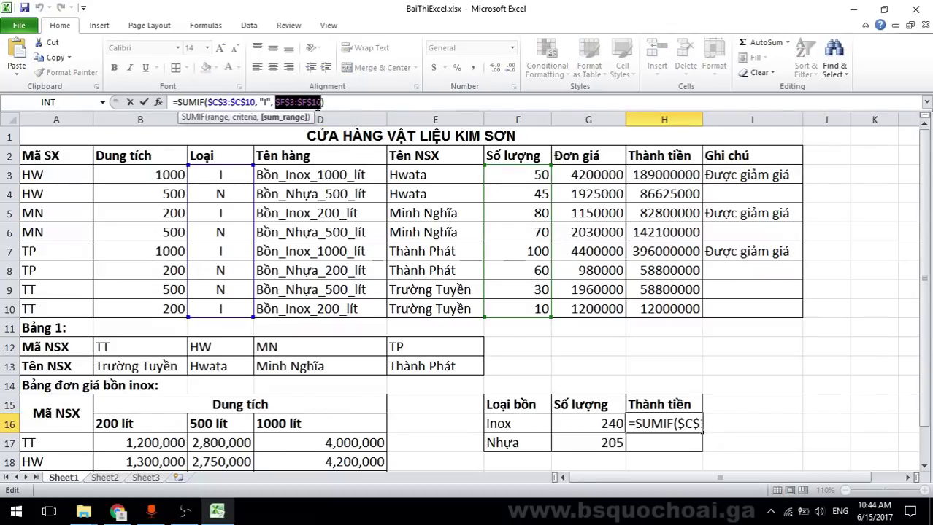
pyautogui.press('Delete')
pyautogui.moveTo(655, 173); pyautogui.dragTo(655, 313)
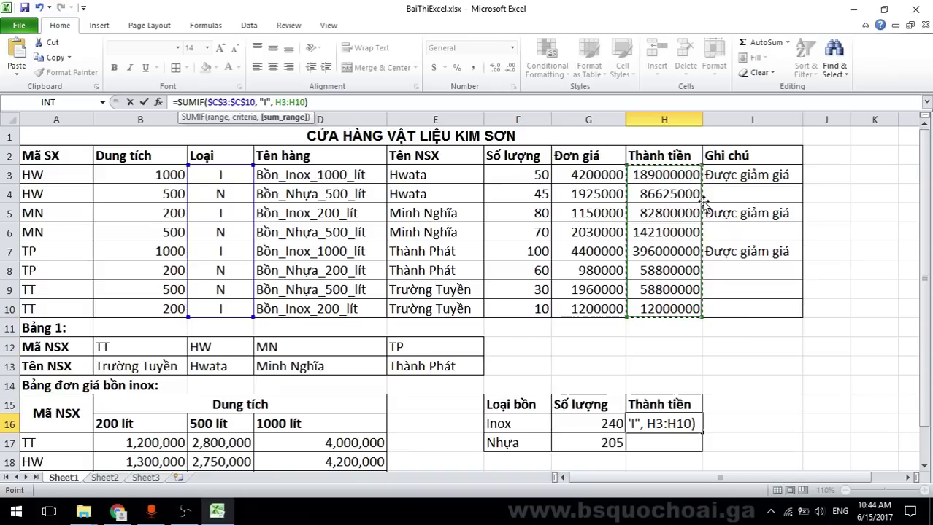
pyautogui.press('F4')
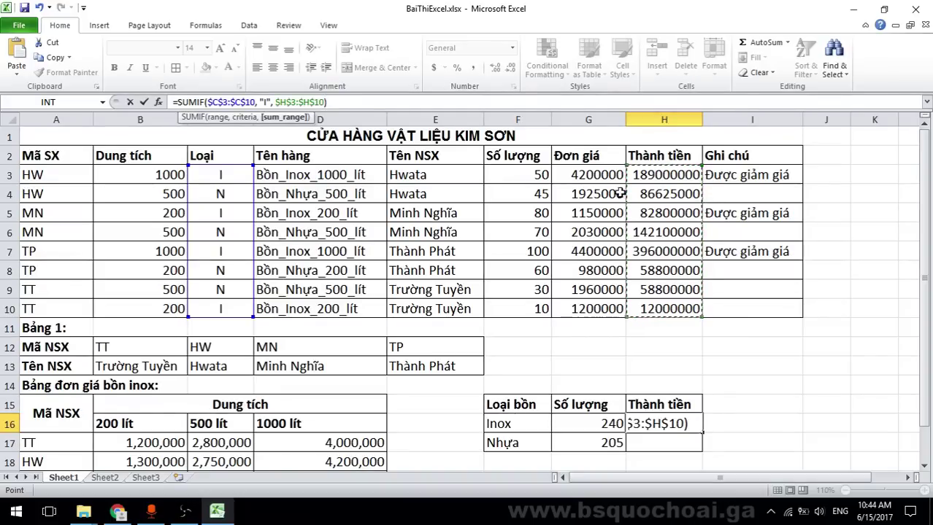
pyautogui.press('Return')
pyautogui.click(678, 424)
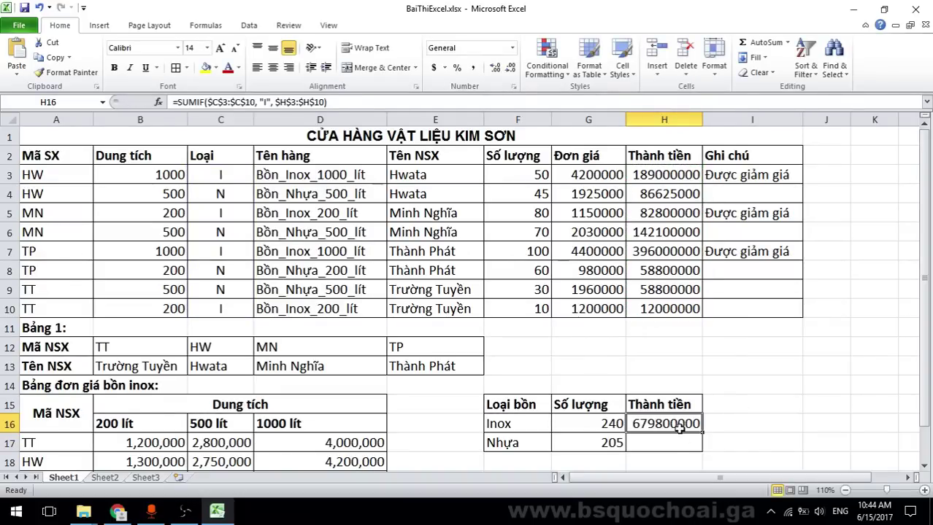
# Copy the G17 formula to H17 and replace its sum range with $H$3:$H$10 for the Nhựa Thành tiền total
pyautogui.click(622, 447)
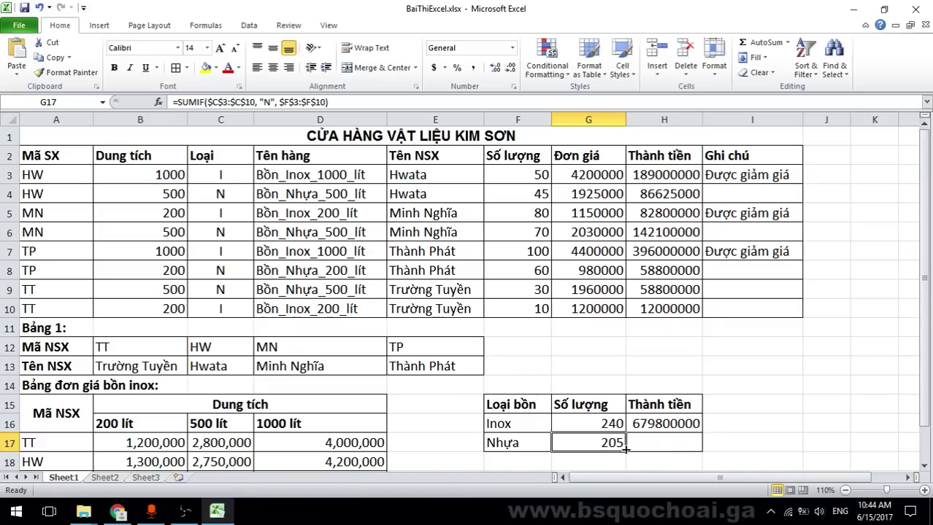
pyautogui.moveTo(627, 453); pyautogui.dragTo(675, 446)
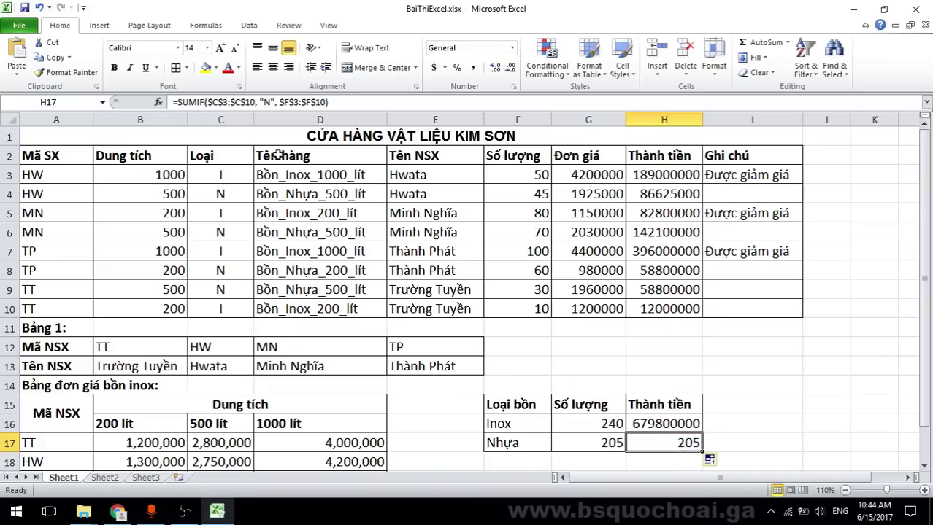
pyautogui.click(279, 103)
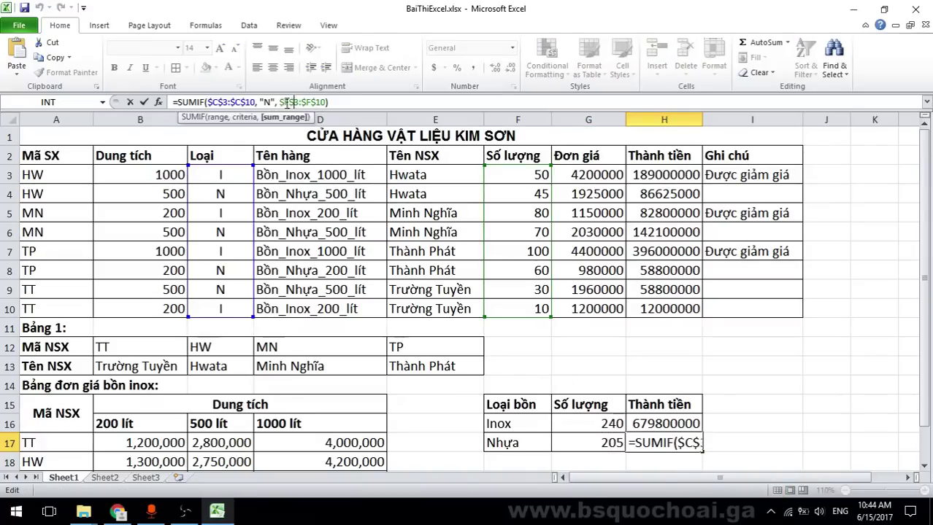
pyautogui.moveTo(278, 102); pyautogui.dragTo(327, 102)
pyautogui.press('BackSpace')
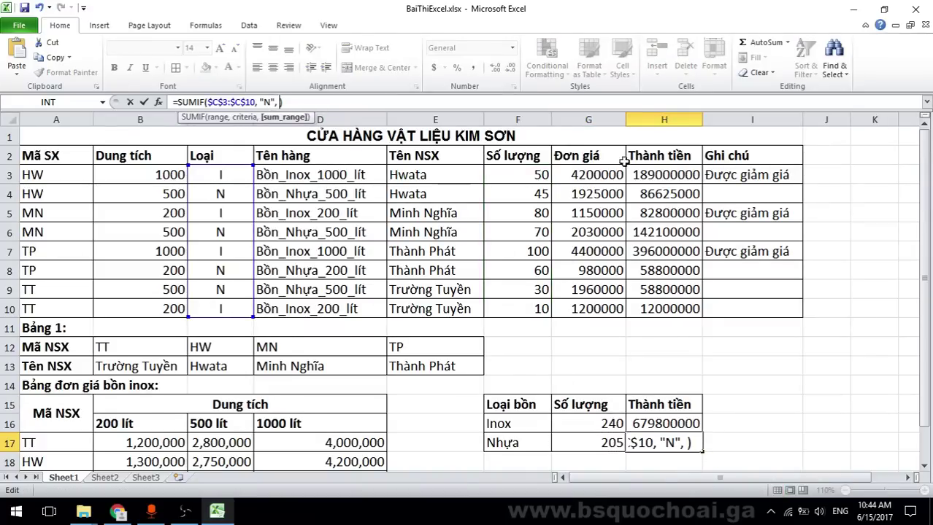
pyautogui.moveTo(660, 174); pyautogui.dragTo(655, 309)
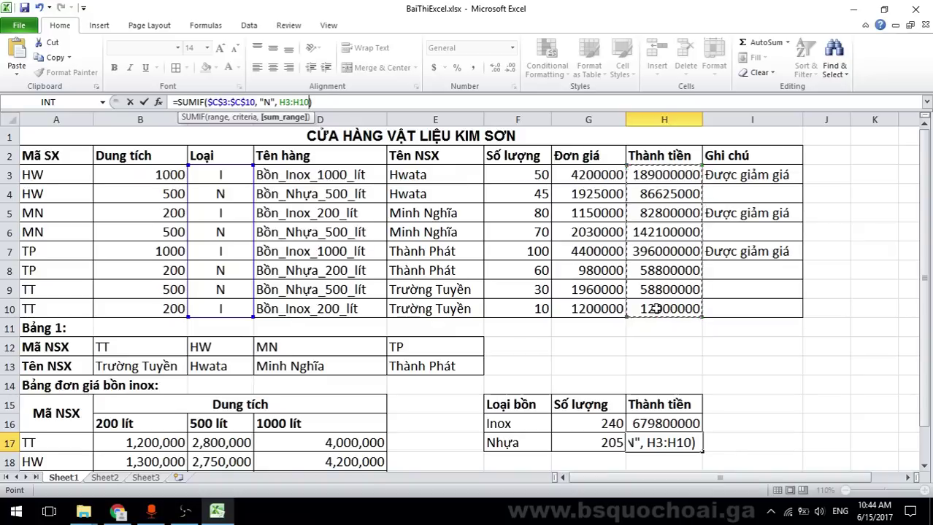
pyautogui.press('F4')
pyautogui.press('Return')
pyautogui.click(765, 442)
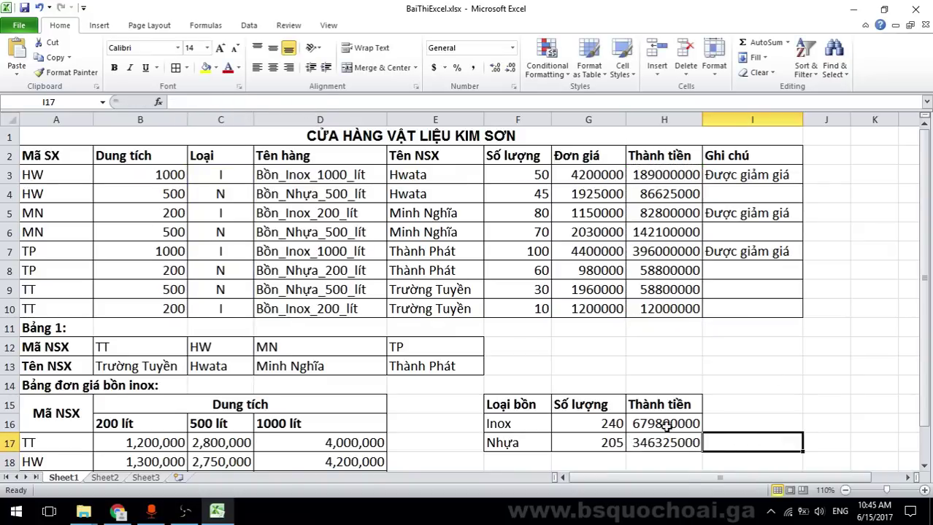
# Copy the thousands-separated number format of C18 onto the Thành tiền values in H3:H10 and widen column H to fit them
pyautogui.moveTo(665, 425); pyautogui.dragTo(664, 442)
pyautogui.scroll(-1, 291, 389)
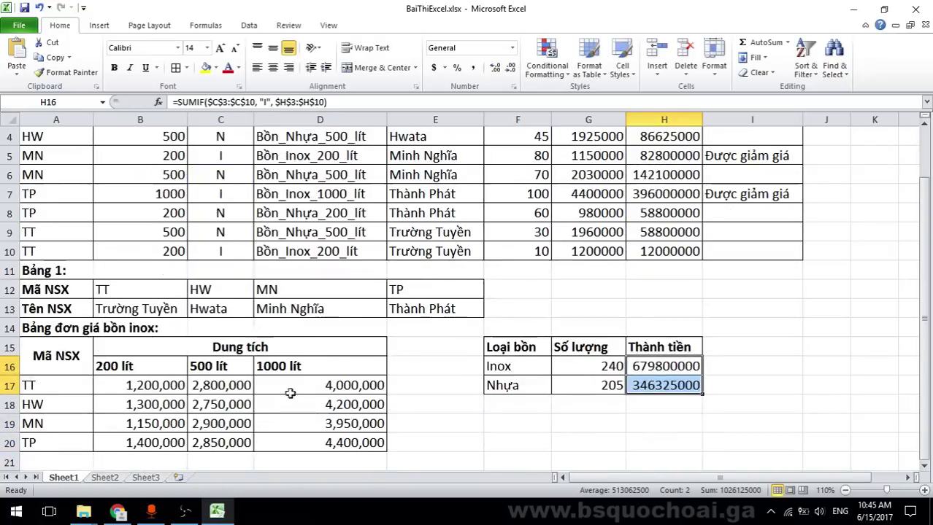
pyautogui.click(220, 404)
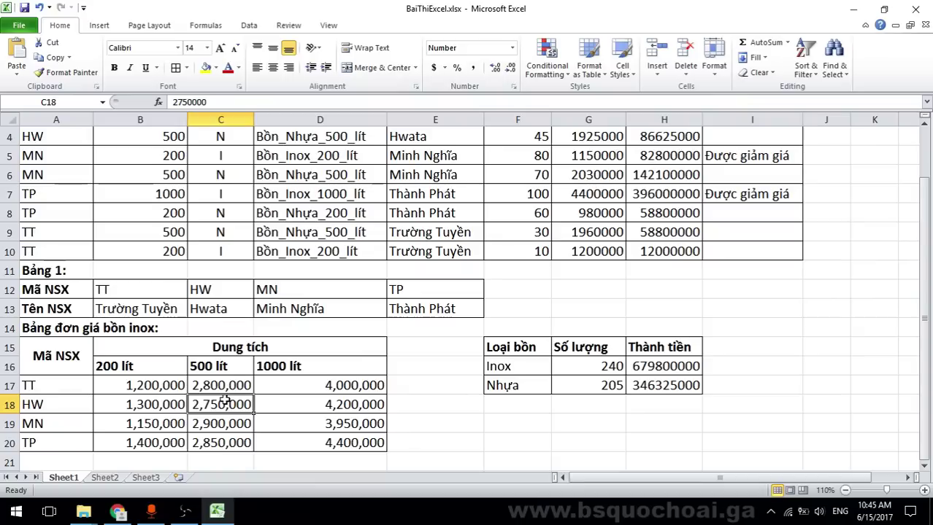
pyautogui.click(68, 75)
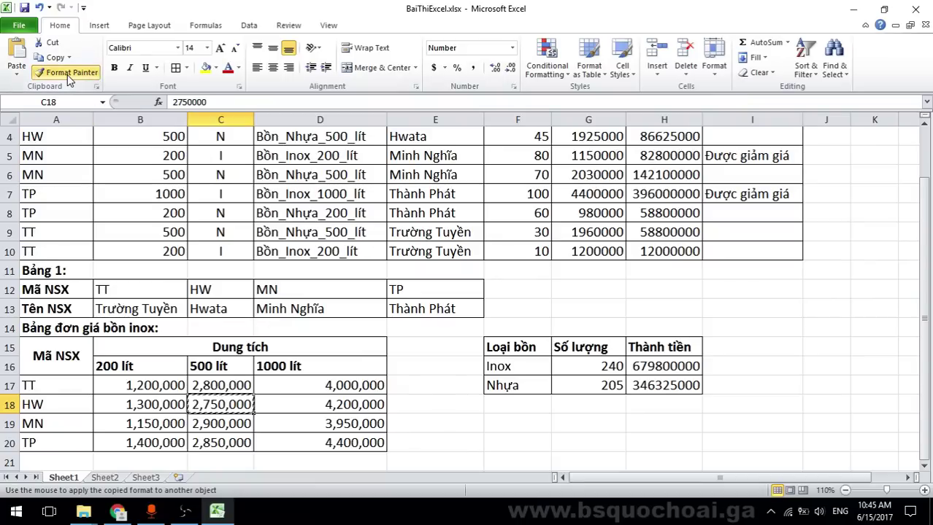
pyautogui.scroll(1, 653, 266)
pyautogui.moveTo(659, 175); pyautogui.dragTo(661, 309)
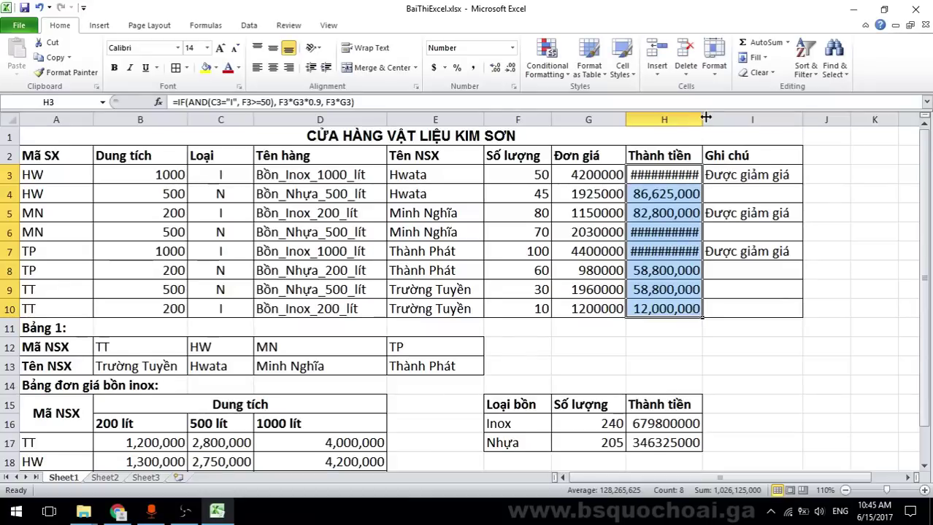
pyautogui.moveTo(703, 120); pyautogui.dragTo(719, 120)
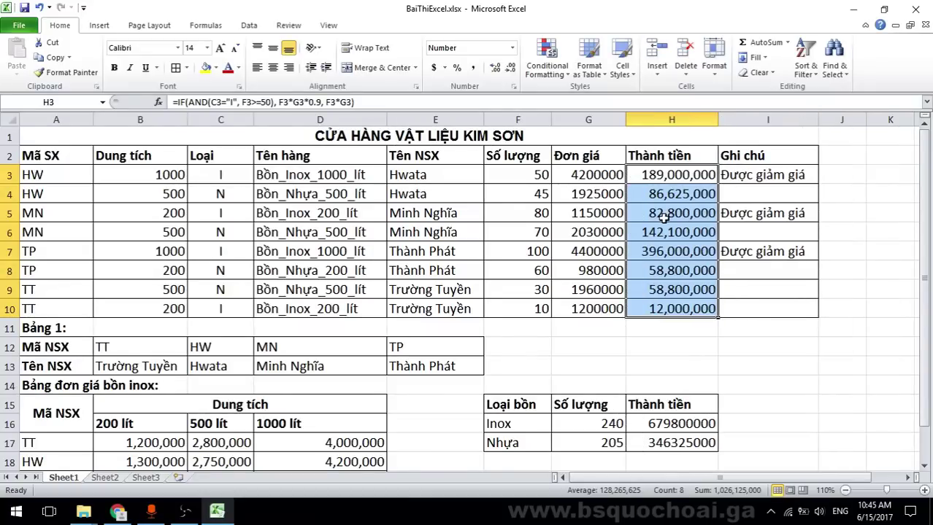
# Copy the number format of D17 onto the Thành tiền totals in H16:H17
pyautogui.click(325, 452)
pyautogui.click(85, 79)
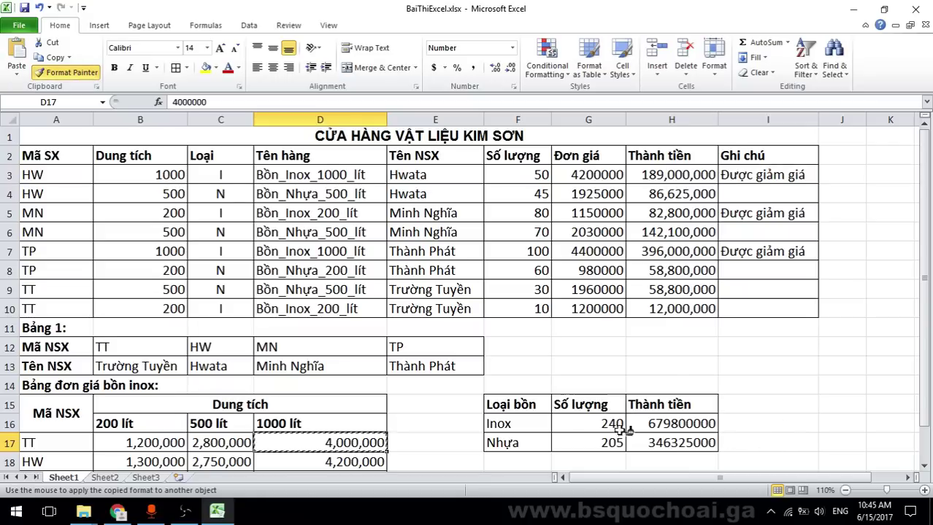
pyautogui.moveTo(671, 423); pyautogui.dragTo(675, 443)
pyautogui.click(821, 382)
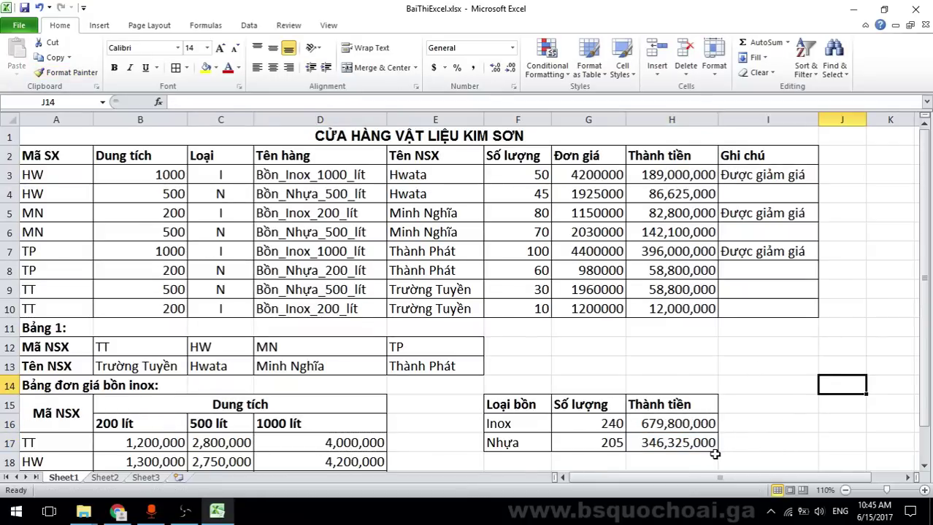
pyautogui.scroll(-1, 703, 397)
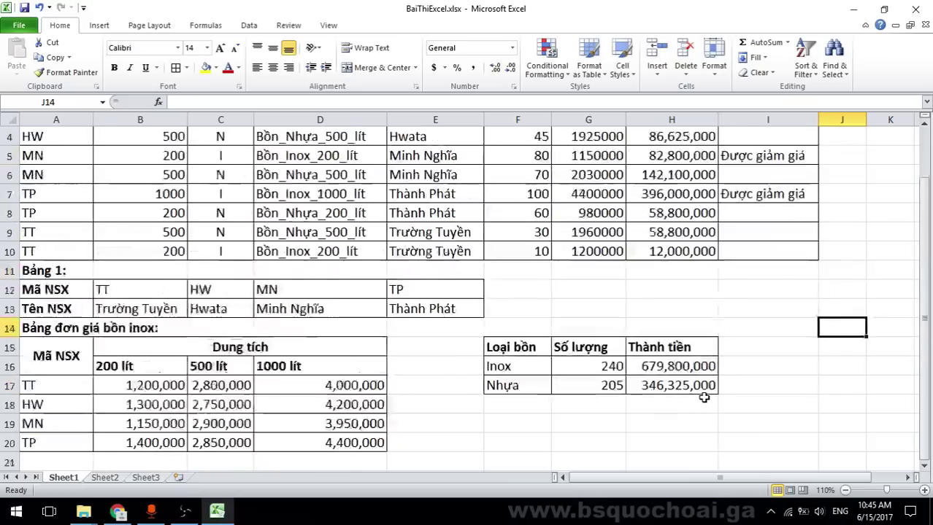
pyautogui.scroll(1, 703, 397)
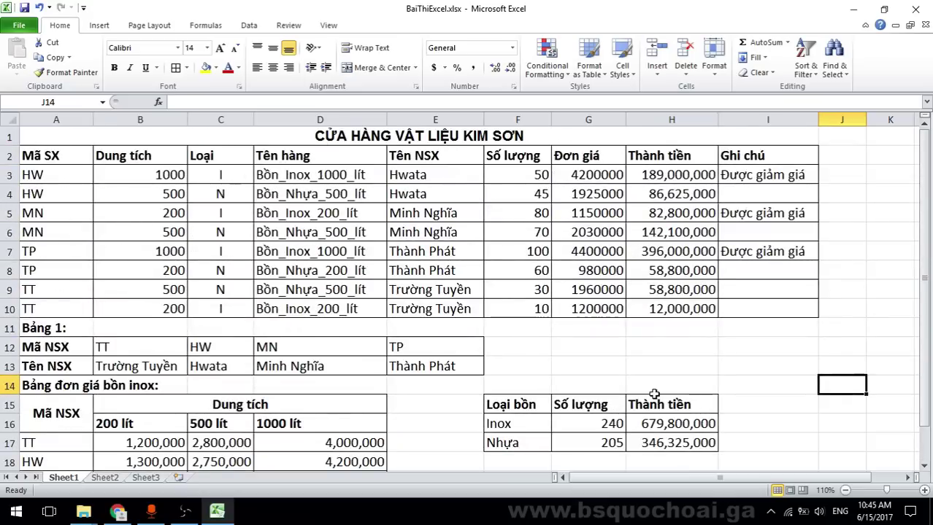
pyautogui.click(186, 511)
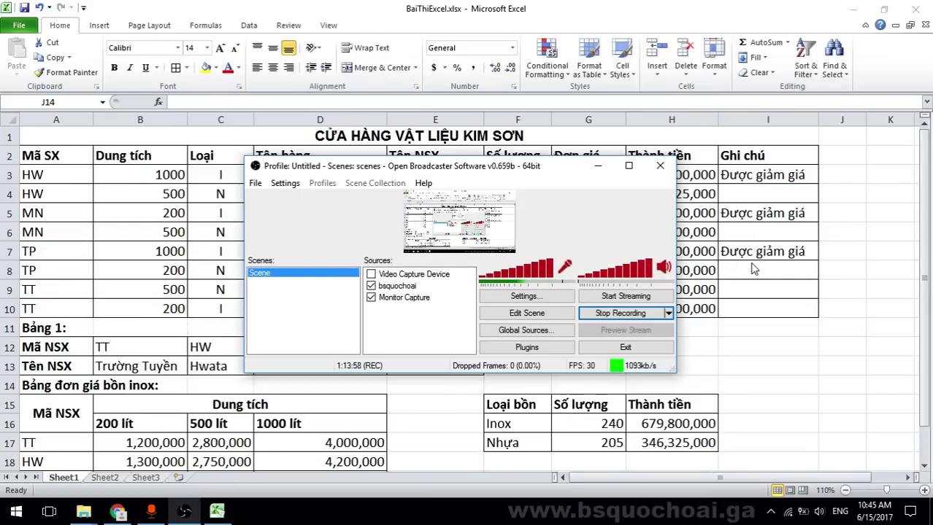
pyautogui.click(598, 165)
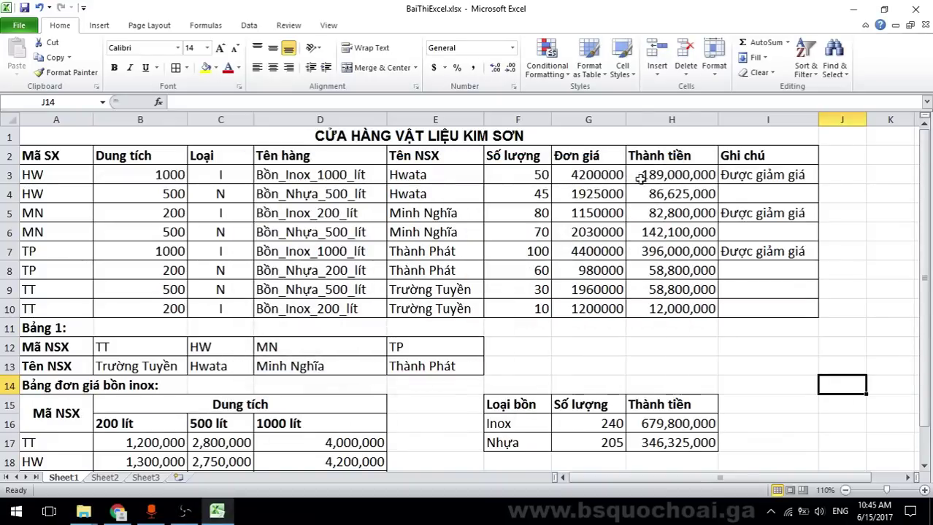
pyautogui.click(185, 511)
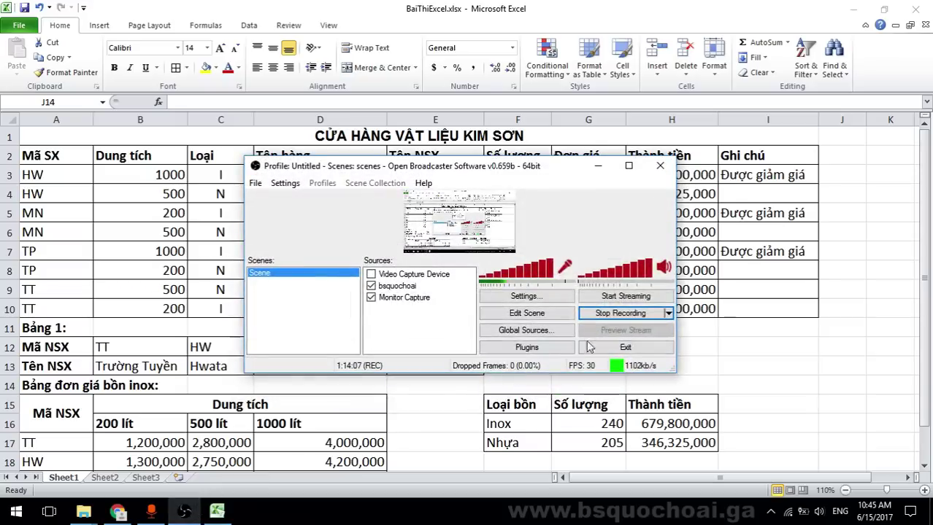